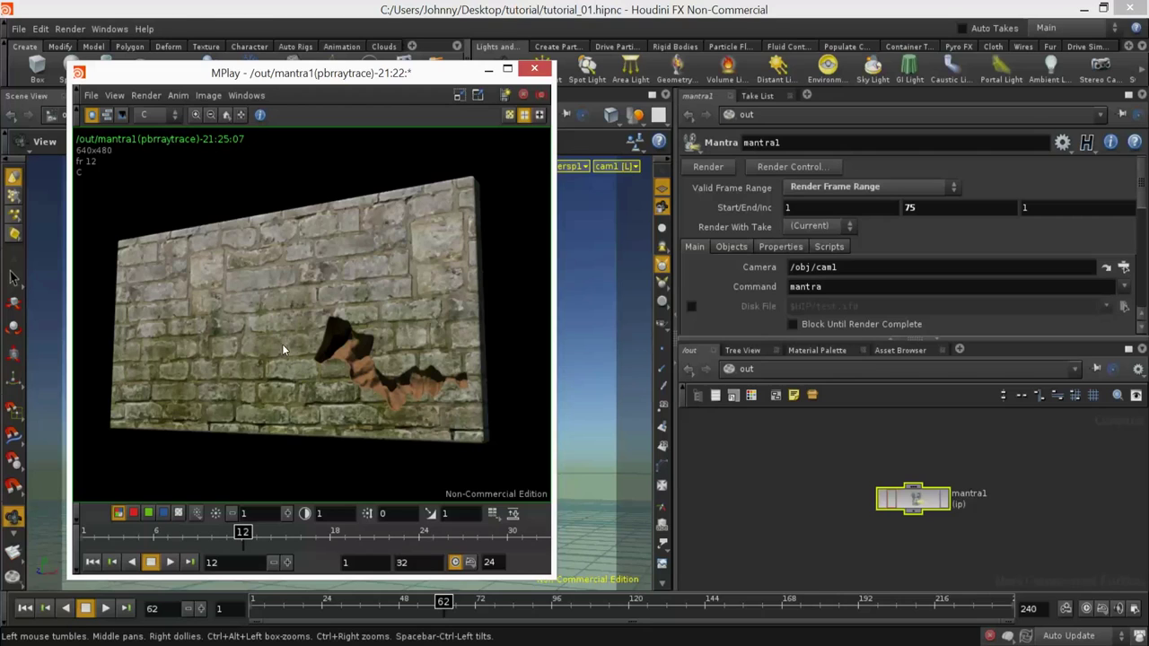
Step: Scrub back and forth through the rendered frames to examine how the crack spreads across the brick wall
left_click_drag(225, 536, 390, 509)
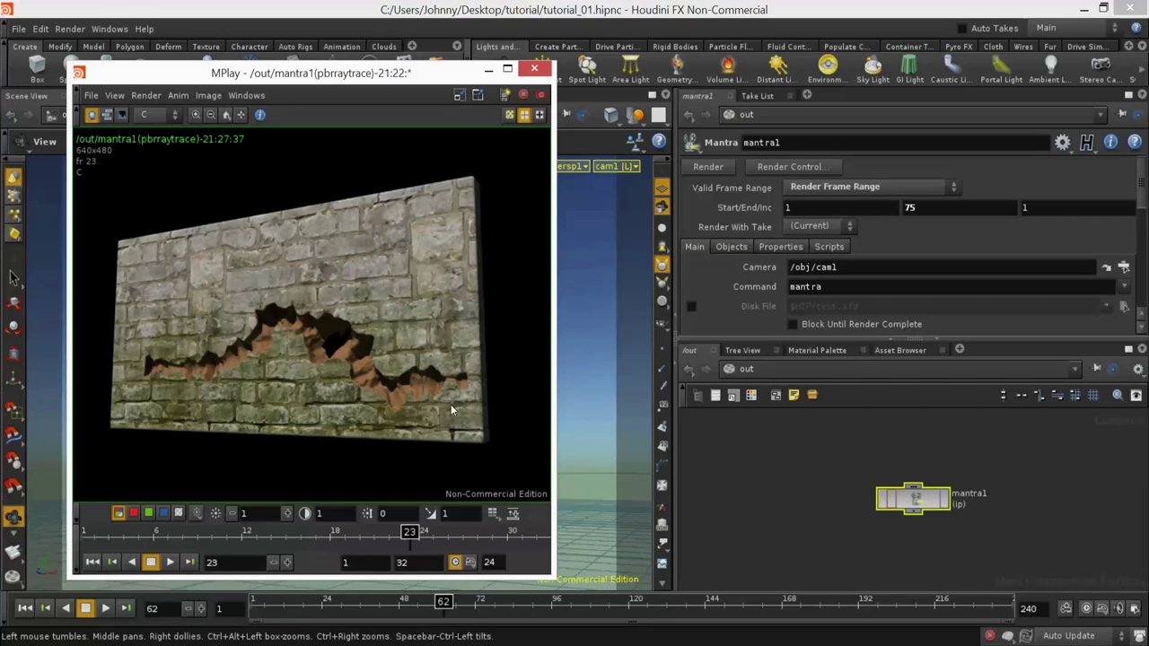
left_click_drag(317, 535, 263, 535)
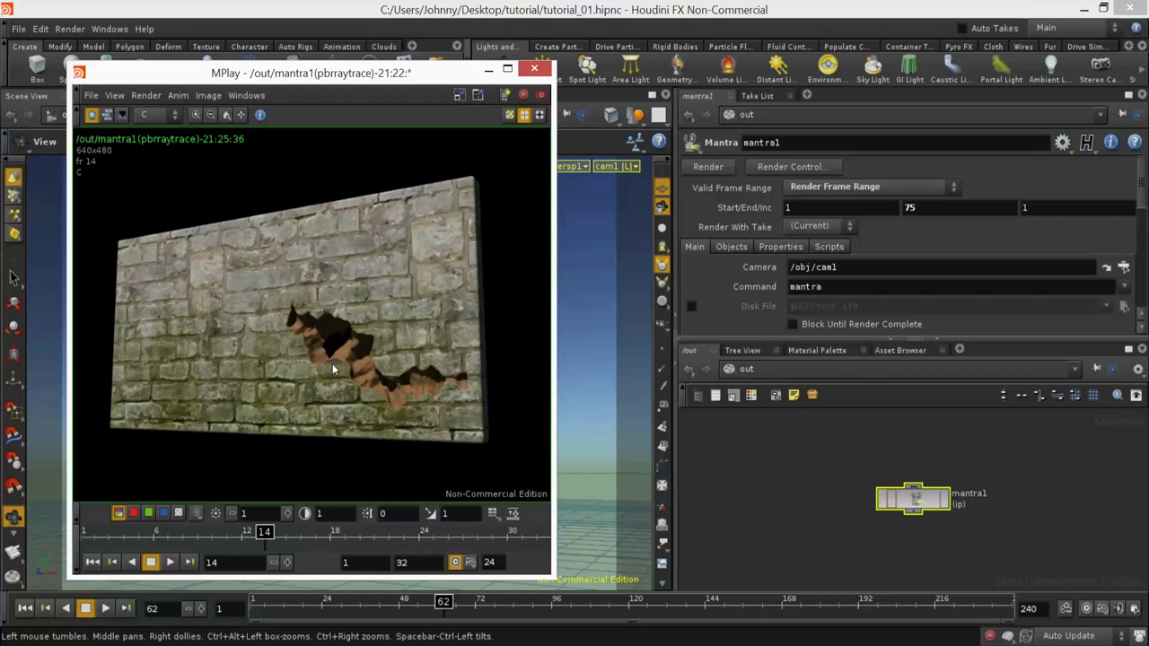
left_click(300, 532)
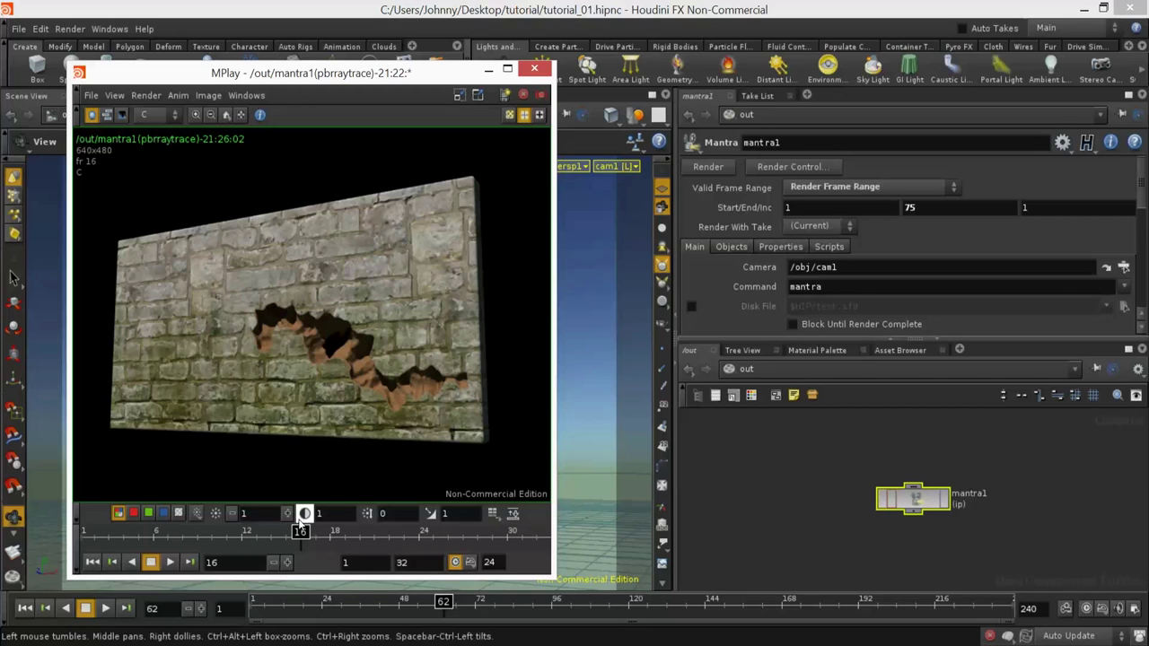
mouse_move(306, 534)
left_mouse_down()
mouse_move(317, 535)
mouse_move(256, 532)
mouse_move(238, 537)
mouse_move(262, 539)
mouse_move(219, 550)
mouse_move(263, 531)
left_mouse_up()
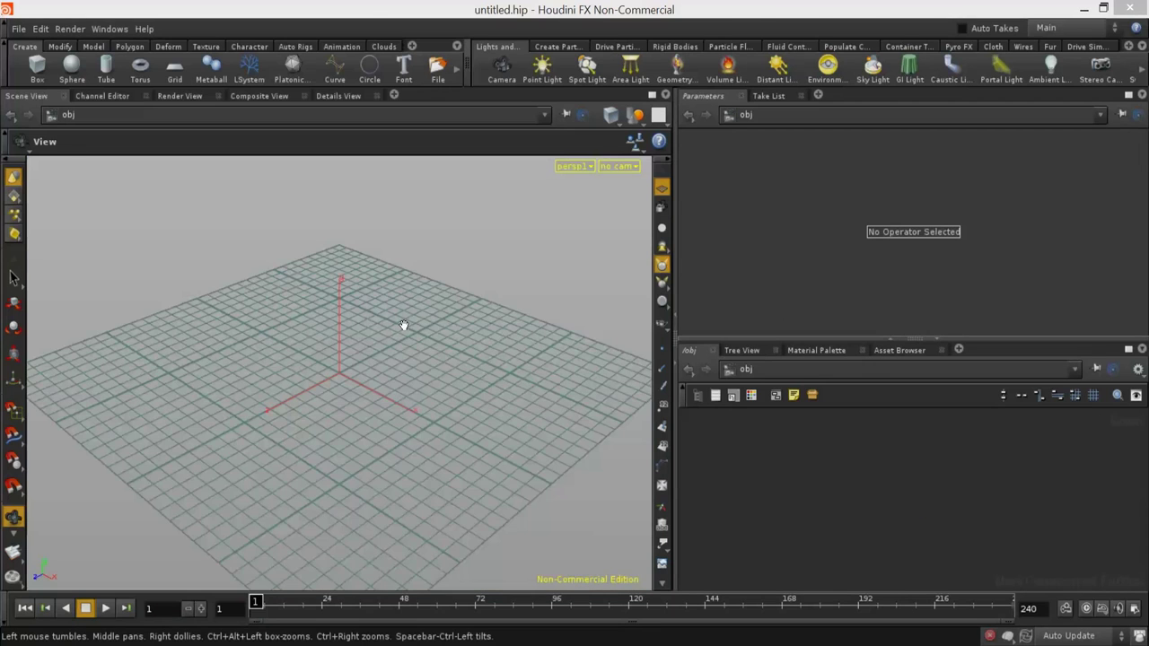
left_click_drag(403, 326, 449, 375)
right_click_drag(413, 377, 477, 354)
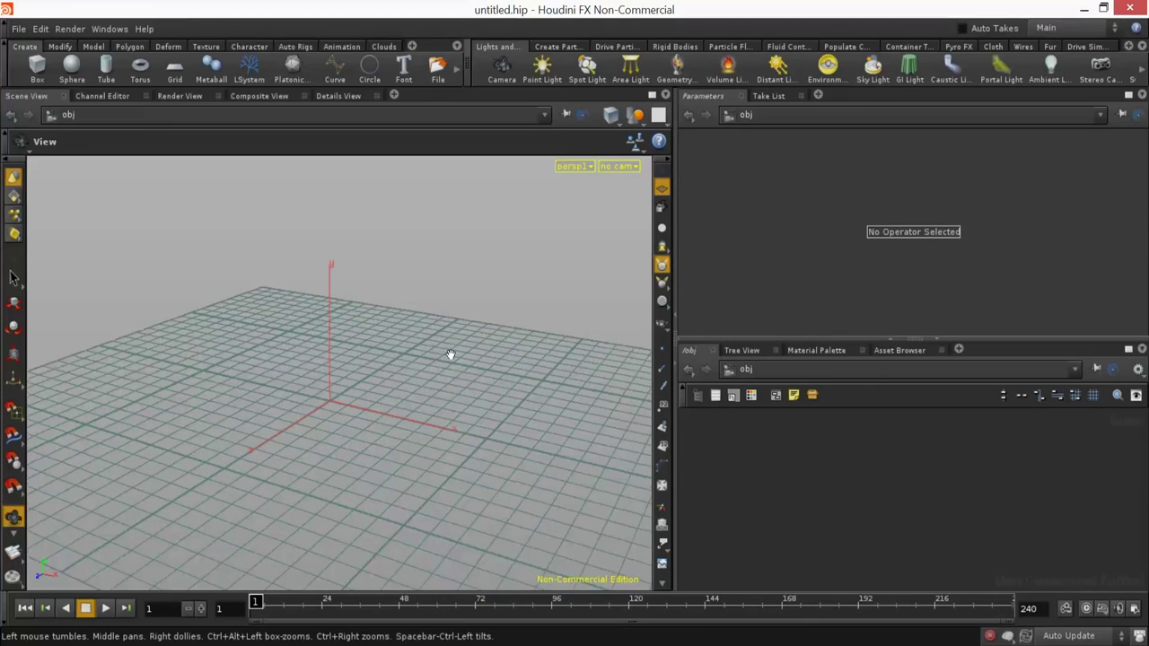
left_click_drag(477, 354, 438, 374)
middle_click_drag(438, 374, 438, 323)
middle_click_drag(362, 378, 359, 395)
right_click_drag(359, 395, 367, 399)
left_click_drag(367, 399, 401, 375)
right_click_drag(400, 375, 347, 398)
middle_click_drag(347, 398, 317, 348)
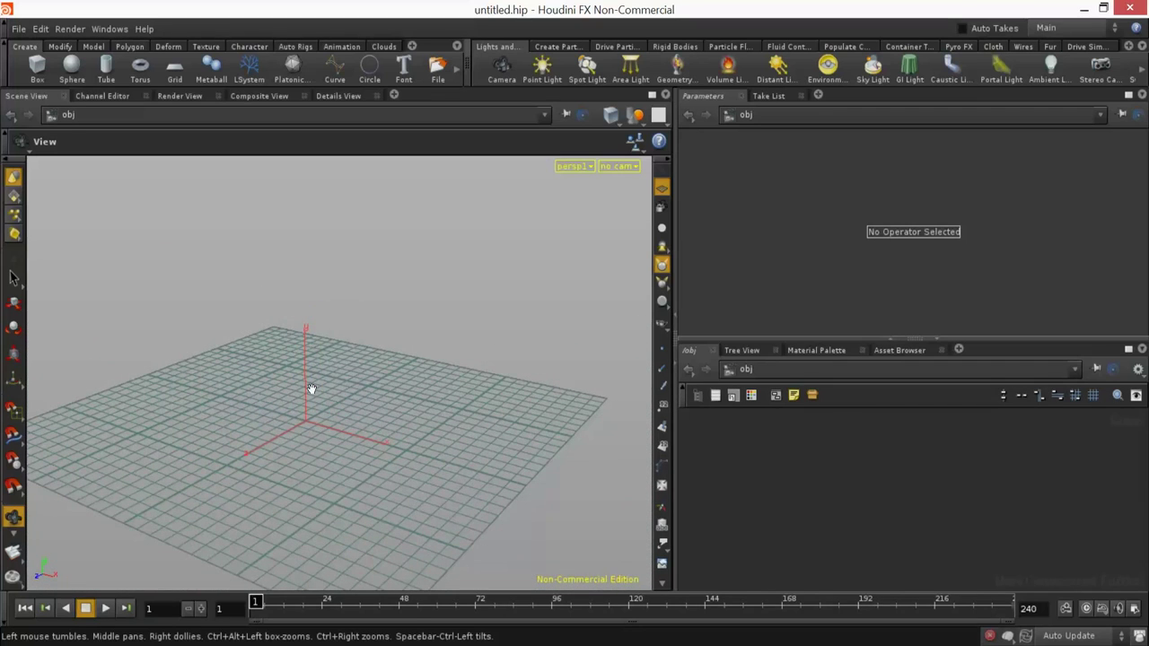
Step: Turn off the origin gnomon in the viewport's display options and close them
key("d")
left_click(200, 195)
left_click(152, 195)
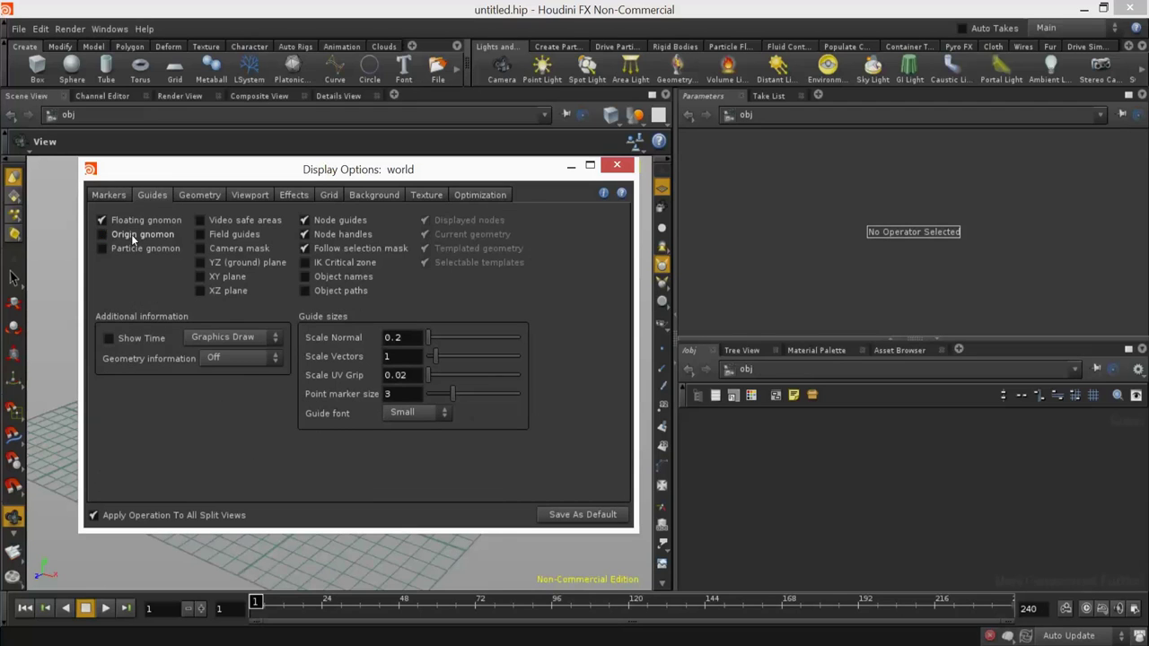
left_click(616, 164)
right_click_drag(376, 358, 364, 380)
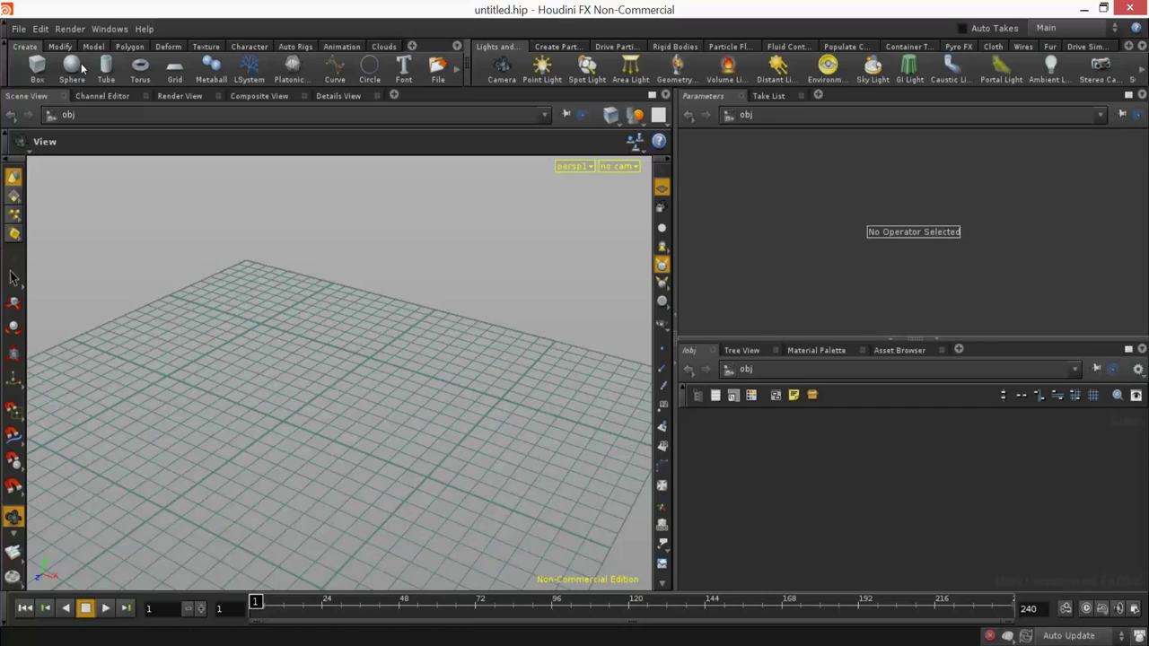
Step: Create a box object at the scene origin and finish its placement
left_click(37, 68, "ctrl")
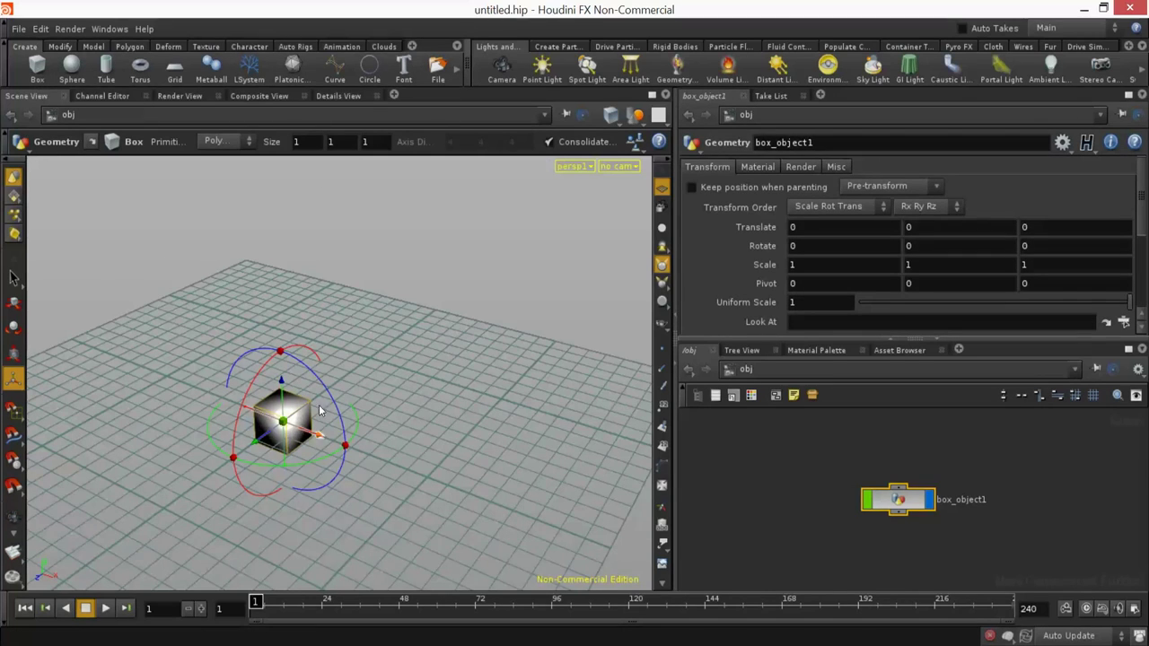
middle_click_drag(425, 421, 458, 397, "alt")
right_click_drag(458, 396, 452, 401, "alt")
key("Escape")
Step: Rename the box object in the network as wall
left_click(925, 466)
mouse_move(949, 469)
middle_mouse_down()
mouse_move(949, 436)
mouse_move(928, 463)
middle_mouse_up()
double_click(923, 492)
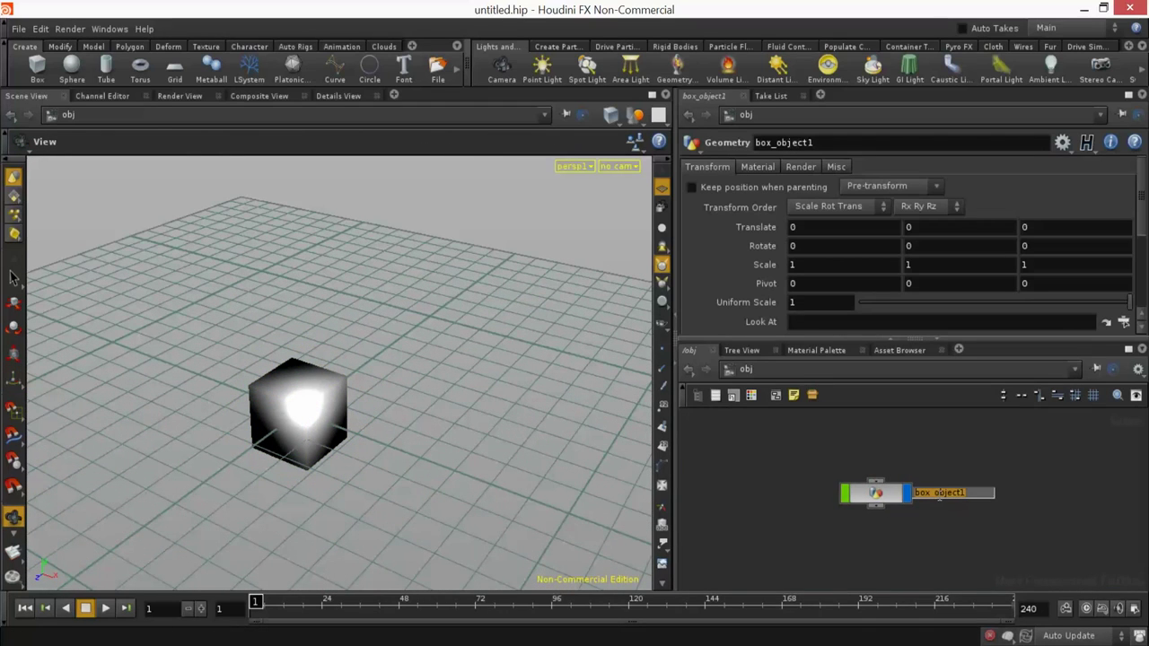
type("wall")
key("Return")
Step: Go inside the wall object's geometry network and bring its box node into view
double_click(862, 513)
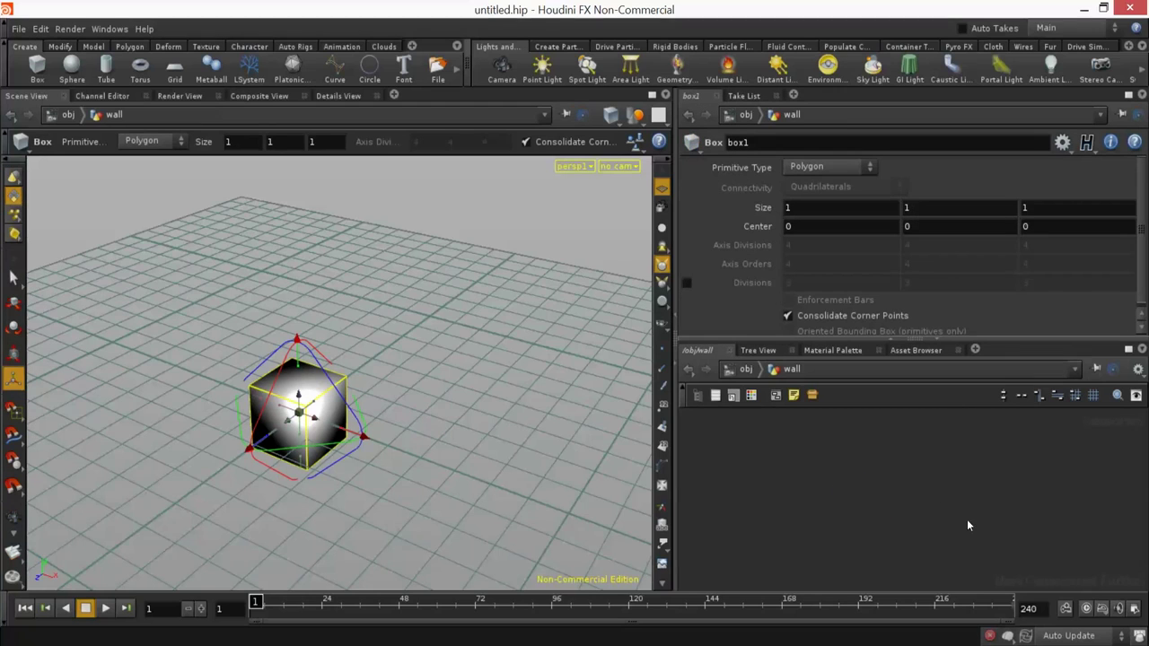
key("h")
scroll(934, 502, "down", 4)
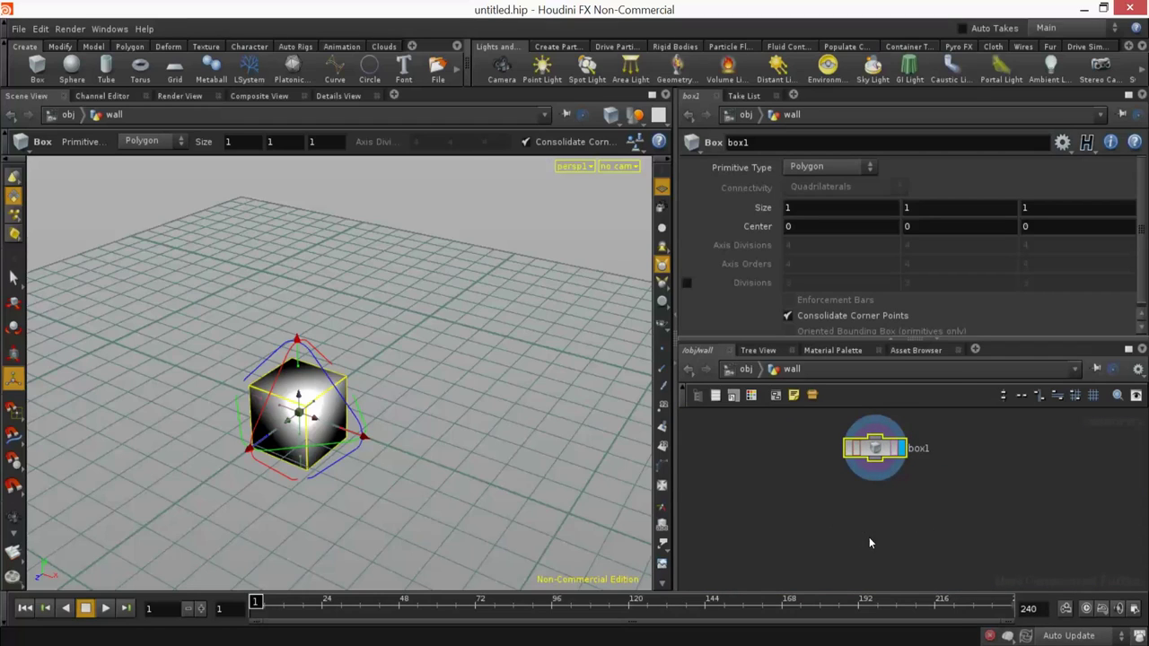
key("Tab")
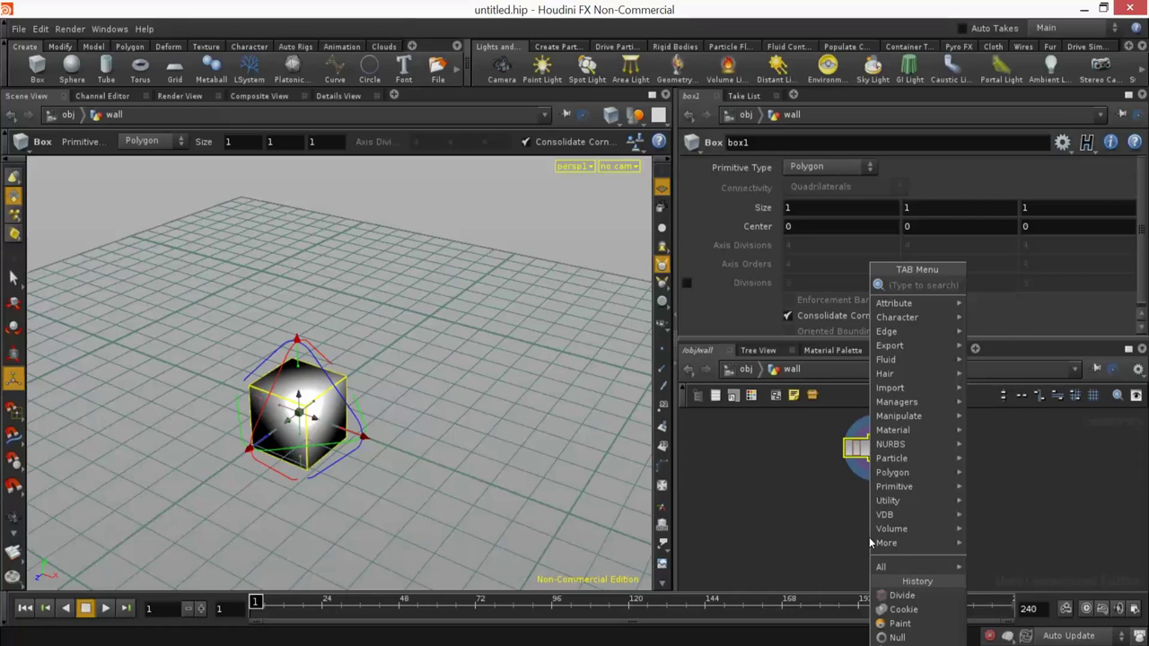
key("Escape")
Step: Set the box's size to 10 in X, 5 in Y and 0.25 in Z to form a thin wall
left_click(824, 209)
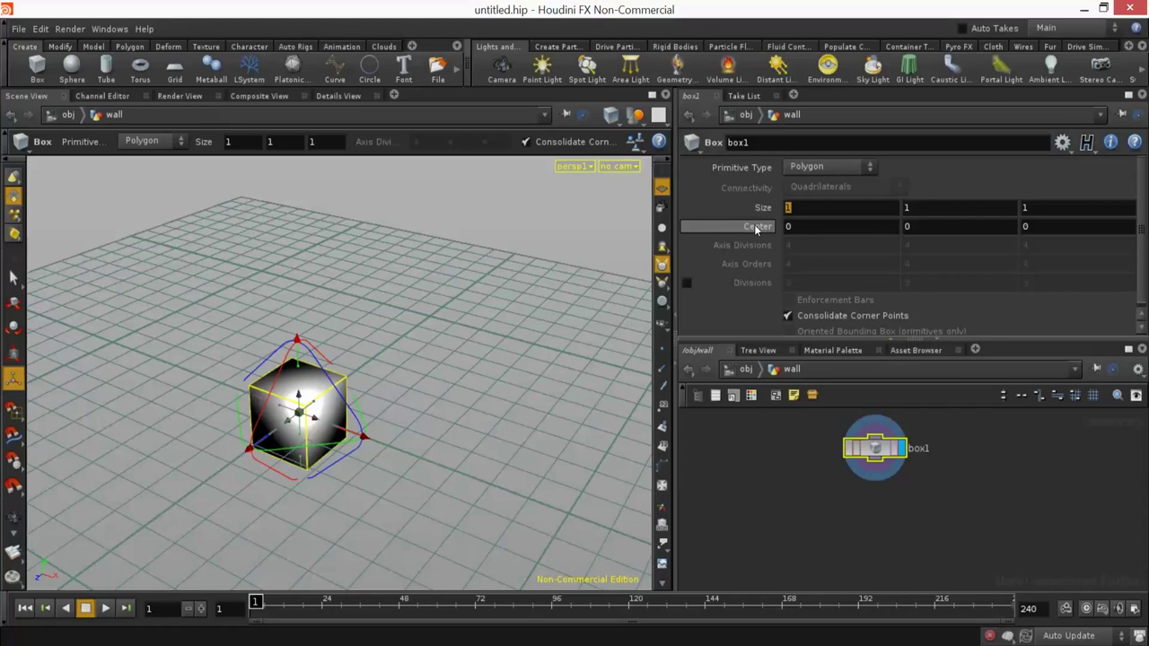
type("10")
key("Tab")
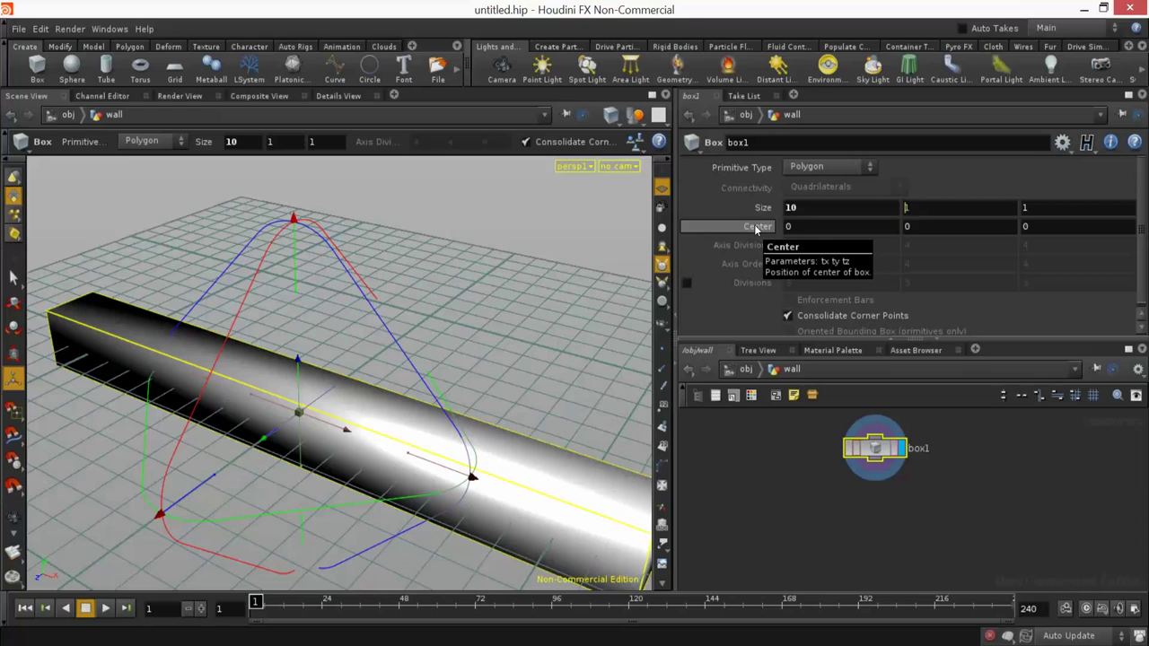
type("0.")
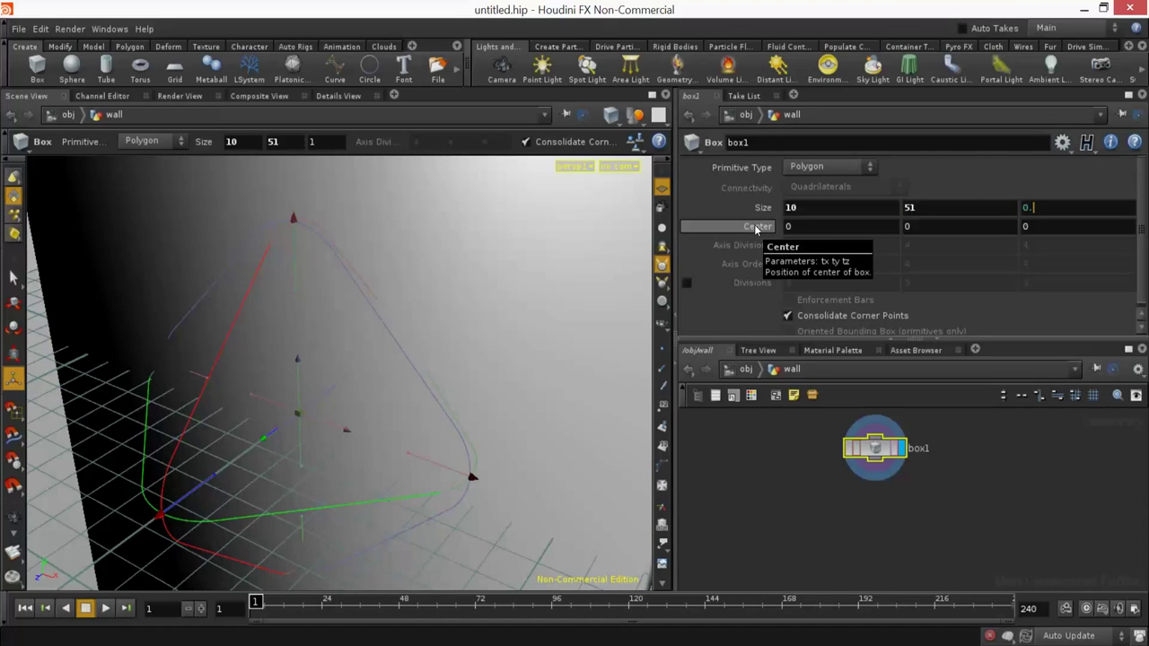
type("25")
key("Return")
right_click_drag(162, 449, 302, 405, "alt")
left_click_drag(303, 405, 314, 395, "alt")
double_click(958, 208)
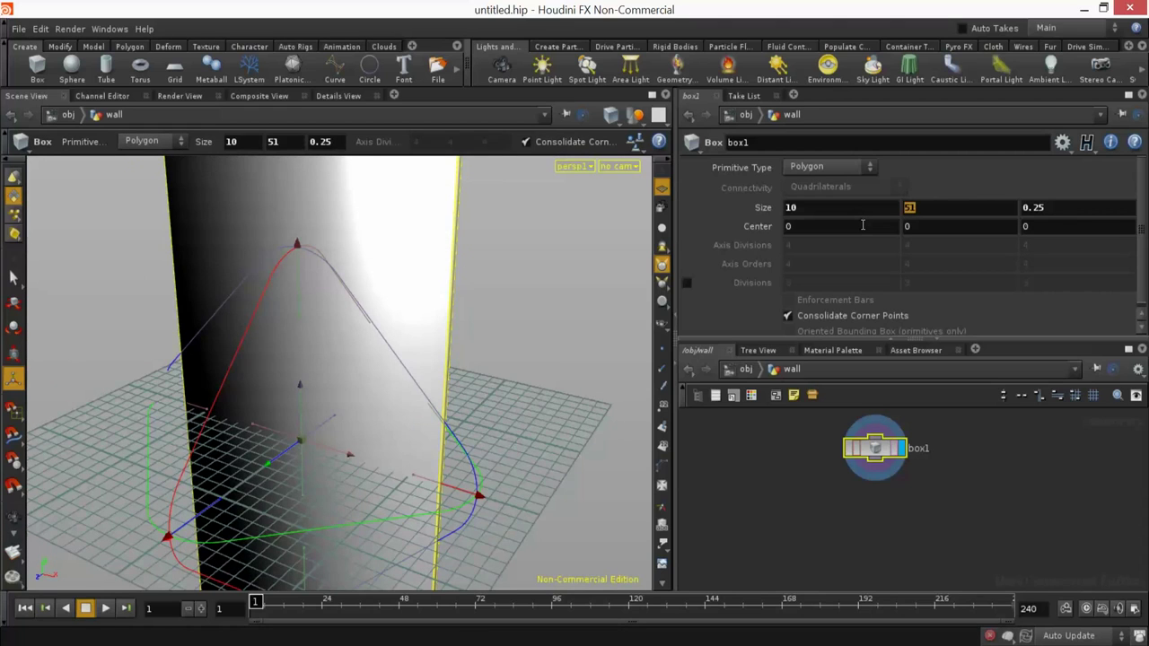
type("5")
key("Return")
key("Escape")
left_click_drag(385, 346, 538, 332)
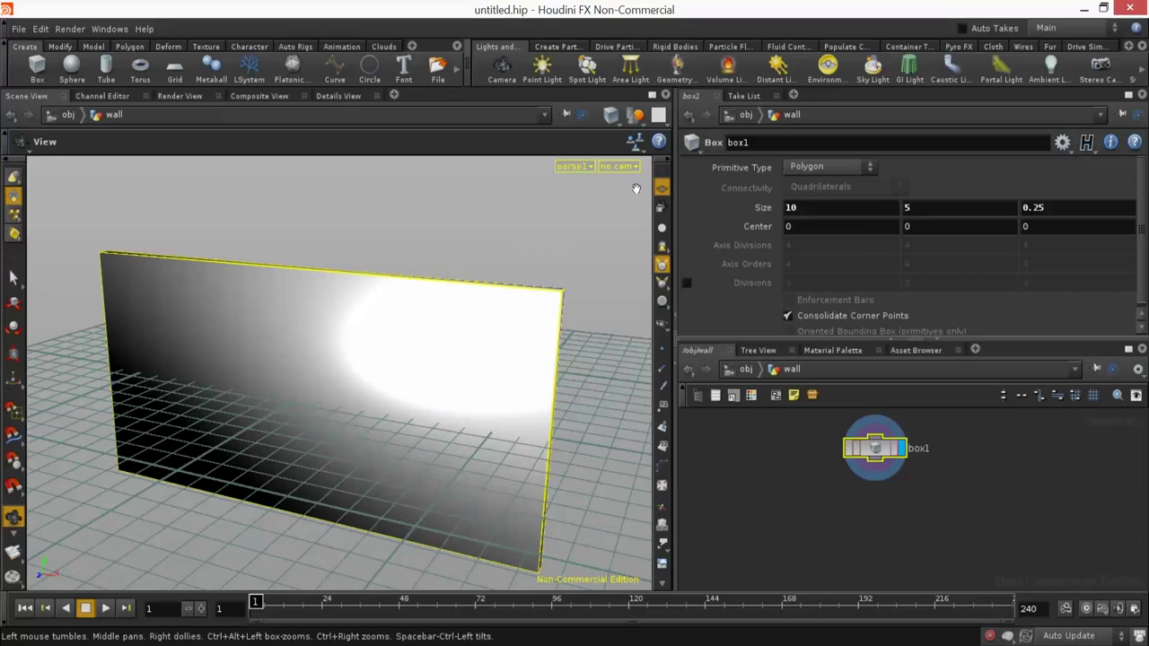
Step: Link the box's Y center to half of its Y size with the channel reference expression ch("sizey")/2
right_click(912, 228)
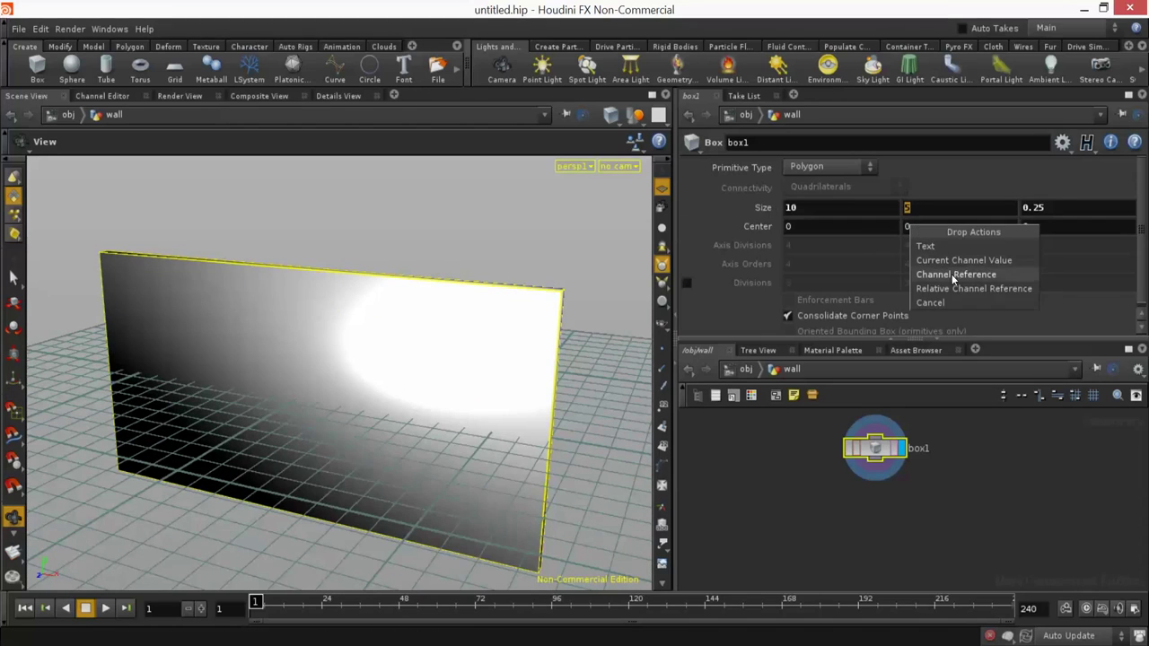
left_click(950, 276)
left_click(944, 226)
type("/2")
key("Return")
left_click_drag(466, 376, 652, 300)
middle_click_drag(514, 346, 512, 455)
scroll(512, 455, "down", 4)
middle_click_drag(930, 209, 930, 183)
left_click_drag(454, 318, 494, 325)
scroll(495, 315, "up", 4)
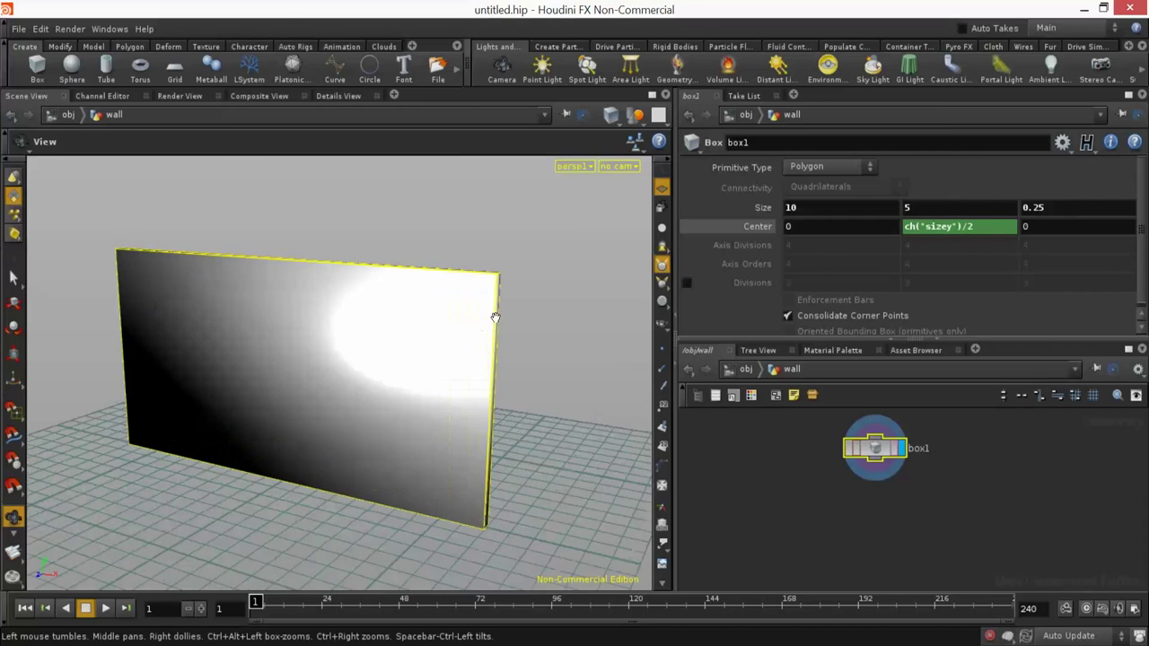
double_click(801, 209)
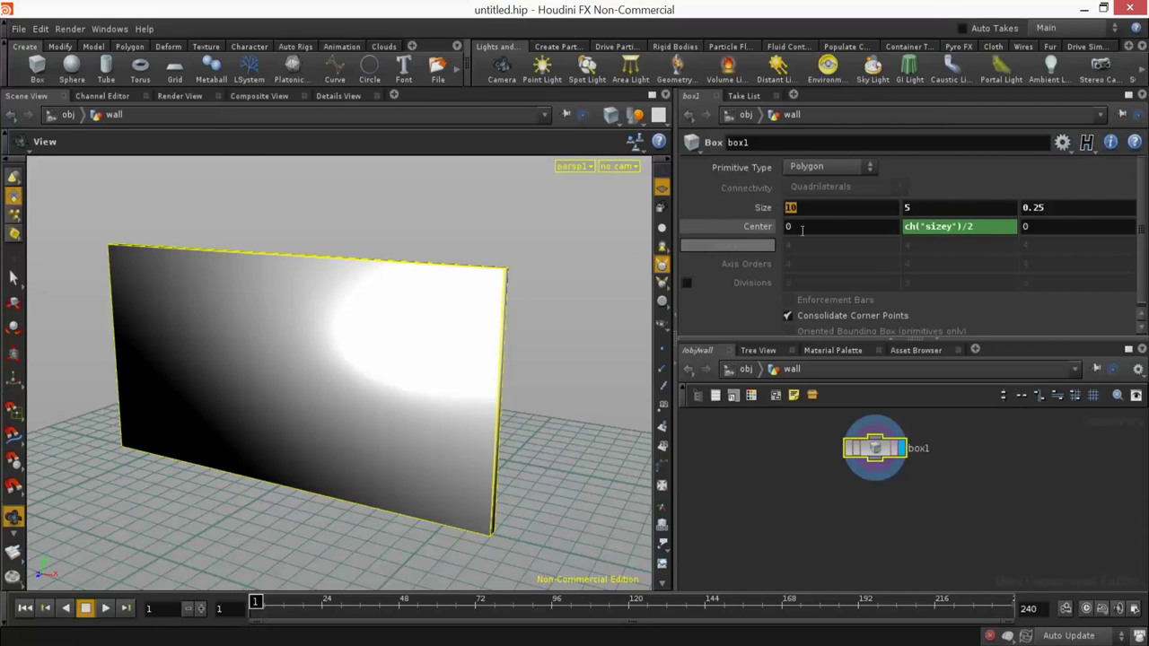
key("space")
left_click_drag(531, 288, 386, 324)
key("ctrl+z")
key("ctrl+z")
left_click_drag(433, 375, 548, 443)
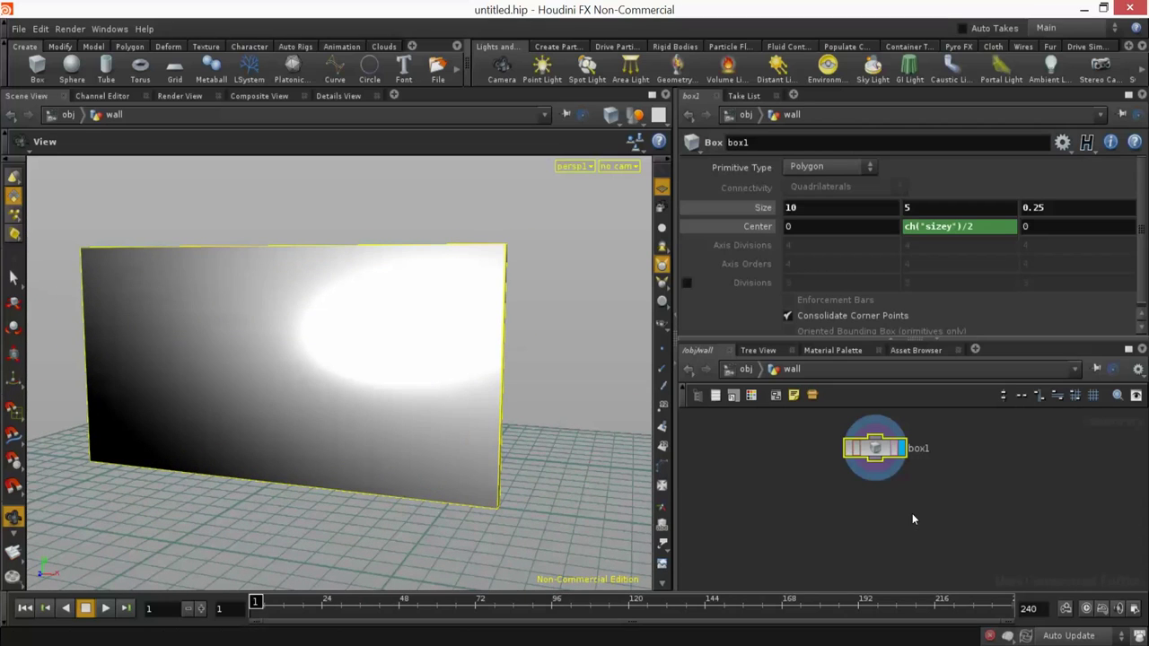
key("Tab")
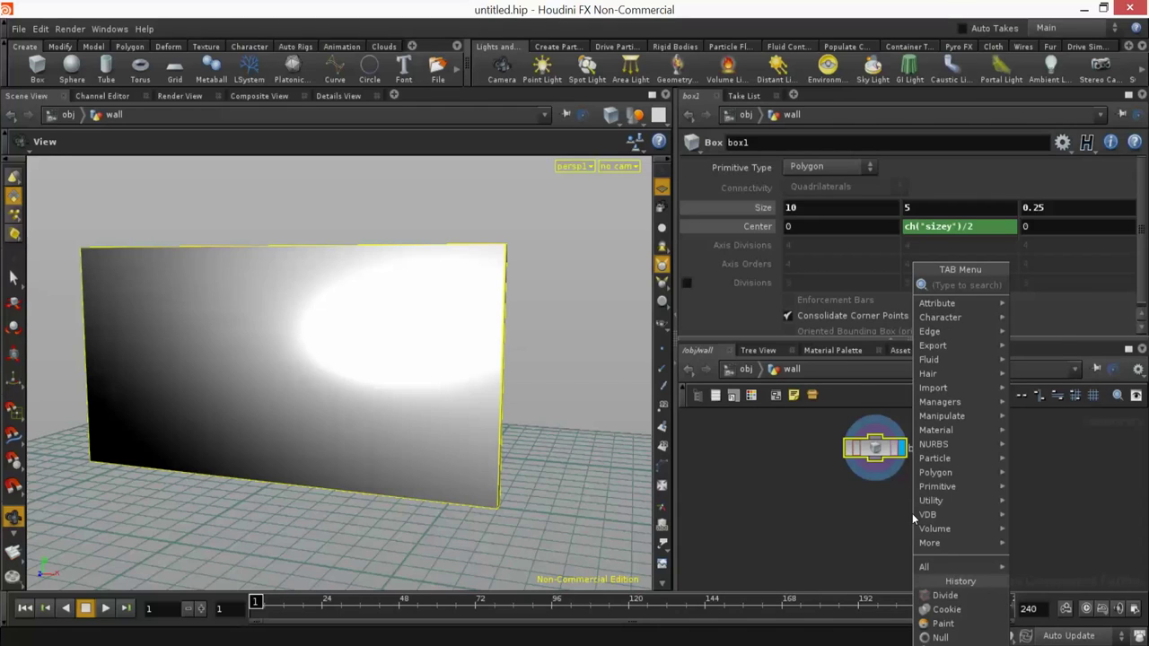
type("Pointu")
key("BackSpace")
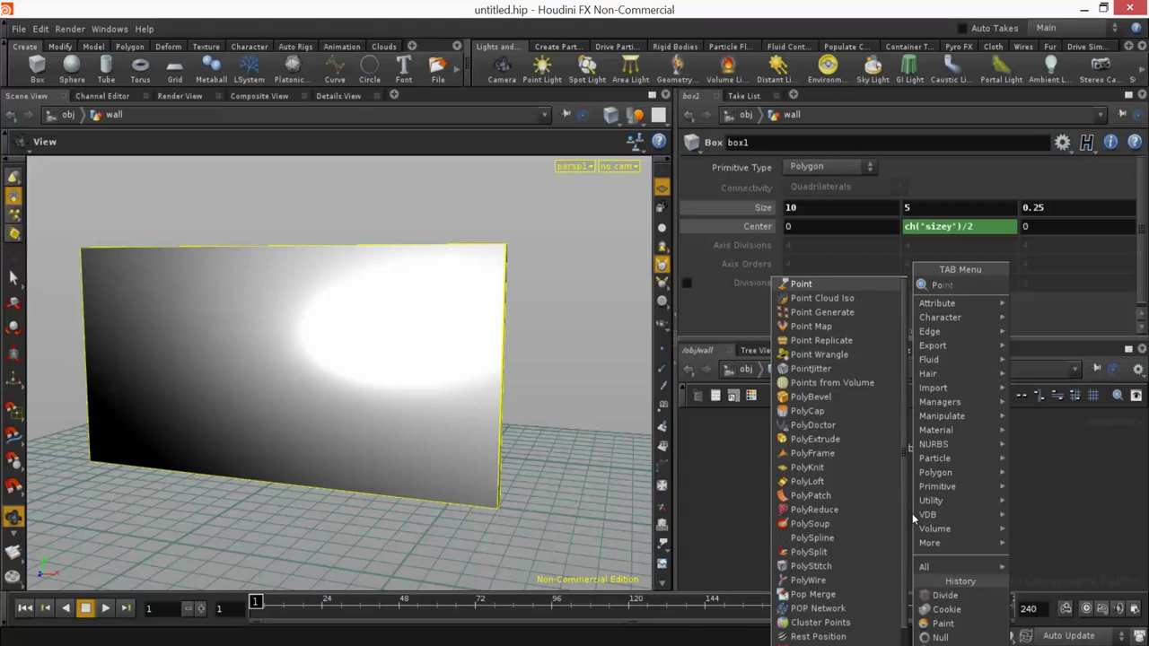
key("Escape")
Step: Add a PolyBevel node below the box node, connect it to the box's output and display its result
key("Tab")
type("poly")
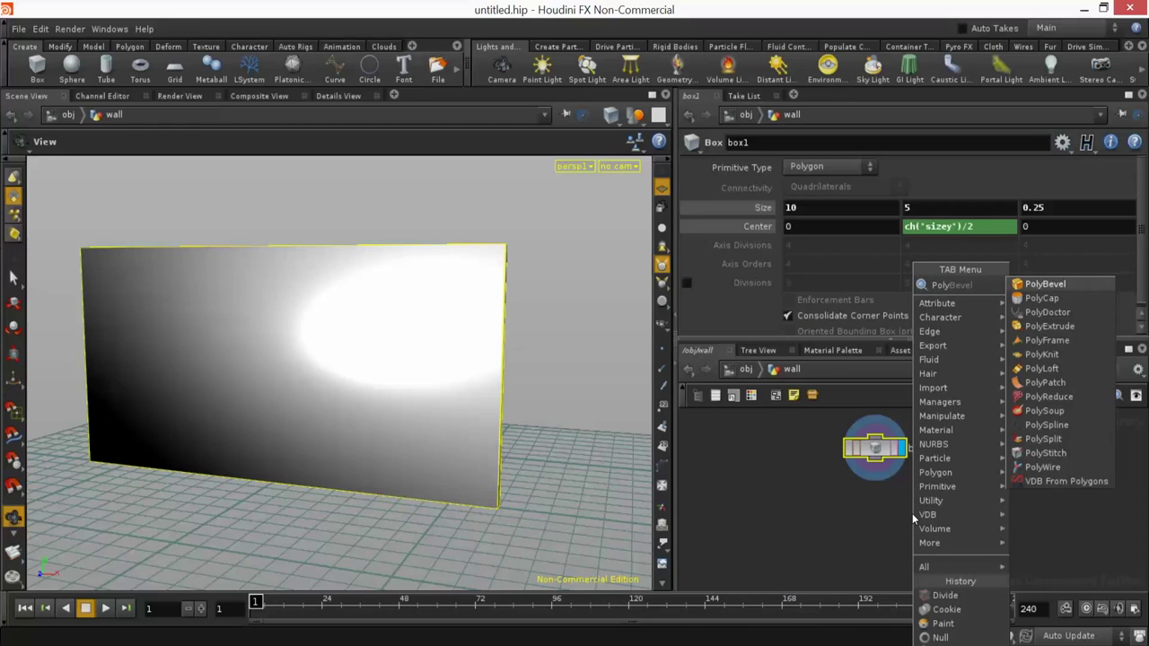
key("Return")
left_click(888, 513)
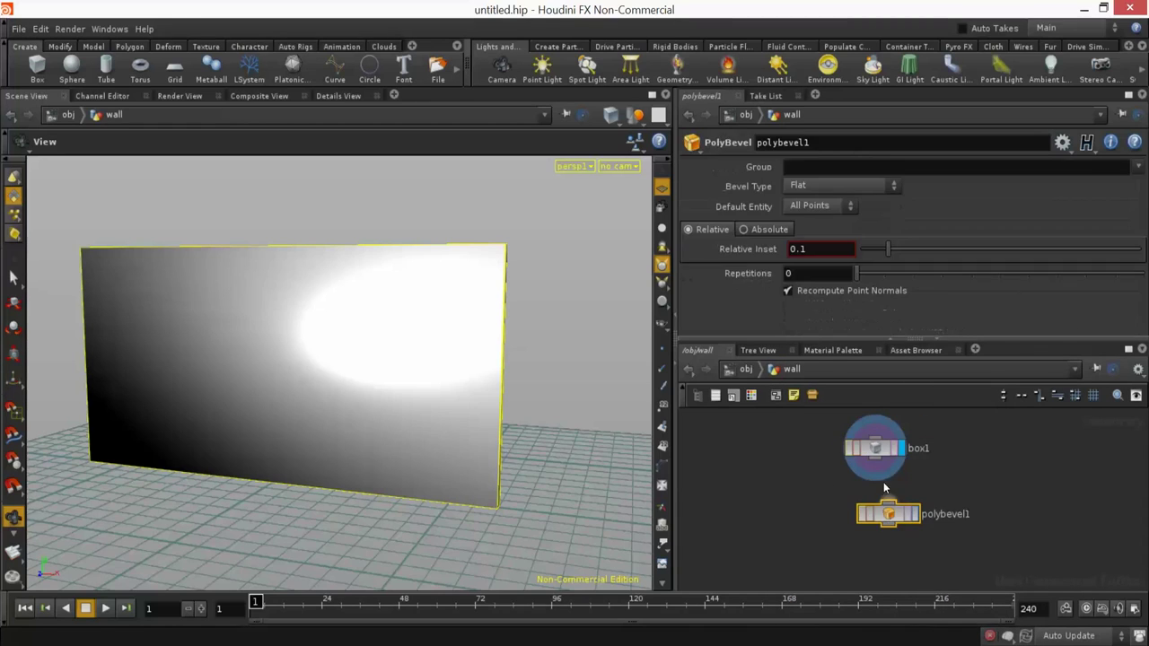
left_click_drag(887, 515, 874, 506)
left_click(900, 504)
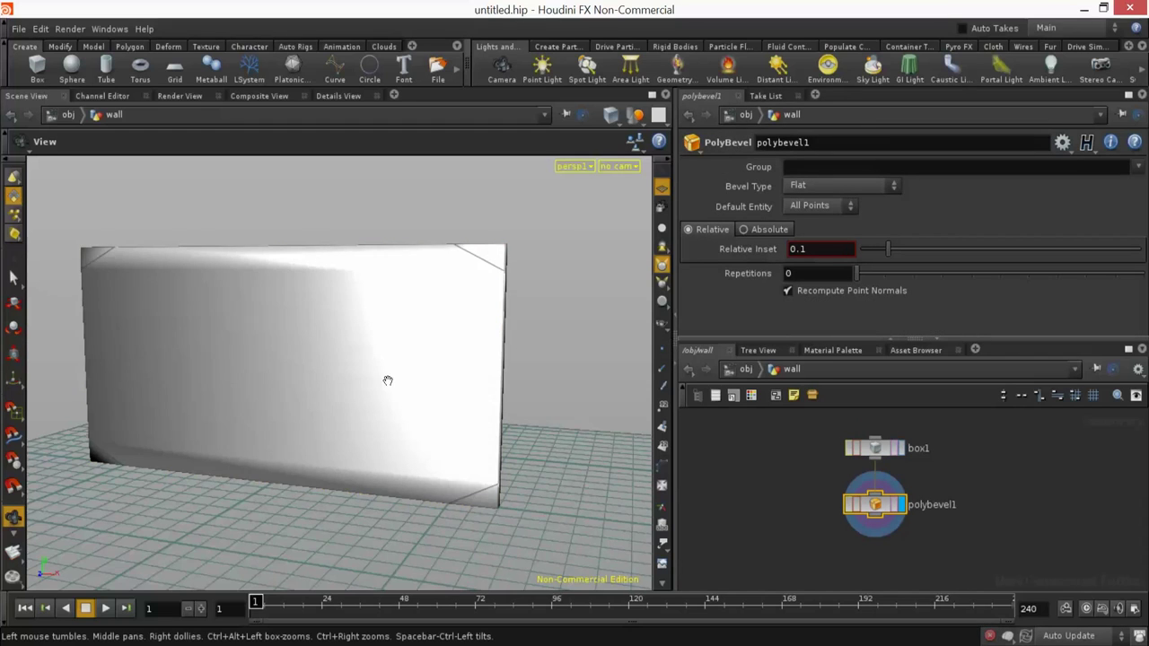
Step: Set the PolyBevel to bevel all edges by an absolute inset and raise that inset to a narrow bevel
left_click_drag(388, 381, 392, 406)
left_click(837, 208)
left_click(820, 232)
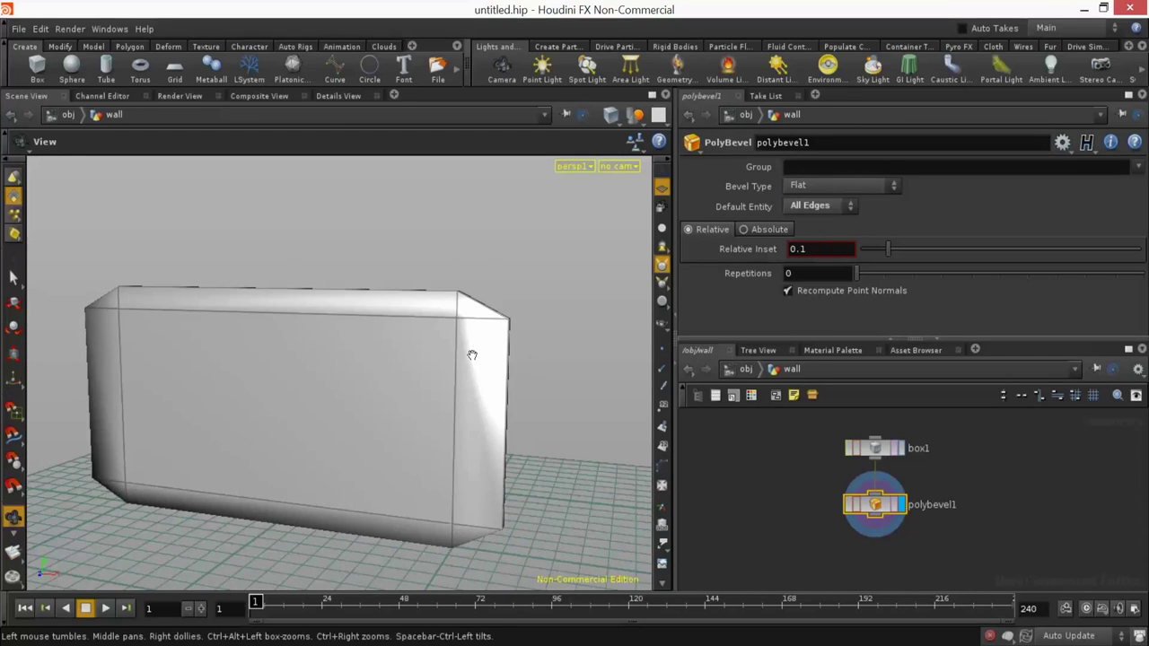
scroll(476, 345, "up", 5)
left_click(777, 231)
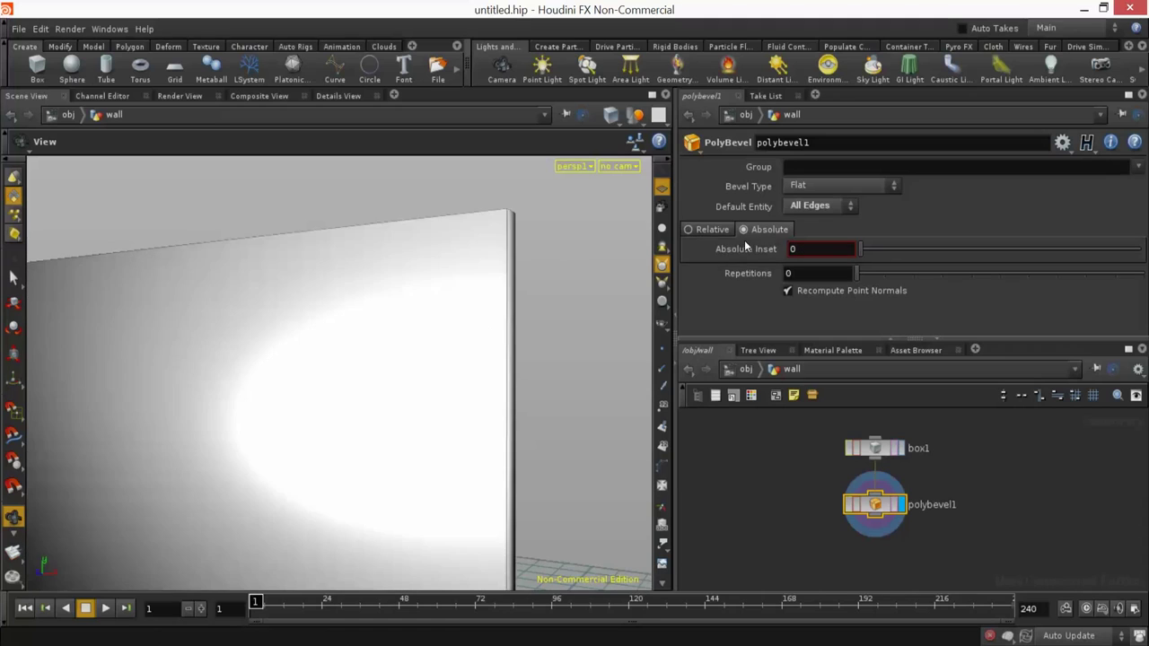
middle_click_drag(459, 287, 431, 351)
middle_click_drag(815, 249, 851, 282)
left_click_drag(485, 377, 610, 413)
Step: Set the box node's Z size to 0.5 to thicken the wall
left_click(907, 448)
double_click(1042, 207)
type("0.5")
key("Return")
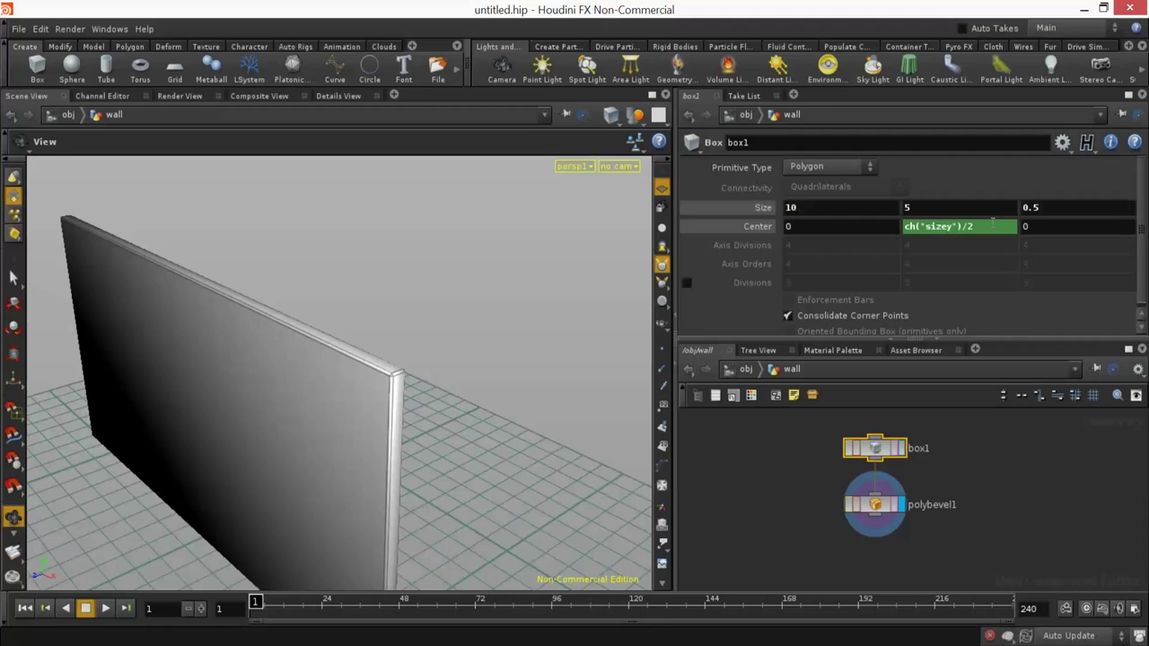
left_click_drag(291, 393, 428, 385)
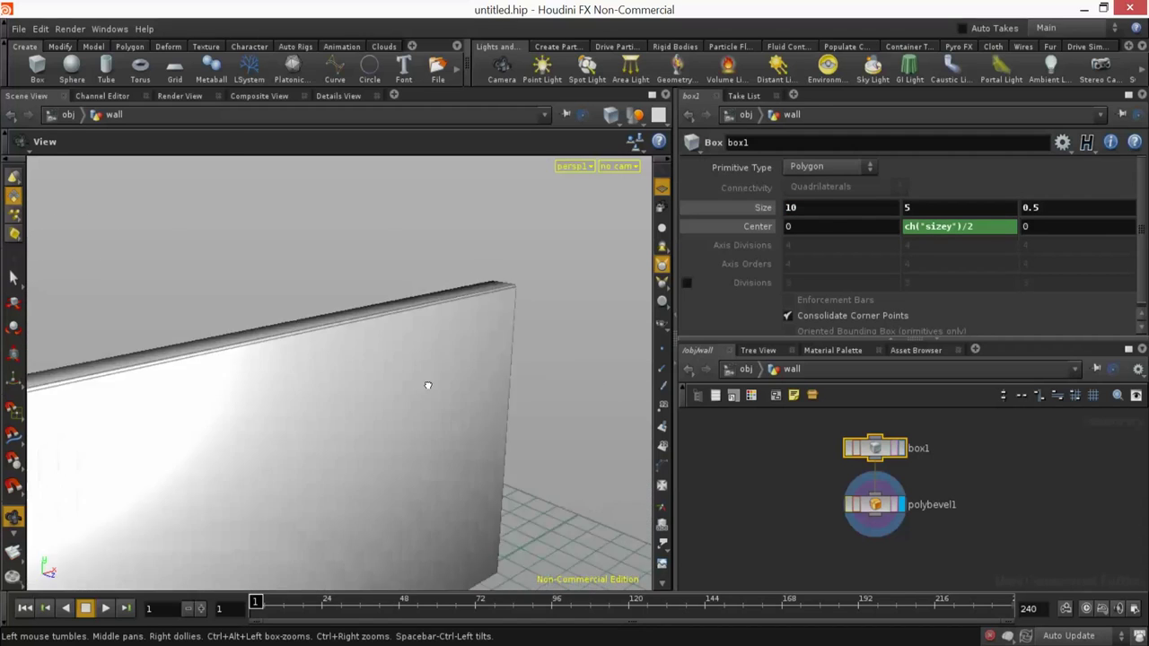
right_click_drag(428, 385, 428, 351)
left_click_drag(428, 350, 456, 312)
right_click_drag(456, 313, 456, 335)
left_click_drag(456, 336, 445, 362)
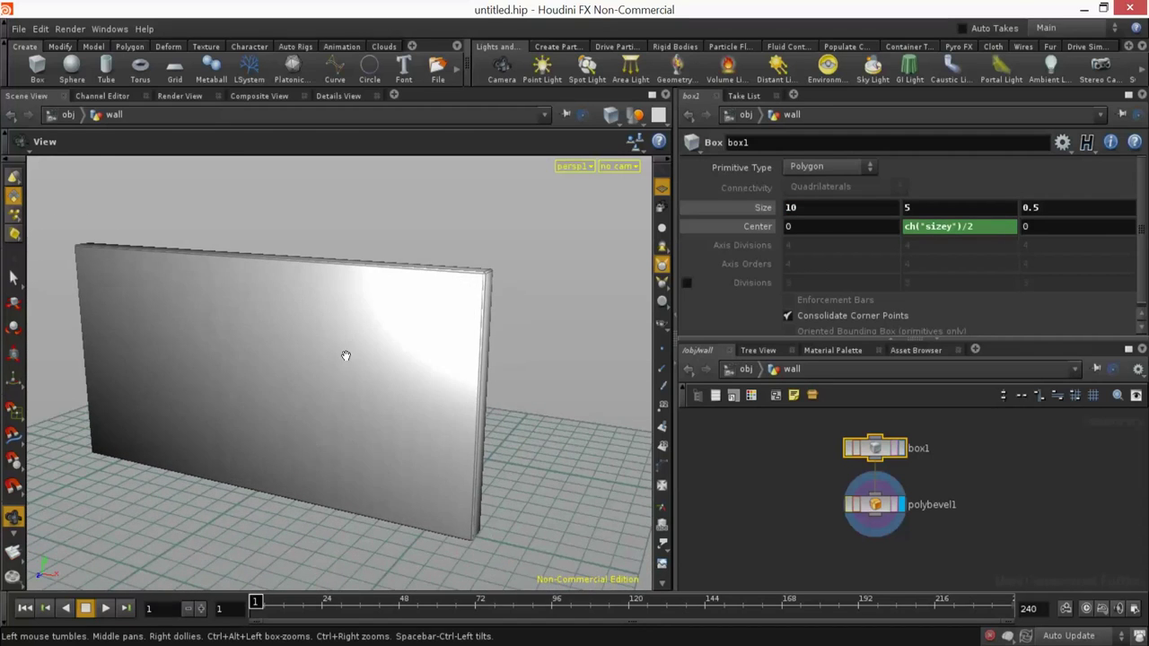
middle_click_drag(416, 441, 484, 434)
middle_click_drag(802, 580, 777, 526)
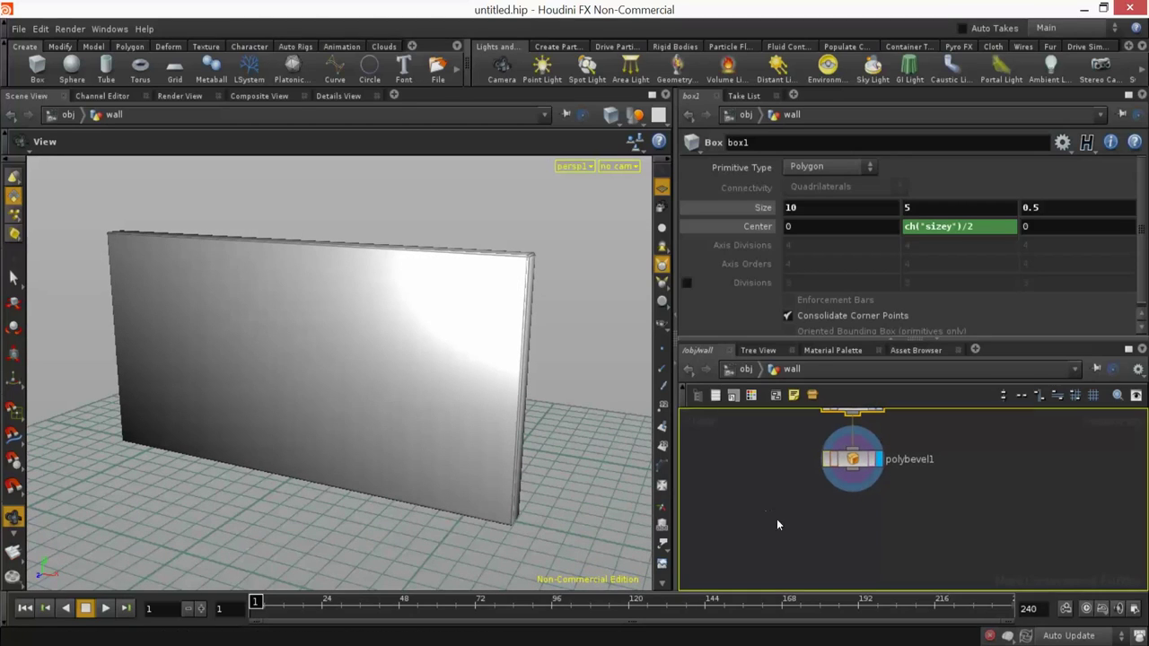
middle_click_drag(875, 518, 869, 542)
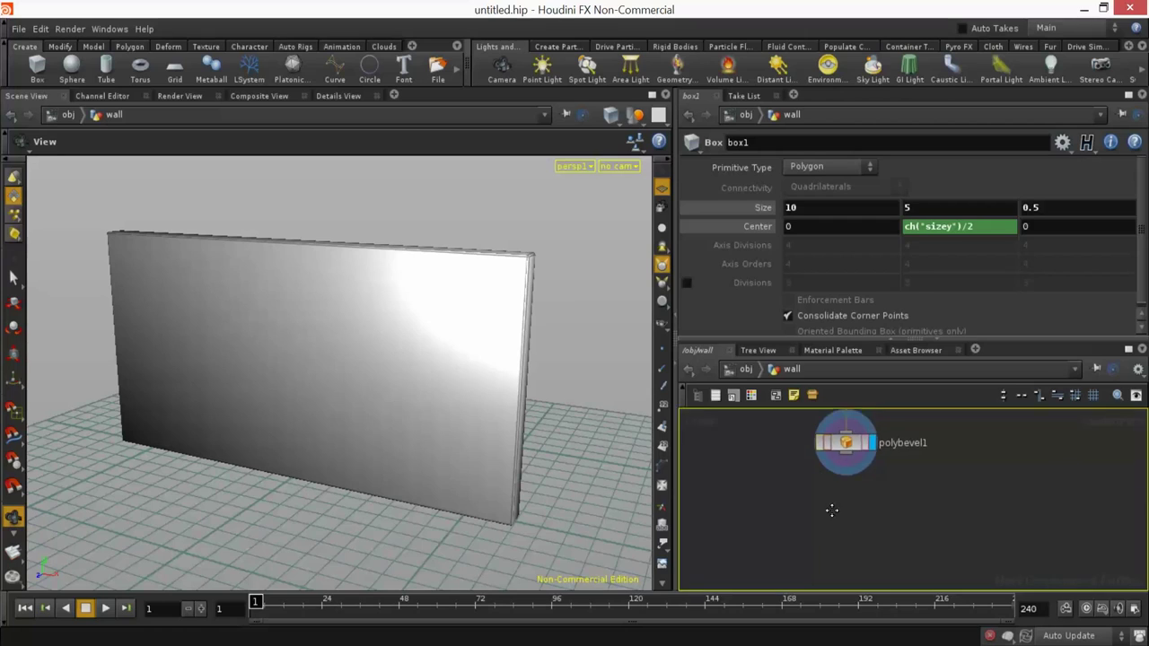
key("Tab")
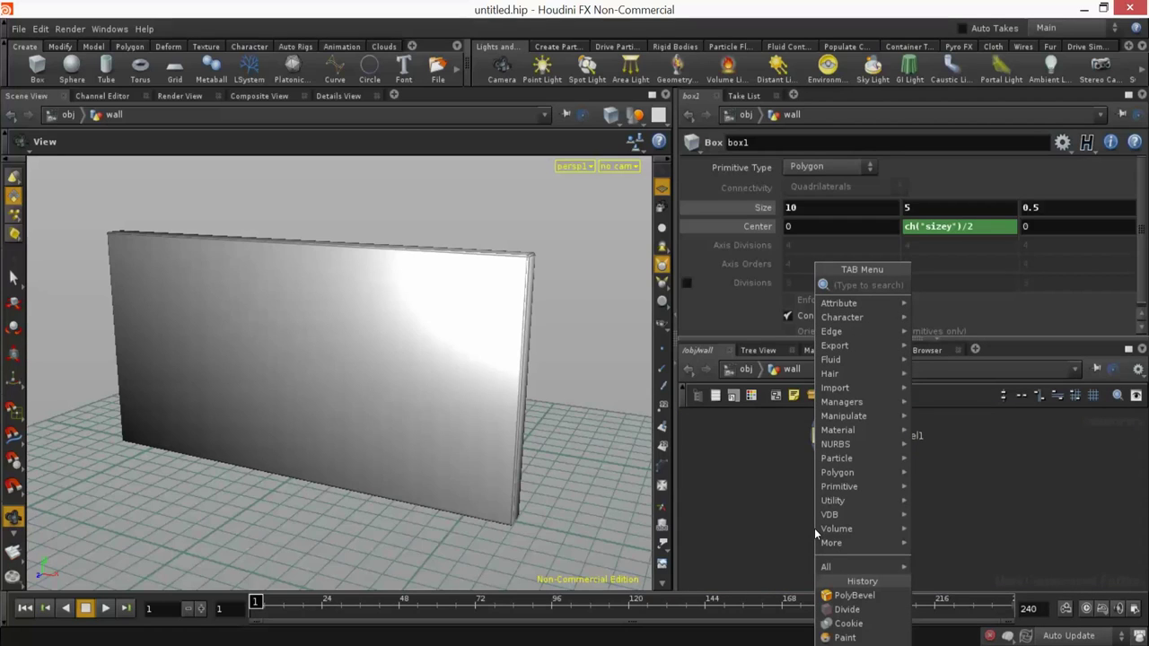
mouse_move(843, 388)
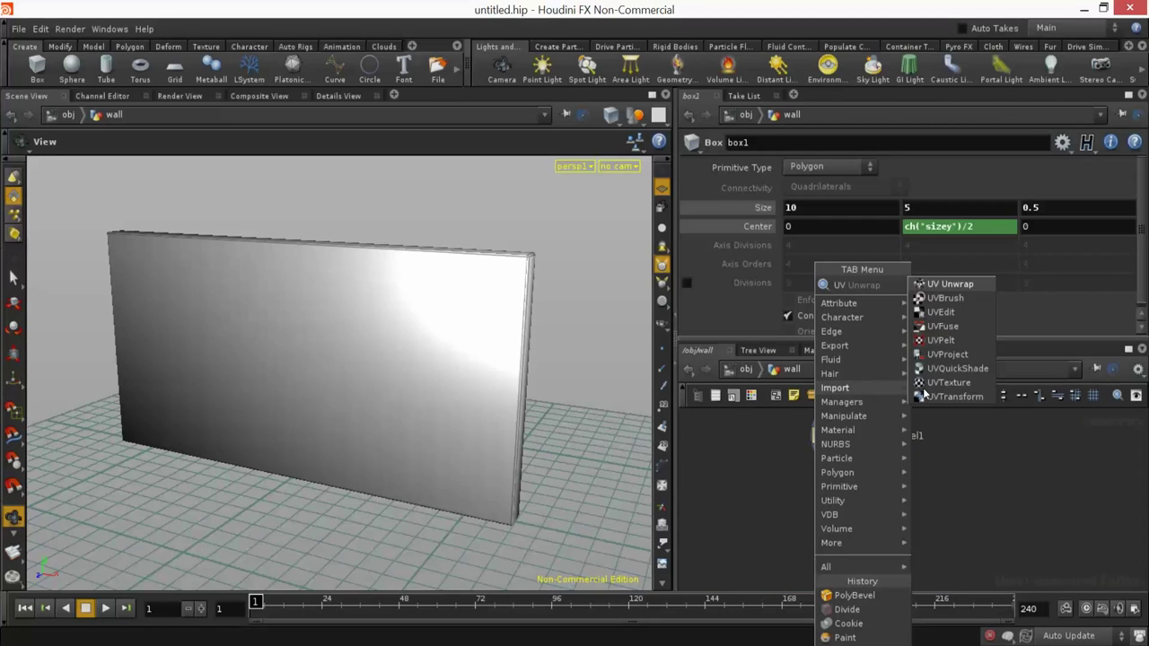
left_click(963, 401)
key("Escape")
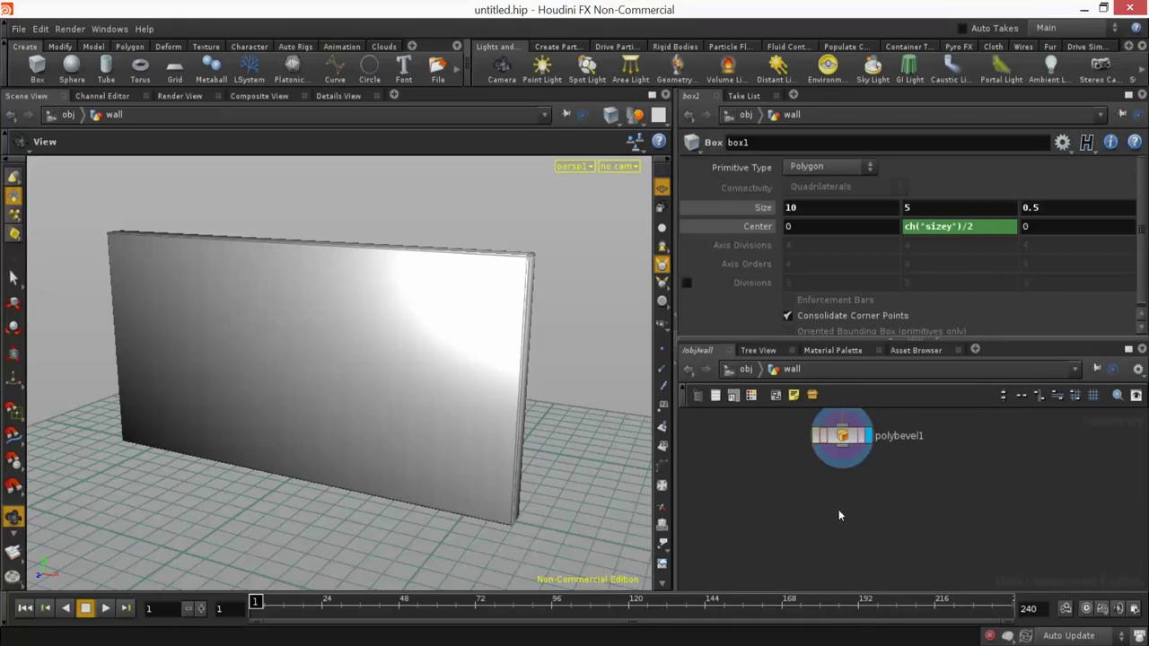
Step: Add a UV Unwrap node below the PolyBevel, wire it to the bevel's output, display it and check its UV layout
key("Tab")
type("uv")
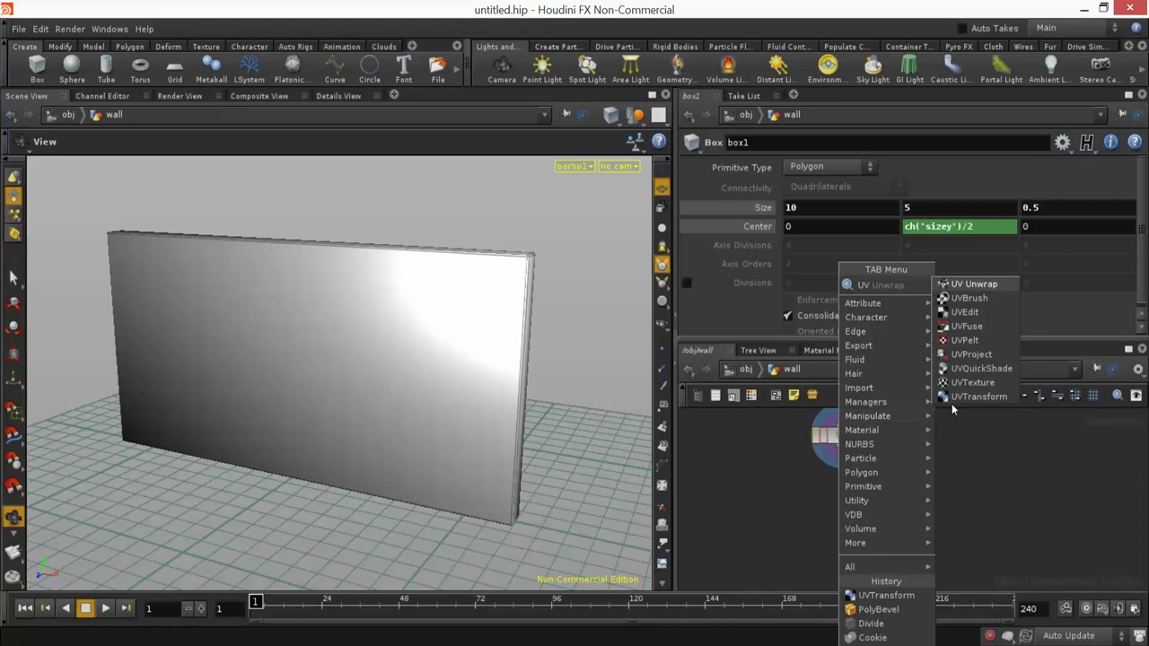
left_click(978, 284)
left_click(848, 509)
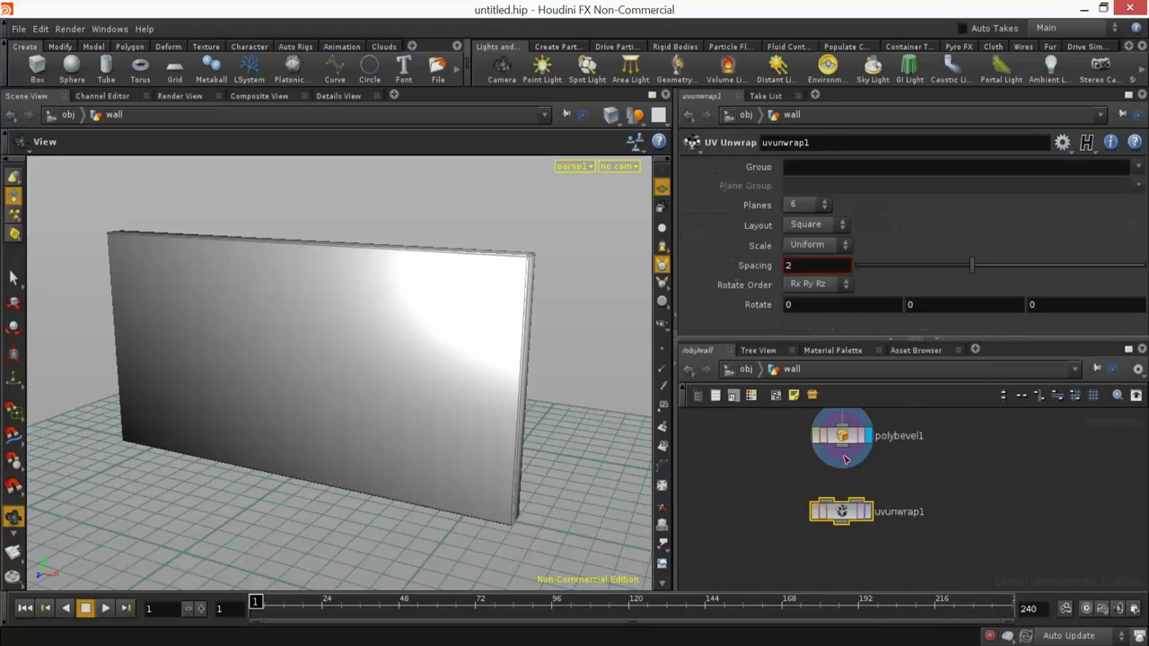
left_click_drag(827, 481, 890, 516)
left_click(868, 512)
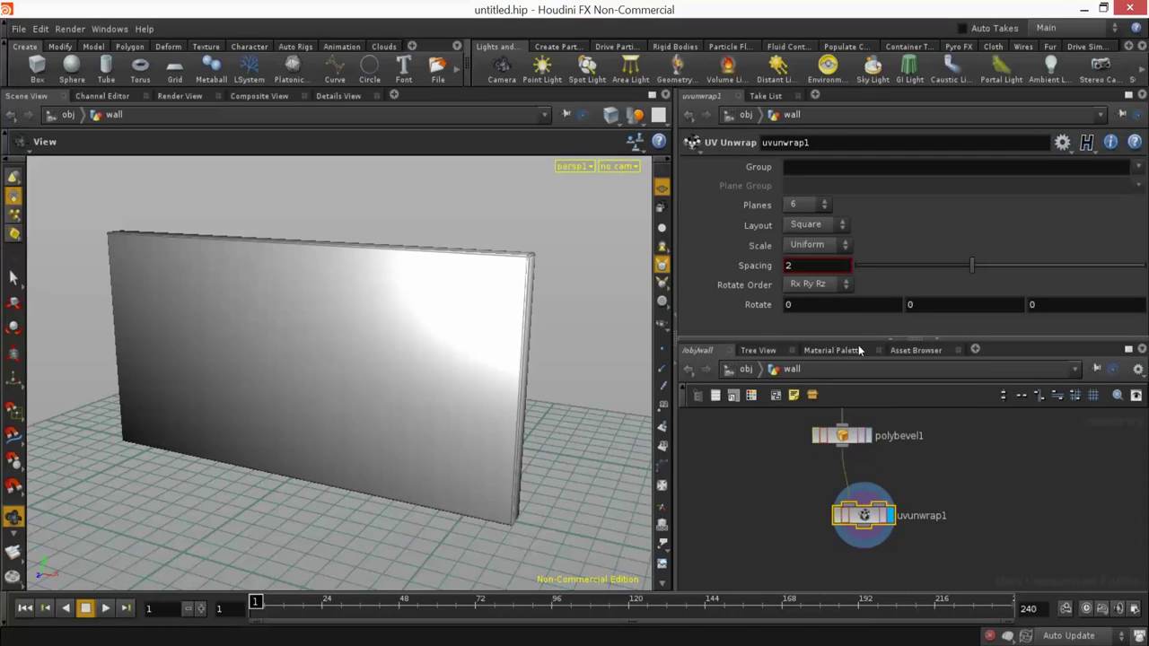
key("space+5")
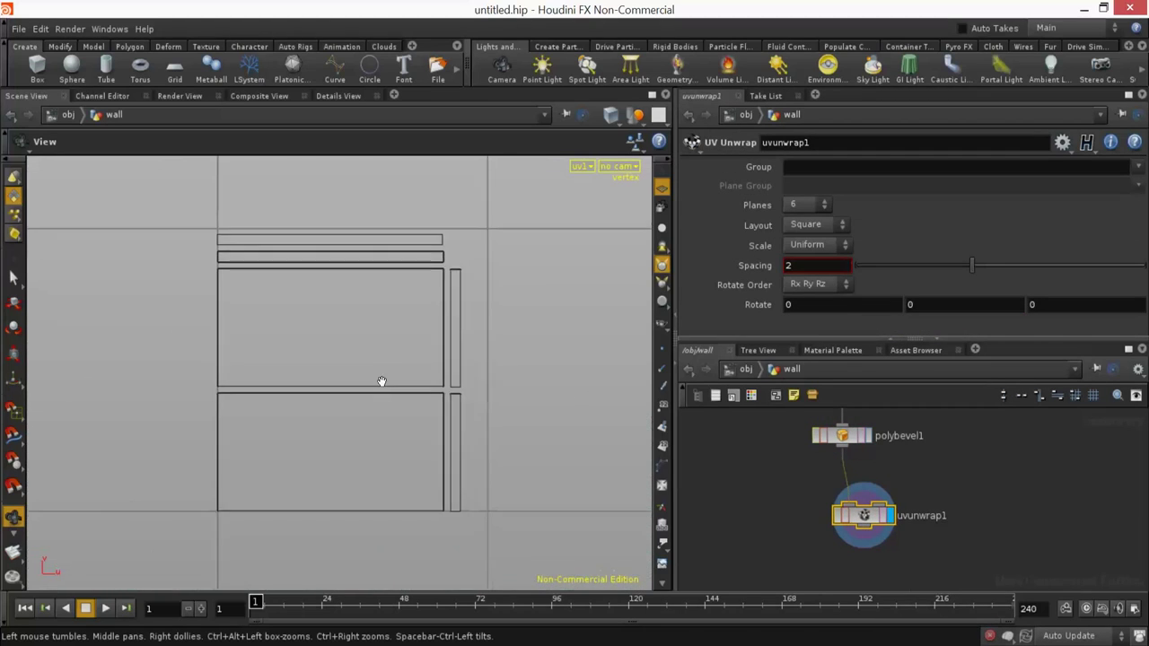
key("space+1")
right_click_drag(390, 388, 431, 428)
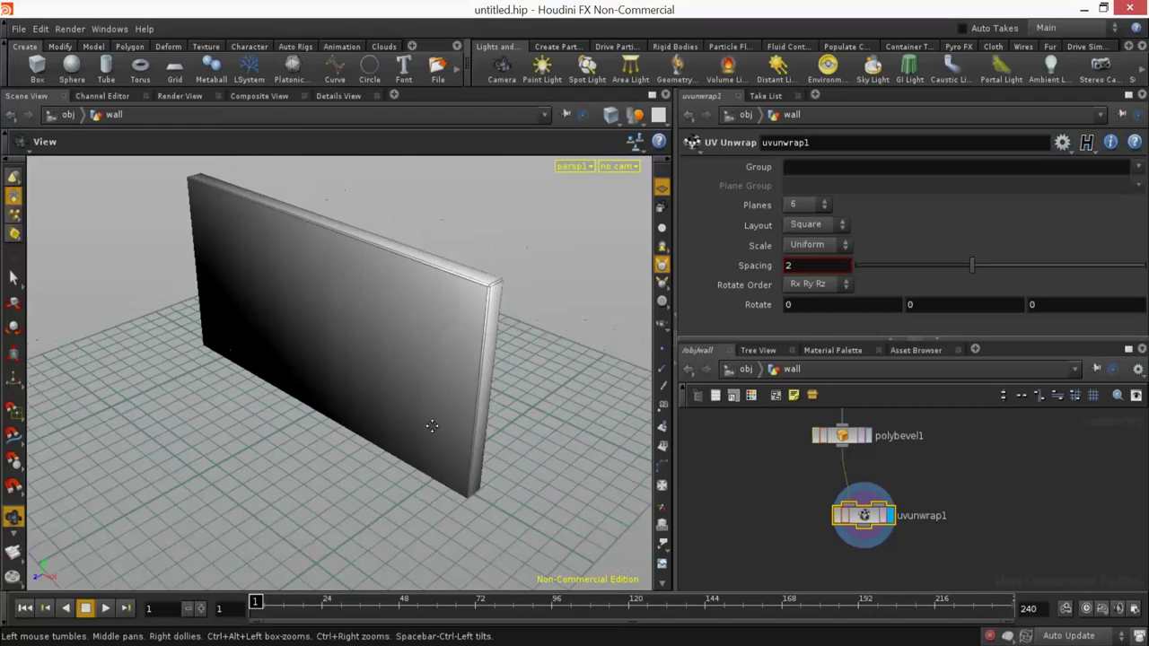
left_click_drag(431, 428, 585, 454)
Step: Add a UVQuickShade node after the UV Unwrap node and display its numbered colour texture on the wall
middle_click_drag(914, 530, 924, 500)
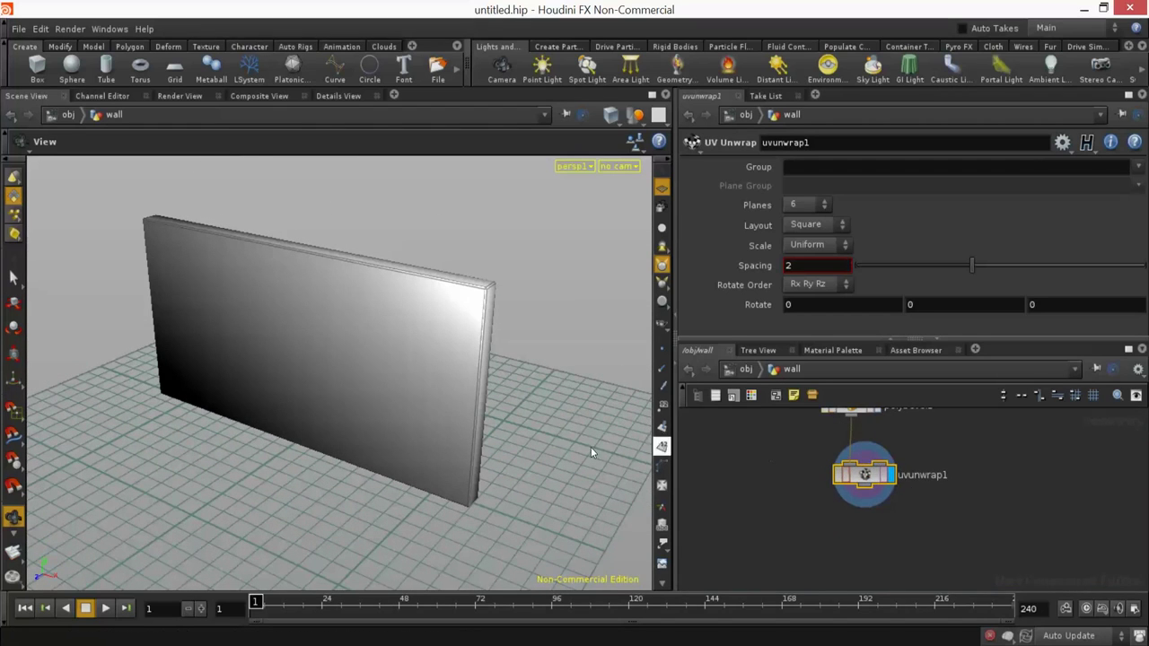
key("Tab")
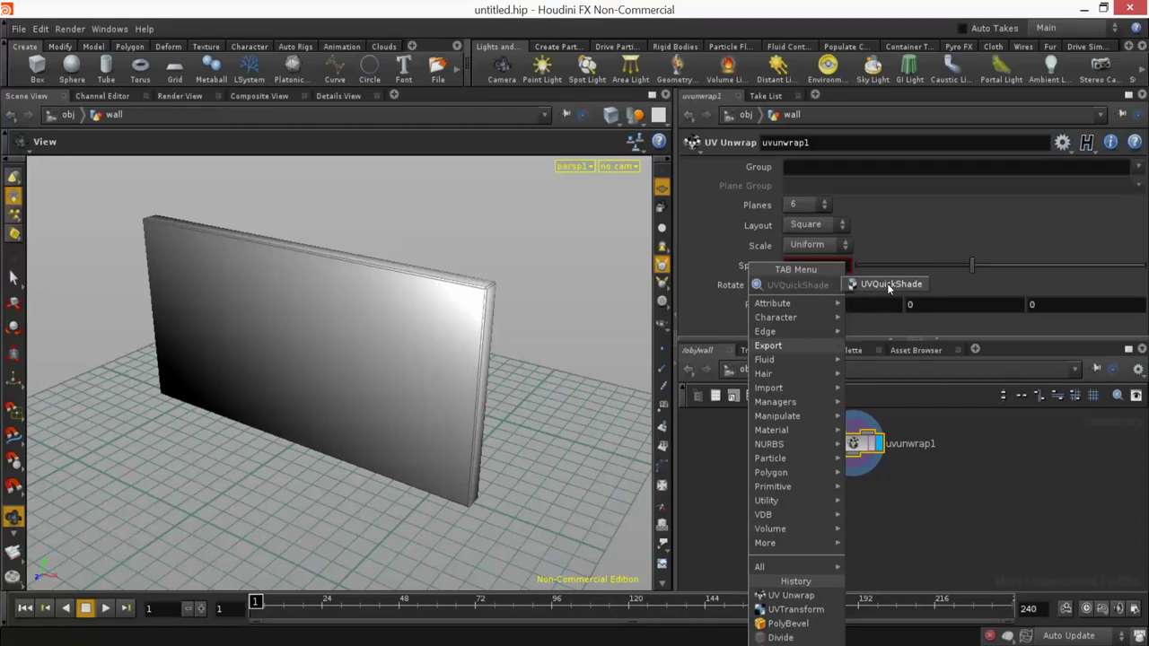
left_click(887, 282)
left_click(853, 521)
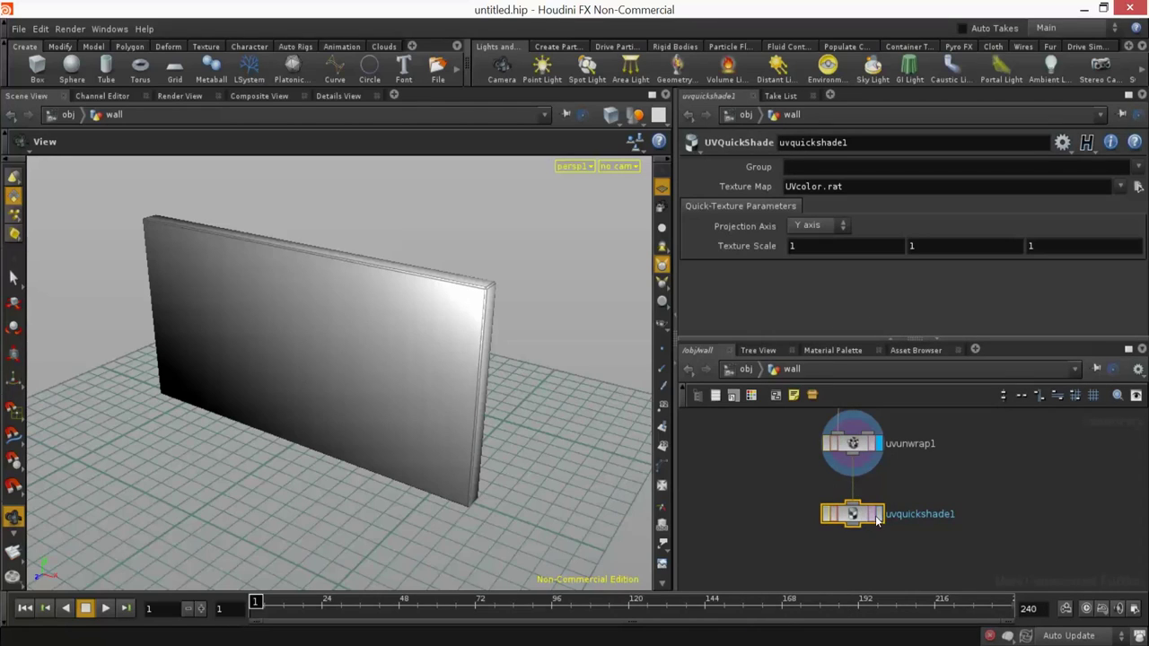
left_click(876, 519)
middle_click_drag(763, 247, 694, 245)
key("ctrl+z")
right_click_drag(425, 442, 382, 443)
mouse_move(382, 443)
left_mouse_down()
mouse_move(359, 404)
mouse_move(368, 451)
left_mouse_up()
right_click_drag(369, 451, 368, 445)
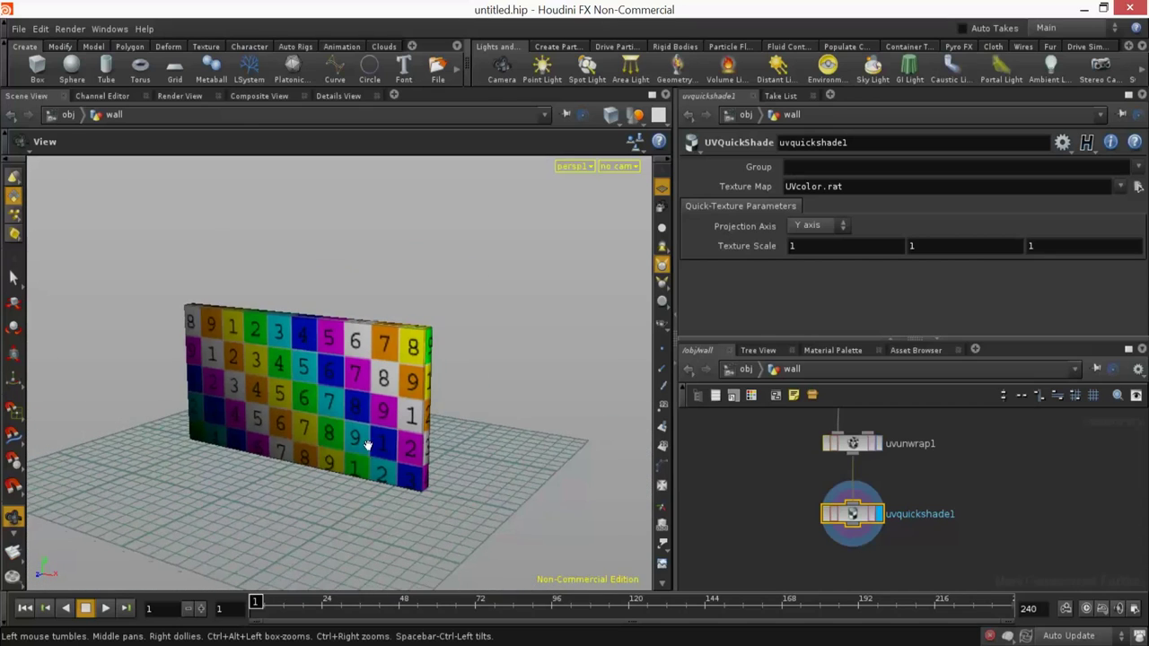
middle_click_drag(368, 445, 361, 433)
Step: Add a ROP Output Driver node beside the UVQuickShade and connect it to the UV Unwrap node's output
middle_click_drag(824, 535, 794, 475)
key("Tab")
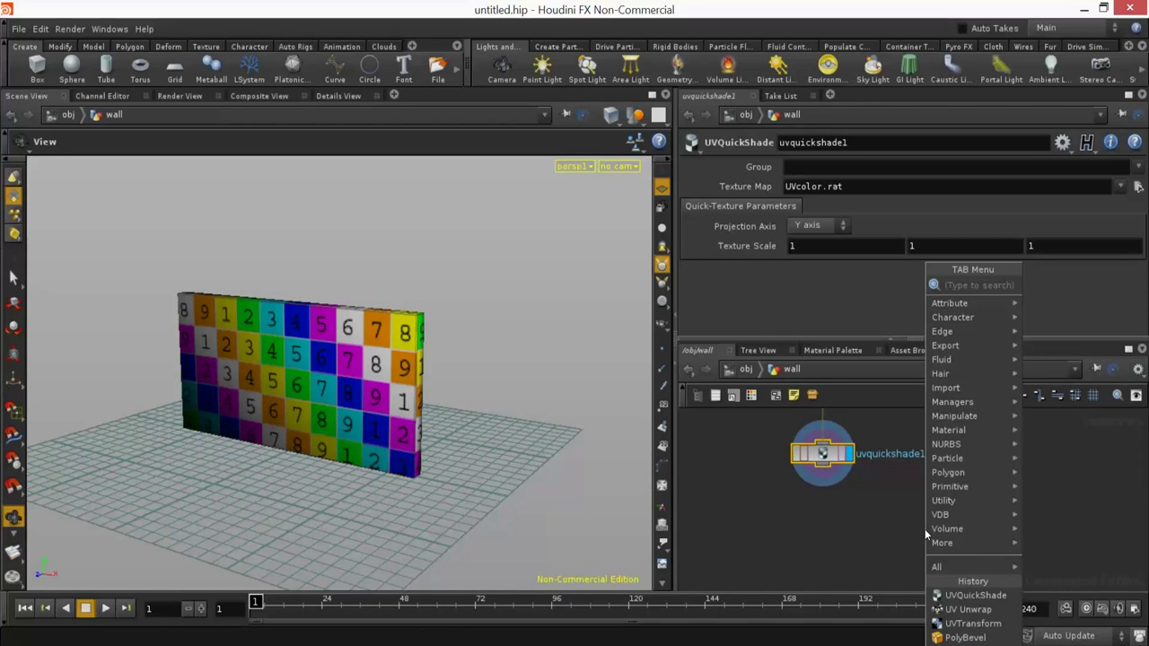
type("ROP")
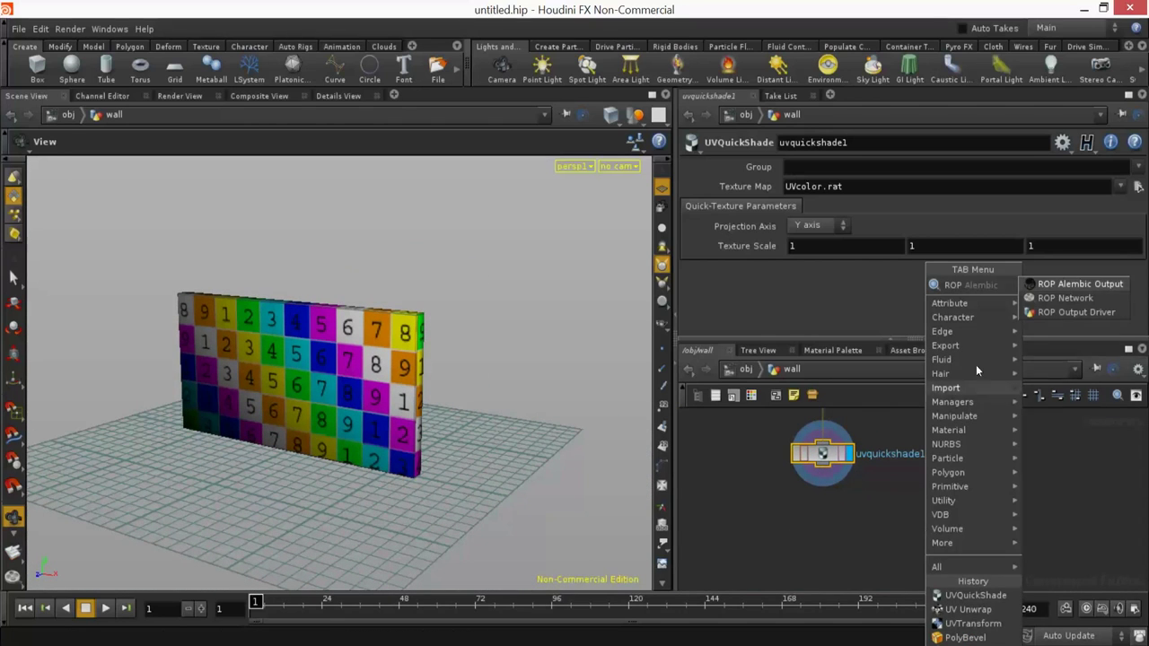
left_click(1045, 312)
left_click(938, 463)
middle_click_drag(858, 418, 858, 470)
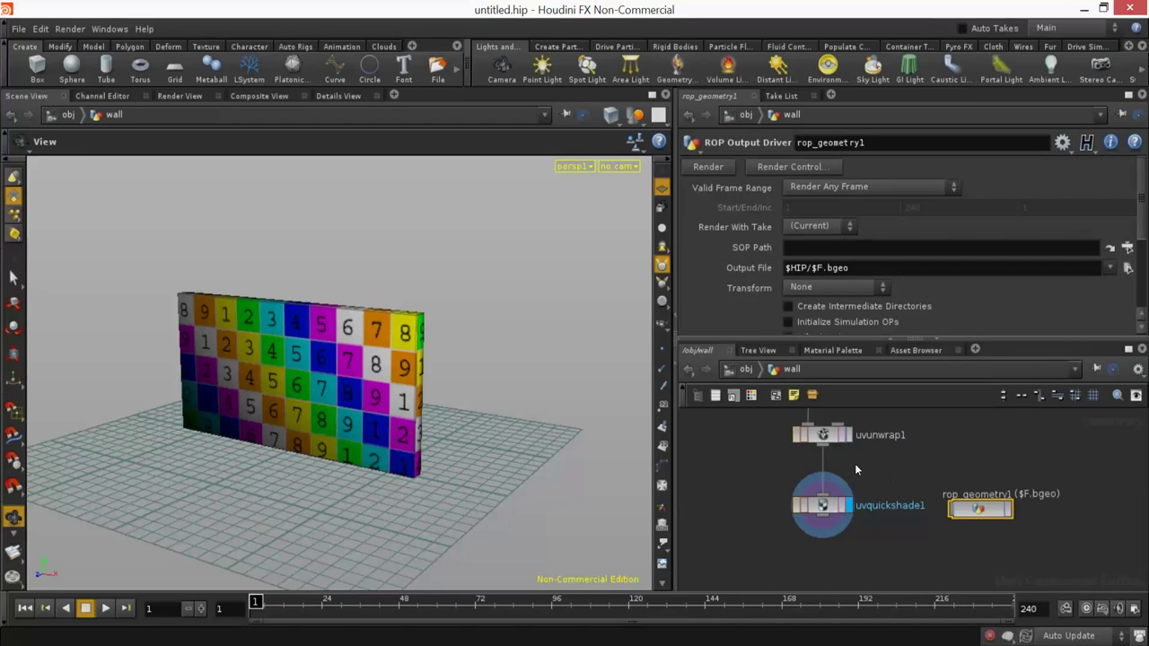
left_click(949, 508)
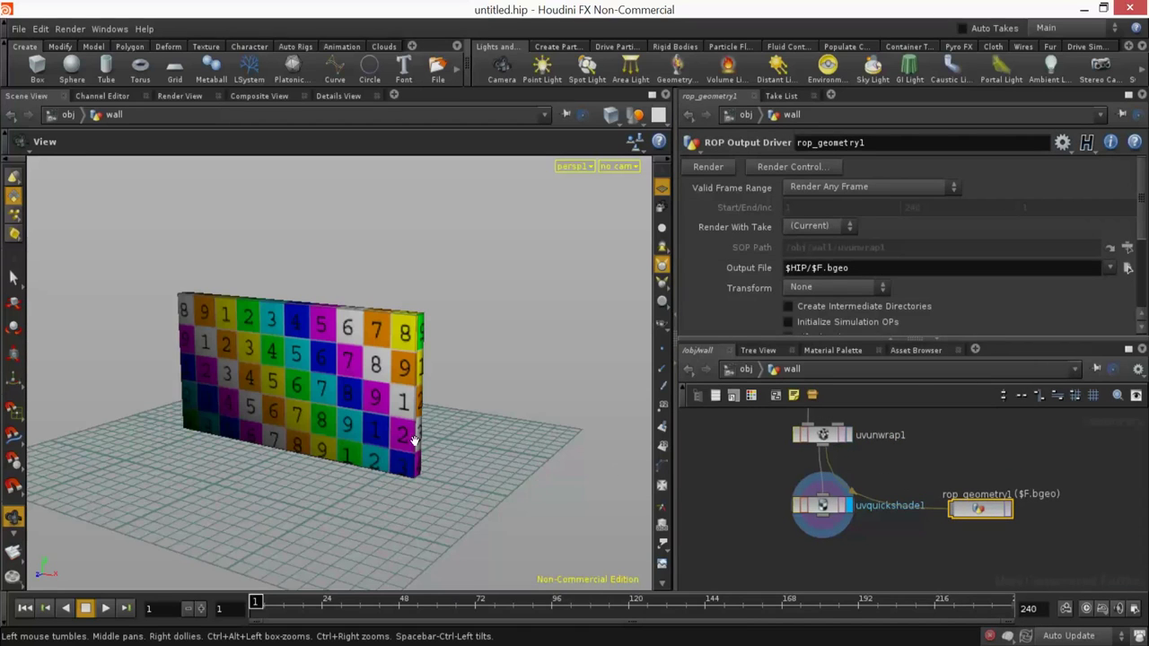
Step: Start saving the scene and specify a folder named tutorial on the Desktop as its location
right_click_drag(413, 440, 480, 441)
middle_click_drag(478, 441, 472, 411)
key("ctrl+s")
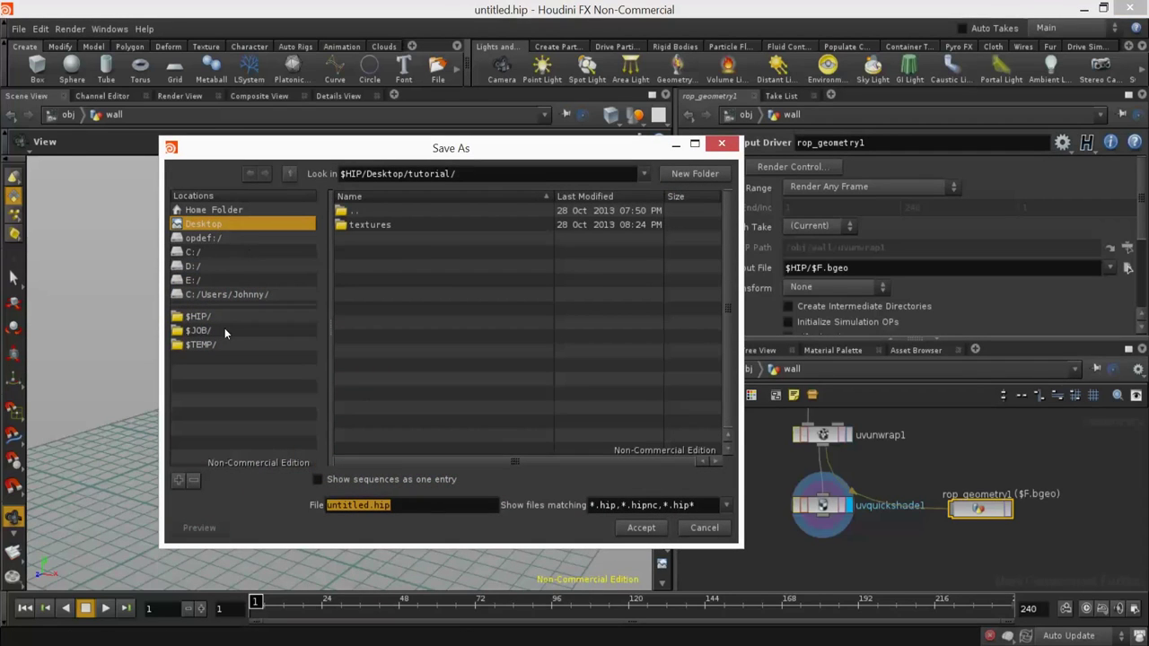
left_click(198, 239)
left_click(229, 223)
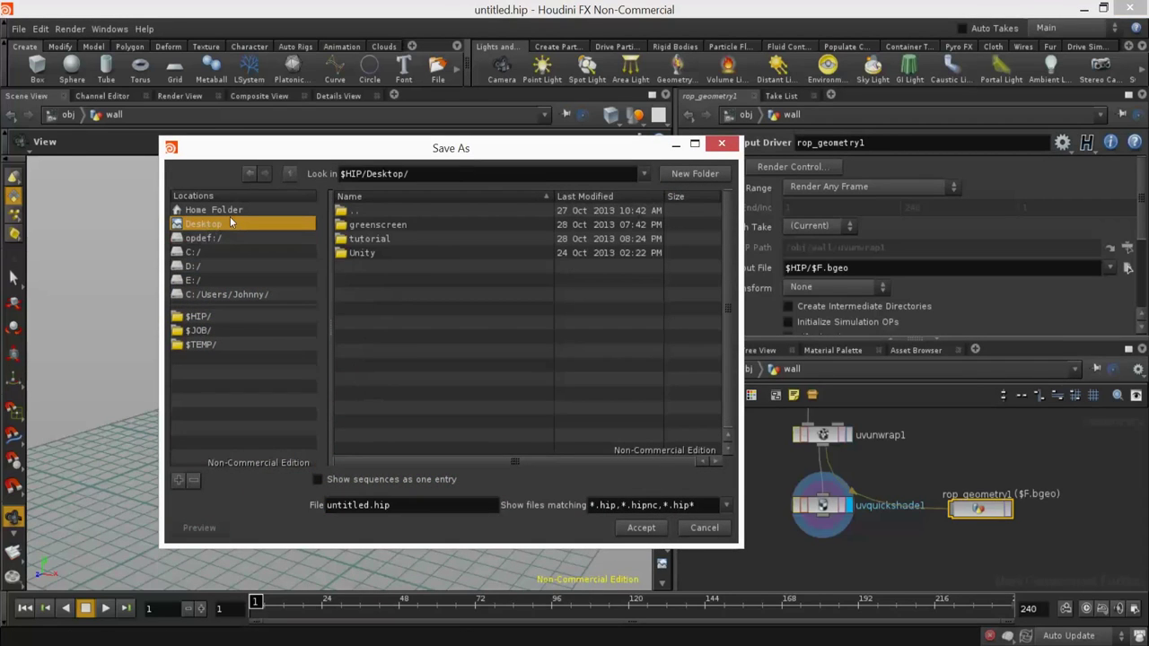
left_click(679, 175)
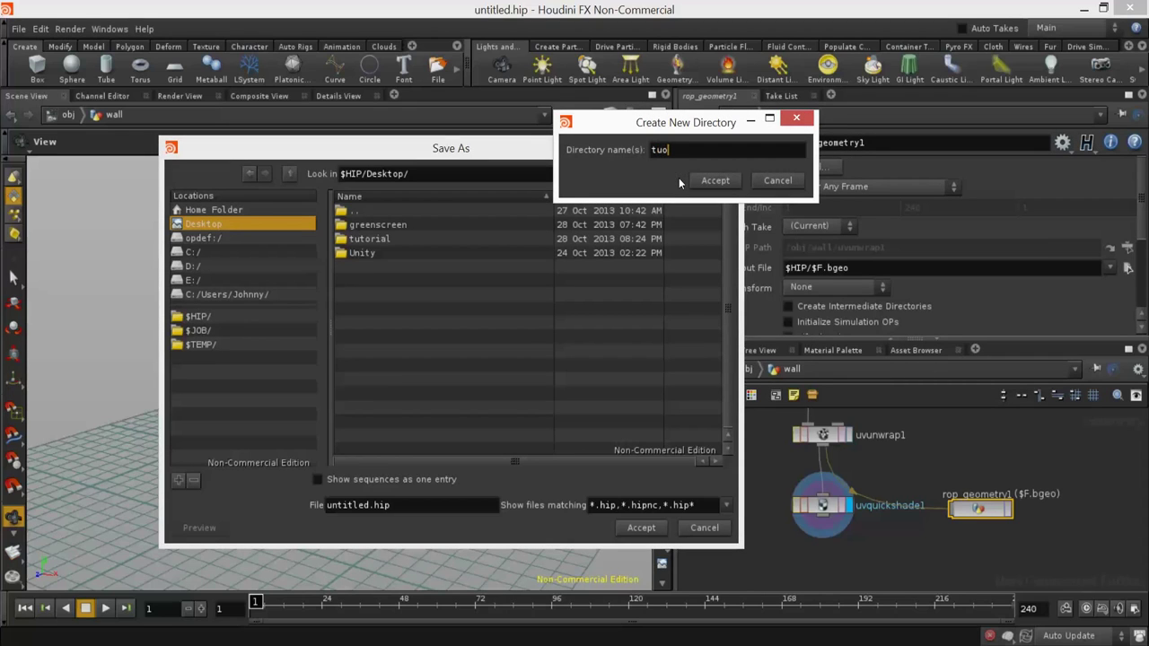
type("tutorial")
key("Return")
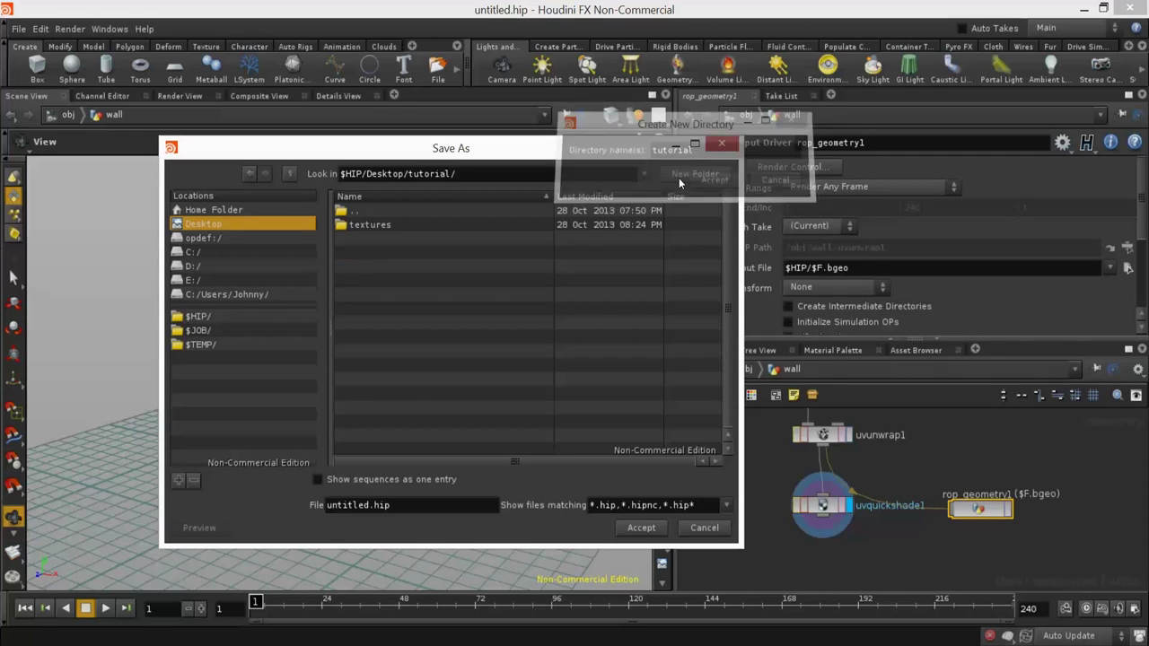
Step: Save the scene under the file name tutorial_01
left_click_drag(368, 505, 277, 506)
type("tutorial")
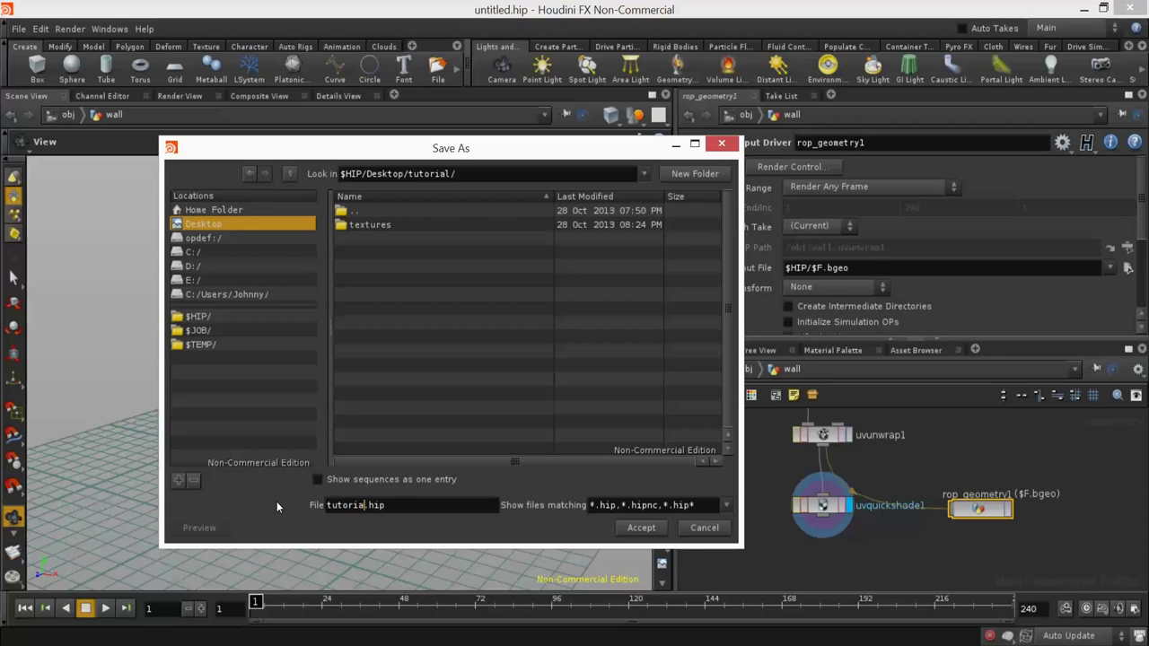
type("_01")
key("Return")
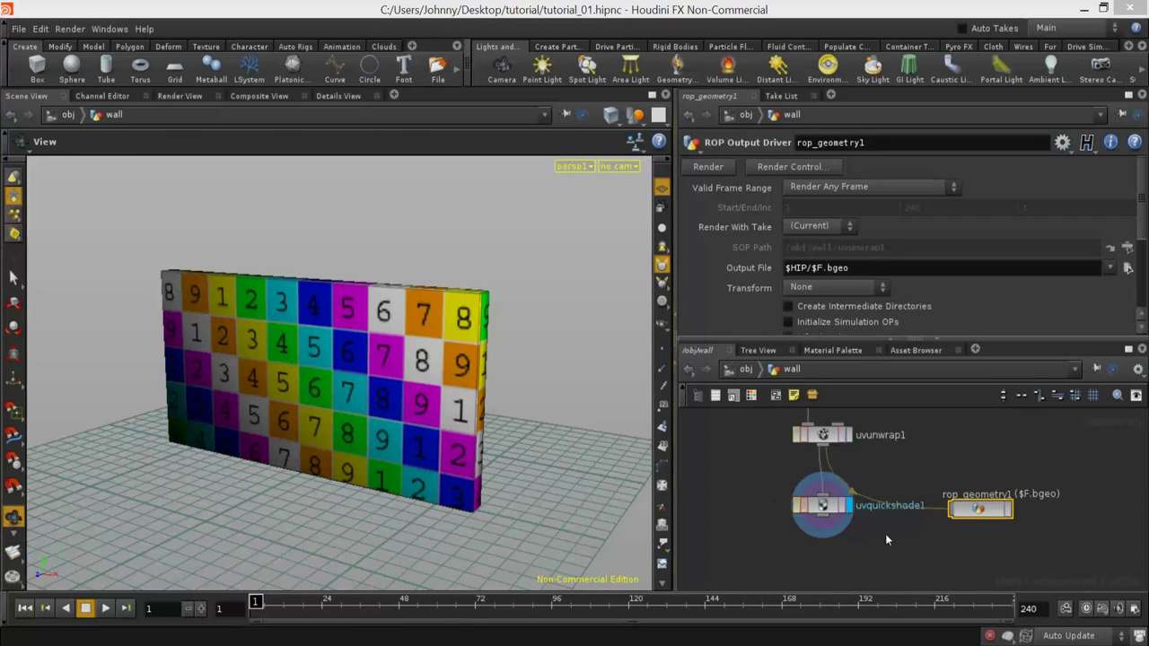
Step: Set the ROP Output Driver's output file to wall.obj in a new geo folder inside $HIP, and render the geometry
middle_click_drag(916, 536, 875, 528)
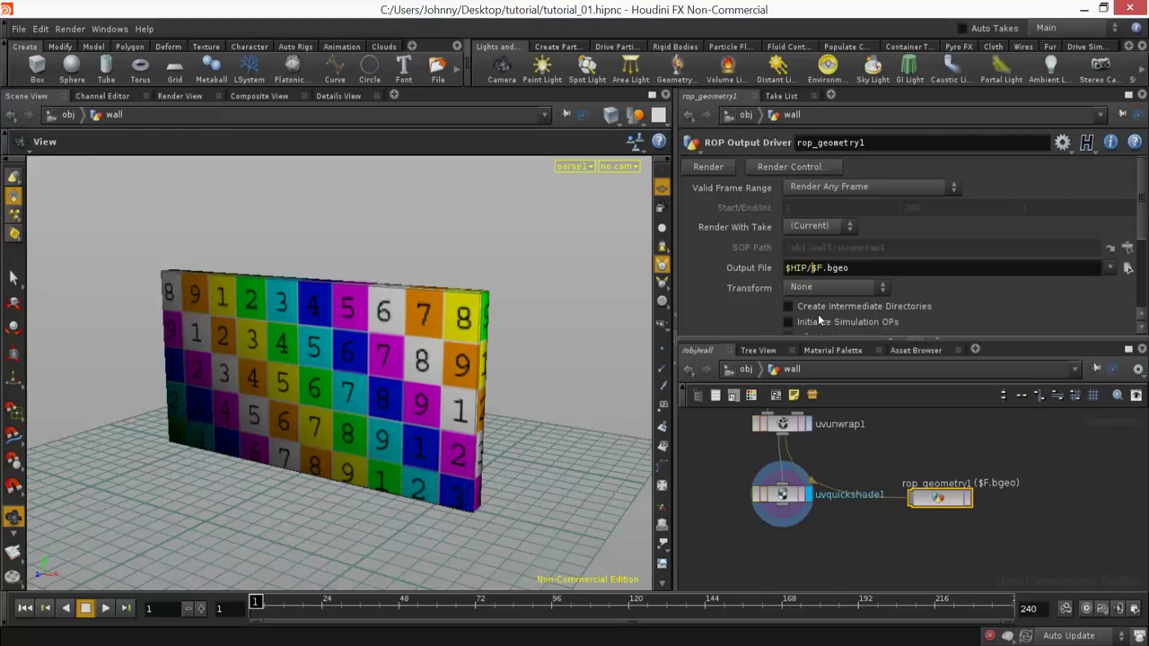
left_click(1128, 268)
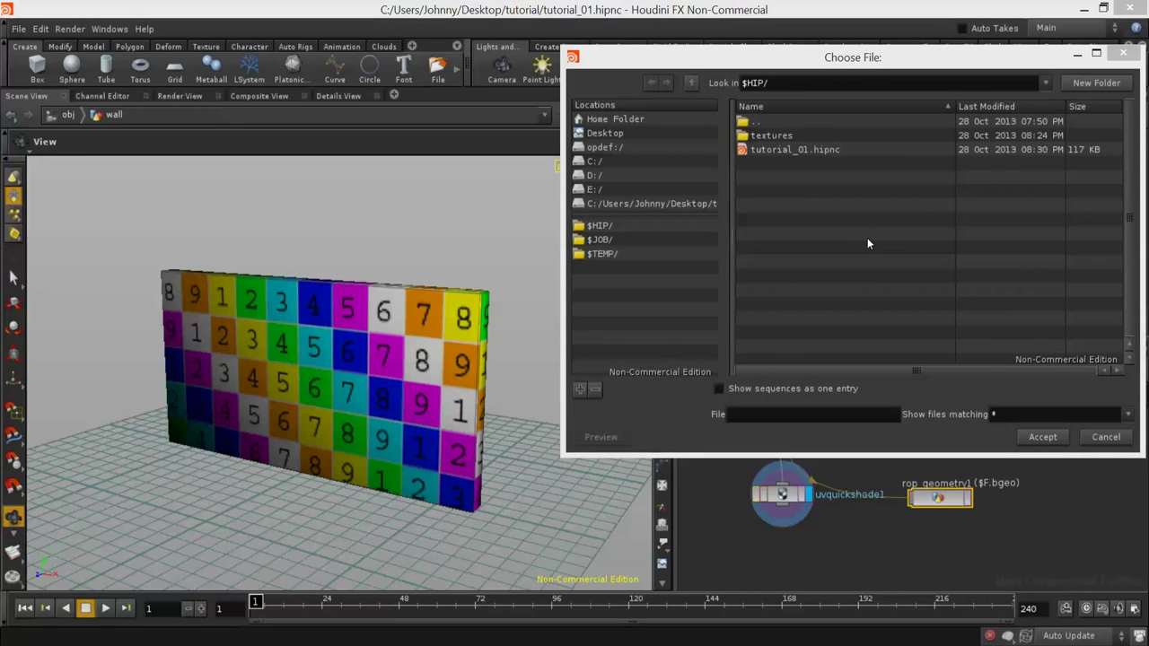
left_click(1073, 82)
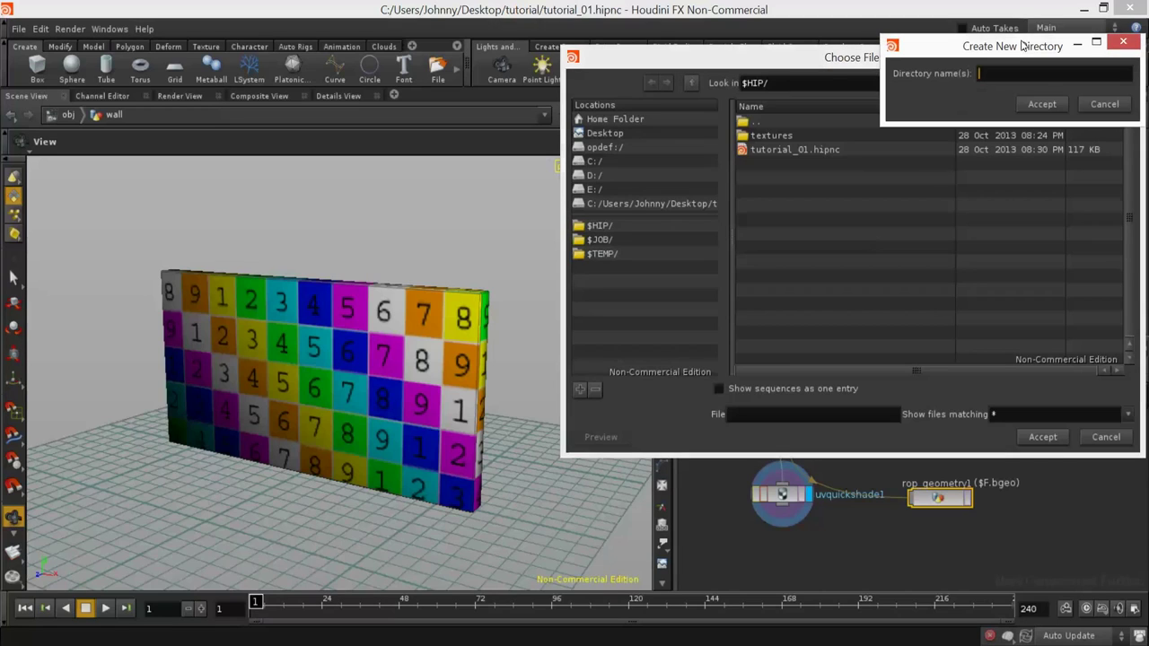
key("Return")
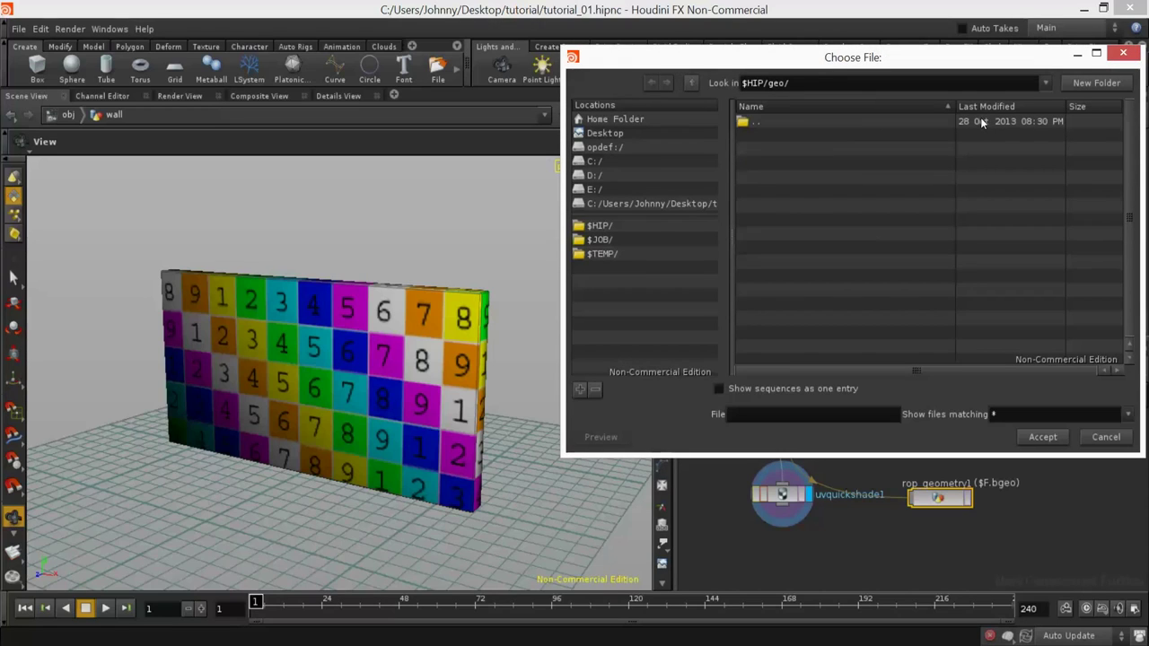
type("wall.obj")
key("Return")
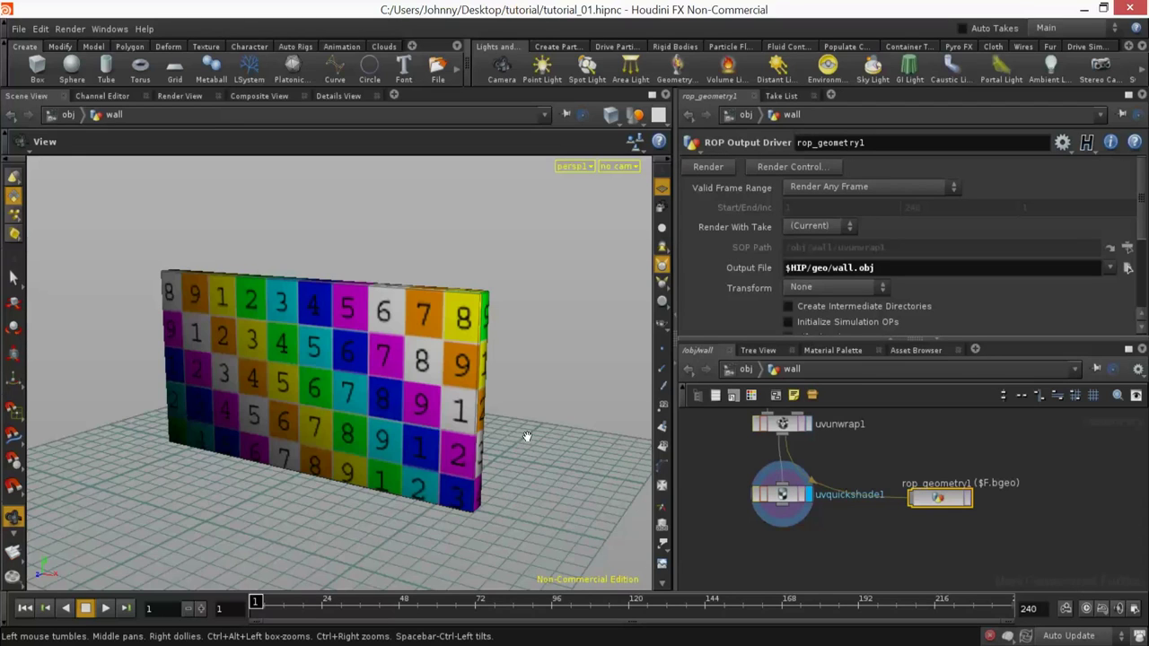
Step: Switch to File Explorer and open the tutorial folder on the Desktop
key("super+e")
left_click(59, 102)
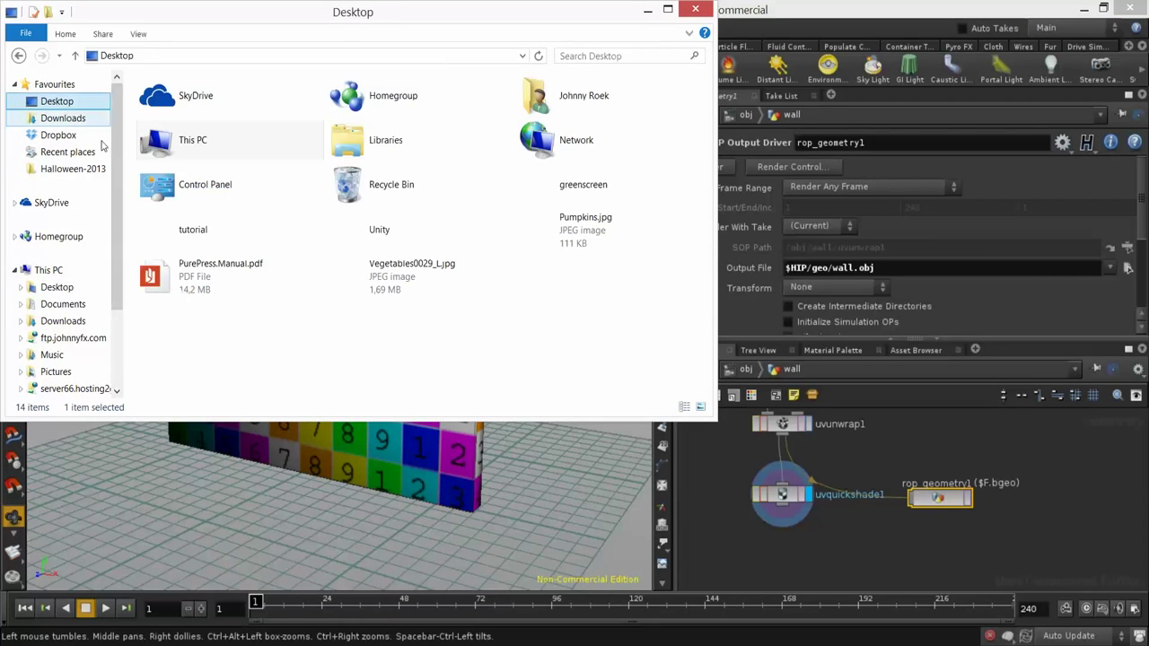
double_click(238, 233)
Step: Try to delete the textures folder from the tutorial folder
left_click(190, 122)
key("shift+Delete")
key("Return")
left_click(530, 259)
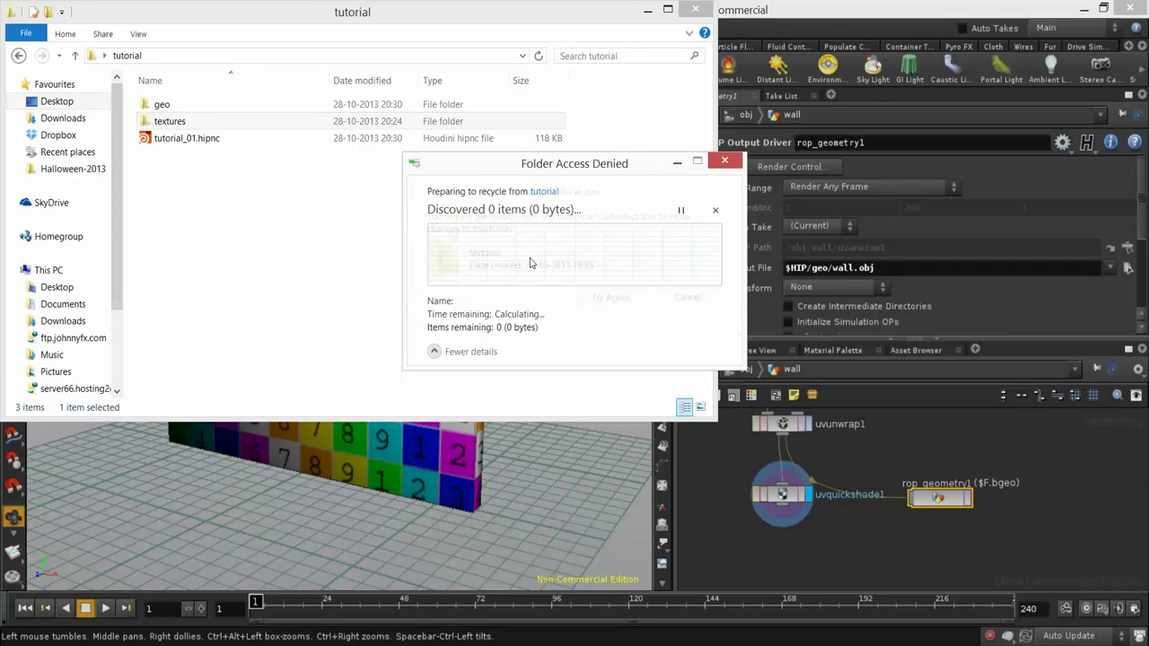
left_click(687, 297)
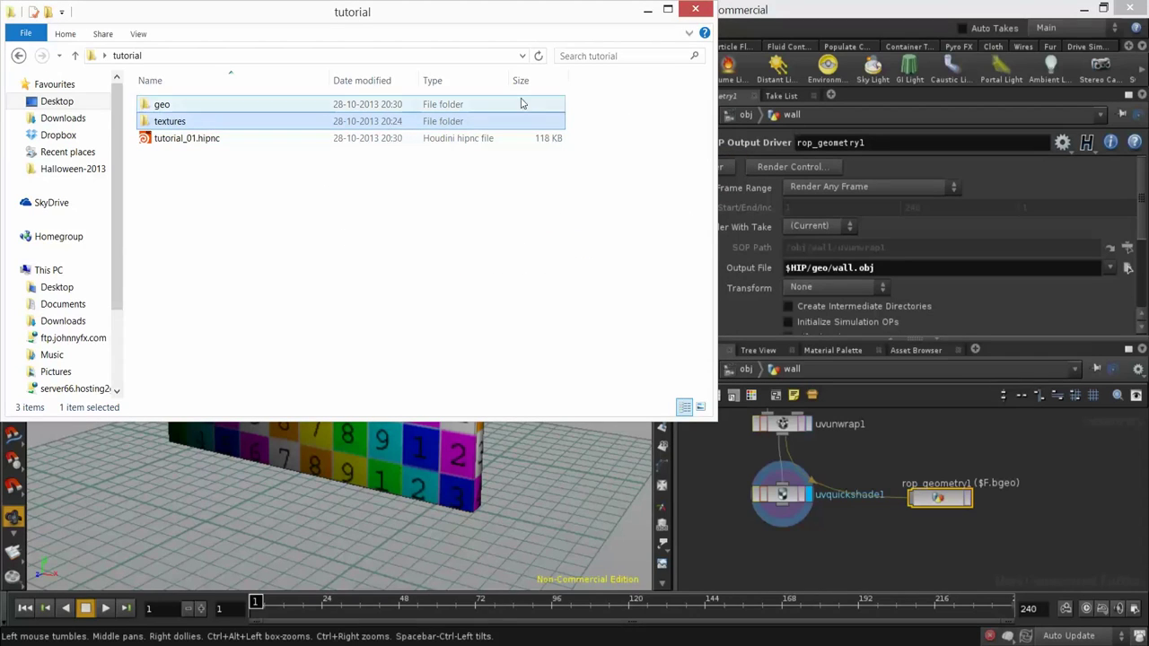
Step: Check the geo folder for the exported wall file, close File Explorer and return to Houdini
left_click(468, 102)
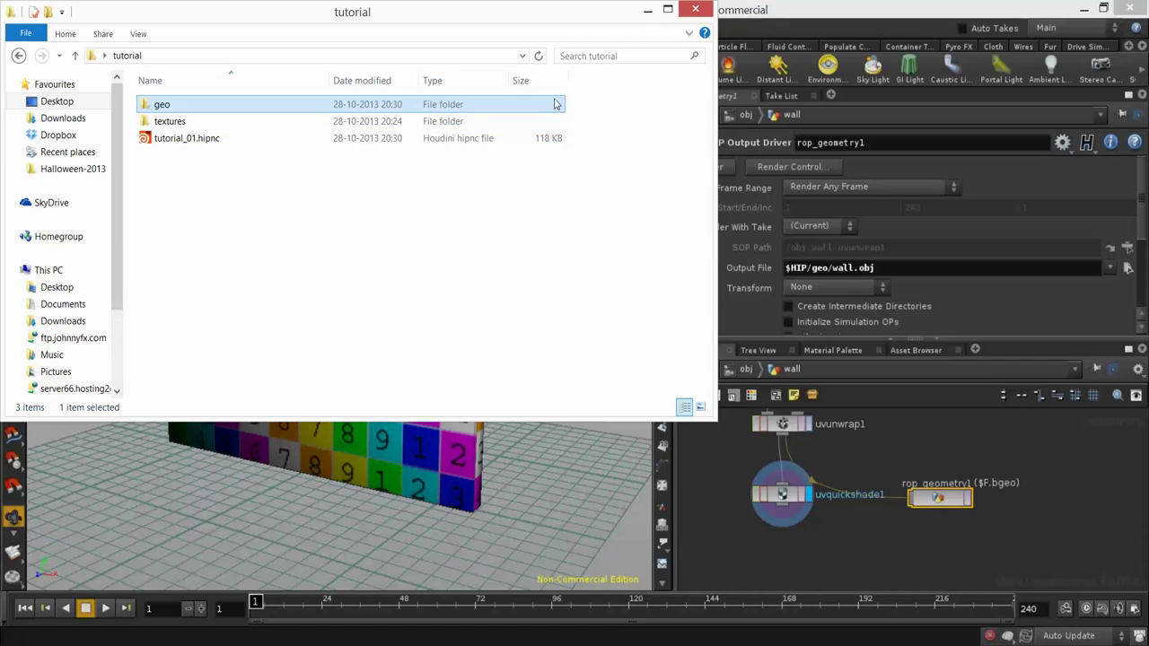
double_click(366, 105)
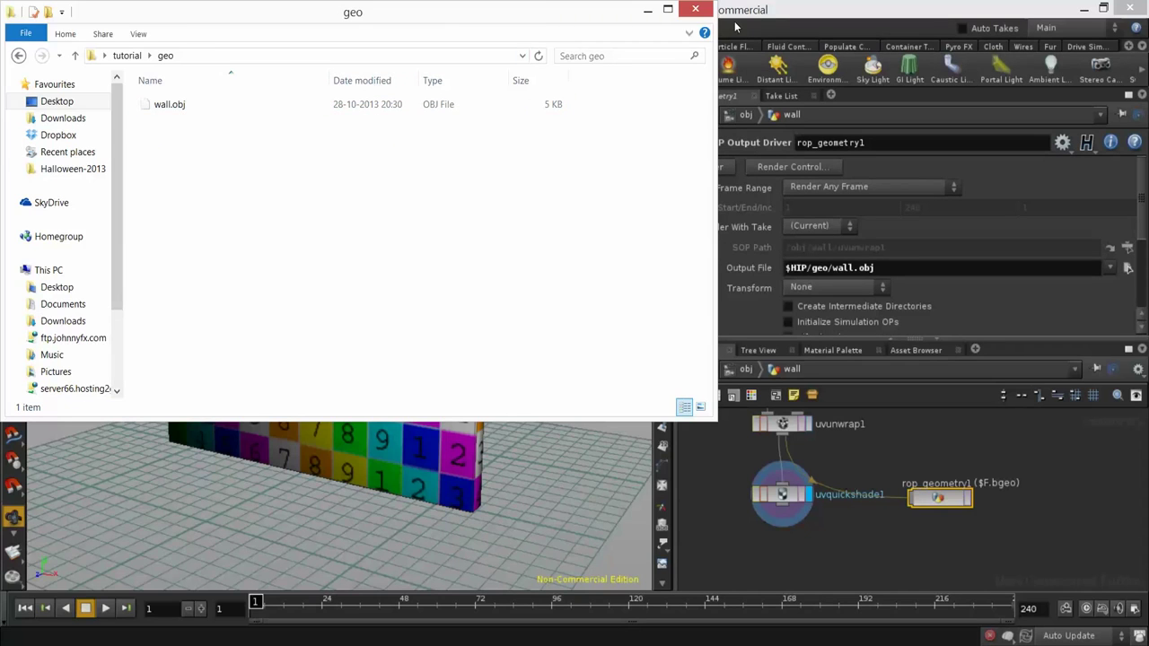
left_click(695, 10)
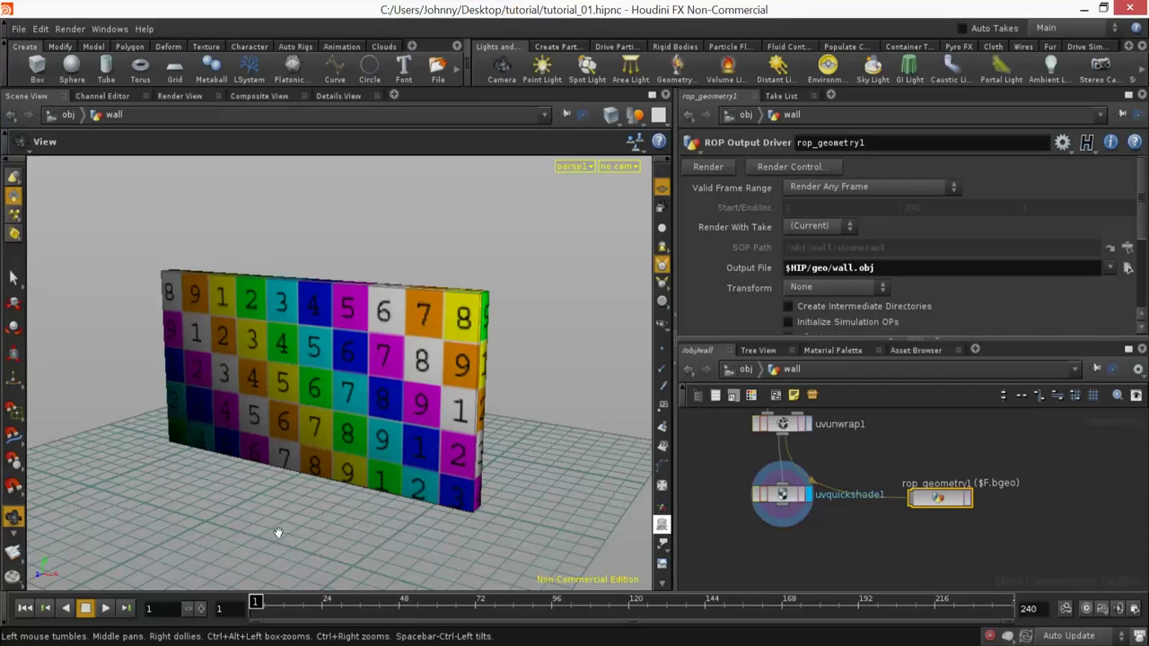
Step: Switch to Mari and create a new project named wall using wall.obj from the tutorial/geo folder as its geometry
left_click(267, 645)
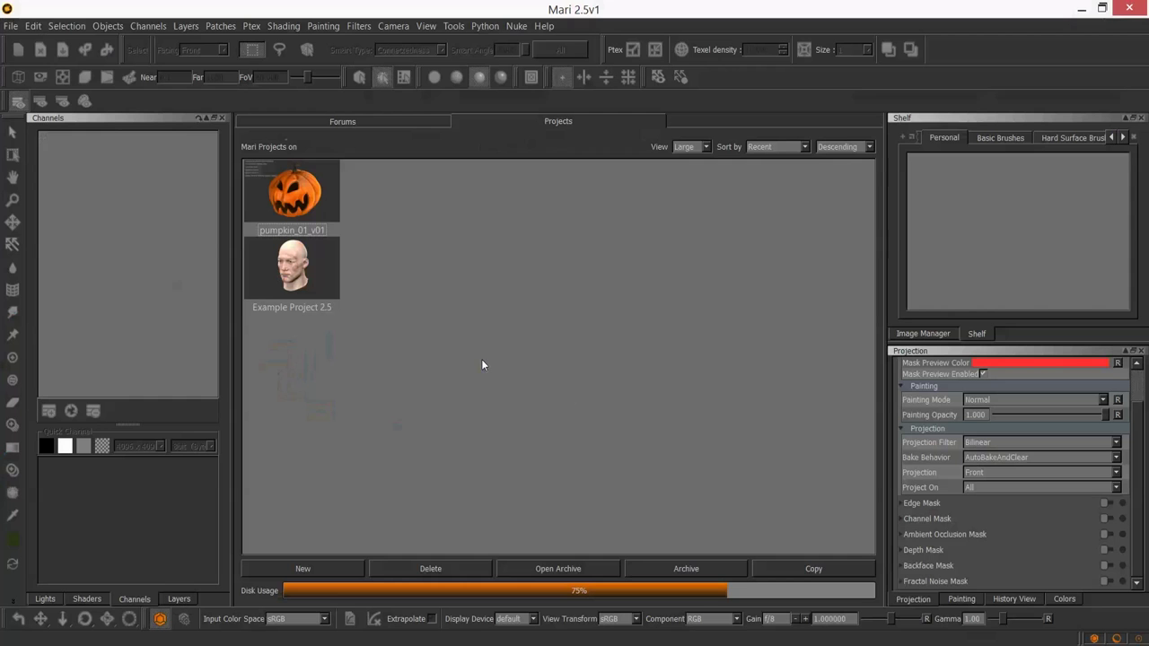
left_click(11, 25)
left_click(16, 41)
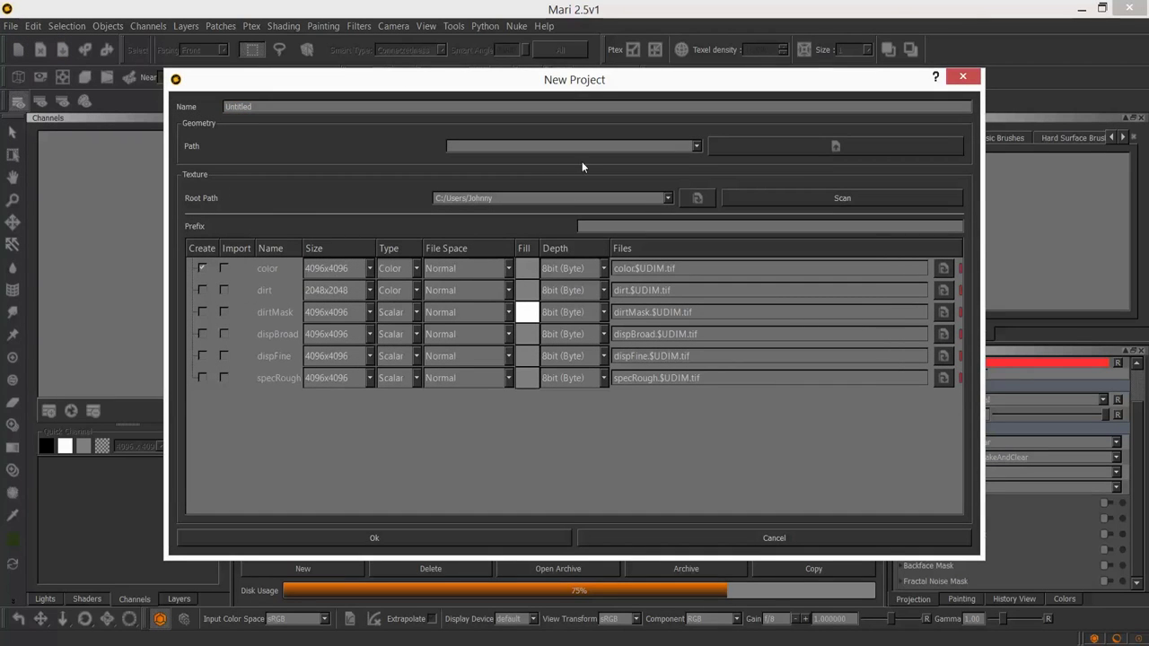
type("wall")
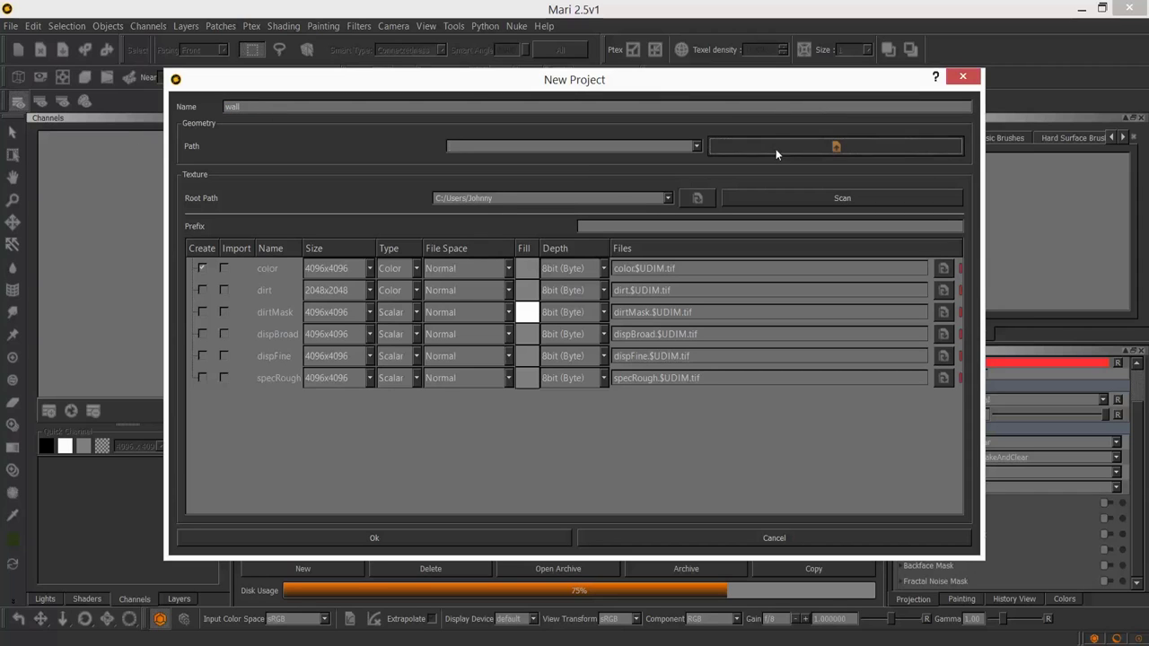
left_click(834, 145)
left_click(238, 265)
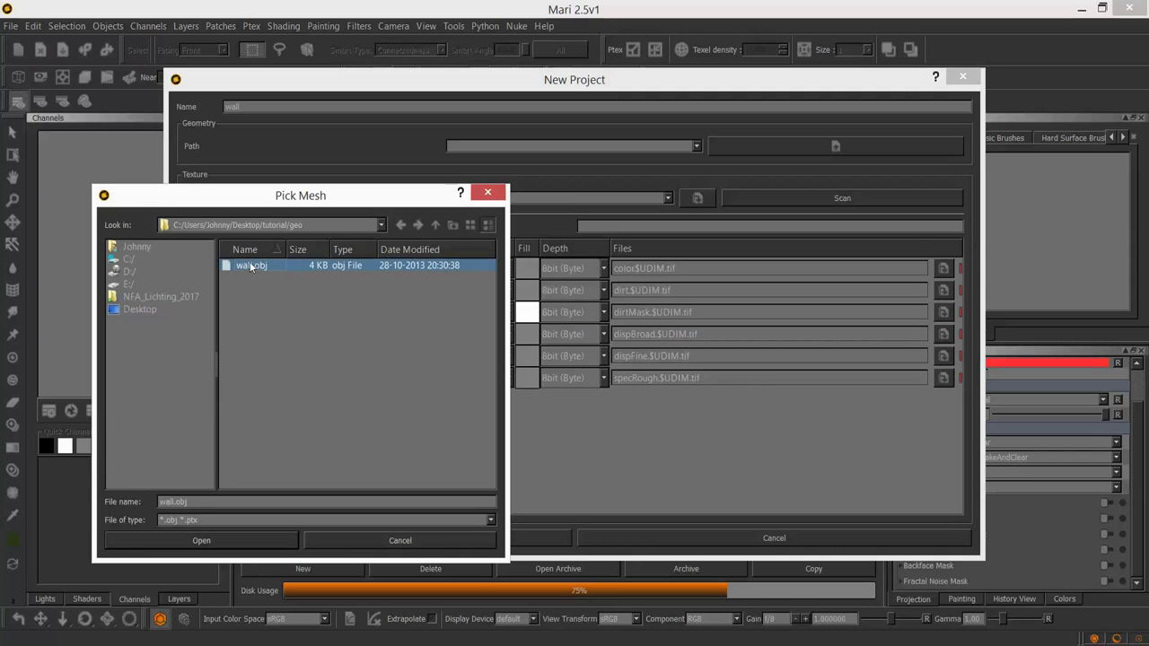
left_click(213, 539)
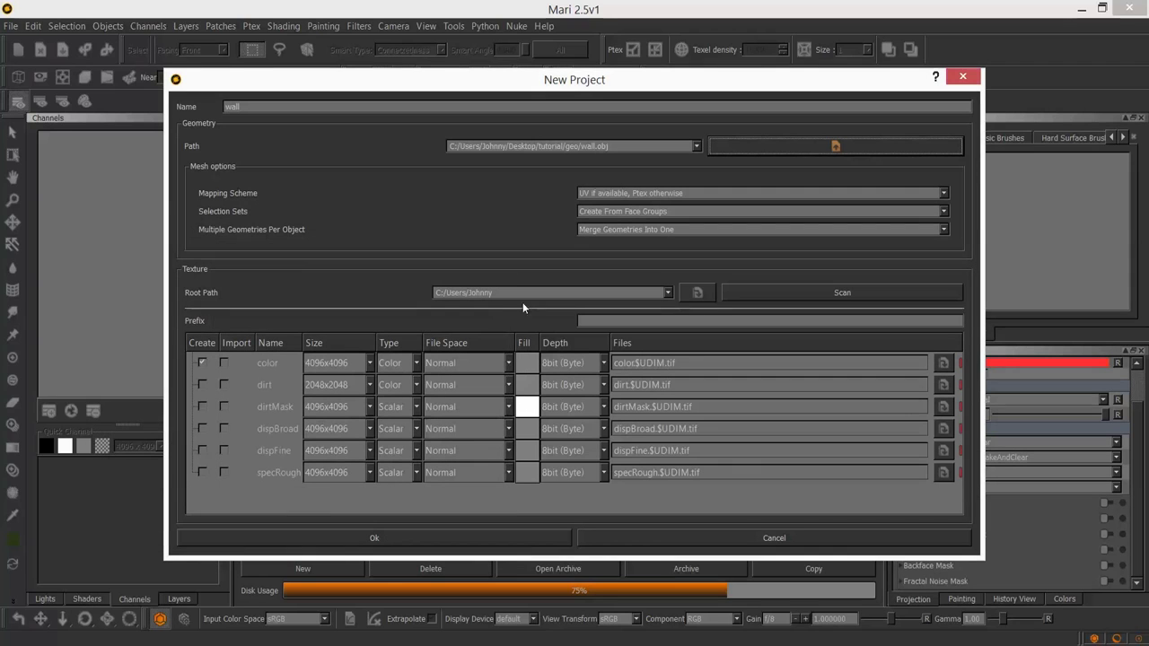
left_click(386, 538)
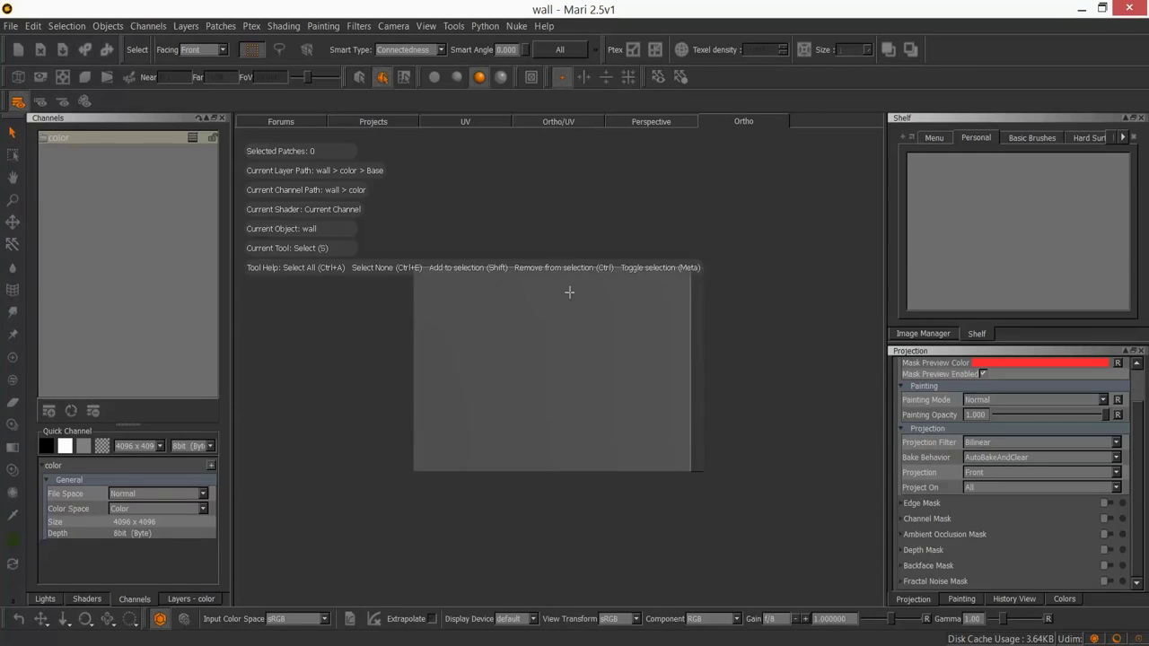
Step: Check the wall's UV layout, return to the perspective view and add a Tiled procedural layer above the Base layer
middle_click_drag(594, 320, 620, 360)
left_click(501, 122)
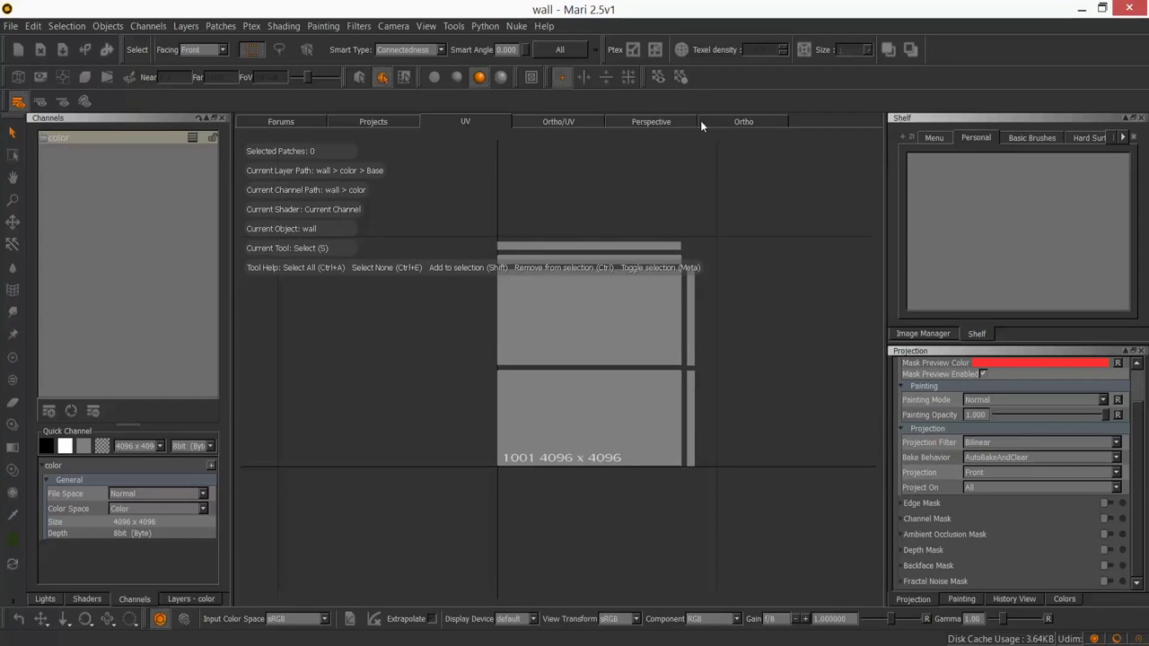
left_click(622, 124)
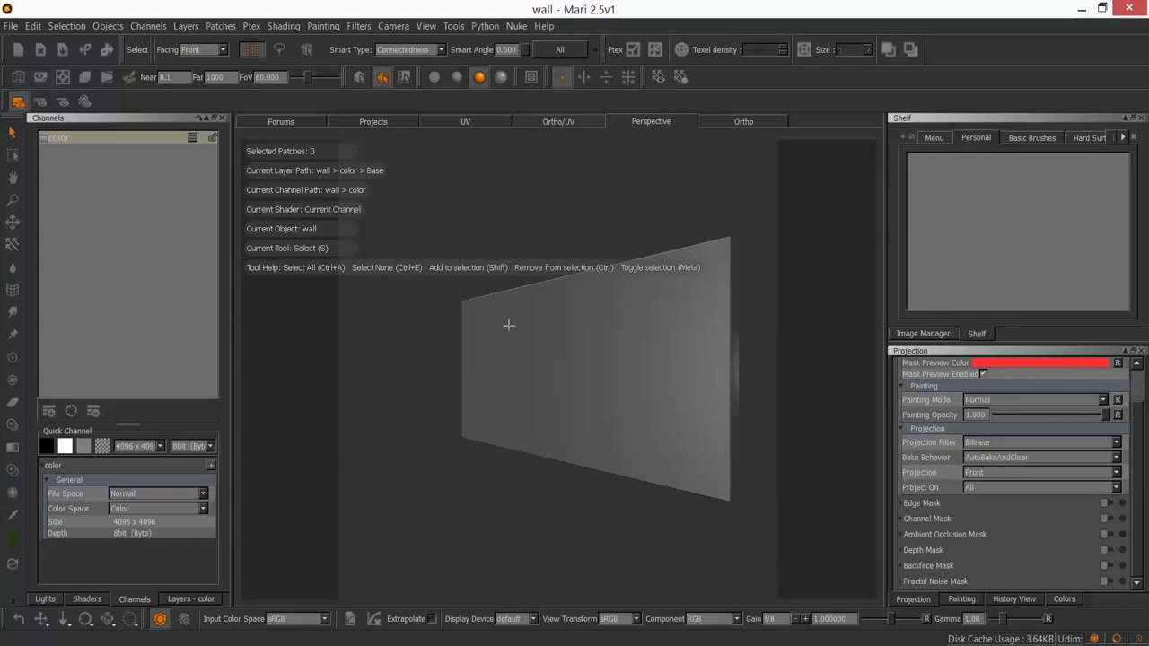
left_click(179, 598)
left_click(70, 177)
left_click(152, 342)
mouse_move(190, 373)
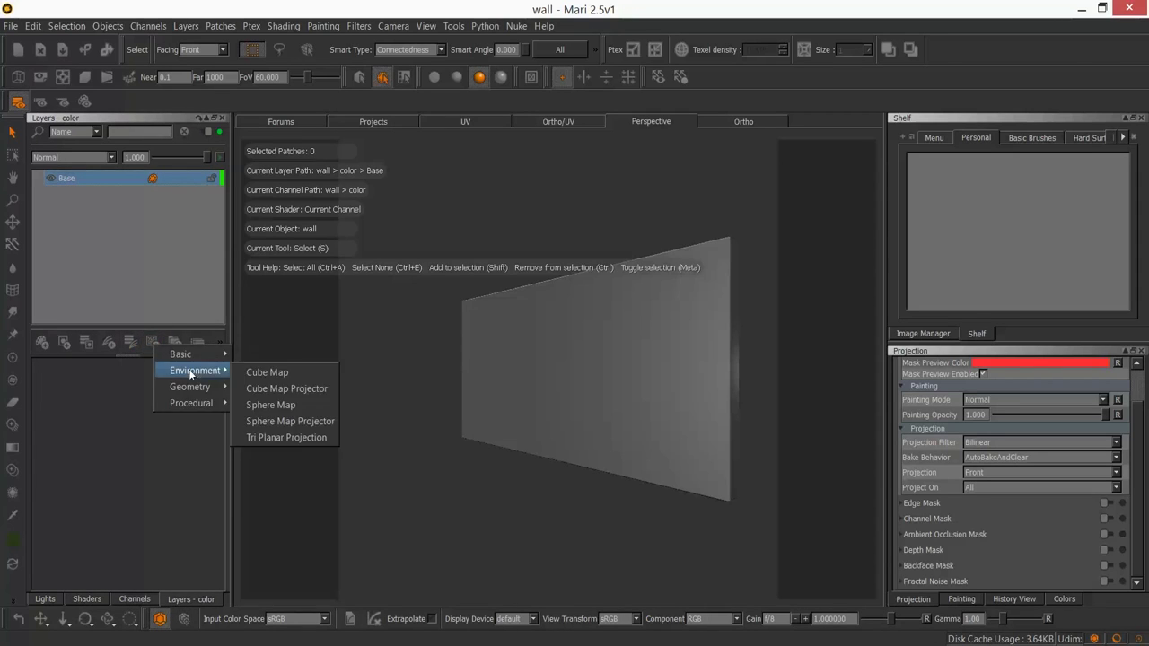
mouse_move(191, 403)
mouse_move(269, 453)
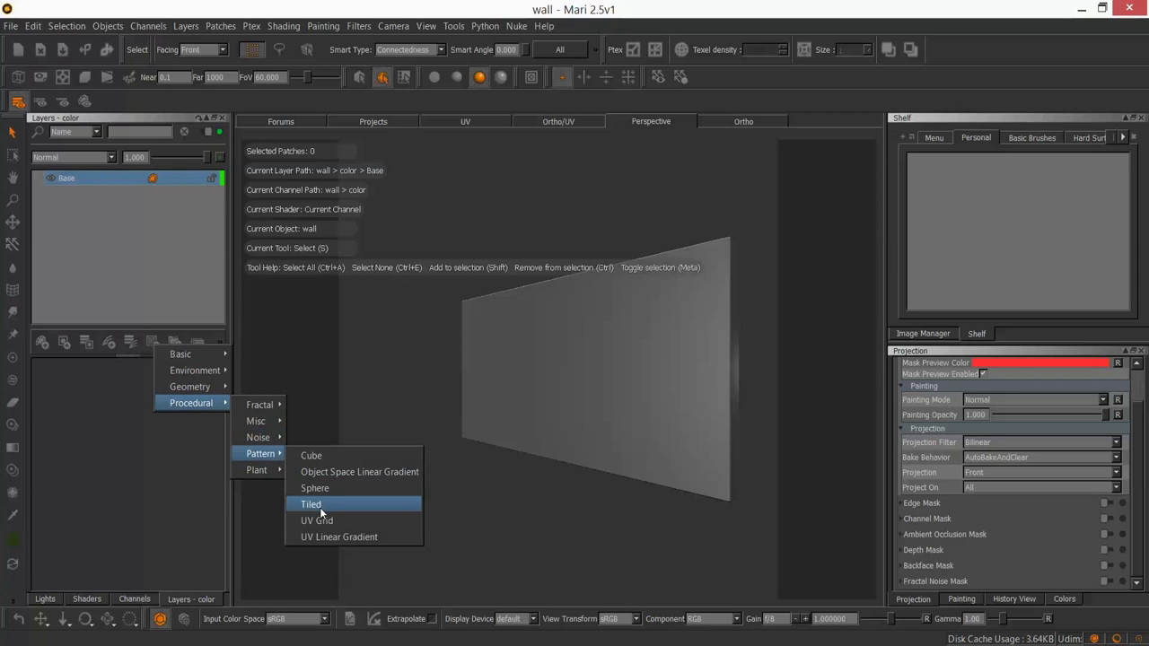
left_click(314, 504)
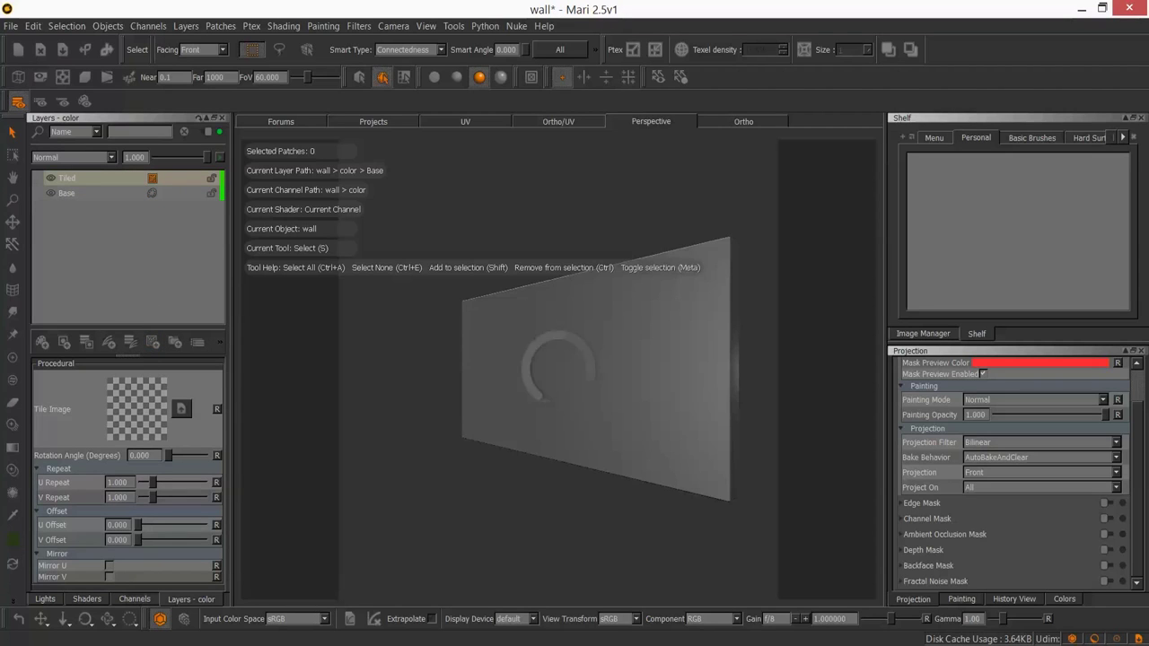
Step: Load the seven brick images from BrickOldRounded0112_2_H.jpg through BrickOldRounded0144_8_H.jpg into the Image Manager
left_click(920, 333)
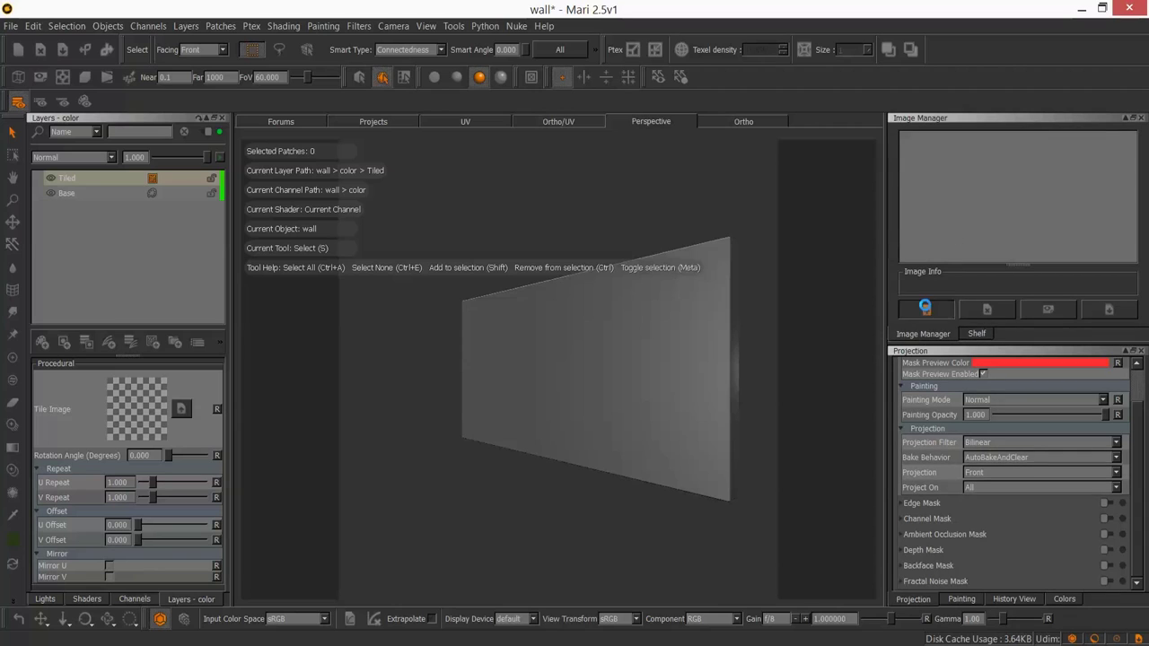
left_click(924, 306)
left_click_drag(490, 308, 476, 359)
left_click(335, 388)
left_click(331, 318, "shift")
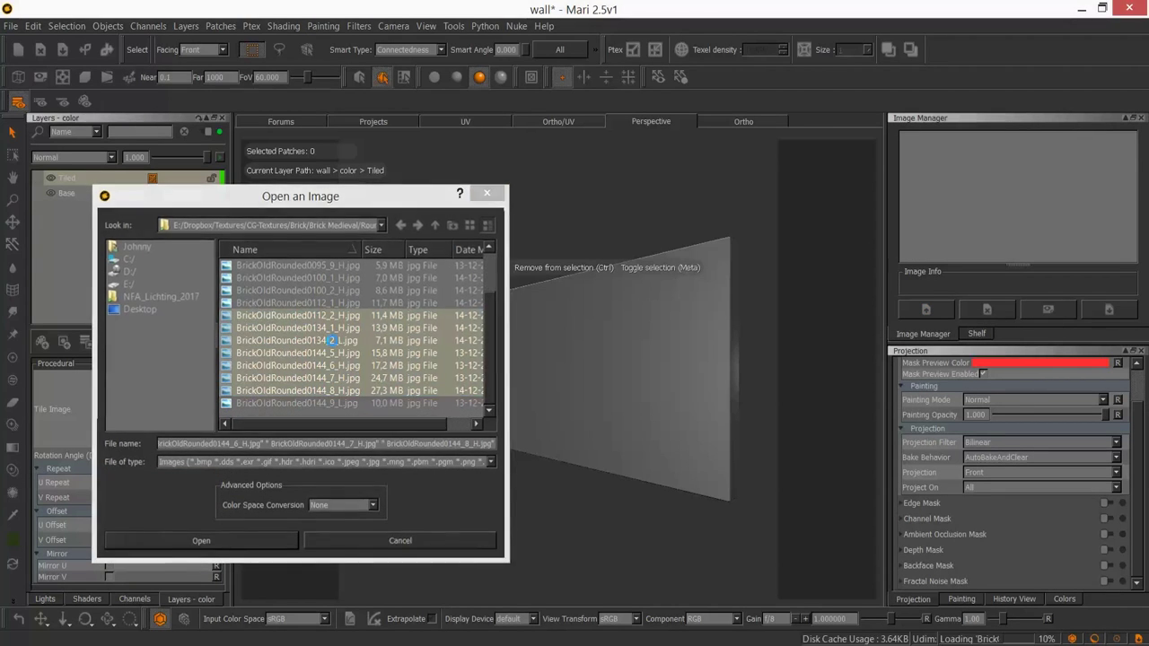
left_click(232, 536)
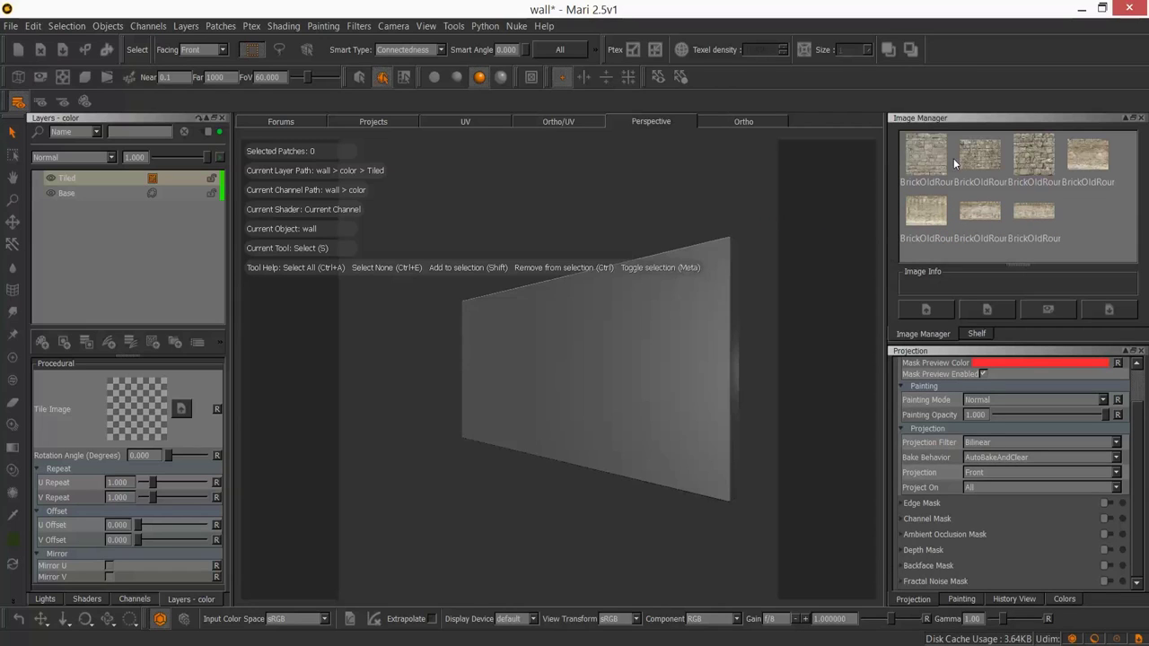
Step: Assign the first loaded brick image as the Tiled layer's tile image and set its U and V Repeat to 2
left_click(926, 156)
left_click_drag(926, 157, 151, 406)
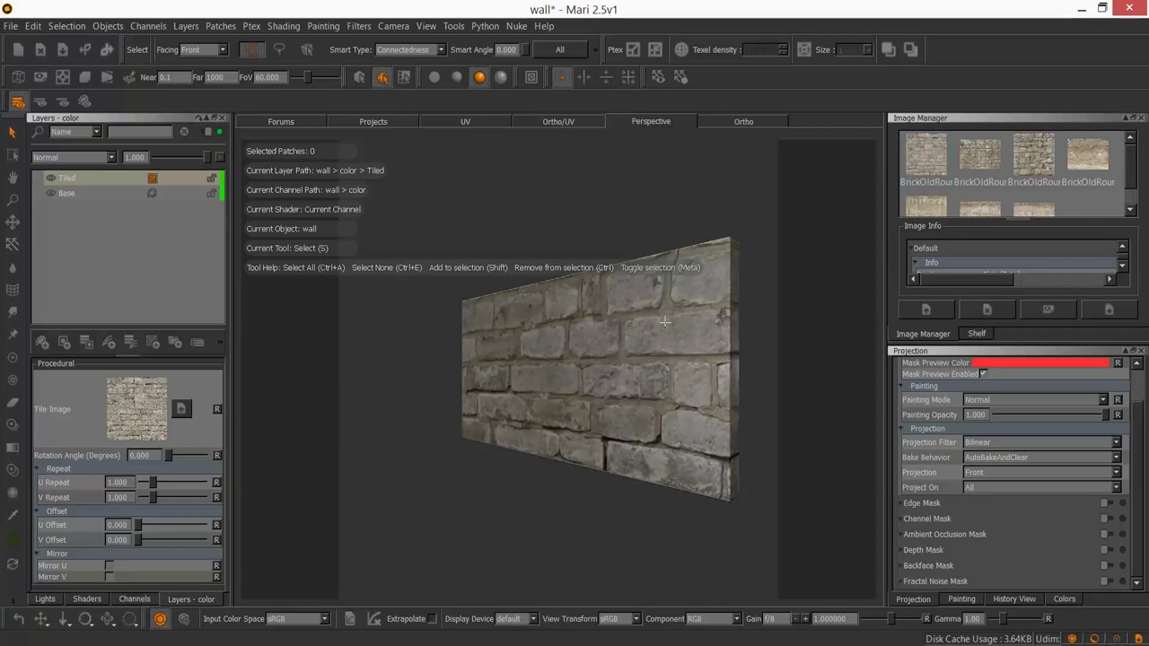
middle_click_drag(620, 320, 656, 362)
type("2")
key("Return")
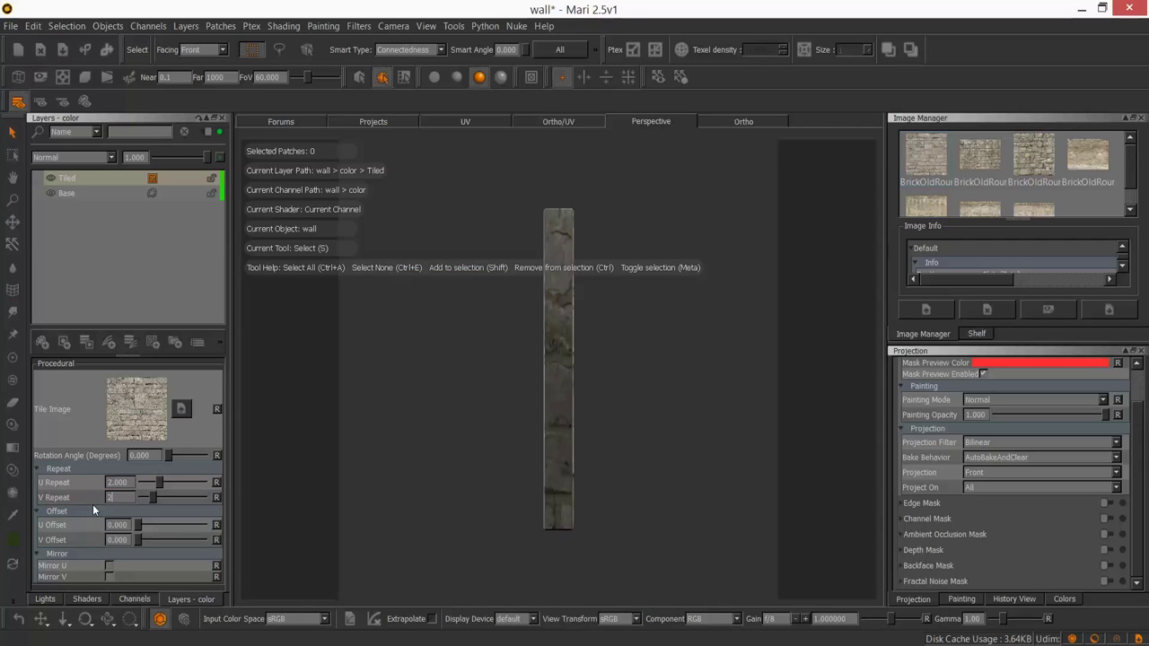
key("Return")
Step: Set the Tiled layer's V Offset to 0.015 to line up the brick rows with the wall's bottom edge
left_click_drag(468, 410, 612, 398, "alt")
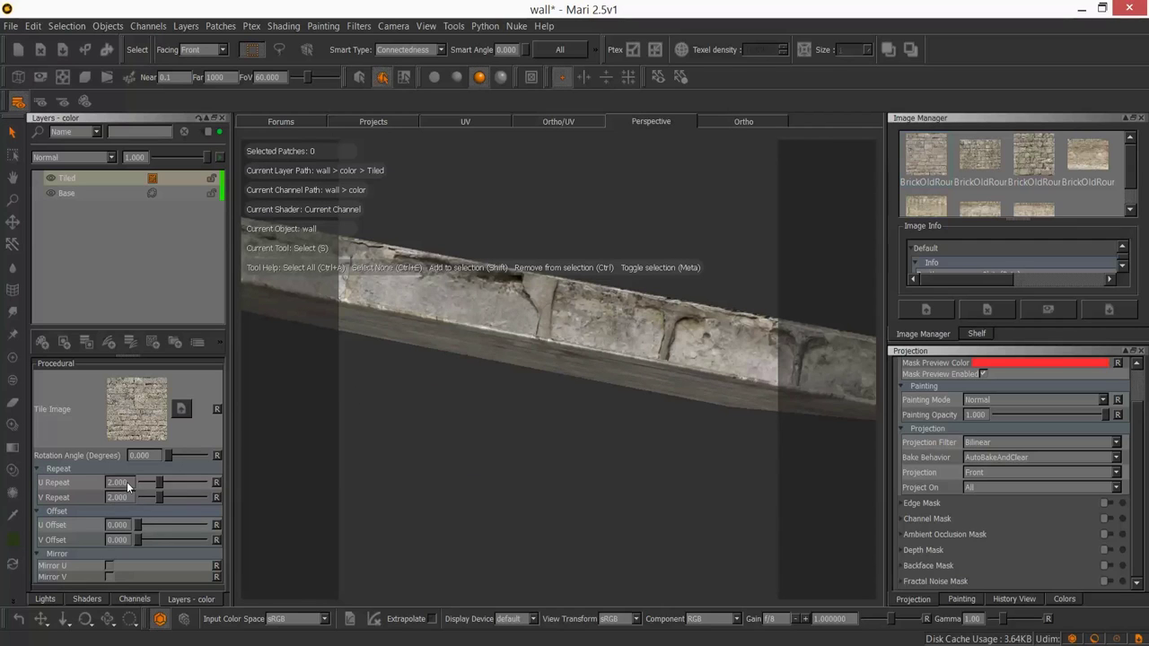
left_click_drag(137, 525, 142, 537)
key("ctrl+z")
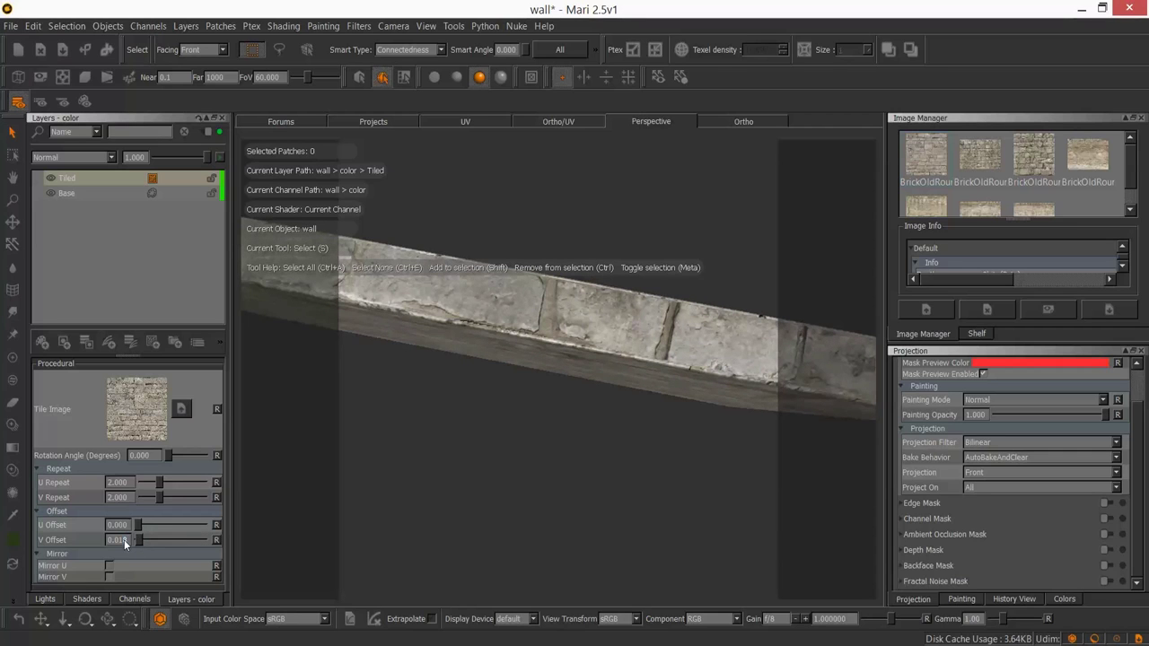
left_click_drag(469, 374, 485, 296, "alt")
middle_click_drag(535, 353, 486, 437, "alt")
right_click_drag(486, 437, 479, 401, "alt")
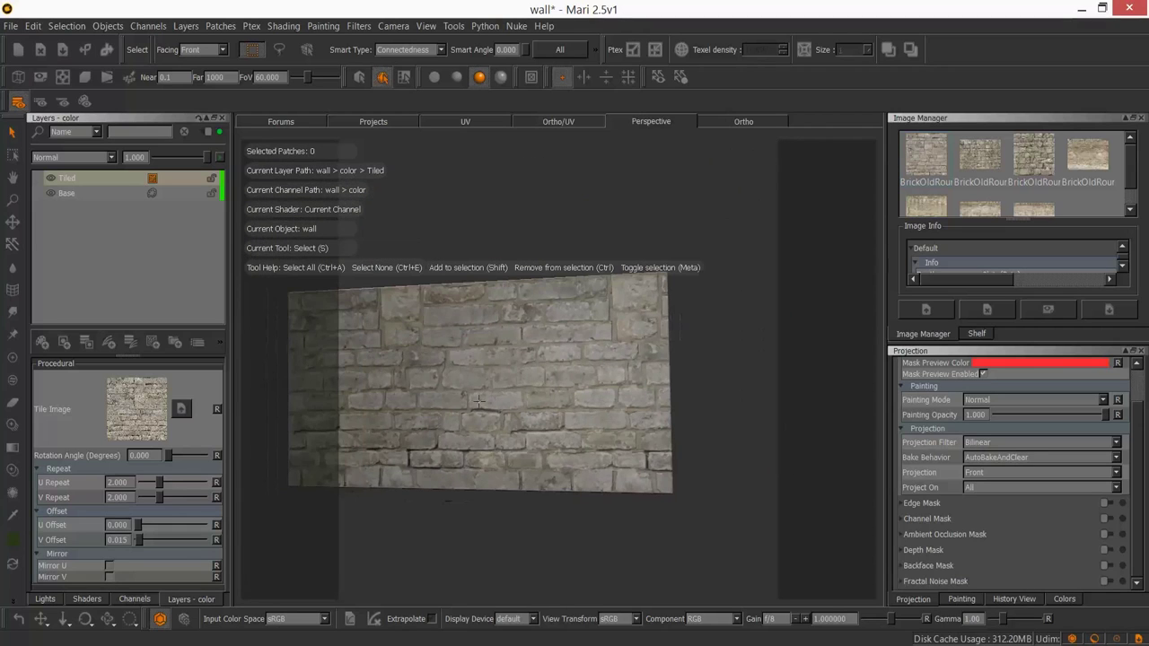
middle_click_drag(542, 415, 602, 416, "alt")
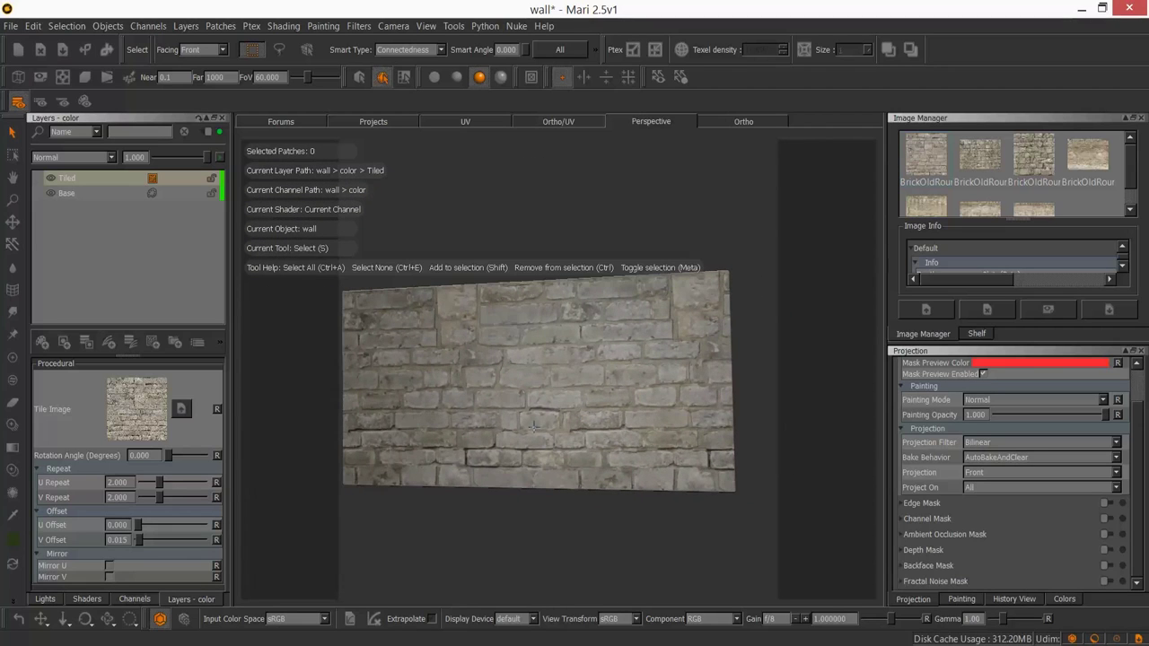
left_click_drag(520, 407, 498, 415, "alt")
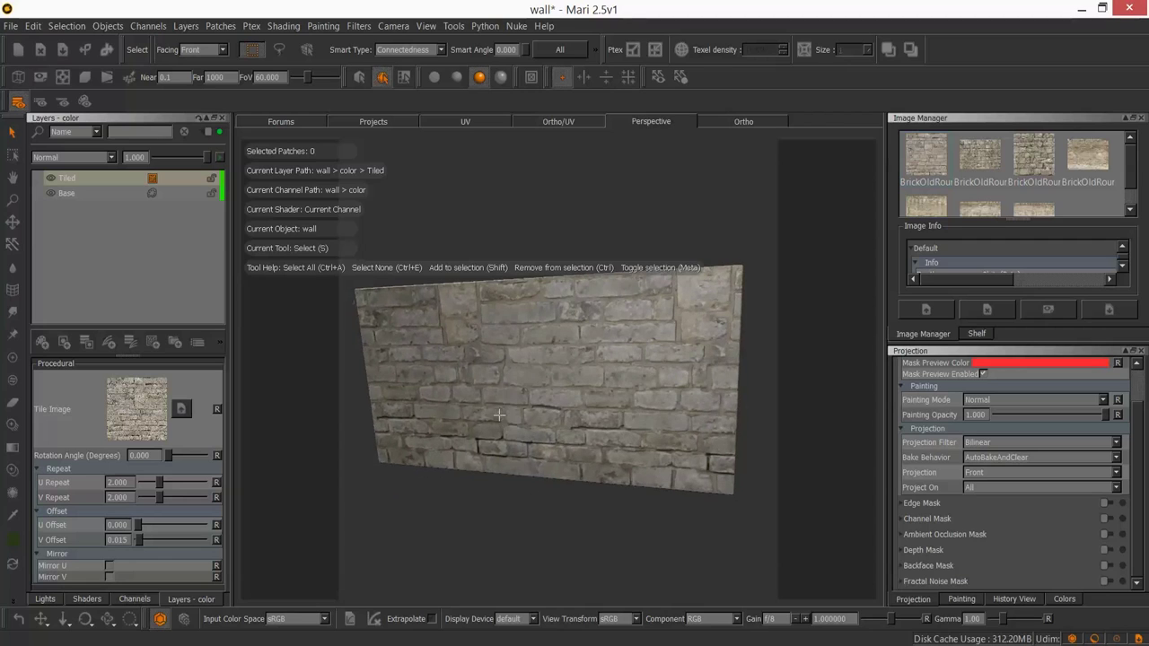
Step: Add a paint layer above Tiled and prepare the Paint tool with a dripping-stain hard surface brush at a radius of 470
left_click(41, 343)
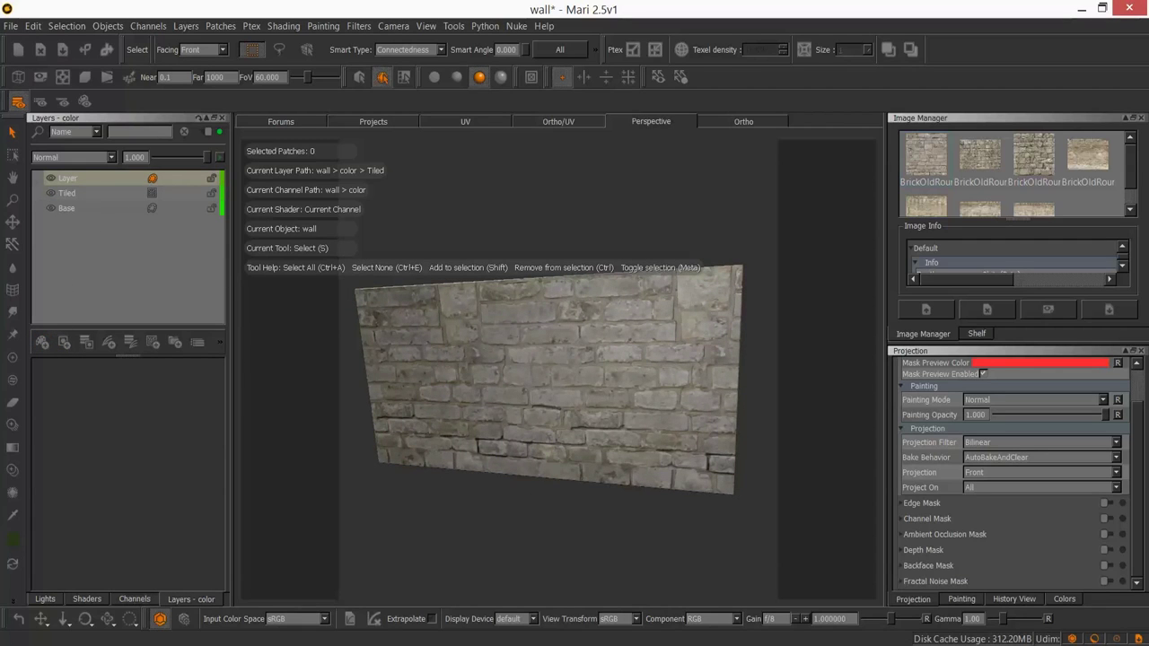
key("p")
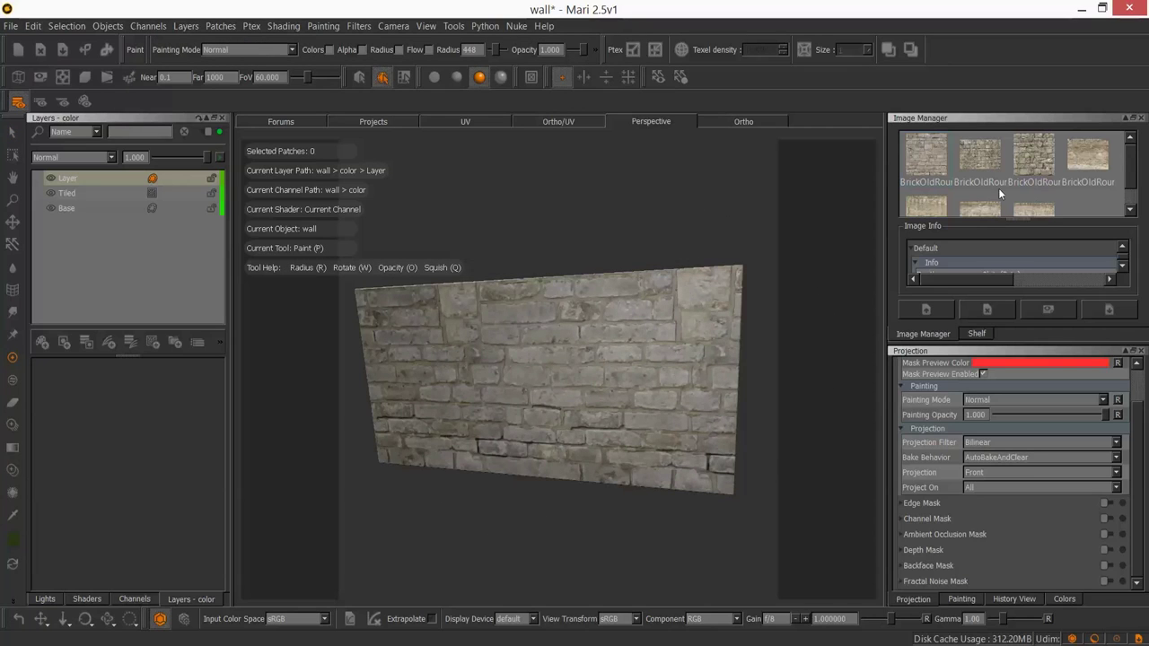
left_click(976, 333)
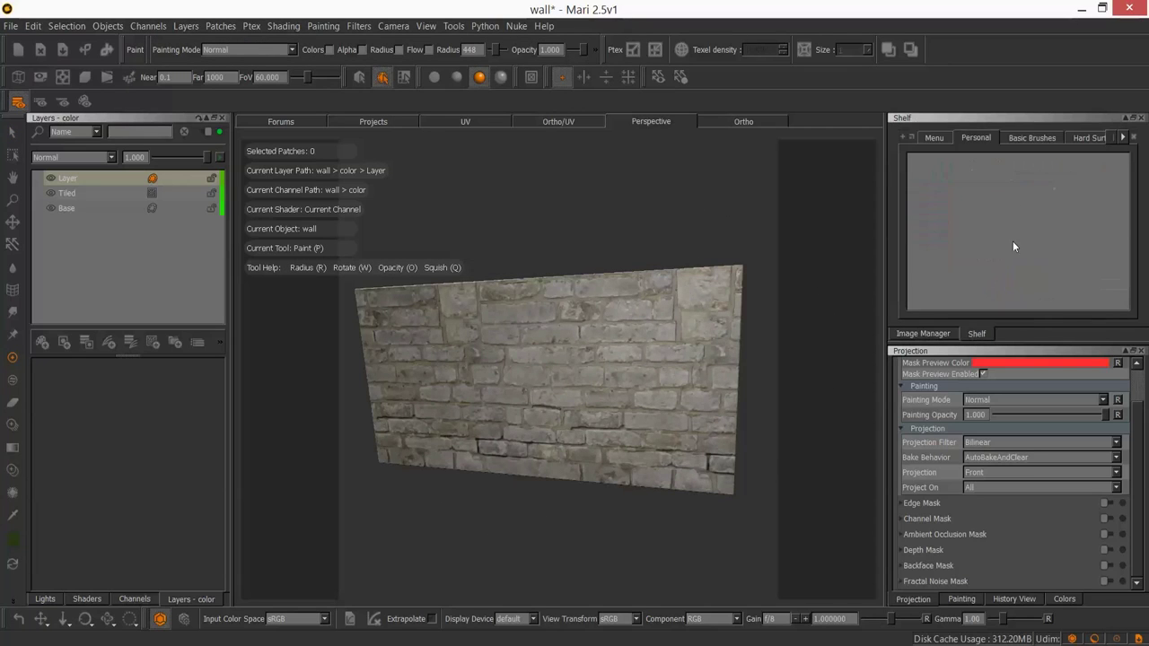
left_click(1087, 137)
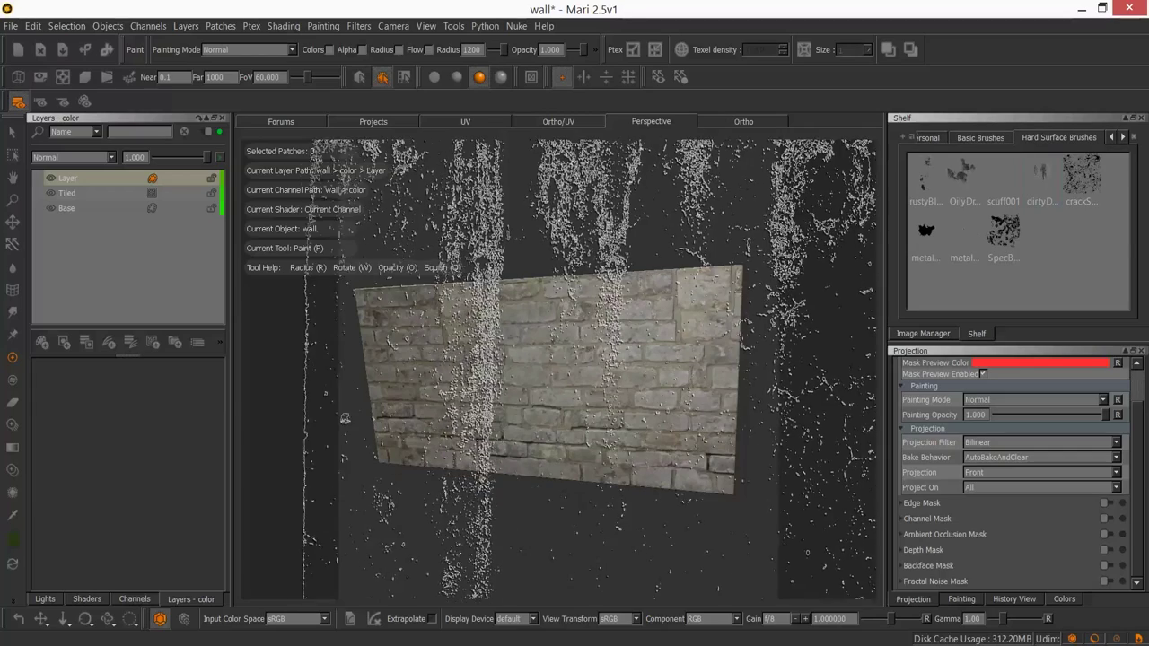
key("r")
left_click_drag(639, 418, 466, 417)
Step: Paint dark green moss stains along the lower half of the wall's first large face
mouse_move(639, 392)
left_mouse_down("alt")
mouse_move(697, 343)
mouse_move(690, 382)
mouse_move(580, 354)
mouse_move(534, 397)
mouse_move(539, 417)
mouse_move(591, 388)
left_mouse_up("alt")
key("b")
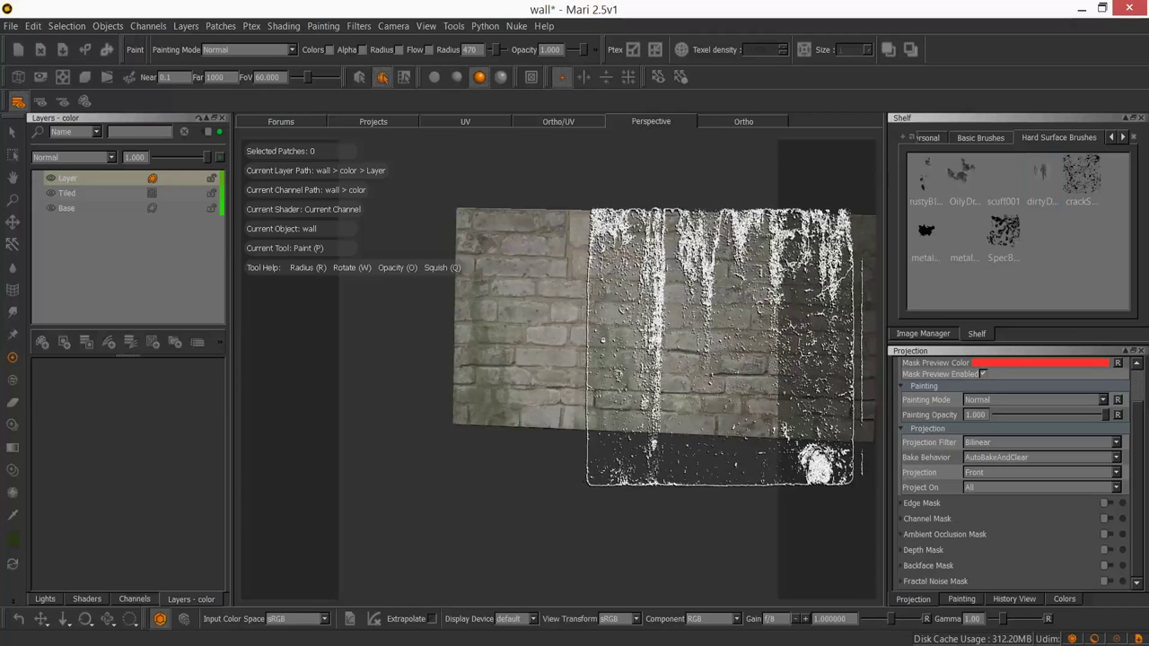
middle_click_drag(646, 372, 557, 390)
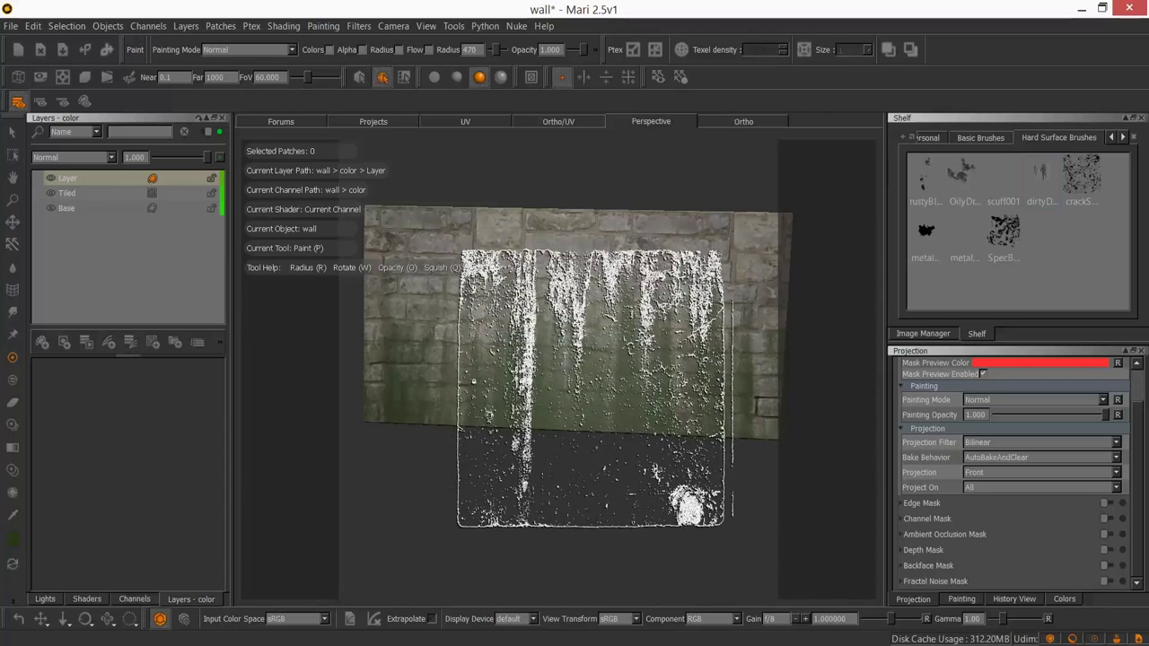
Step: Continue the green moss stains around the narrow end and along the lower half of the opposite large face
mouse_move(662, 369)
left_mouse_down("alt")
mouse_move(552, 357)
mouse_move(579, 369)
mouse_move(518, 327)
mouse_move(462, 327)
left_mouse_up("alt")
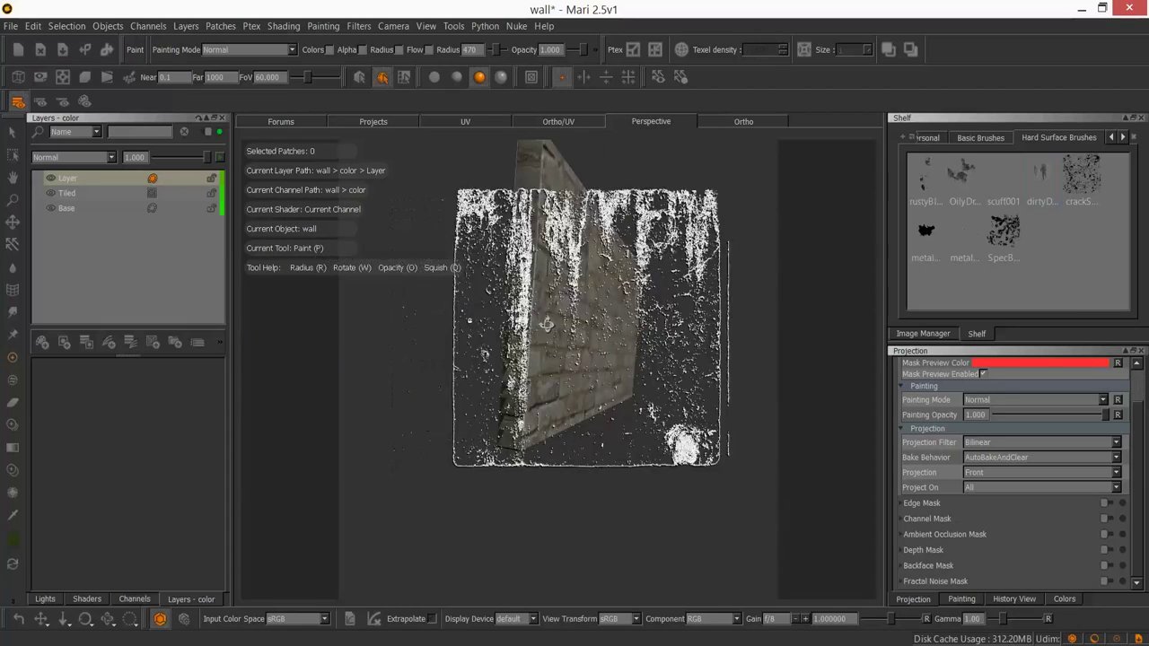
left_click_drag(587, 327, 500, 341, "alt")
left_click_drag(546, 388, 568, 392)
left_click_drag(696, 275, 619, 280, "alt")
left_click_drag(720, 314, 658, 325, "alt")
right_click_drag(658, 329, 655, 347, "alt")
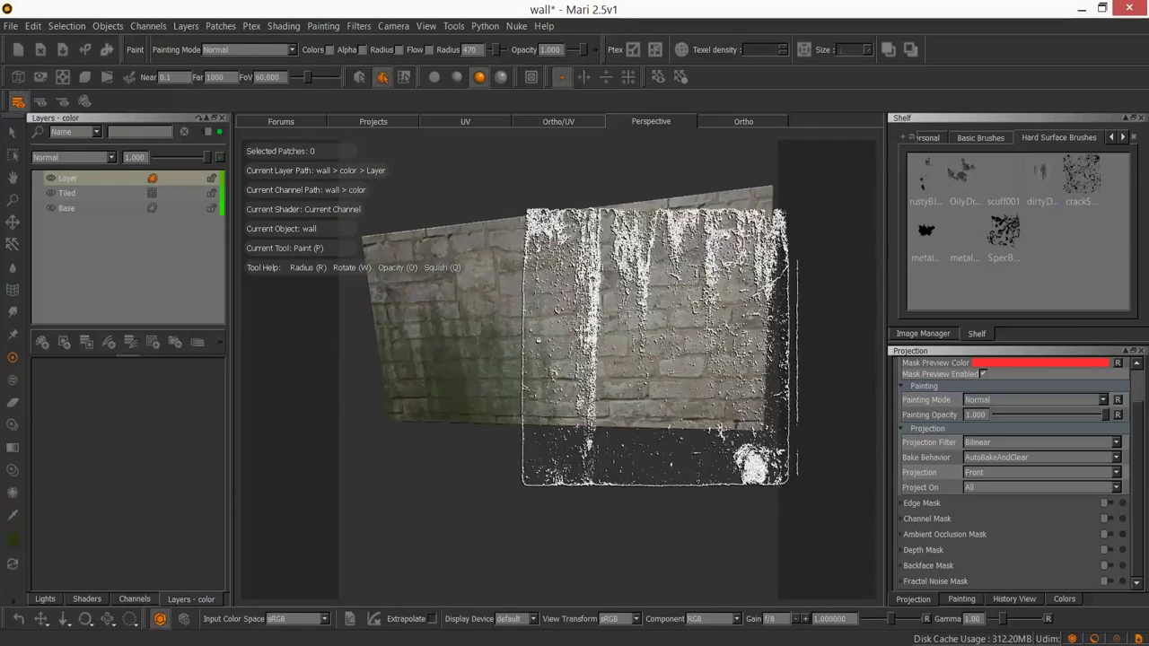
left_click_drag(655, 347, 667, 350, "alt")
mouse_move(648, 410)
left_mouse_down("alt")
mouse_move(641, 425)
mouse_move(631, 414)
left_mouse_up("alt")
left_click(636, 415)
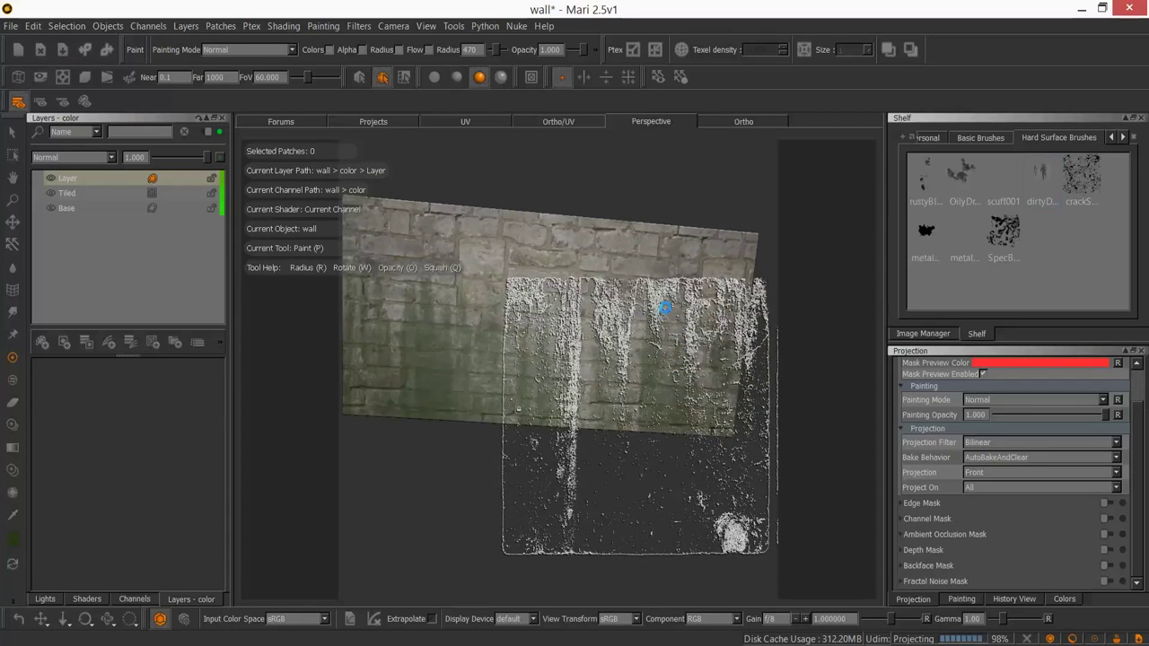
mouse_move(661, 308)
left_mouse_down("alt")
mouse_move(616, 271)
mouse_move(652, 276)
left_mouse_up("alt")
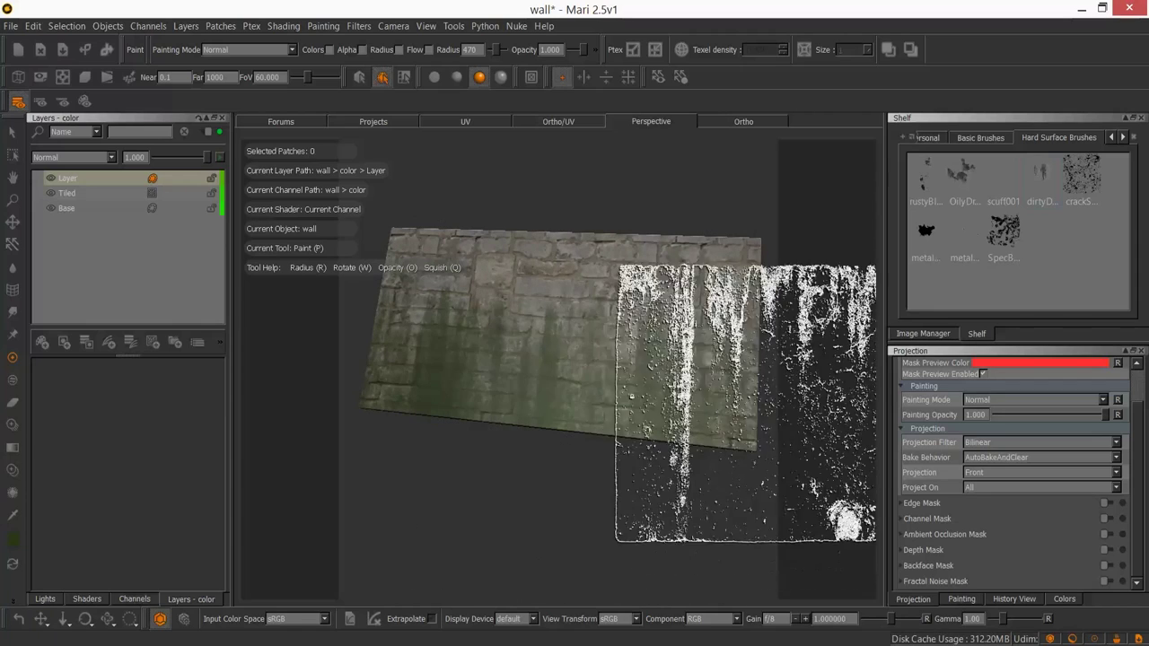
left_click(619, 407)
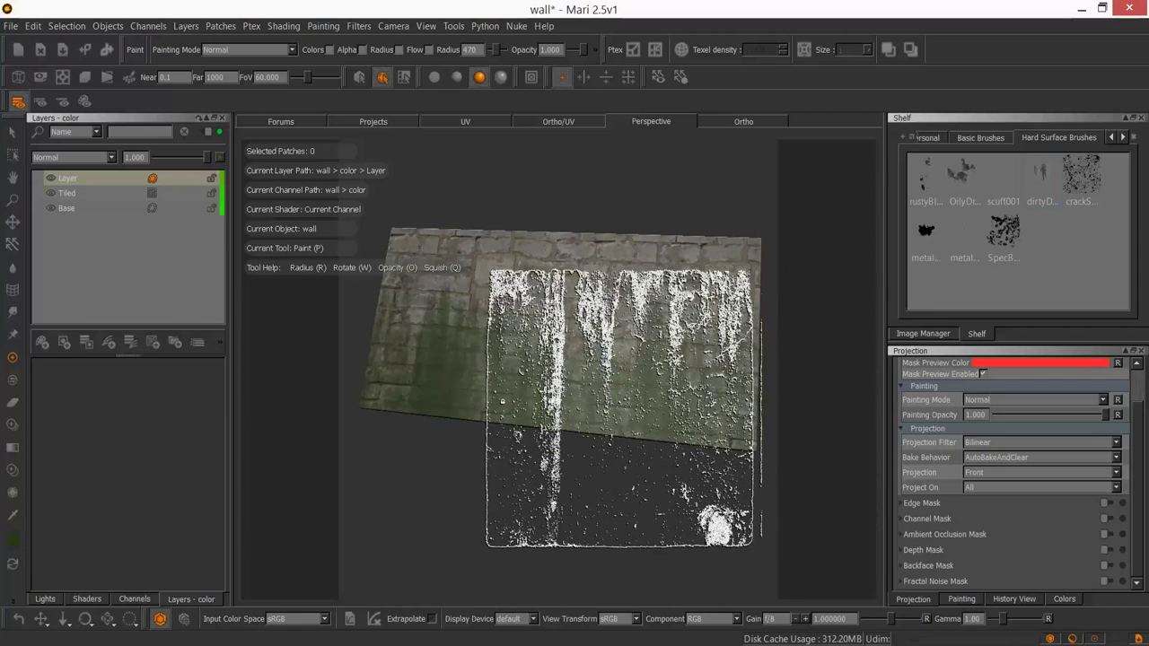
Step: Set the moss layer's blending mode to Overlay, inspect the wall and switch back to the Select tool
left_click(72, 158)
left_click(65, 482)
left_click_drag(577, 360, 663, 291, "alt")
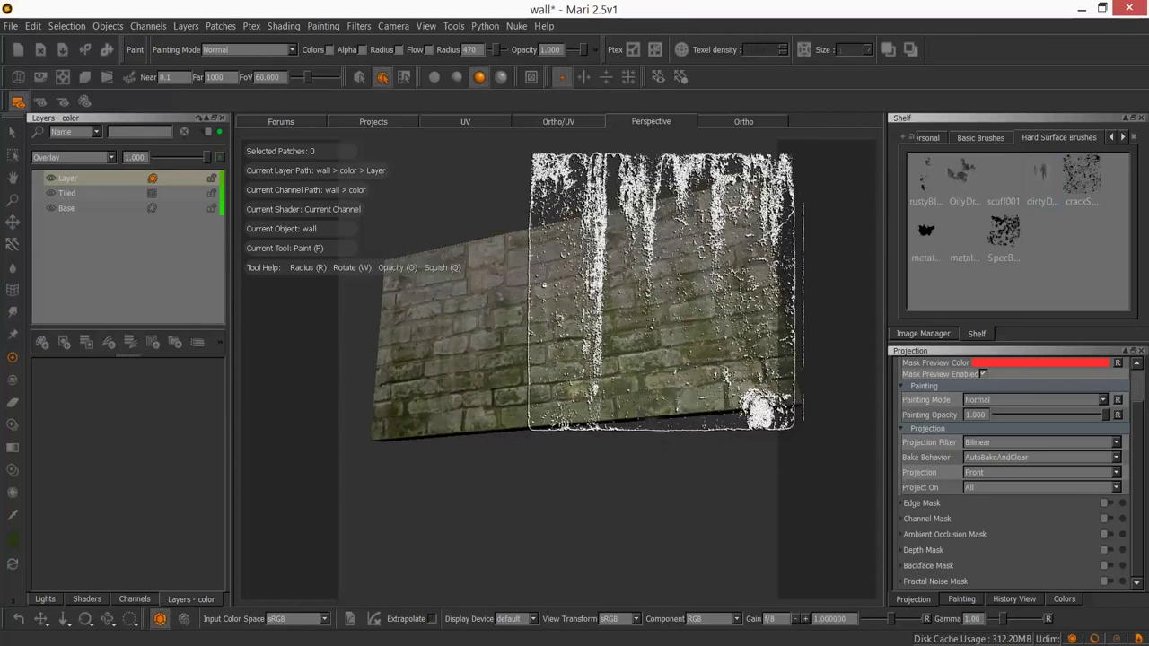
middle_click_drag(661, 293, 627, 348, "alt")
right_click_drag(607, 357, 517, 382, "alt")
left_click_drag(557, 335, 548, 355, "alt")
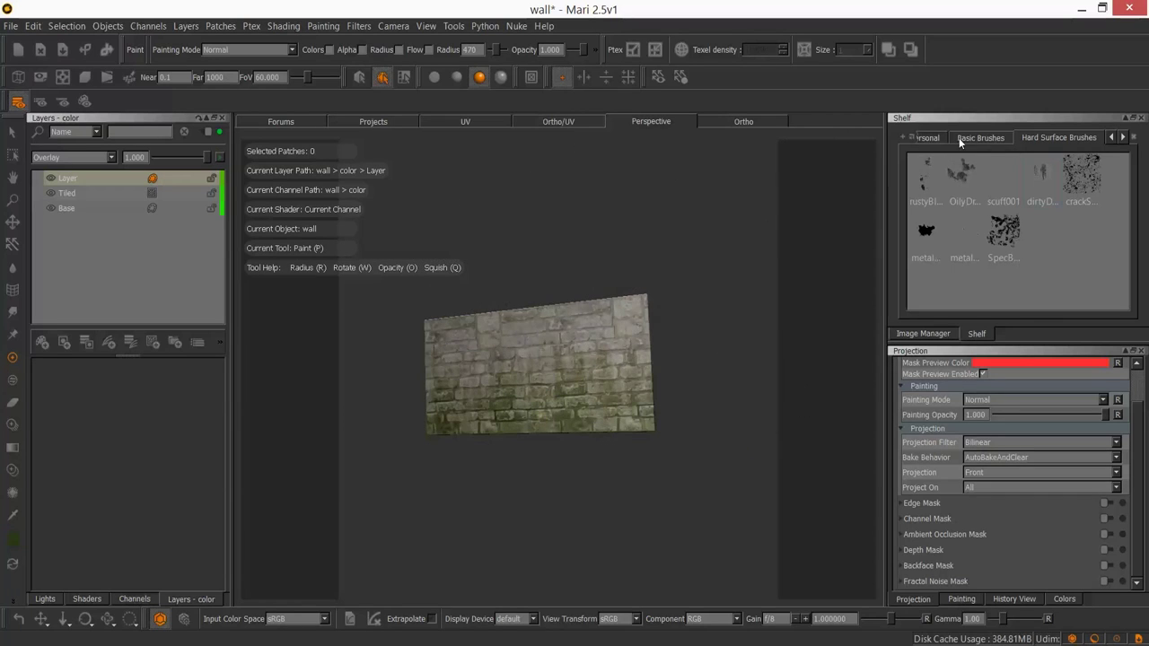
left_click(12, 131)
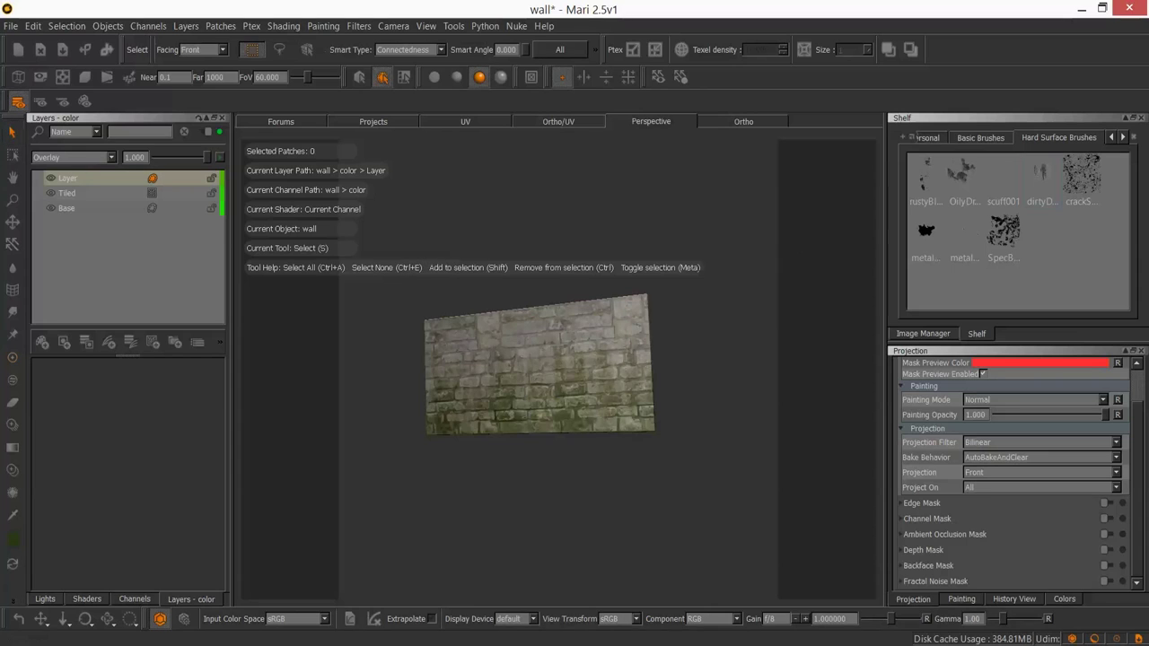
Step: Start a flattened export of the wall's current color channel
scroll(539, 368, "up", 5)
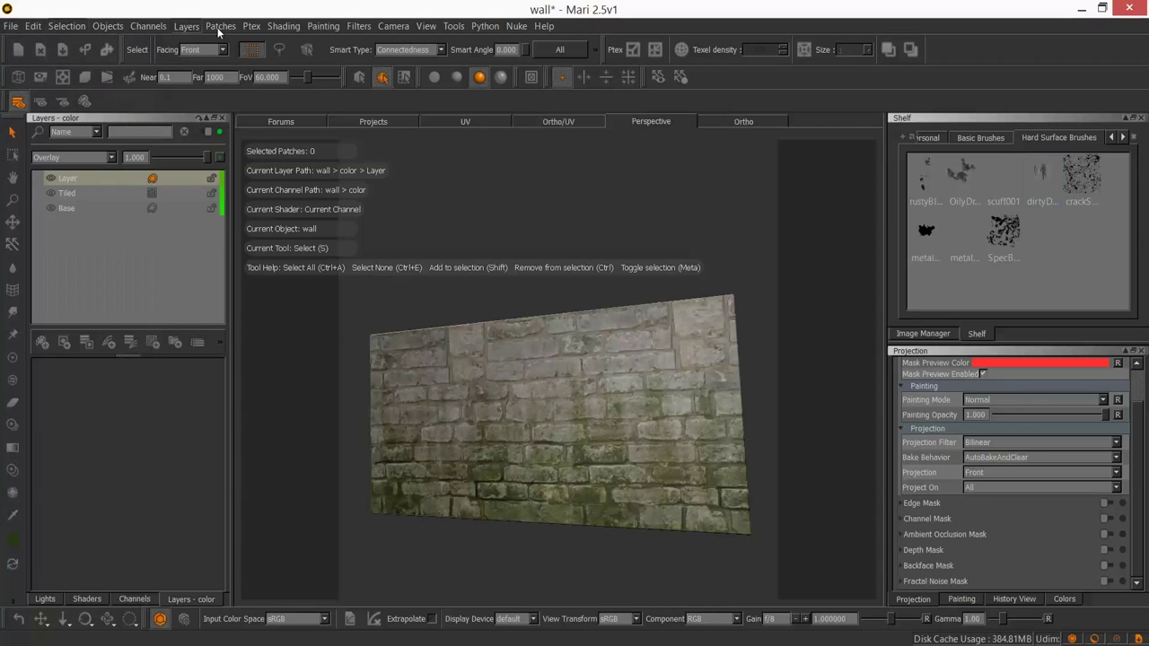
left_click(144, 594)
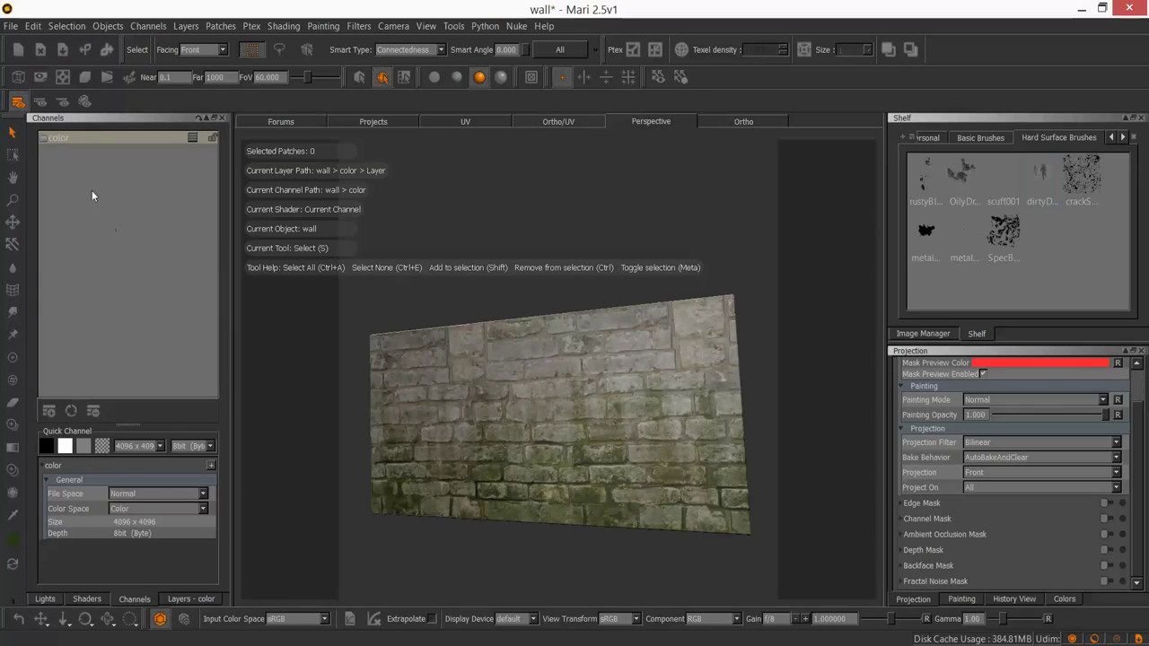
right_click(66, 143)
mouse_move(117, 319)
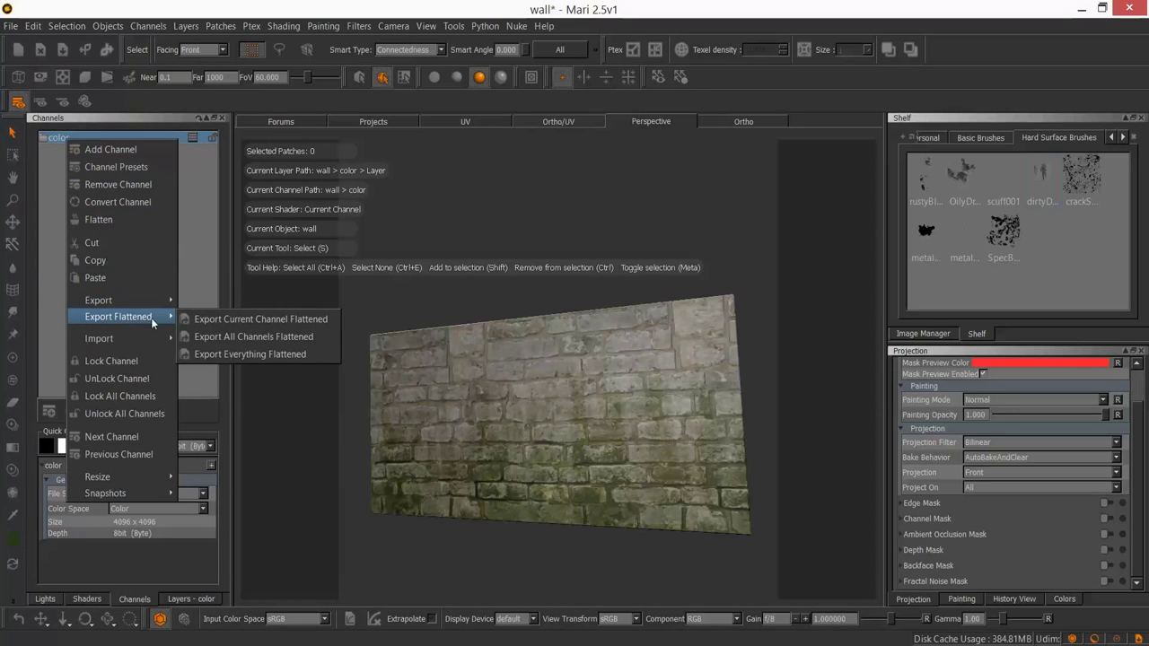
left_click(205, 323)
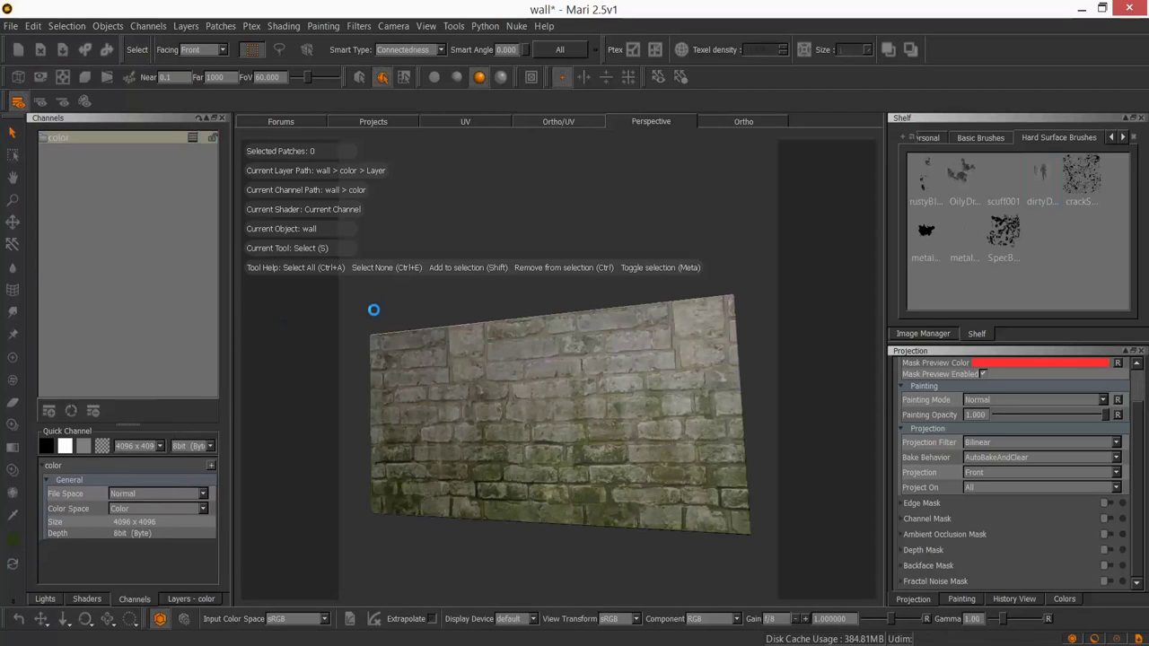
Step: Create a mari folder inside the Desktop's tutorial folder and make it the export destination
left_click(502, 342)
double_click(503, 343)
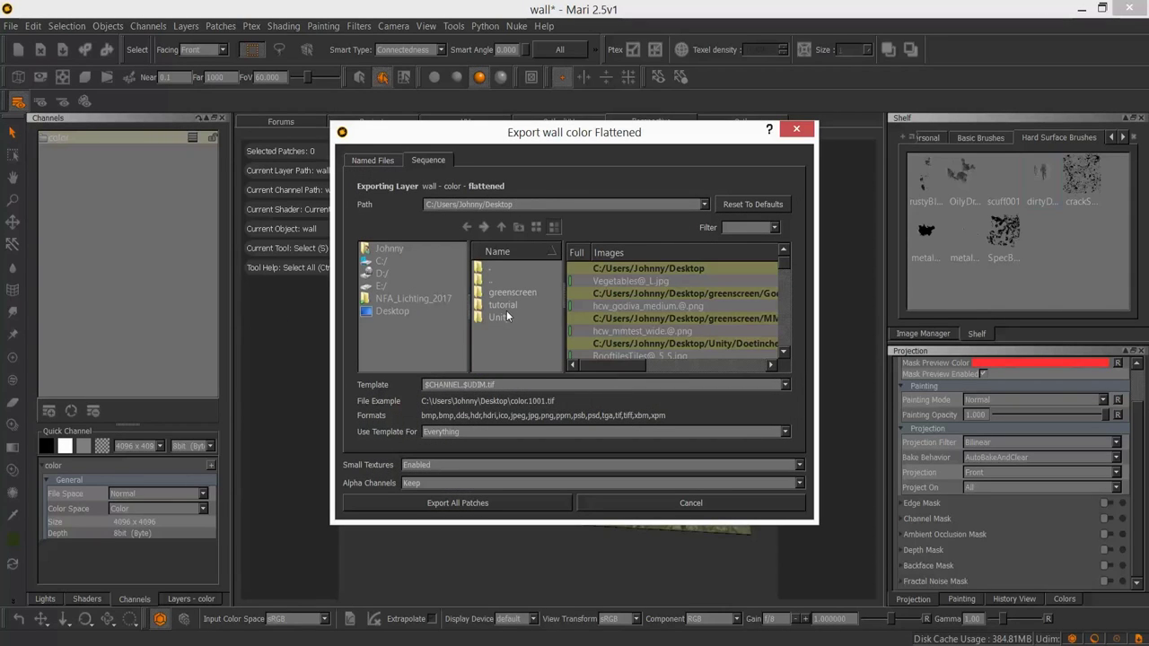
double_click(500, 305)
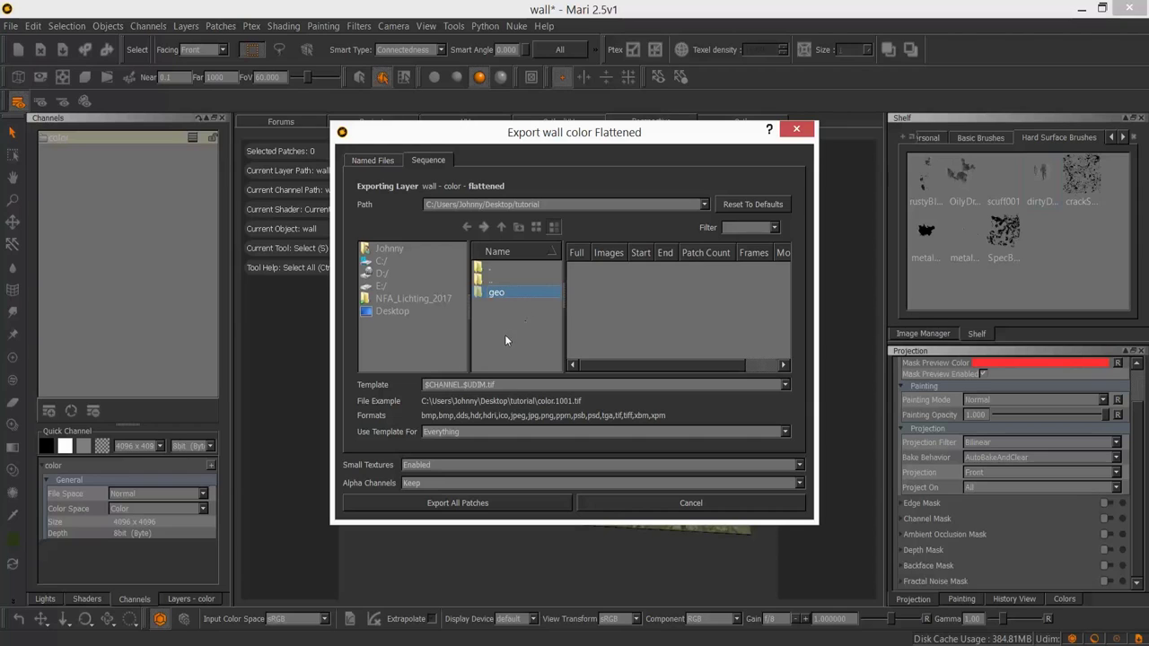
left_click(518, 227)
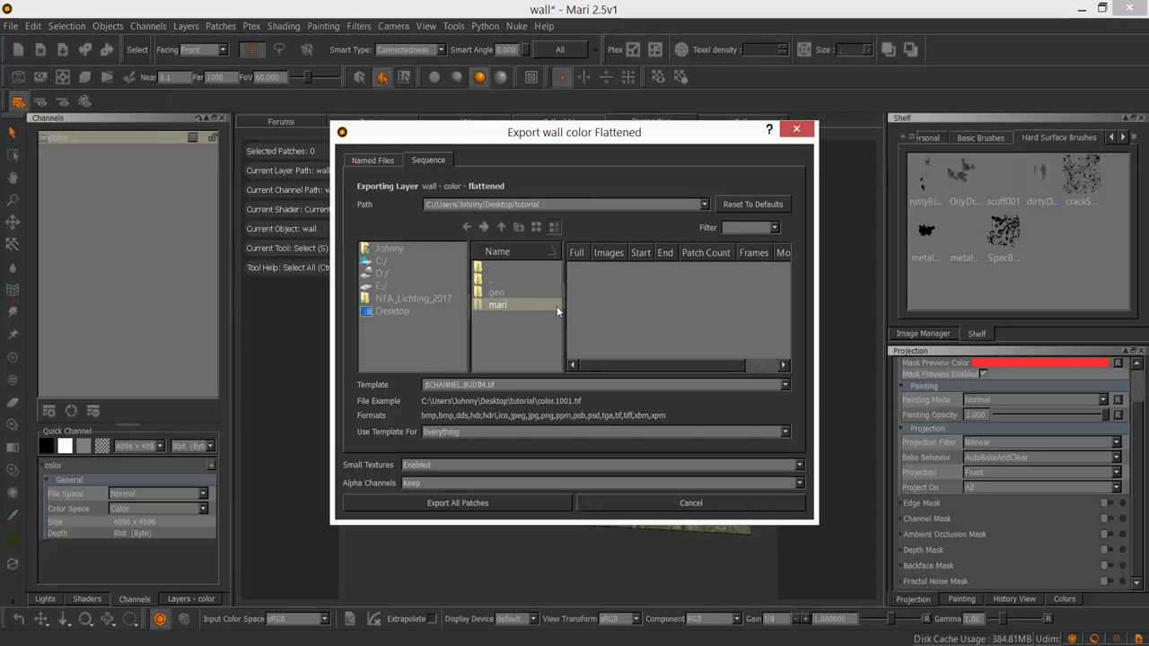
double_click(498, 305)
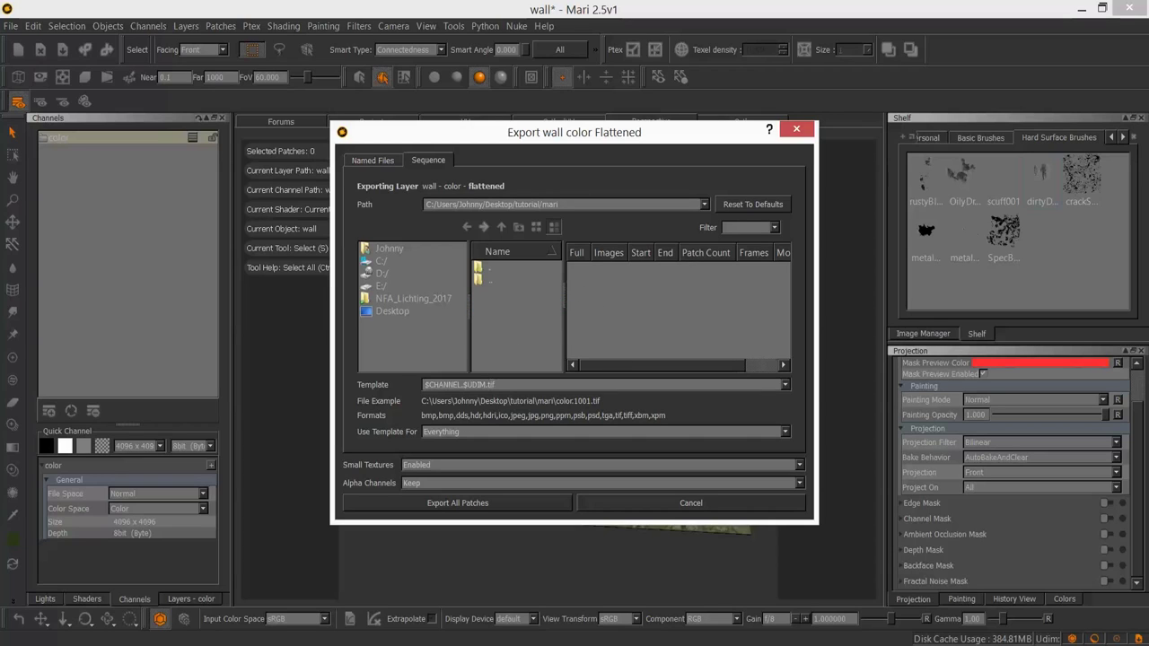
Step: Change the export file name template to diffuse.tif and export all patches
left_click_drag(488, 384, 287, 402)
type("diffuse")
left_click(458, 504)
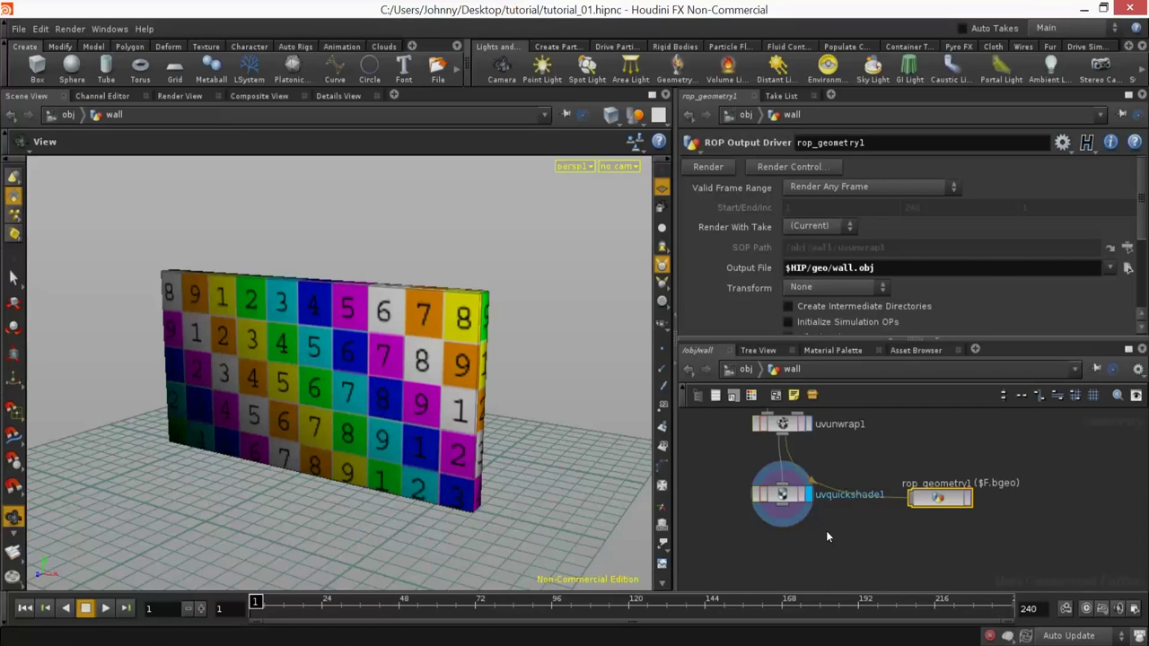
Step: In Houdini, move uvquickshade1 down and set its texture map to $HIP/mari/diffuse.tif
left_click(796, 500)
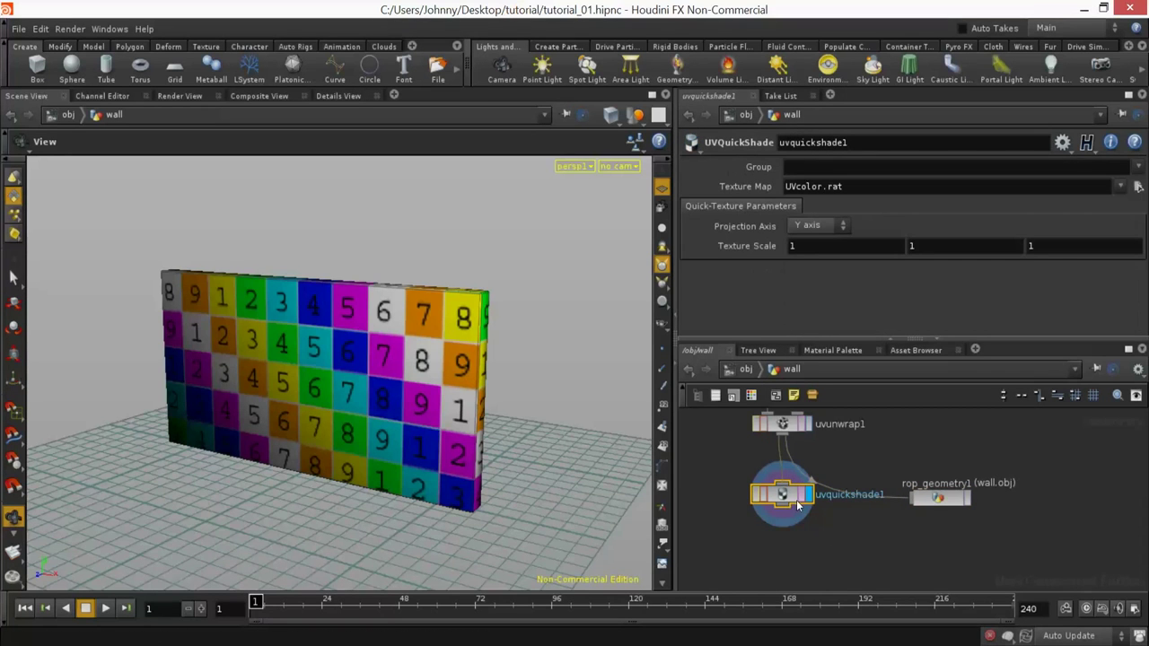
left_click_drag(796, 500, 796, 530)
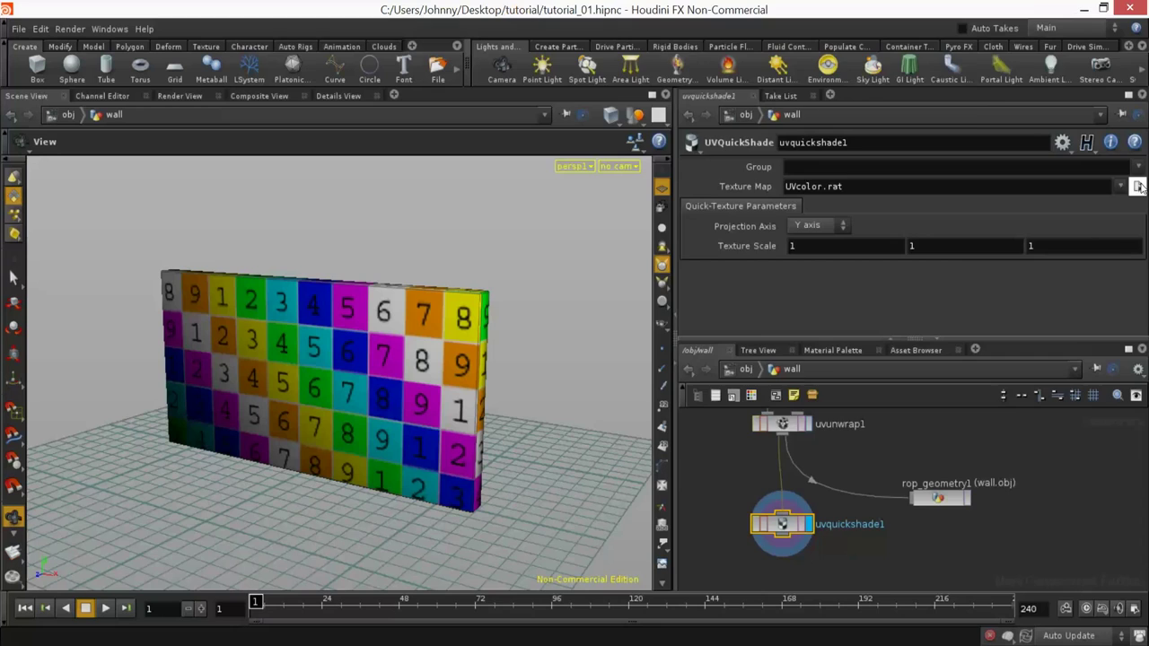
left_click(1138, 185)
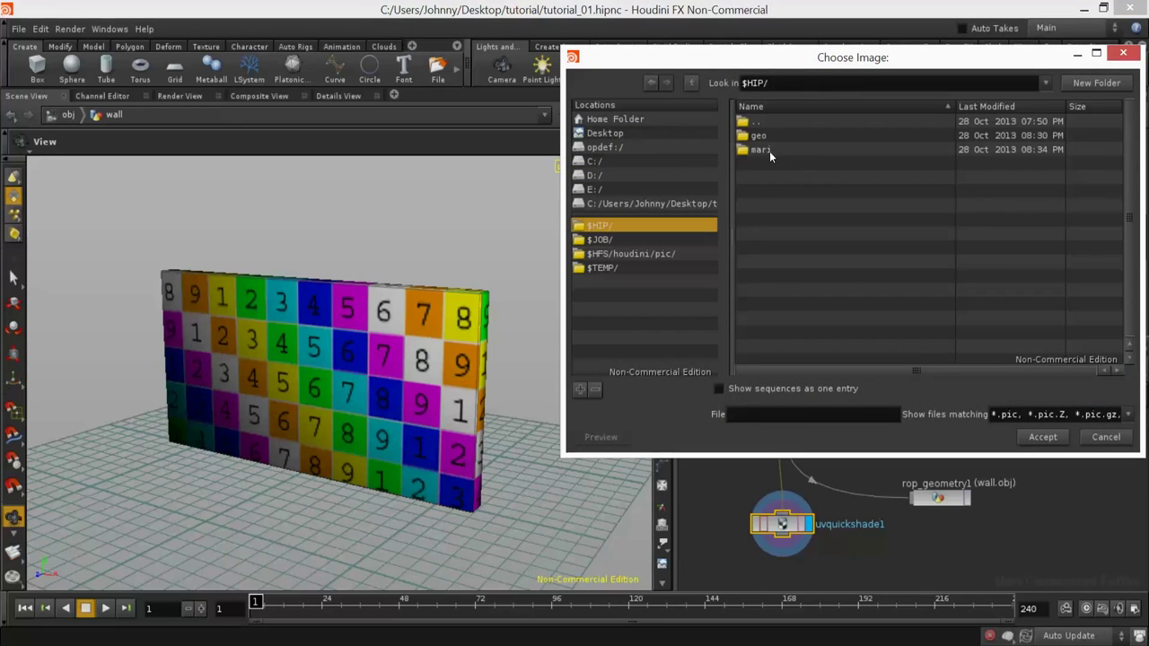
double_click(769, 151)
left_click(772, 136)
left_click(1042, 436)
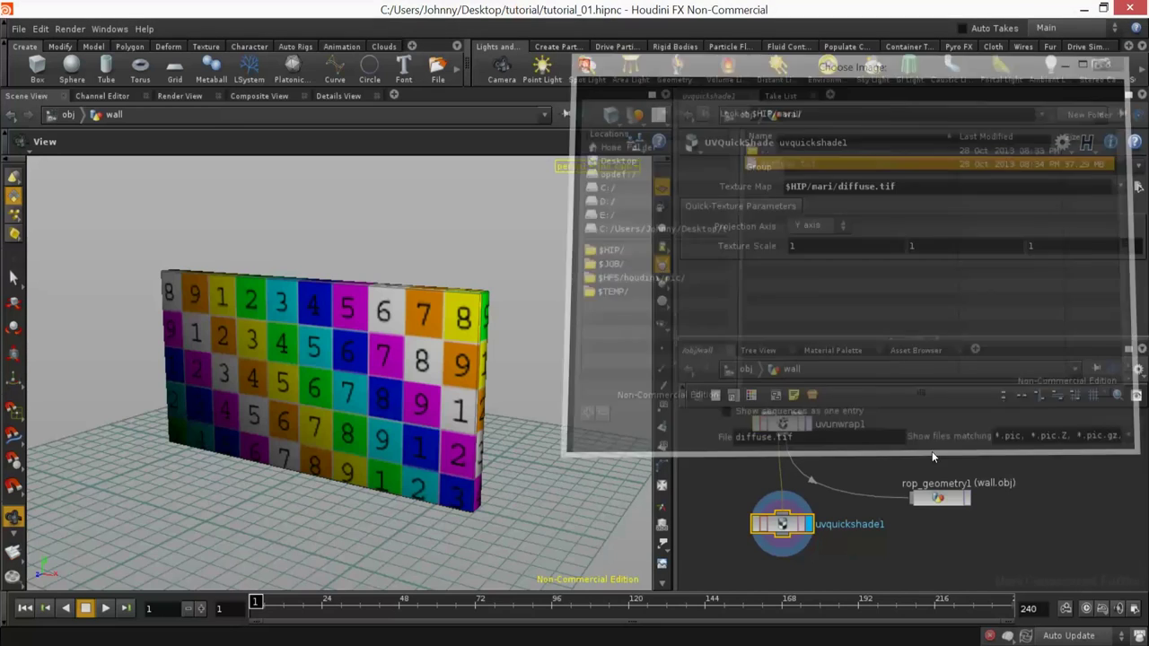
left_click_drag(474, 389, 440, 362)
Step: Move uvquickshade1 aside and add a Null node below it, connected to the output of uvunwrap1
middle_click_drag(866, 565, 886, 490)
left_click_drag(802, 449, 708, 502)
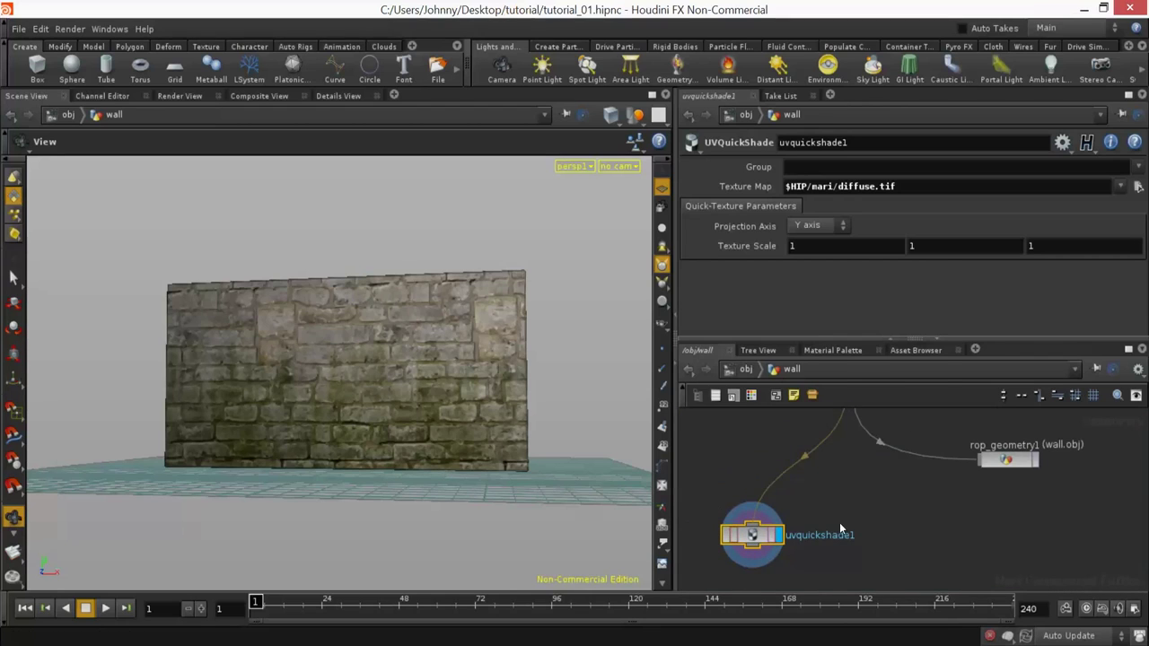
key("Tab")
type("null")
key("Return")
left_click(853, 517)
left_click(854, 540)
left_click_drag(857, 551, 853, 561)
middle_click_drag(895, 545, 895, 472)
left_click_drag(878, 488, 879, 543)
Step: Rename the new Null node to OUT_WALL
double_click(881, 544)
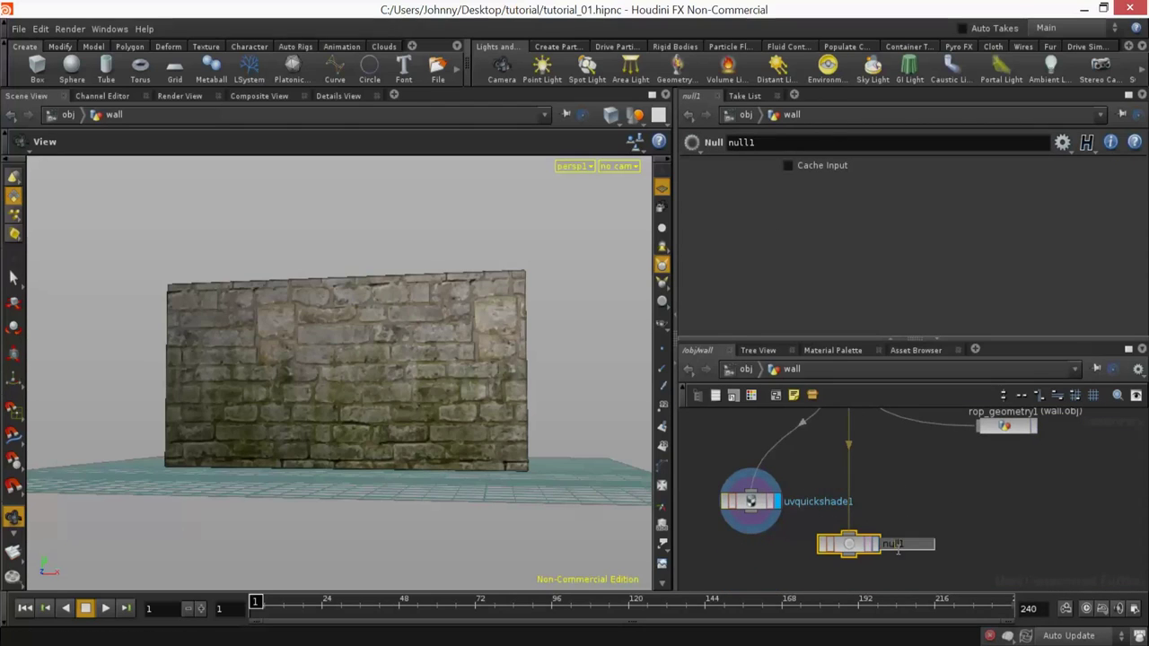
type("OUT_WALL")
key("Return")
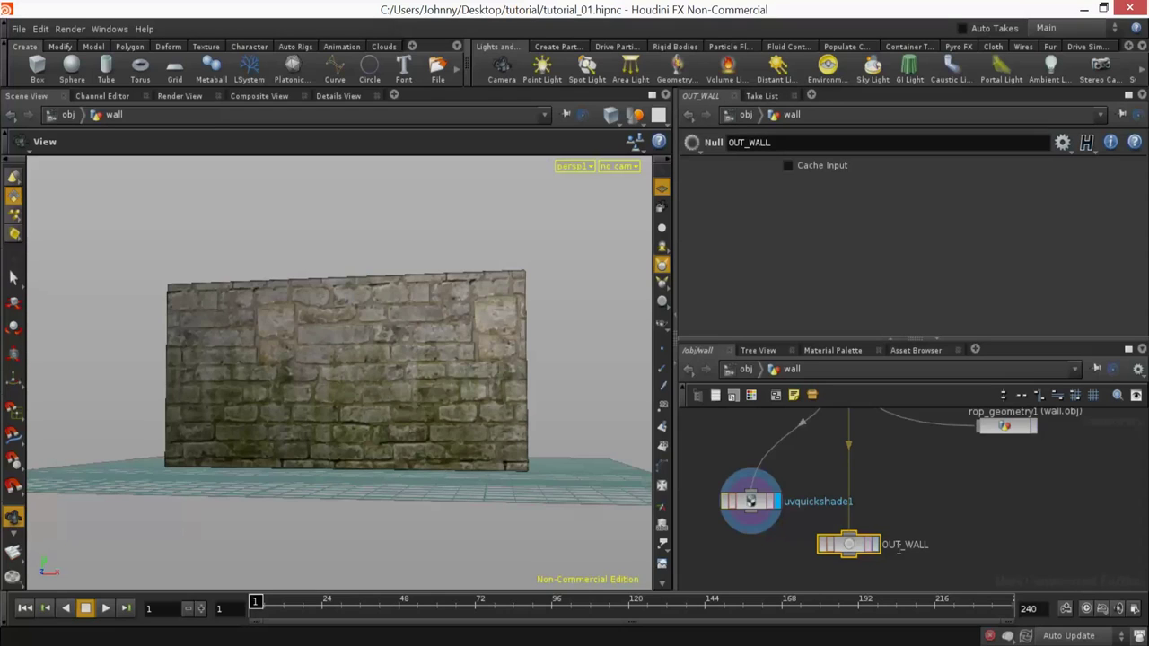
Step: Rewire uvquickshade1 to take its input from OUT_WALL and display the textured result in the viewport
left_click(874, 548)
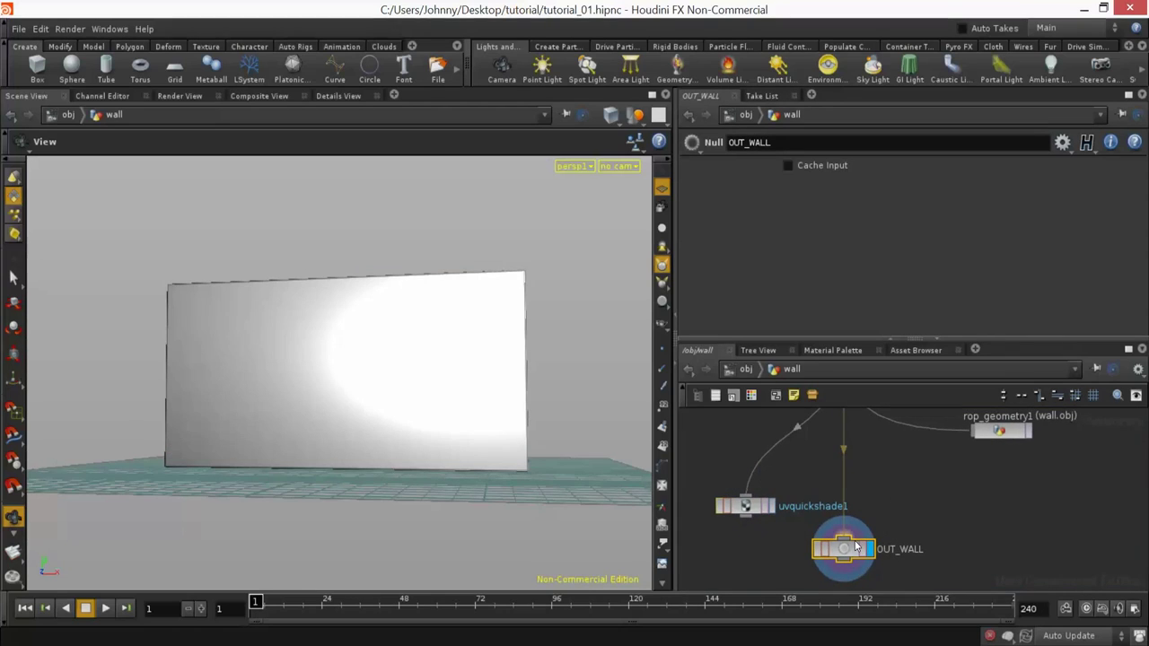
middle_click_drag(752, 502, 775, 461)
left_click_drag(775, 461, 735, 558)
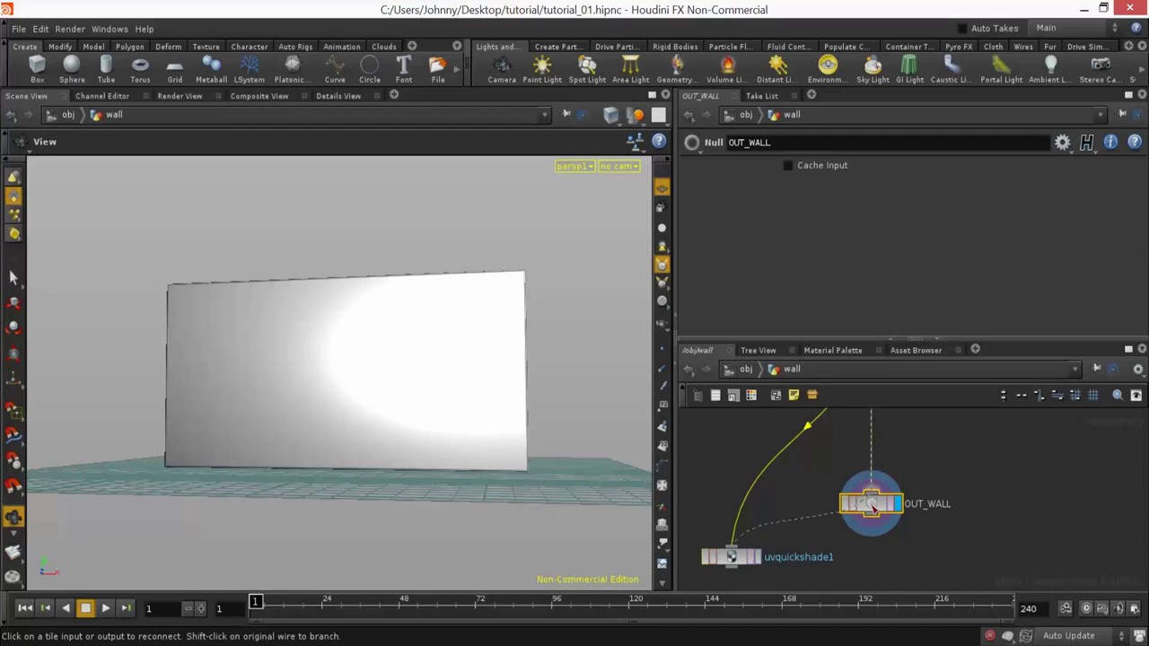
left_click(758, 557)
middle_click_drag(946, 465, 829, 492)
scroll(848, 492, "down", 3)
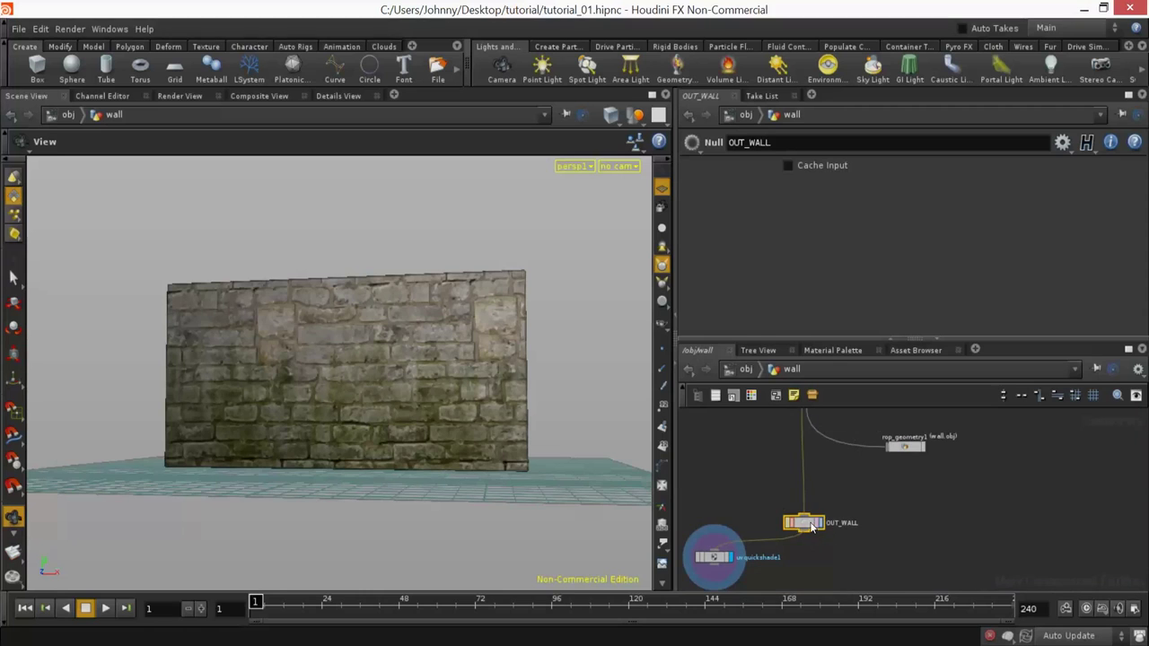
middle_click_drag(826, 538, 799, 499)
left_click_drag(518, 372, 567, 394)
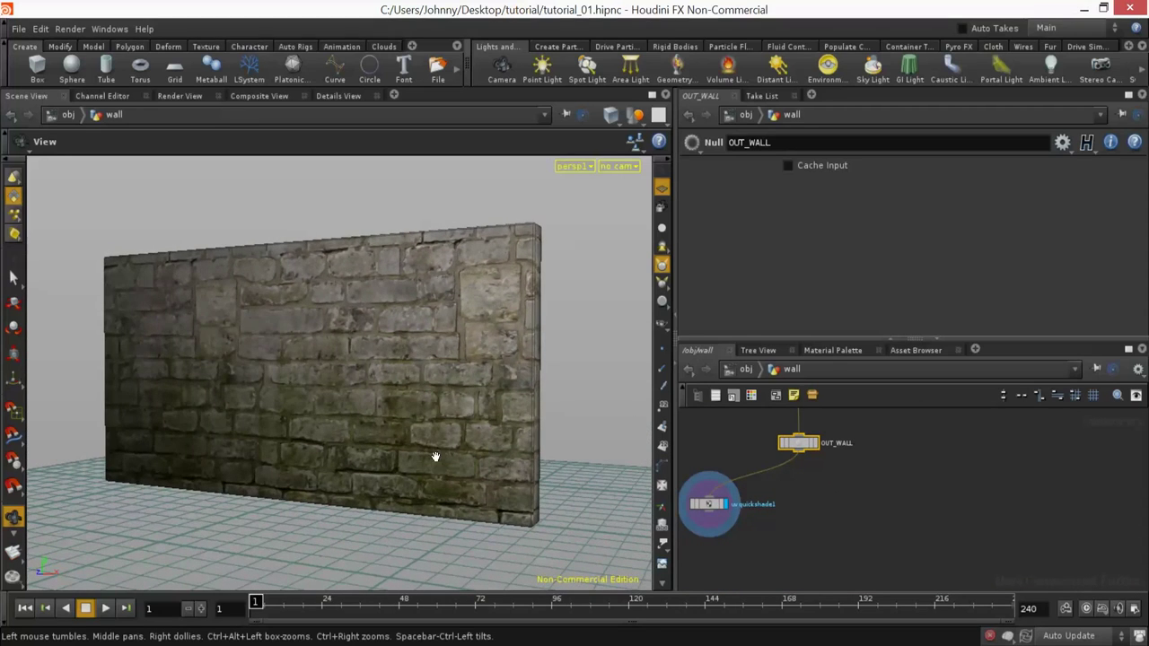
left_click_drag(449, 417, 415, 341)
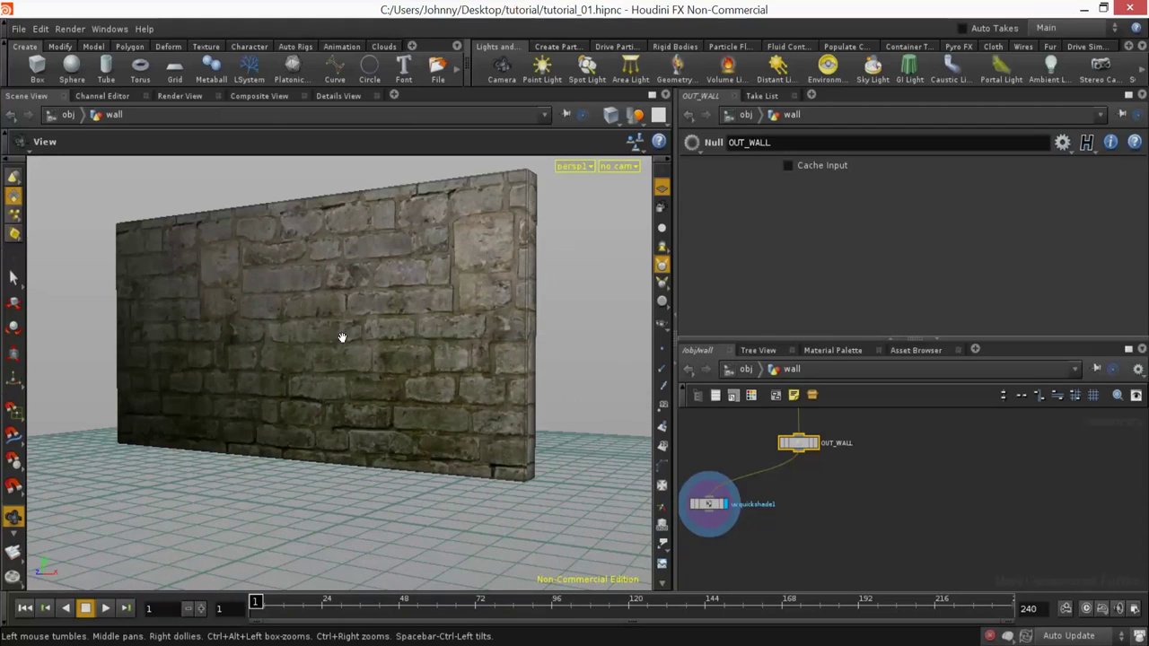
middle_click_drag(499, 439, 443, 453)
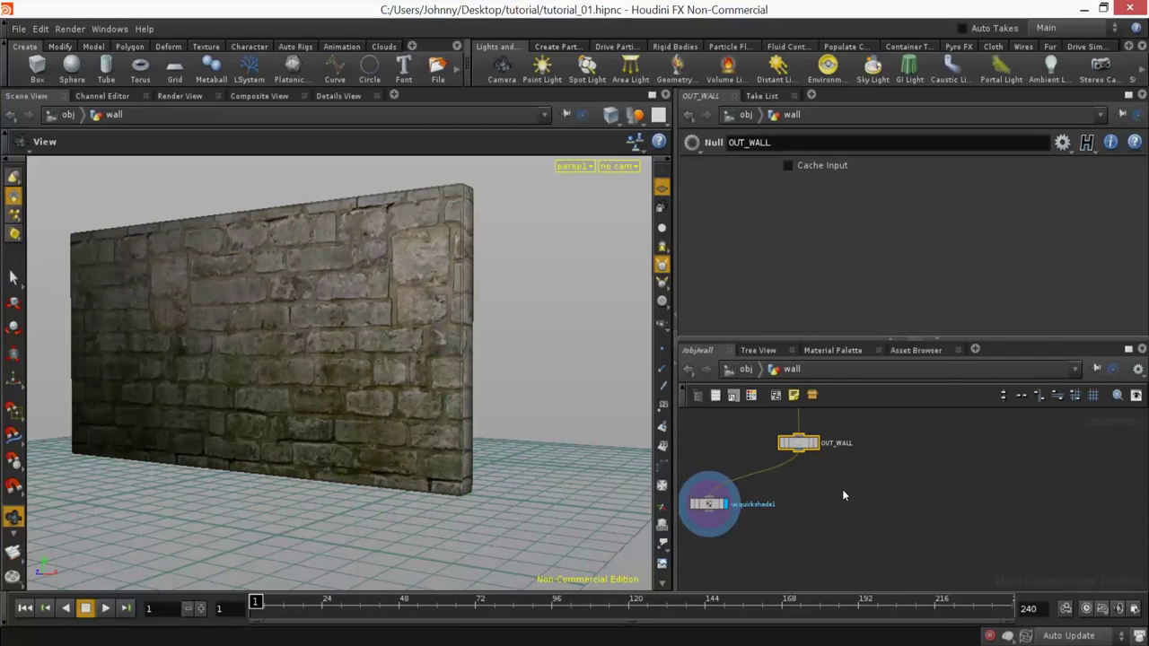
Step: Add a Divide node below OUT_WALL, connect it to OUT_WALL's output and display it
key("Tab")
type("div")
key("Return")
left_click(820, 508)
left_click_drag(803, 456, 820, 502)
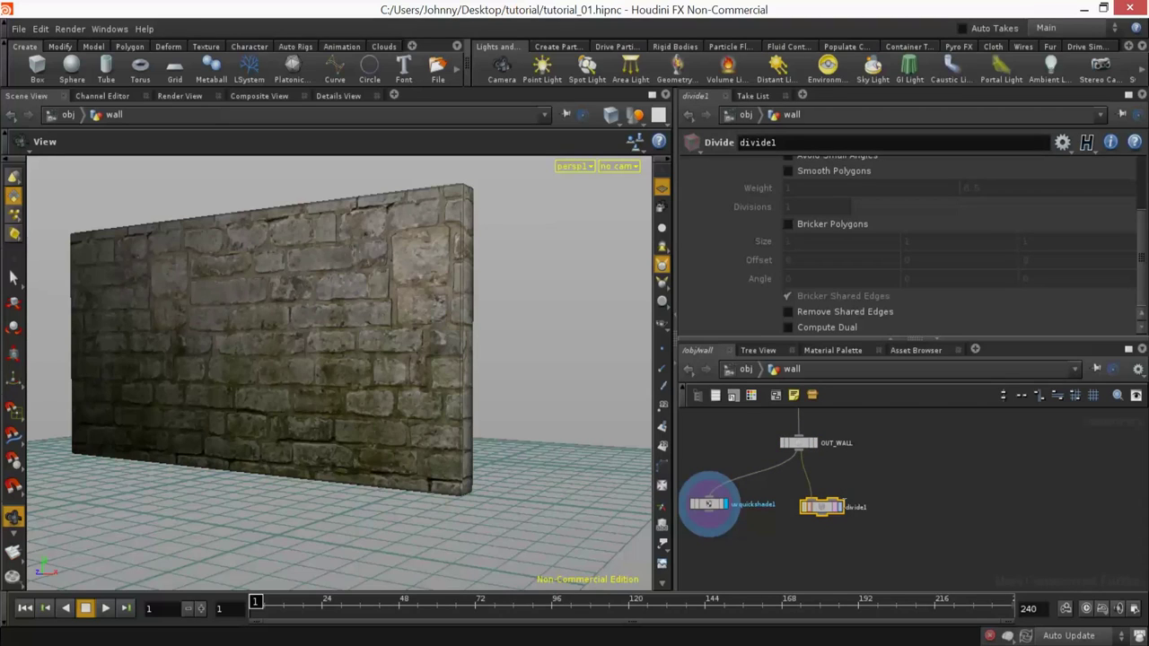
left_click(838, 508)
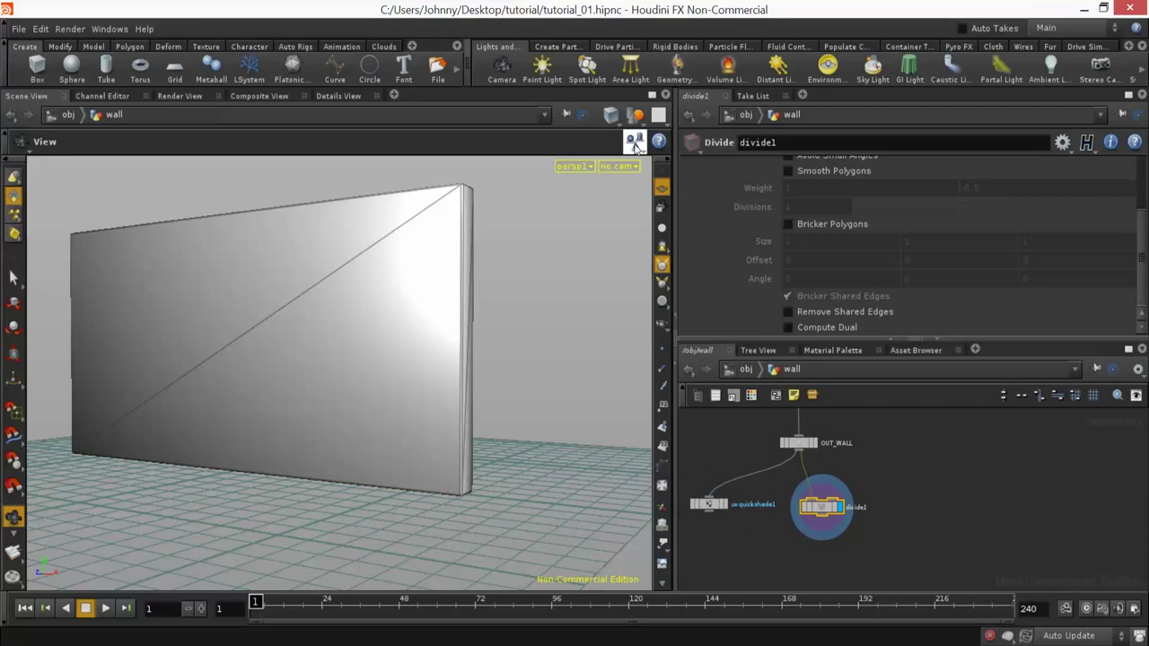
Step: Compare the divided wall in Smooth Shaded and Smooth Wire Shaded display, ending on Smooth Wire Shaded, and inspect its shading
left_click_drag(515, 455, 599, 372)
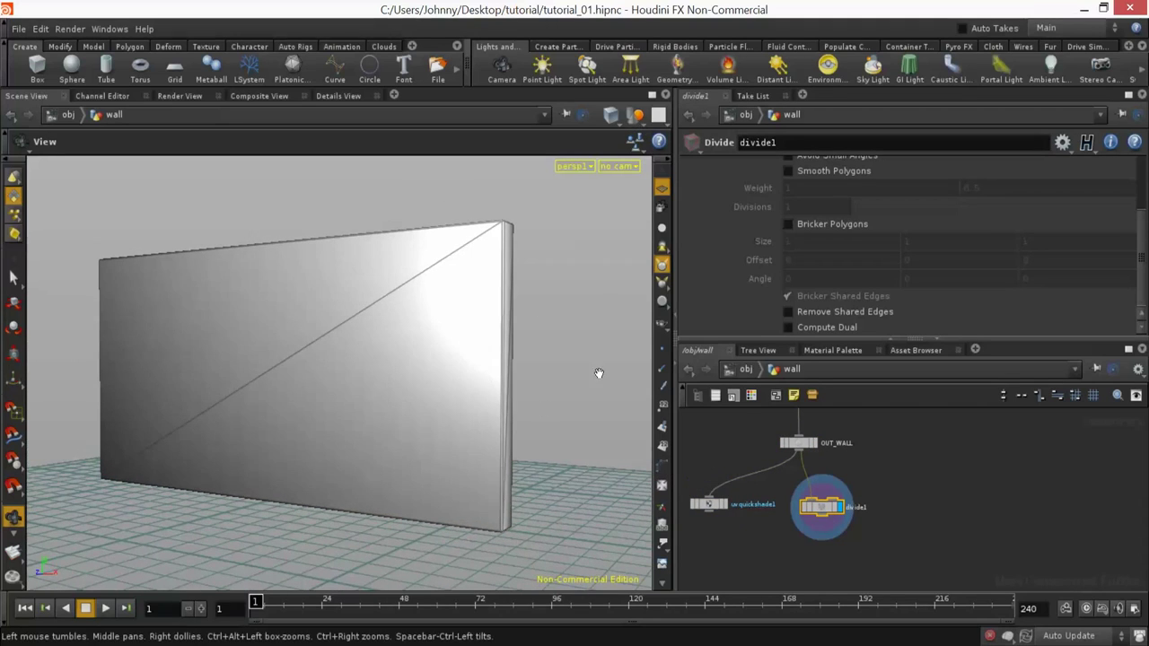
left_click(610, 114)
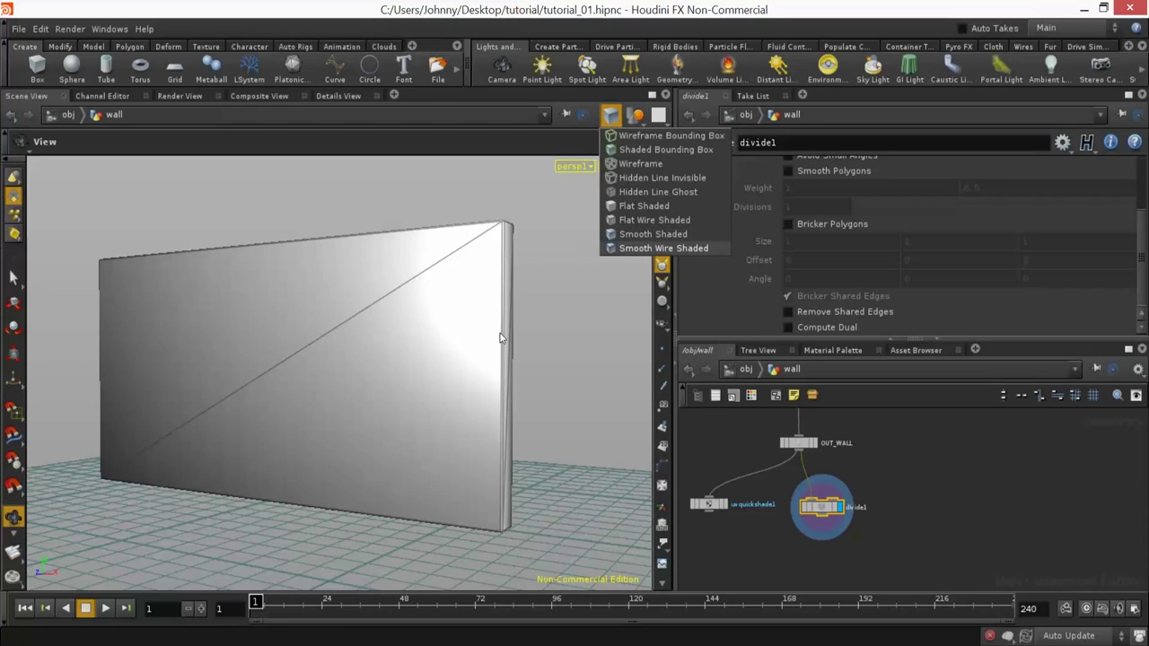
left_click(653, 233)
left_click(610, 115)
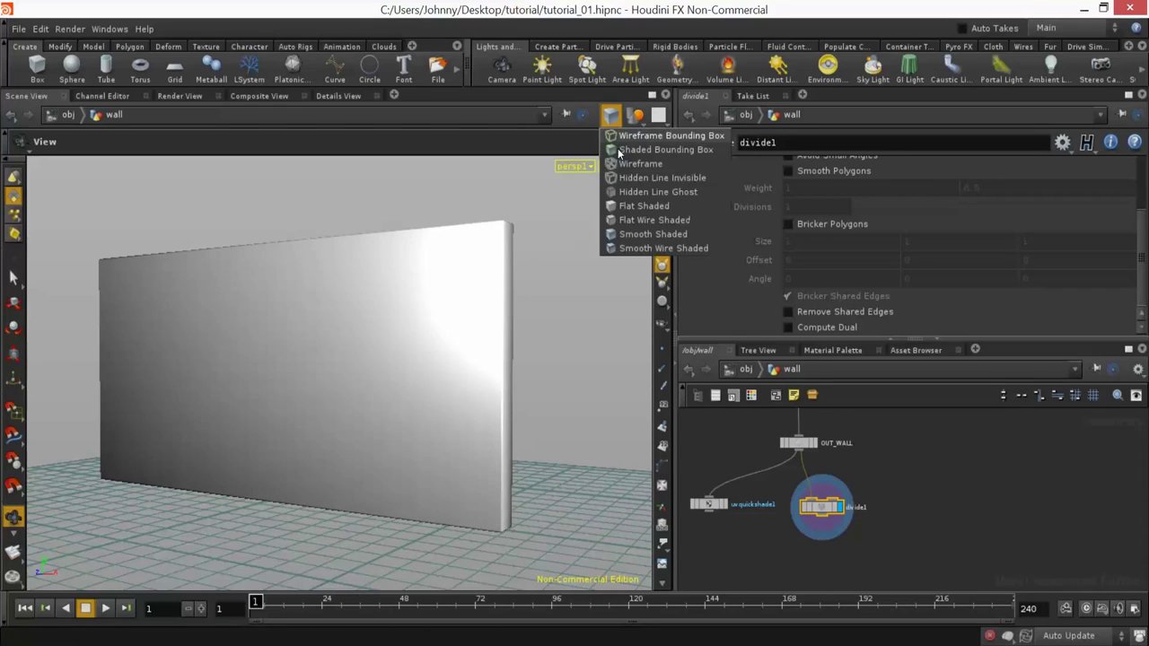
left_click(639, 248)
left_click_drag(587, 404, 469, 298)
left_click_drag(465, 424, 473, 355)
Step: Insert a Vertex node between uvunwrap1 and OUT_WALL
middle_click_drag(847, 451, 844, 531)
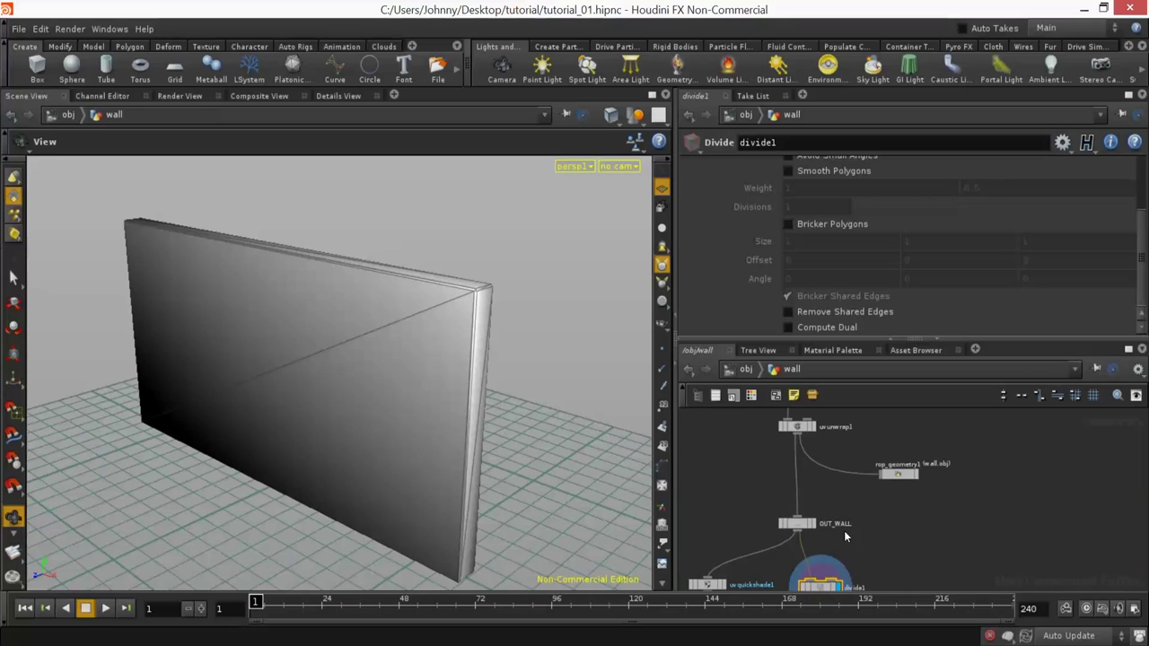
key("Tab")
type("Vertex")
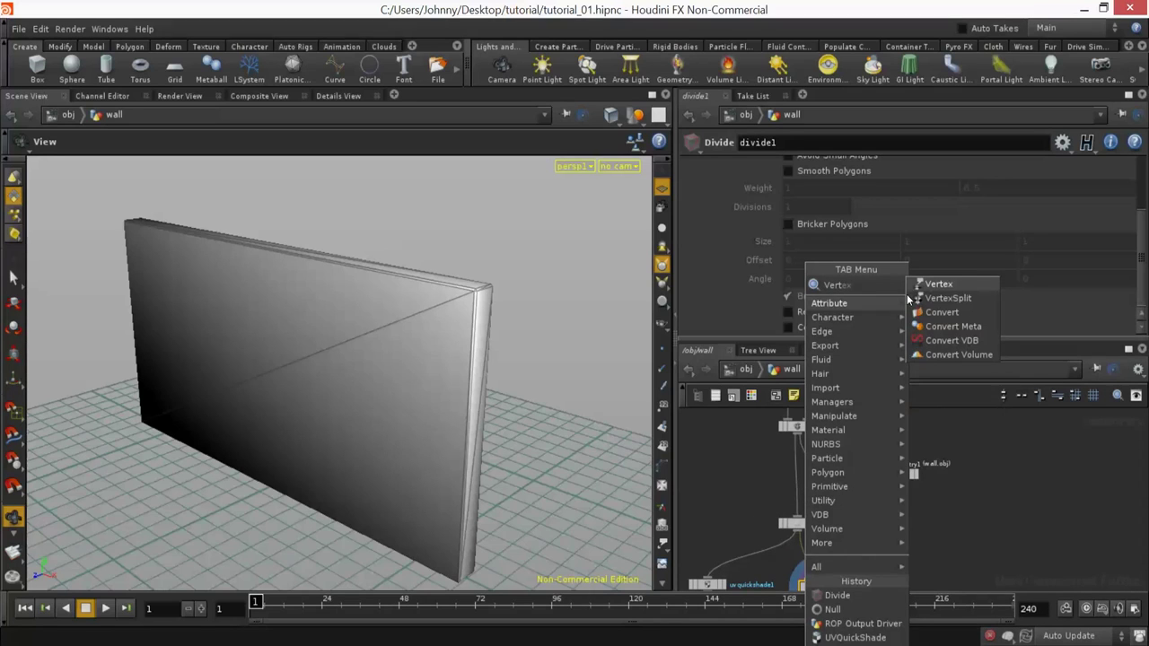
left_click(934, 286)
left_click(797, 489)
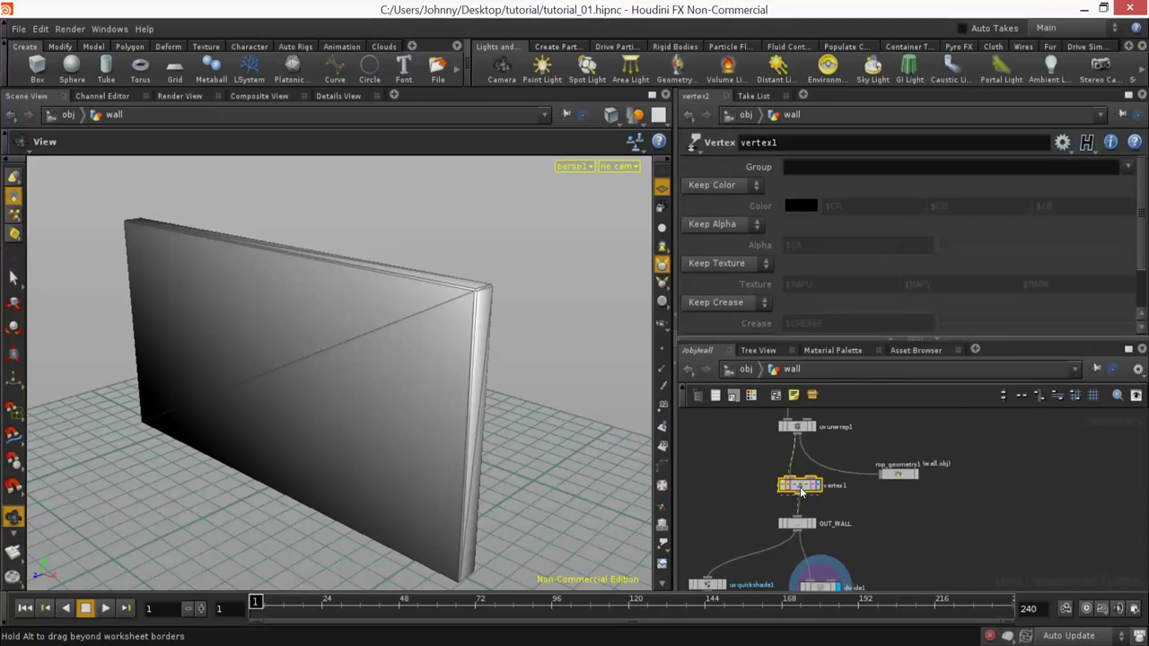
Step: Set the Vertex node's normal option to Cusp Normal and check the wall's shading
scroll(1127, 257, "down", 3)
left_click(732, 289)
left_click(725, 327)
left_click_drag(470, 419, 479, 374)
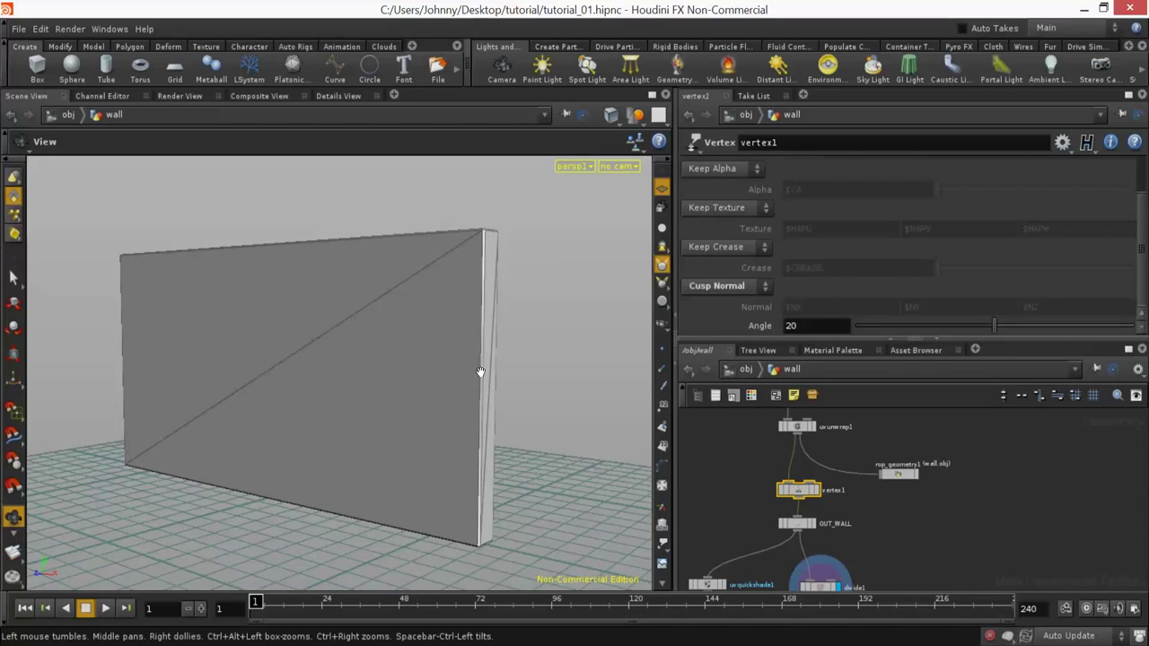
Step: Enable Bricker Polygons on the Divide node below OUT_WALL
middle_click_drag(820, 555, 828, 465)
left_click_drag(462, 410, 489, 405)
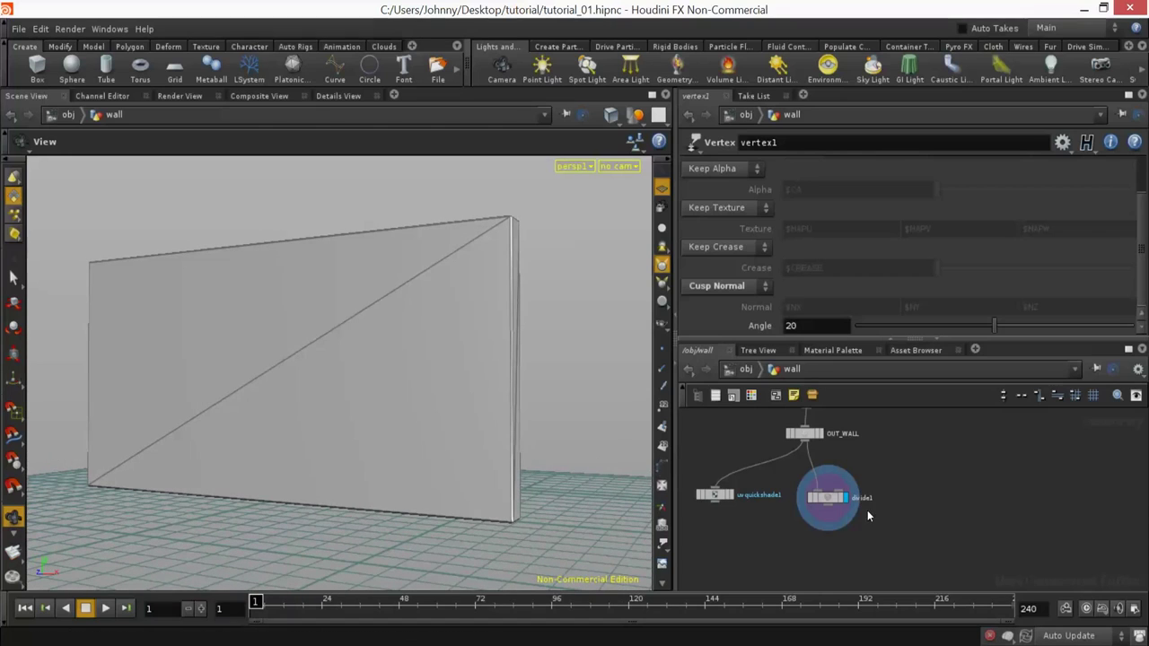
left_click(827, 497)
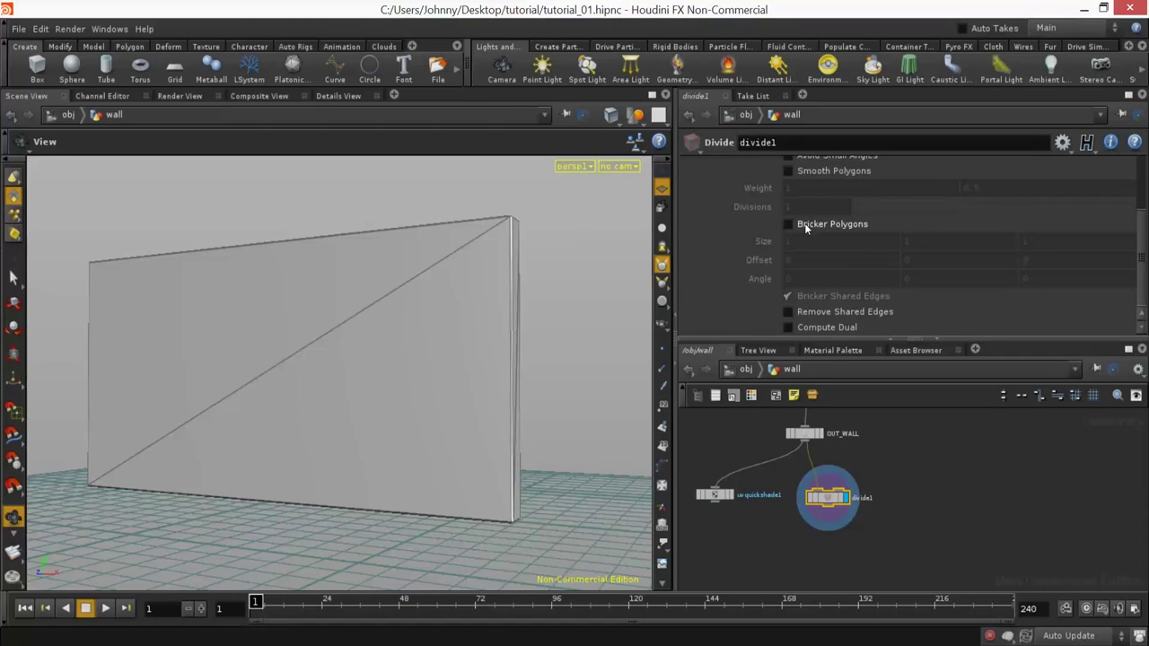
scroll(805, 228, "up", 3)
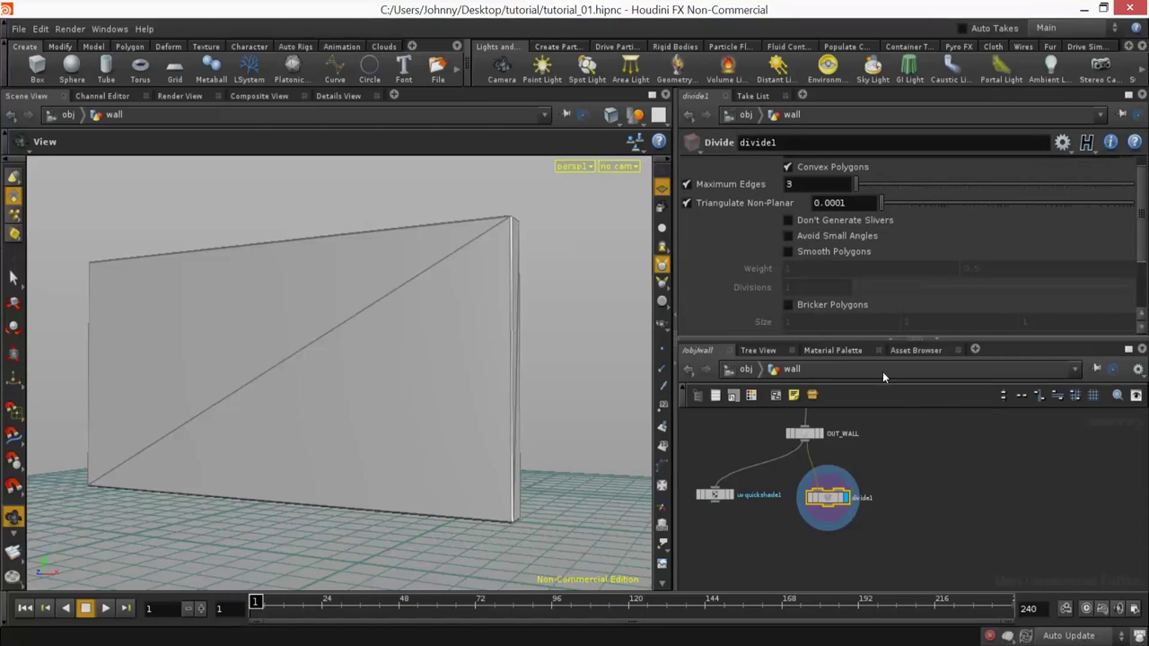
scroll(968, 274, "down", 3)
left_click_drag(428, 367, 395, 381)
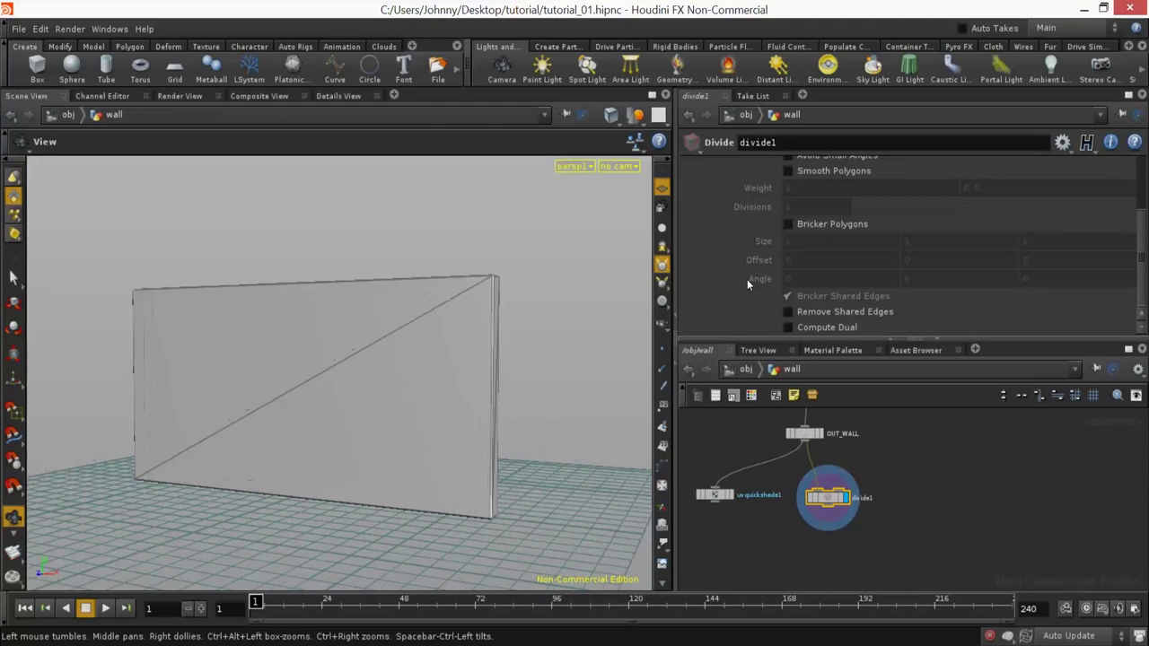
left_click(788, 224)
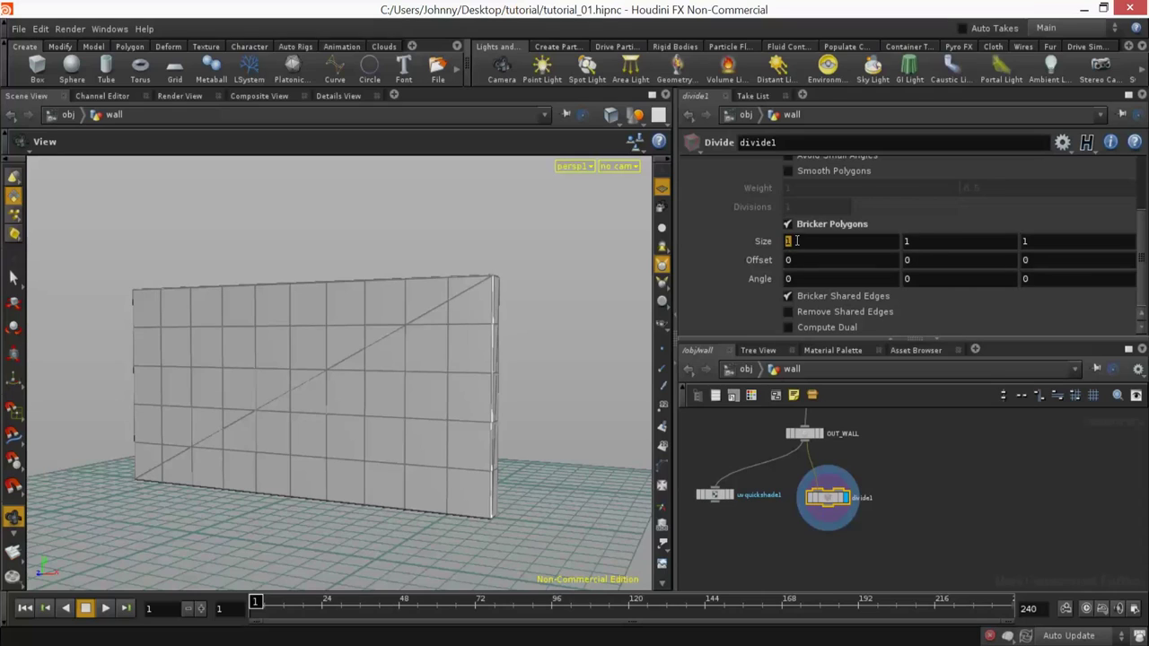
Step: Link the Y and Z brick sizes to the X size with the expression ch("sizex")
right_click(933, 245)
left_click(962, 286)
double_click(915, 240)
key("ctrl+c")
key("Tab")
key("ctrl+v")
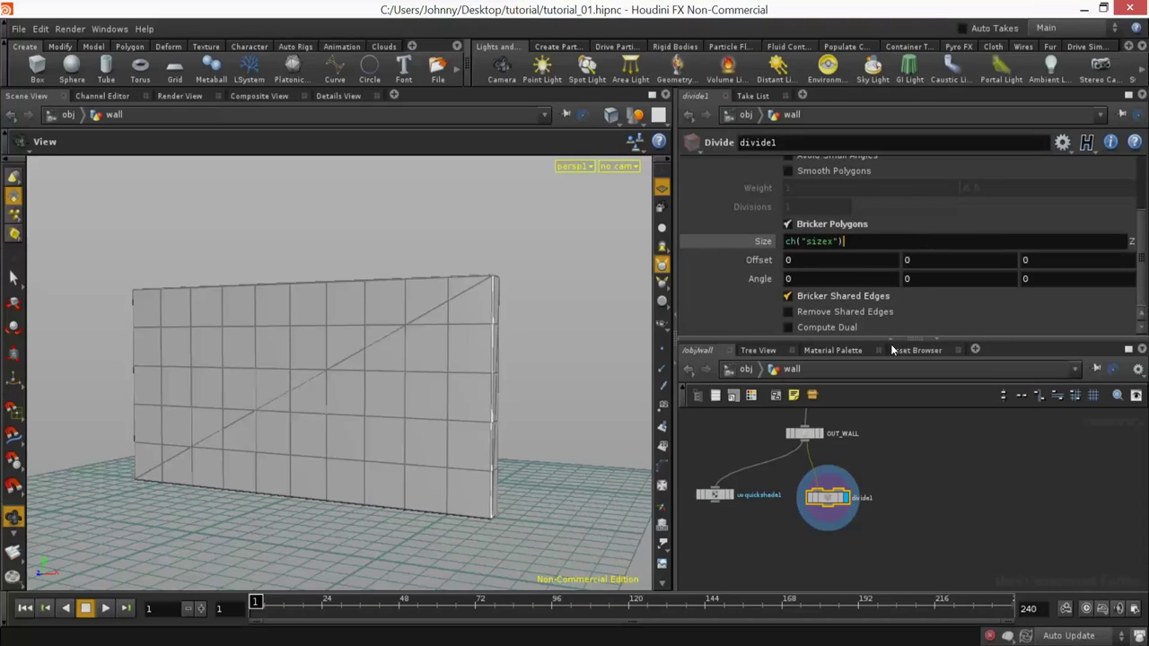
key("Return")
Step: Set the Divide node's brick size to 0.1
mouse_move(797, 244)
middle_mouse_down()
mouse_move(851, 249)
mouse_move(796, 247)
mouse_move(803, 270)
mouse_move(814, 241)
middle_mouse_up()
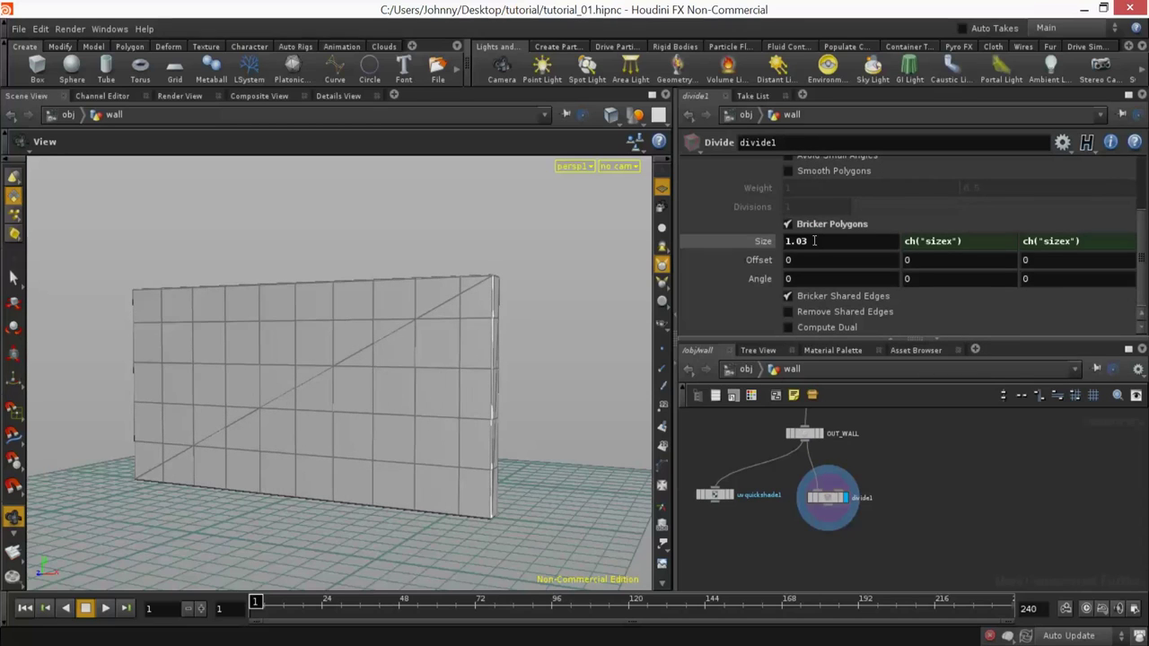
left_click(816, 240)
type("0.1")
key("Return")
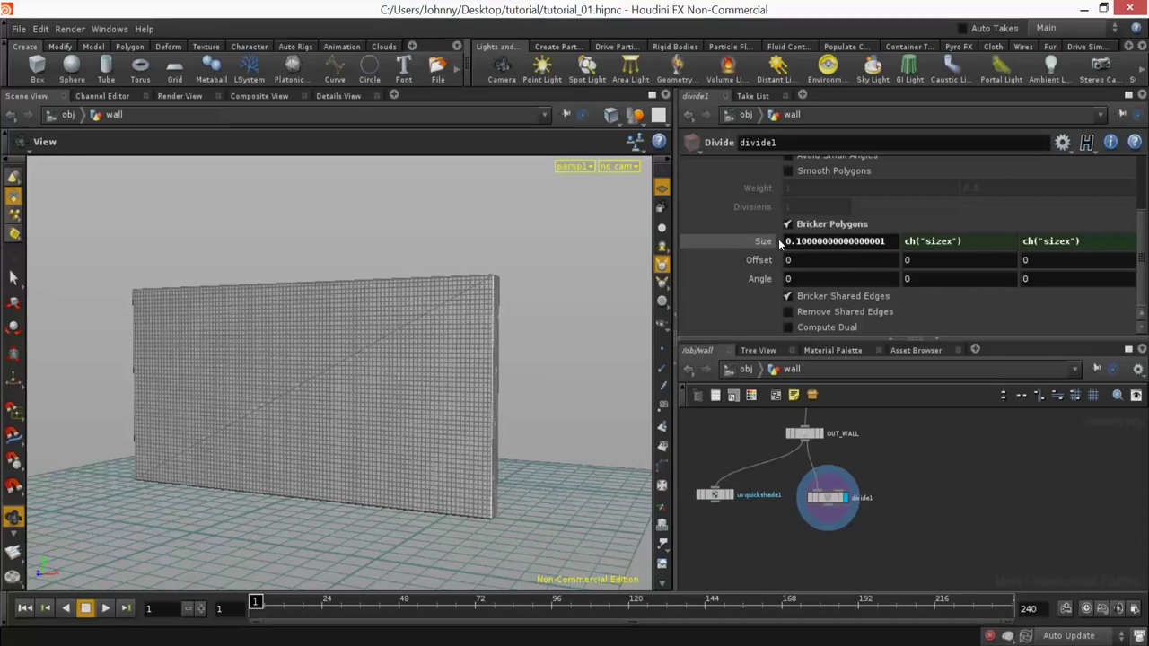
Step: Set the Divide node's brick size to 0.05 and check the denser grid on the wall
left_click(767, 240)
left_click(763, 242)
left_click_drag(797, 242, 968, 249)
type("0.0")
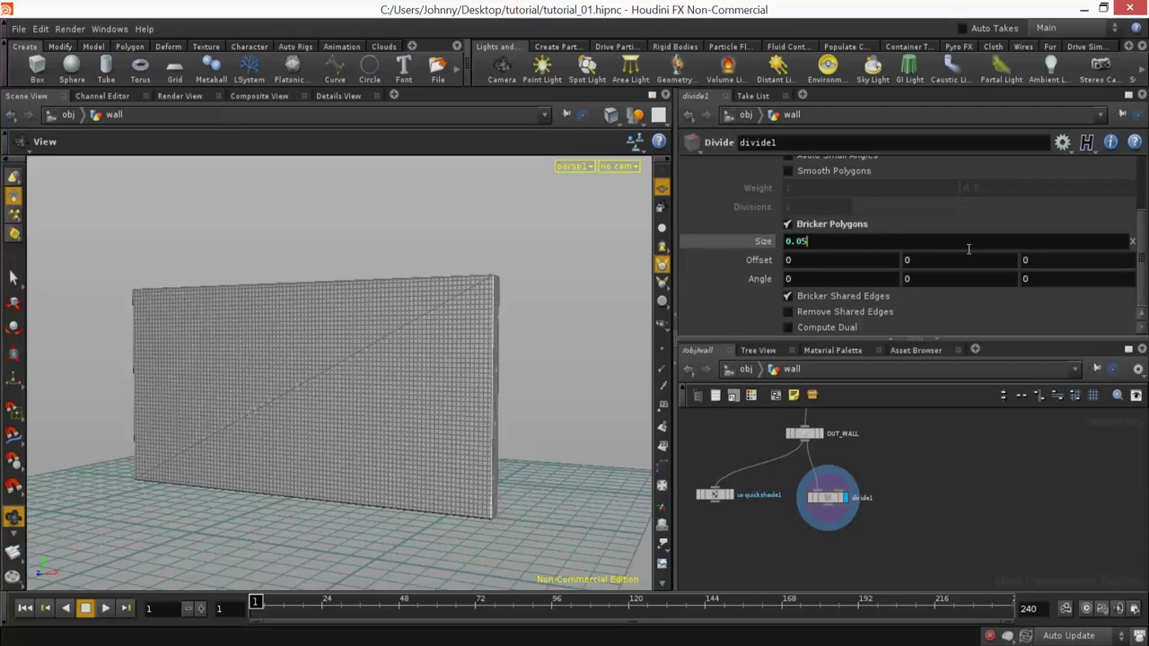
type("5")
key("Return")
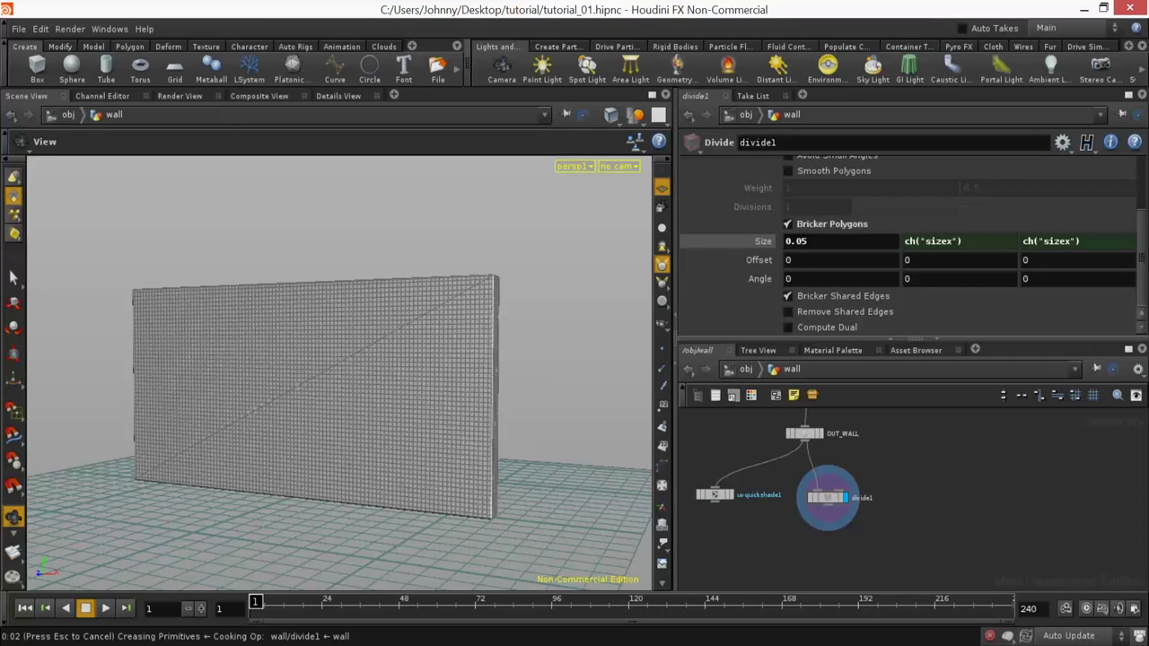
left_click_drag(365, 422, 456, 373)
left_click_drag(392, 433, 463, 422)
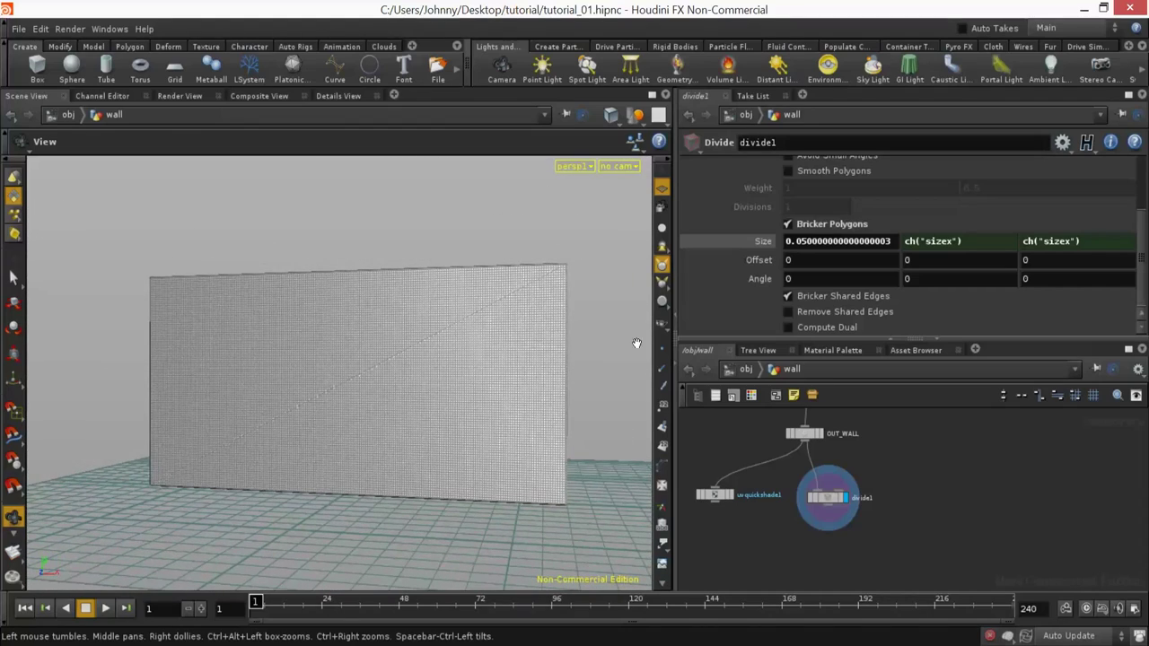
left_click(750, 239)
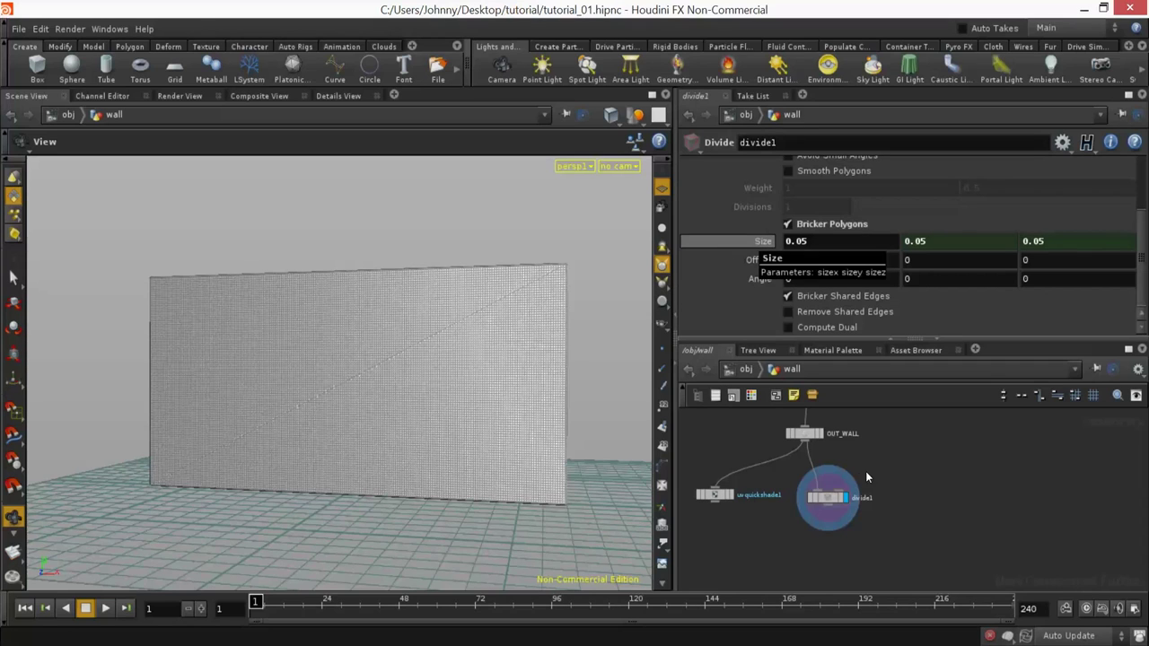
left_click_drag(538, 425, 616, 463)
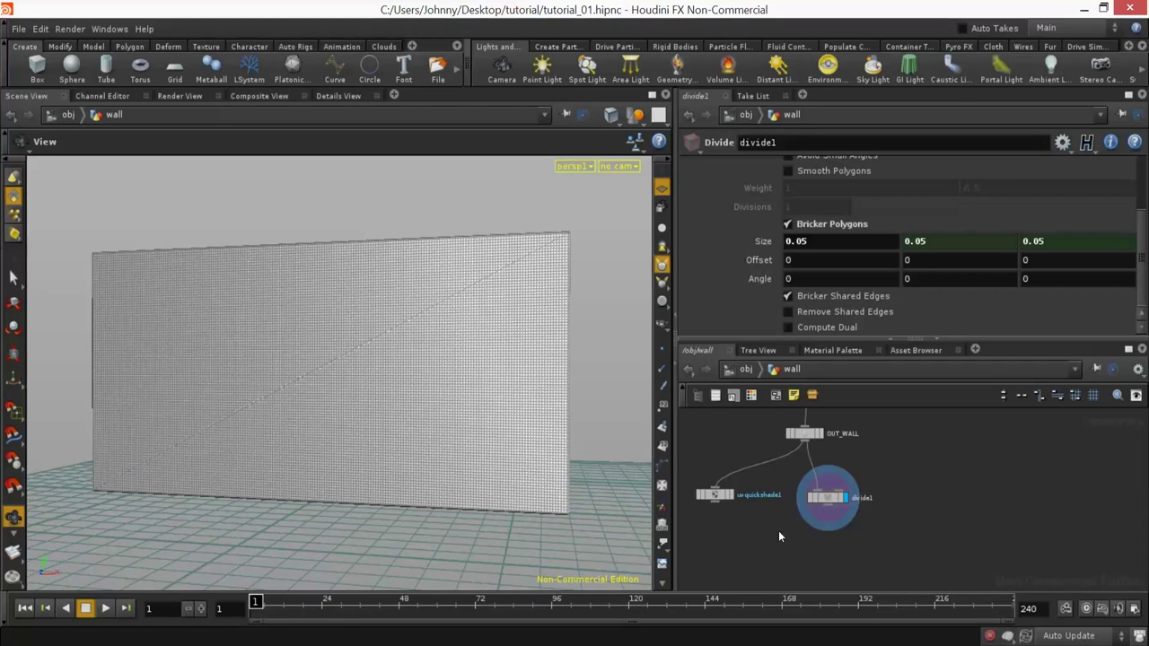
Step: Add a Paint node below divide1, connect it to divide1's output and display it
key("Tab")
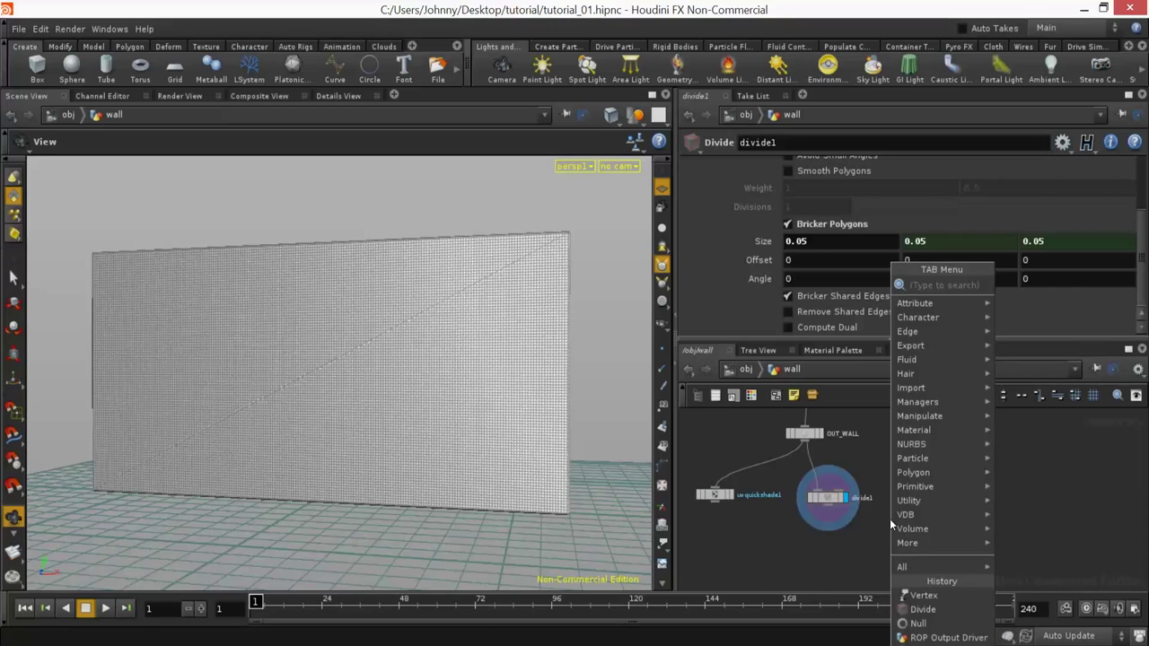
type("point")
key("Return")
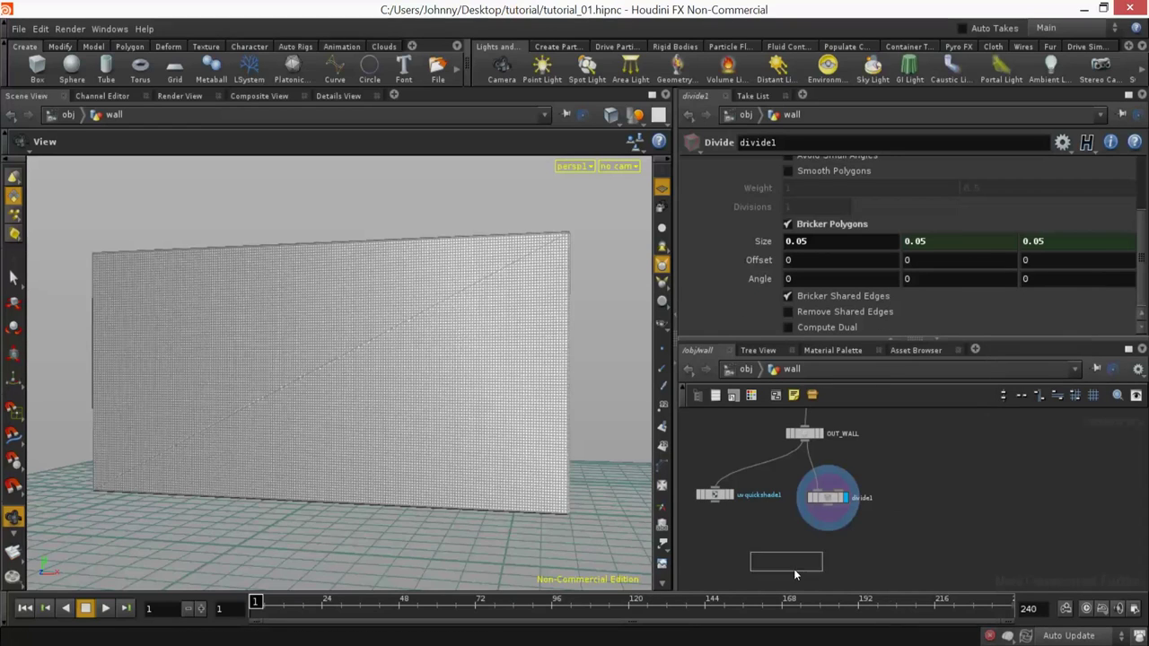
scroll(843, 557, "up", 2)
left_click(844, 557)
left_click_drag(844, 556, 848, 570)
left_click(848, 568)
mouse_move(520, 382)
left_mouse_down()
mouse_move(502, 390)
mouse_move(443, 349)
mouse_move(477, 380)
mouse_move(489, 339)
mouse_move(467, 351)
mouse_move(526, 379)
mouse_move(498, 313)
mouse_move(551, 331)
mouse_move(509, 328)
mouse_move(555, 321)
mouse_move(443, 336)
left_mouse_up()
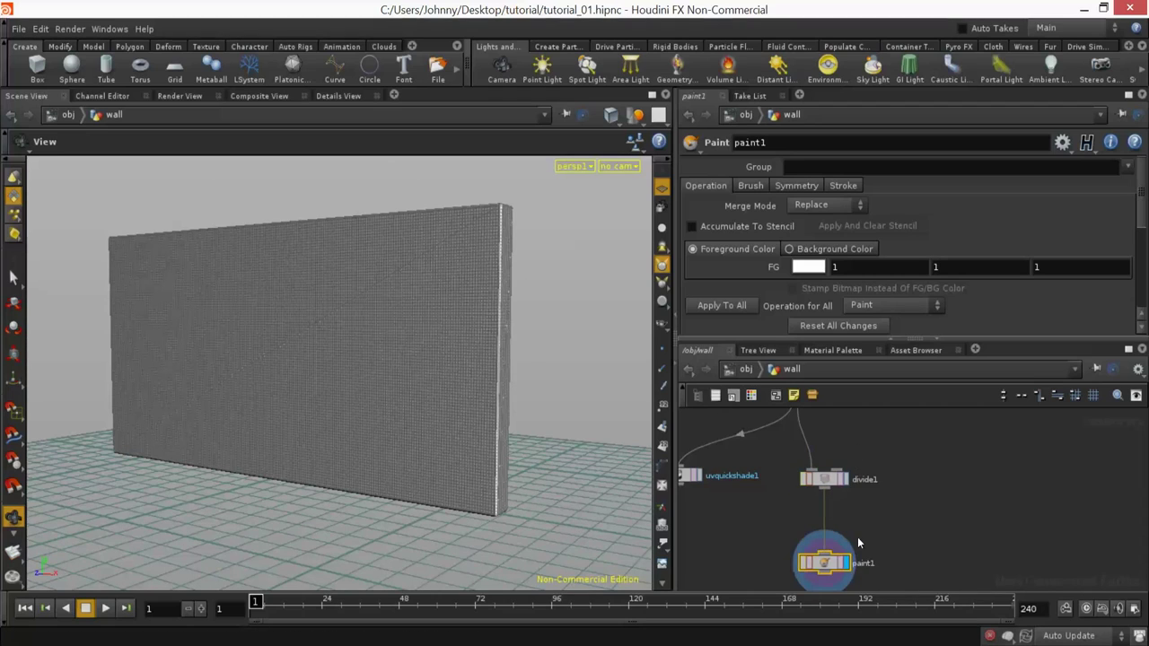
Step: Compare the point attributes of paint1 and divide1 in the details spreadsheet, checking for the Cd color values
left_click(343, 95)
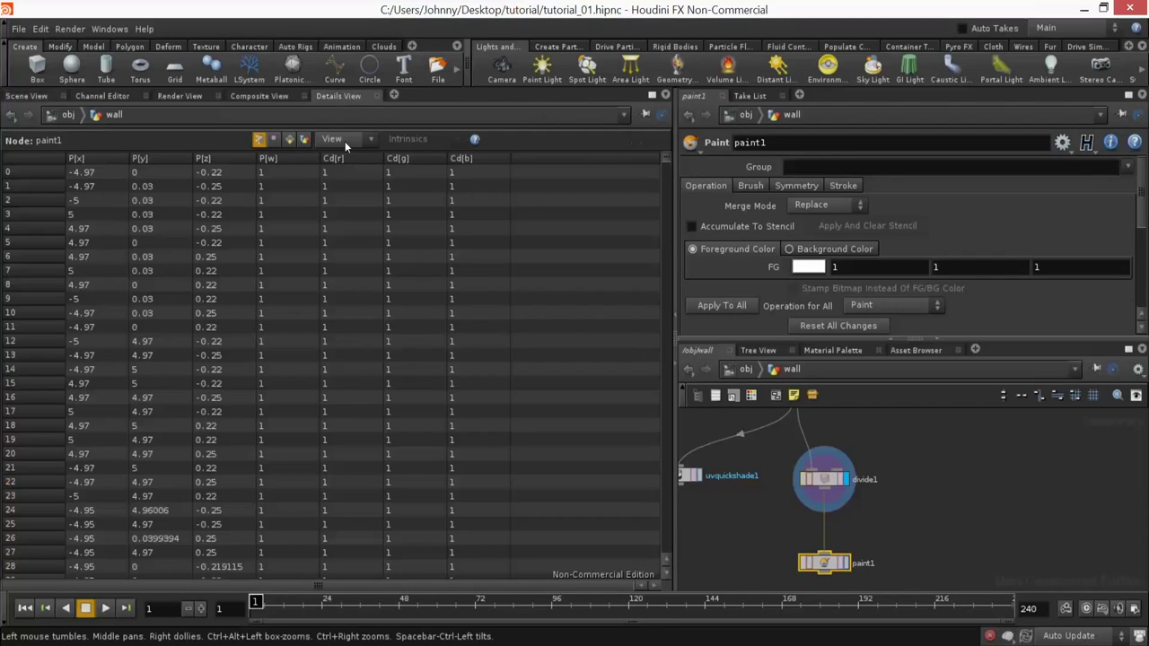
left_click(394, 95)
mouse_move(436, 122)
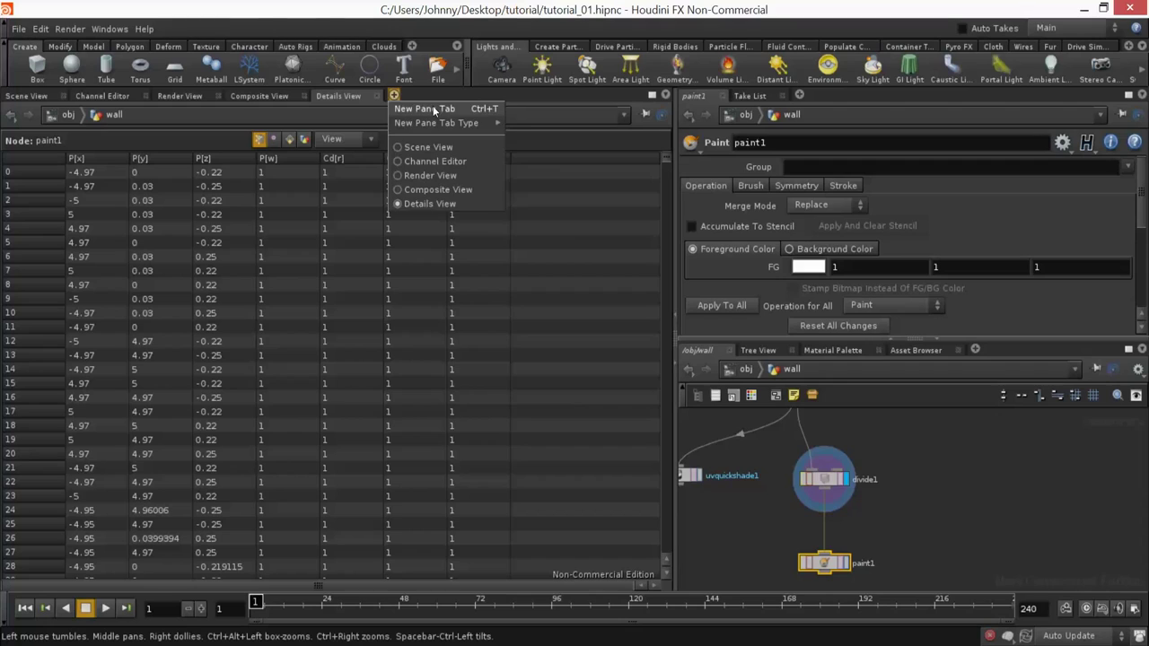
left_click(318, 143)
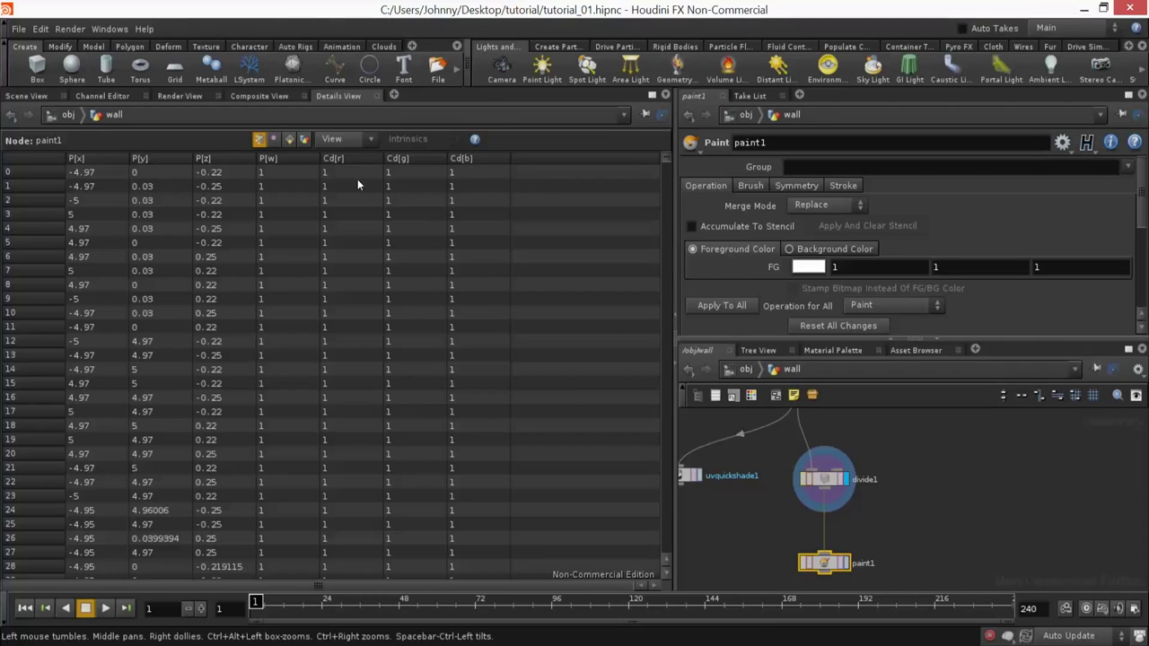
middle_click_drag(911, 448, 913, 485)
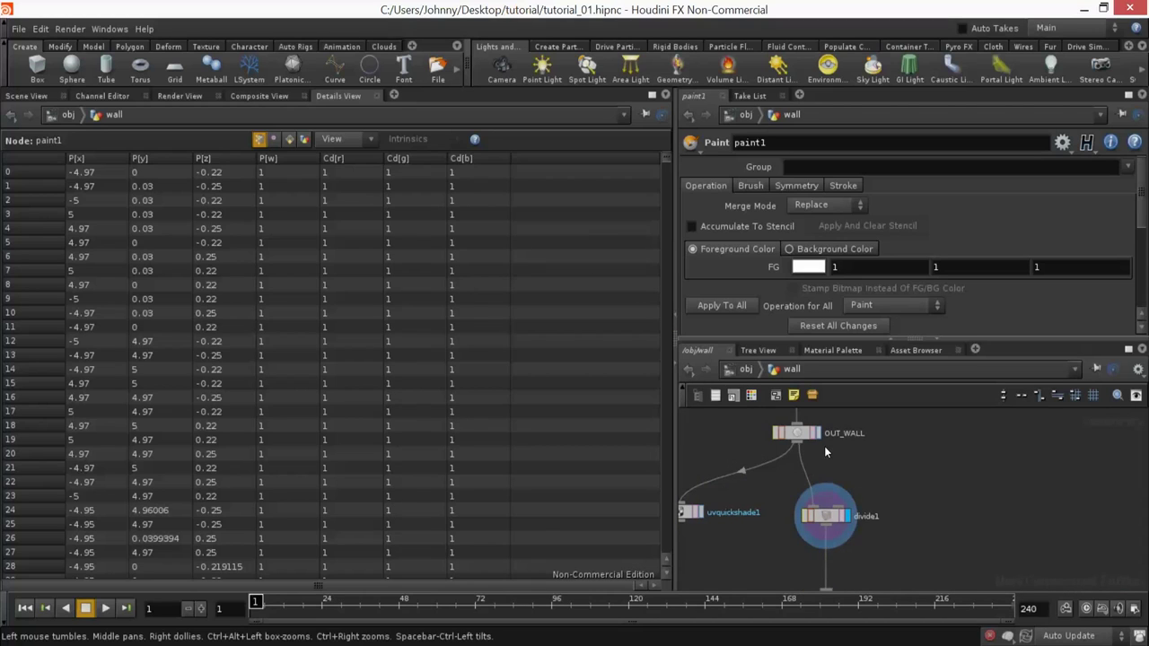
left_click(808, 432)
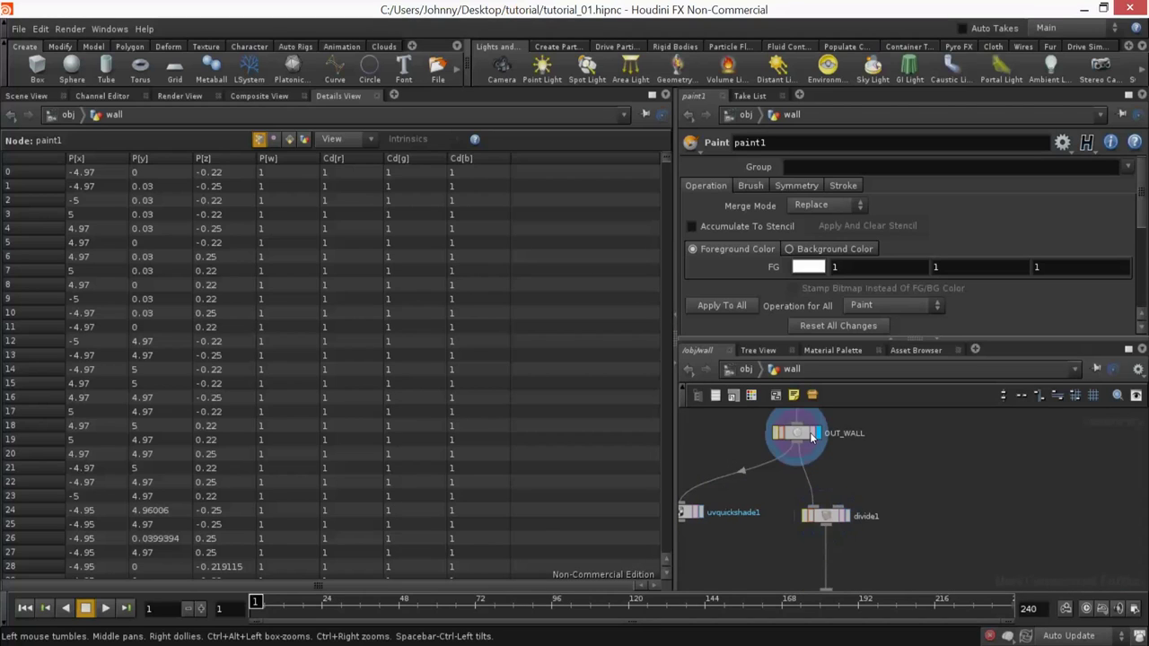
left_click(831, 523)
middle_click_drag(794, 514, 801, 458)
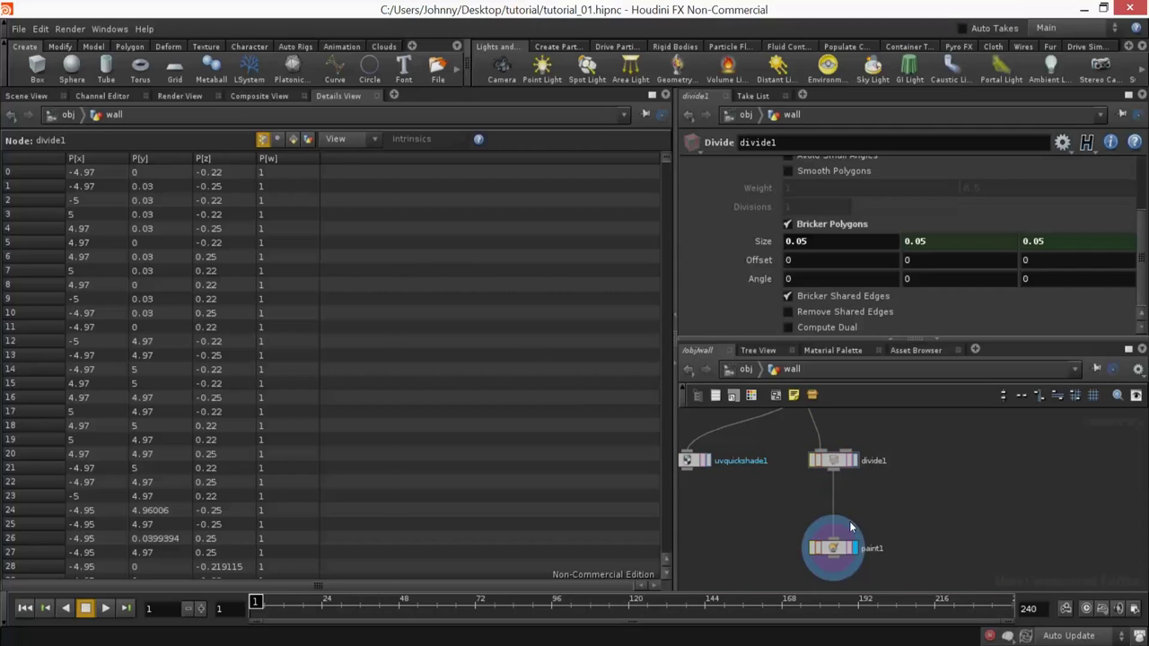
left_click_drag(890, 592, 889, 590)
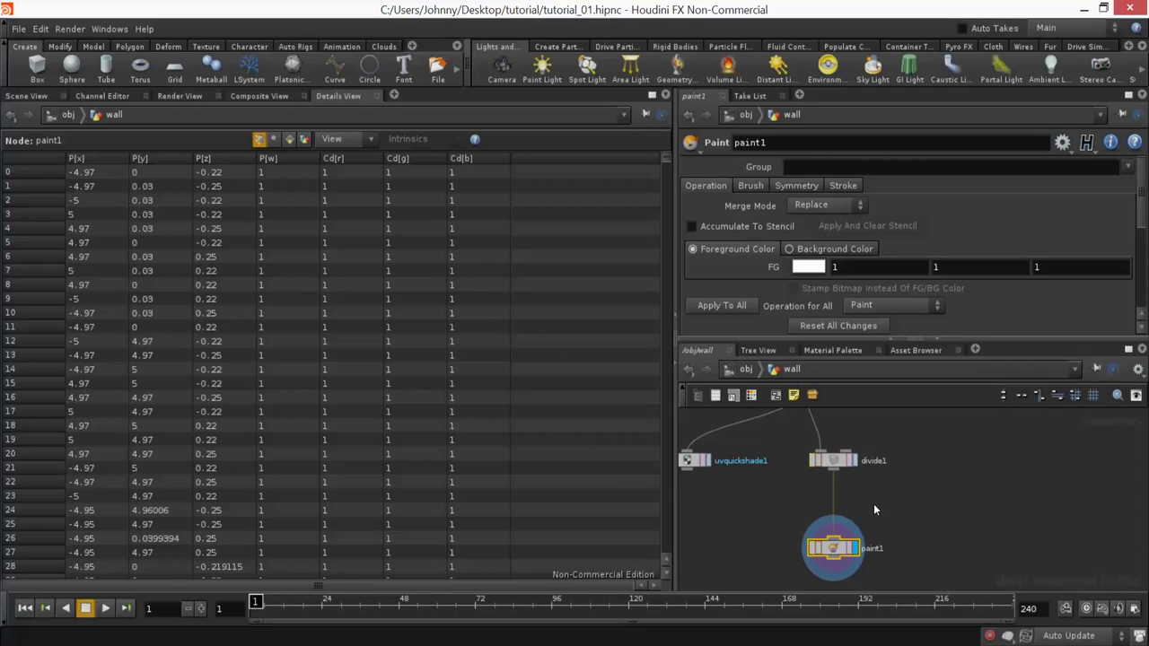
Step: Insert a Color node between divide1 and paint1
left_click(852, 460)
key("Tab")
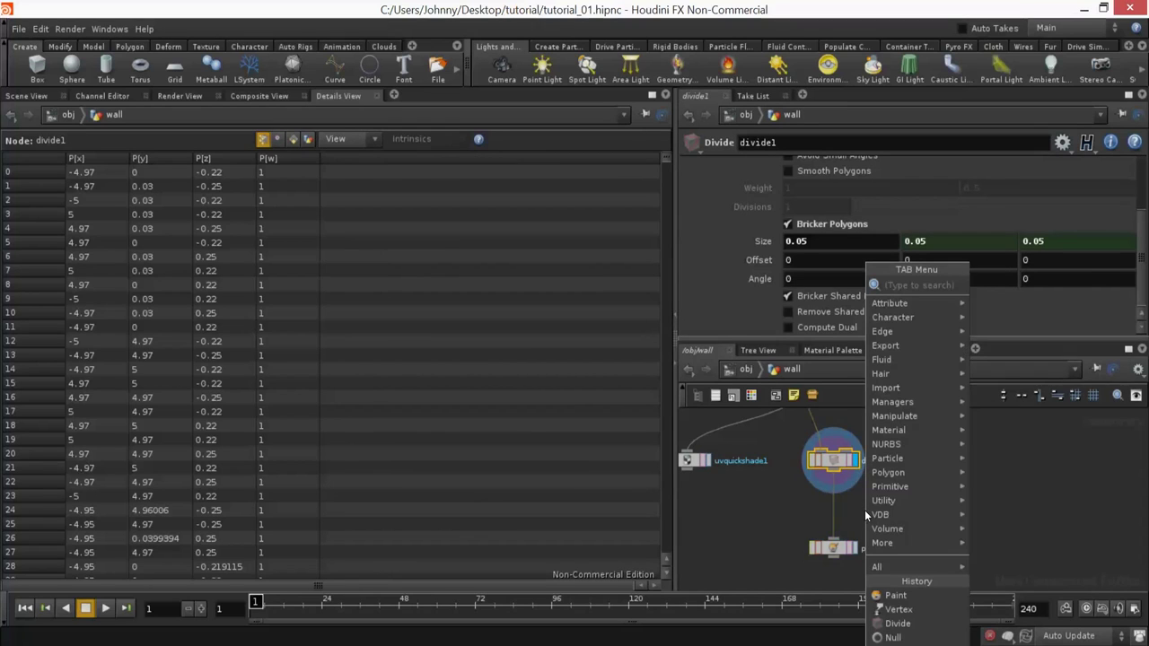
type("Color")
left_click(990, 284)
left_click(829, 504)
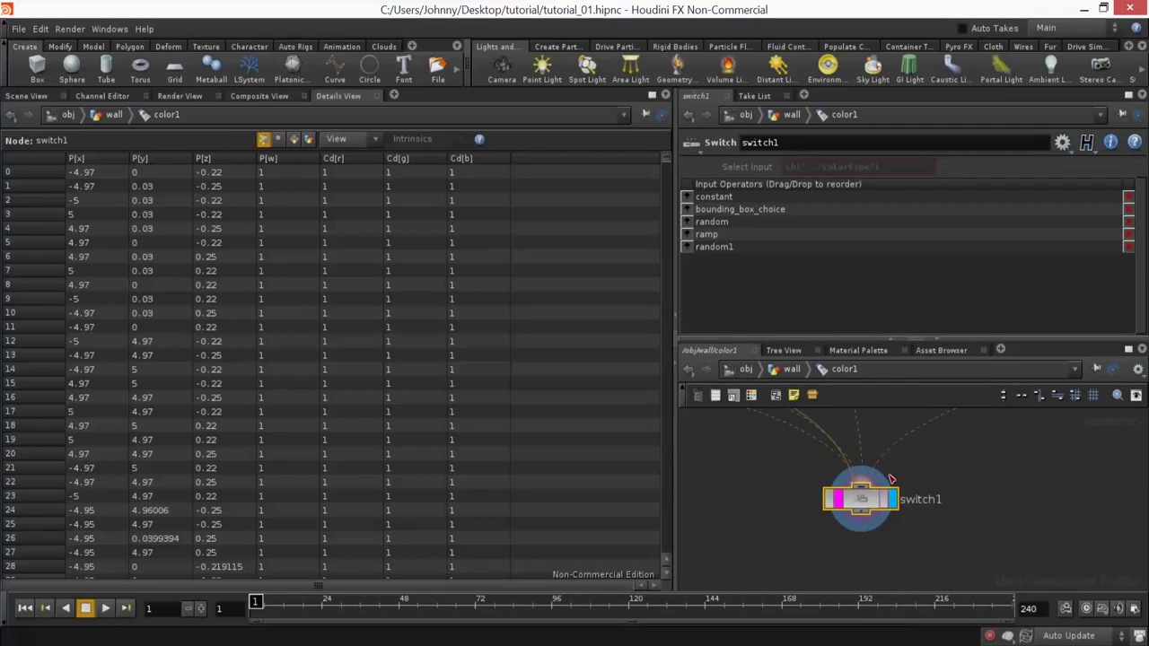
left_click(853, 505)
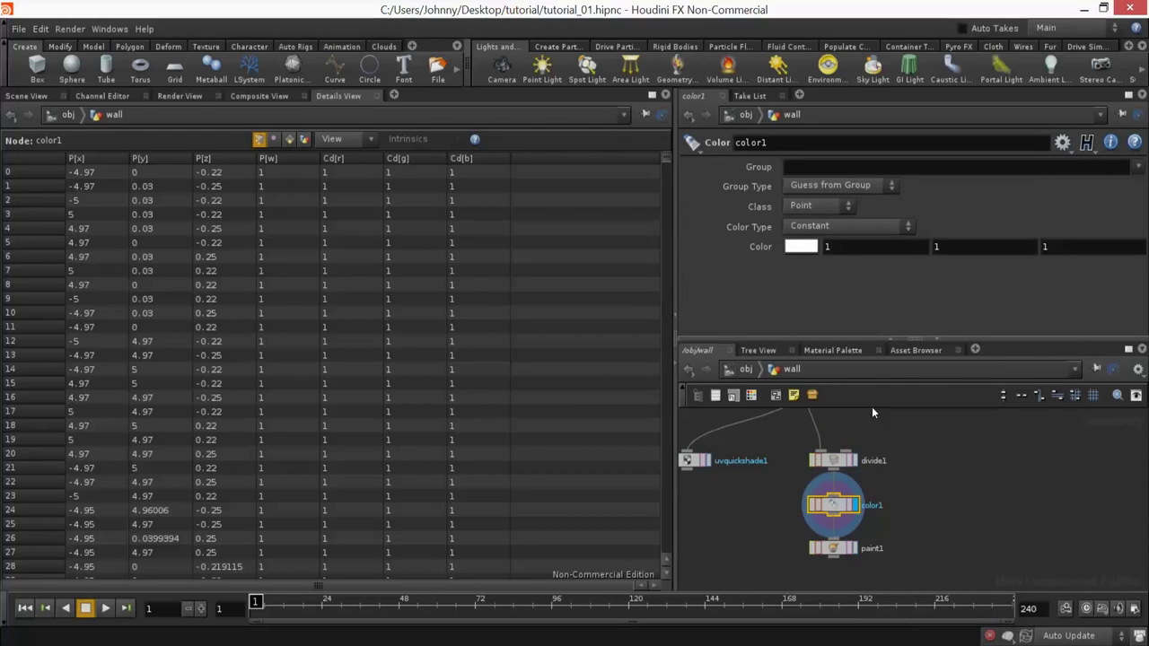
Step: Set the Color node's constant color to black (0, 0, 0)
type("0")
key("Tab")
type("0")
key("Tab")
type("0")
key("Return")
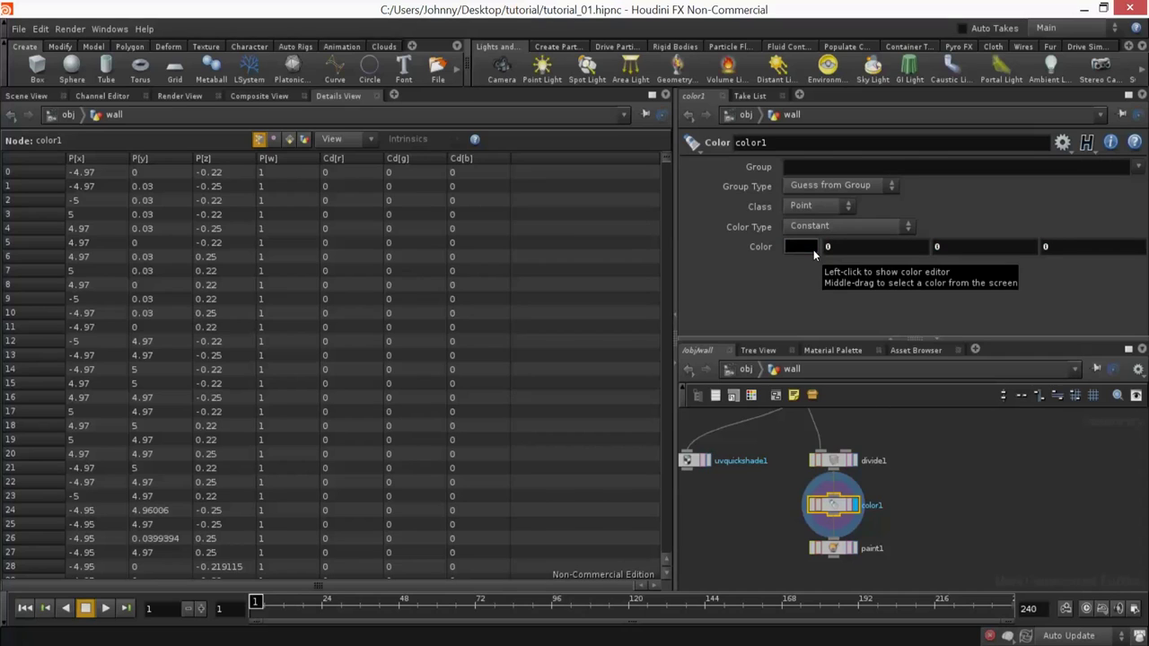
Step: Display paint1 in the 3D scene and set its foreground color to red (1, 0, 0)
left_click(858, 548)
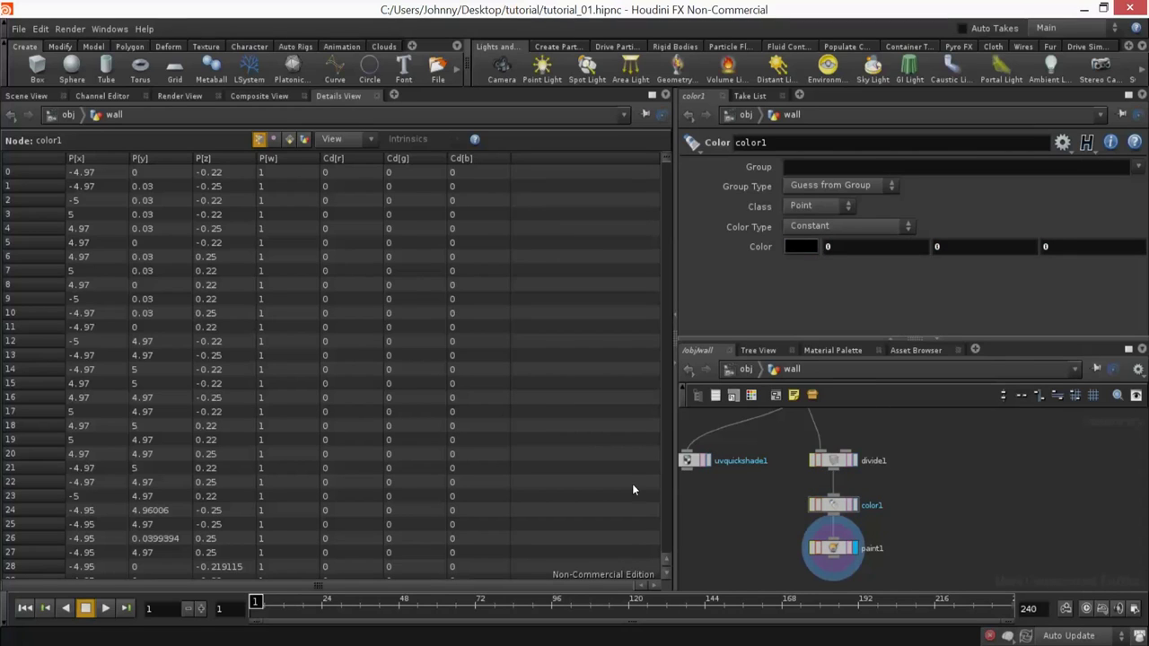
left_click(50, 97)
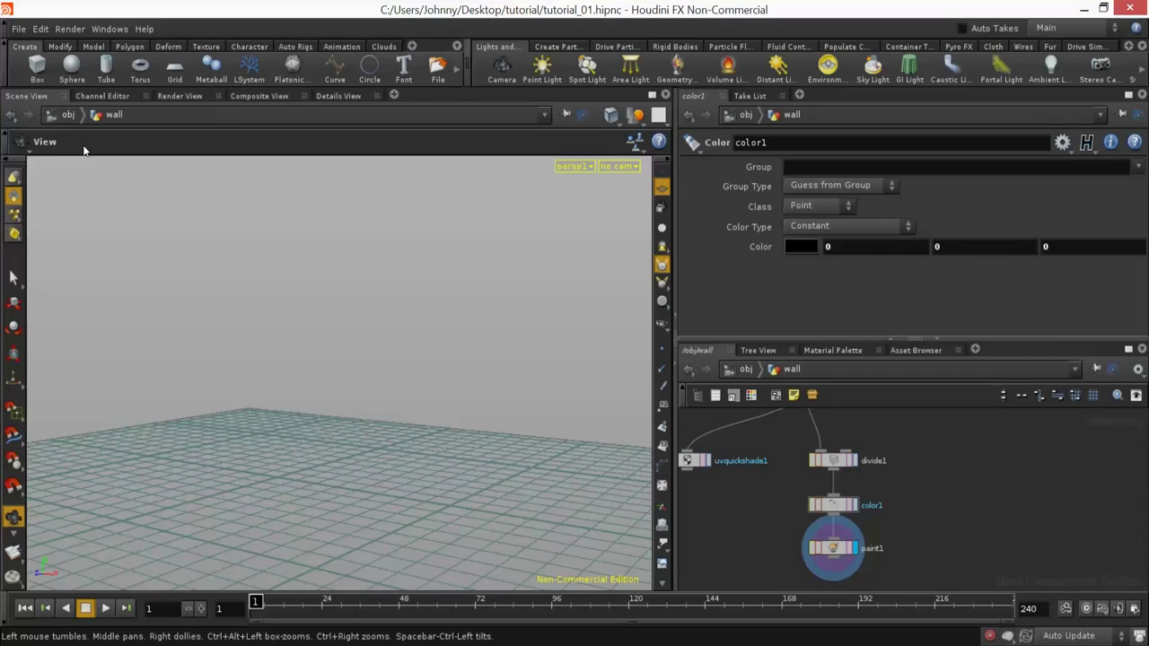
middle_click_drag(912, 563, 918, 513)
left_click(844, 494)
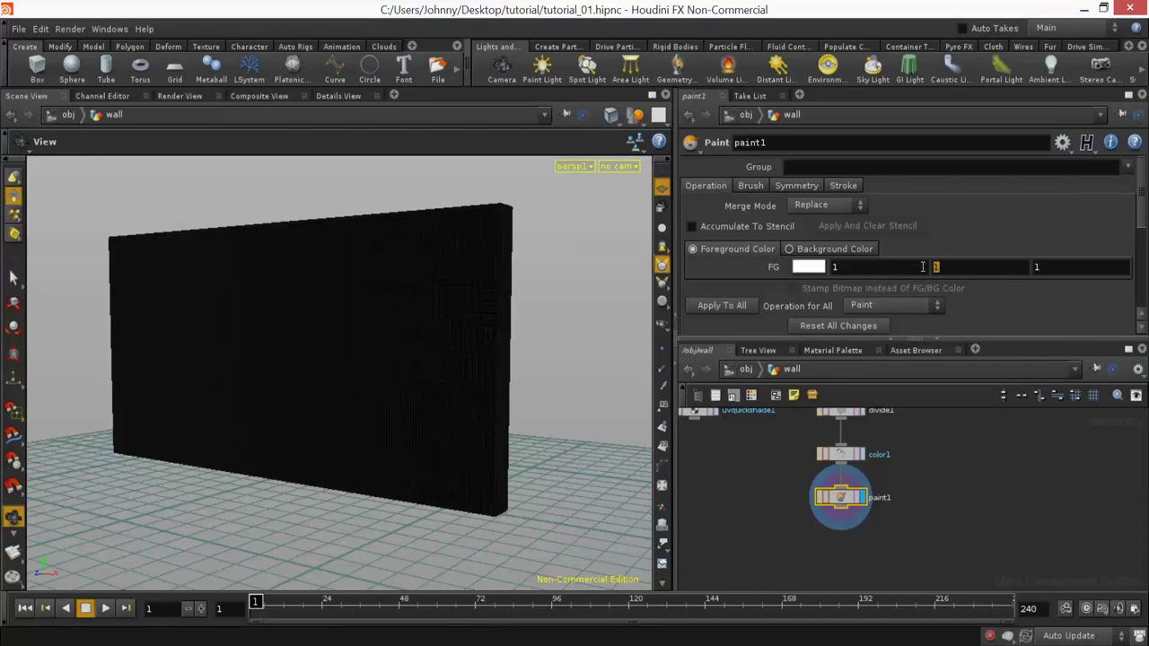
type("0")
key("Tab")
type("0")
key("Return")
Step: Set the paint brush radius to about 0.11 and paint a jagged red crack line across the wall's front face
mouse_move(551, 403)
left_mouse_down()
mouse_move(507, 474)
mouse_move(474, 415)
left_mouse_up()
key("Return")
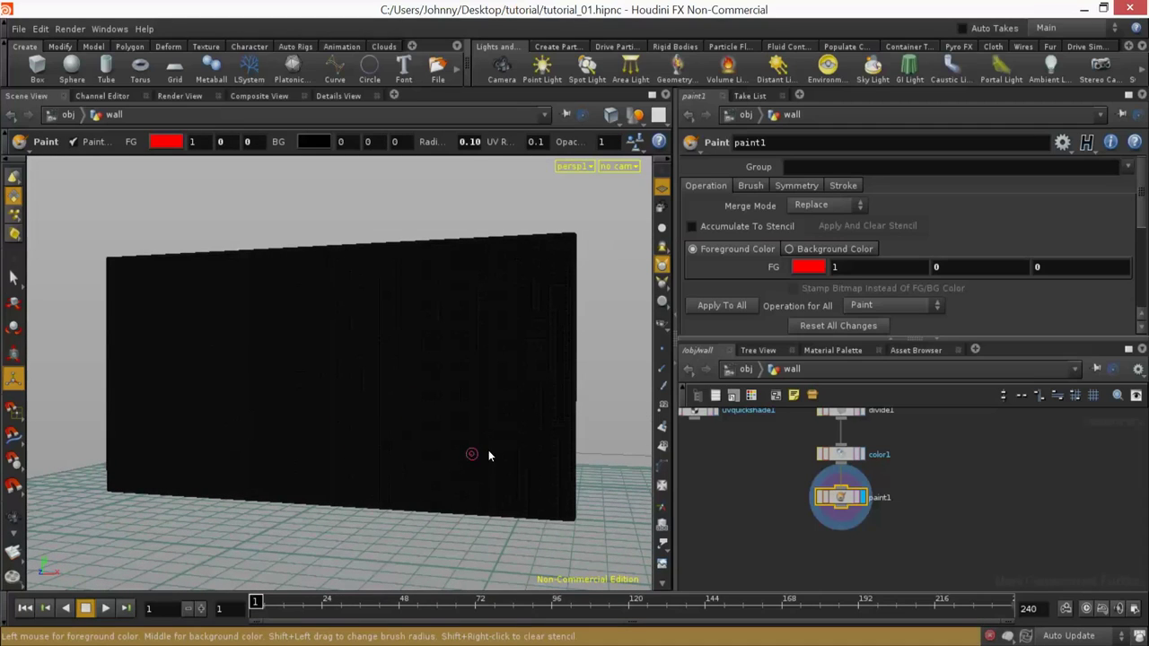
mouse_move(509, 454)
left_mouse_down("shift")
mouse_move(526, 452)
mouse_move(494, 458)
left_mouse_up("shift")
key("Escape")
mouse_move(411, 389)
left_mouse_down()
mouse_move(485, 469)
mouse_move(546, 456)
mouse_move(523, 479)
mouse_move(438, 495)
left_mouse_up()
key("Return")
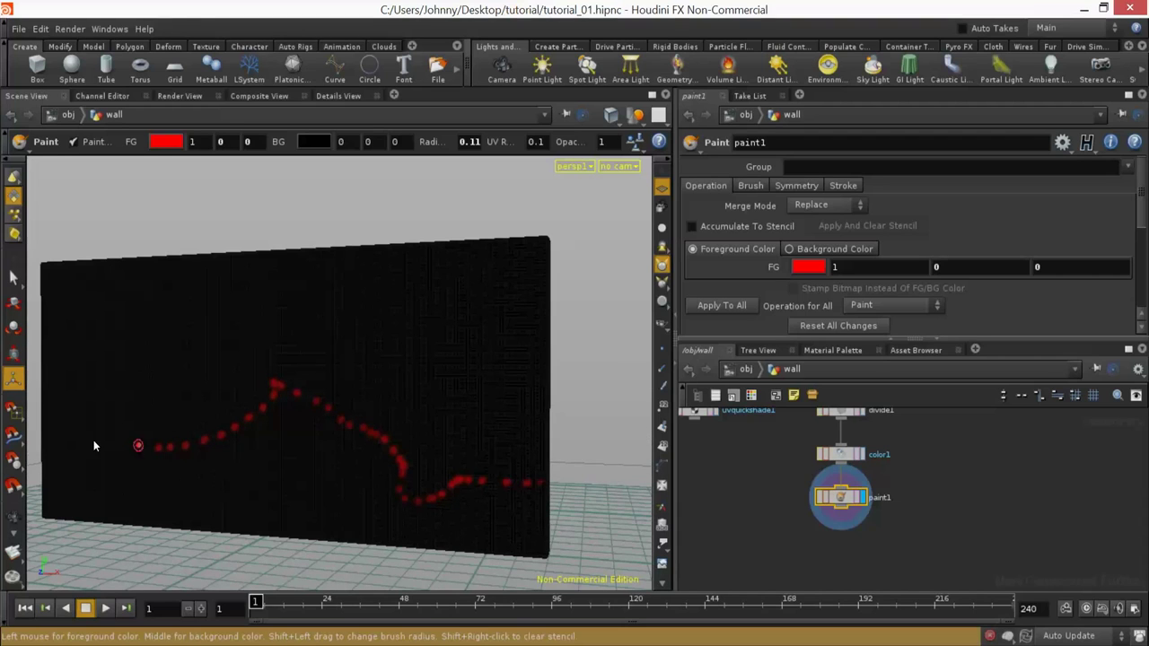
Step: Extend the red crack line along the front face toward the wall's end, undoing stray brush strokes
key("Escape")
mouse_move(348, 448)
left_mouse_down()
mouse_move(326, 403)
mouse_move(526, 427)
mouse_move(419, 433)
mouse_move(380, 459)
mouse_move(430, 459)
mouse_move(328, 443)
mouse_move(495, 451)
left_mouse_up()
key("Return")
mouse_move(370, 426)
left_mouse_down()
mouse_move(463, 489)
mouse_move(396, 455)
mouse_move(384, 472)
mouse_move(438, 458)
mouse_move(411, 460)
left_mouse_up()
key("ctrl+z")
mouse_move(547, 402)
left_mouse_down()
mouse_move(467, 440)
mouse_move(405, 410)
left_mouse_up()
key("ctrl+z")
key("ctrl+z")
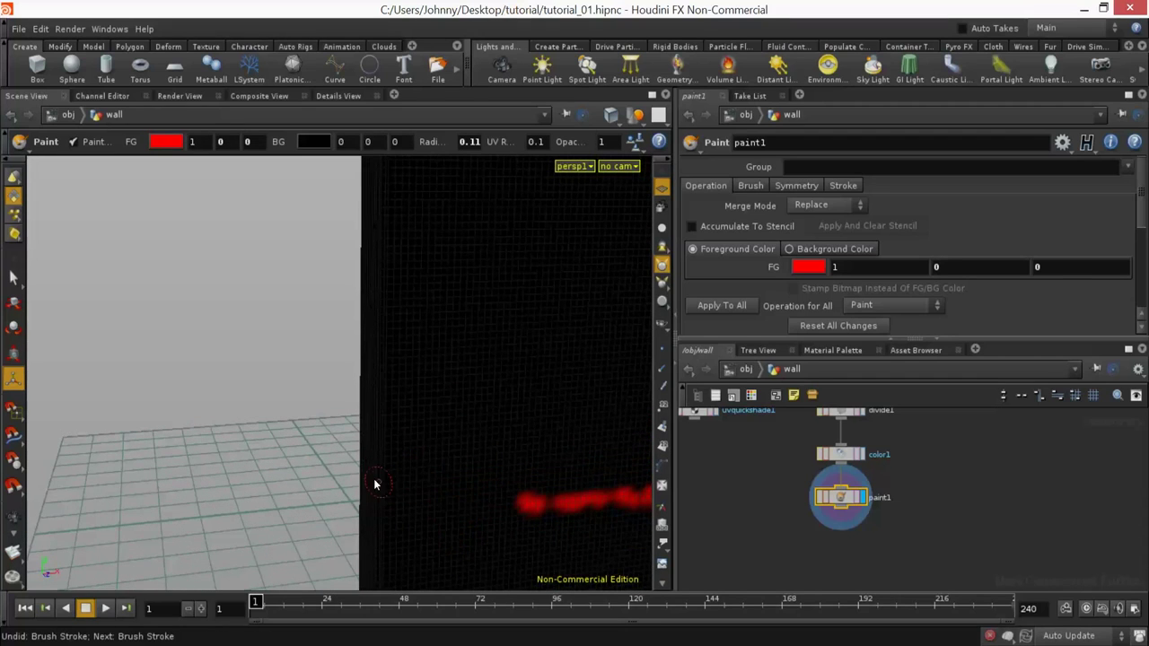
mouse_move(393, 489)
left_mouse_down()
mouse_move(518, 506)
mouse_move(377, 483)
left_mouse_up()
key("ctrl+z")
mouse_move(492, 495)
left_mouse_down()
mouse_move(394, 462)
mouse_move(459, 458)
mouse_move(433, 454)
left_mouse_up()
Step: Enlarge the brush radius to about 0.24 and paint the crack line up to the wall's end edge
key("Escape")
mouse_move(575, 417)
left_mouse_down()
mouse_move(469, 389)
mouse_move(346, 451)
left_mouse_up()
key("Return")
key("ctrl+z")
right_click_drag(338, 439, 379, 447, "alt")
middle_click_drag(379, 447, 433, 465, "alt")
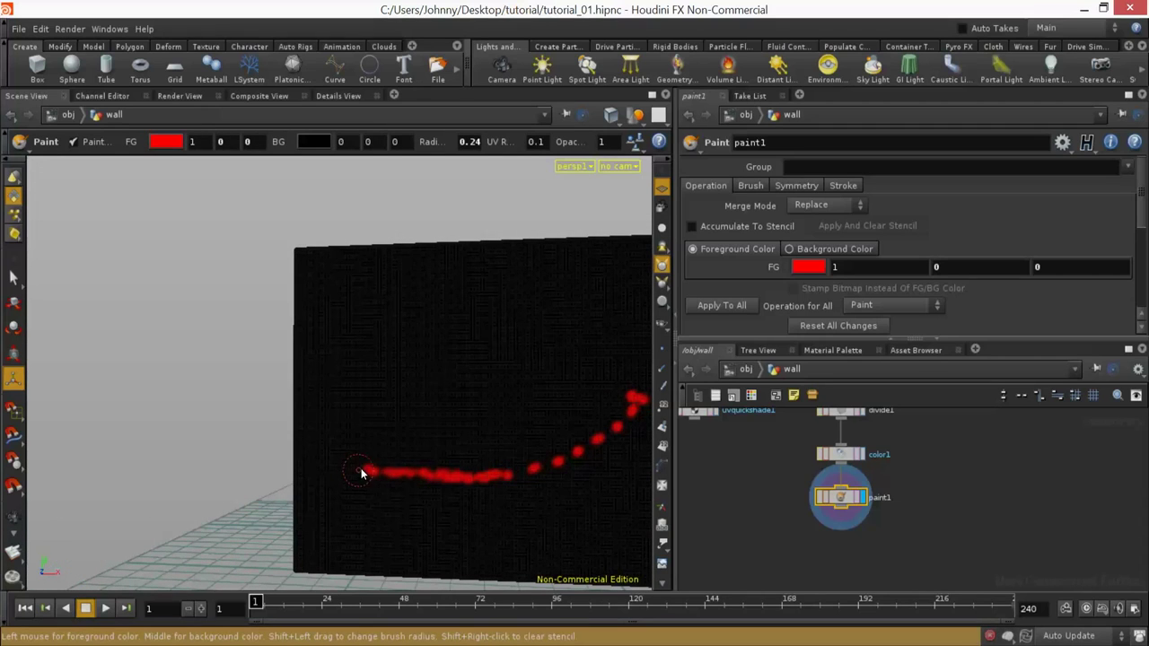
key("Escape")
mouse_move(296, 520)
left_mouse_down()
mouse_move(431, 415)
mouse_move(548, 447)
mouse_move(385, 436)
mouse_move(365, 458)
left_mouse_up()
key("Return")
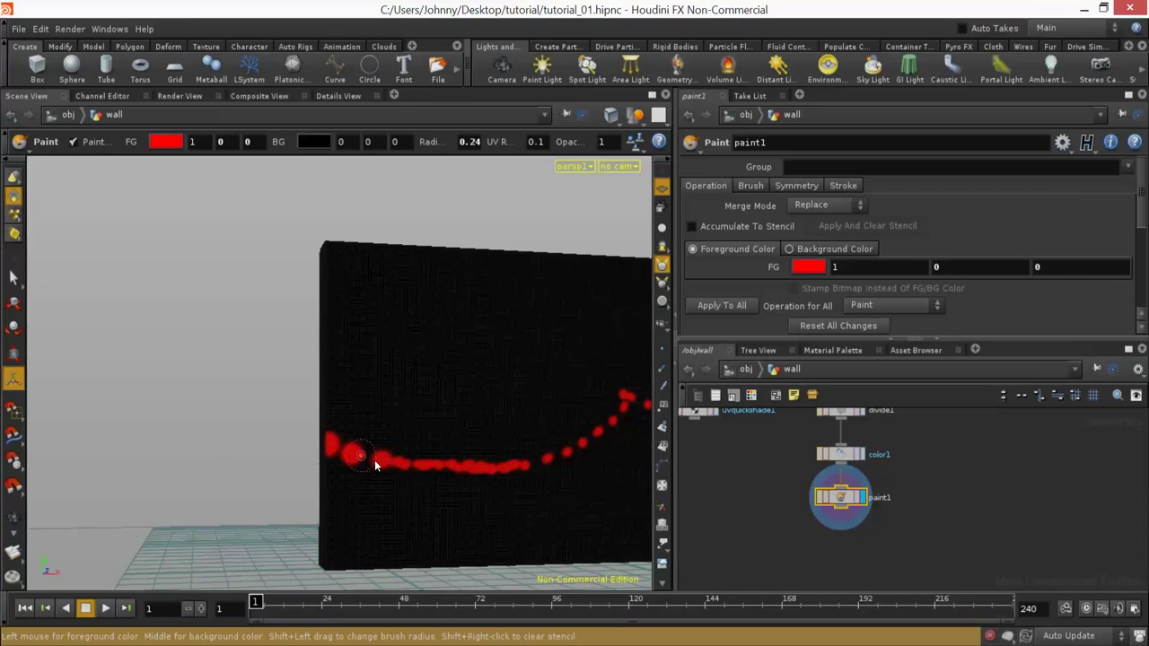
Step: Paint extra red dabs along the crack line around its central peak and down the adjoining slope to thicken it
key("Escape")
mouse_move(589, 441)
left_mouse_down()
mouse_move(299, 418)
mouse_move(305, 455)
left_mouse_up()
key("Return")
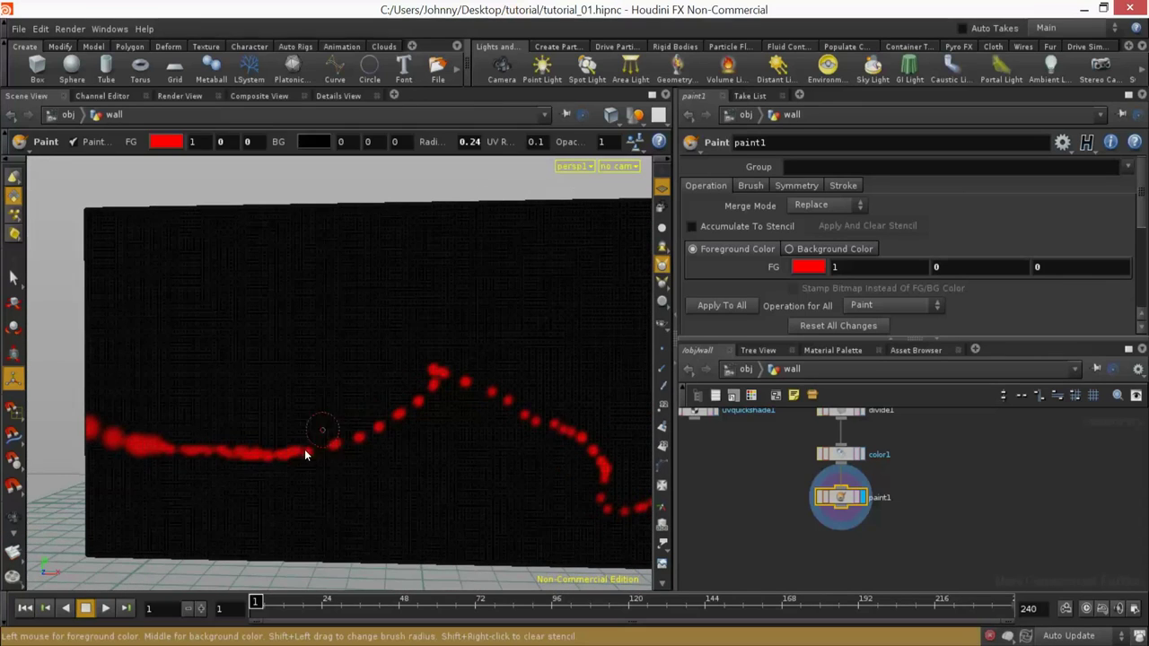
key("Escape")
mouse_move(575, 403)
left_mouse_down()
mouse_move(367, 389)
mouse_move(431, 423)
mouse_move(370, 363)
left_mouse_up()
key("Return")
left_click_drag(226, 309, 380, 386)
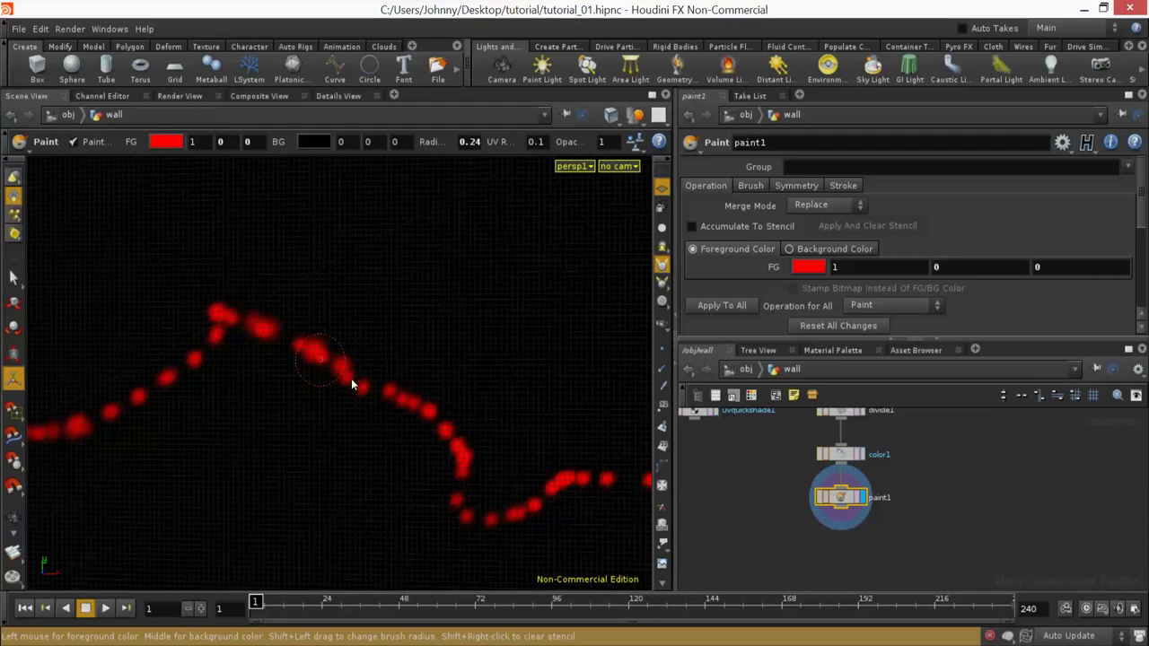
right_click_drag(352, 385, 412, 452, "alt")
middle_click_drag(412, 451, 315, 416, "alt")
mouse_move(315, 415)
left_mouse_down("alt")
mouse_move(367, 425)
mouse_move(384, 460)
mouse_move(467, 456)
mouse_move(482, 472)
left_mouse_up("alt")
key("Return")
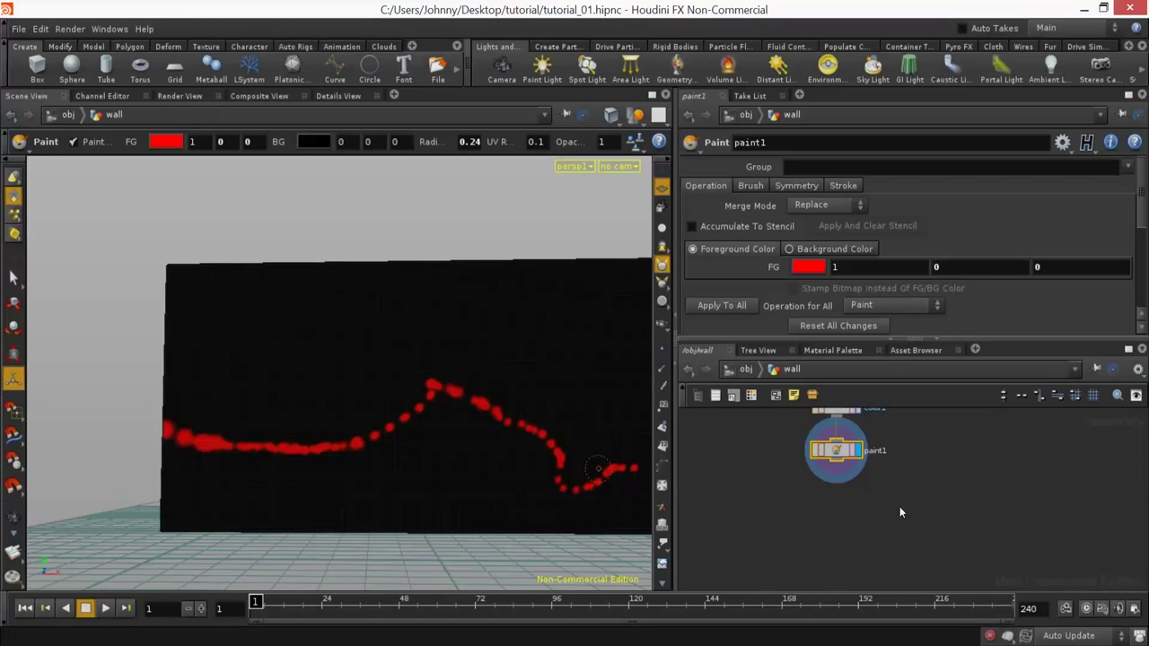
Step: Append a Group node below paint1 and place it in the network as the displayed node
key("Tab")
mouse_move(909, 445)
type("gr")
left_click(1042, 296)
left_click(843, 507)
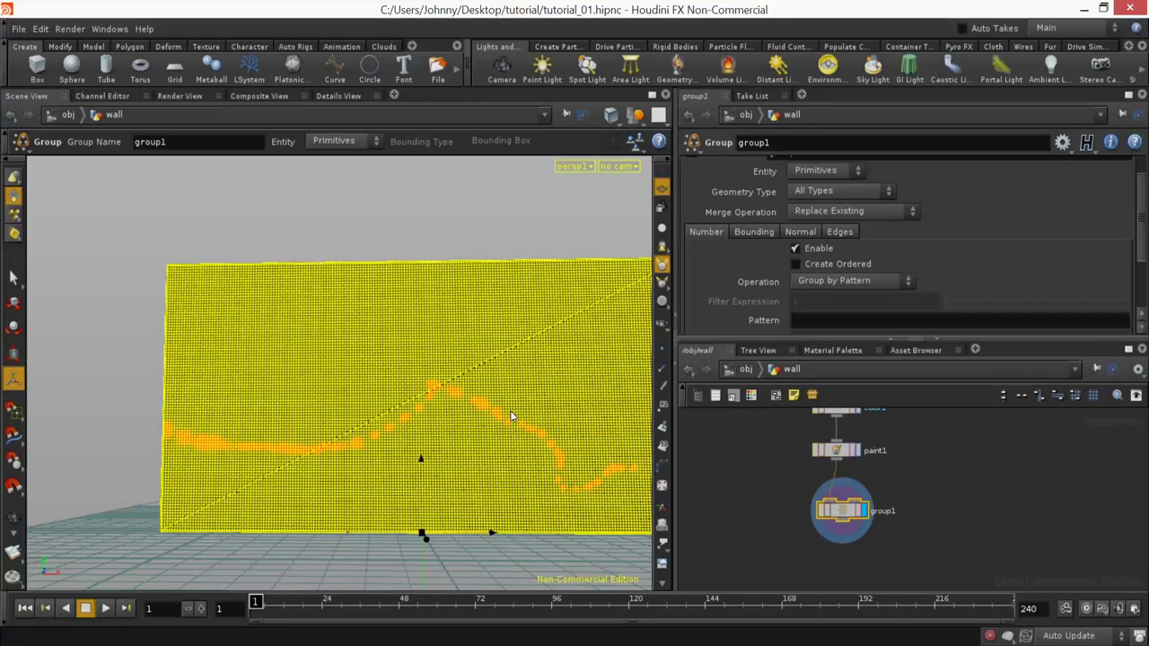
Step: Set the entity of group1 to Points
key("Escape")
left_click_drag(529, 403, 395, 422)
scroll(1101, 244, "up", 2)
left_click(819, 205)
left_click(797, 235)
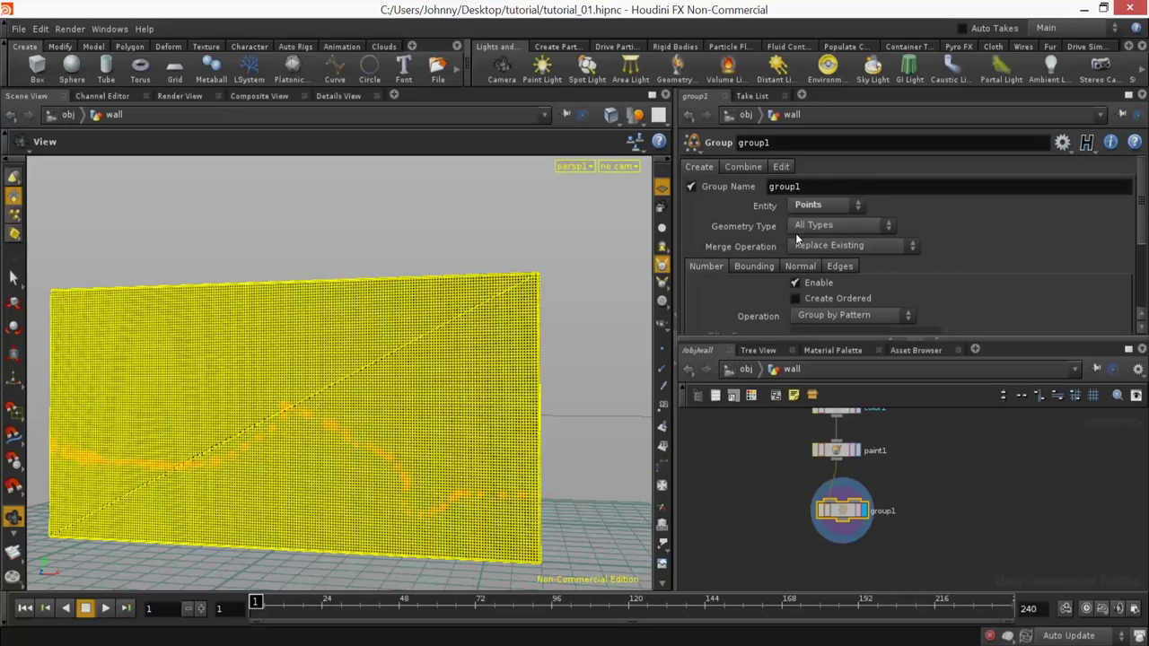
left_click_drag(449, 397, 475, 354)
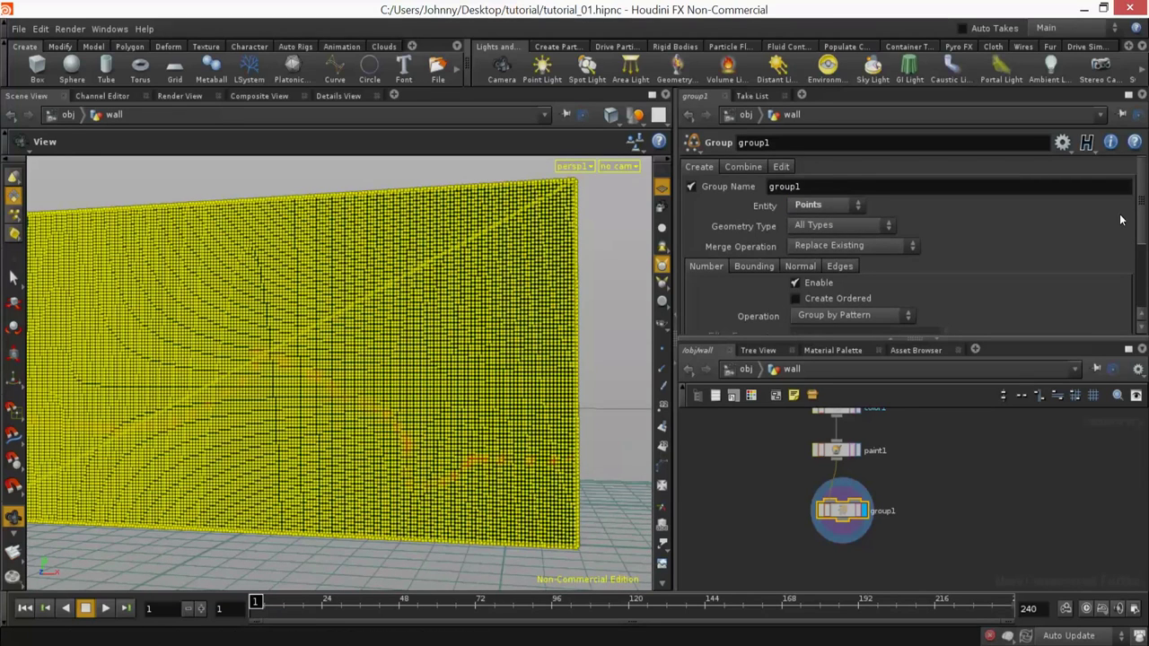
Step: Switch group1 to Group by Expression and enter the filter expression CR > 0.5
scroll(1120, 229, "down", 2)
left_click(848, 262)
left_click(844, 302)
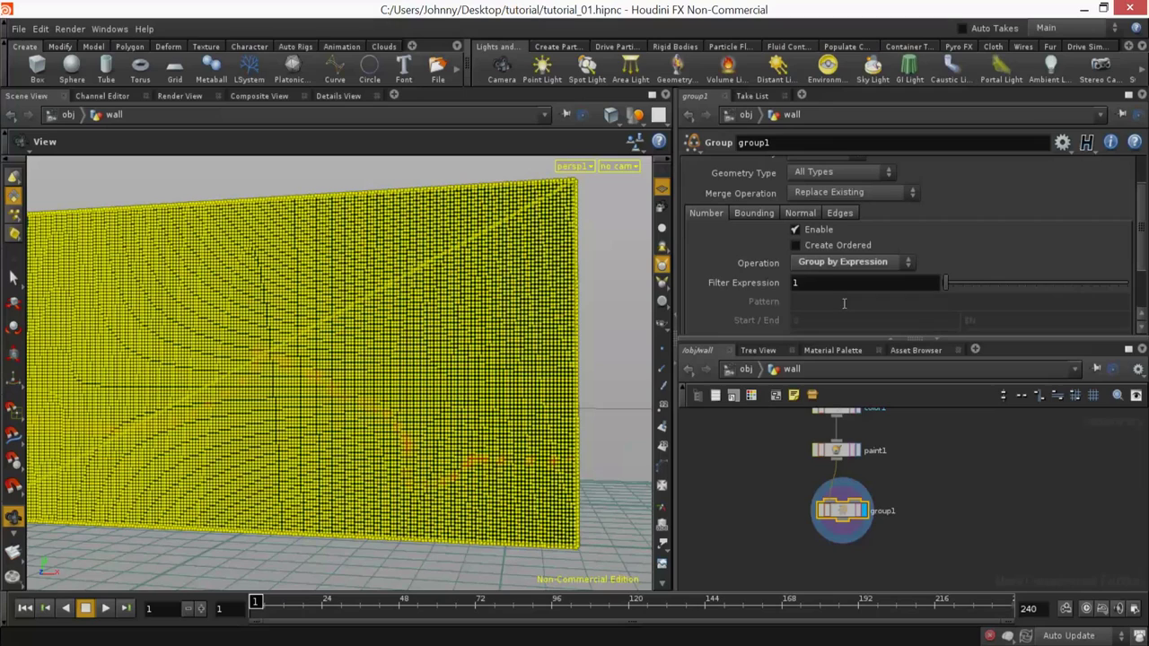
type("CR > 0.5")
key("Return")
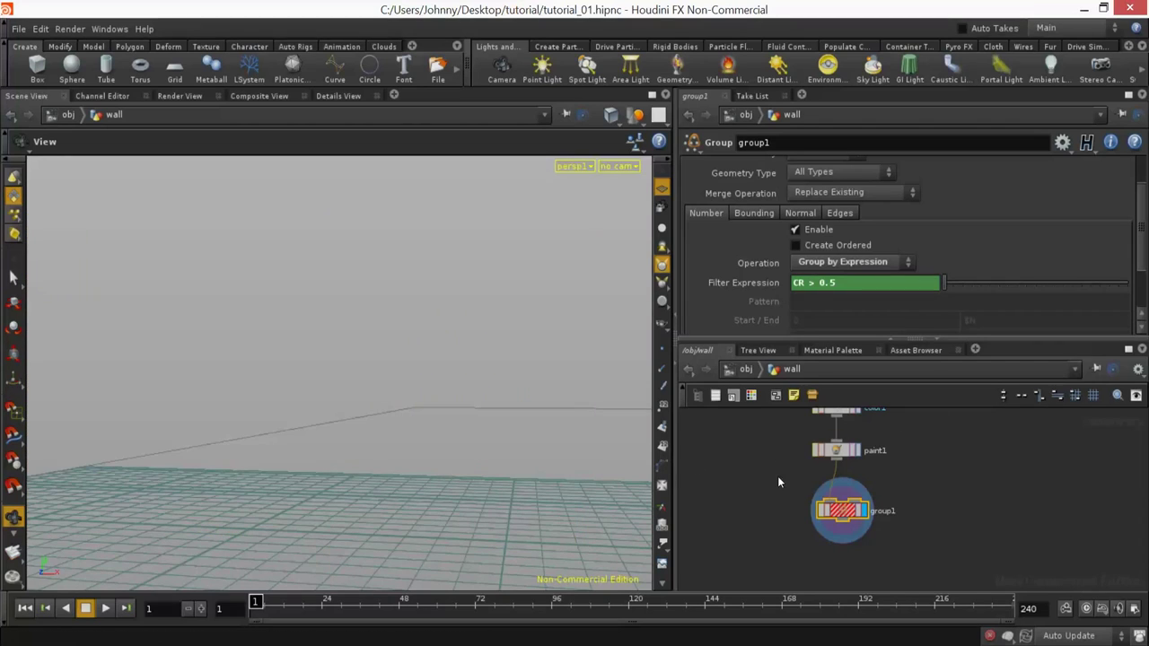
Step: Correct the filter expression of group1 to $CR > 0.5
left_click(857, 453)
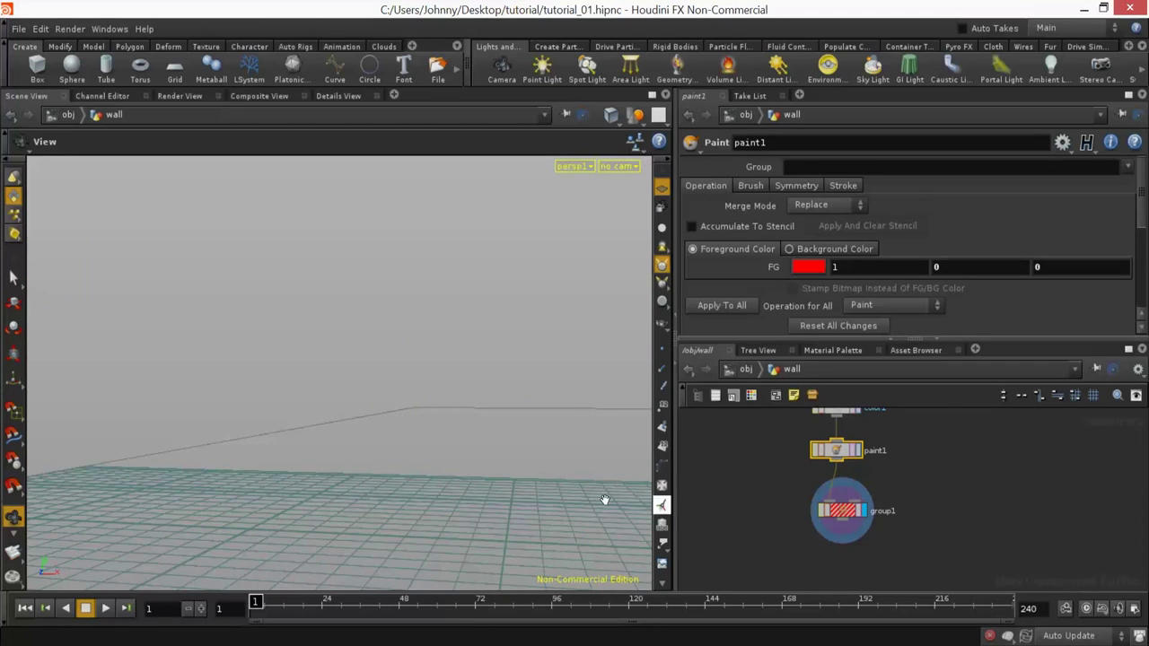
left_click(830, 527)
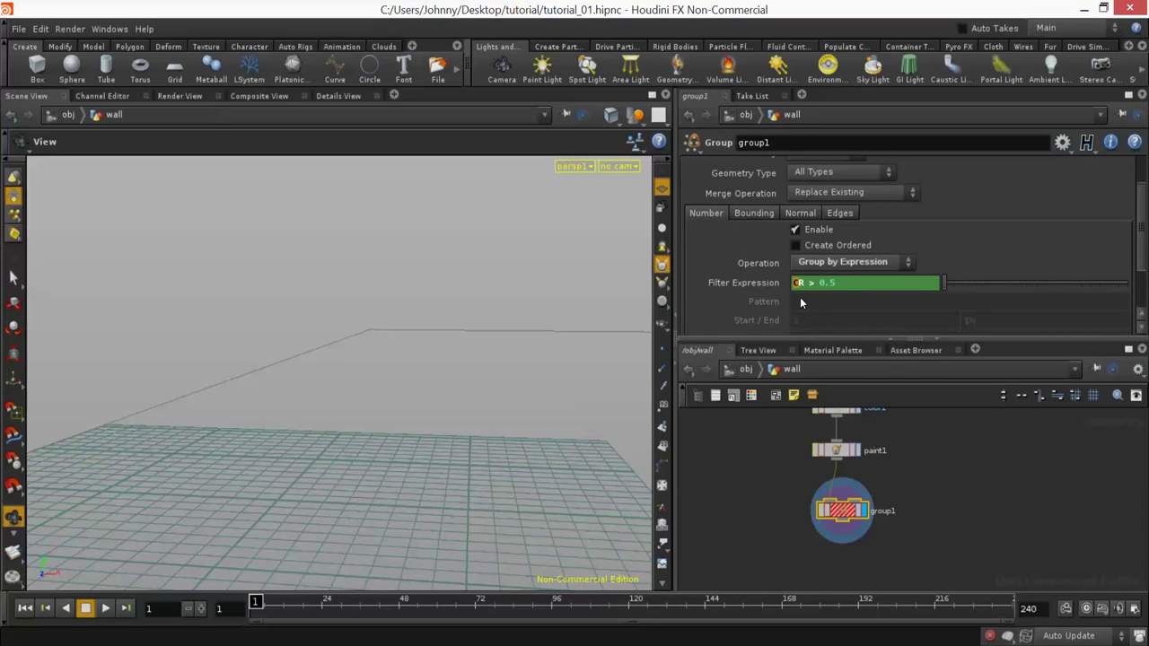
type("$")
key("Return")
left_click_drag(411, 457, 744, 501)
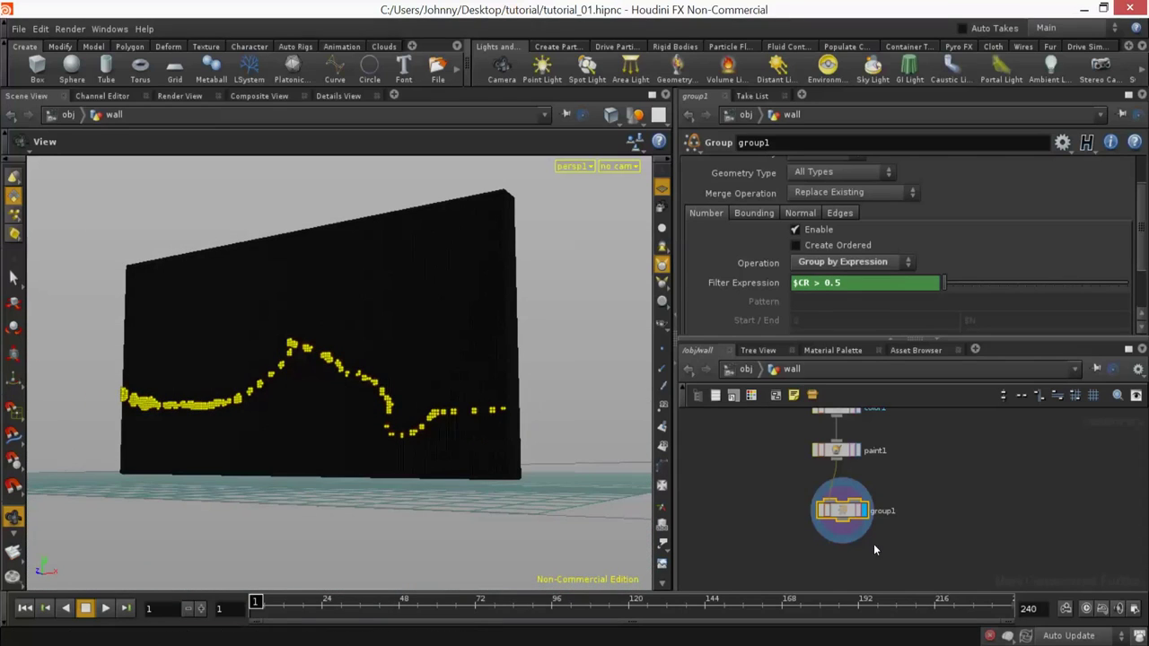
Step: Add a Fuse node directly below group1 and display its result
middle_click_drag(873, 544, 878, 512)
key("Tab")
type("fus")
key("Return")
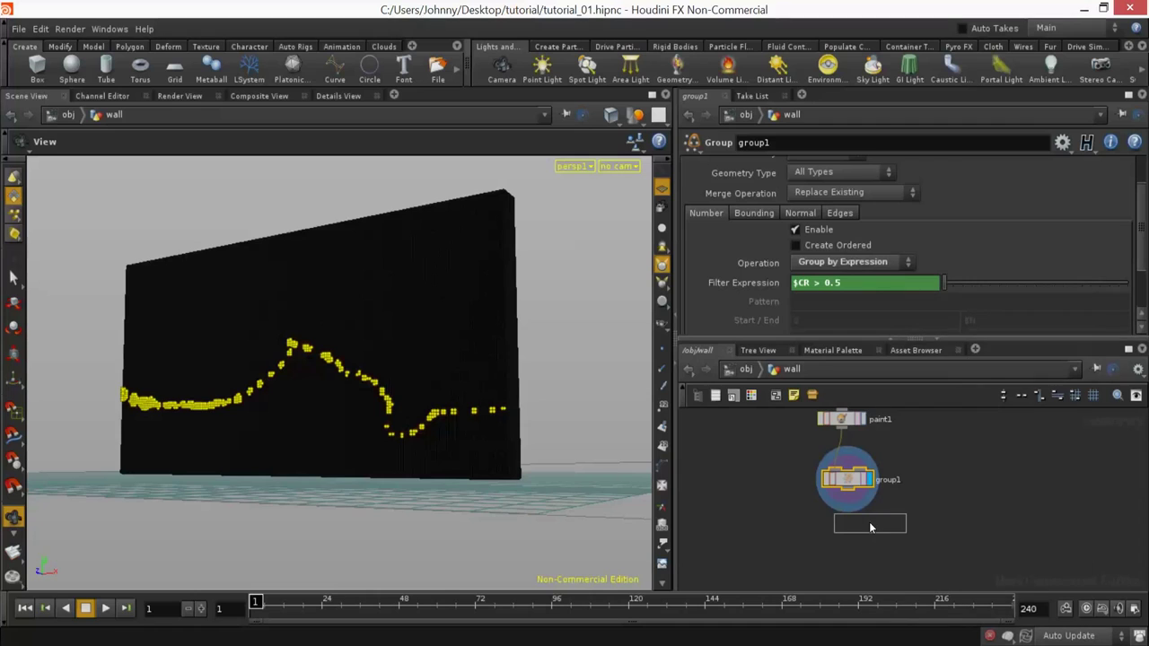
left_click(858, 547)
left_click_drag(853, 534, 849, 520)
left_click(869, 526)
left_click_drag(468, 410, 469, 422)
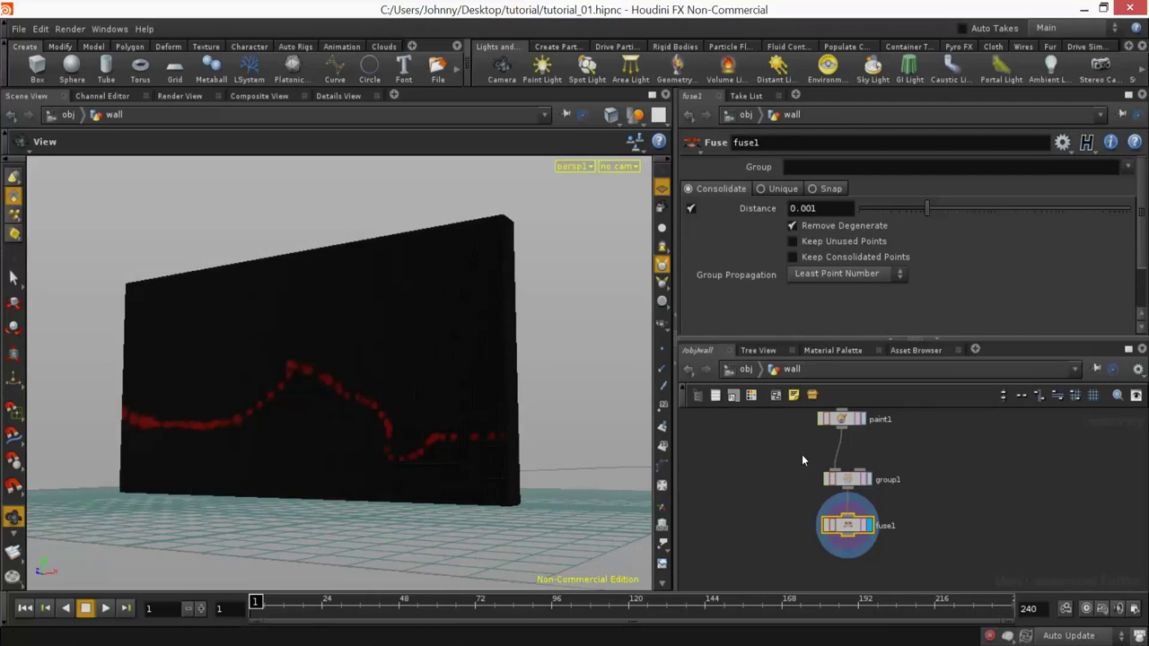
Step: Insert a Delete node between group1 and fuse1 and display its result
left_click(869, 480)
middle_click_drag(916, 527, 920, 461)
left_click_drag(851, 459, 852, 531)
key("Tab")
type("De")
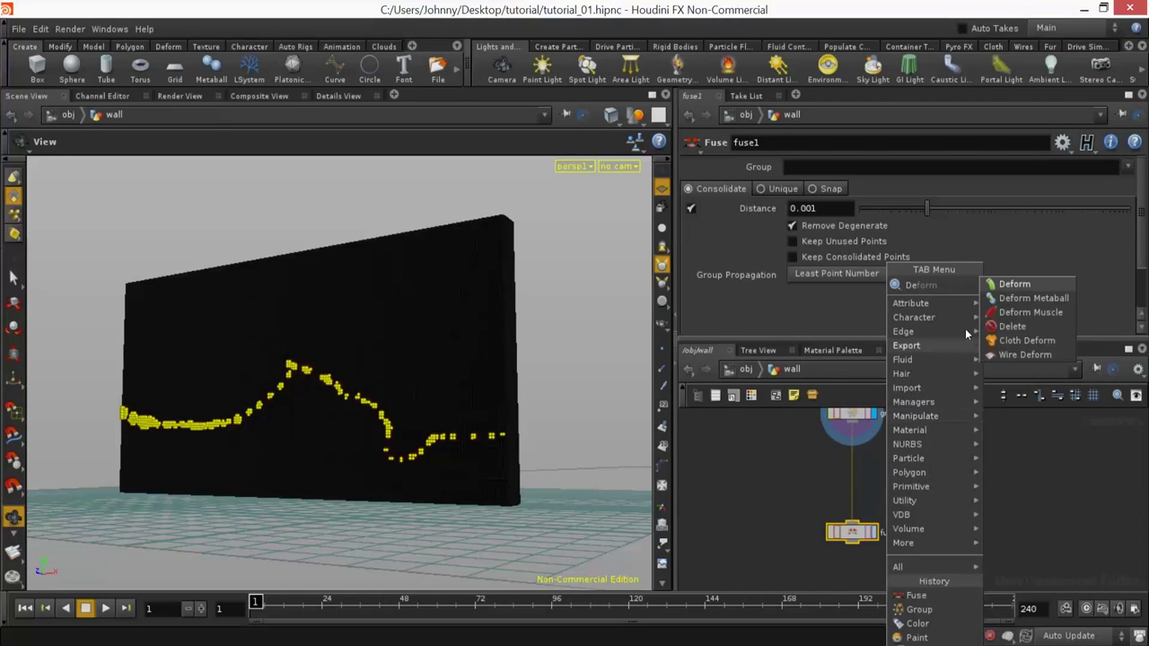
left_click(1012, 326)
left_click(853, 470)
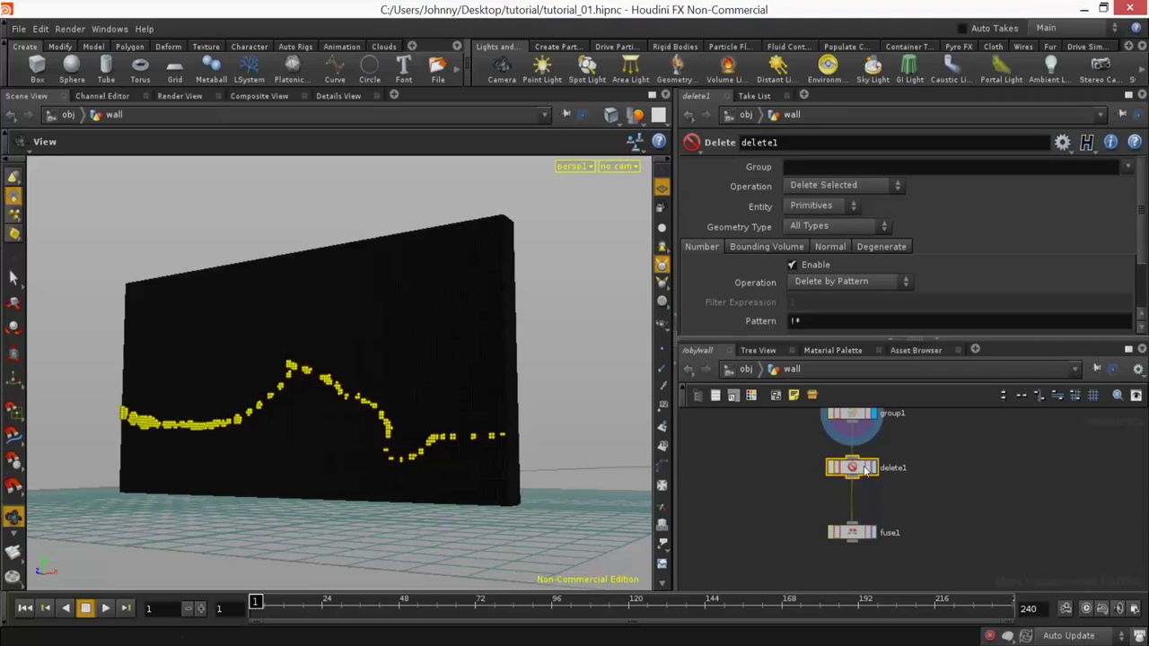
left_click(878, 467)
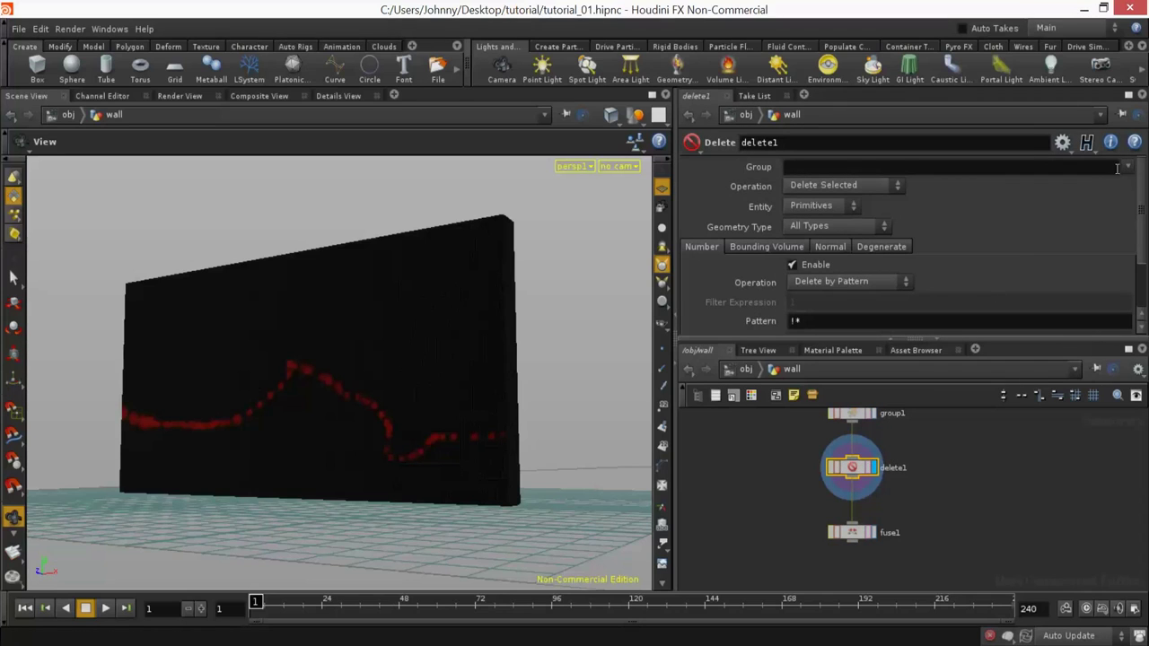
Step: Configure delete1 to Delete Non-Selected, using group1 as the group and Points as the entity
left_click(835, 185)
left_click(835, 216)
left_click(1127, 167)
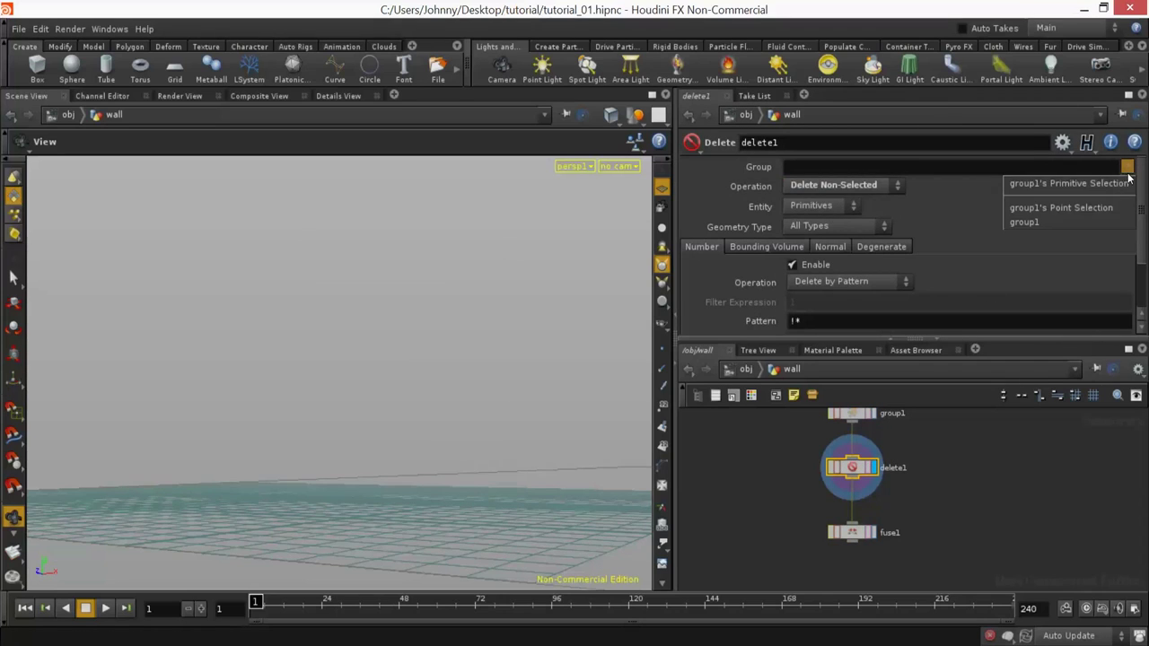
left_click(1071, 219)
left_click(821, 207)
left_click(812, 238)
left_click_drag(397, 456, 426, 440)
right_click_drag(425, 439, 528, 462)
middle_click_drag(870, 532, 875, 473)
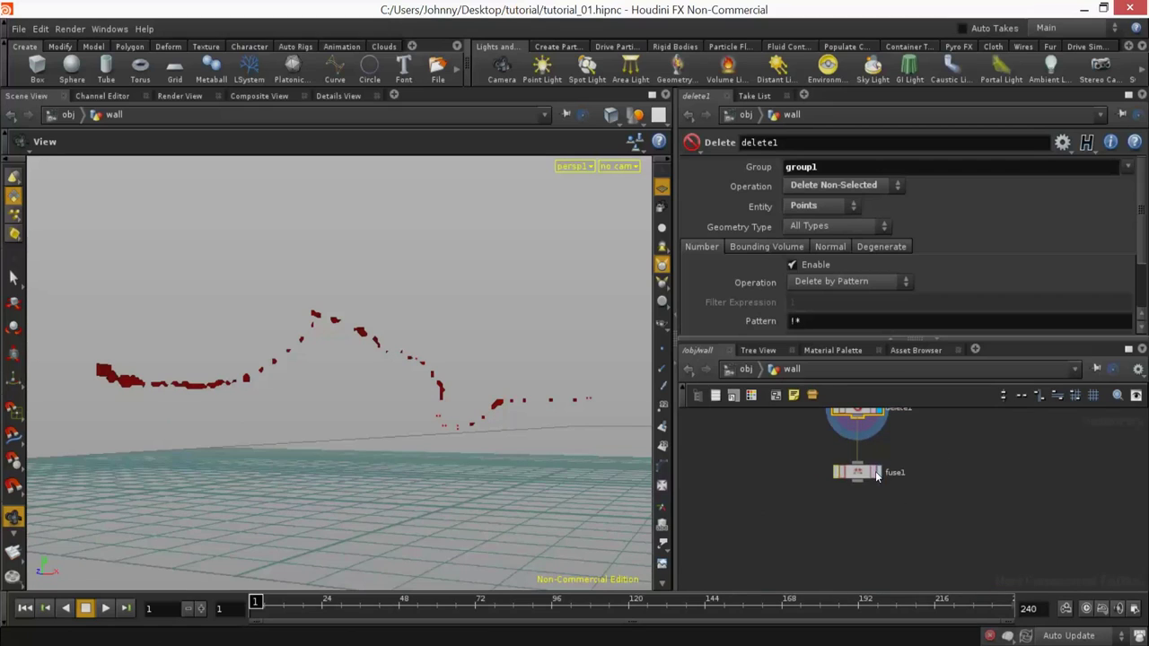
Step: Make room above fuse1 and insert a Clean node between delete1 and fuse1
left_click_drag(875, 471, 860, 510)
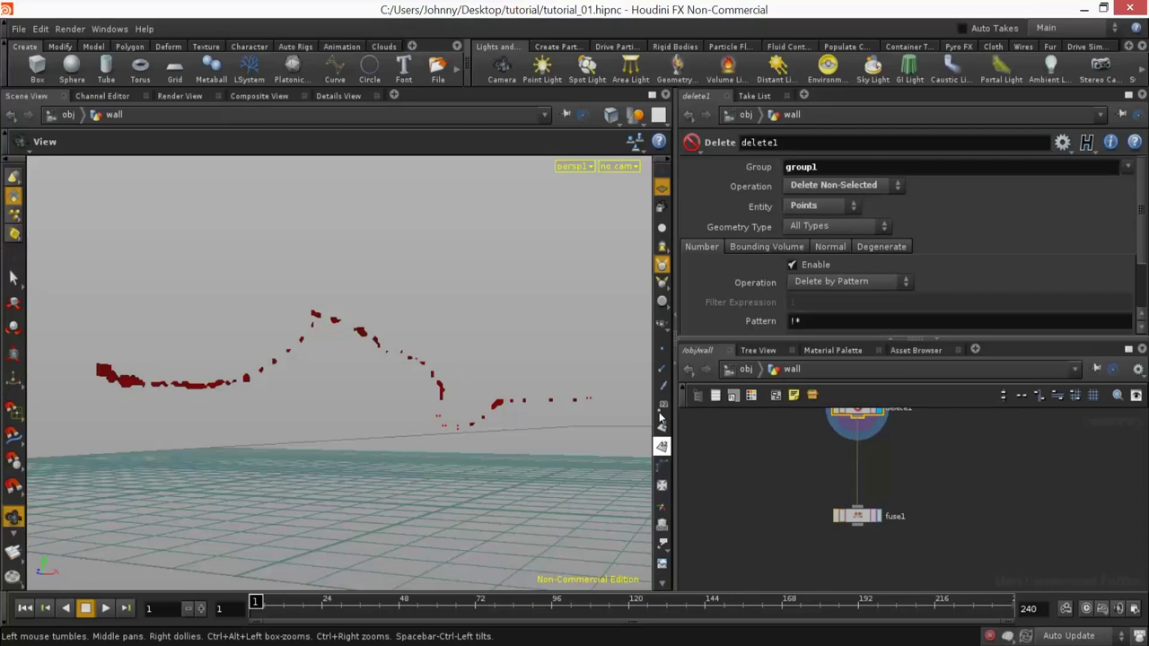
key("Tab")
type("cle")
left_click(962, 284)
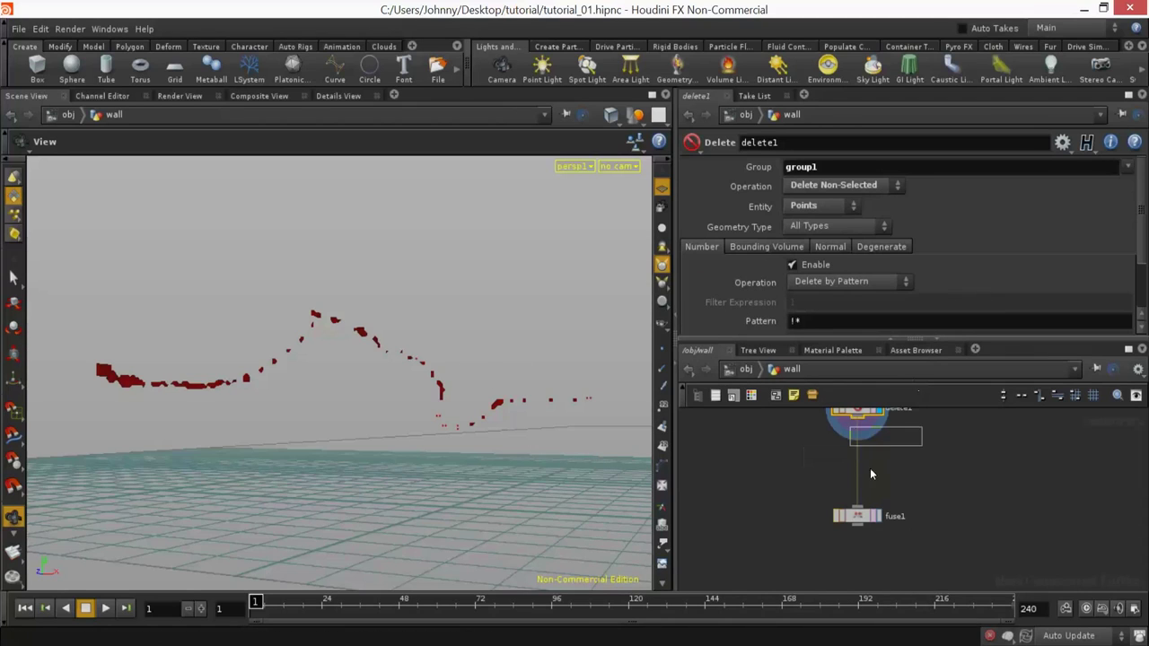
left_click(869, 474)
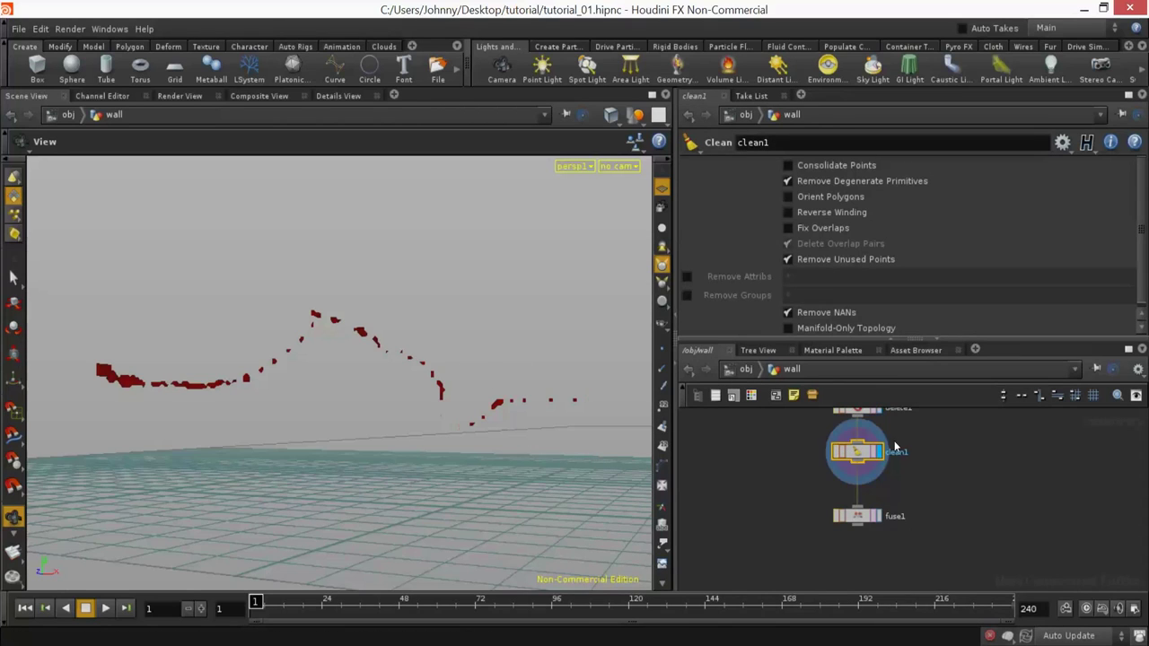
Step: Enable the removal of attributes and groups on clean1
left_click(803, 261)
left_click(688, 279)
left_click(687, 297)
Step: Insert an Add node between clean1 and fuse1, enable Delete Geometry But Keep the Points, and display it
left_click_drag(860, 504, 866, 549)
left_click(879, 487)
left_click(878, 438)
key("Tab")
type("add")
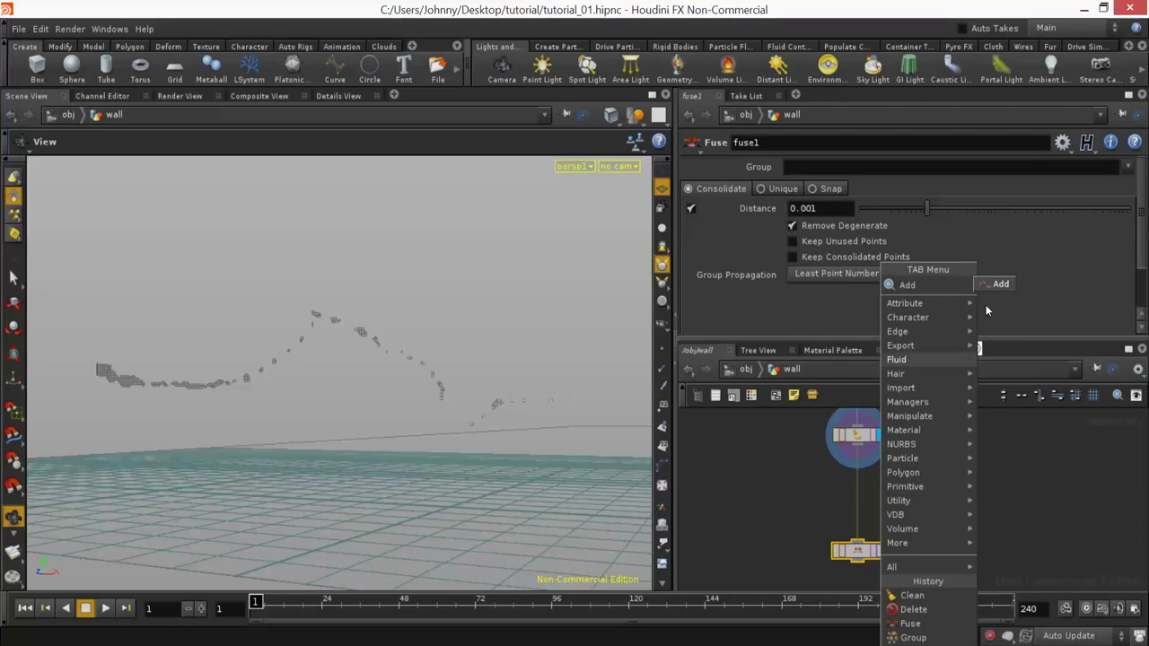
left_click(992, 283)
left_click(881, 483)
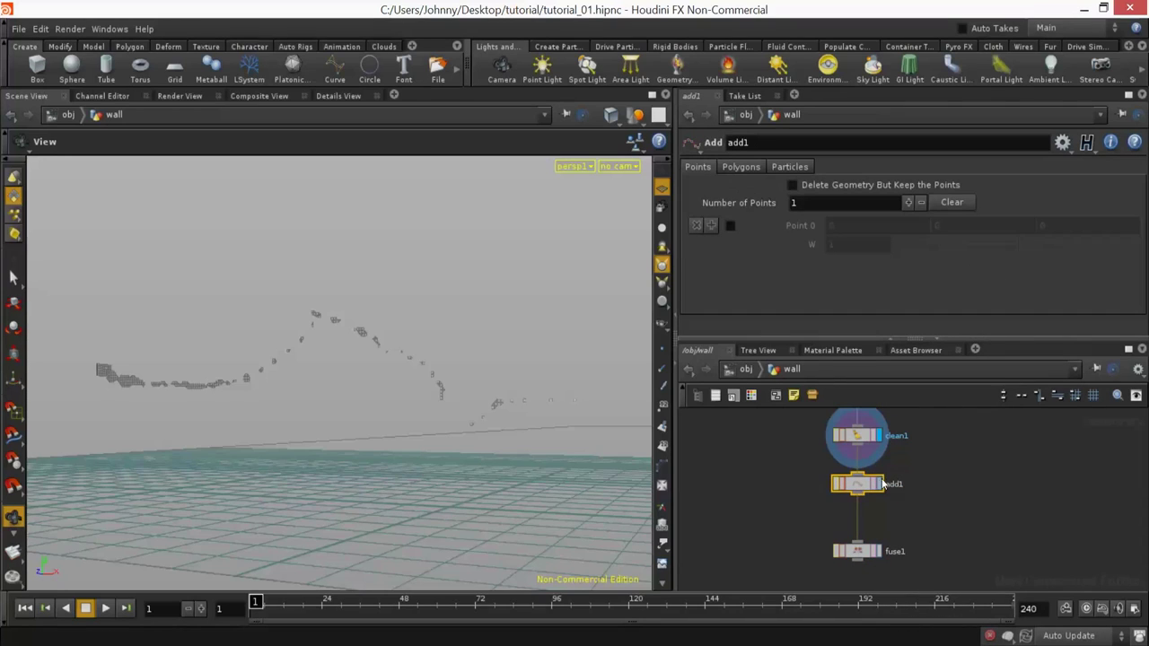
left_click(812, 186)
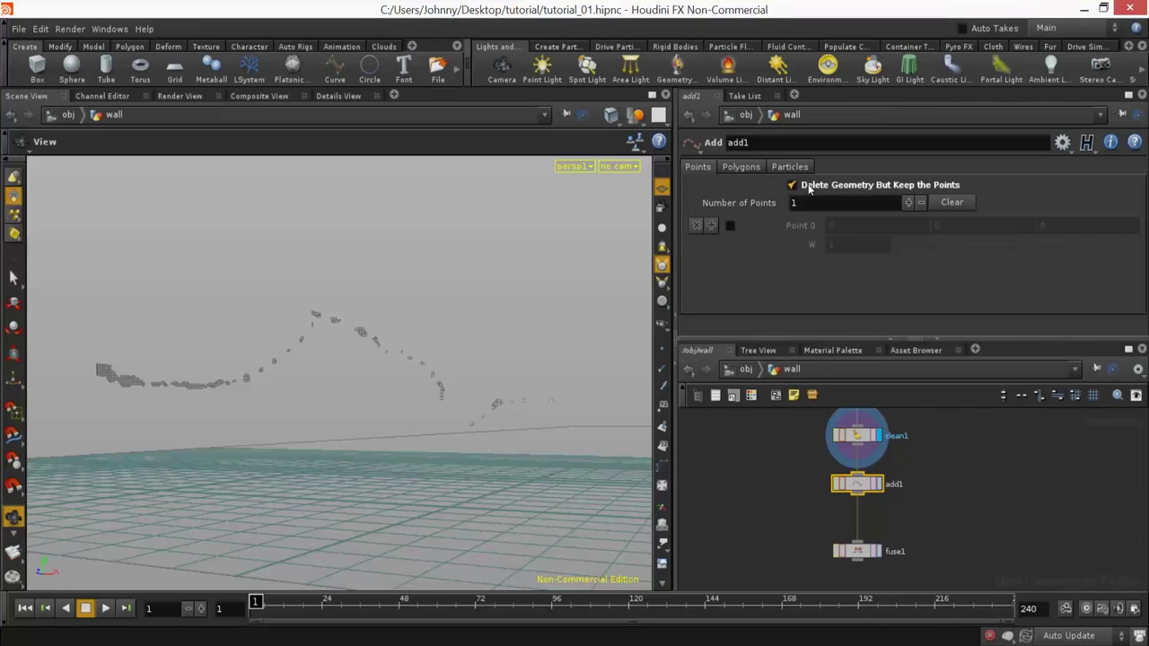
left_click(881, 484)
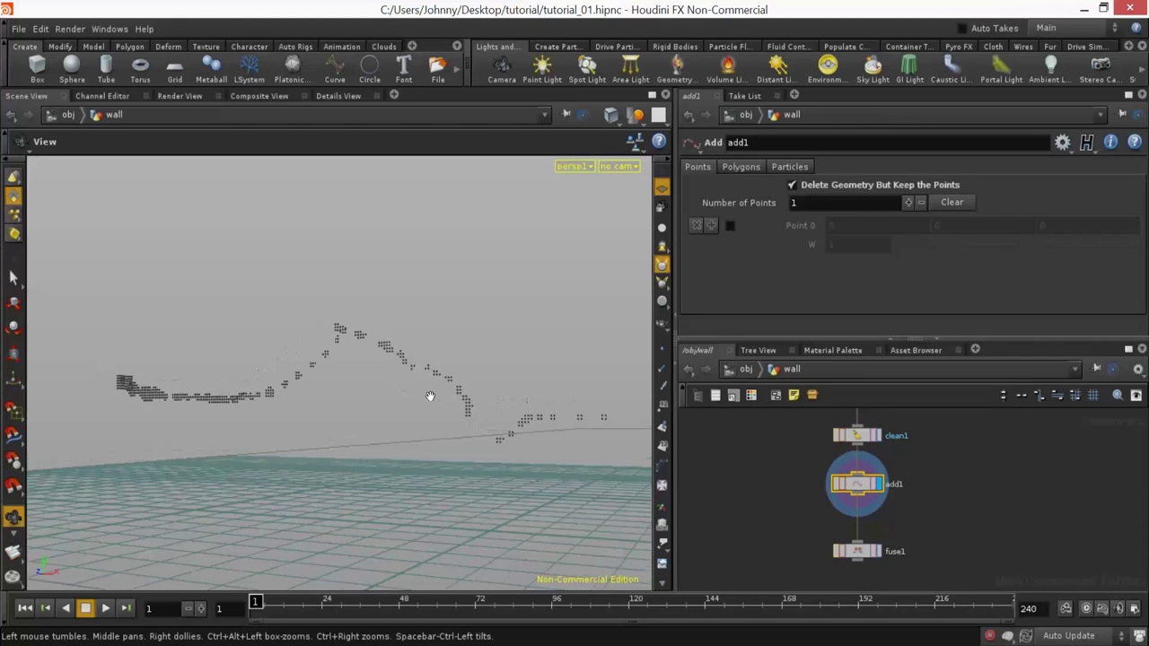
Step: Display fuse1 and switch it to Snap with a snap distance of about 0.311
left_click(881, 507)
left_click(856, 492)
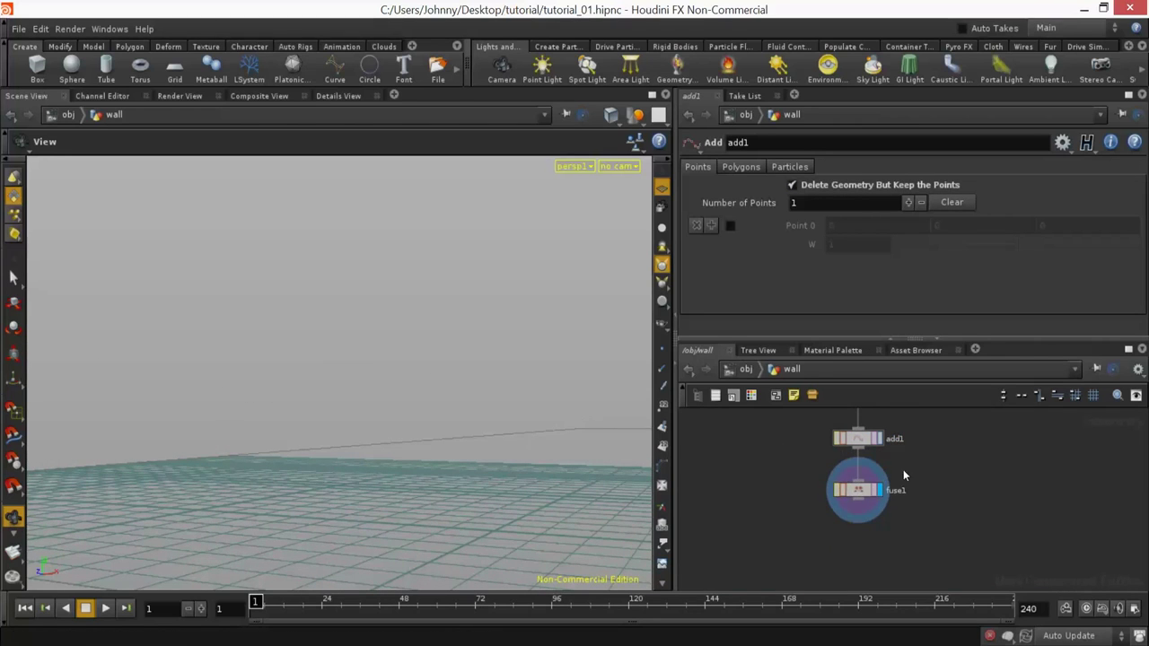
left_click(821, 189)
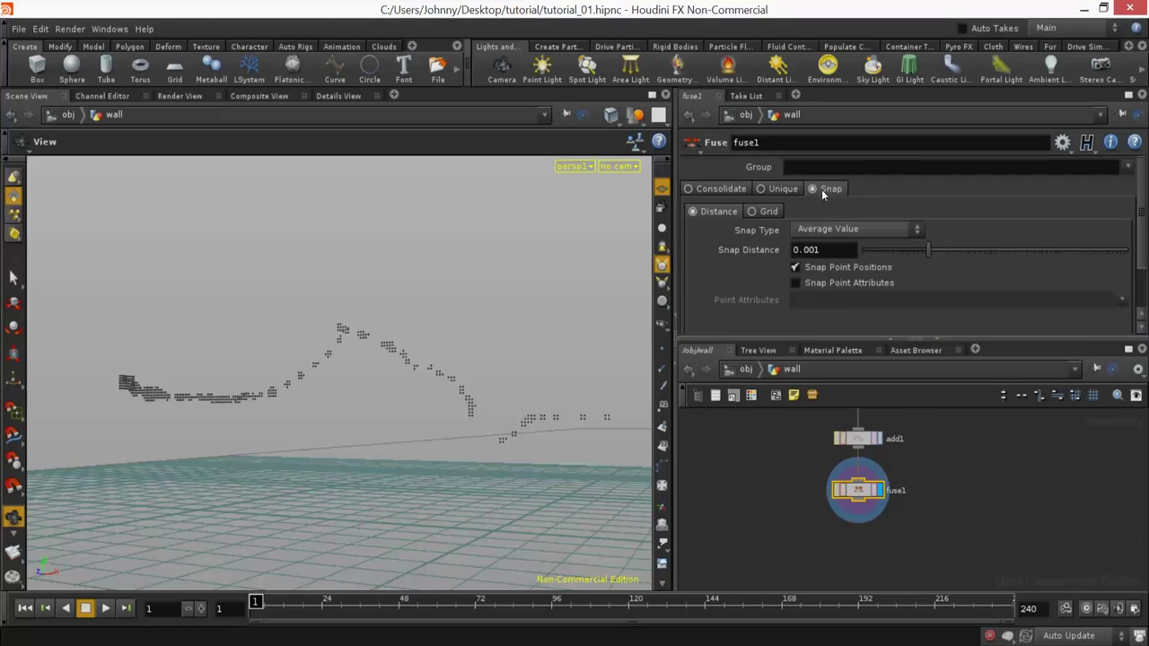
left_click_drag(1020, 242, 1093, 248)
left_click_drag(385, 334, 443, 403)
Step: Turn on point number display for the snapped crack points in the 3D scene
left_click_drag(628, 467, 664, 385)
key("Tab")
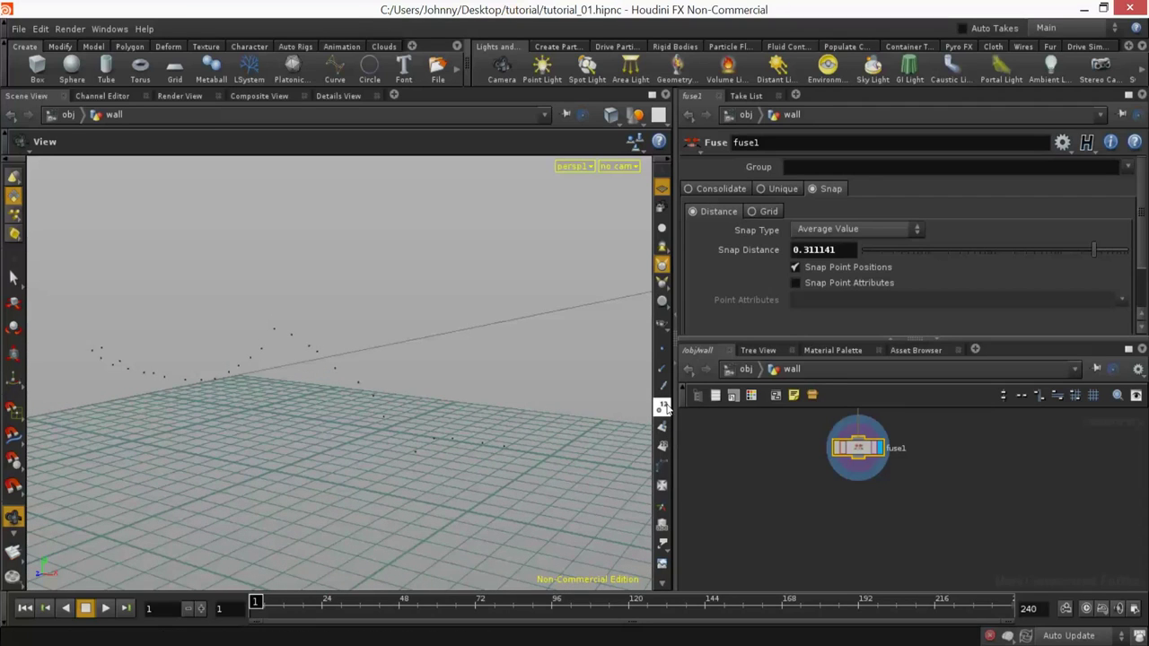
left_click(662, 408)
left_click_drag(512, 436, 385, 403)
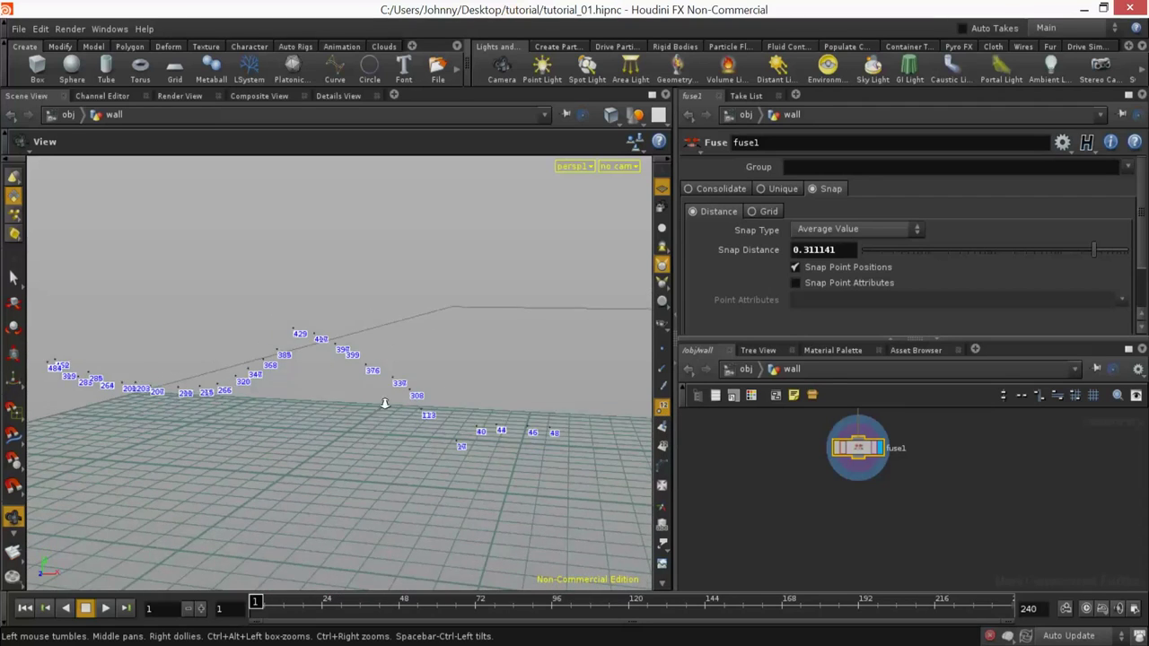
right_click_drag(385, 403, 534, 385)
left_click_drag(370, 348, 334, 364)
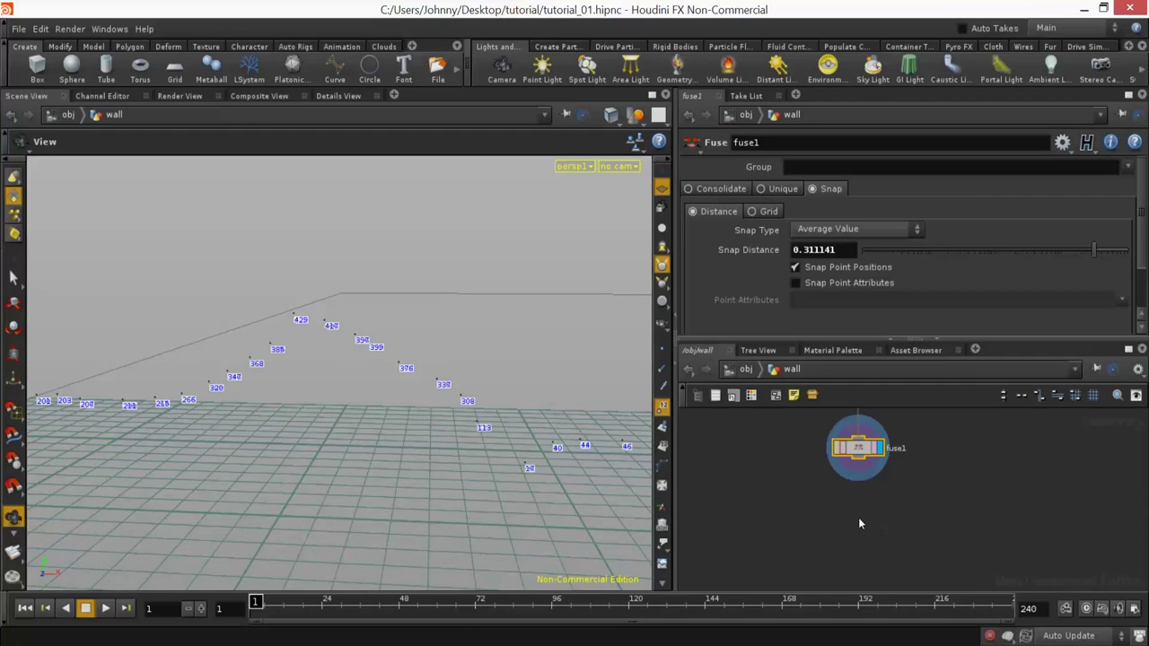
Step: Add a second Fuse node, connect it below fuse1, and display its result
key("Tab")
type("fac")
key("Return")
left_click(862, 463)
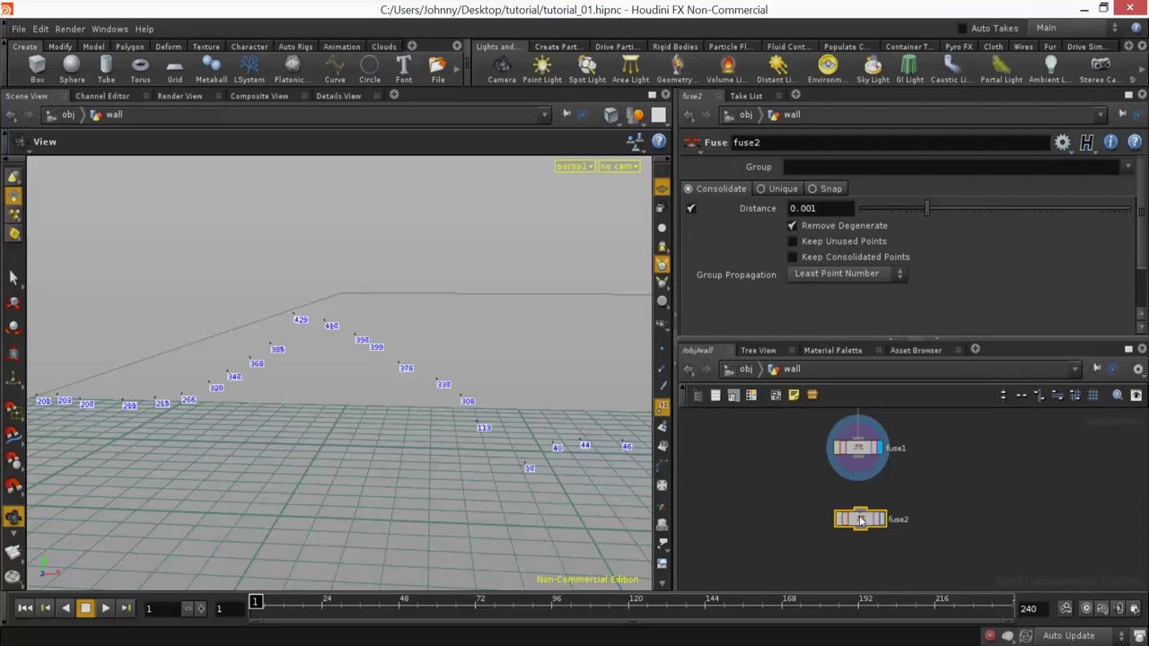
left_click_drag(864, 462, 861, 508)
left_click_drag(862, 518, 861, 496)
left_click(880, 497)
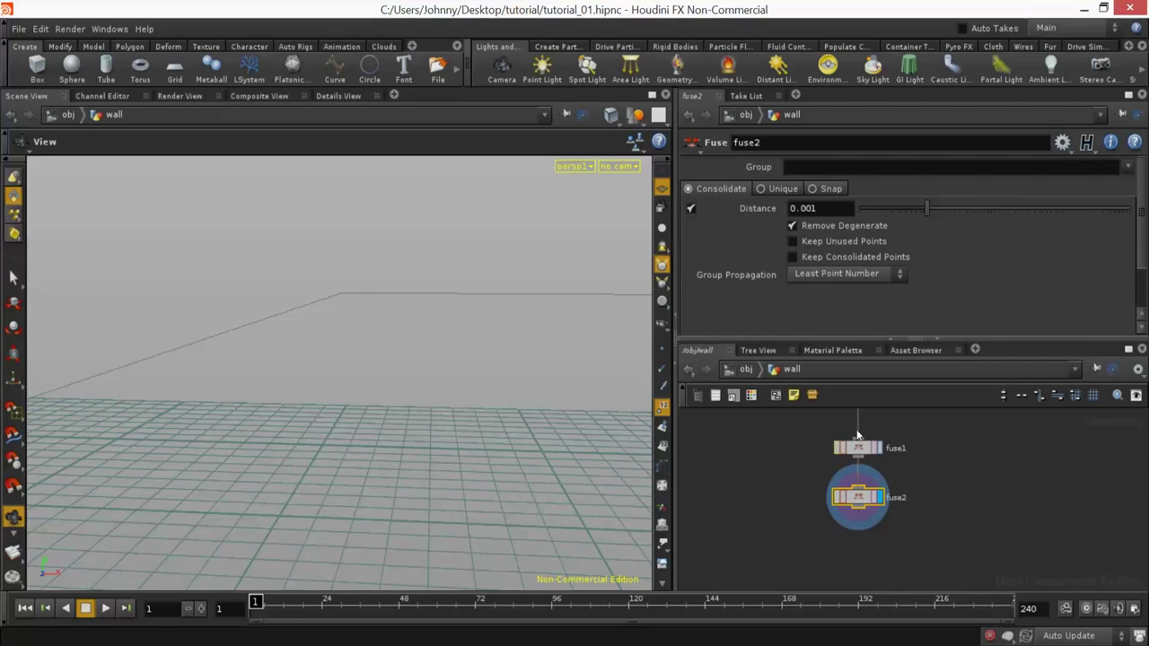
Step: Enable Keep Unused Points on fuse2 and check the point numbering along the crack path
left_click(804, 242)
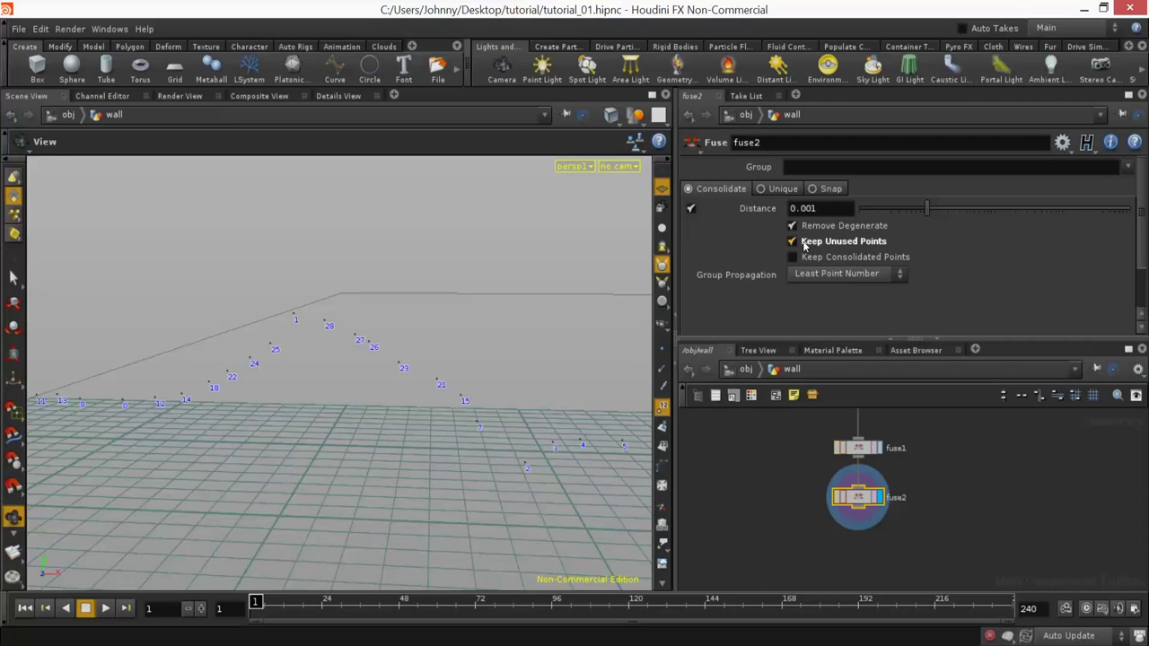
left_click_drag(505, 405, 304, 437)
right_click_drag(303, 437, 494, 407)
left_click_drag(494, 407, 487, 463)
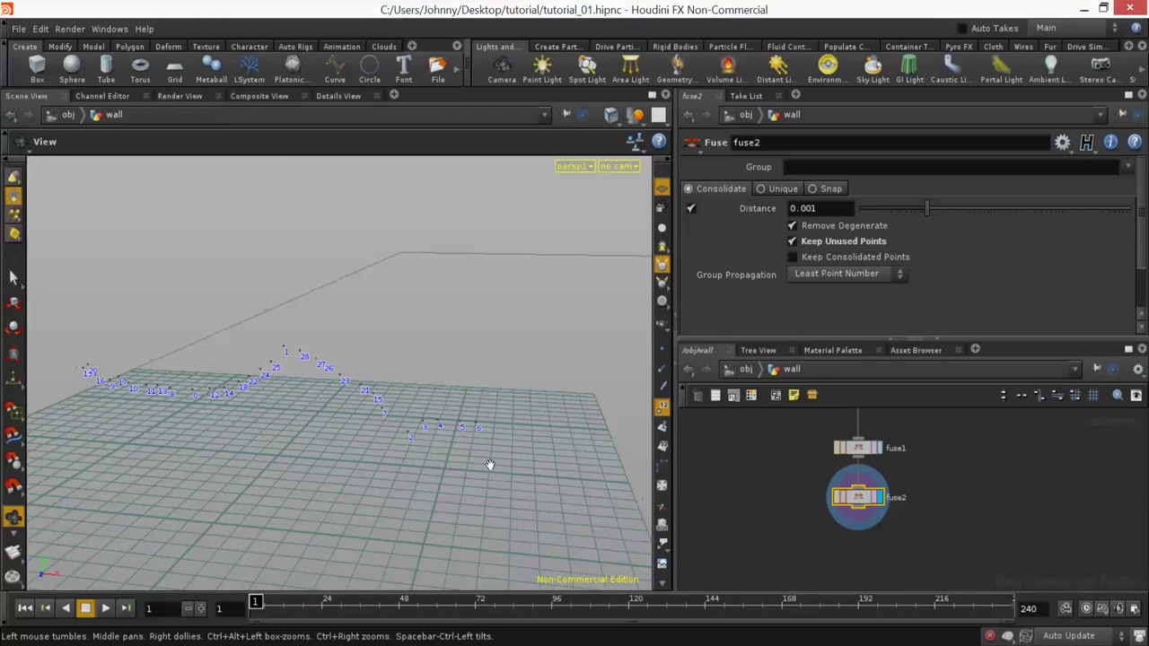
middle_click_drag(480, 387, 521, 408)
scroll(520, 408, "up", 2)
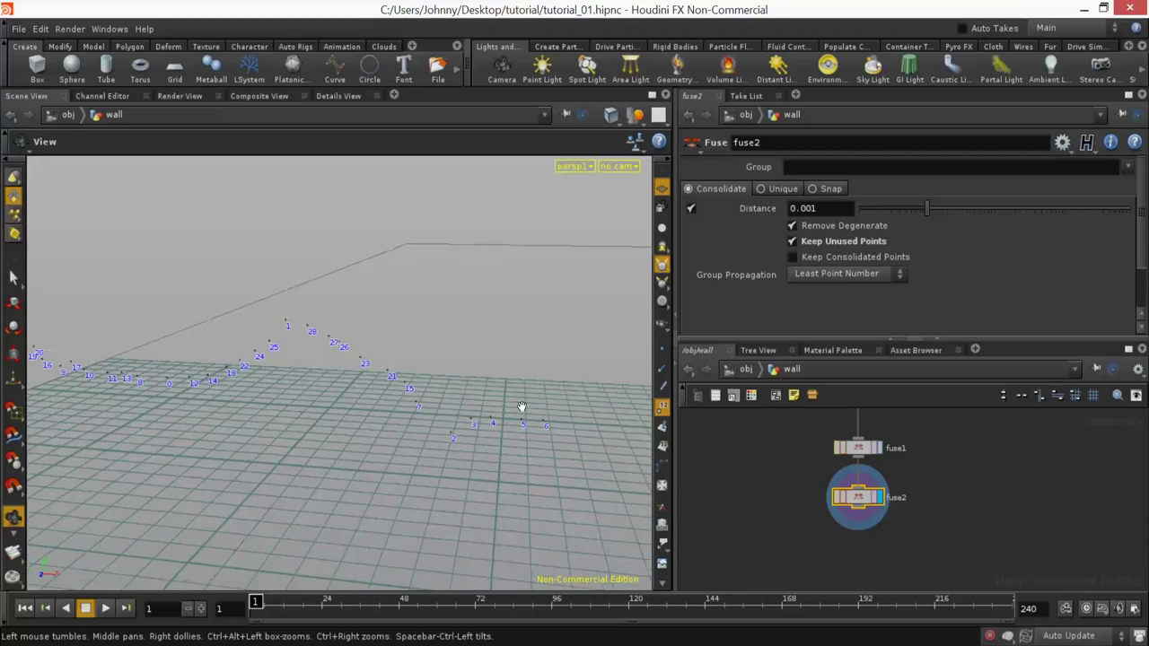
Step: Add a Sort node, connect it below fuse2, and display its result
right_click_drag(375, 375, 549, 417)
middle_click_drag(549, 417, 506, 438)
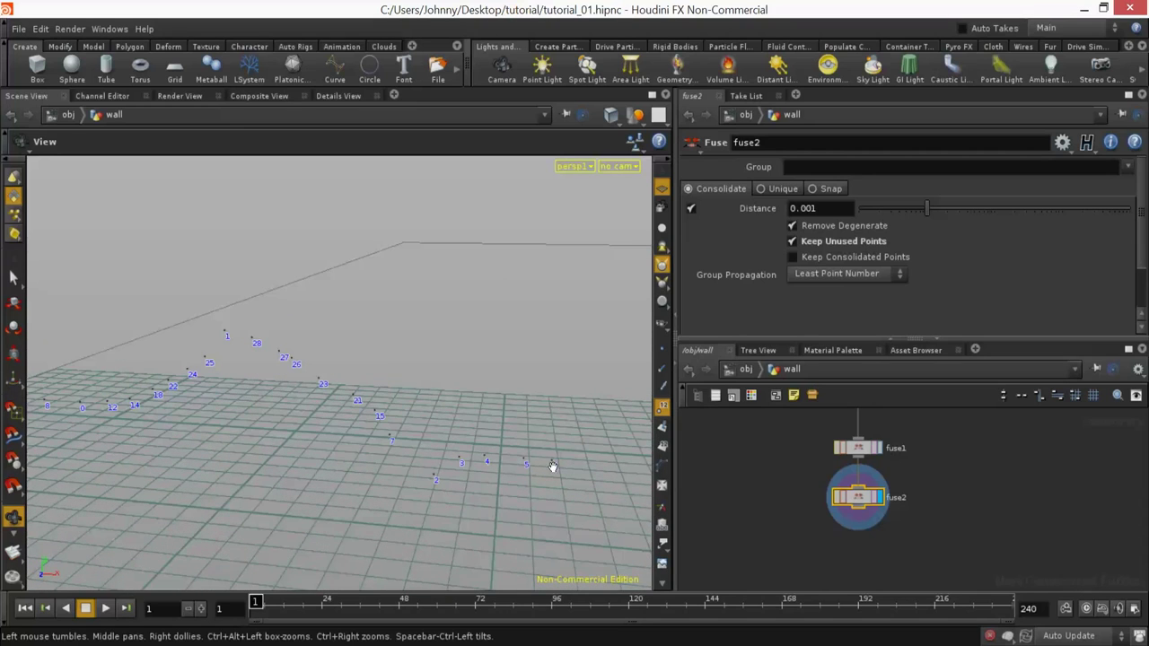
left_click_drag(254, 338, 434, 395)
left_click_drag(460, 418, 538, 377)
key("Tab")
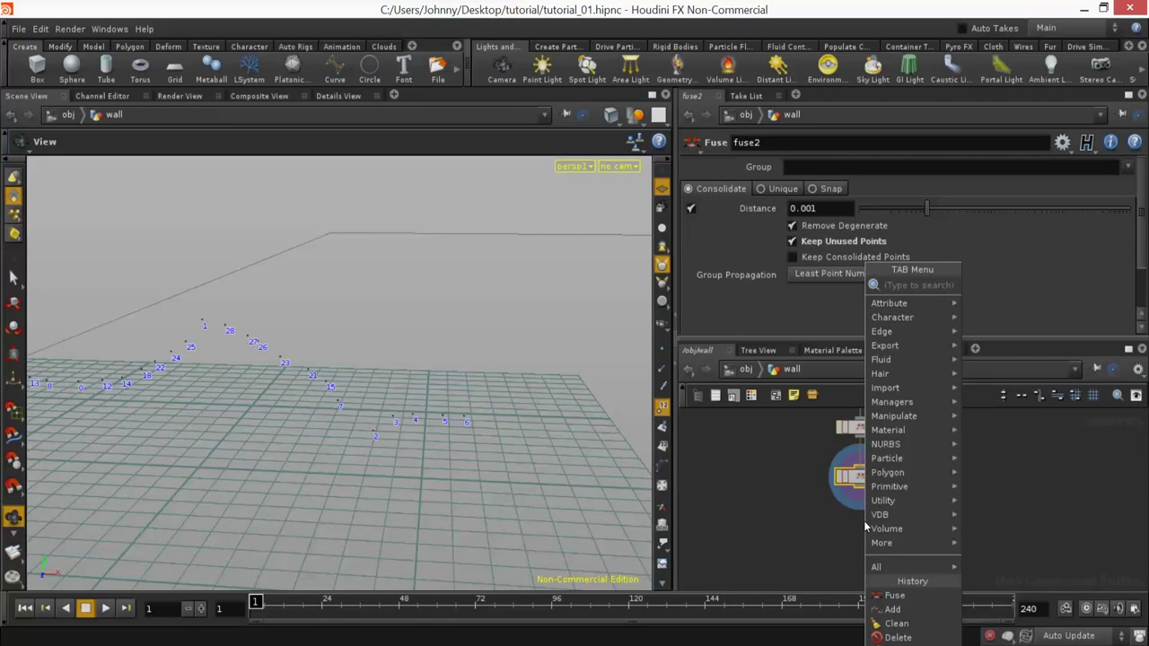
type("sort")
key("Return")
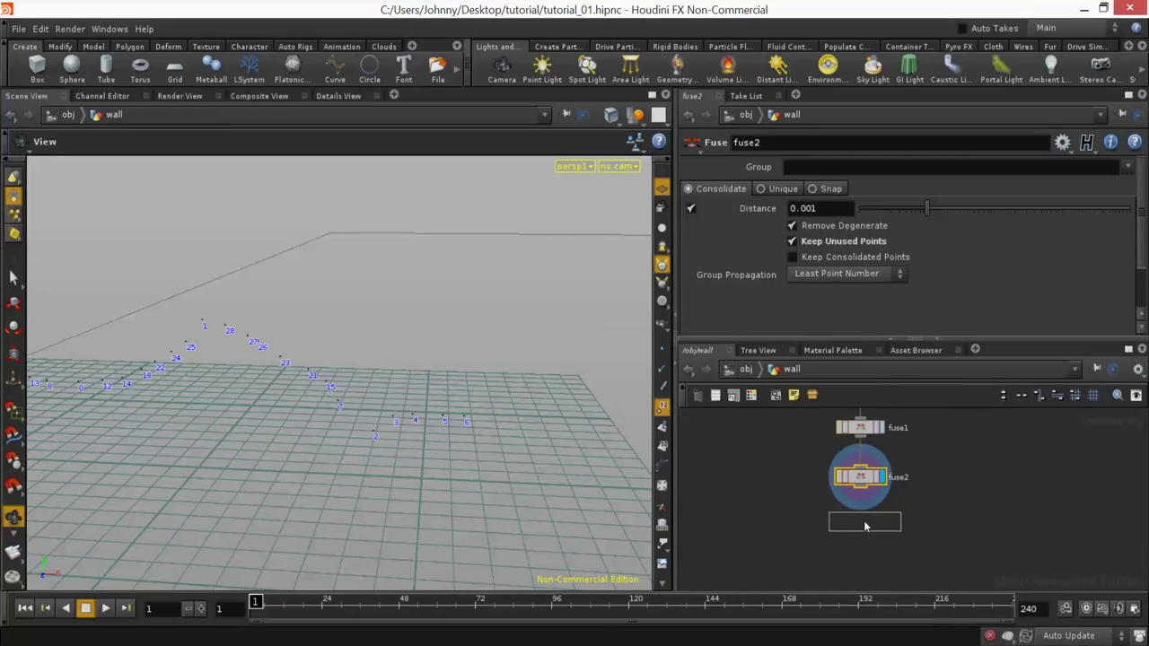
left_click(867, 541)
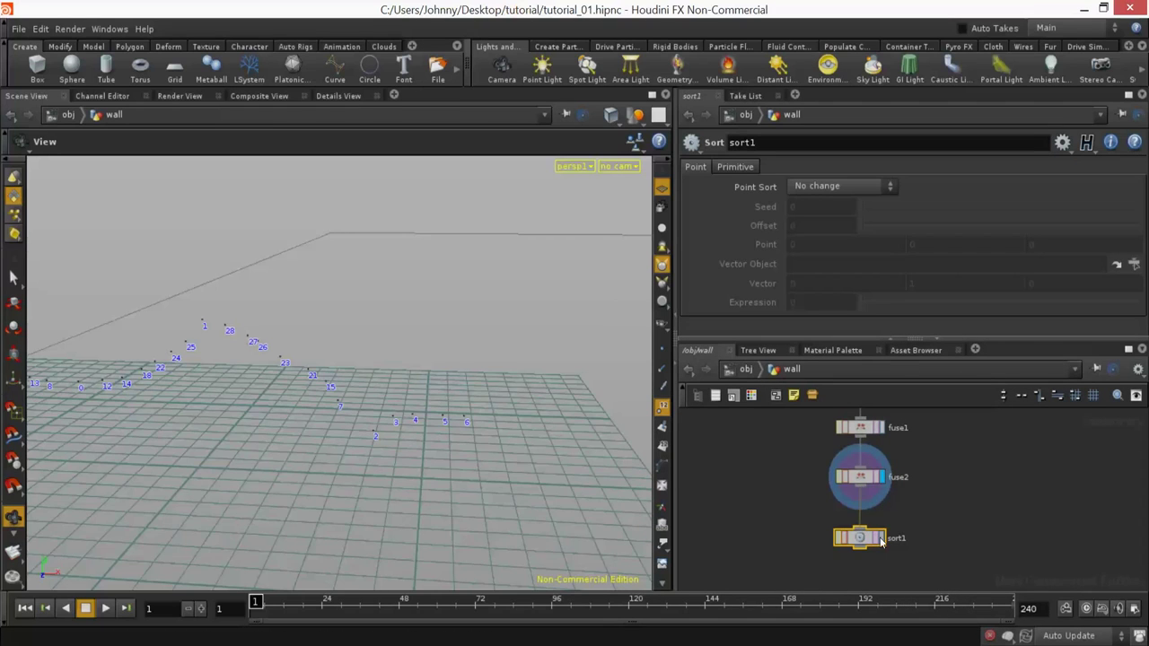
left_click(883, 538)
Step: Set the Sort node's point sort to By x and check the numbering order along the crack path
mouse_move(616, 482)
left_mouse_down()
mouse_move(277, 479)
mouse_move(454, 472)
mouse_move(416, 470)
mouse_move(439, 432)
mouse_move(405, 452)
mouse_move(487, 436)
mouse_move(433, 421)
mouse_move(506, 410)
mouse_move(539, 441)
mouse_move(498, 430)
mouse_move(502, 461)
mouse_move(403, 400)
mouse_move(535, 398)
mouse_move(518, 390)
mouse_move(580, 472)
mouse_move(475, 433)
mouse_move(511, 457)
mouse_move(607, 469)
mouse_move(500, 461)
mouse_move(636, 487)
left_mouse_up()
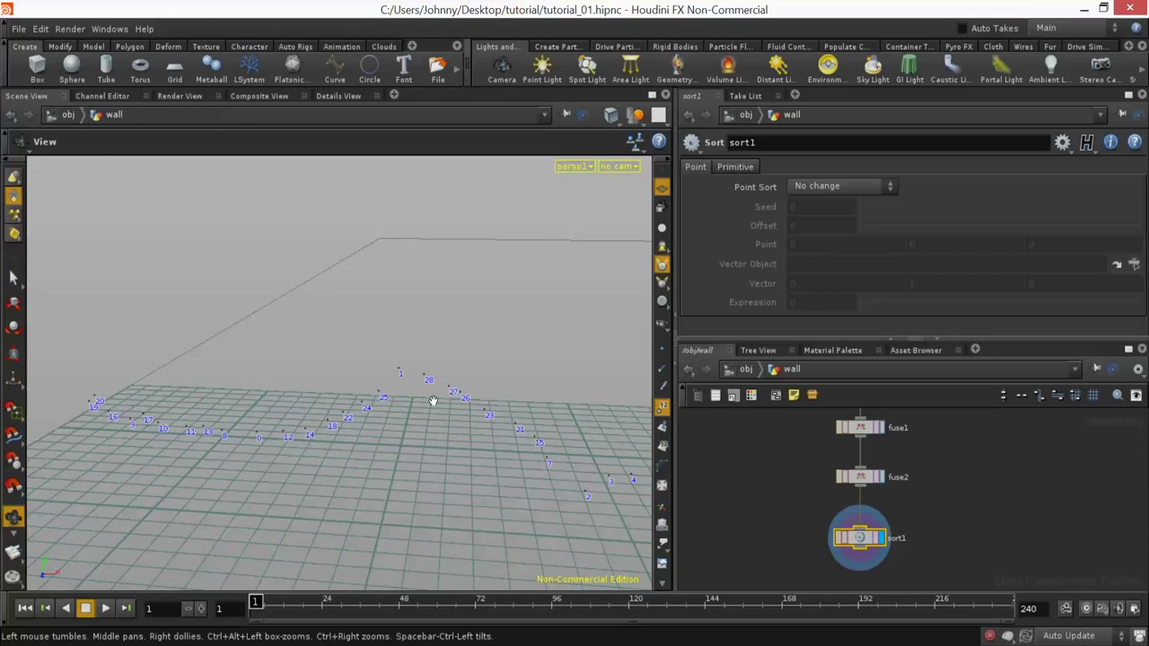
left_click_drag(432, 400, 344, 398)
middle_click_drag(734, 536, 713, 483)
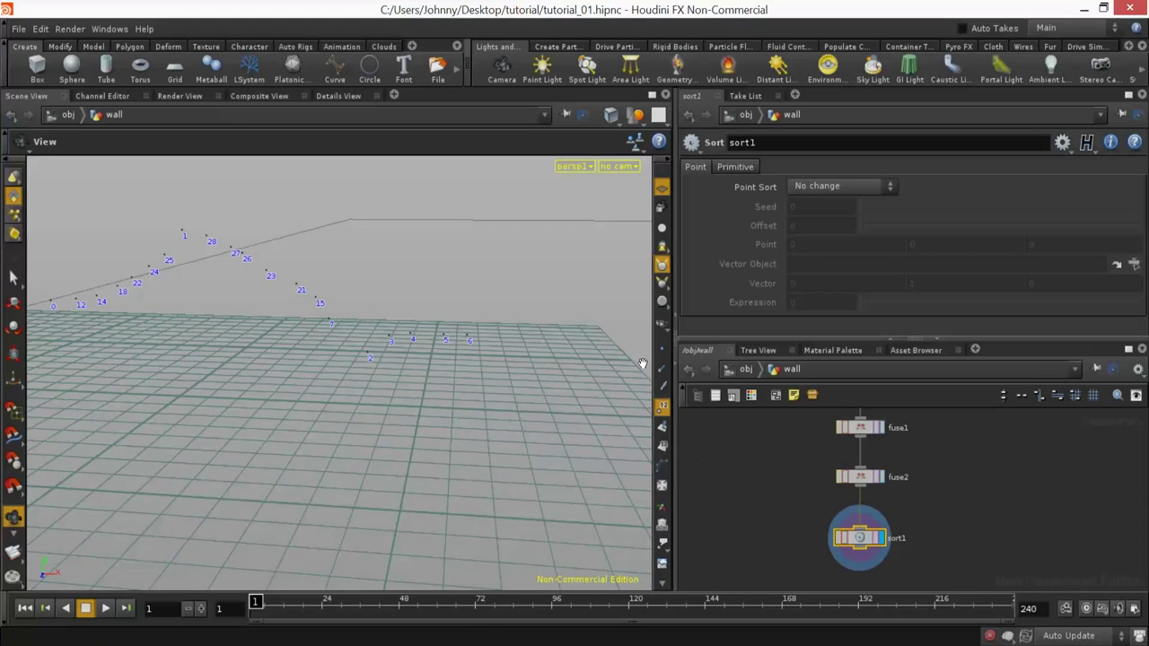
middle_click_drag(784, 539, 776, 473)
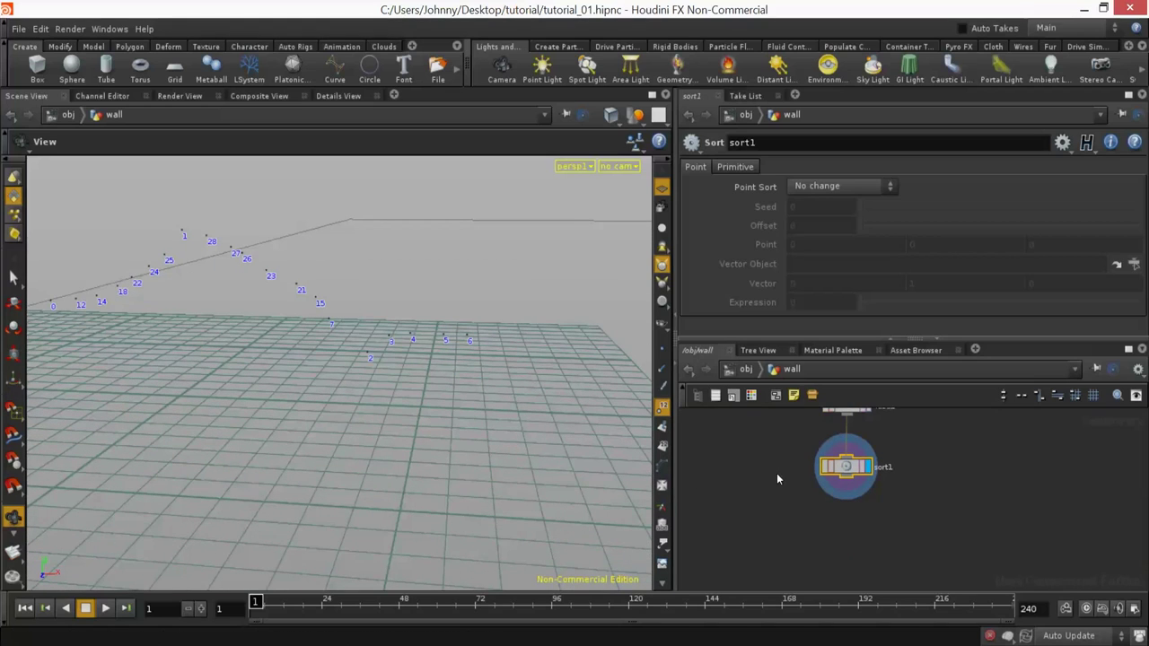
middle_click_drag(457, 352, 464, 362)
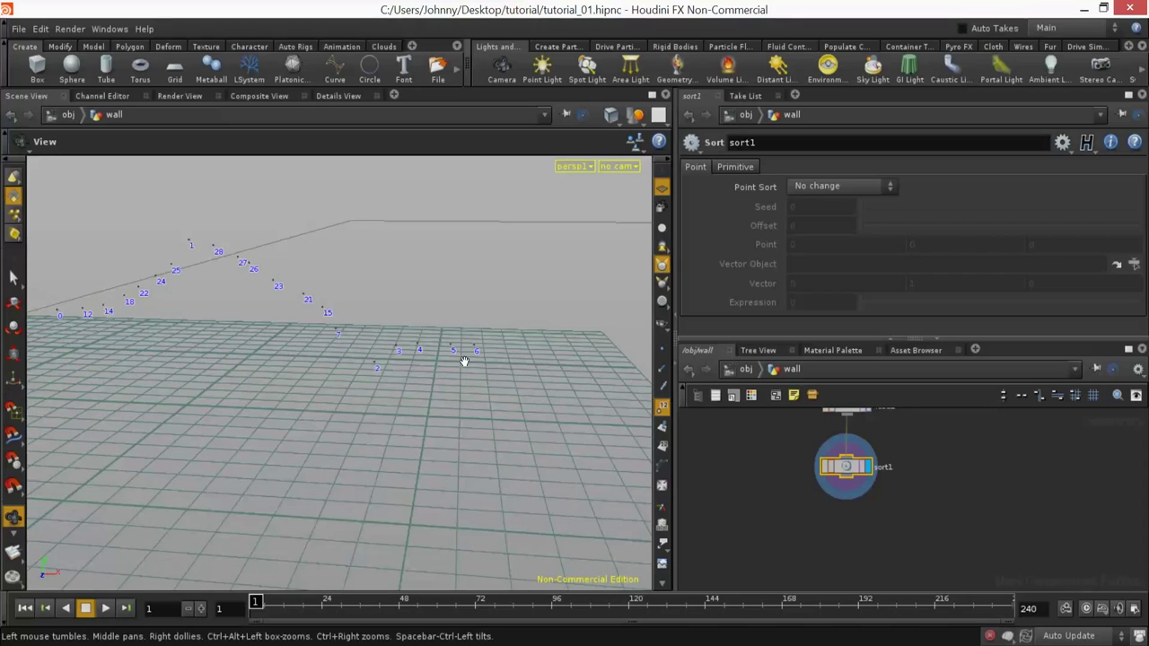
left_click(839, 186)
left_click(814, 232)
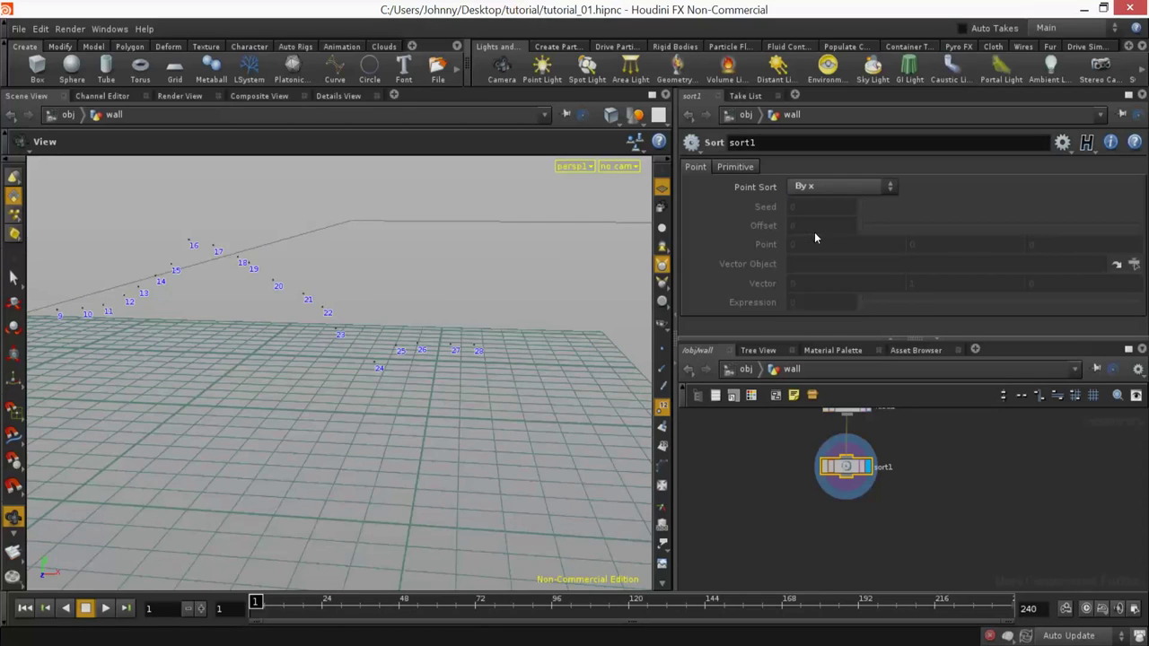
left_click_drag(418, 340, 218, 360)
left_click_drag(487, 323, 630, 467)
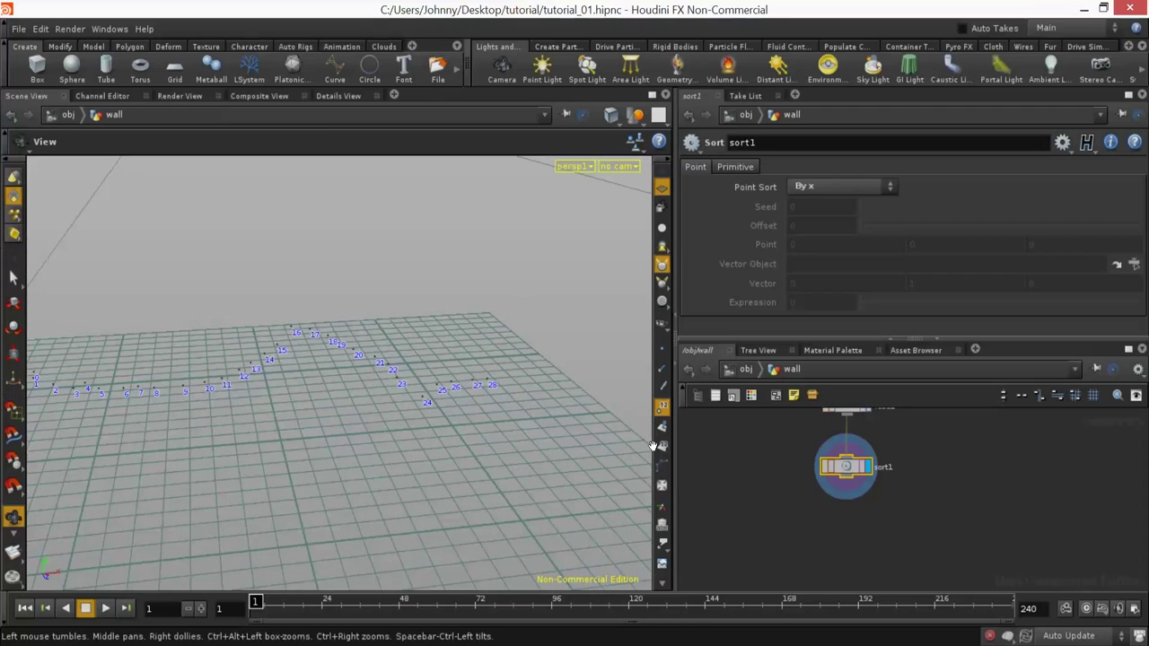
left_click_drag(479, 438, 430, 386)
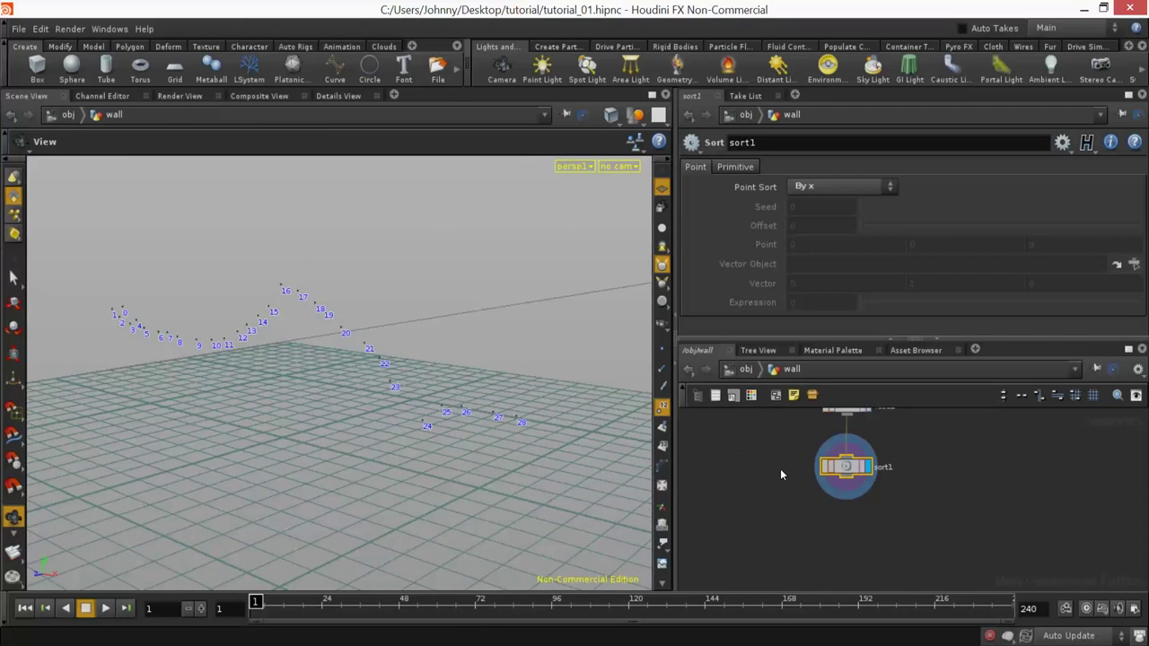
left_click_drag(518, 421, 548, 397)
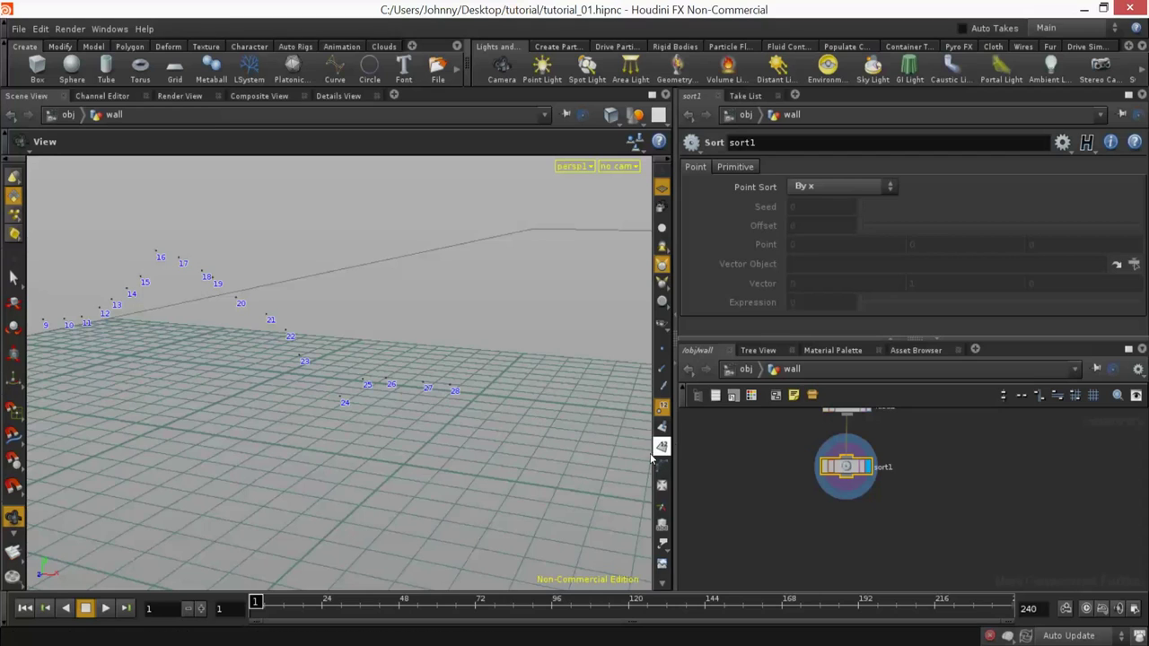
left_click_drag(493, 423, 422, 271)
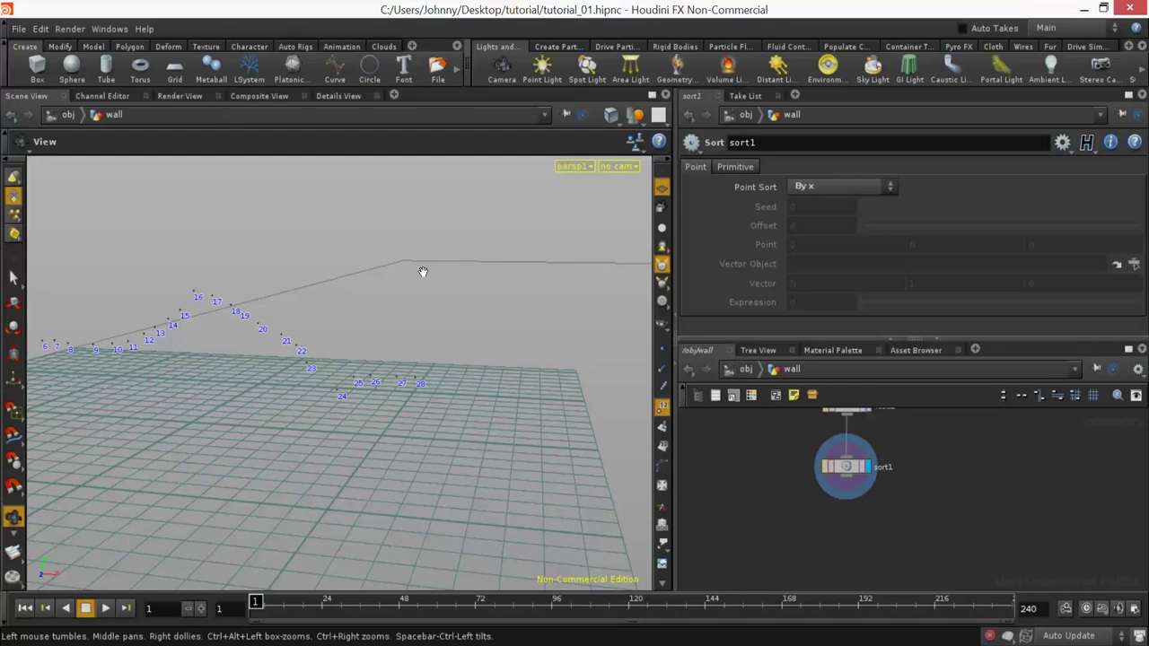
left_click_drag(464, 405, 489, 420)
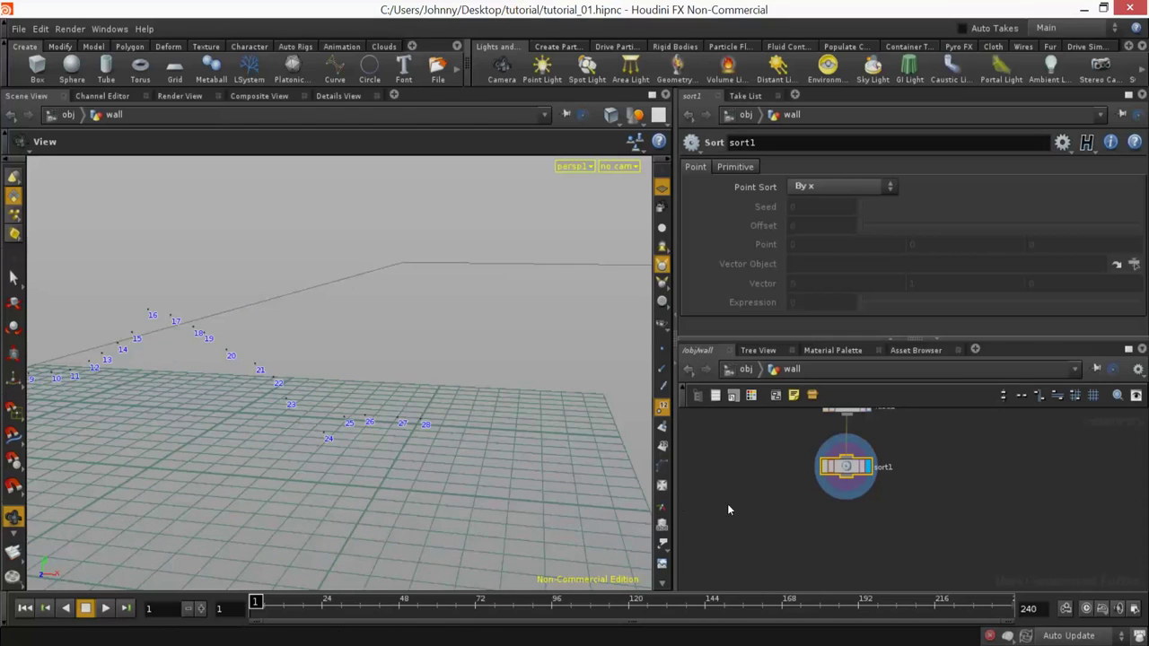
Step: Select the end point of the crack beside the dip in the path and display fuse2
key("s")
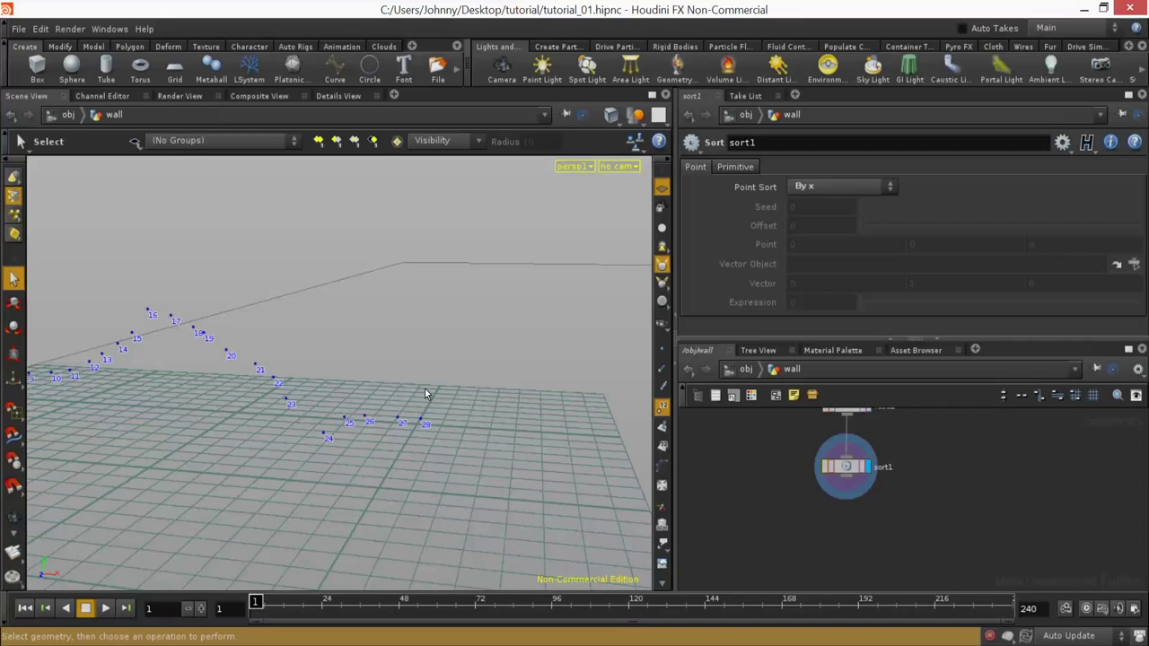
left_click_drag(415, 401, 436, 433)
key("Tab")
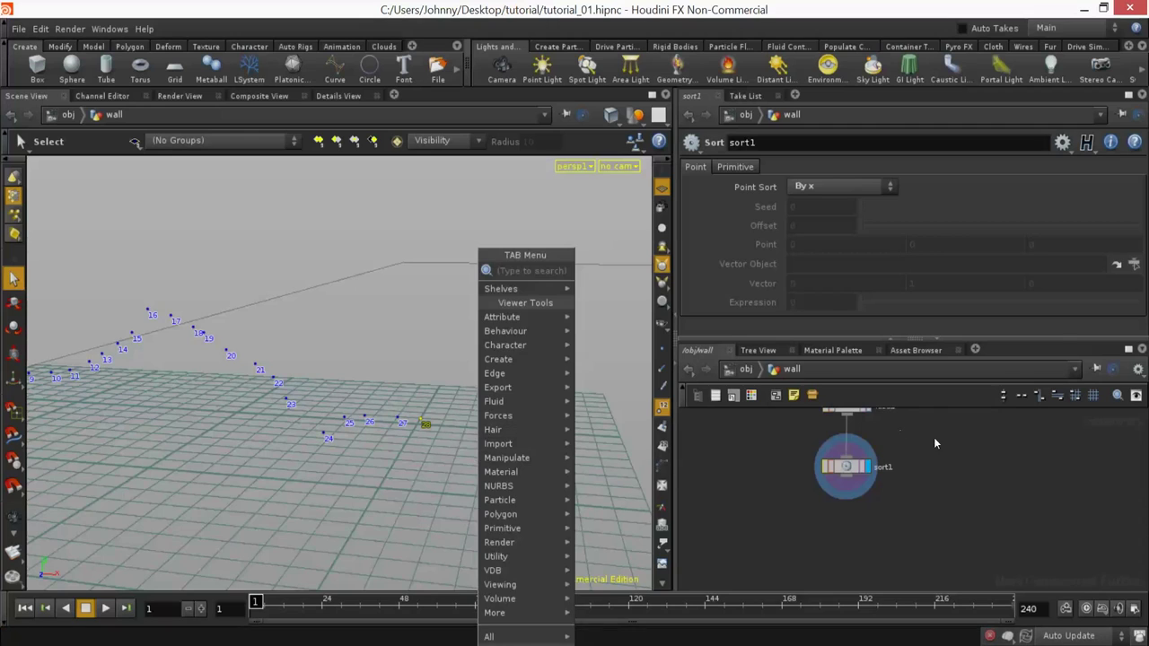
left_click(934, 438)
middle_click_drag(933, 438, 939, 477)
left_click(875, 445)
left_click(864, 447)
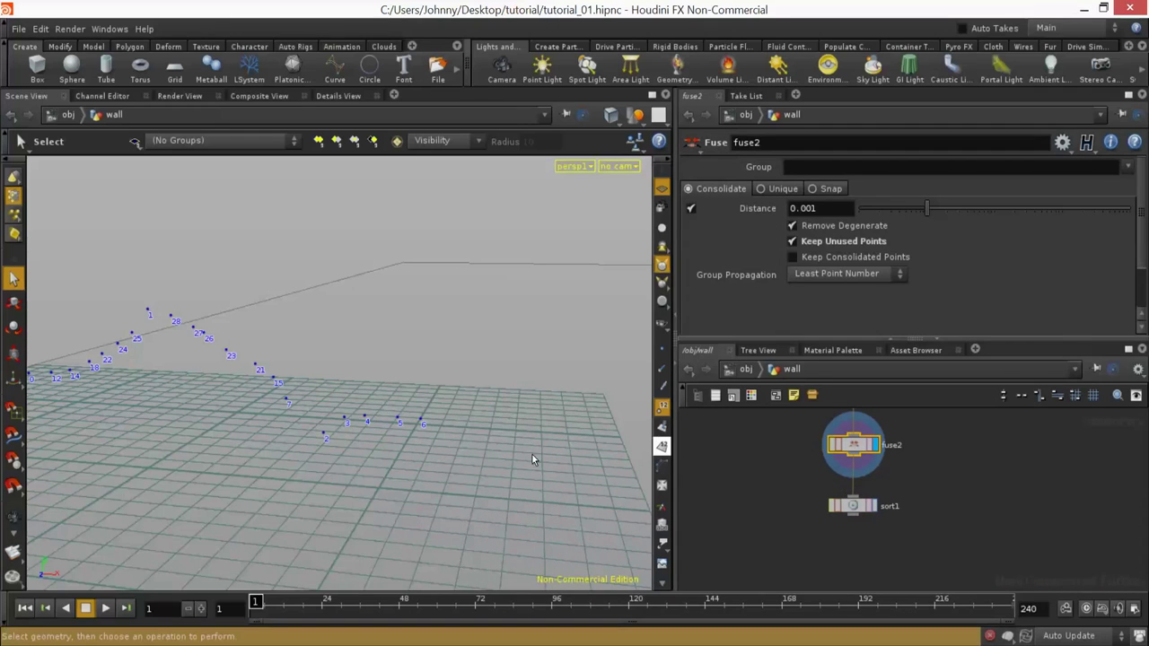
Step: Create a Group node below fuse2 that holds only the crack's end point, using pattern 6
key("Tab")
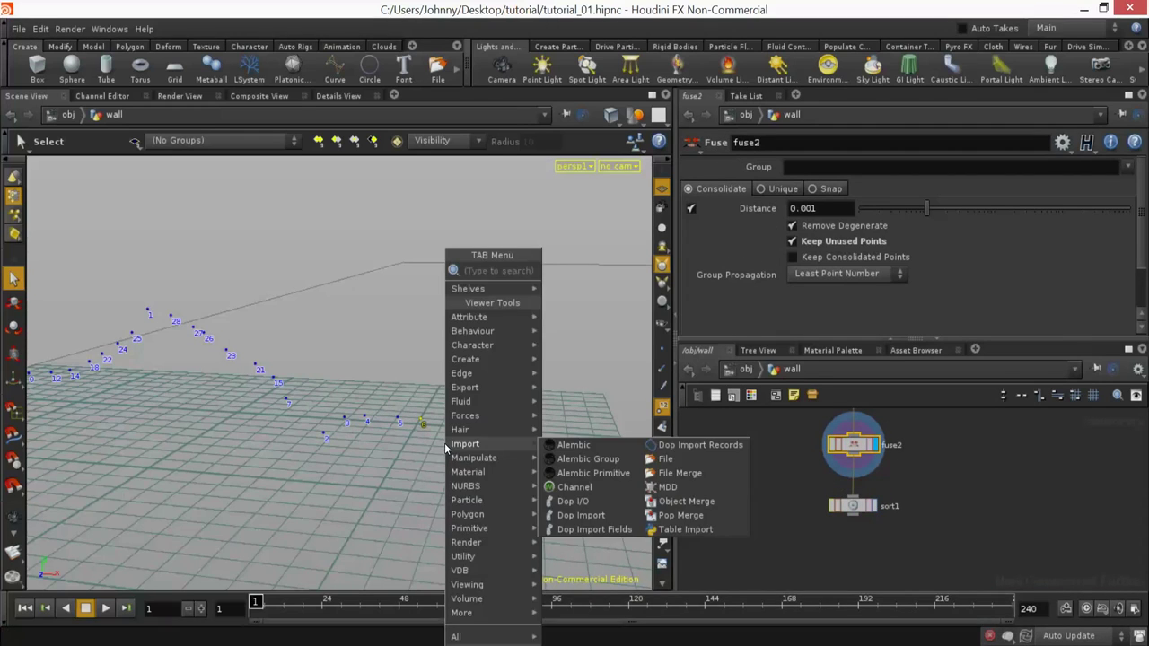
type("gr")
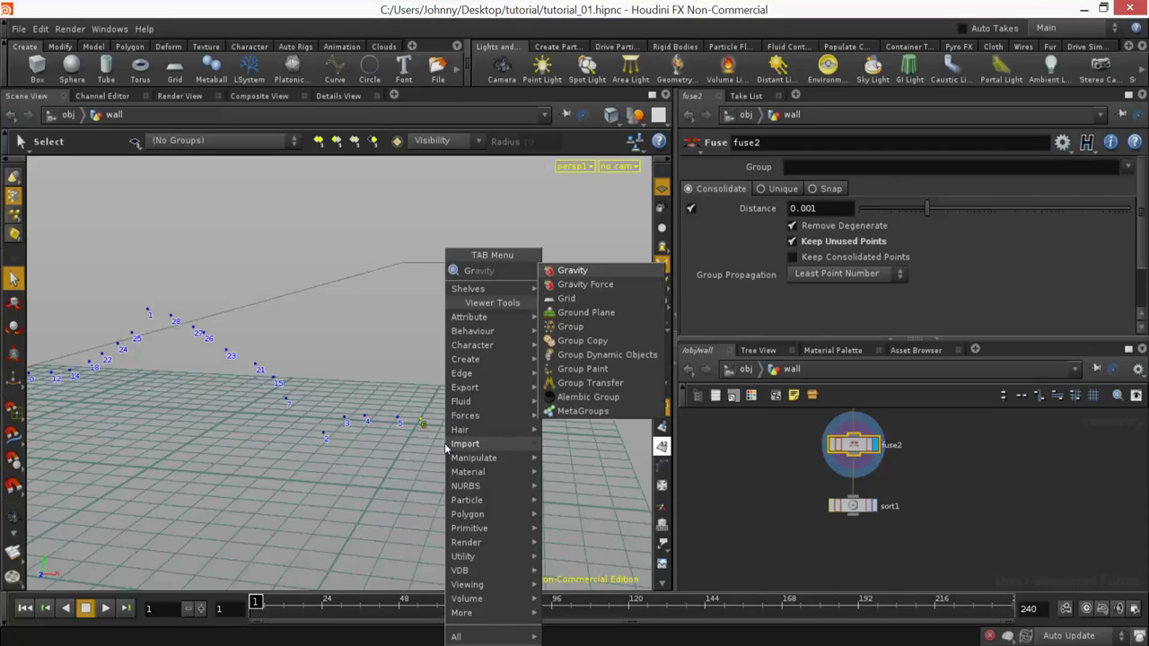
key("Down")
key("Down")
key("Down")
key("Down")
key("Return")
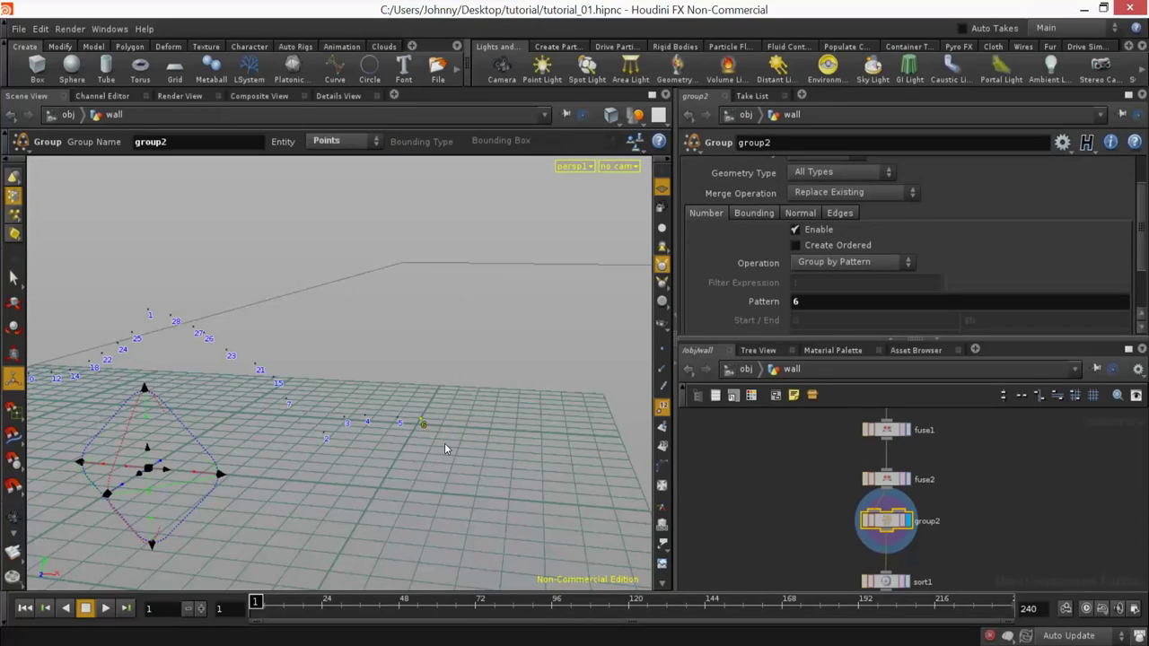
mouse_move(1142, 231)
left_mouse_down()
mouse_move(1141, 213)
mouse_move(1141, 227)
left_mouse_up()
key("q")
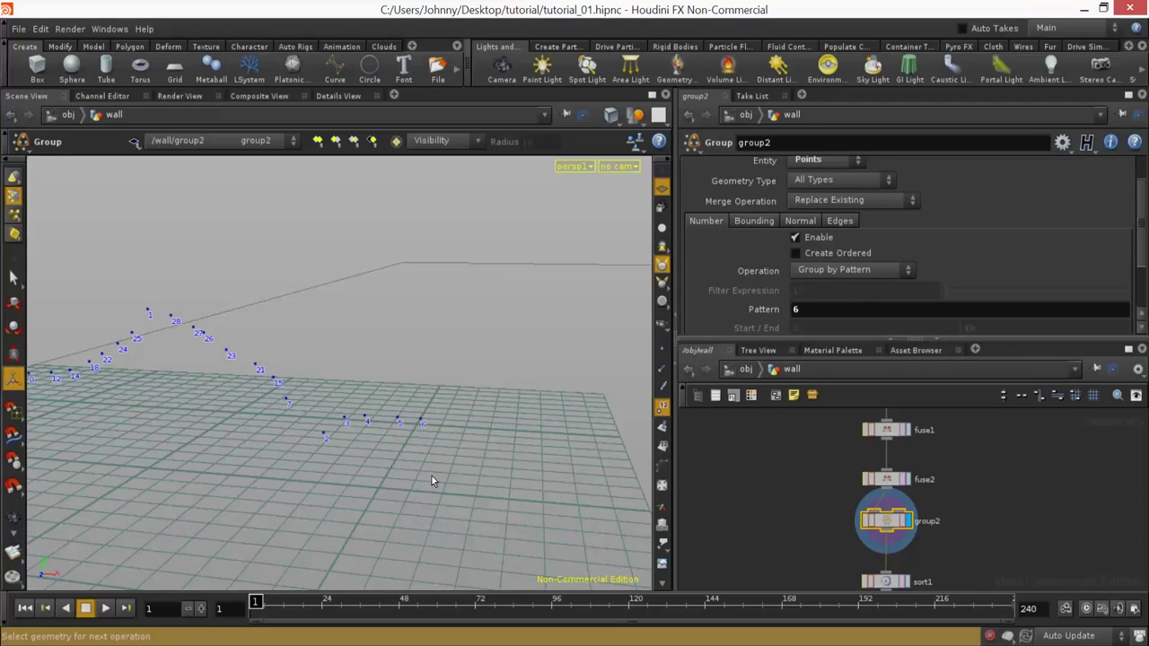
key("Escape")
Step: Display sort1 and review its point sort options, then delete the Sort node
middle_click_drag(974, 512, 982, 461)
left_click_drag(898, 525, 813, 521)
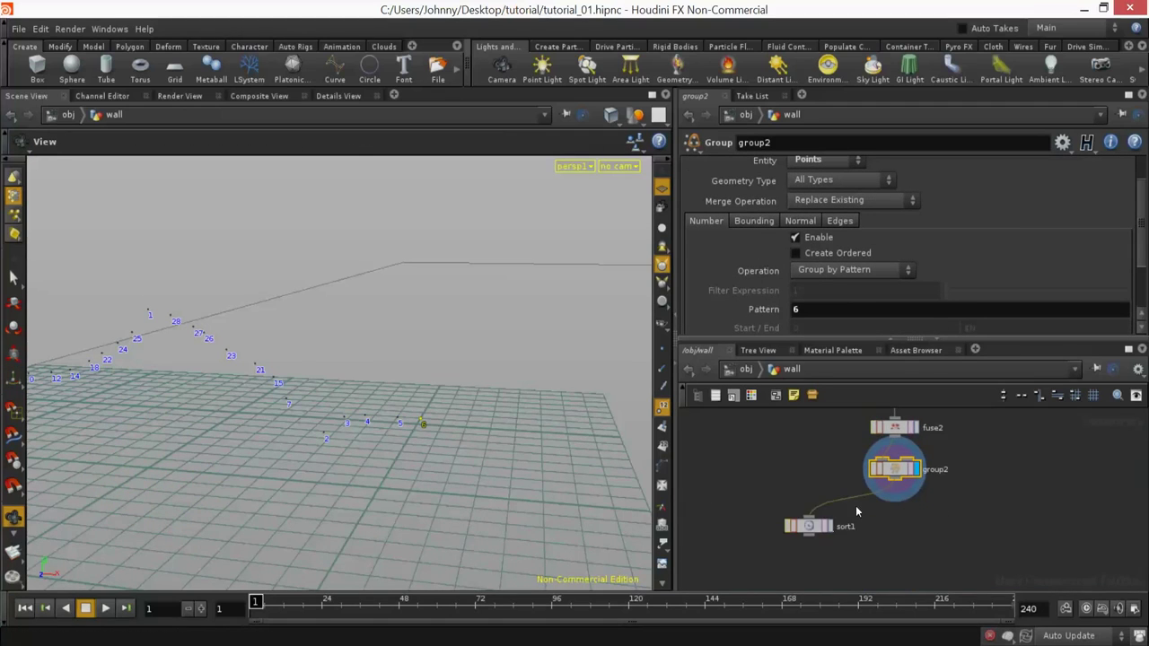
middle_click_drag(905, 534, 896, 504)
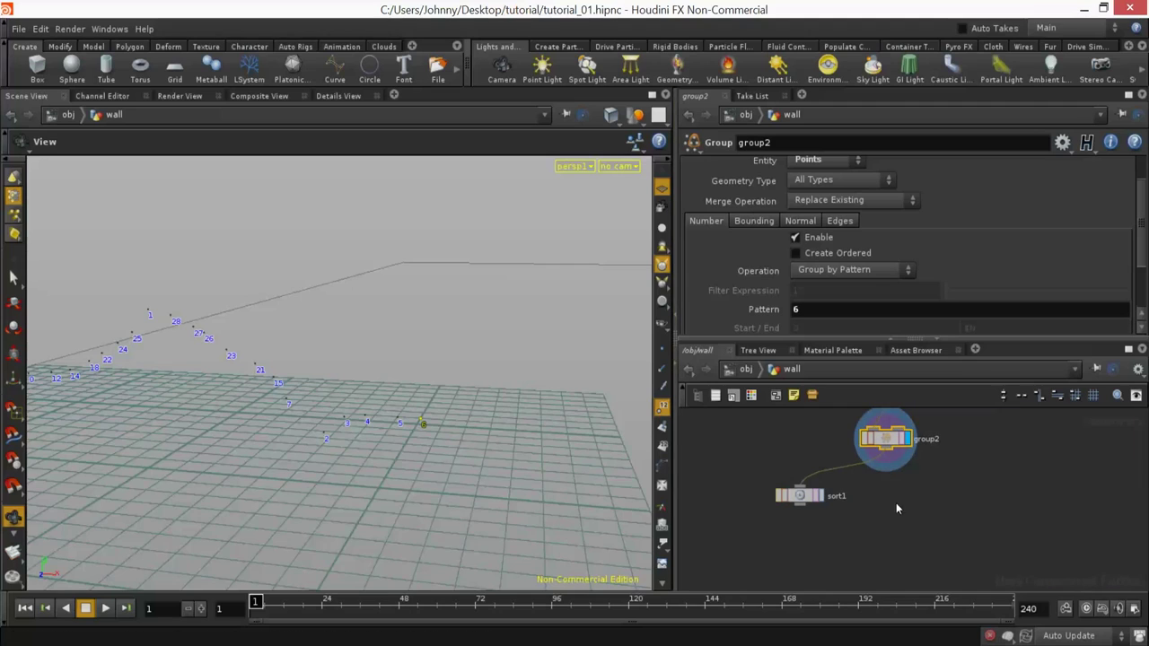
left_click(819, 496)
left_click(807, 496)
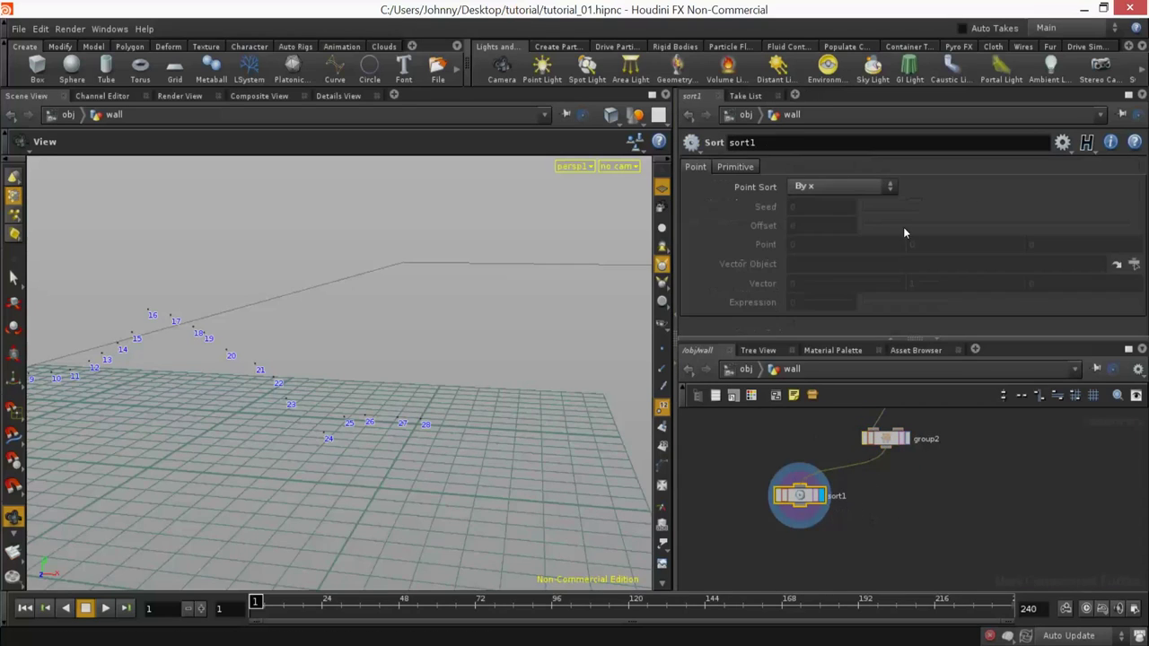
left_click(833, 185)
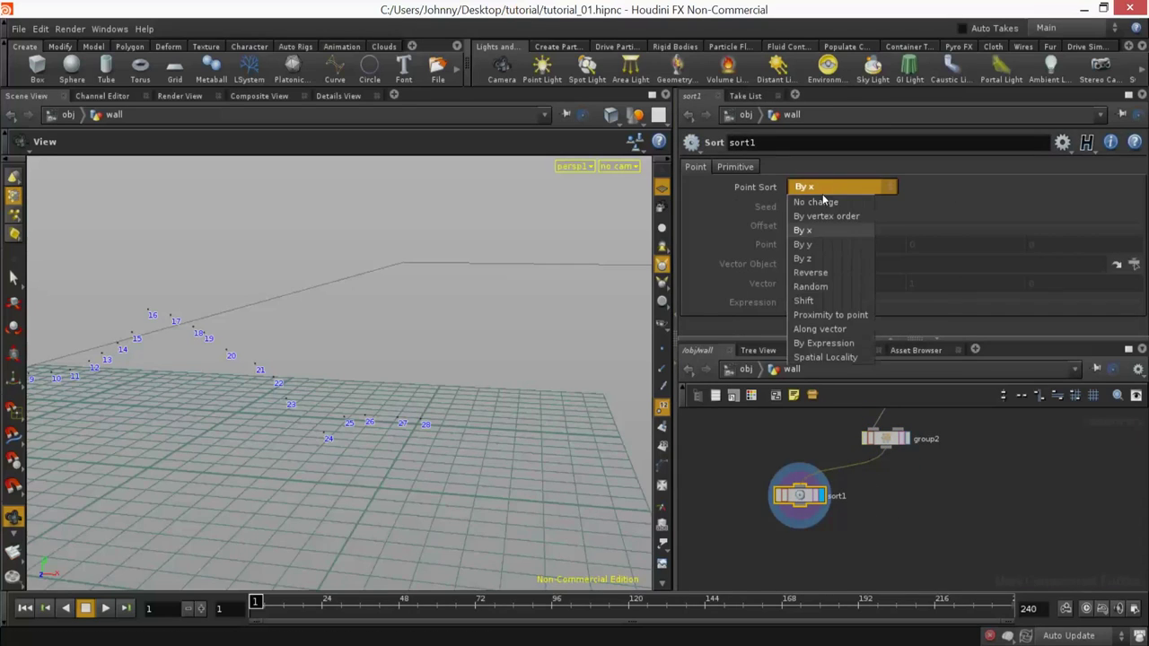
left_click(944, 443)
middle_click_drag(880, 509, 876, 532)
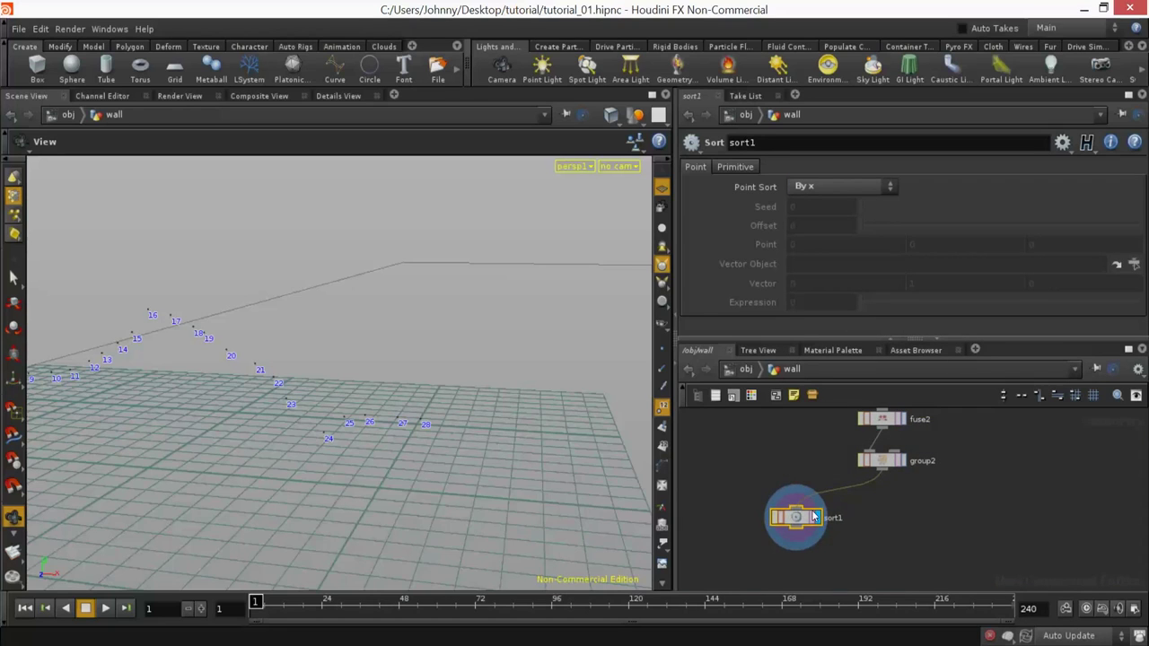
key("Delete")
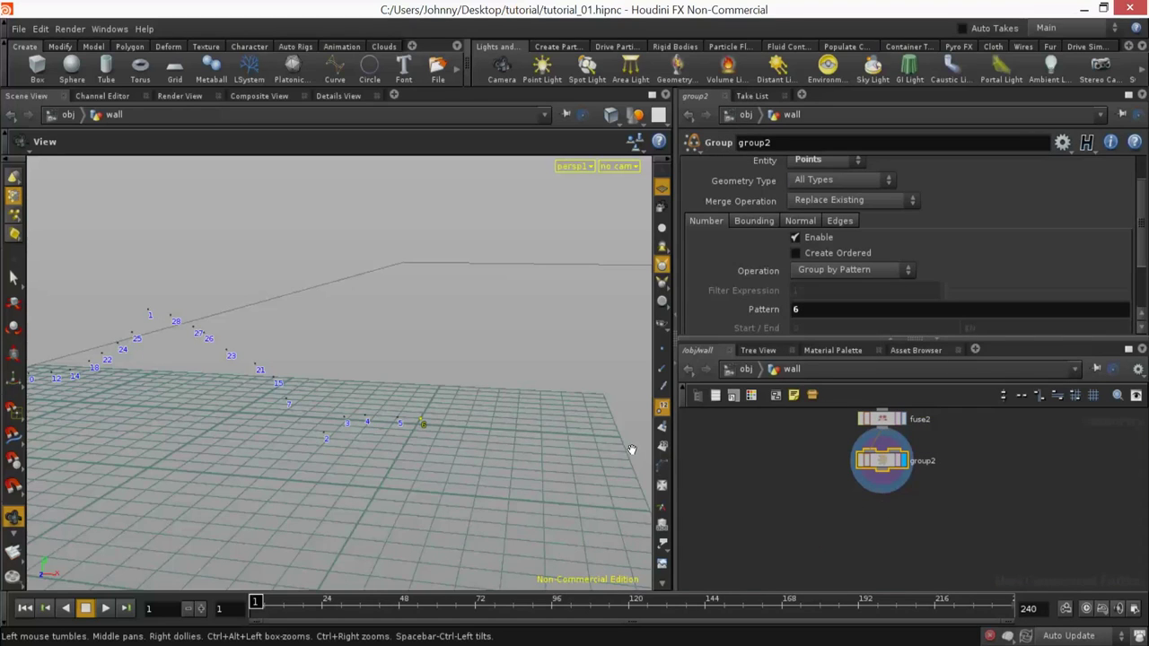
Step: Move group2 aside, add an AttribCreate node connected below it, and display the new node
left_click_drag(889, 461, 975, 486)
middle_click_drag(942, 535, 910, 493)
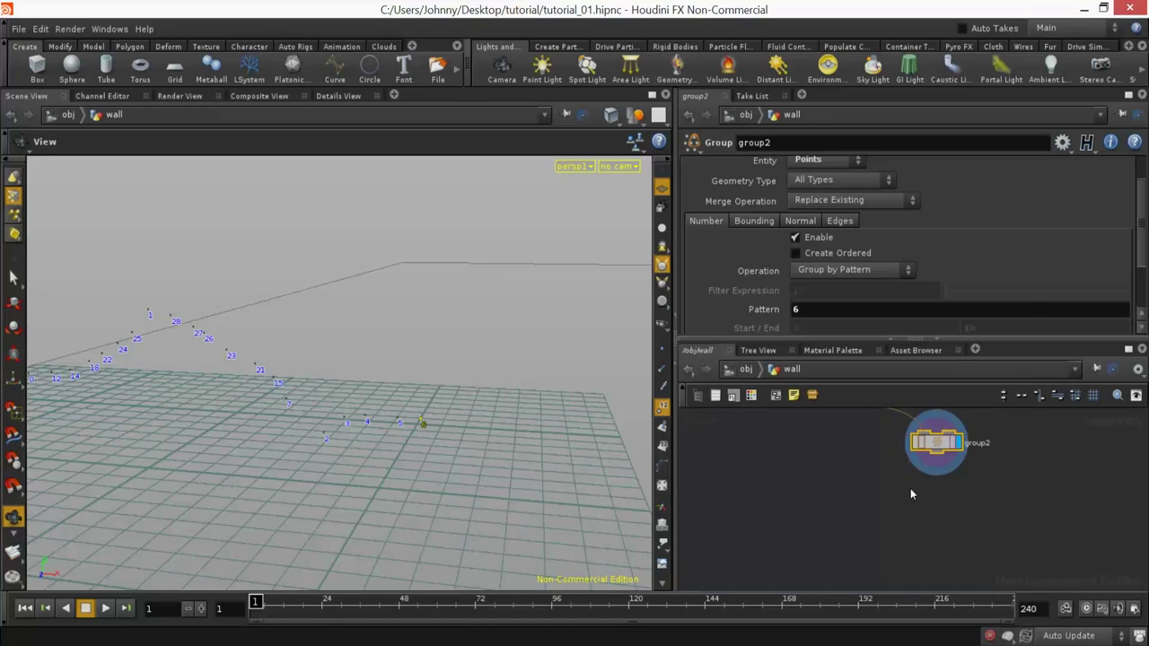
key("Tab")
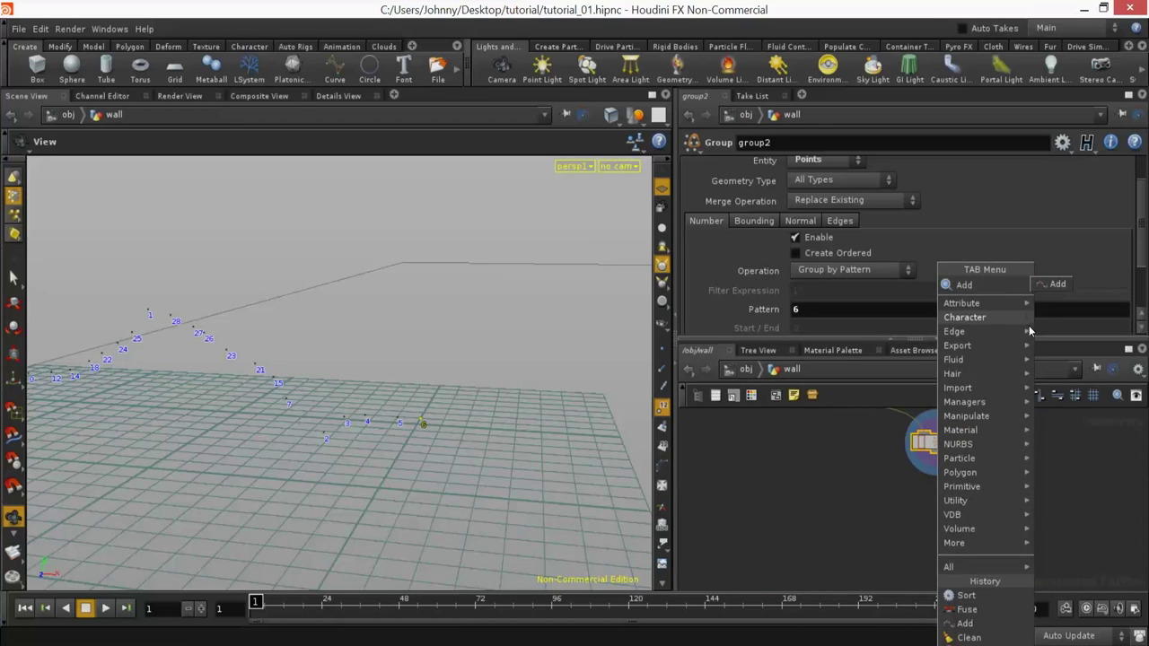
key("Escape")
key("Tab")
mouse_move(978, 303)
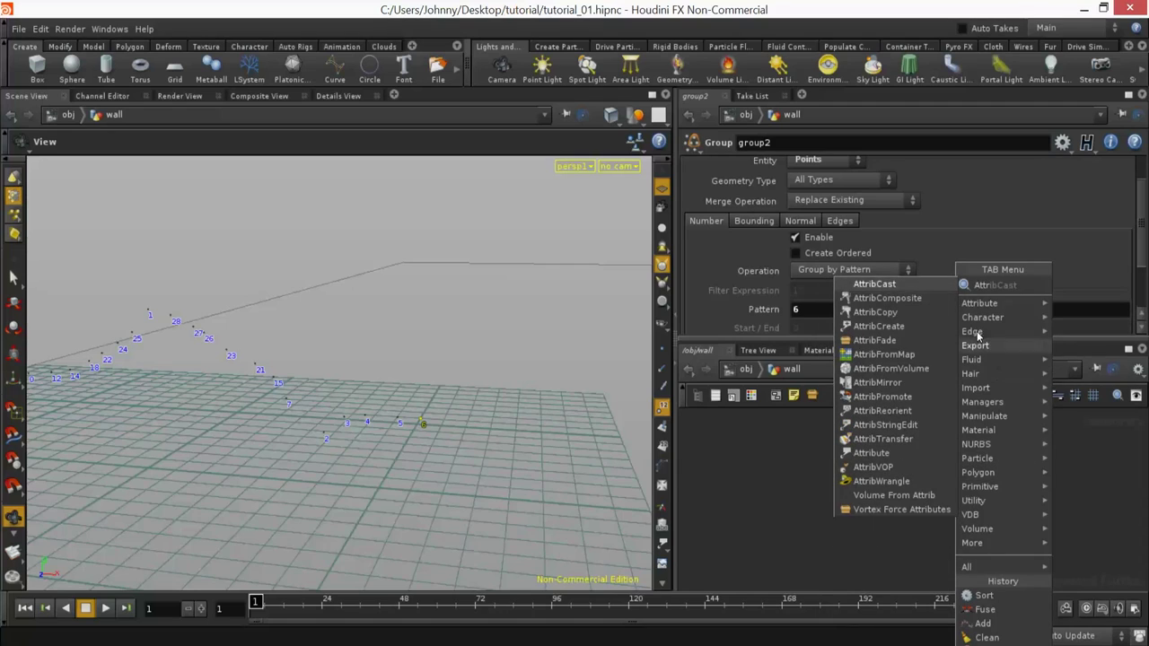
left_click(895, 325)
left_click(937, 508)
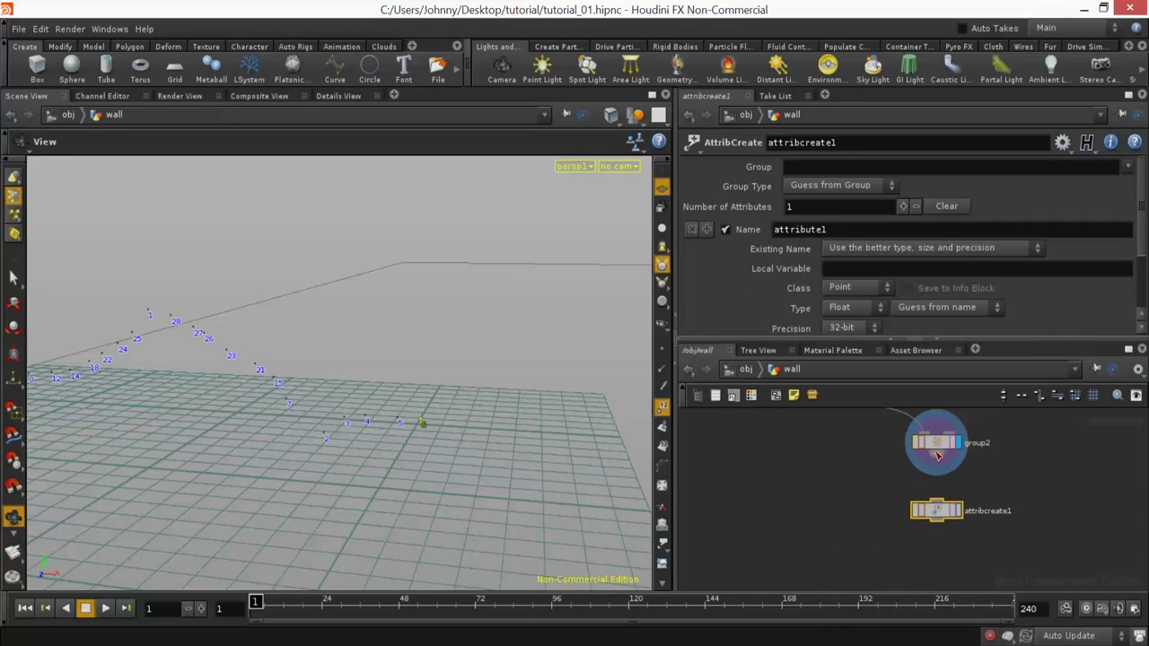
left_click(957, 510)
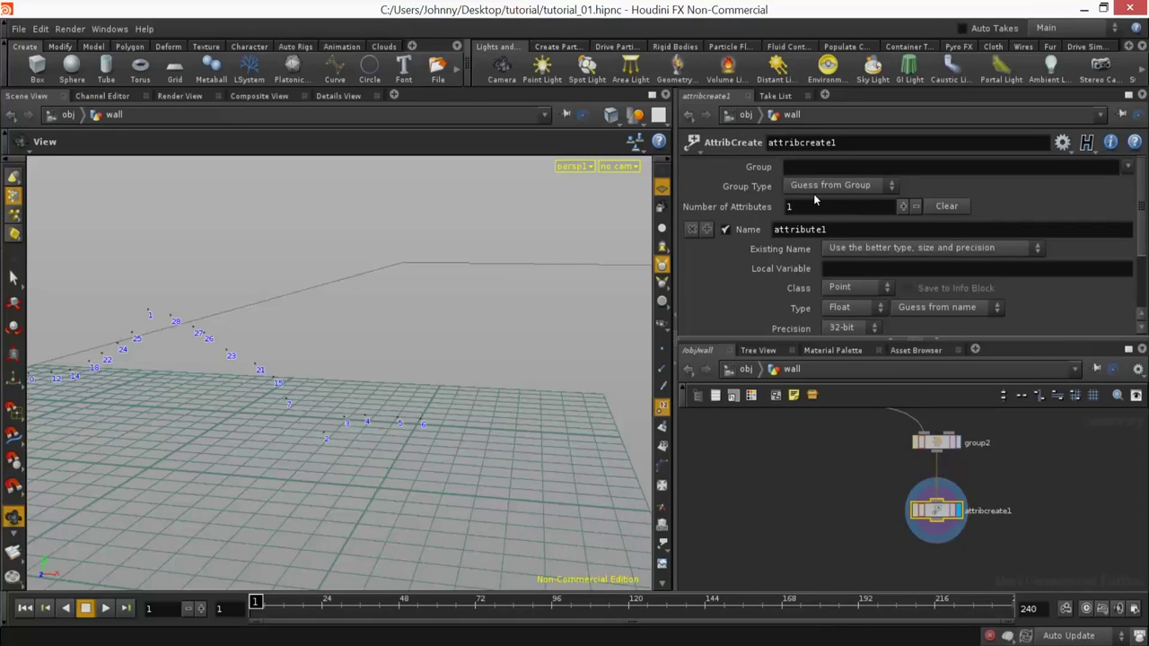
Step: Name the AttribCreate node's attribute startPoint and set its value to 1
double_click(838, 230)
type("s")
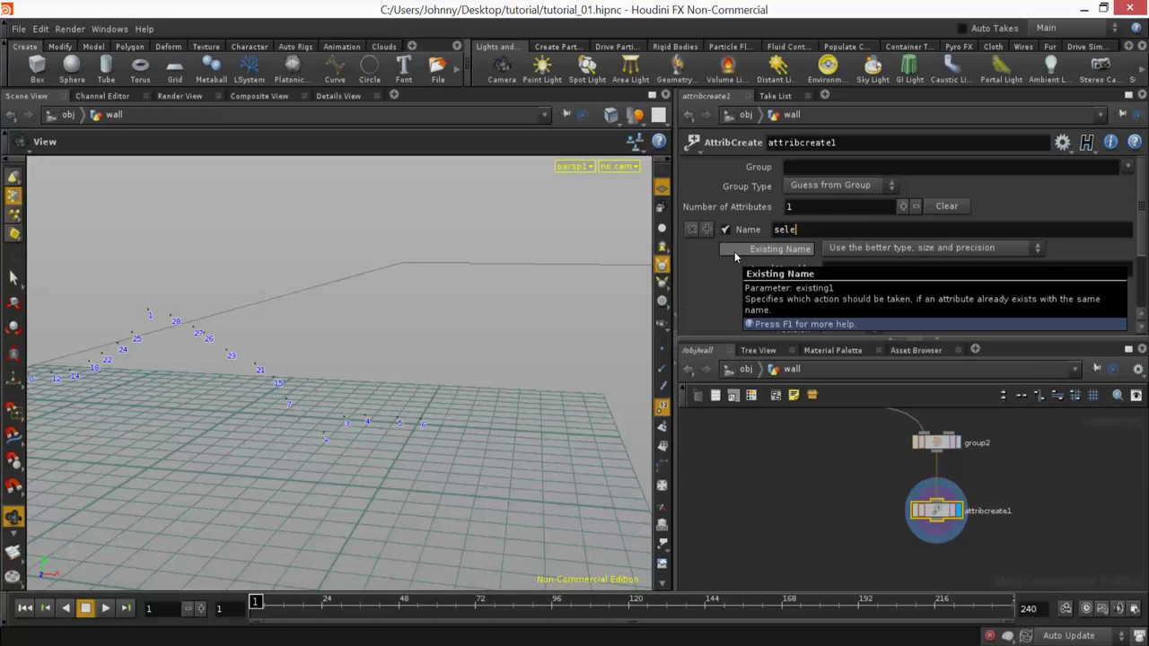
type("tartPoint")
key("Return")
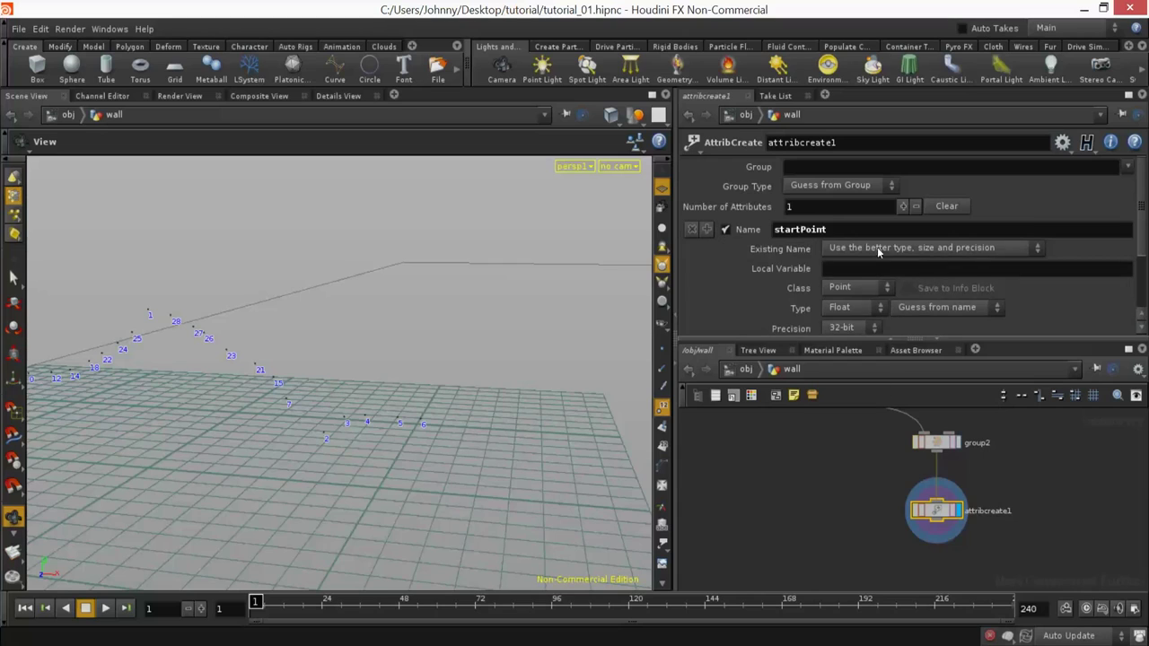
scroll(1138, 217, "down", 4)
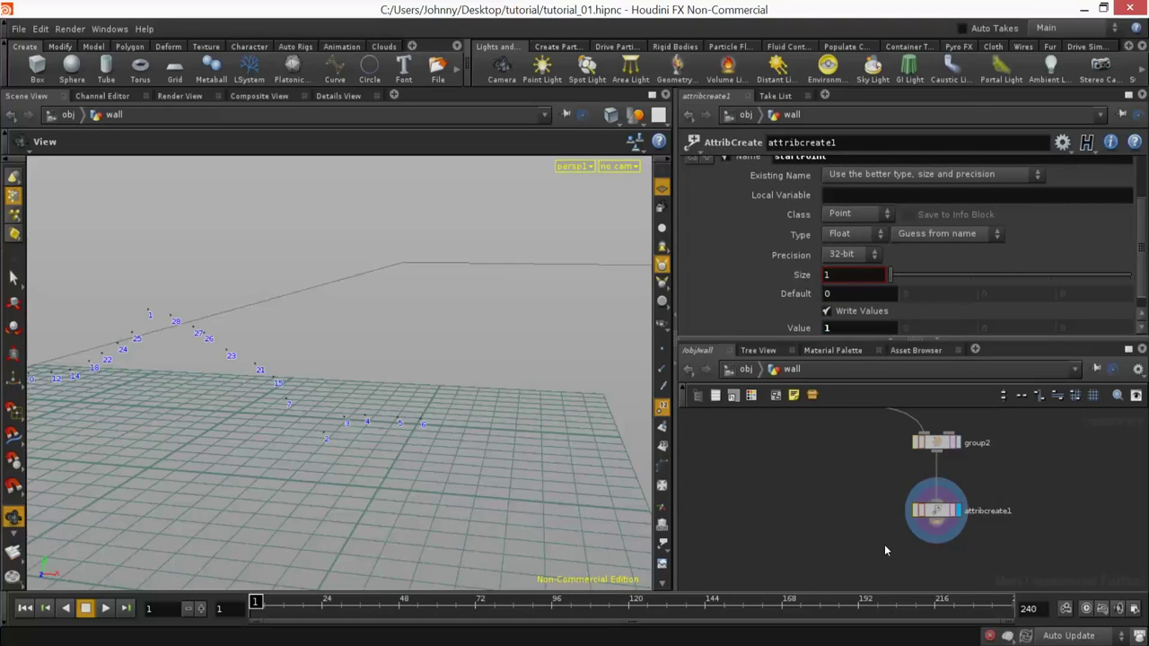
Step: Add a Delete node, remove attribcreate1, and connect the new node below group2 with its display on
key("Tab")
left_click(1008, 325)
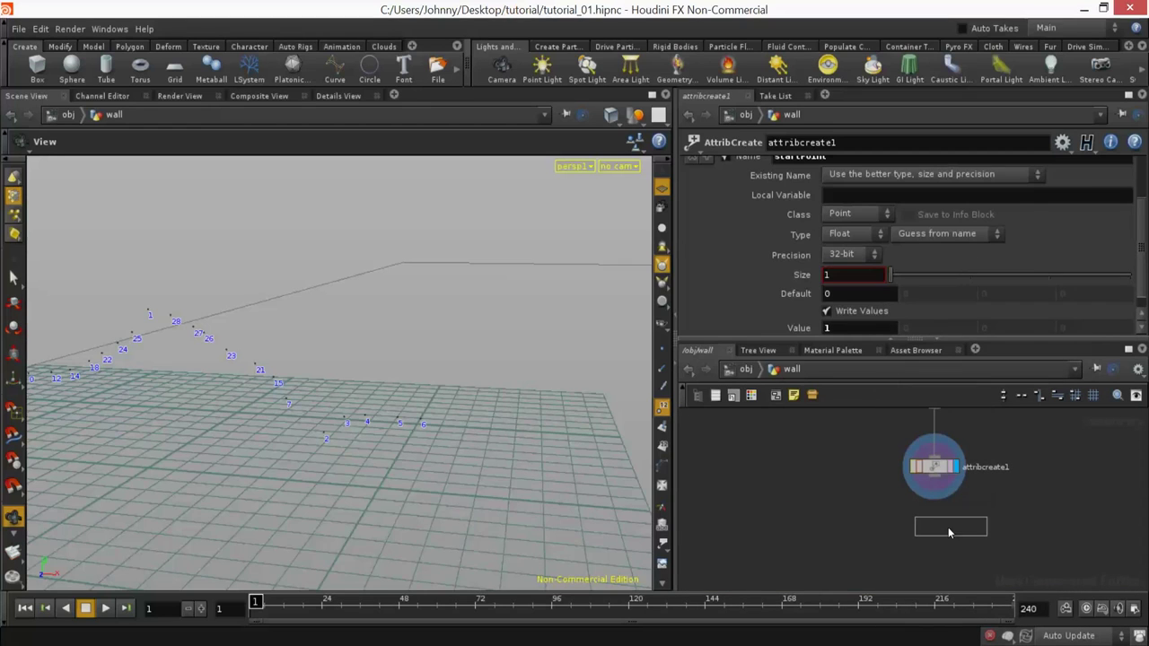
left_click(942, 526)
scroll(969, 517, "down", 2)
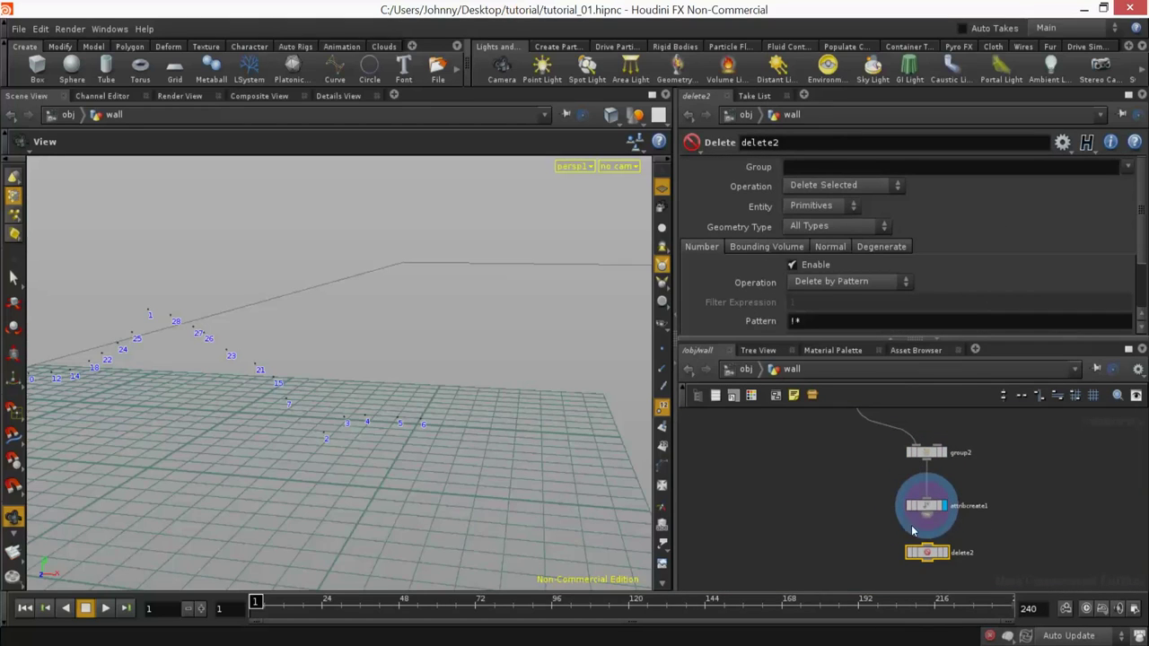
left_click(930, 503)
key("Delete")
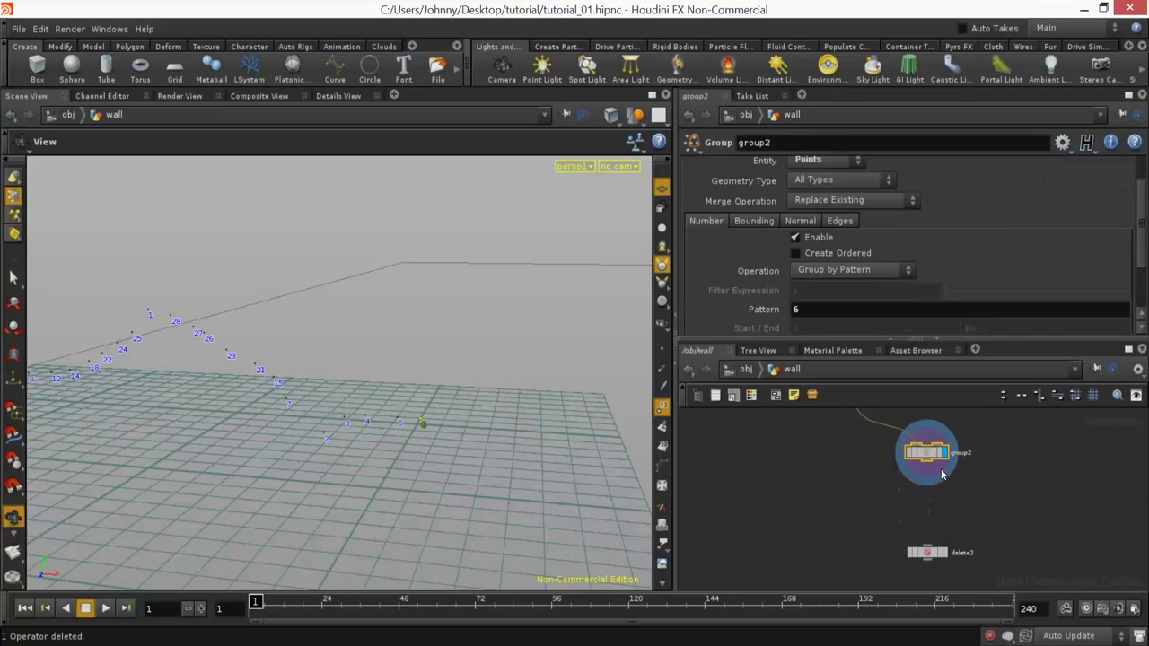
left_click_drag(936, 556, 937, 493)
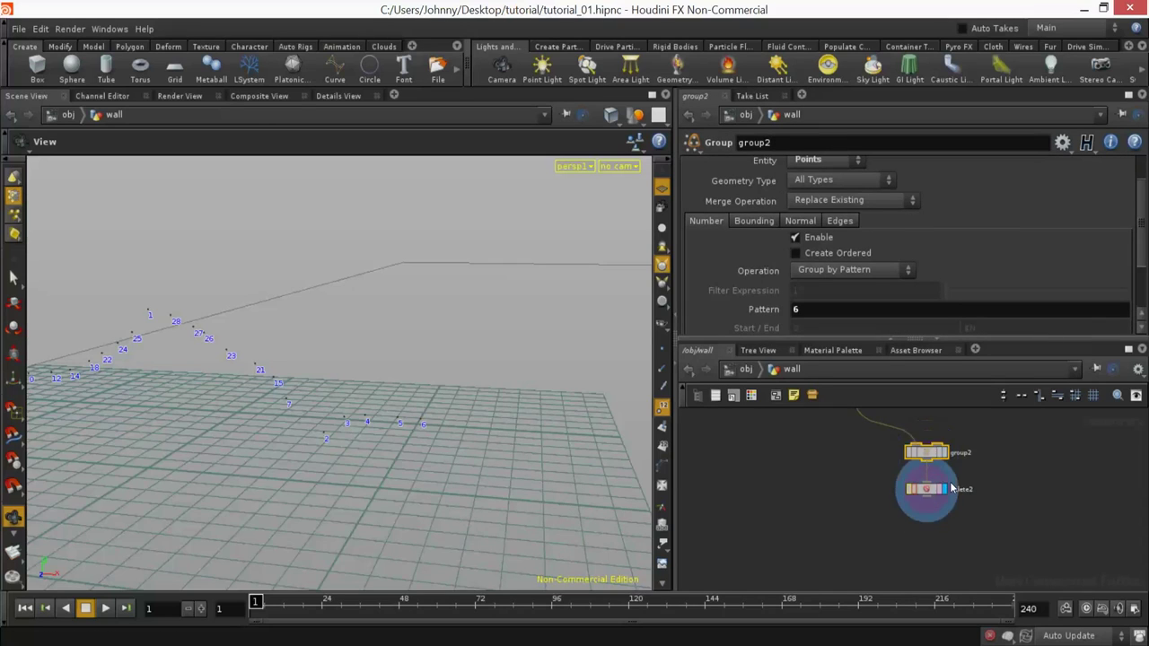
left_click(937, 490)
Step: Configure the Delete node to use group2, Delete Non-Selected and the Points entity, keeping only the crack's end point
left_click(835, 189)
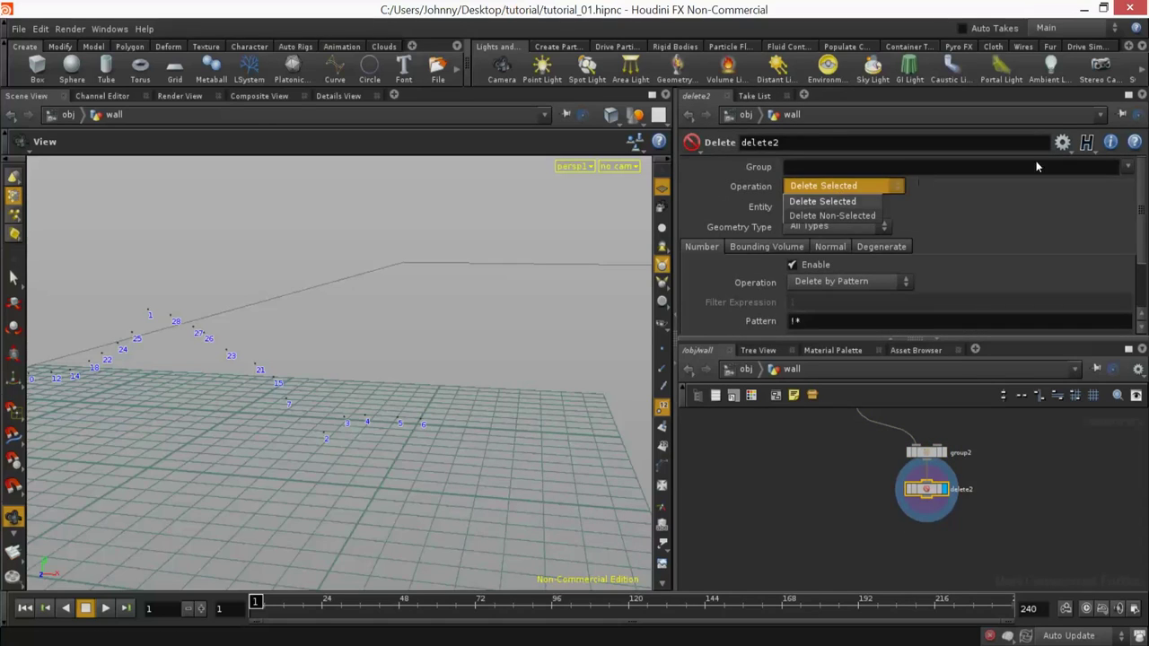
left_click(1113, 168)
left_click(1128, 171)
left_click(1102, 196)
left_click(868, 185)
left_click(818, 215)
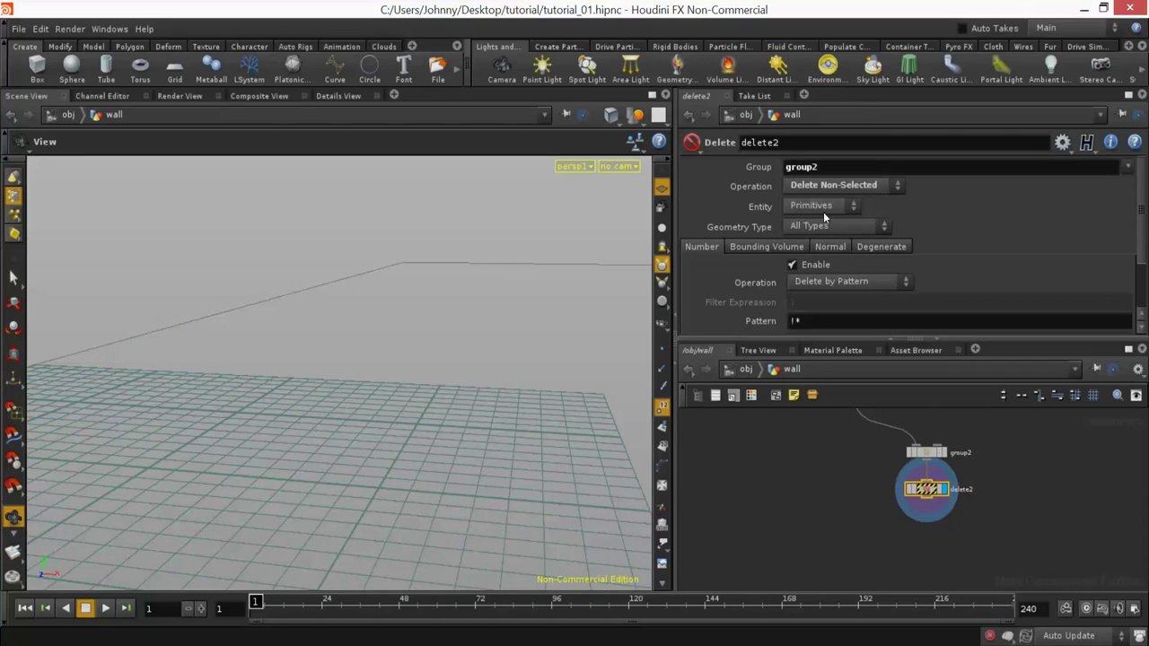
left_click(821, 206)
left_click(812, 231)
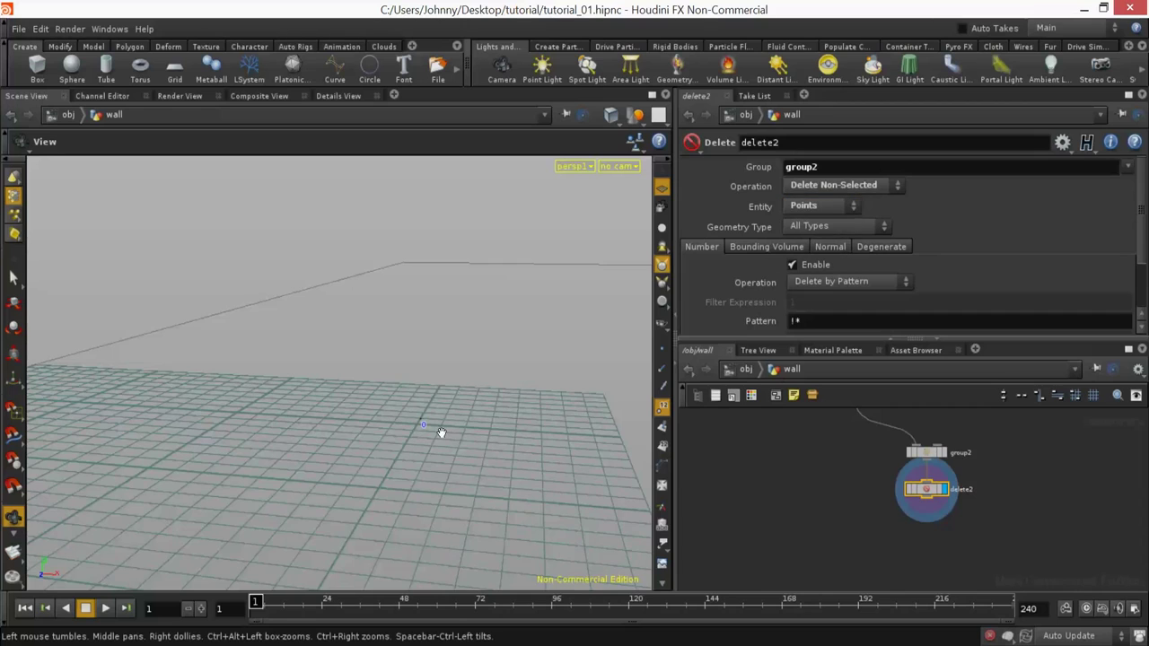
Step: Add a Null node connected below delete2 and display it
middle_click_drag(835, 518, 847, 548)
right_click_drag(847, 549, 831, 508)
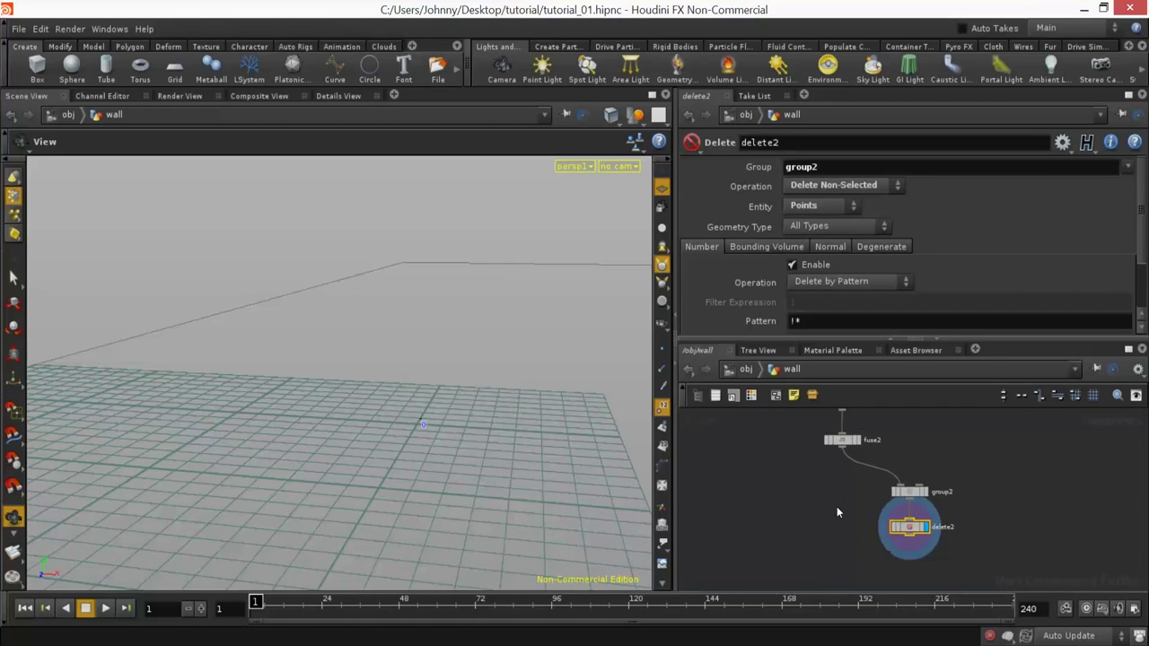
key("Tab")
type("Nul")
left_click(1014, 284)
left_click(908, 539)
left_click_drag(901, 486, 909, 530)
mouse_move(907, 540)
left_mouse_down()
mouse_move(899, 528)
mouse_move(908, 549)
left_mouse_up()
left_click(922, 529)
Step: Rename the Null node to OUT_SELECTED_POINT
double_click(936, 528)
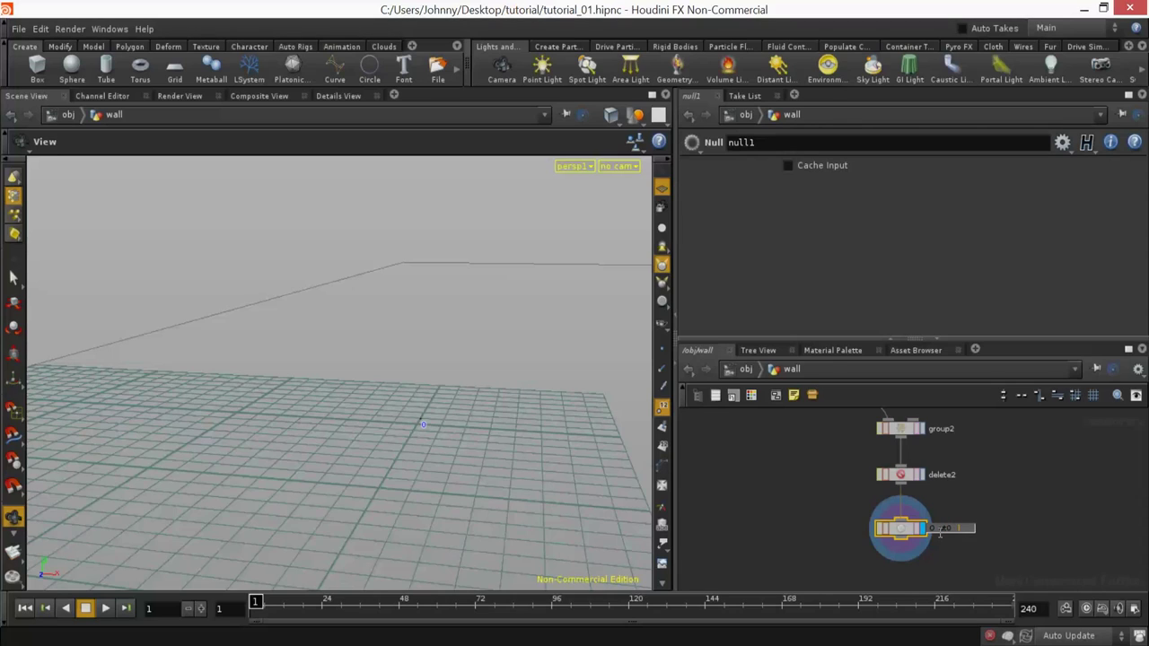
double_click(939, 529)
type("O")
type("UT_SELECTED")
type("_POINT")
key("Return")
Step: Display fuse2, then add a Sort node connected below it beside the group branch and display the new node
middle_click_drag(831, 520, 861, 509)
left_click(893, 474)
key("Tab")
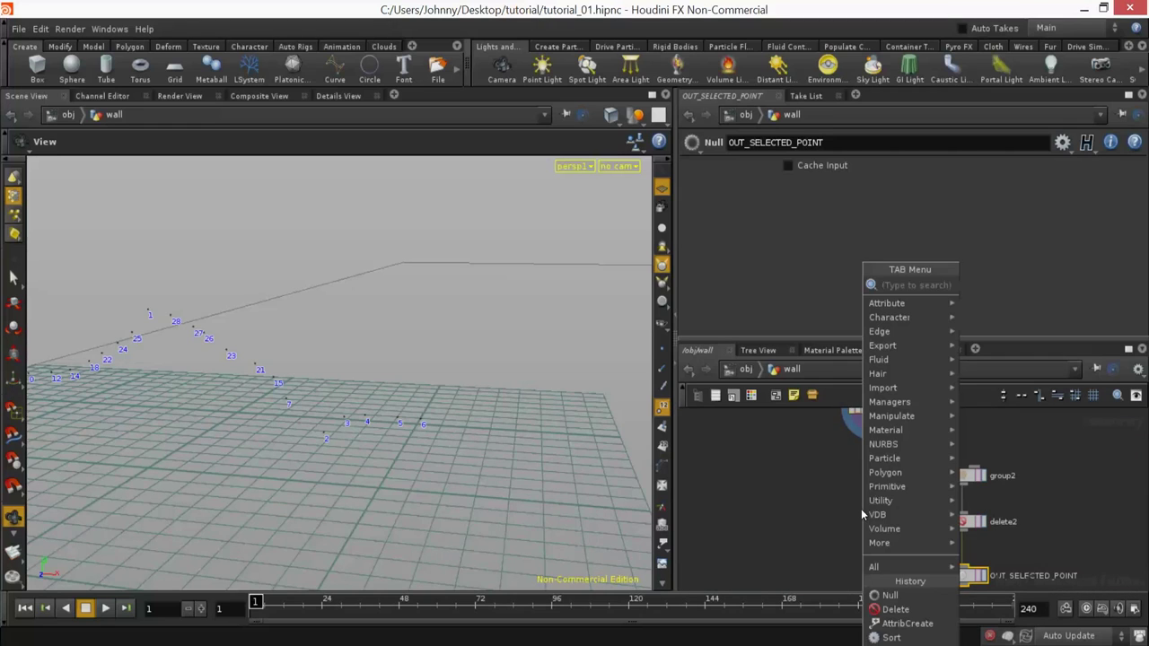
type("Sort")
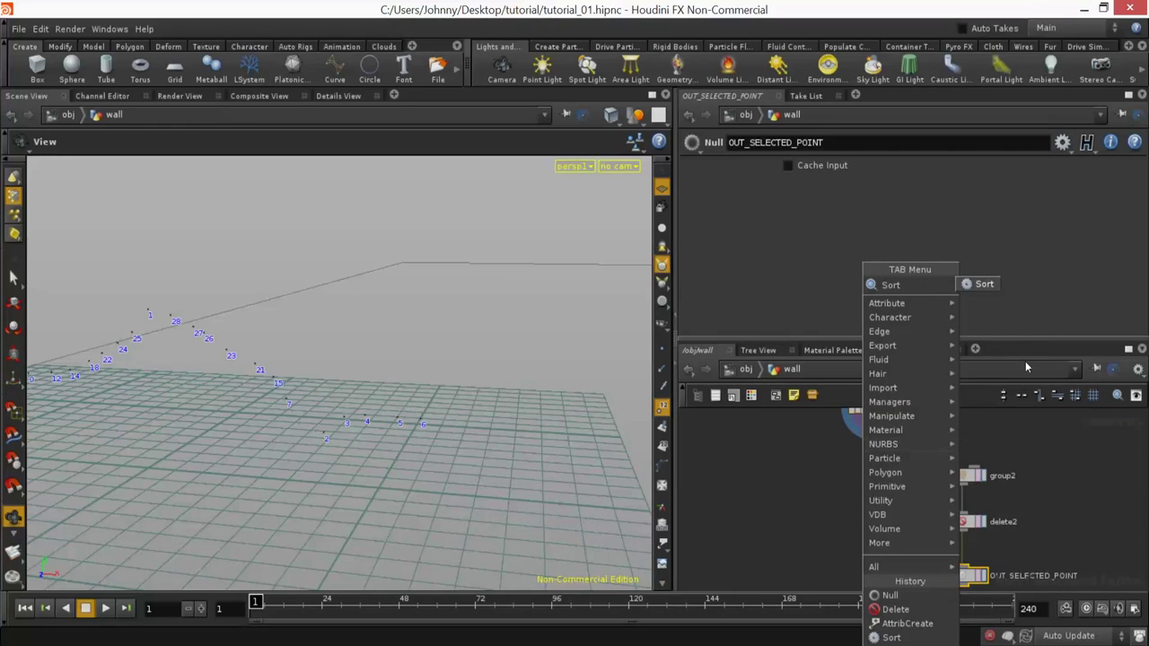
left_click(983, 285)
left_click(864, 513)
left_click_drag(870, 473, 874, 569)
left_click(886, 515)
middle_click_drag(902, 533, 889, 460)
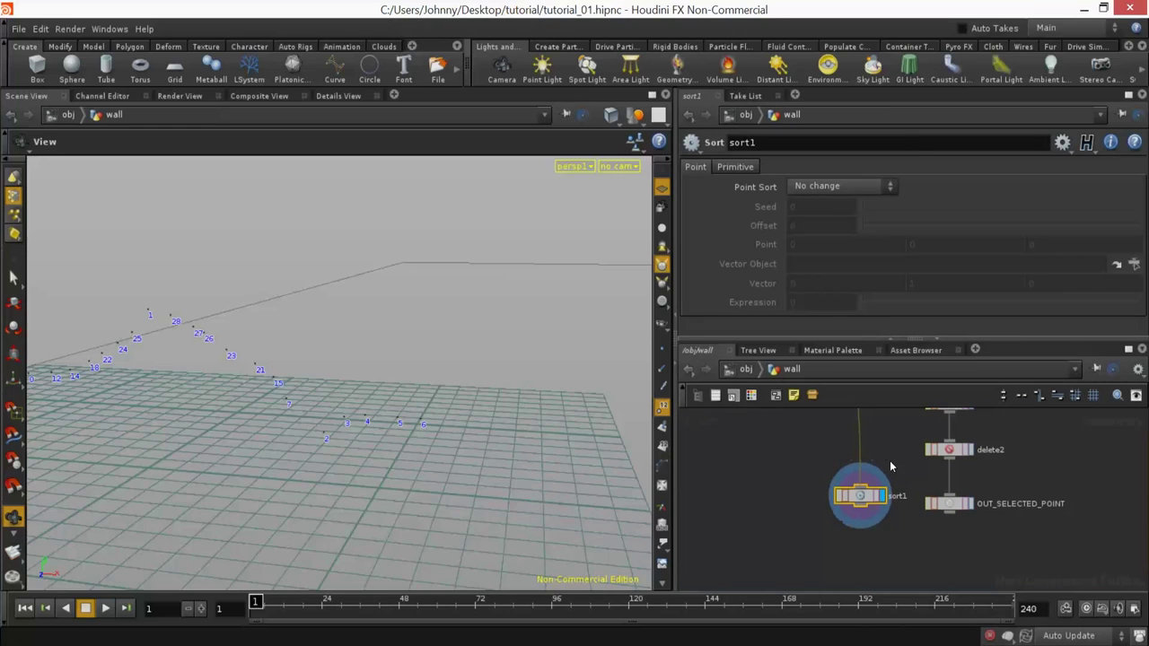
Step: Set sort1's Point Sort to Proximity to point with the X coordinate expression point("../OUT_SELECTED_POINT", 0, "P", 0)
left_click(830, 189)
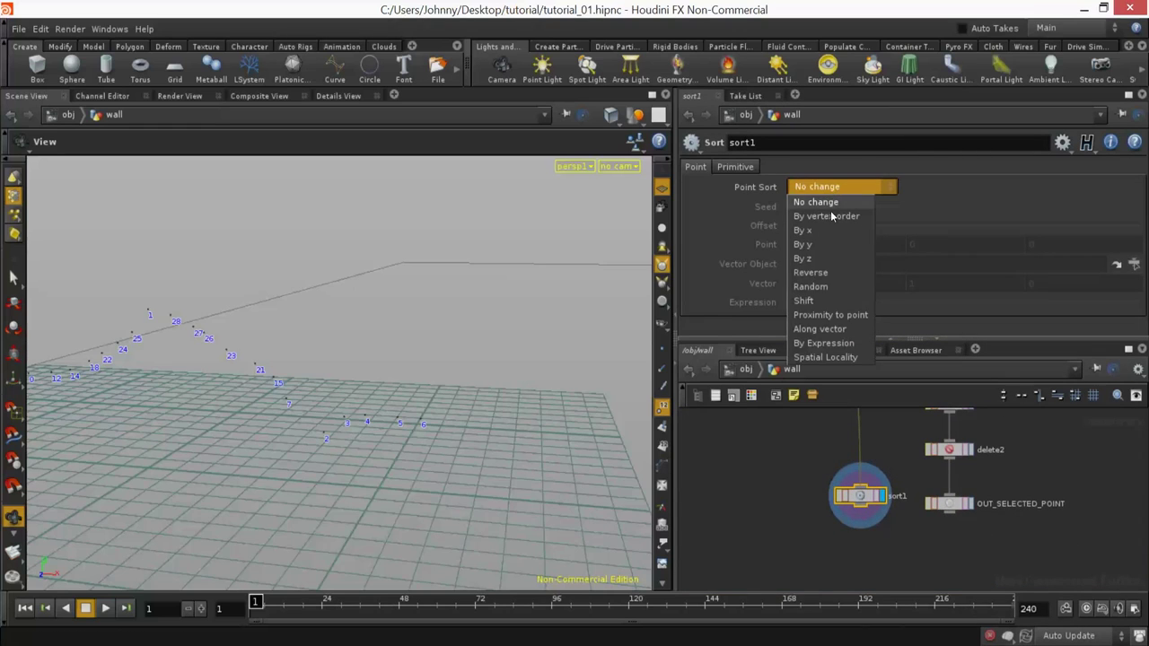
left_click(834, 316)
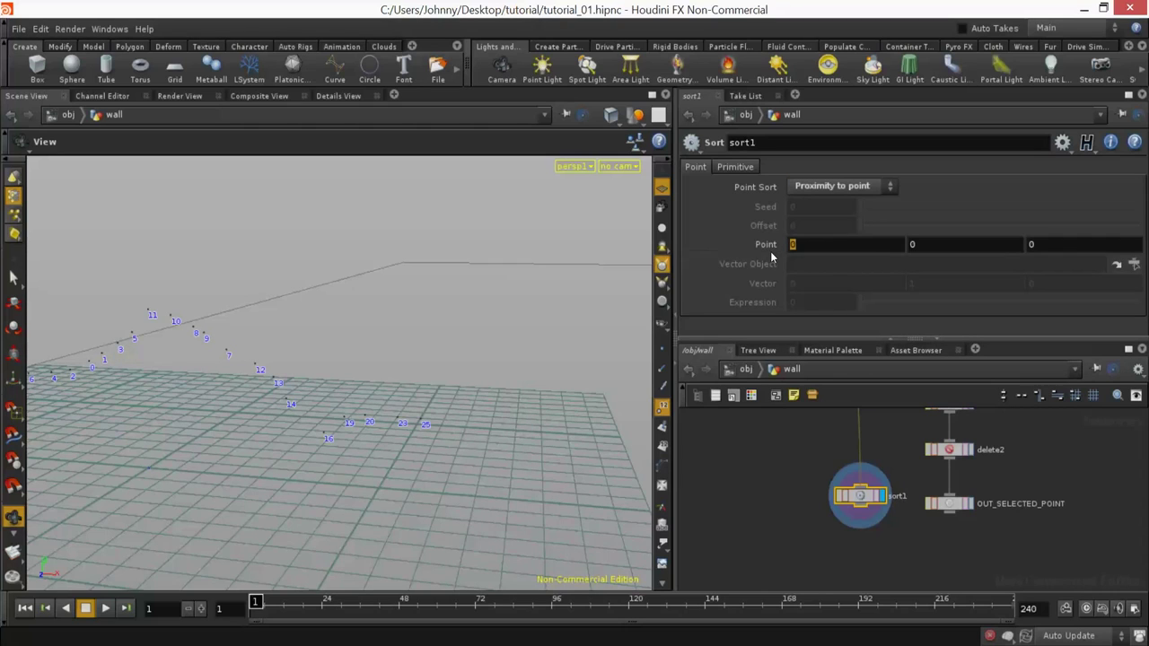
type("point(\"../")
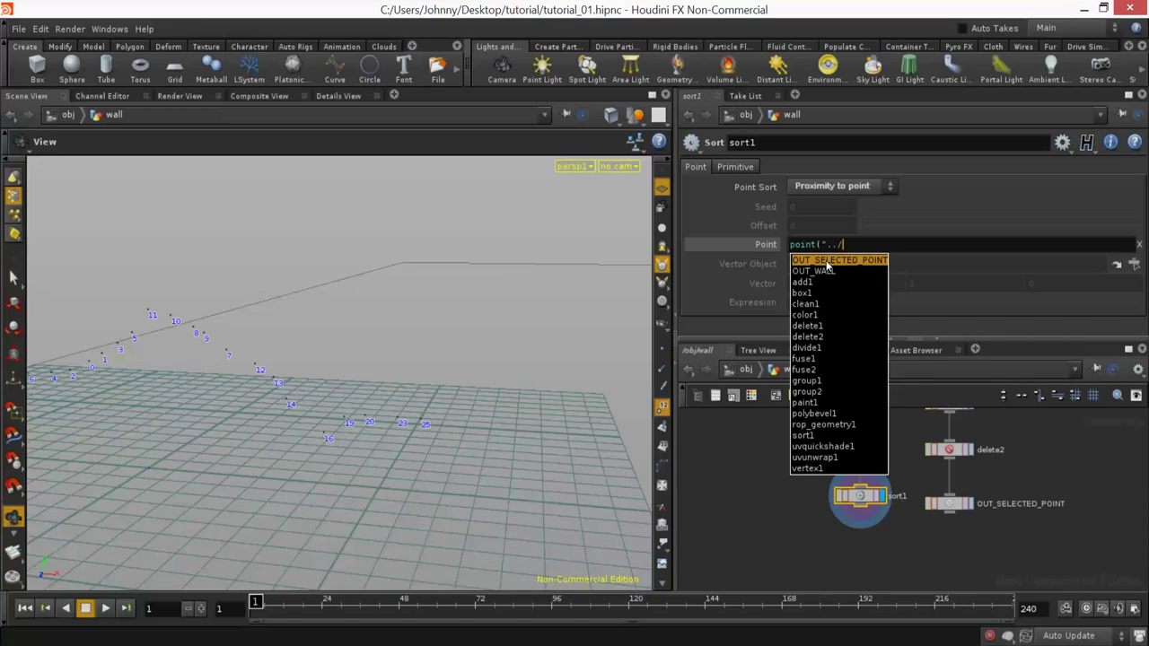
left_click(823, 261)
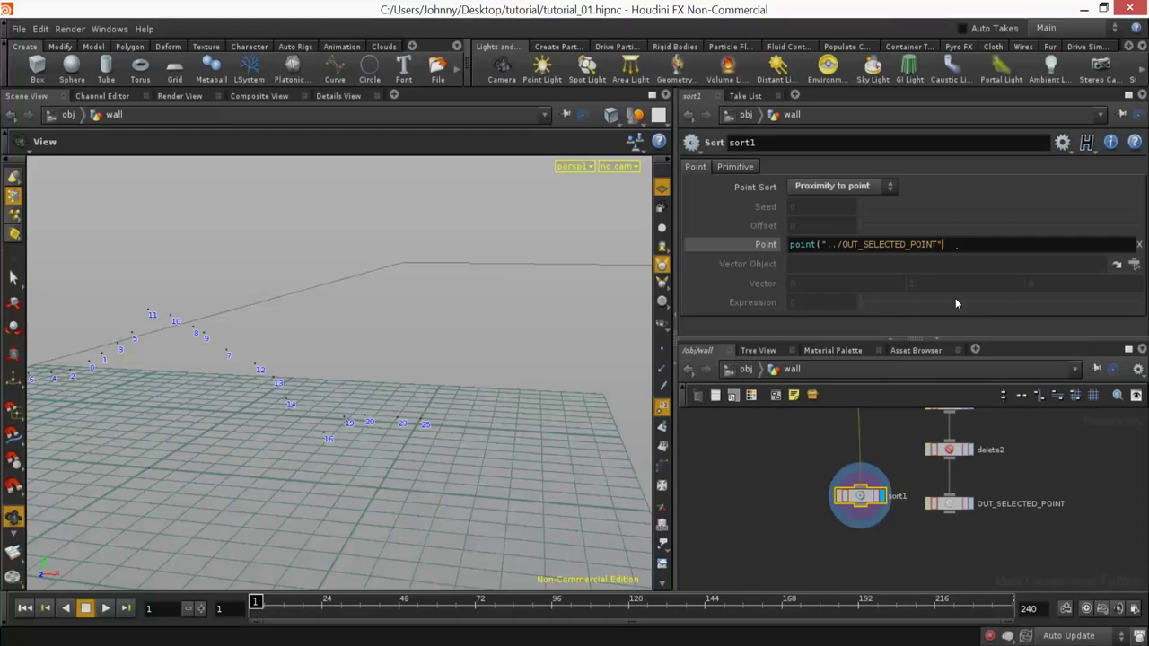
key("Return")
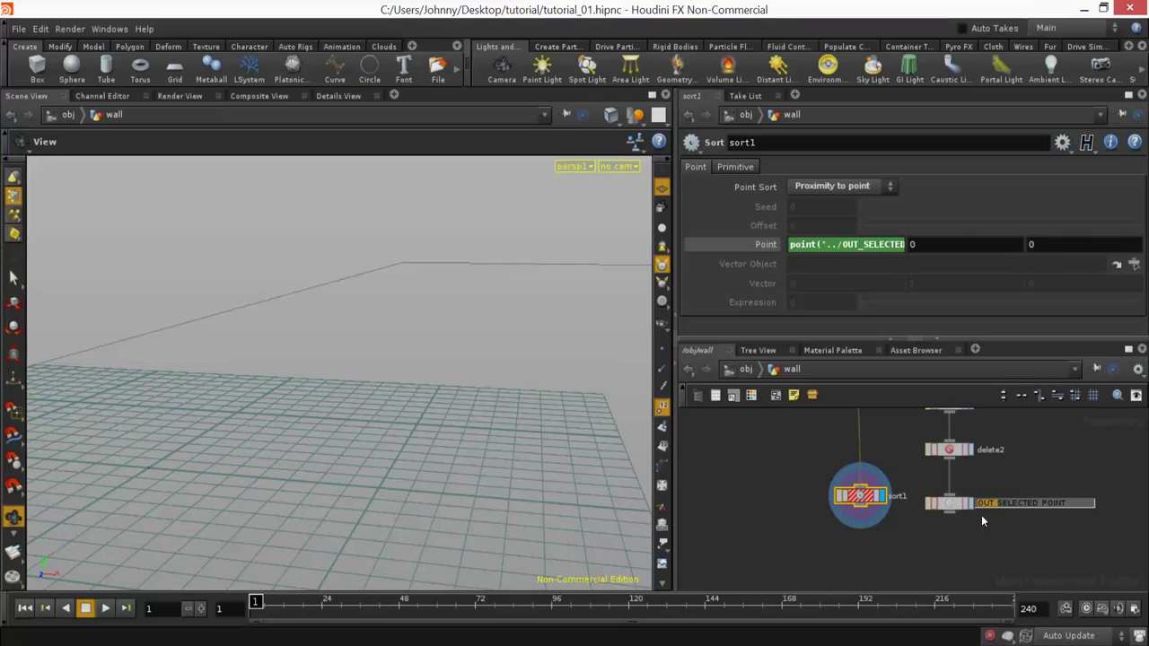
left_click(967, 246)
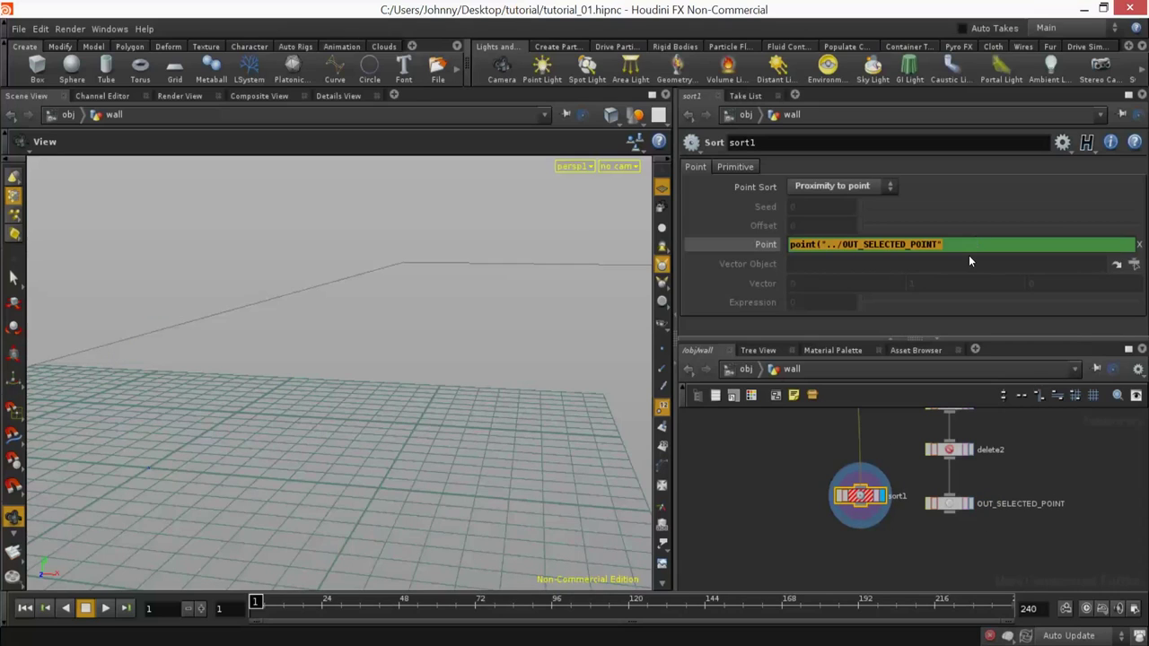
key("End")
type(", 0")
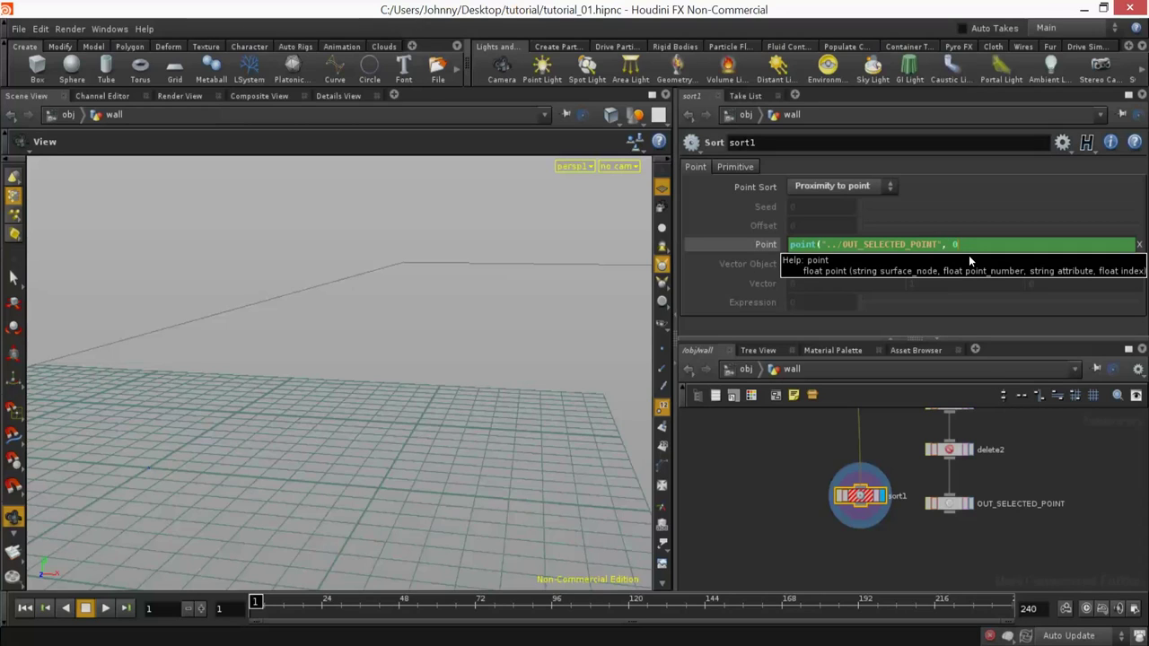
left_click_drag(823, 245, 942, 247)
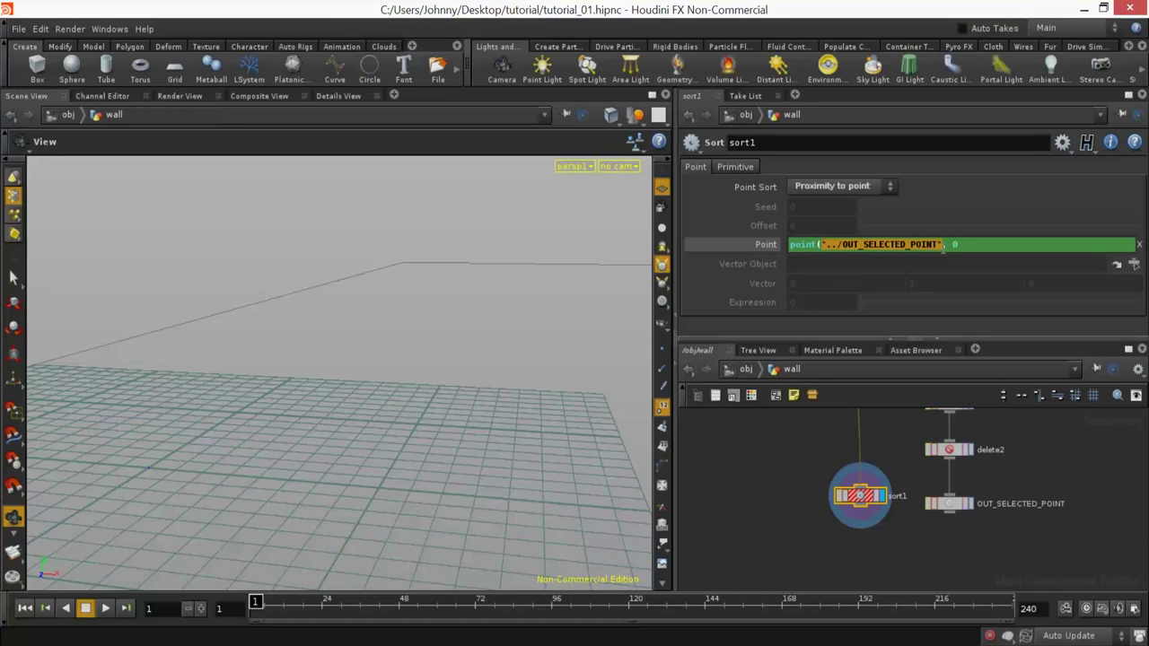
left_click(946, 245)
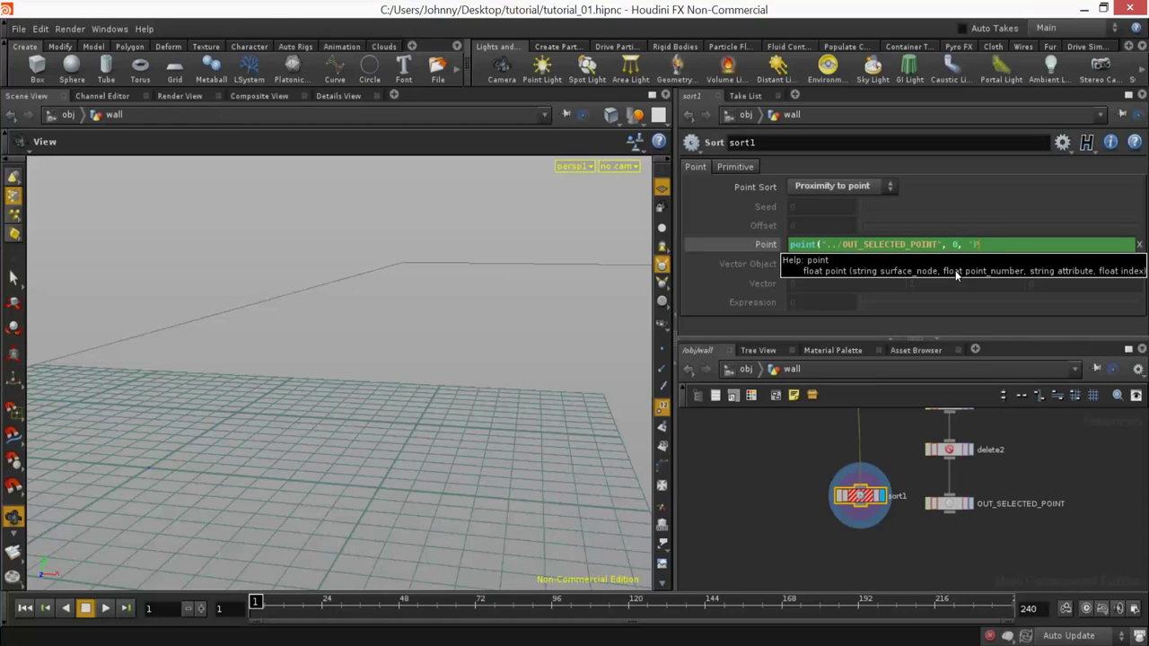
type("0, 'P', 0")
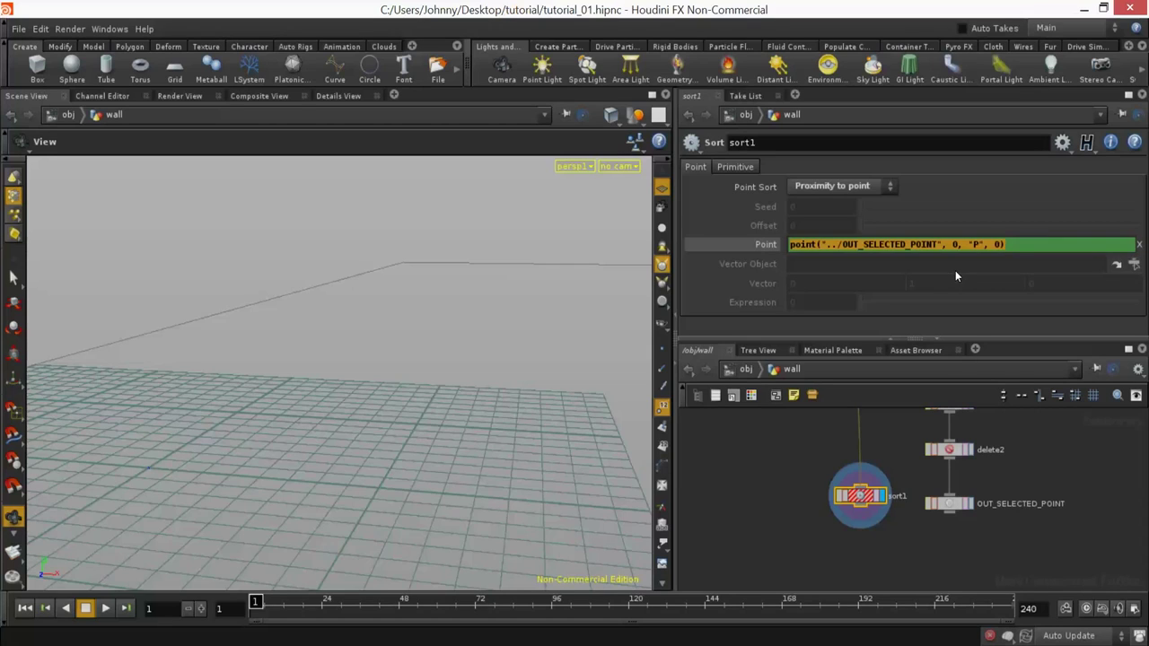
Step: Set the sort point's Y coordinate to point("../OUT_SELECTED_POINT", 0, "P", 1)
key("Tab")
type("point(\"../OUT_SELECTED_POINT\", 0, \"P\", 0)")
key("Left")
key("BackSpace")
type("1")
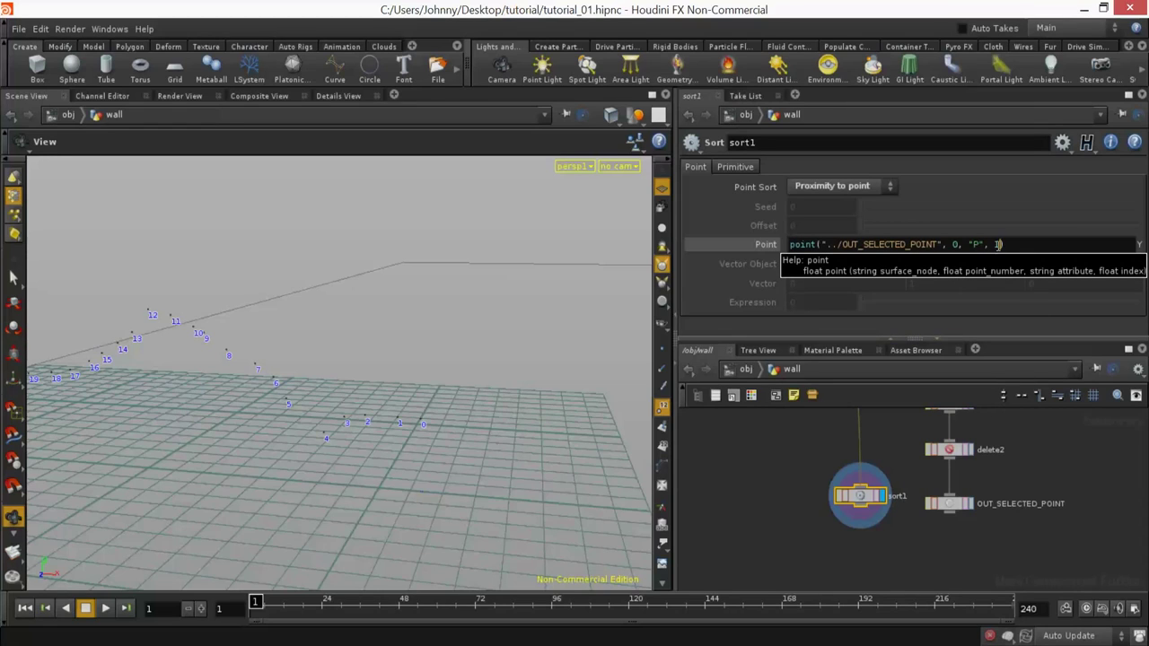
key("Return")
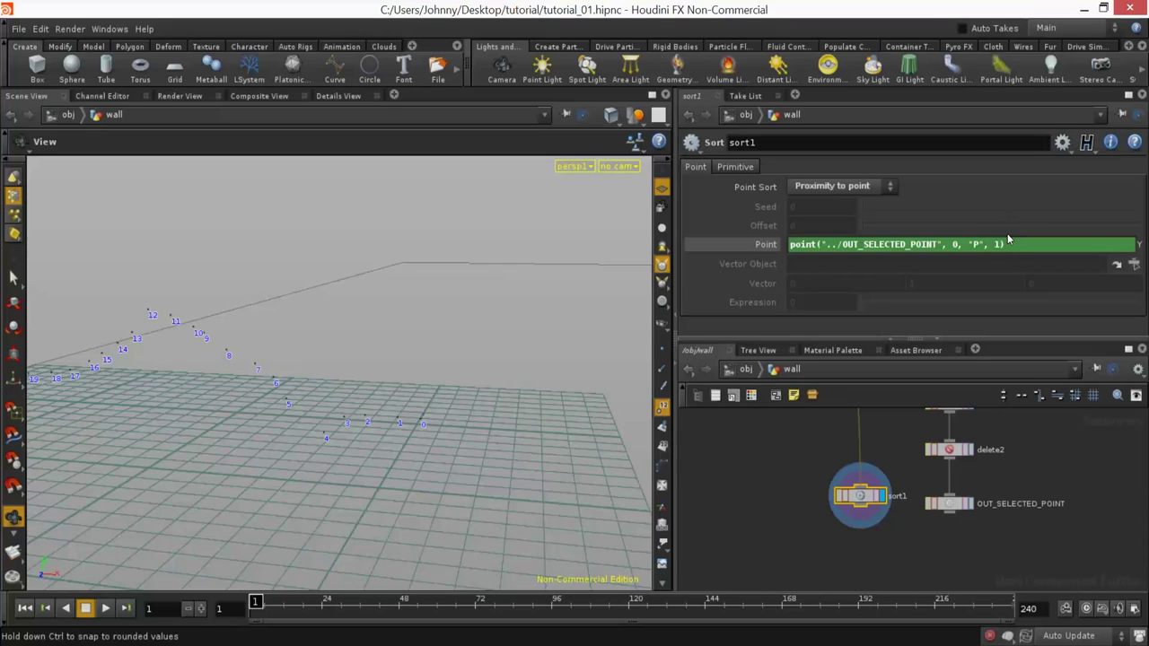
Step: Set the sort point's Z coordinate to point("../OUT_SELECTED_POINT", 0, "P", 2) and show the evaluated coordinates
left_click(764, 244)
left_click(741, 245)
left_click(1016, 244)
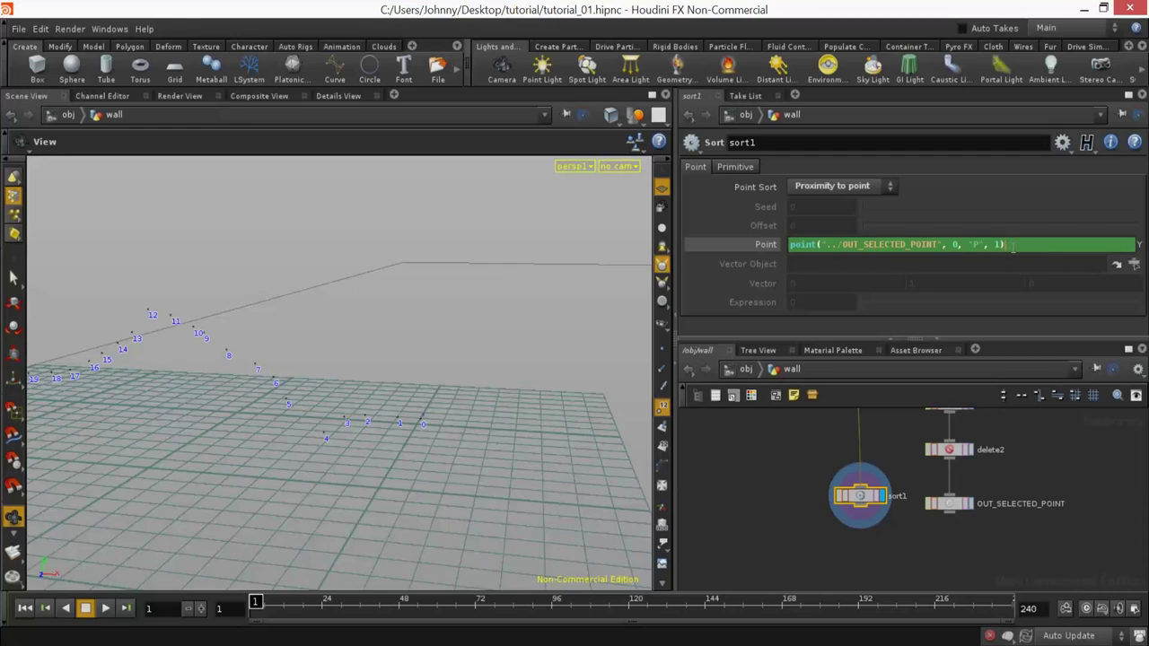
key("Tab")
type("point(\"../OUT_SELECTED_POINT\", 0, \"P\", 0)")
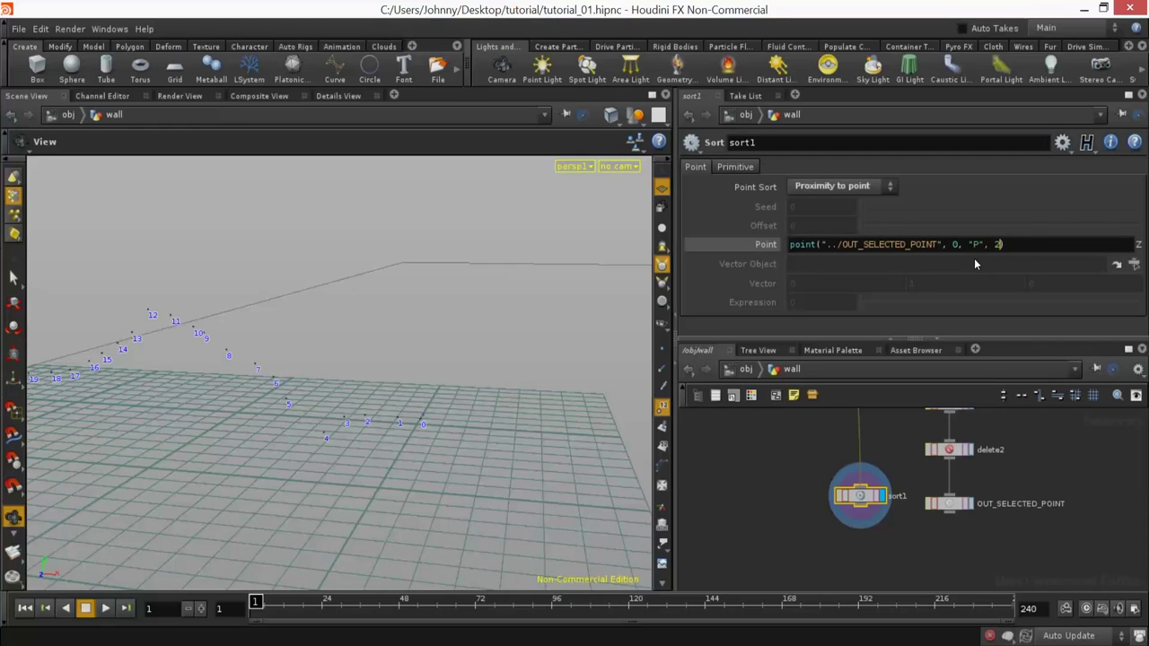
key("Return")
left_click(765, 245)
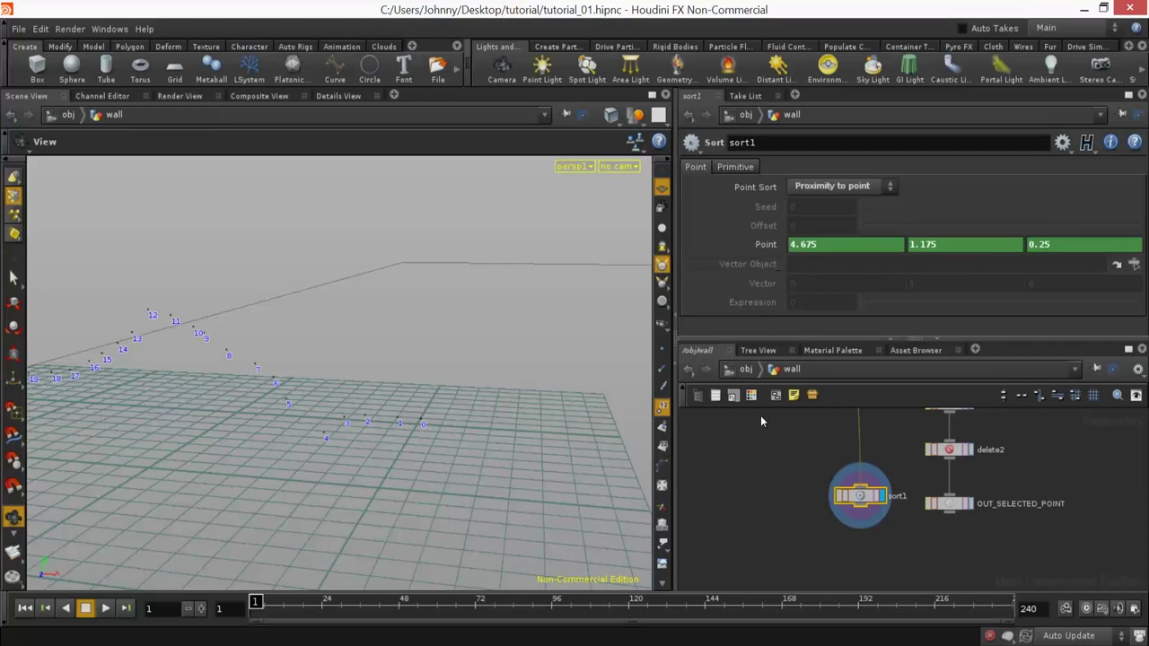
Step: Examine the point numbering along the whole crack and review the group2 and delete2 branch that supplies the start point
left_click_drag(464, 434, 404, 386)
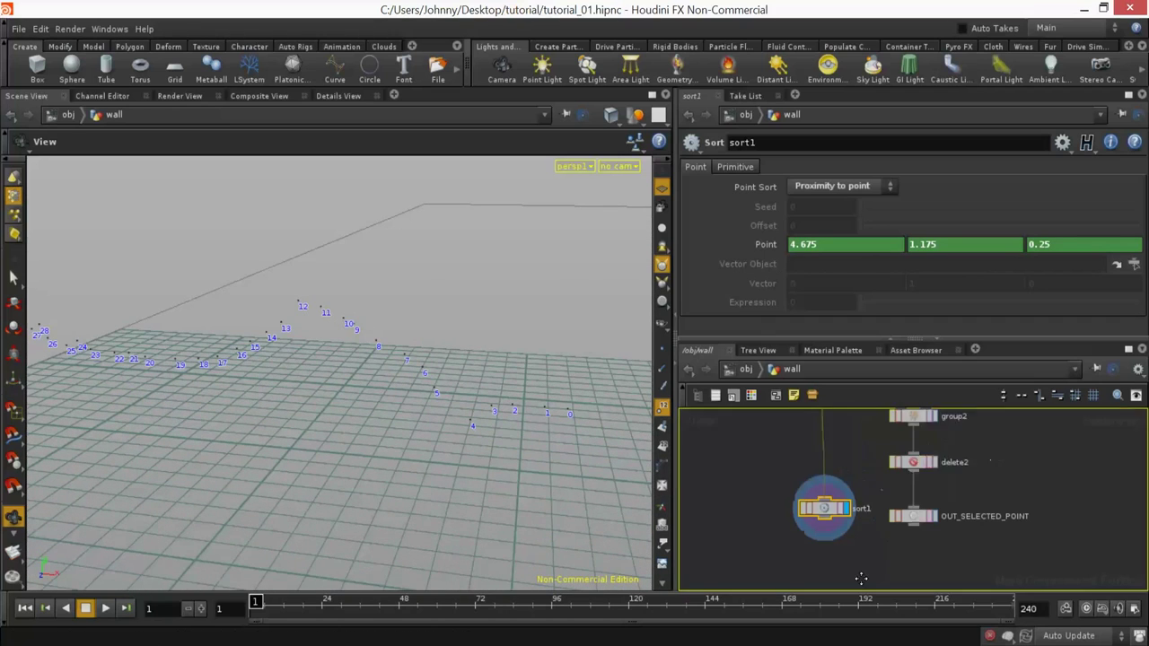
left_click_drag(515, 392, 486, 442)
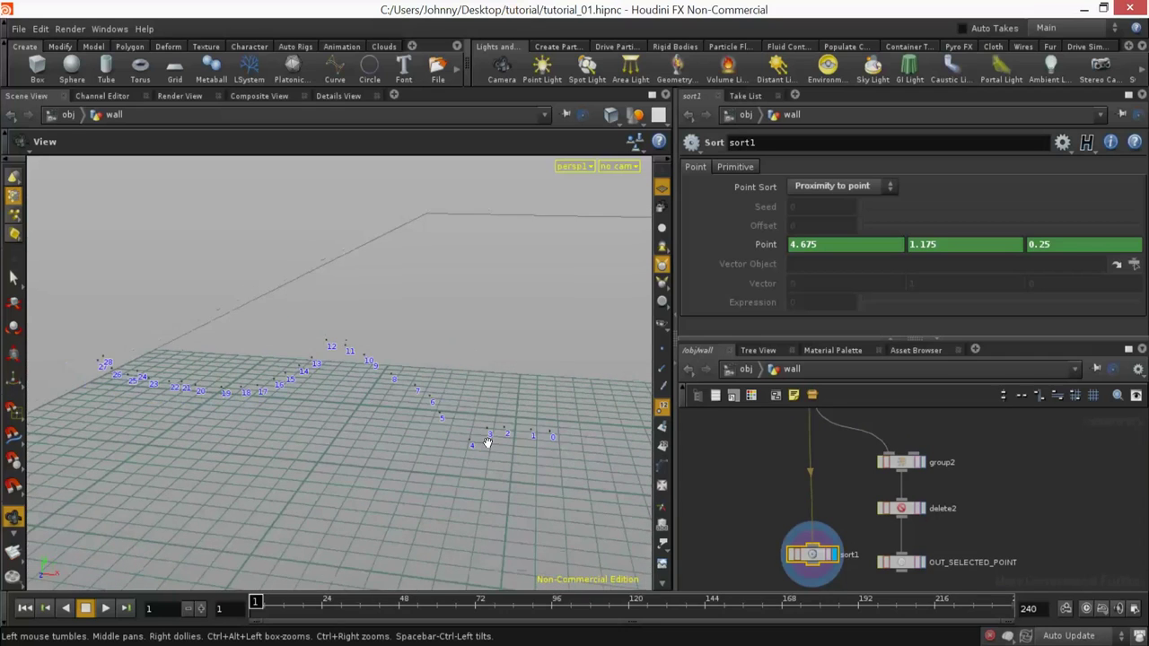
left_click_drag(959, 437, 886, 581)
left_click_drag(882, 525, 880, 522)
middle_click_drag(956, 485, 937, 564)
mouse_move(955, 496)
right_mouse_down()
mouse_move(918, 503)
mouse_move(951, 489)
right_mouse_up()
middle_click_drag(941, 506, 942, 459)
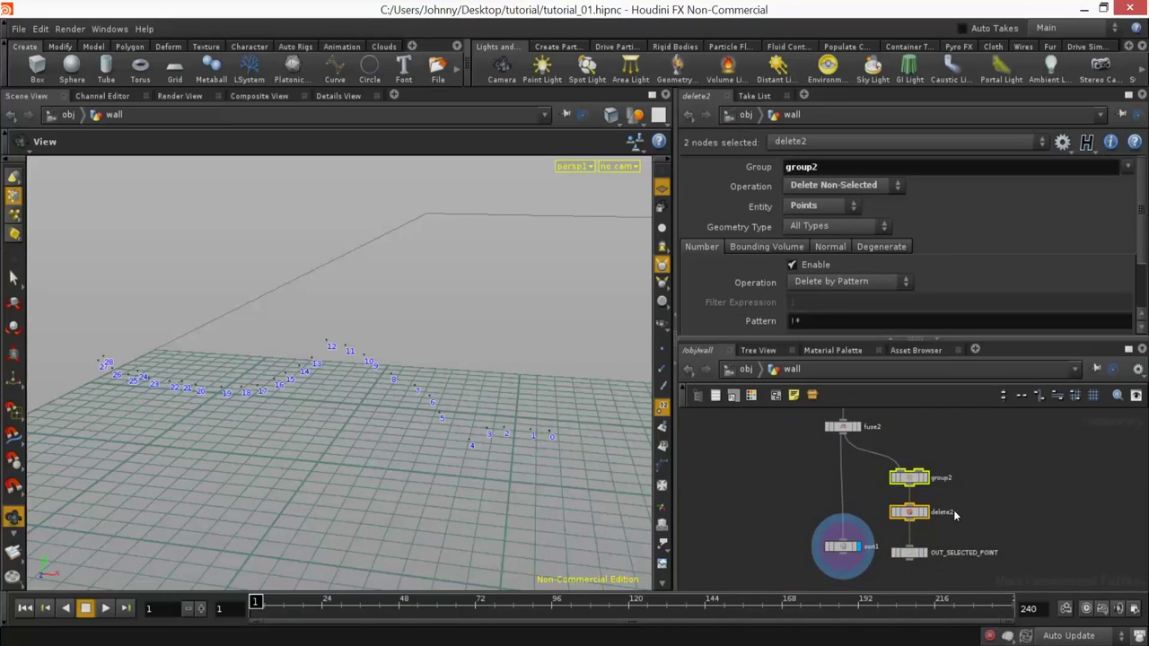
right_click_drag(553, 472, 505, 422)
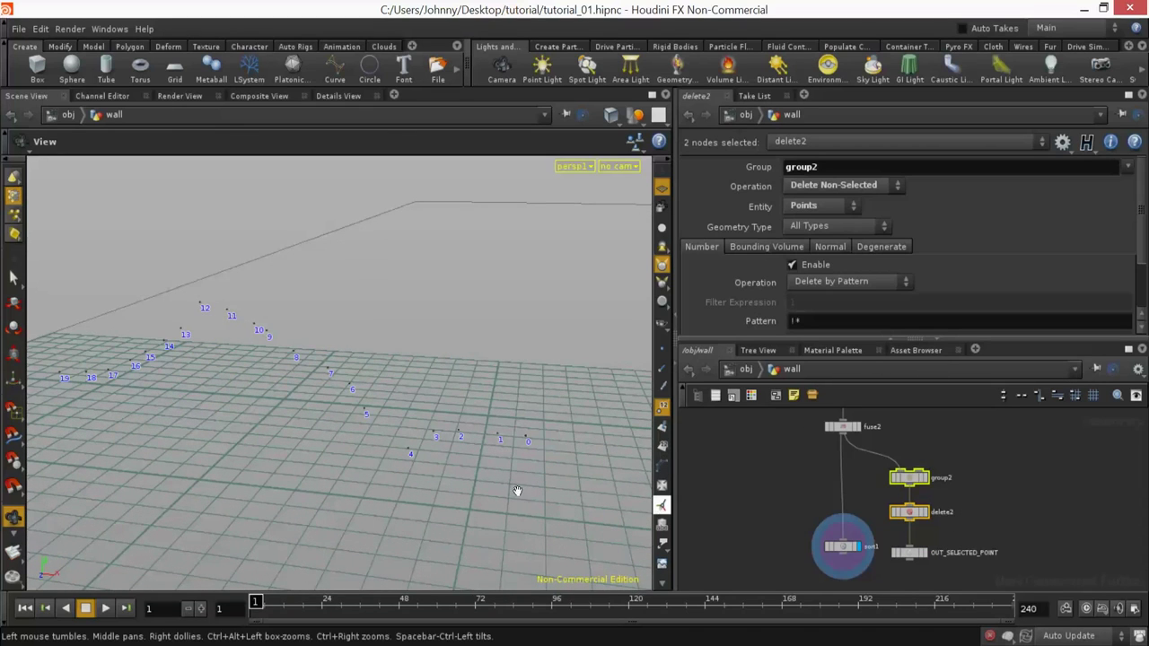
middle_click_drag(366, 438, 495, 444)
right_click_drag(495, 443, 361, 438)
middle_click_drag(783, 412, 778, 333)
middle_click_drag(782, 525, 782, 468)
right_click_drag(782, 468, 833, 502)
middle_click_drag(834, 502, 831, 574)
right_click_drag(838, 525, 790, 519)
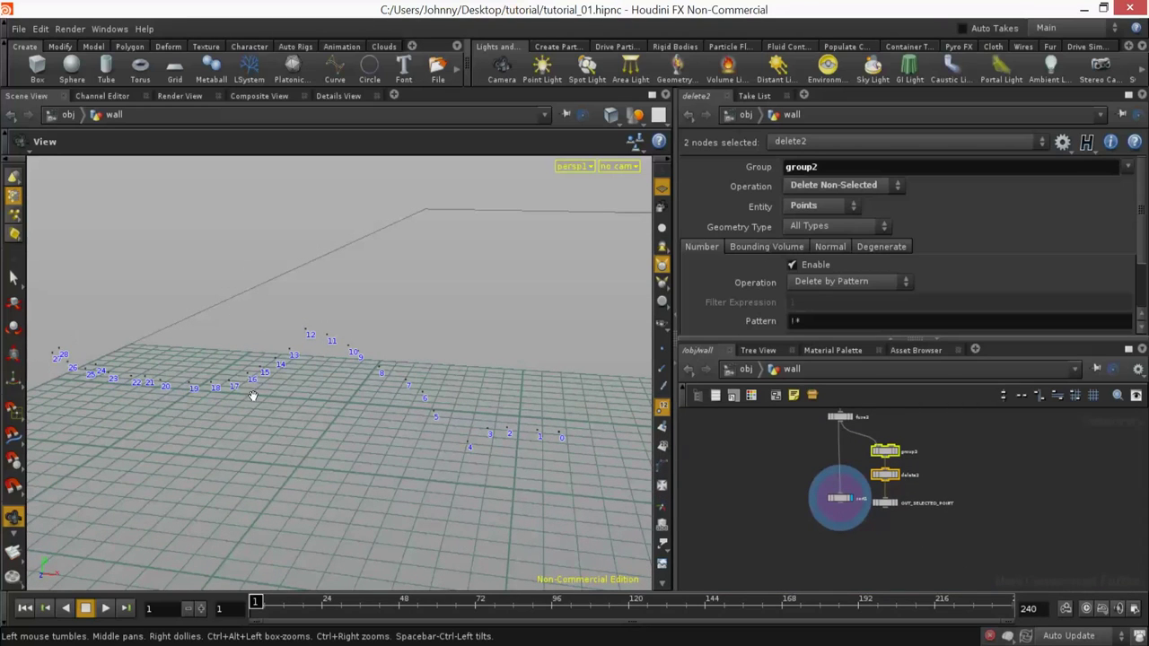
Step: Add an Add node connected below sort1 and display it
middle_click_drag(840, 566, 818, 518)
key("Tab")
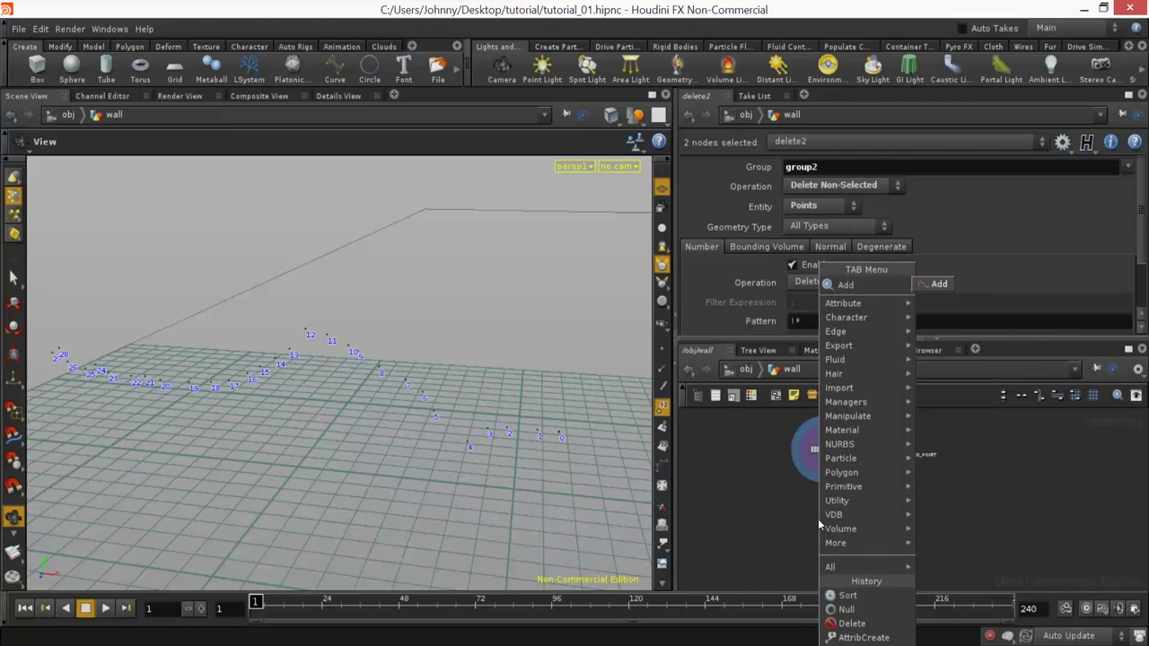
type("Add")
key("Return")
left_click(817, 508)
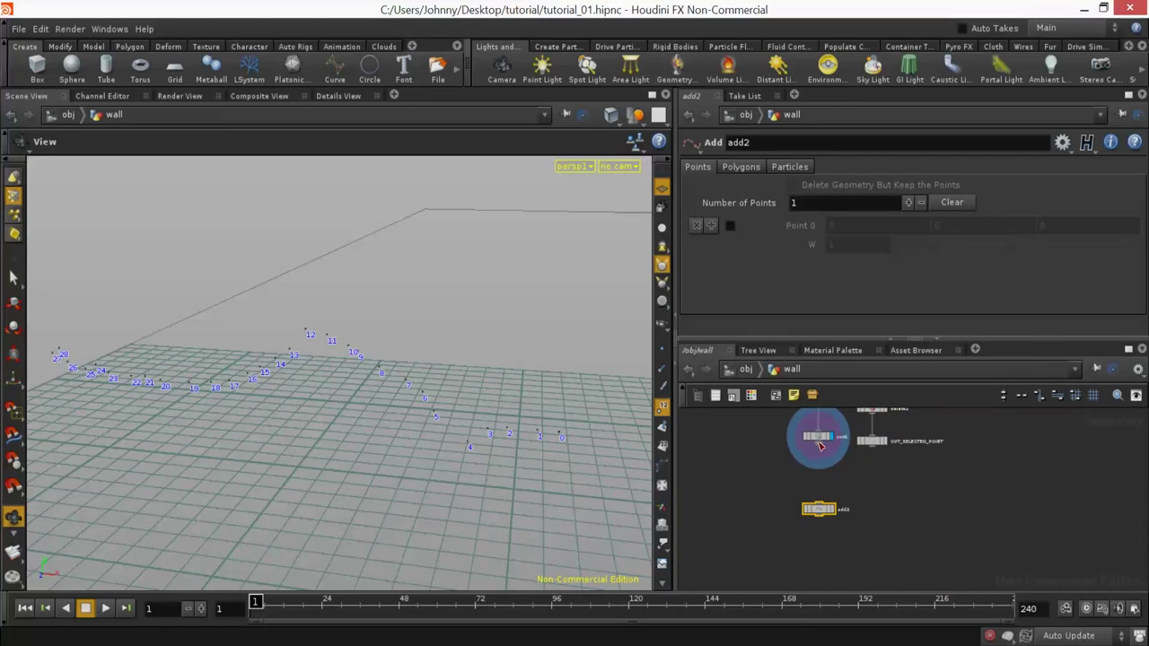
scroll(824, 495, "up", 2)
left_click(824, 497)
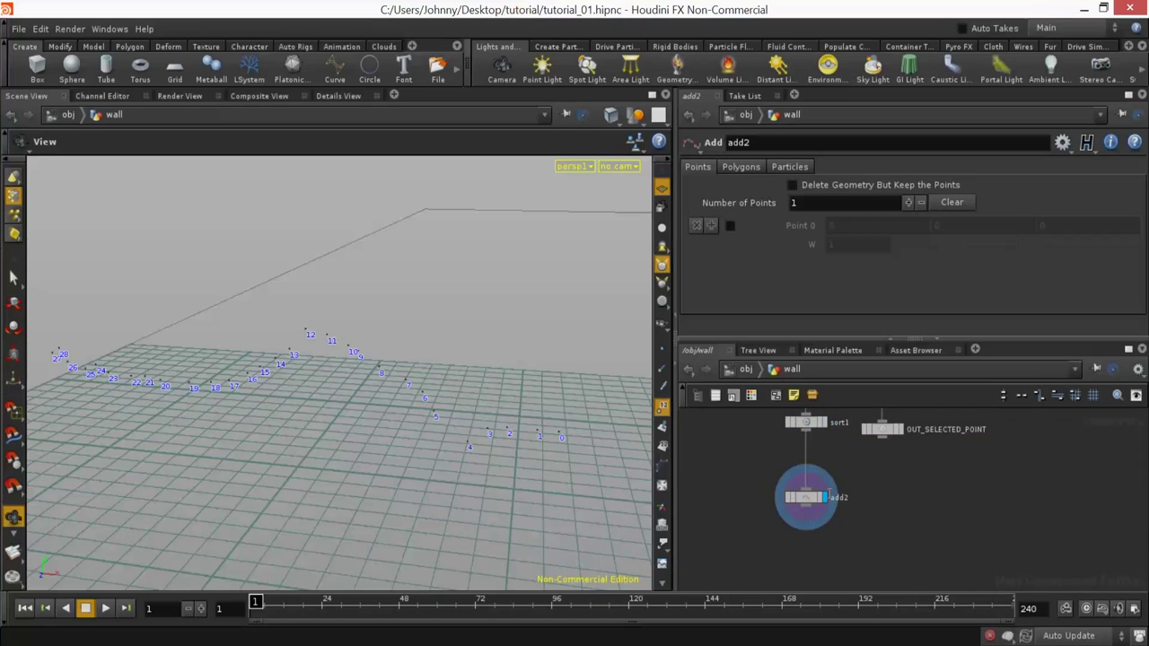
Step: Set add2 to build an open polygon by group through all points, and hide the point numbers
left_click(740, 167)
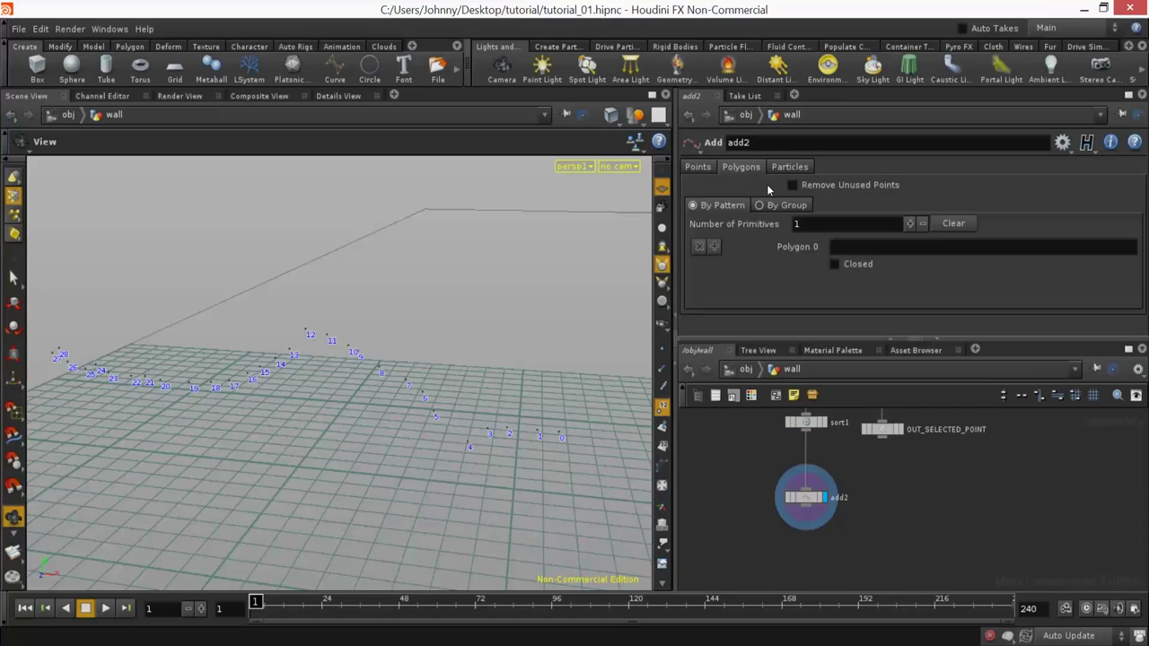
left_click(770, 204)
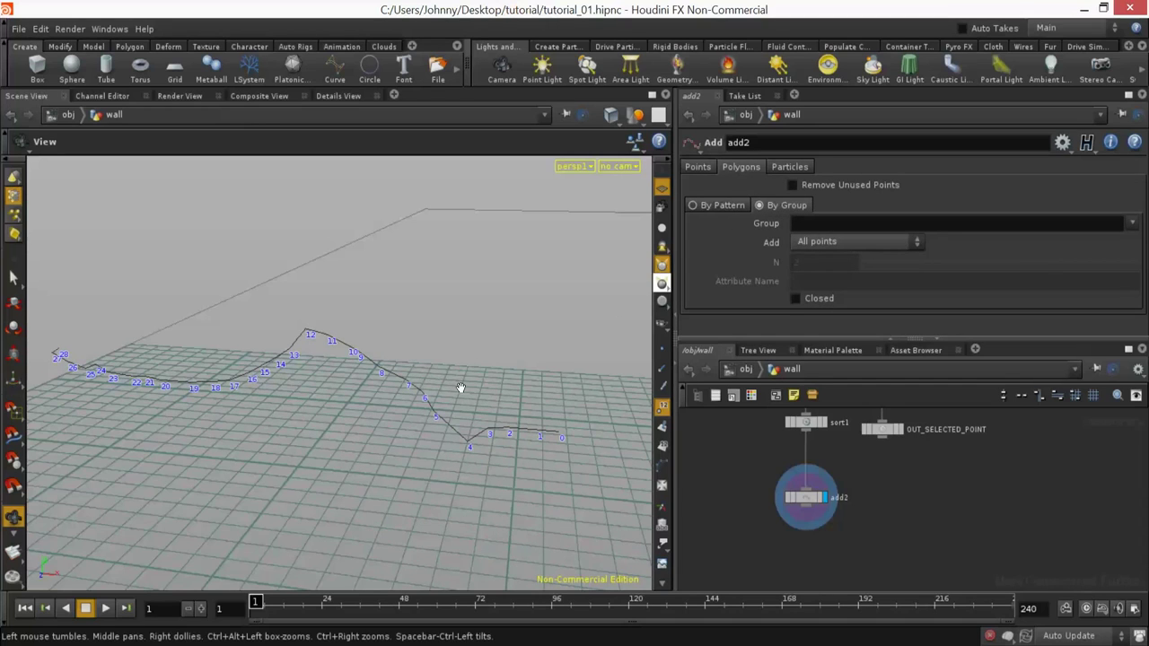
left_click_drag(465, 348, 442, 356)
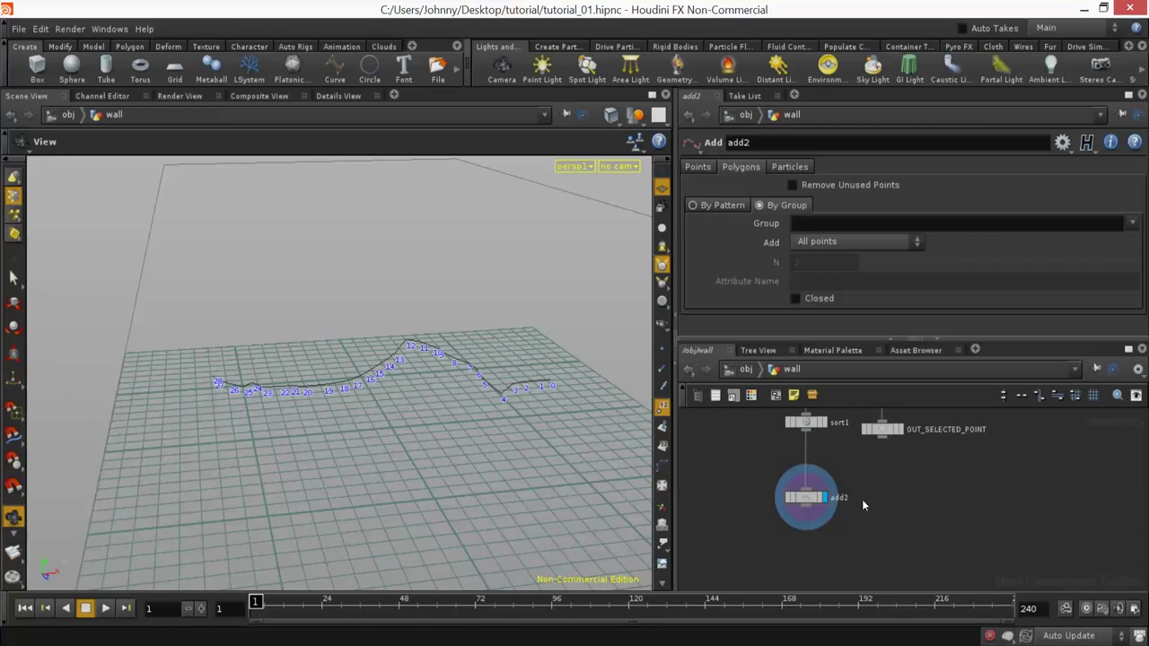
left_click(661, 406)
left_click_drag(489, 400, 395, 393)
Step: Add a Carve node connected below add2 and display it
key("Tab")
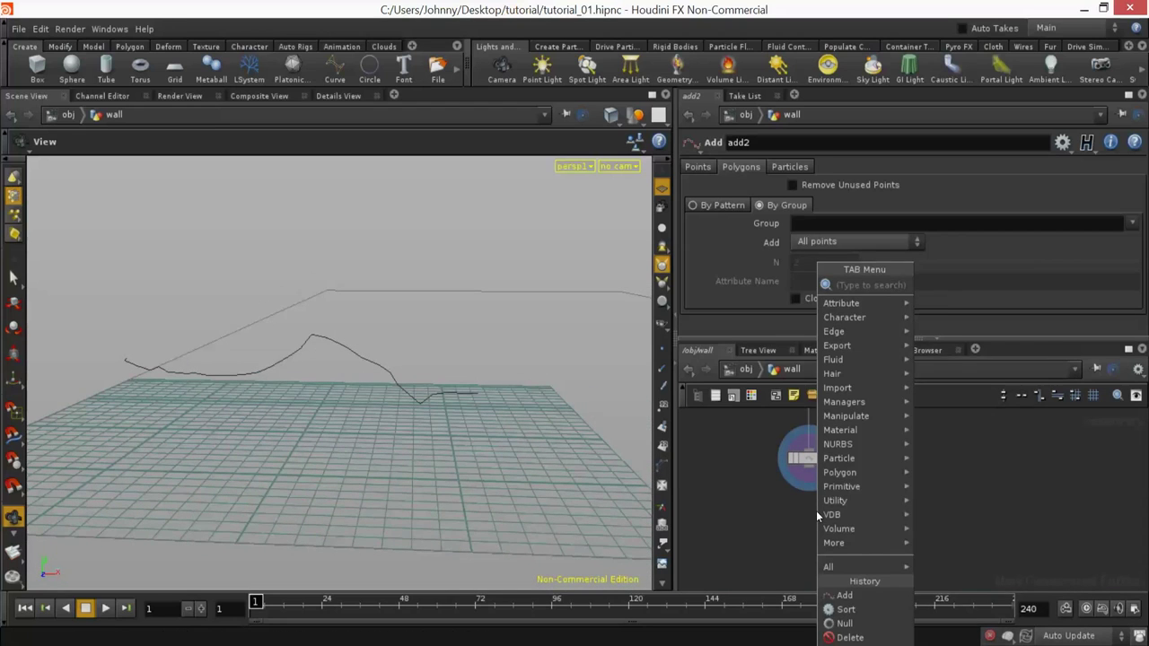
key("Escape")
key("Tab")
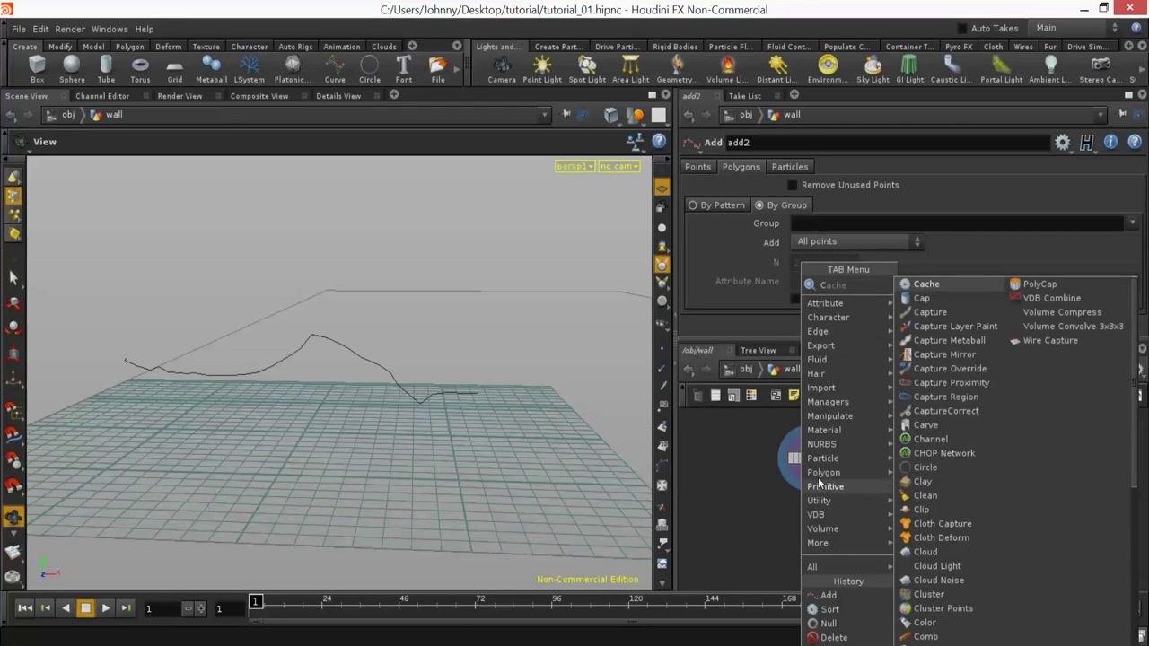
left_click(931, 286)
left_click(819, 490)
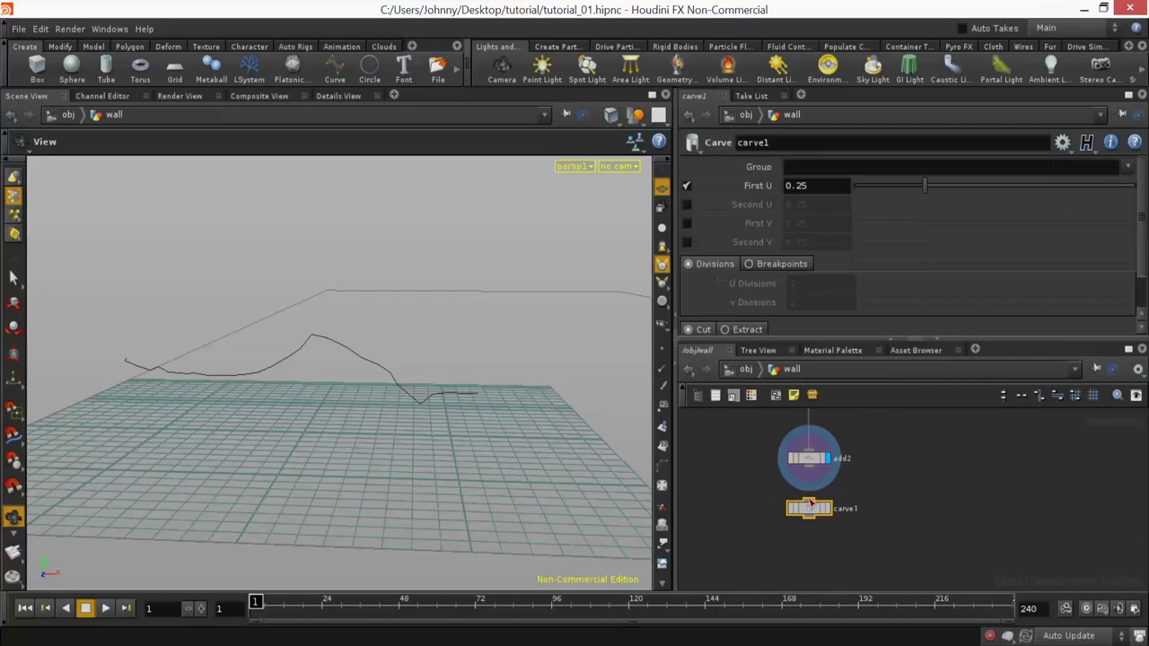
left_click(826, 508)
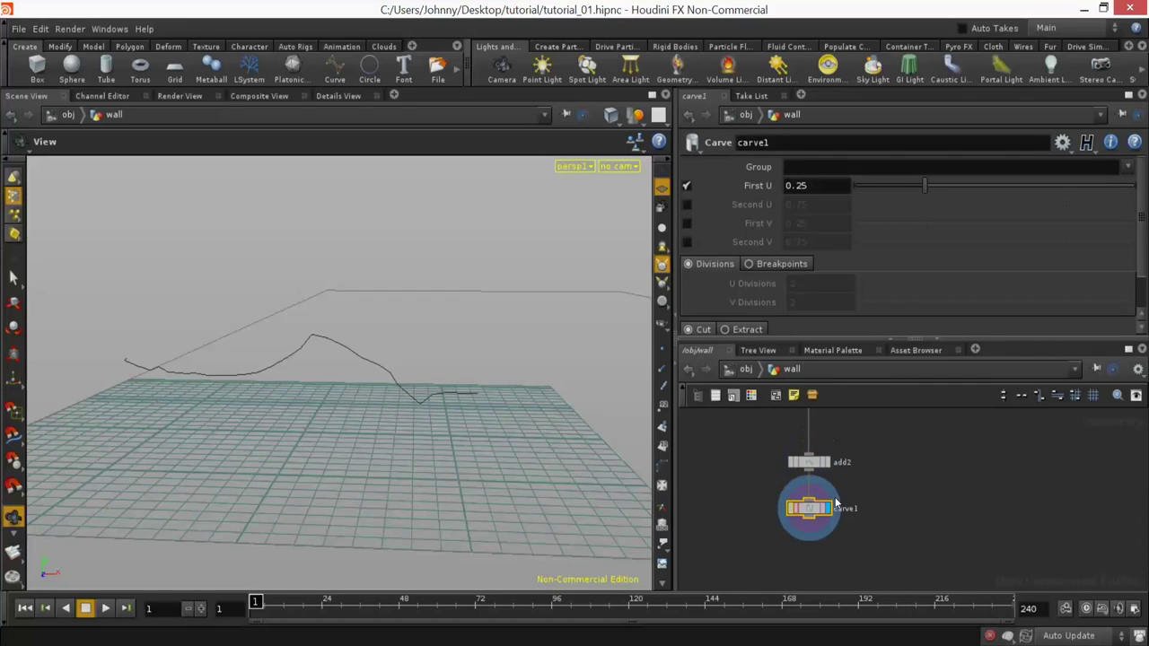
Step: Disable carve1's First U, enable Second U, and keyframe it at 0 on frame 1
left_click(688, 186)
left_click(687, 205)
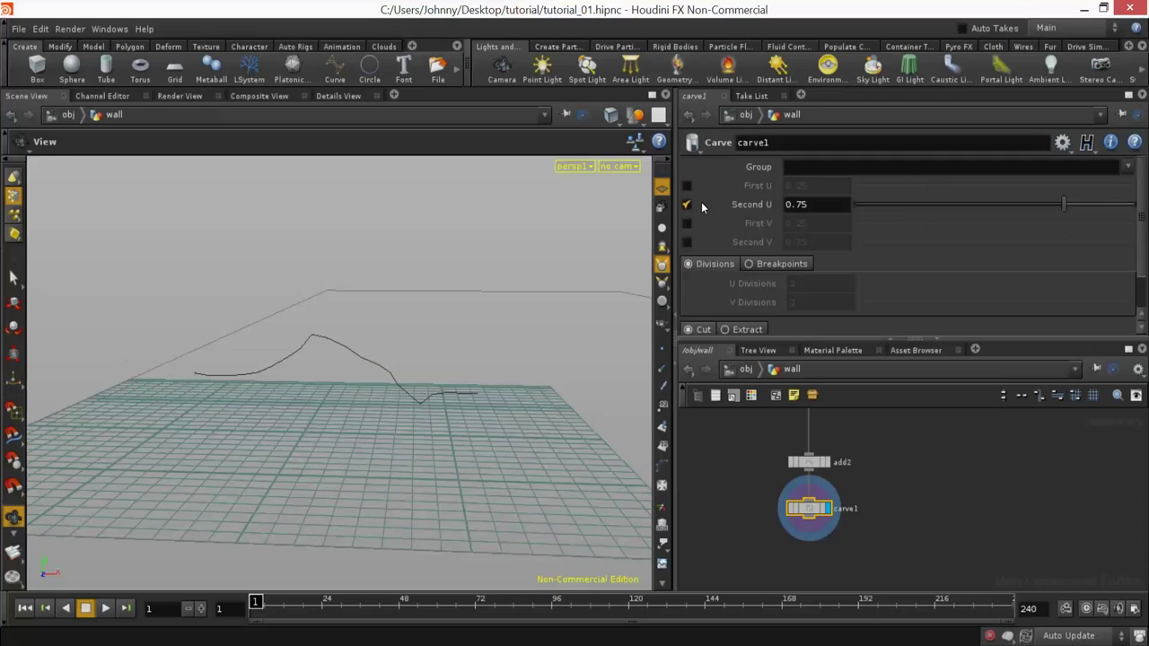
left_click_drag(1007, 209, 843, 205)
left_click(810, 205, "alt")
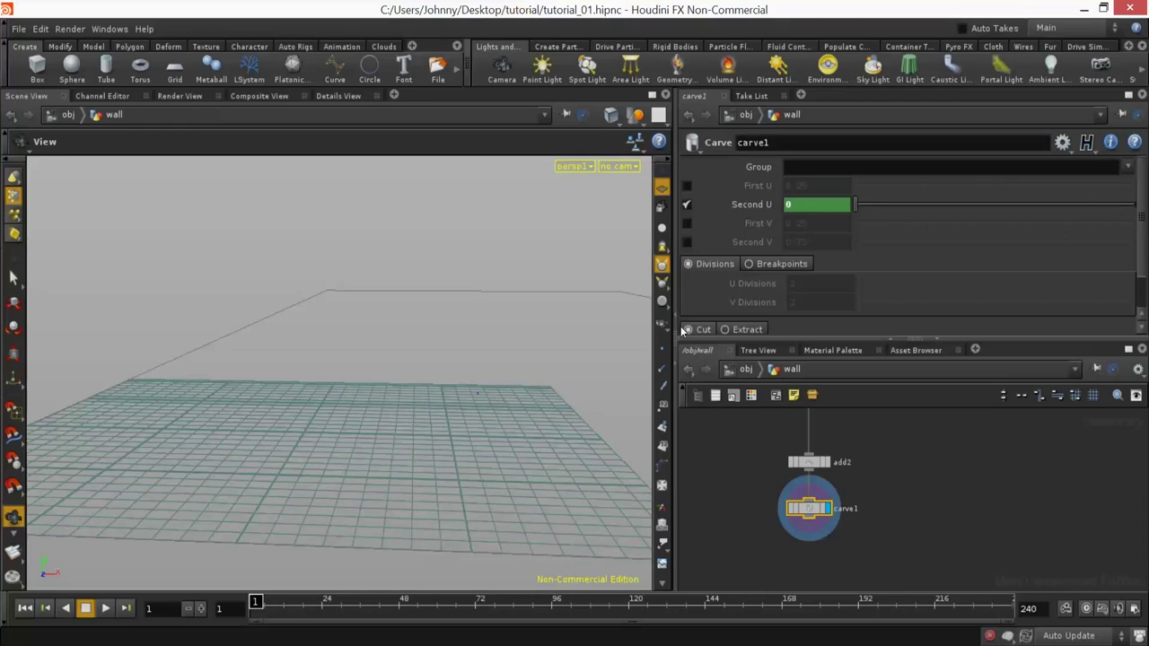
Step: Keyframe carve1's Second U at 1 on frame 35
left_click_drag(371, 606, 358, 606)
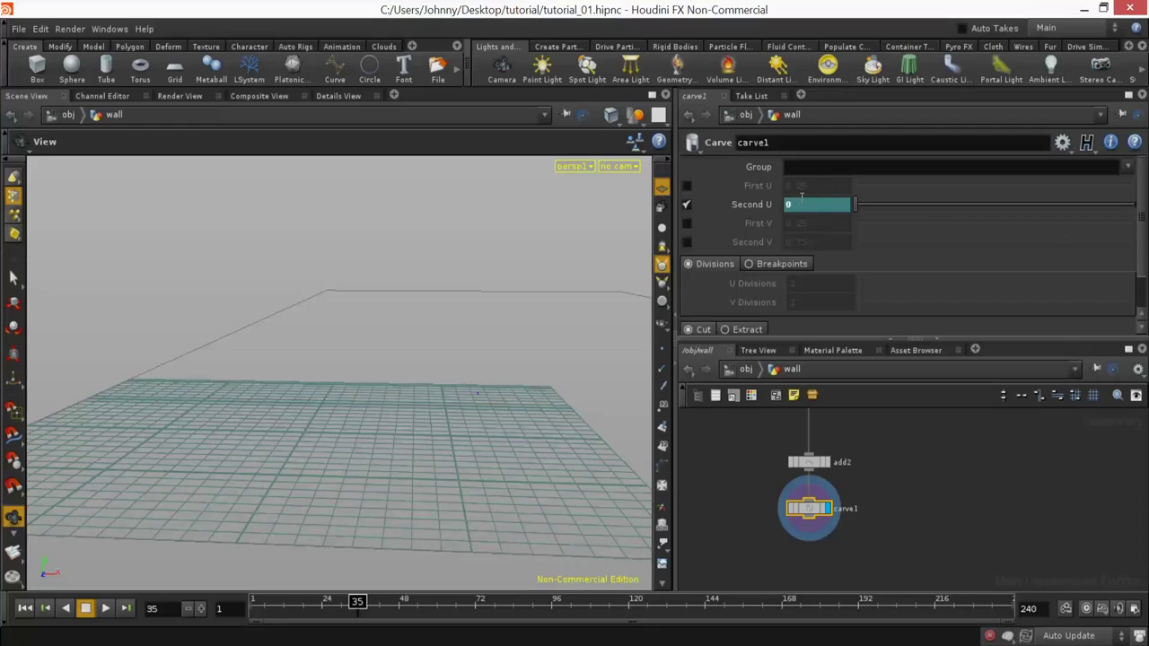
key("Return")
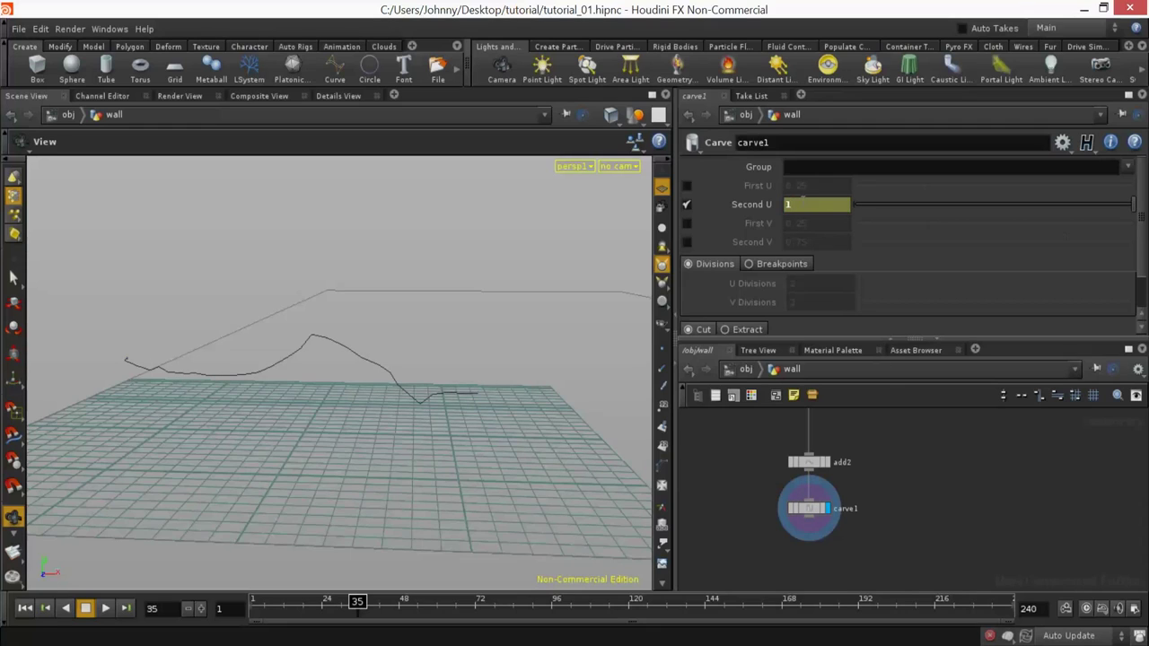
left_click(801, 204, "alt")
Step: Play back and scrub the carve animation to review the curve's growth, stopping at frame 45
key("ctrl+Up")
key("Up")
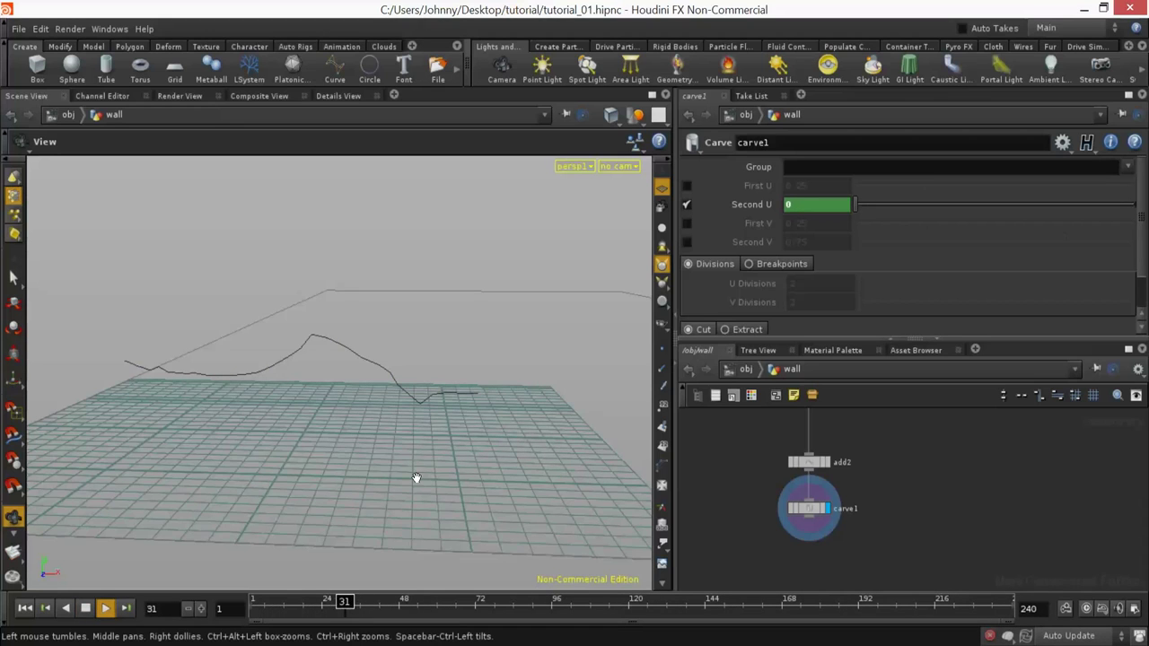
key("ctrl+Up")
mouse_move(499, 382)
left_mouse_down()
mouse_move(418, 341)
mouse_move(518, 385)
left_mouse_up()
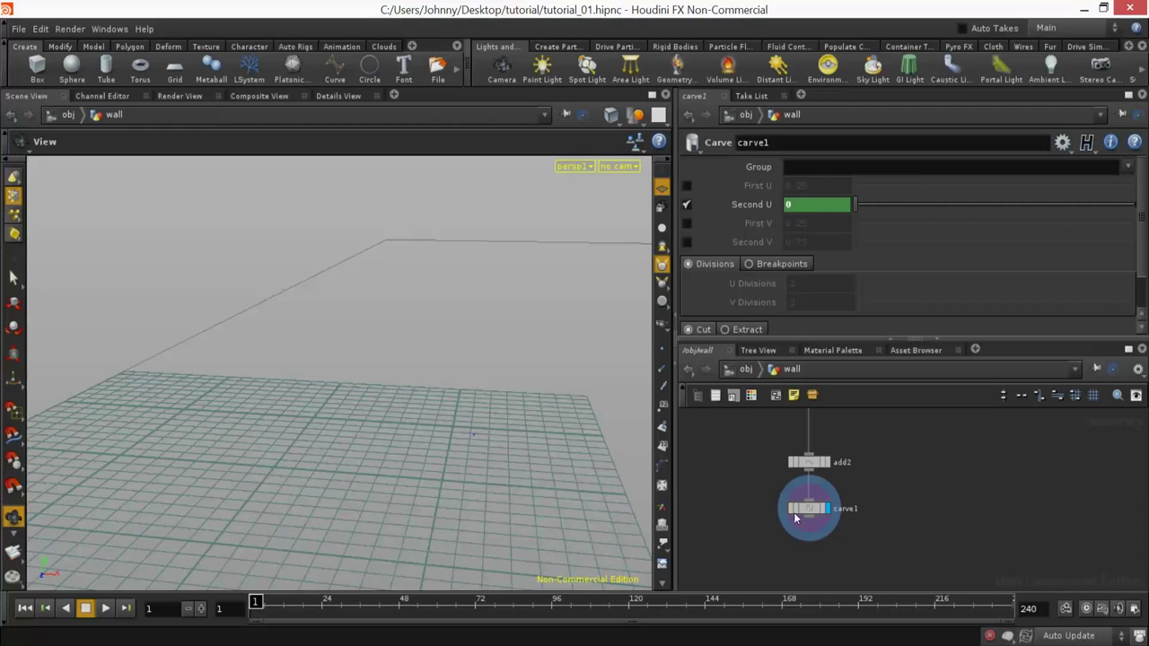
left_click_drag(259, 601, 389, 603)
left_click_drag(377, 416, 464, 398)
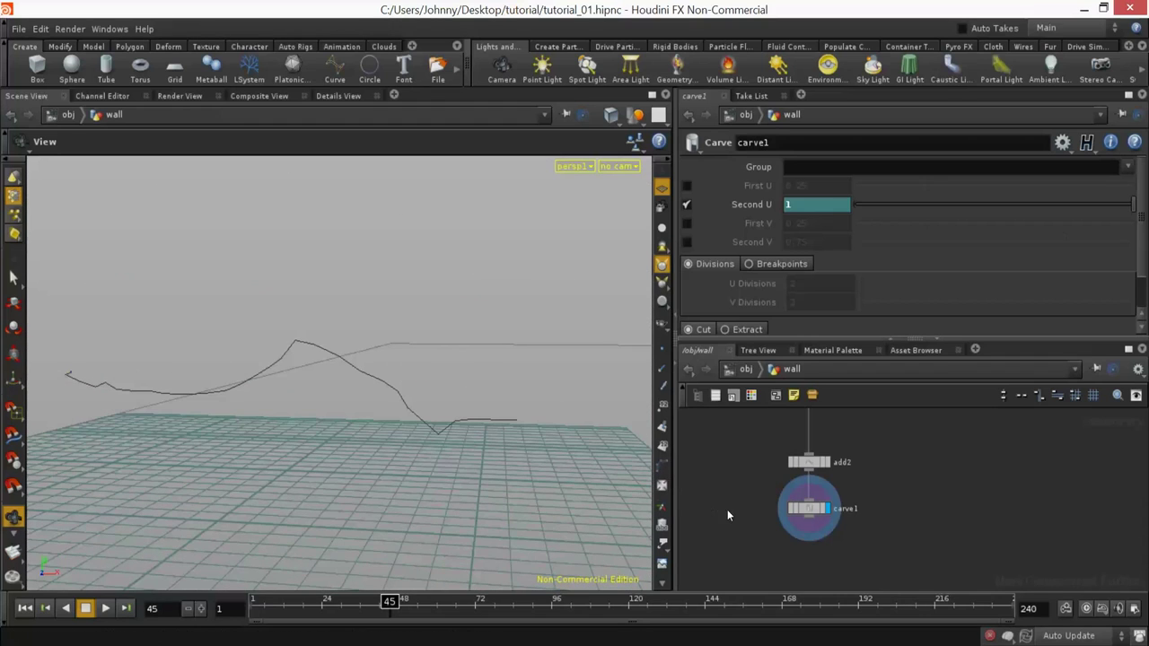
Step: Inspect the end of the node chain and view the carved curve from several angles
middle_click_drag(764, 519, 756, 588)
mouse_move(756, 549)
right_mouse_down()
mouse_move(731, 541)
mouse_move(750, 540)
right_mouse_up()
middle_click_drag(750, 540, 758, 588)
mouse_move(754, 548)
right_mouse_down()
mouse_move(718, 541)
mouse_move(747, 565)
right_mouse_up()
middle_click_drag(747, 567, 765, 496)
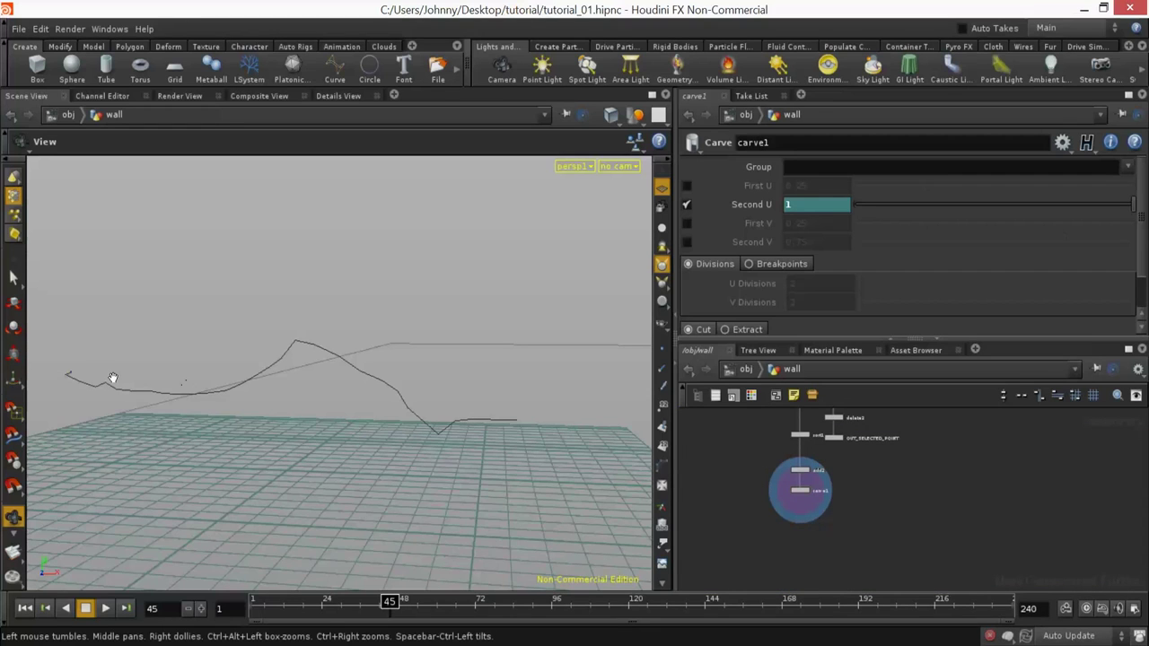
left_click_drag(280, 361, 472, 389)
left_click_drag(178, 335, 284, 359)
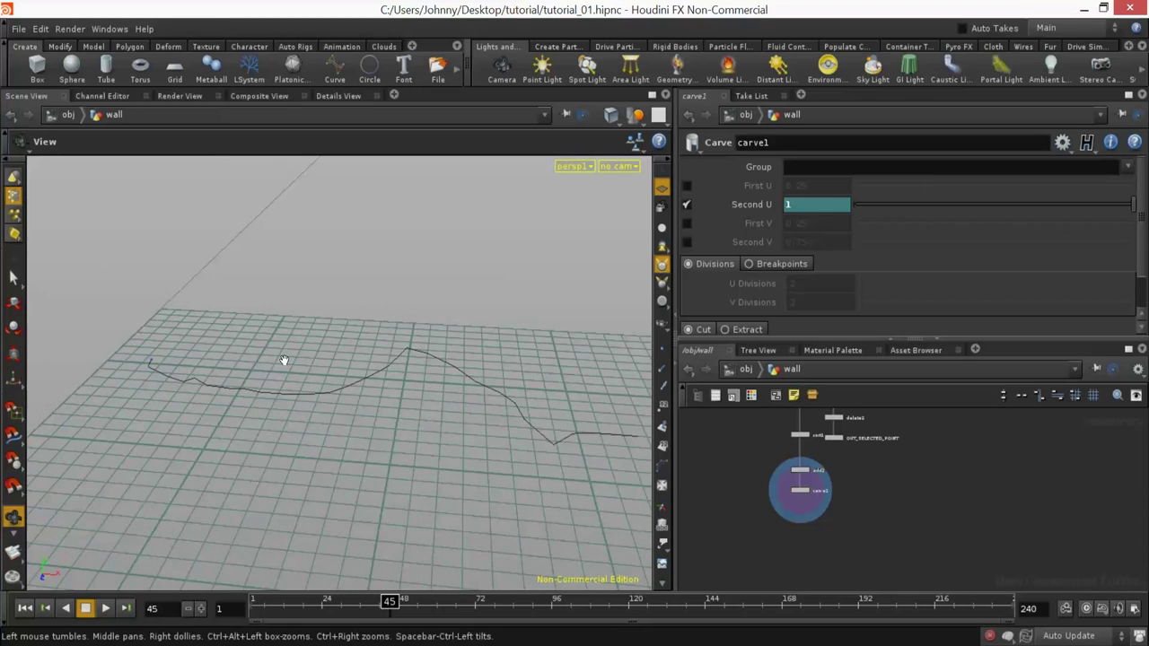
left_click_drag(482, 443, 333, 380)
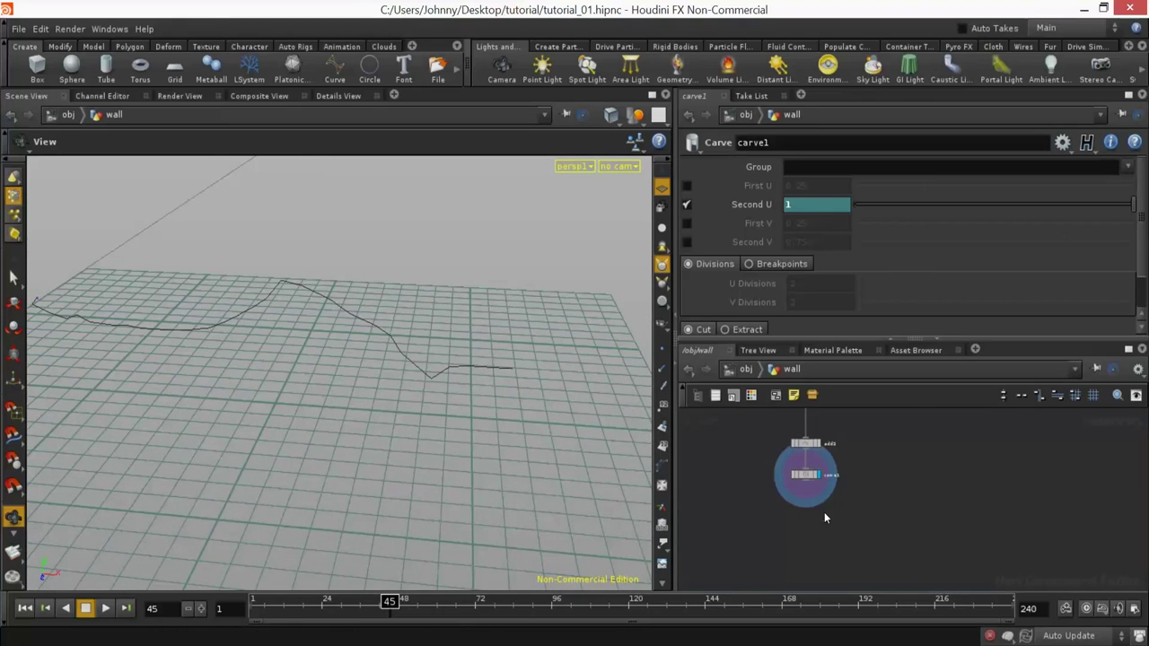
Step: Add a Circle node beside carve1 and set its radius to 0.5 by 0.5
key("Tab")
type("cir")
key("Return")
scroll(744, 499, "up", 2)
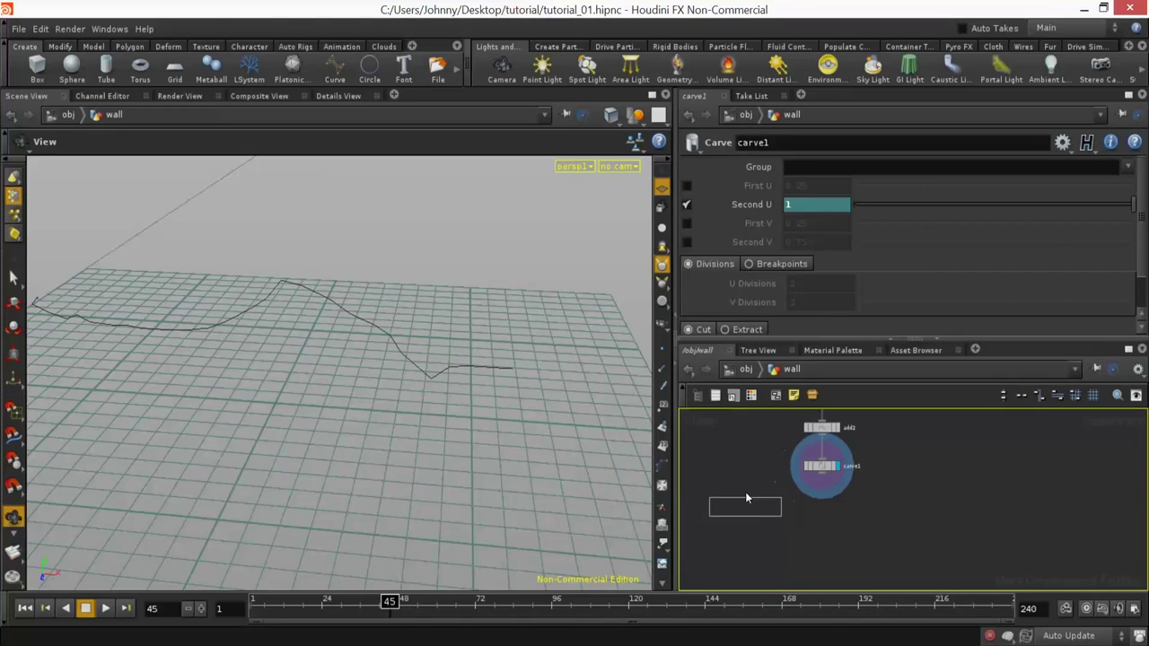
left_click(746, 499)
middle_click_drag(753, 206, 737, 245)
Step: Add a Sweep node fed by circle1 and carve1, and display the circles swept along the curve
key("Tab")
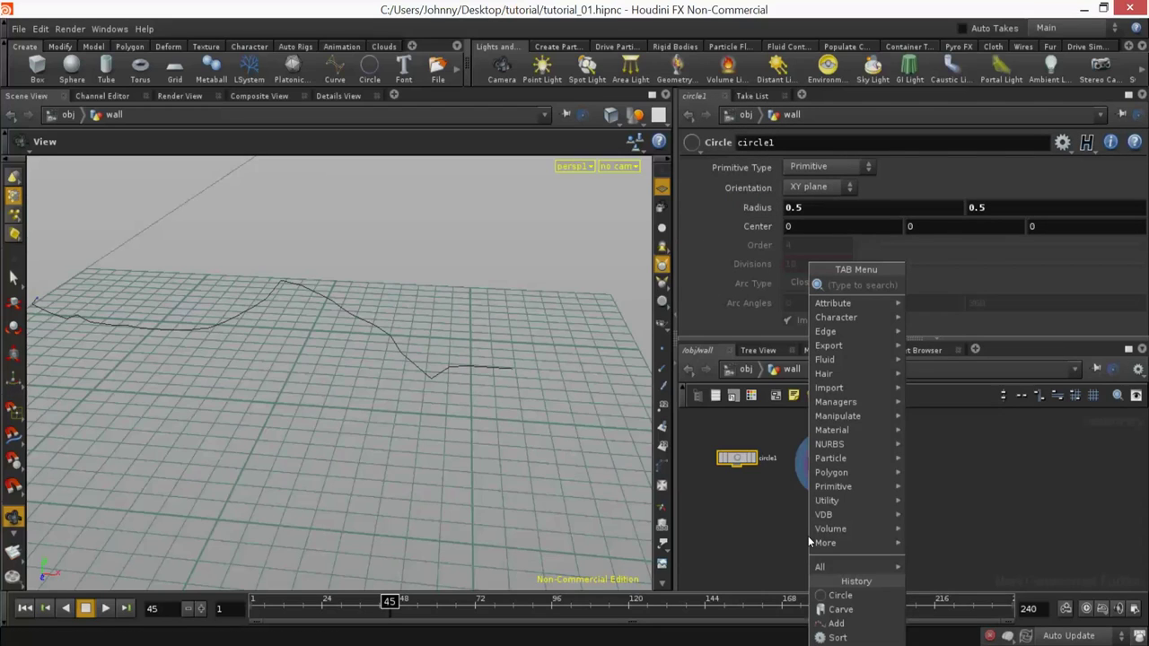
type("sw")
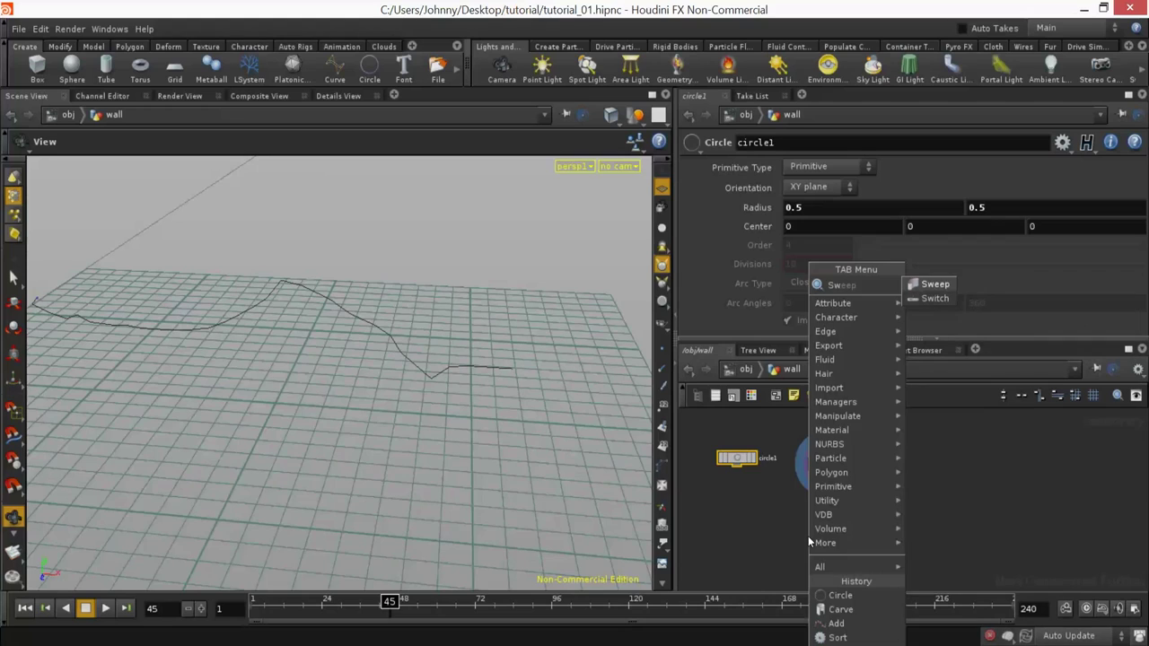
key("Return")
left_click(788, 524)
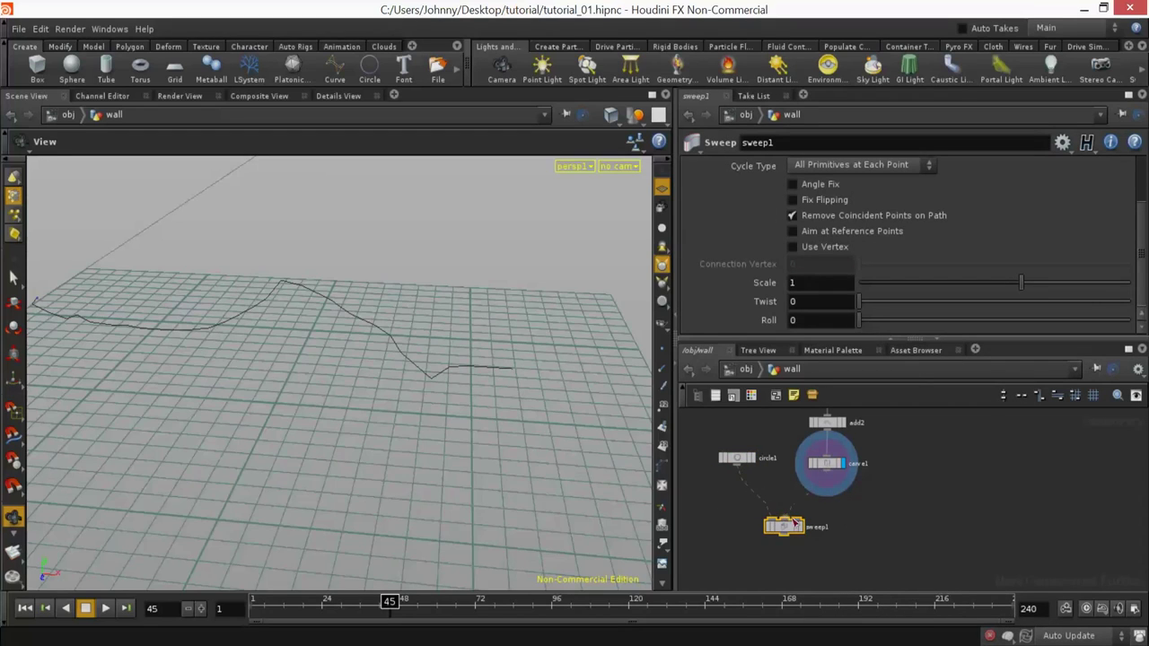
left_click(798, 525)
left_click_drag(404, 337, 484, 395)
scroll(854, 512, "up", 2)
Step: Move circle1, carve1 and sweep1 down to make room below add2, and display add2
left_click(830, 461)
middle_click_drag(854, 533, 867, 522)
left_click_drag(824, 563, 707, 433)
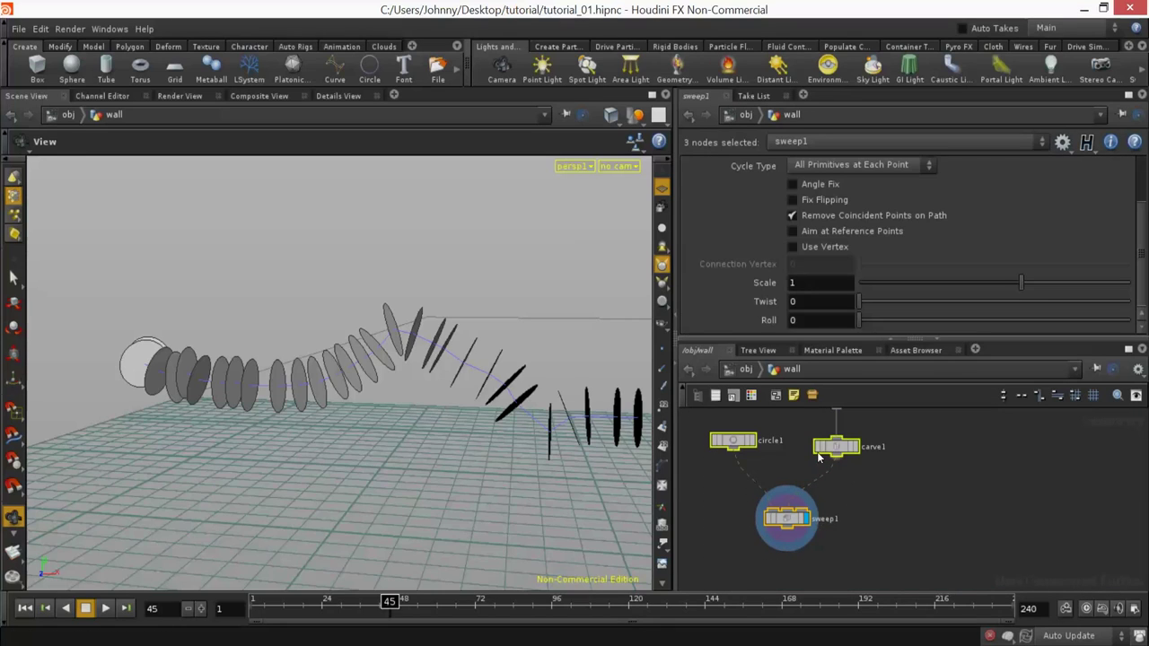
left_click_drag(839, 448, 841, 507)
left_click(854, 461)
middle_click_drag(853, 461, 853, 505)
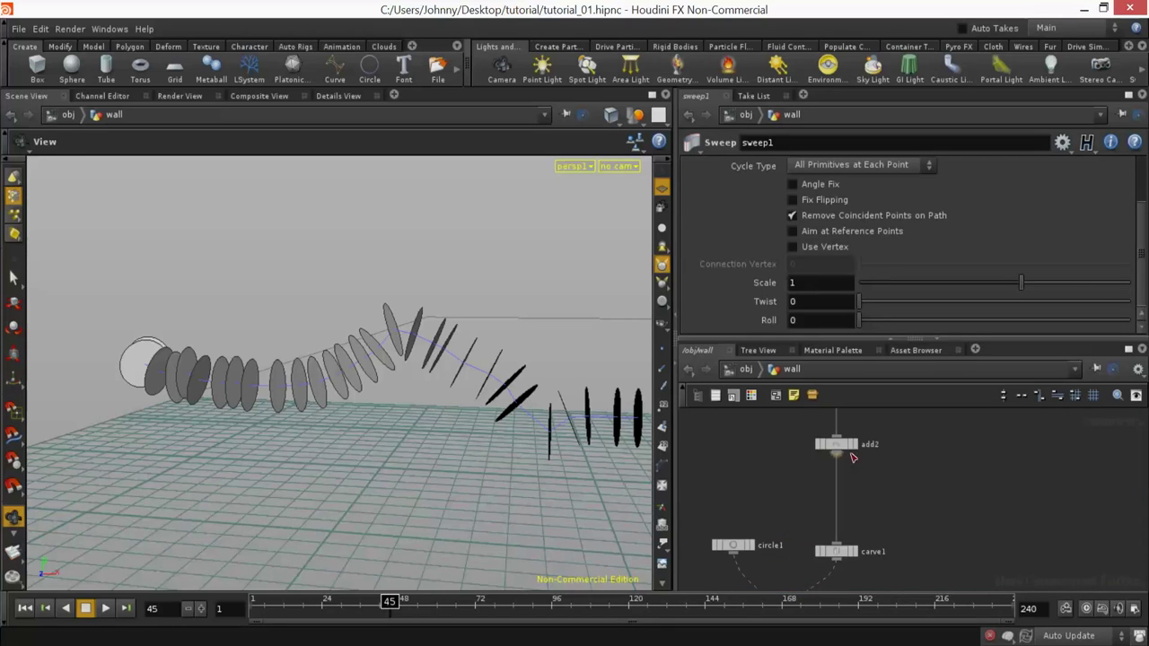
left_click(855, 445)
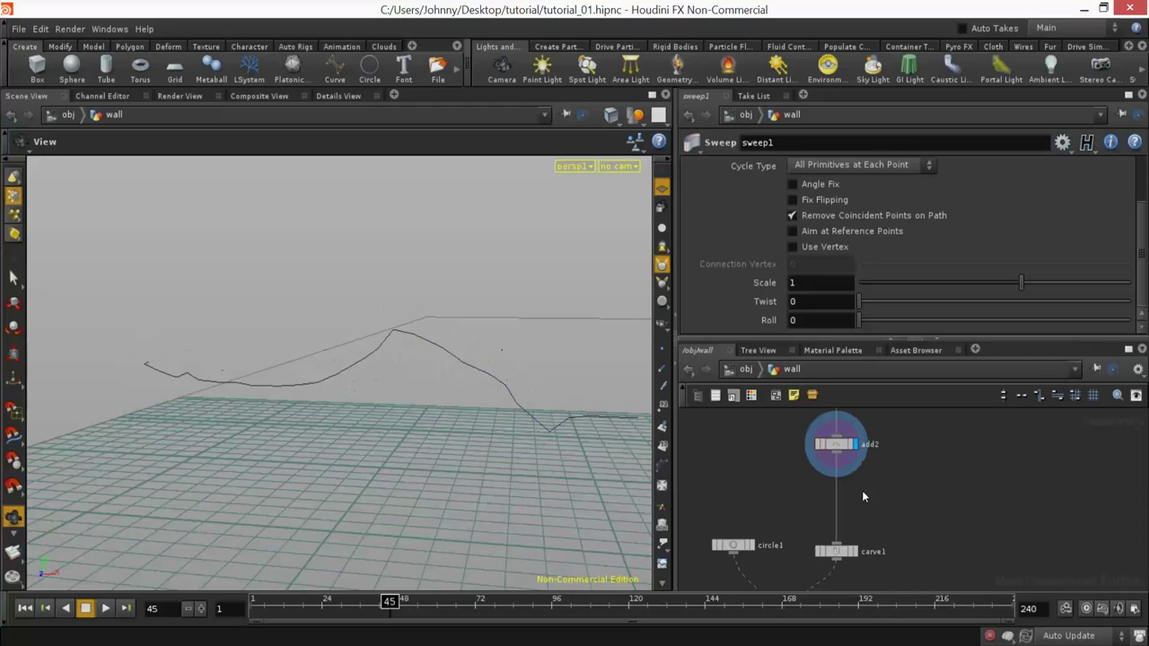
Step: Show the curve's points in the viewport, insert a Resample node between add2 and carve1, and display its result
left_click(662, 348)
left_click_drag(507, 403, 600, 409)
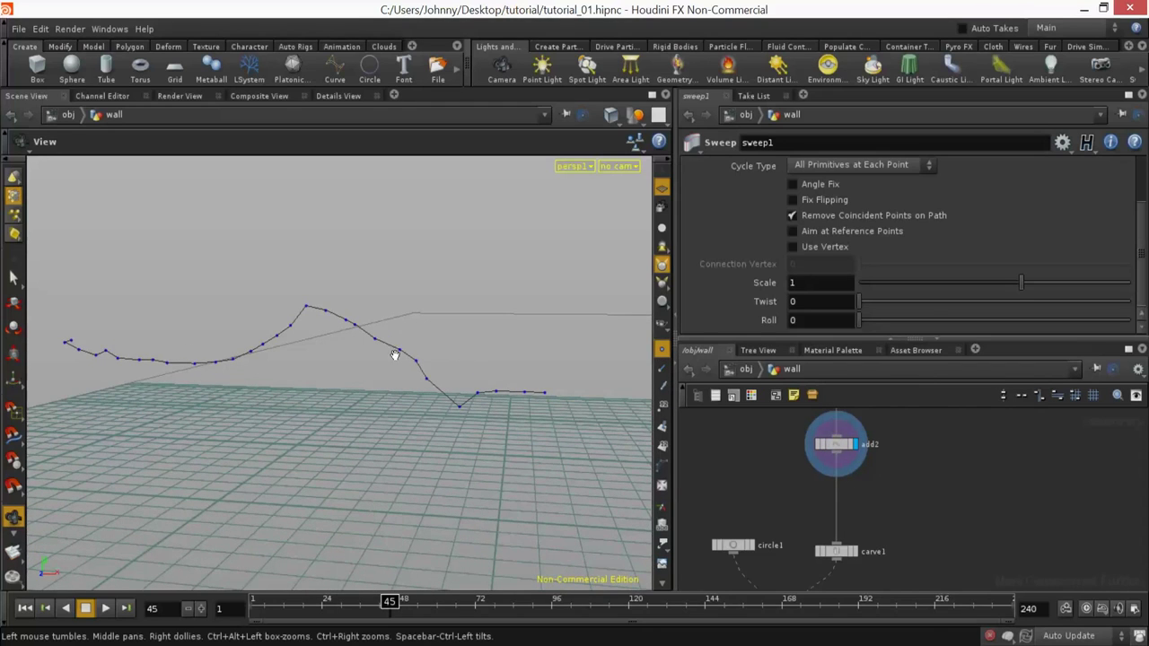
key("Tab")
mouse_move(848, 475)
type("r")
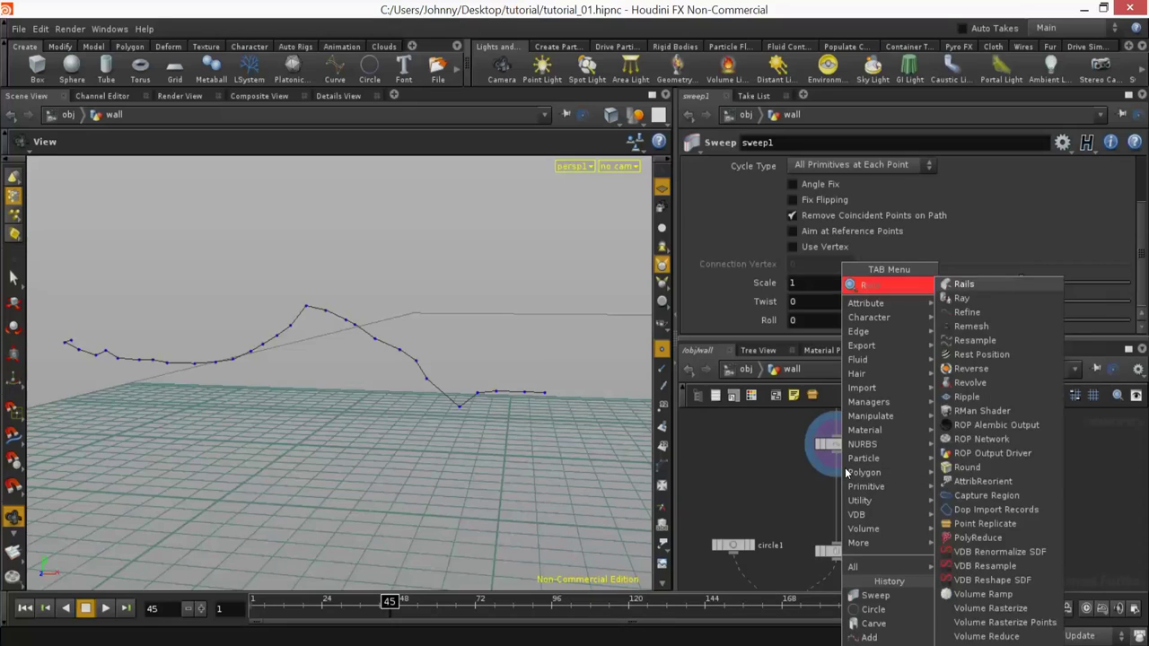
key("Down")
key("Down")
key("Down")
key("Down")
key("Return")
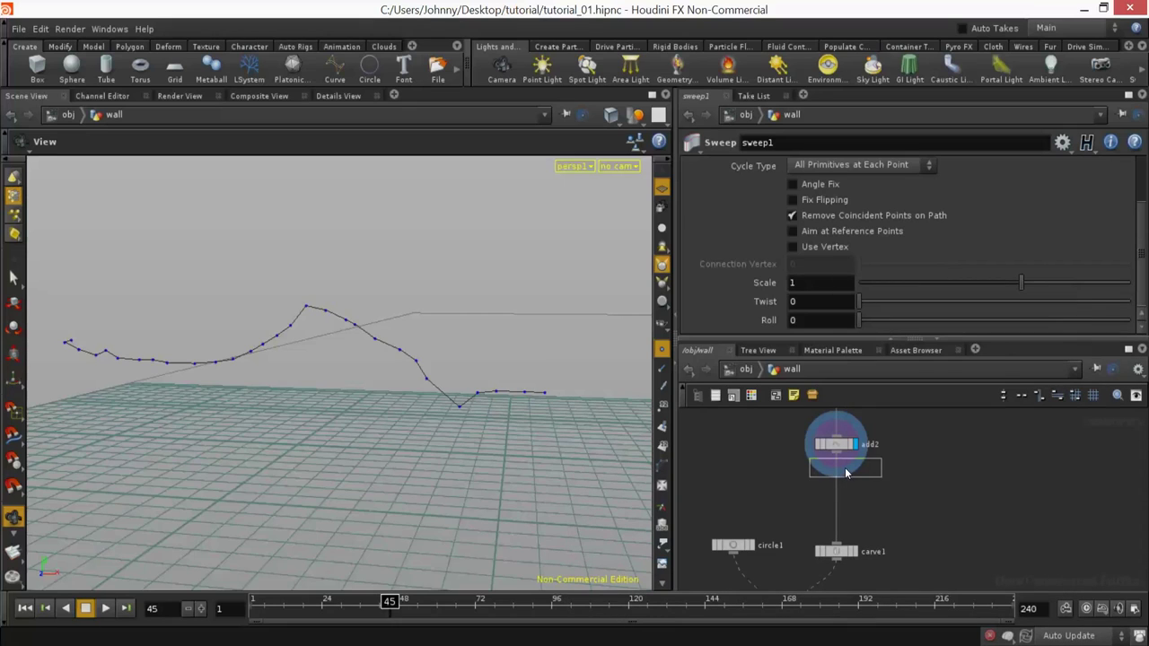
left_click(833, 492)
left_click_drag(833, 492, 849, 492)
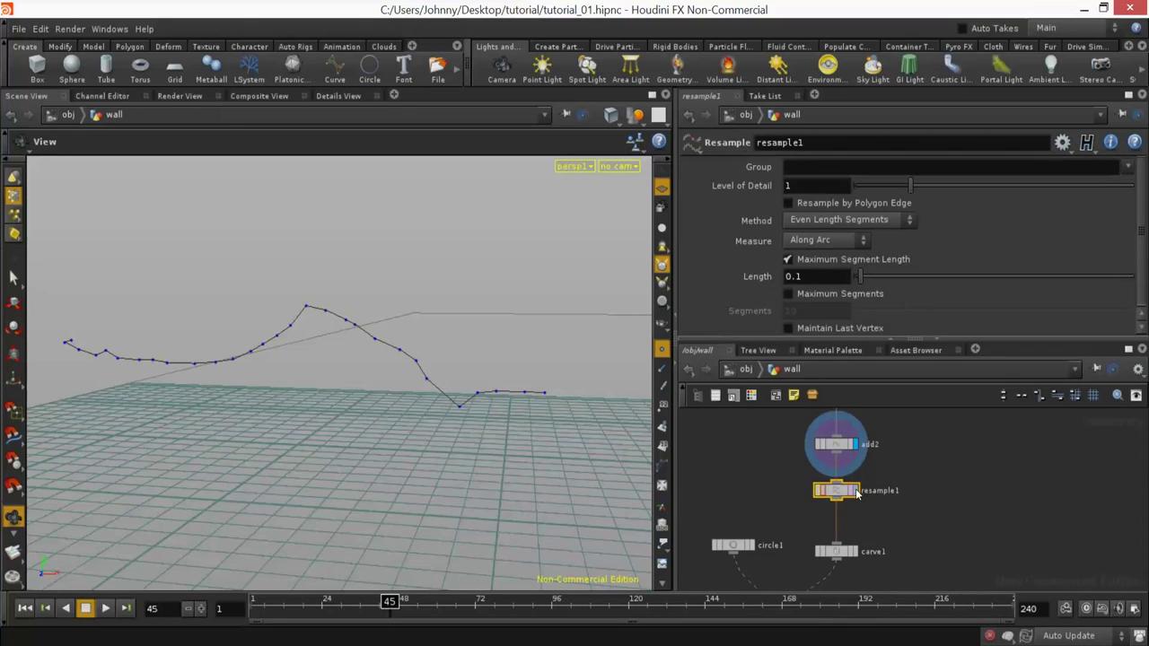
left_click(855, 491)
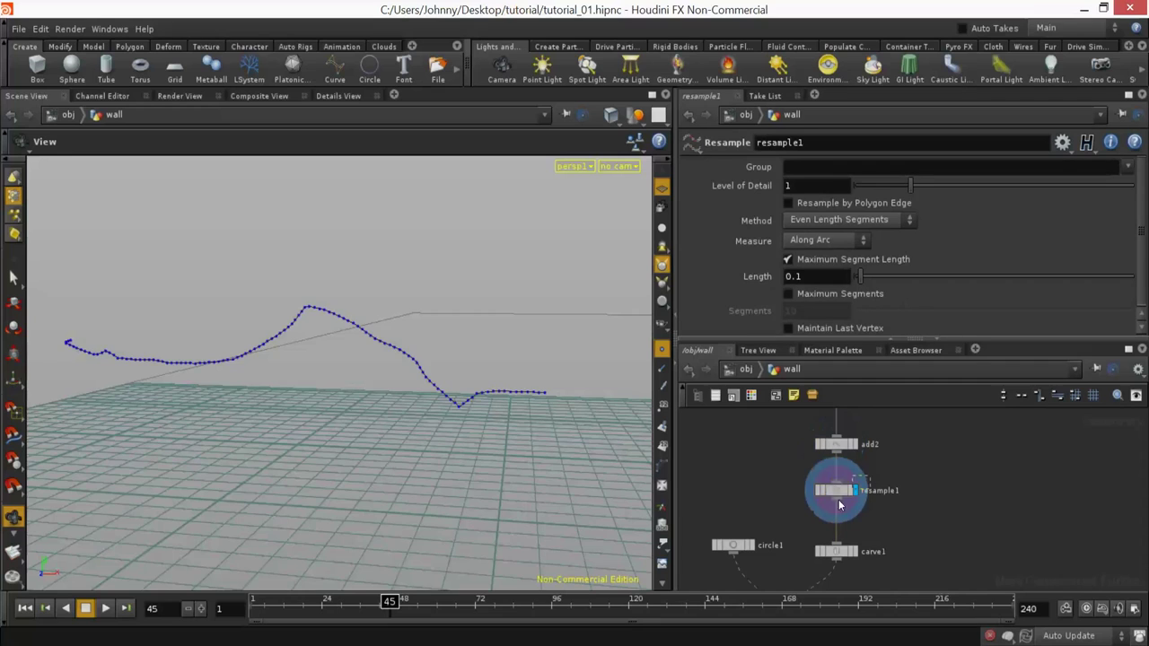
Step: Enable Resample by Polygon Edge on resample1 and inspect the curve's point distribution
left_click(789, 203)
left_click_drag(489, 325, 527, 450)
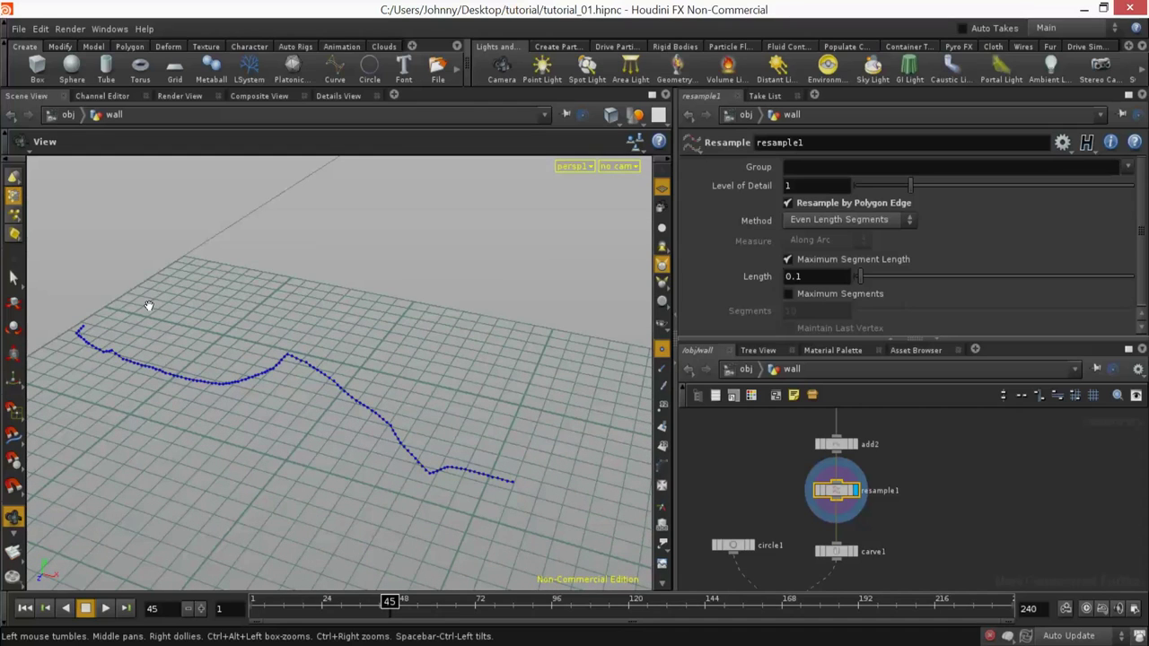
left_click_drag(341, 441, 399, 386)
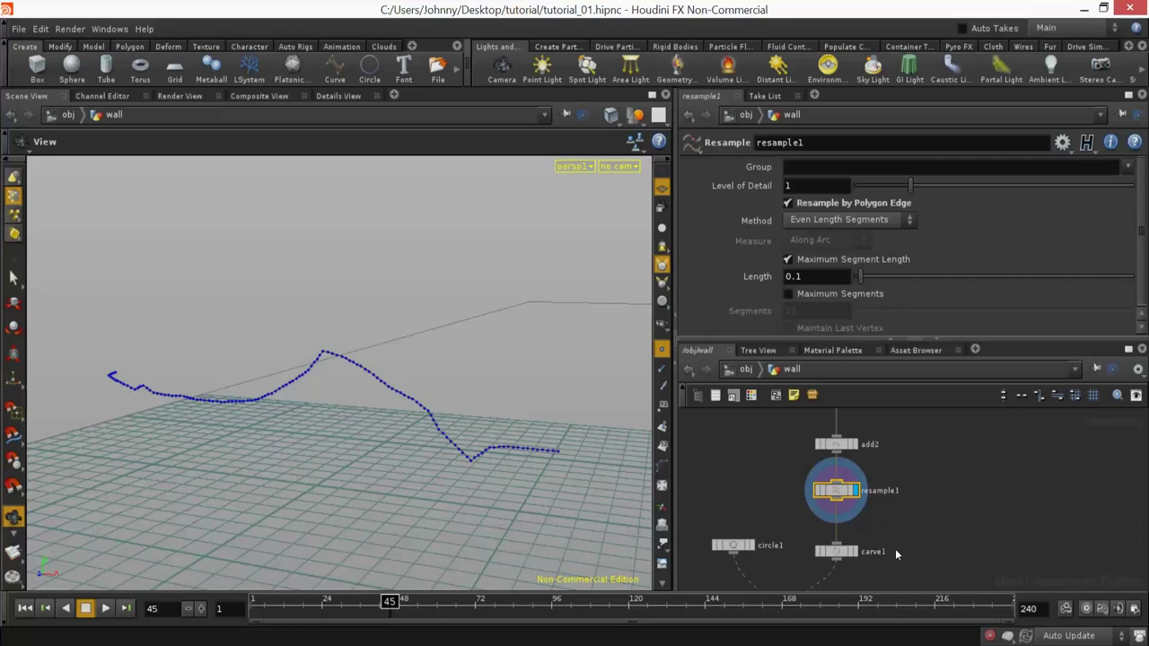
Step: Display carve1, play its growth animation to check it, and return to the first frame
middle_click_drag(865, 551, 881, 457)
left_click(871, 457)
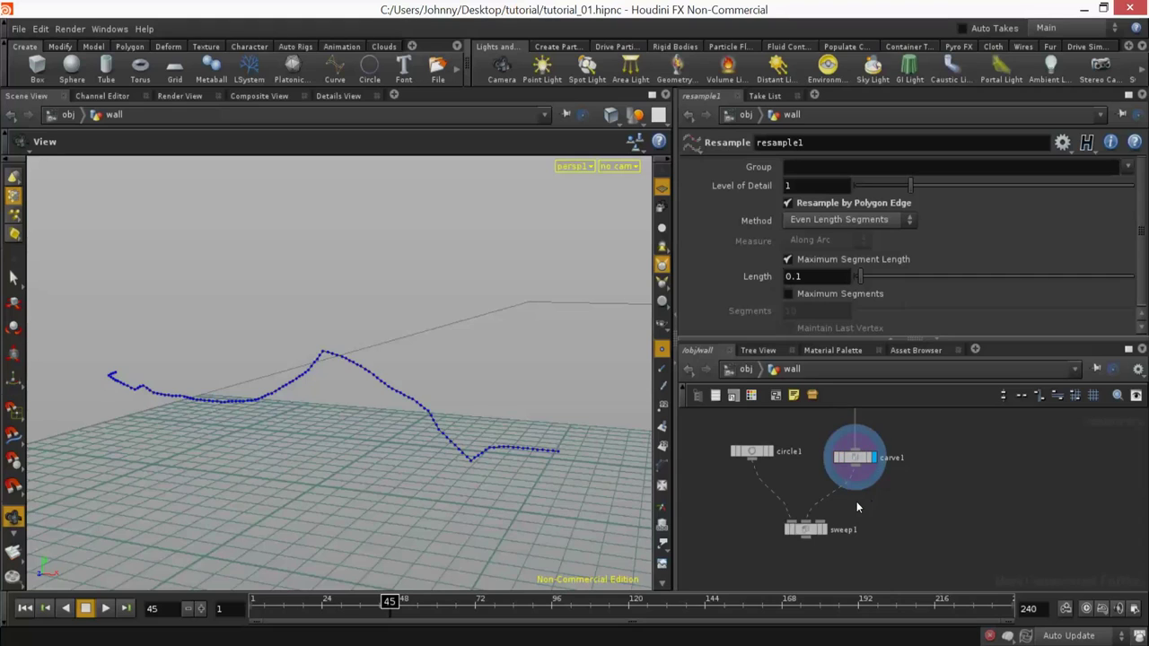
key("ctrl+Up")
key("Up")
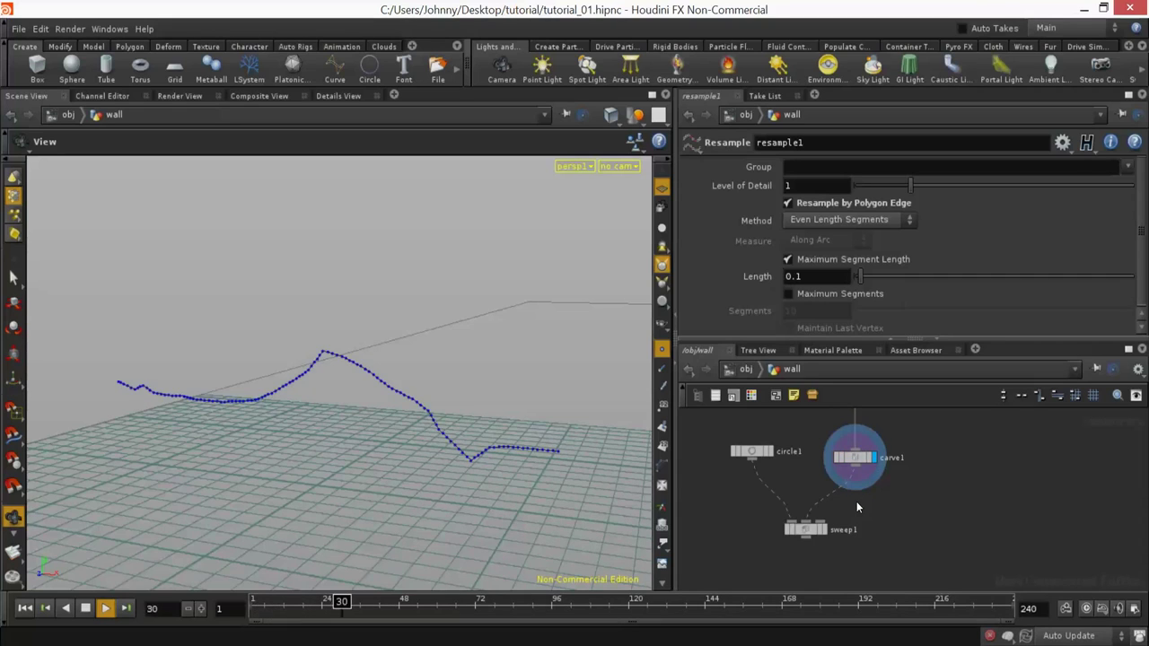
key("ctrl+Up")
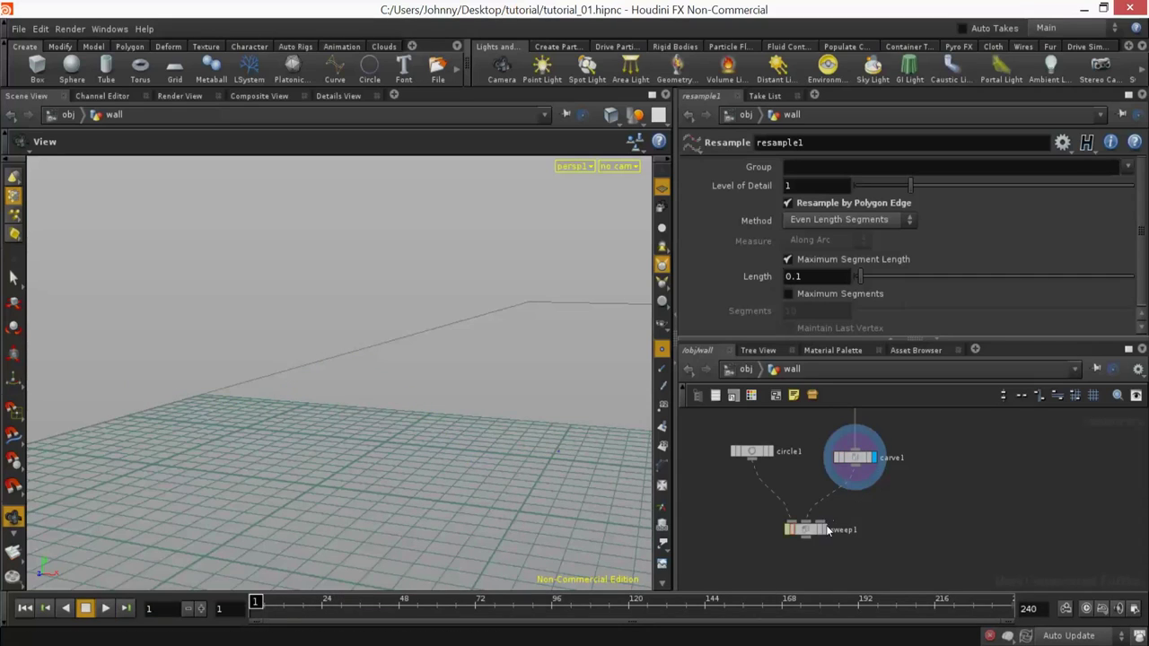
Step: Display sweep1 and play the animation, stopping at frame 40
left_click(822, 528)
left_click_drag(444, 515, 428, 472)
key("Up")
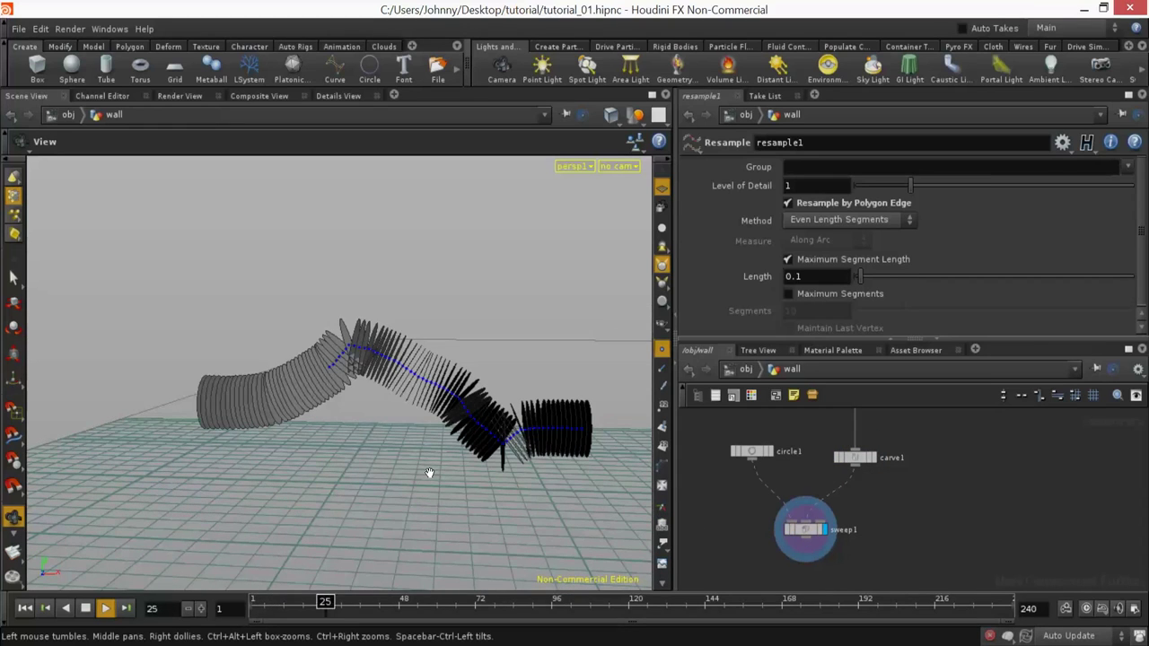
key("Up")
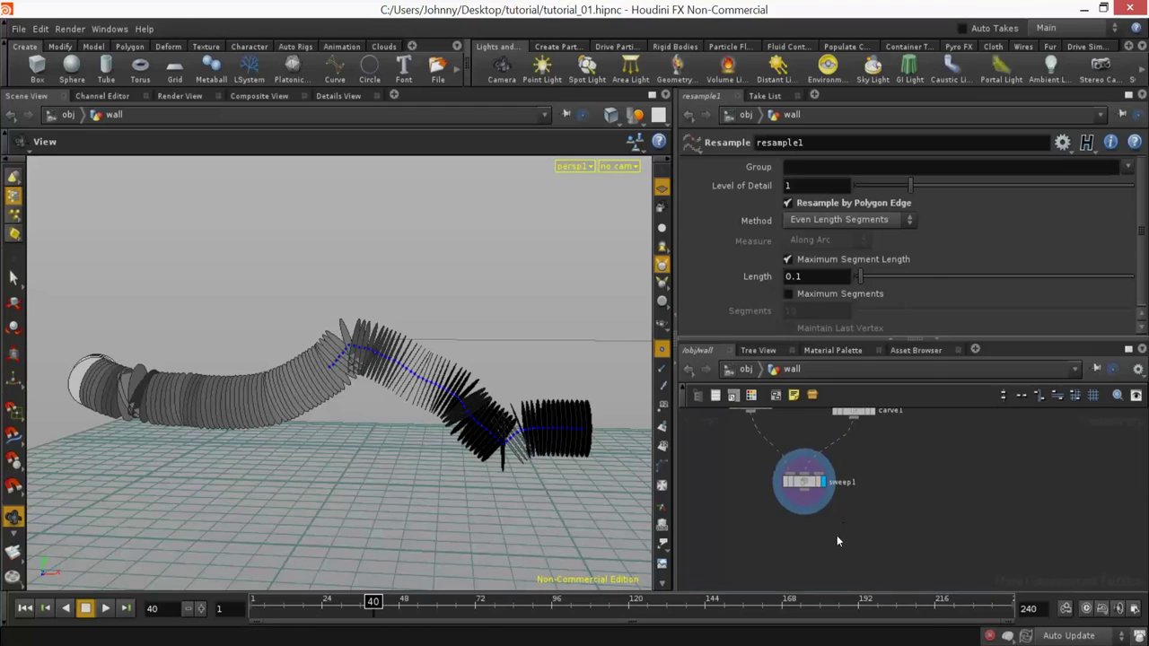
Step: Add a Skin node after sweep1 in the wall network
key("Tab")
mouse_move(834, 544)
type("Skin")
key("Return")
left_click(801, 525)
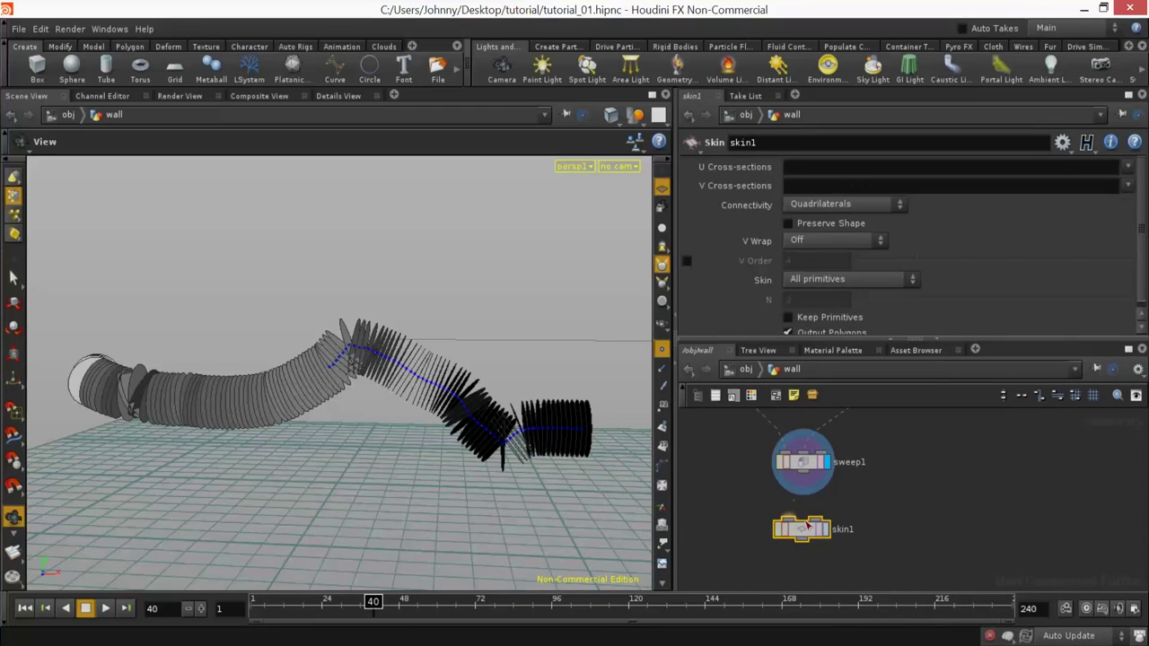
key("h")
Step: Change circle1's primitive type to Polygon
left_click(814, 431)
left_click_drag(419, 437, 574, 494)
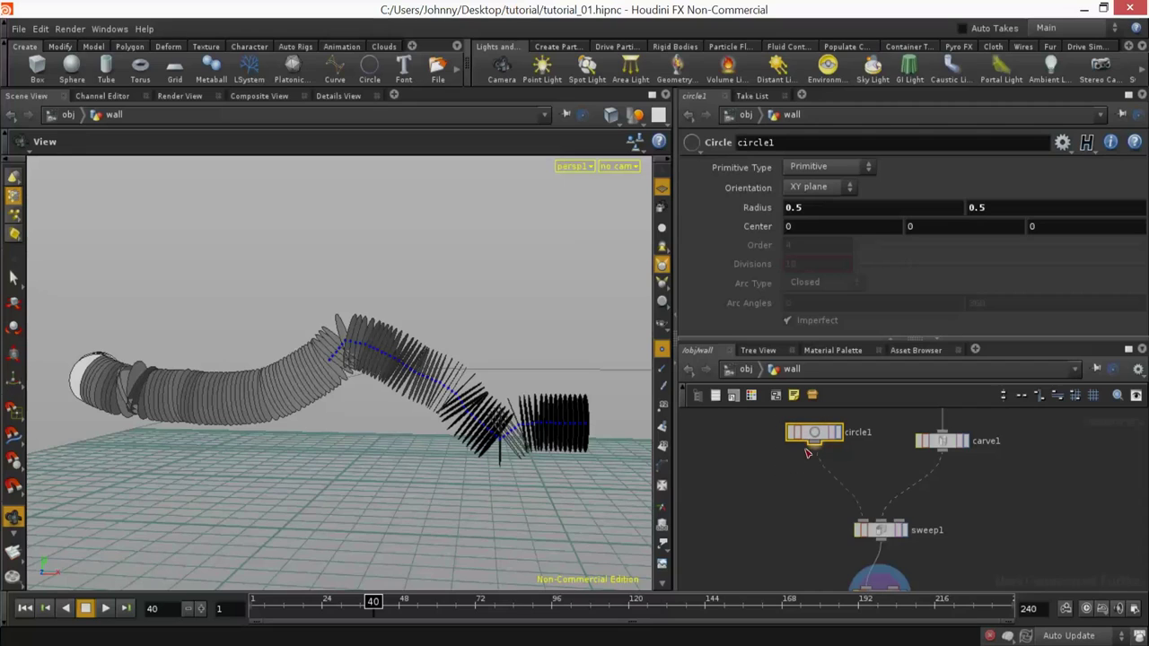
left_click(821, 167)
left_click(809, 196)
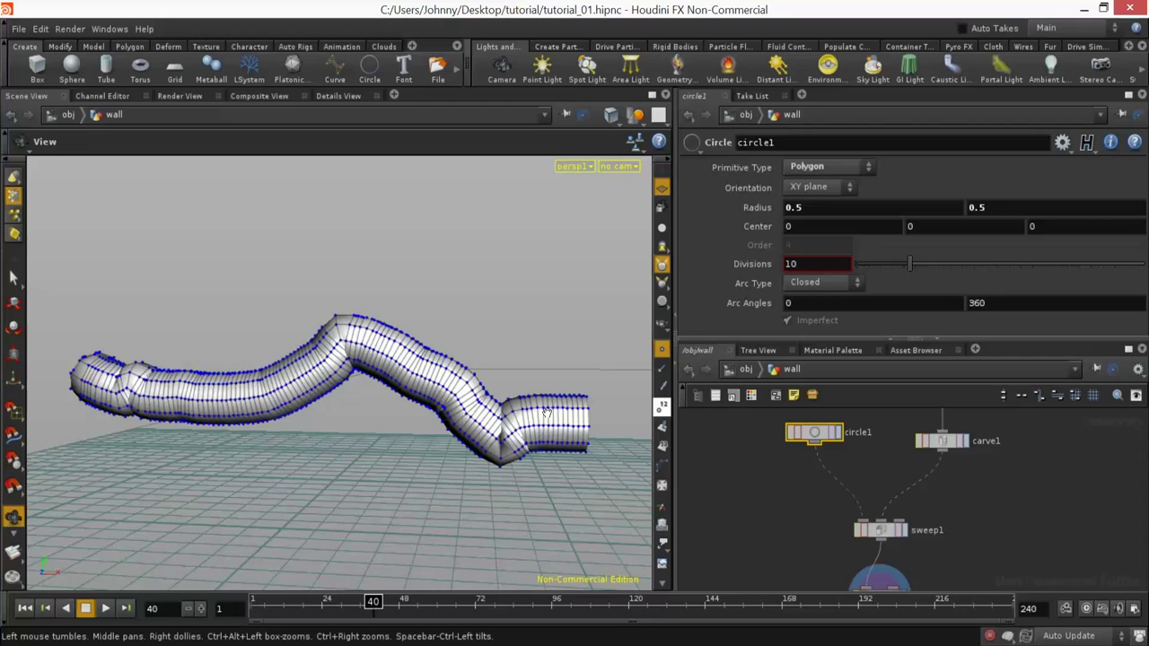
Step: Examine the skinned tube from several angles, including its ends, and review the parameters of skin1
left_click_drag(497, 391, 434, 400)
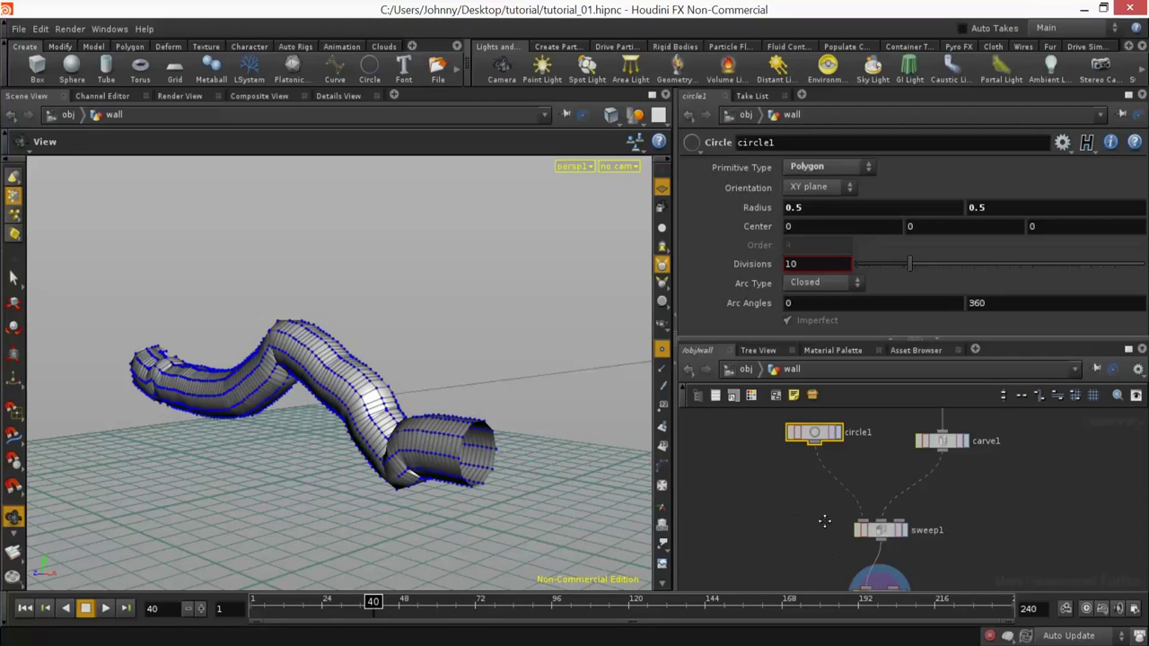
middle_click_drag(823, 520, 802, 421)
middle_click_drag(917, 494, 924, 587)
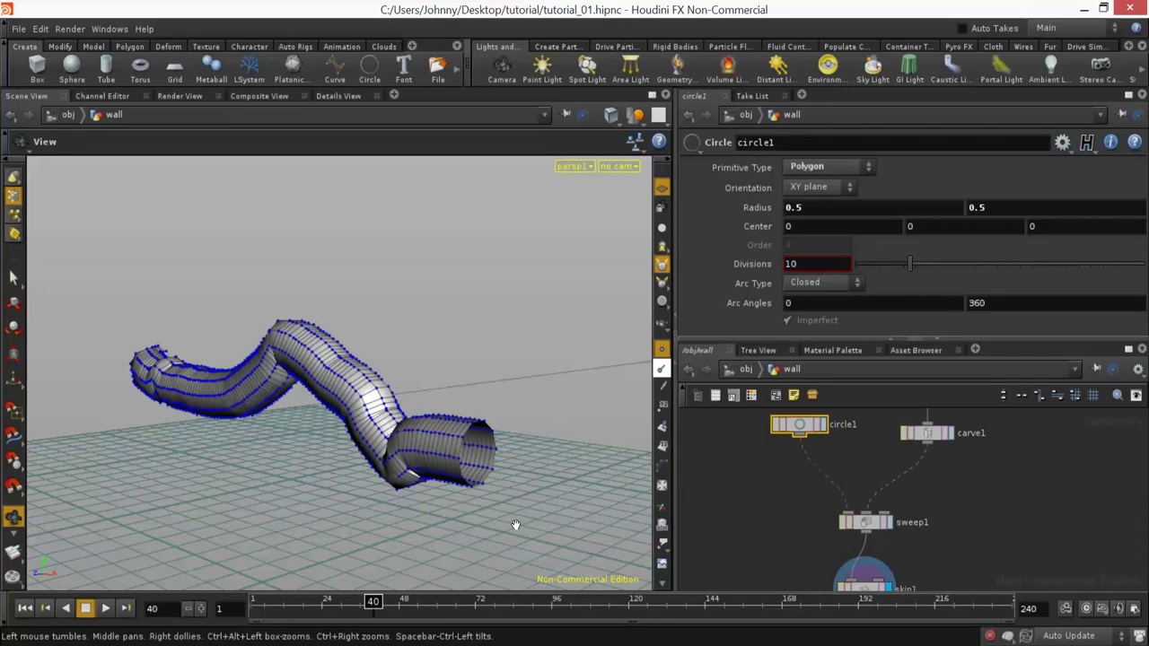
middle_click_drag(923, 558, 909, 496)
left_click(848, 527)
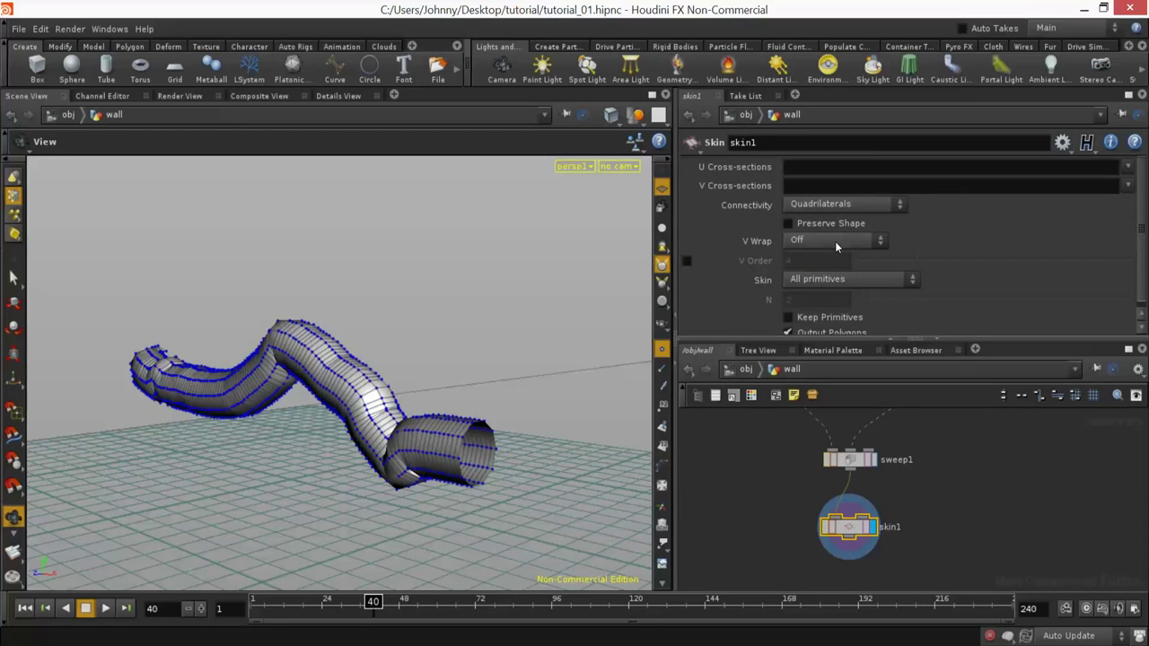
left_click_drag(457, 401, 394, 370)
right_click_drag(394, 371, 599, 434)
middle_click_drag(459, 432, 567, 432)
right_click_drag(567, 432, 508, 433)
left_click_drag(508, 433, 503, 458)
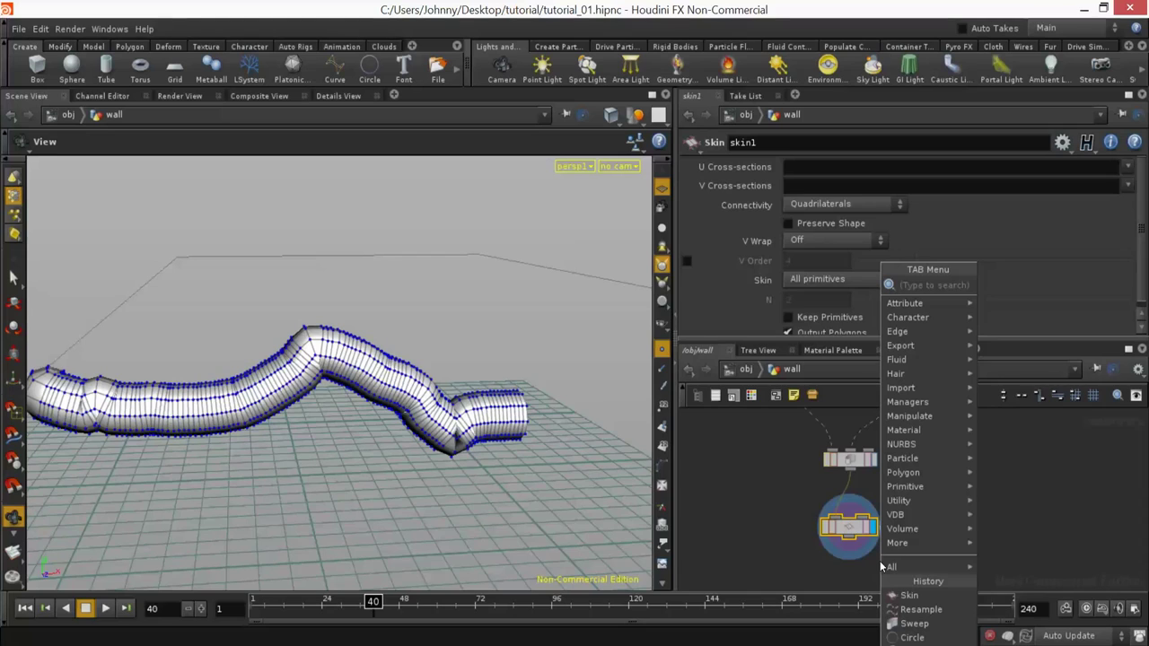
Step: Add a PolyCap node after skin1 and display its result
type("PolyCap")
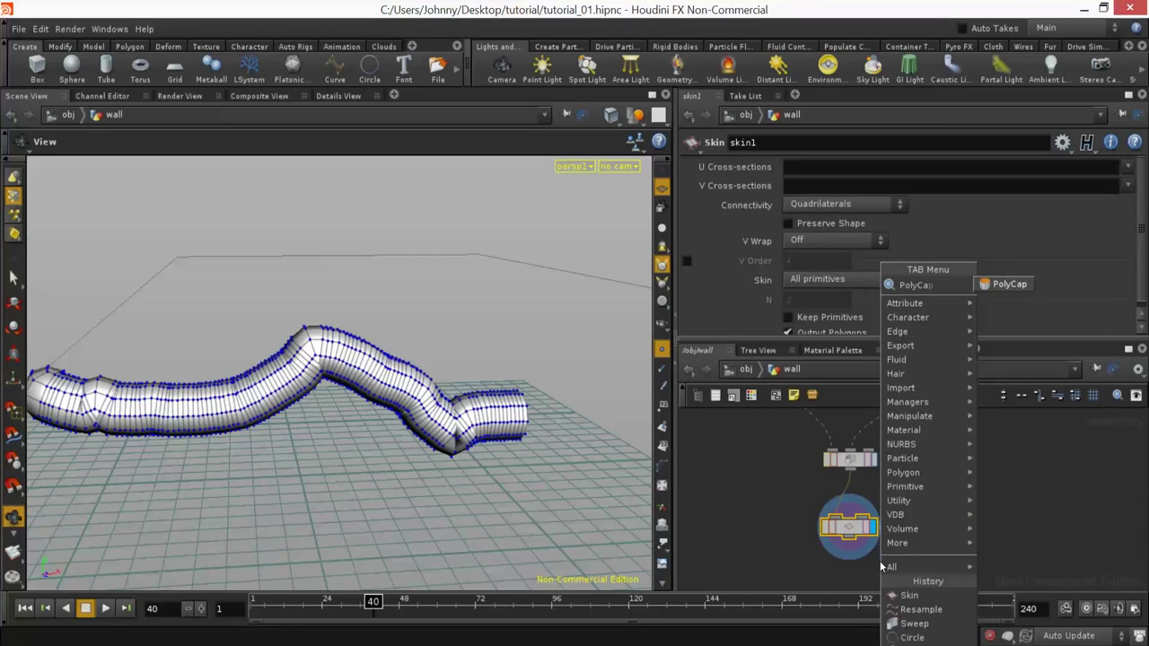
key("Return")
left_click(855, 517)
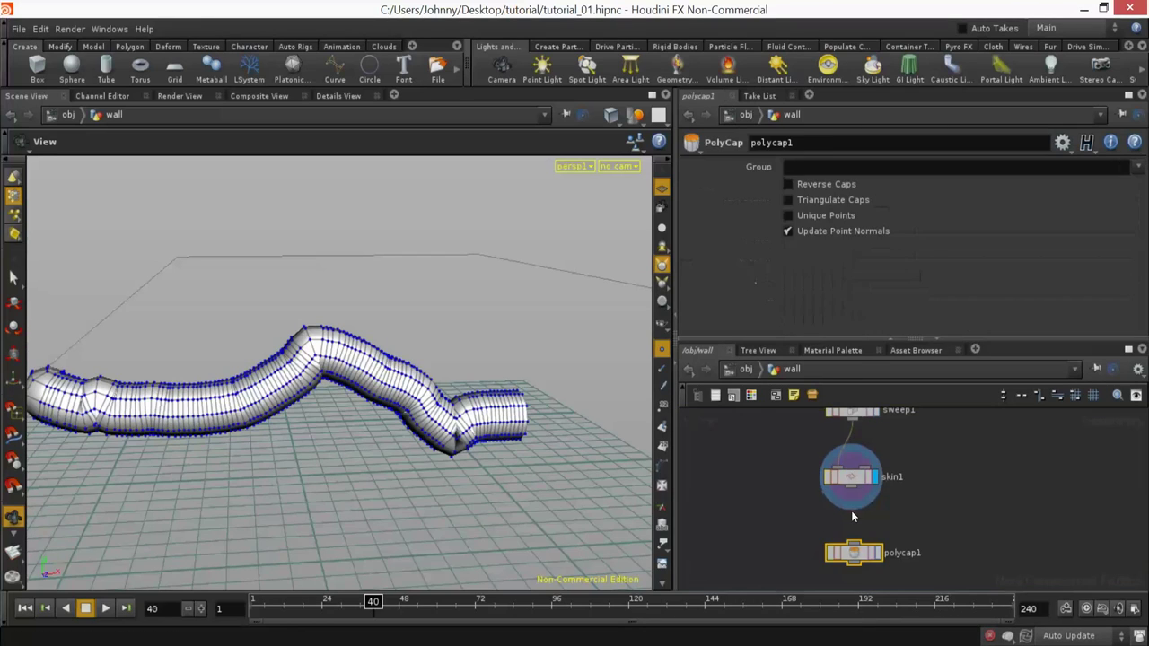
left_click_drag(854, 555, 851, 548)
left_click(875, 548)
Step: Set the PolyCap group to * and check both ends of the tube
left_click_drag(466, 428, 361, 439)
scroll(360, 438, "up", 3)
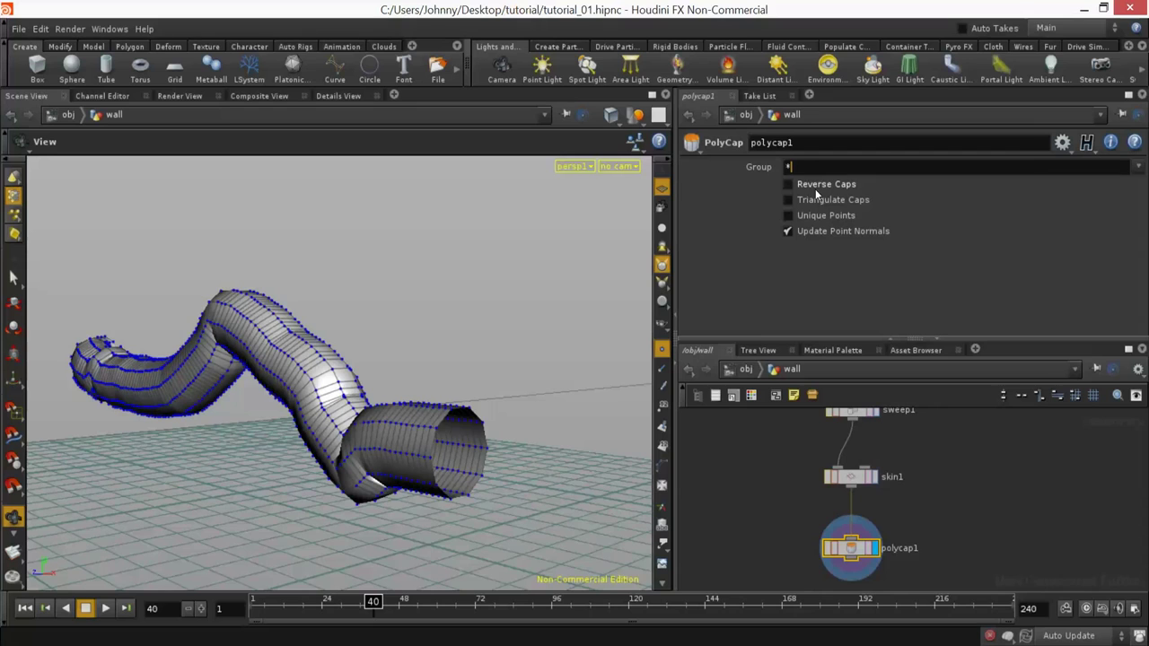
key("Return")
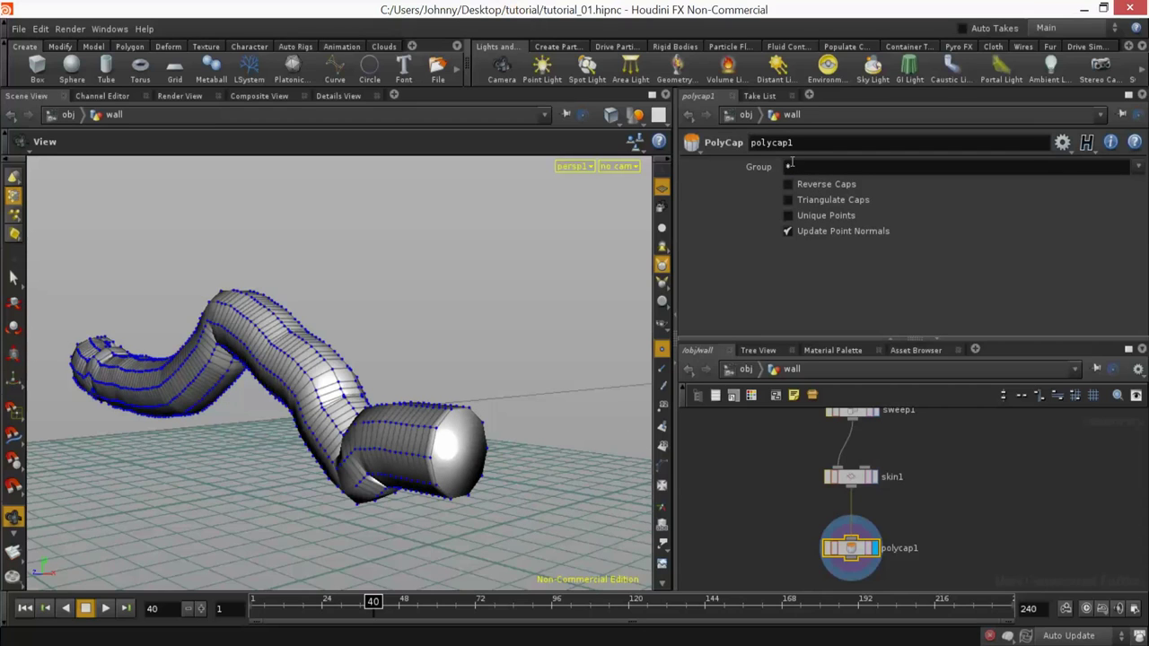
left_click_drag(269, 382, 573, 382)
left_click_drag(169, 350, 512, 336)
Step: Add a UV Unwrap node after polycap1 and display its result
mouse_move(908, 521)
middle_mouse_down()
mouse_move(907, 490)
mouse_move(910, 508)
middle_mouse_up()
left_click_drag(528, 497, 690, 520)
middle_click_drag(923, 568, 917, 492)
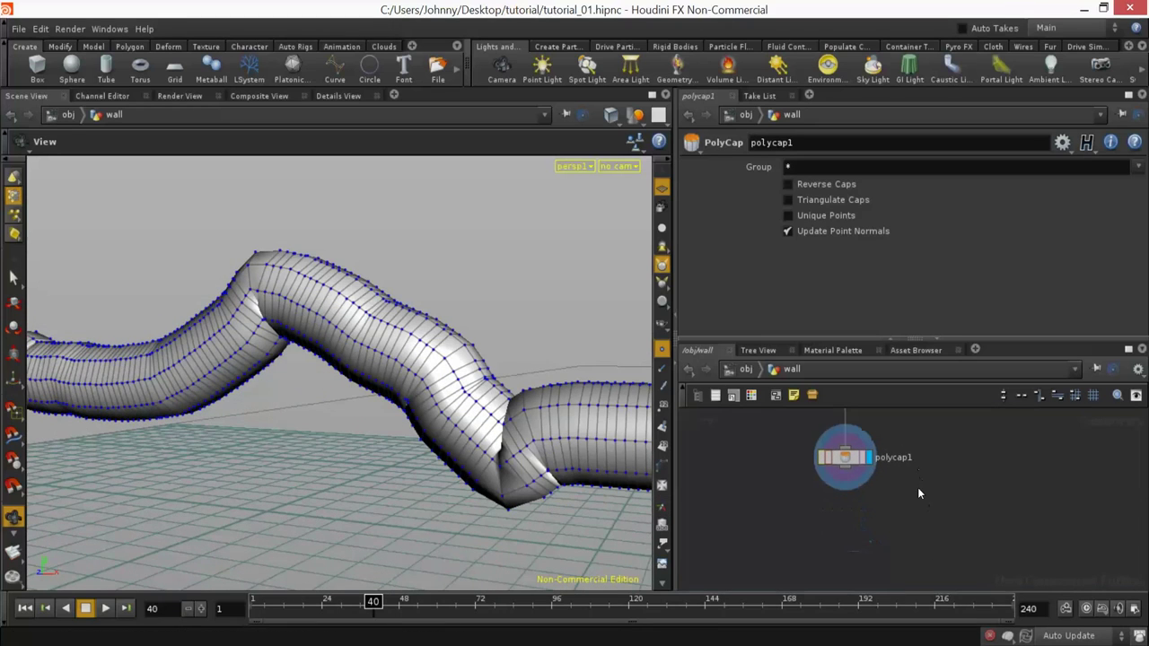
key("Tab")
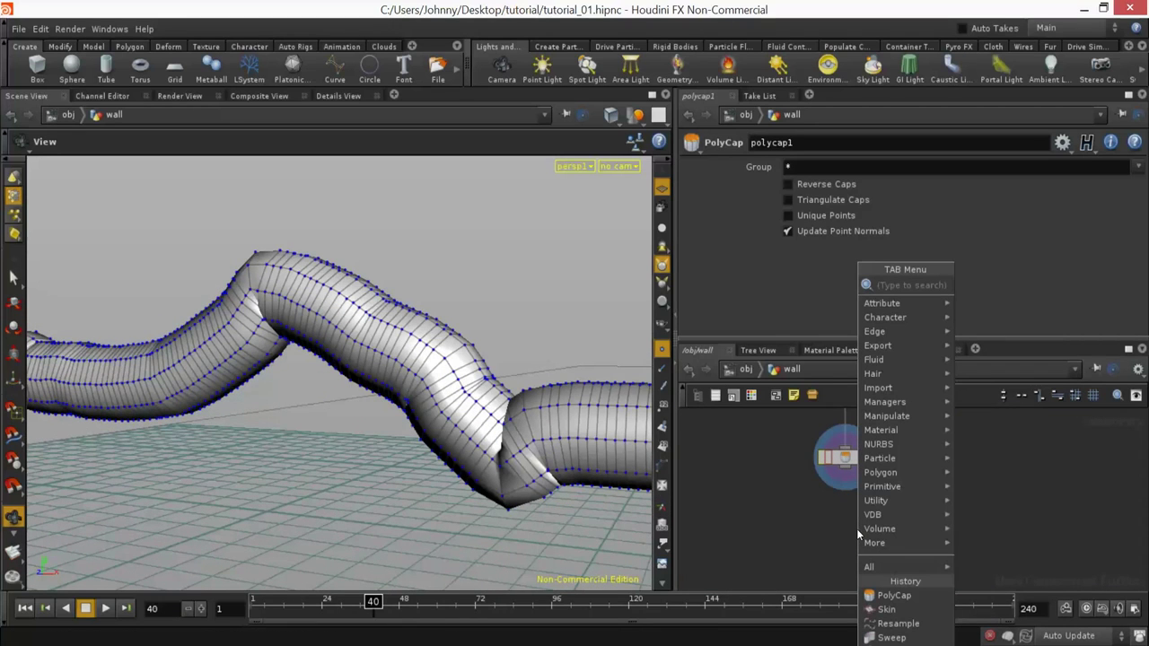
type("uv")
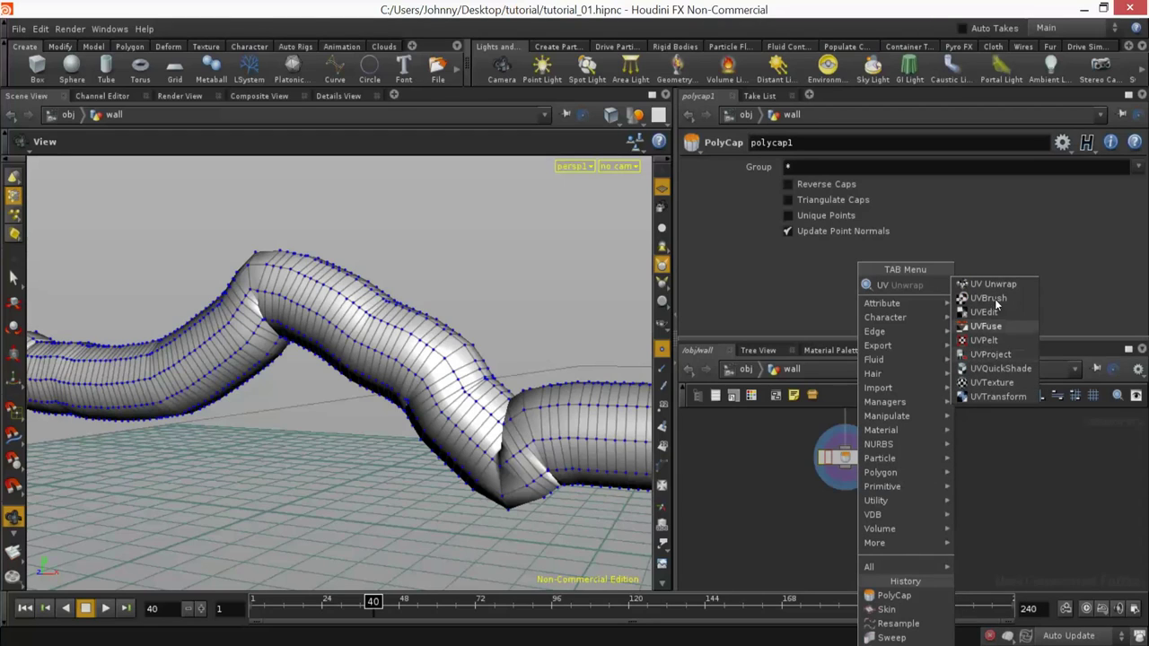
left_click(976, 326)
left_click(841, 517)
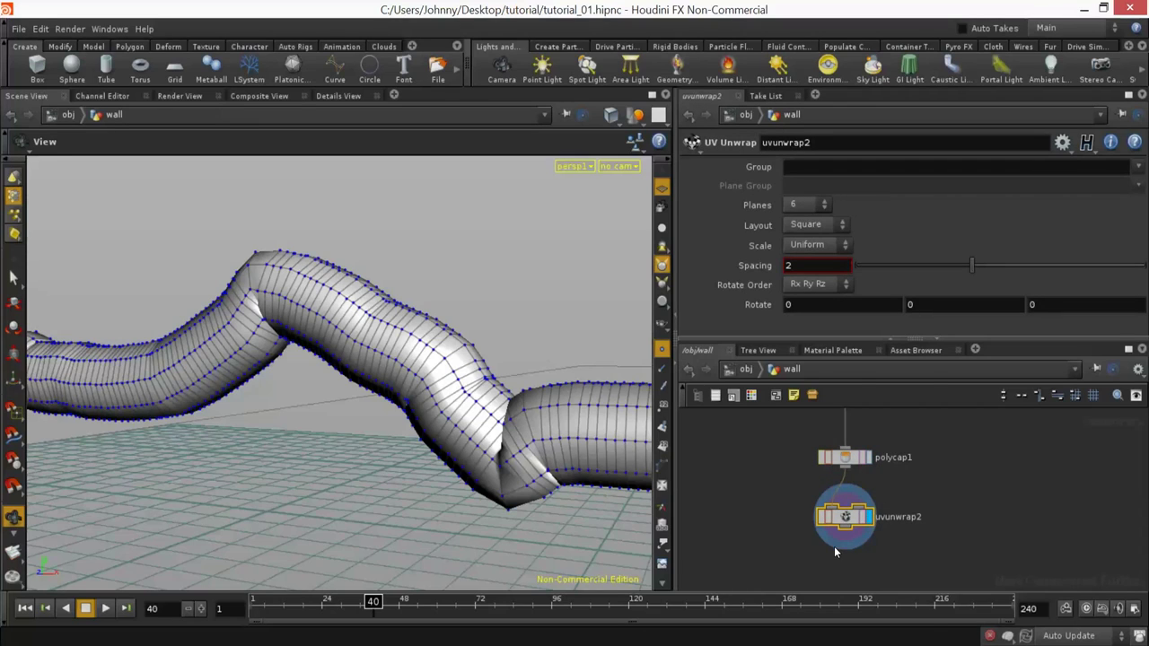
key("Delete")
key("Tab")
left_click(878, 594)
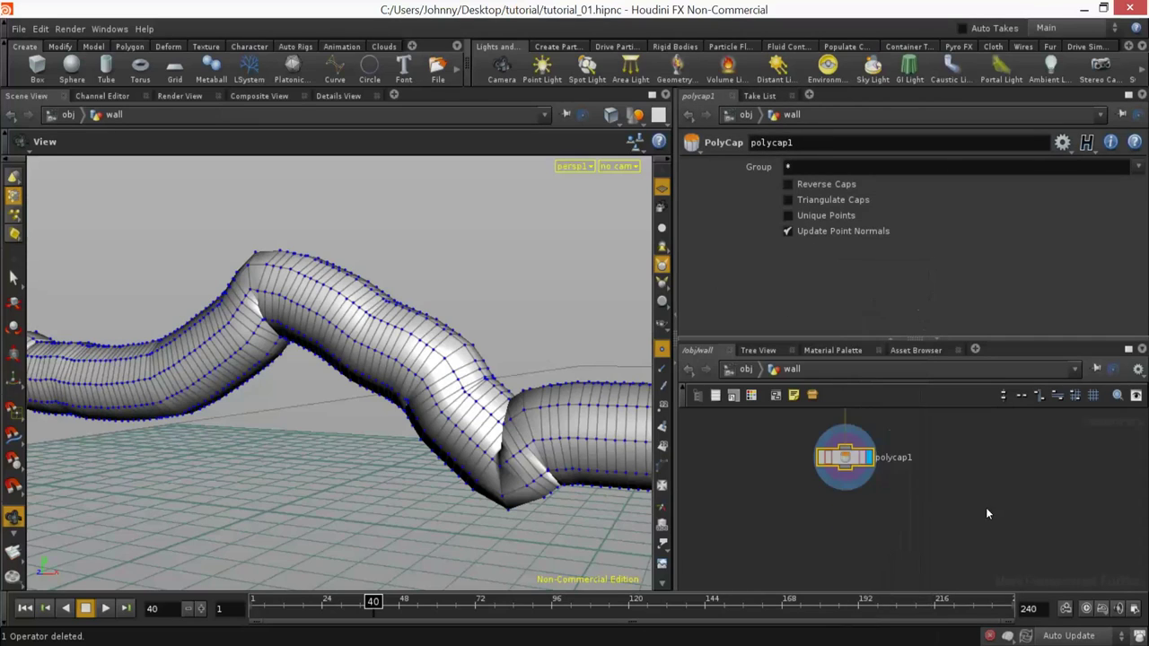
left_click(842, 517)
Step: Add a UVQuickShade node after uvunwrap2, display it, and scrub the timeline to frame 37 to check the texture
key("Tab")
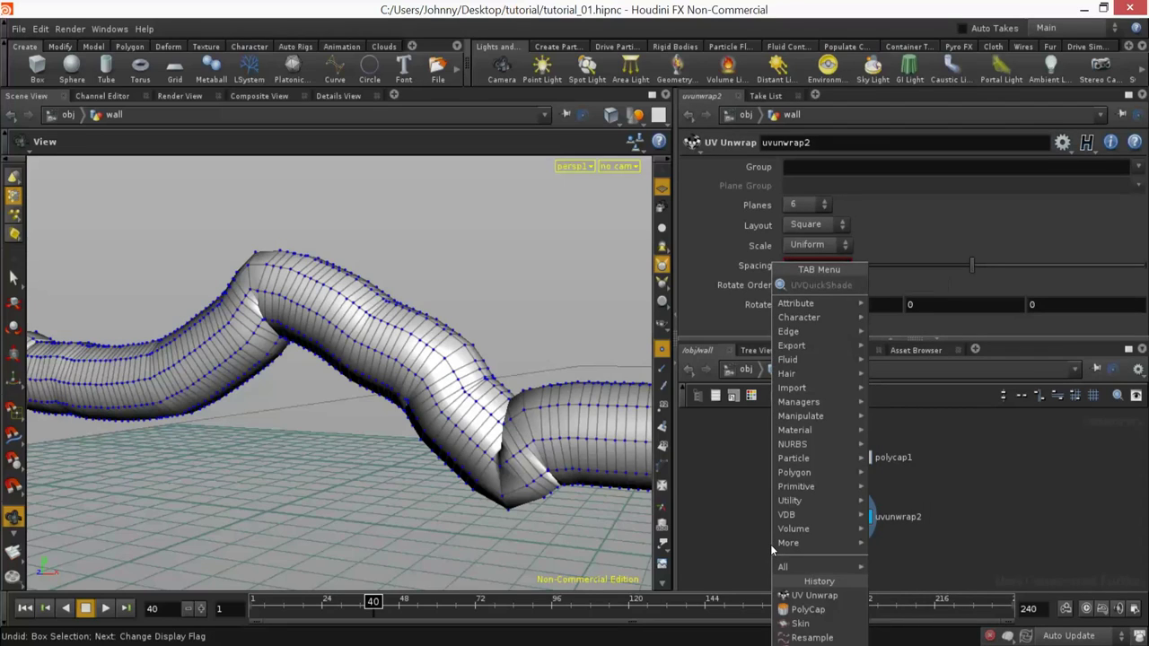
key("Escape")
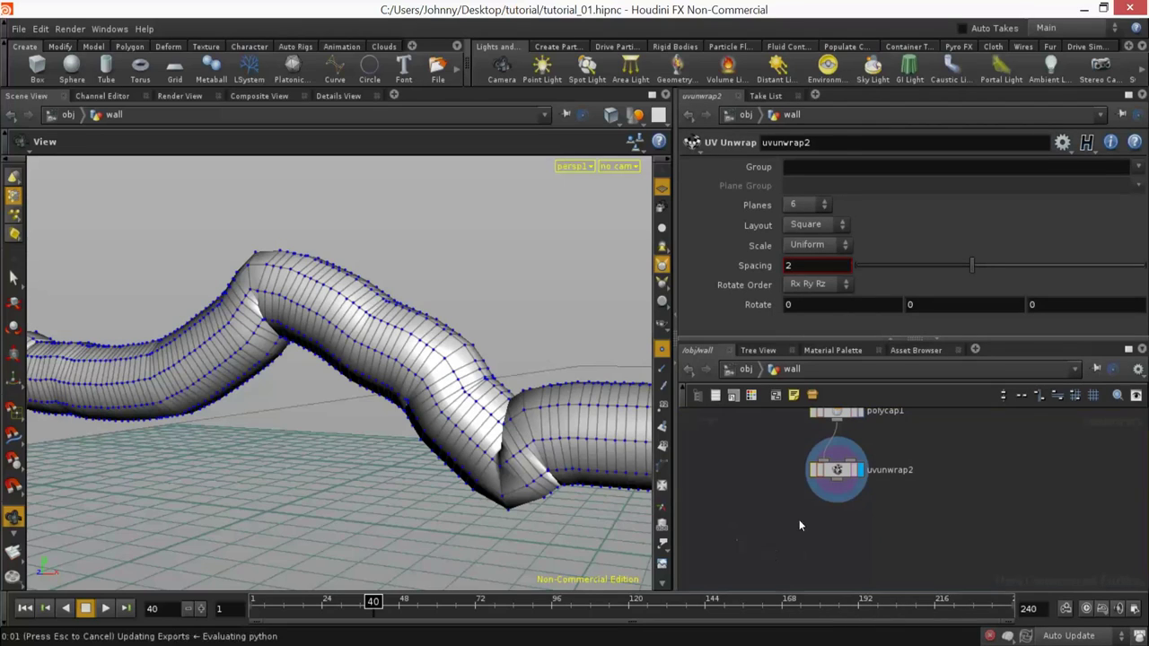
left_click(799, 525)
left_click(797, 549)
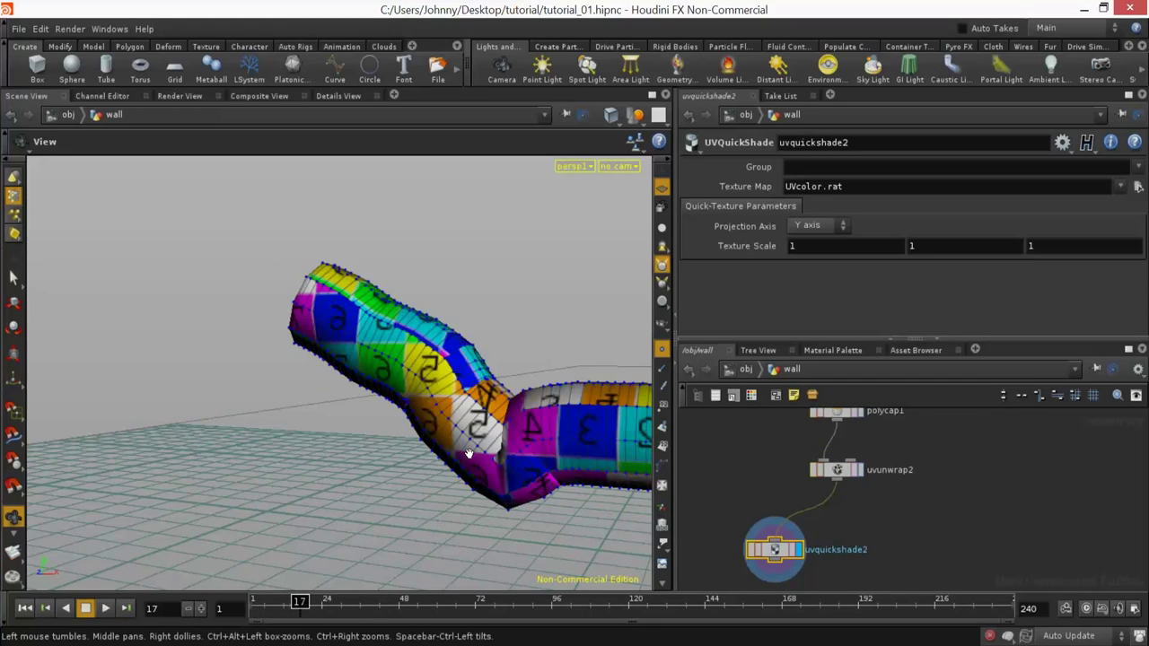
left_click_drag(302, 602, 364, 601)
middle_click_drag(865, 529, 847, 531)
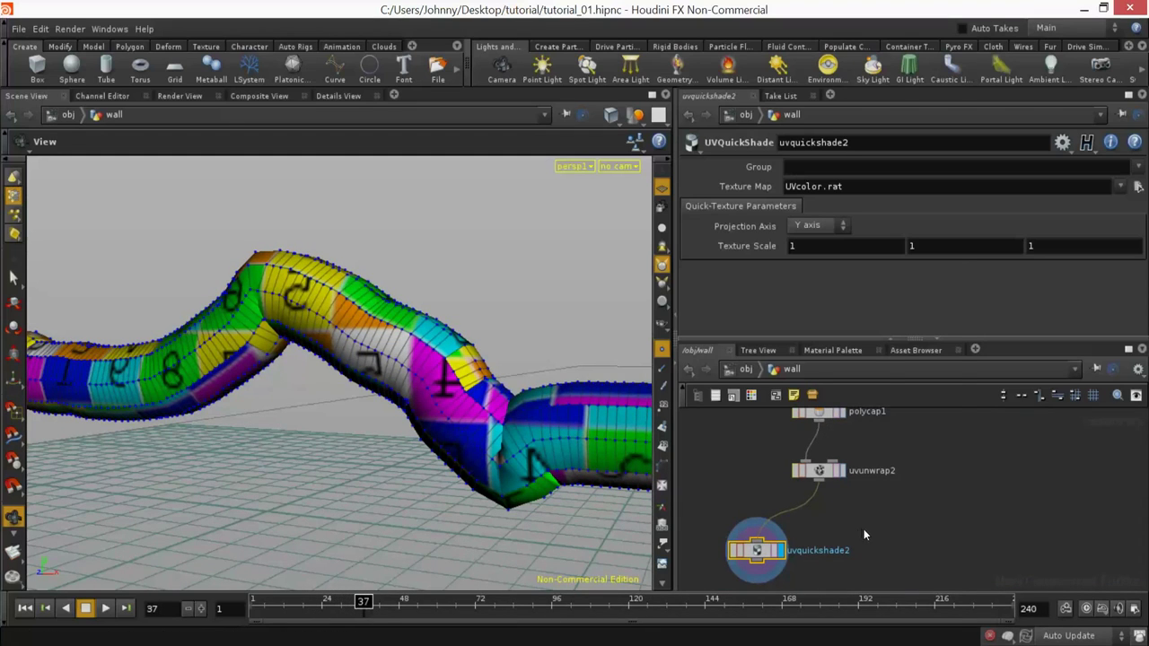
Step: Delete the uvquickshade2 node from the network
key("Tab")
key("Escape")
key("Delete")
Step: Detach carve1 from the chain feeding sweep1, move it aside, and open circle1's parameters
middle_click_drag(708, 423, 739, 545)
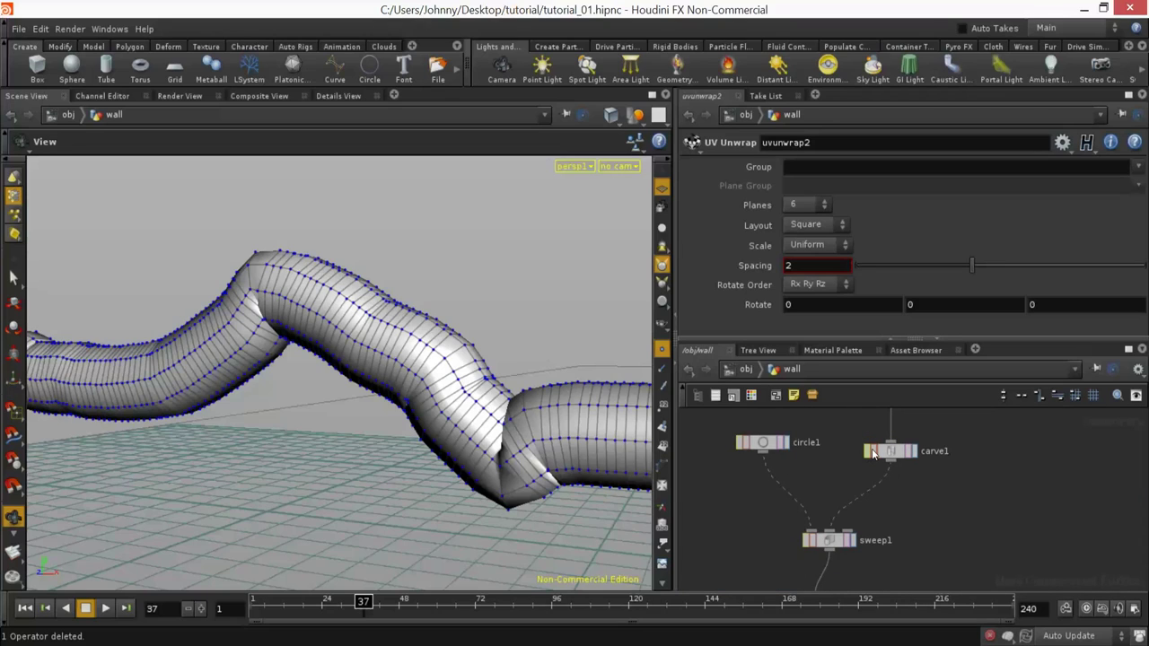
left_click_drag(888, 456, 971, 547)
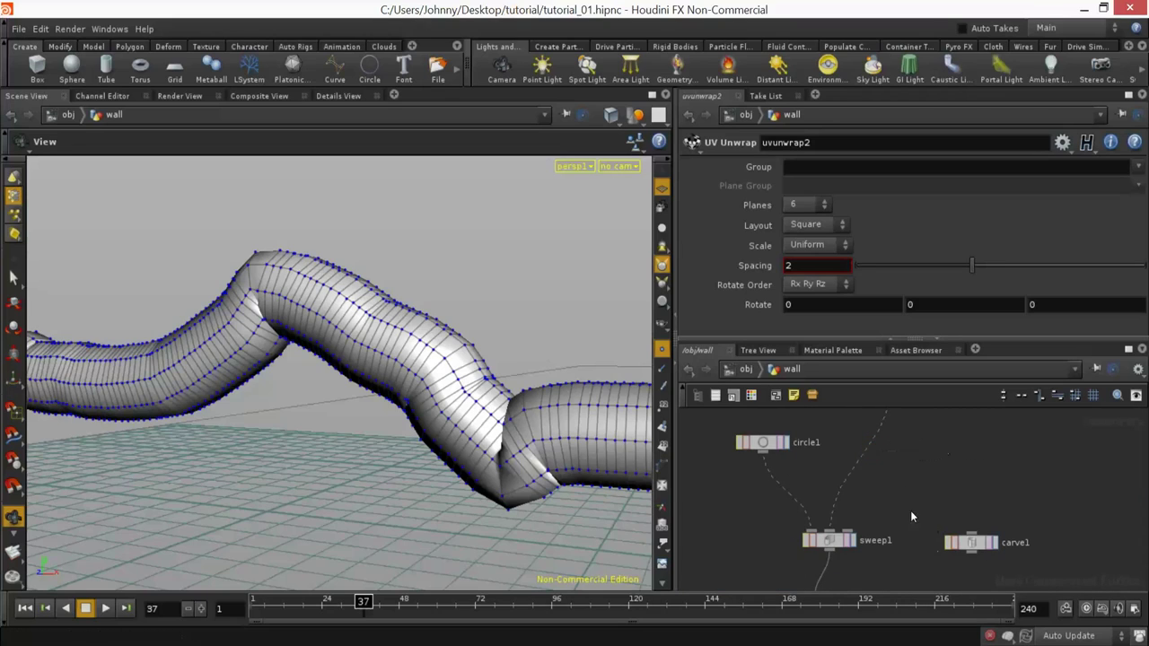
left_click(770, 449)
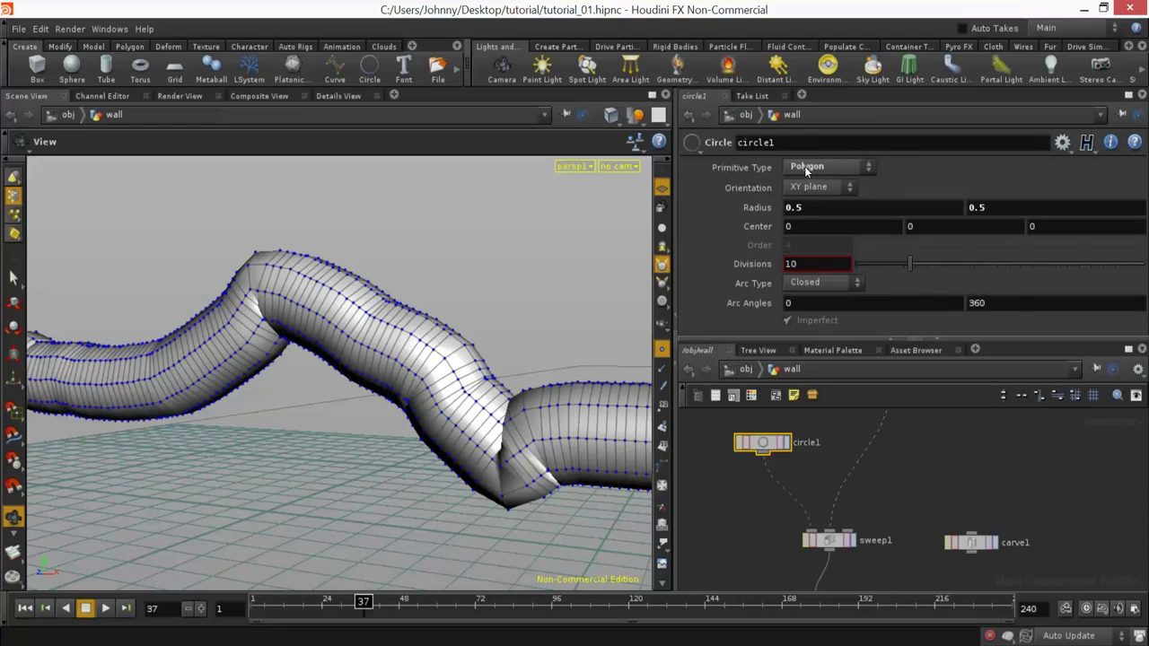
Step: Change circle1's primitive type to NURBS Curve
left_click(805, 166)
left_click(812, 214)
middle_click_drag(881, 490, 894, 463)
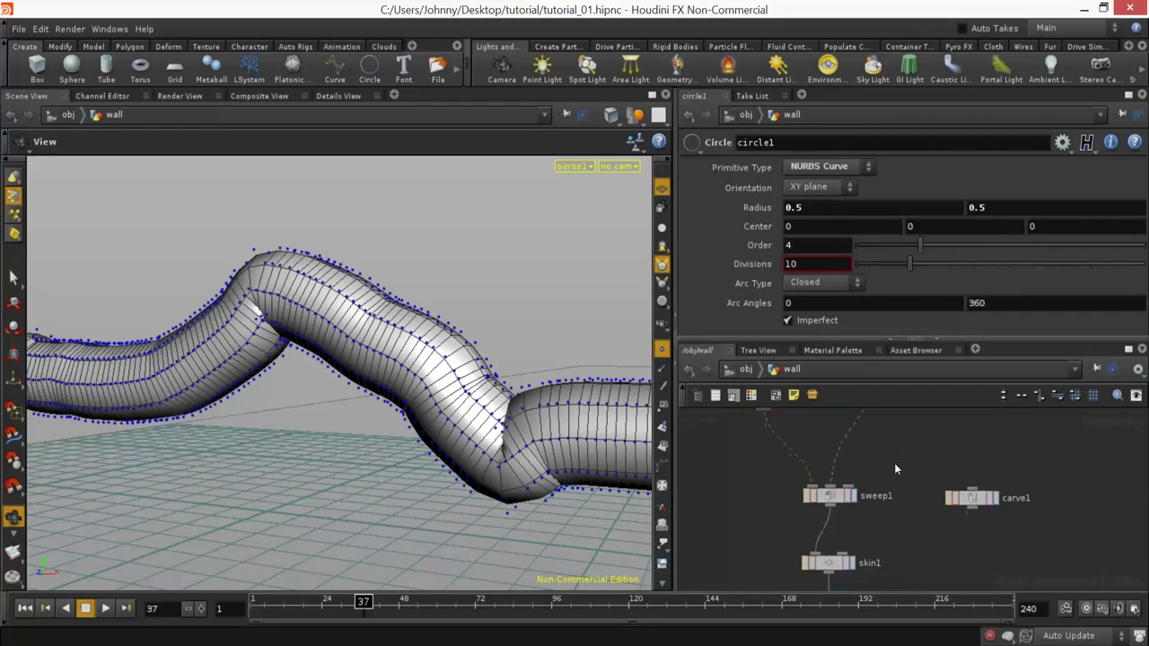
Step: Add a UVQuickShade node after uvunwrap2 and display its result
middle_click_drag(870, 579, 868, 395)
middle_click_drag(884, 476, 861, 515)
left_click_drag(862, 520, 811, 574)
key("Tab")
type("uvq")
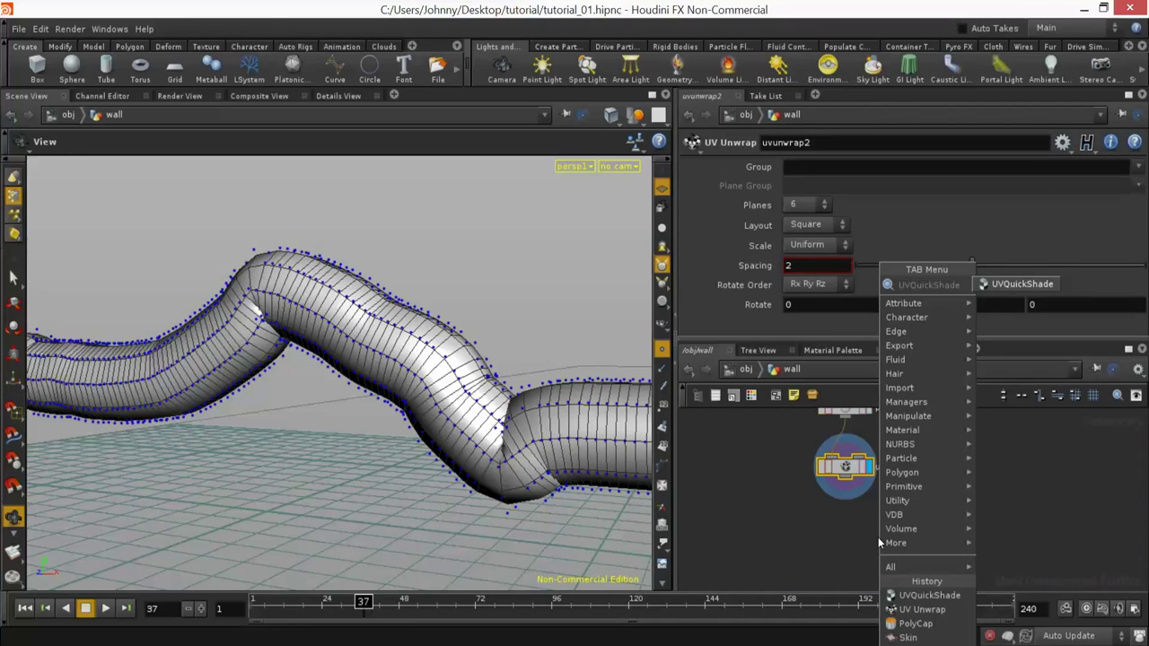
key("Return")
left_click(847, 543)
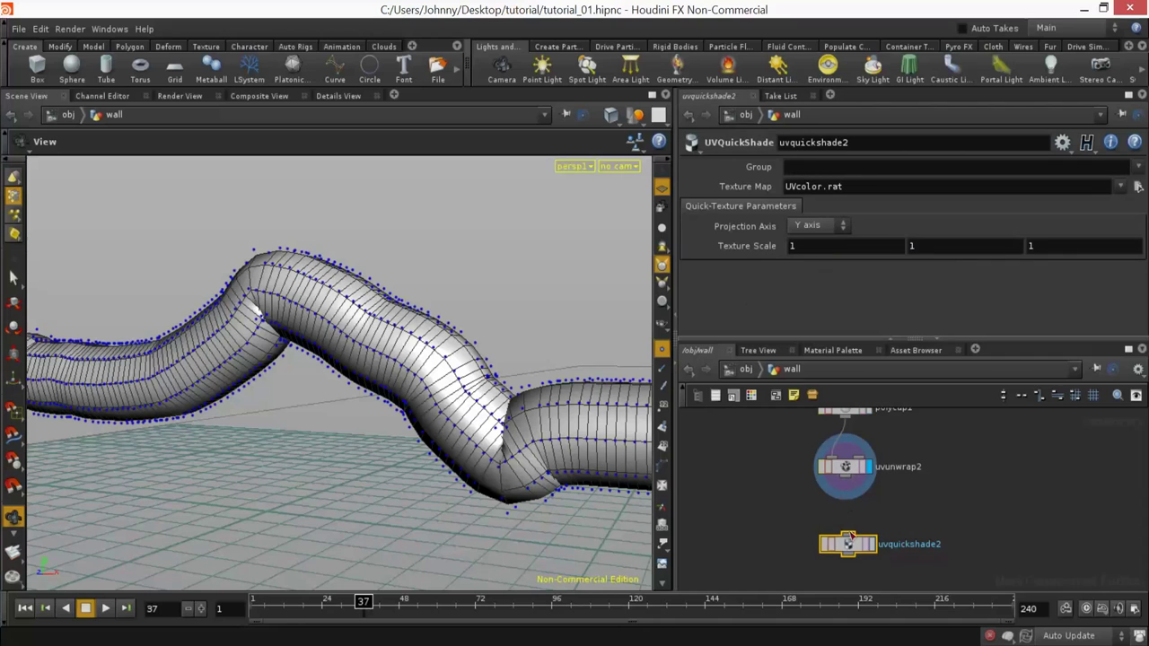
left_click(872, 547)
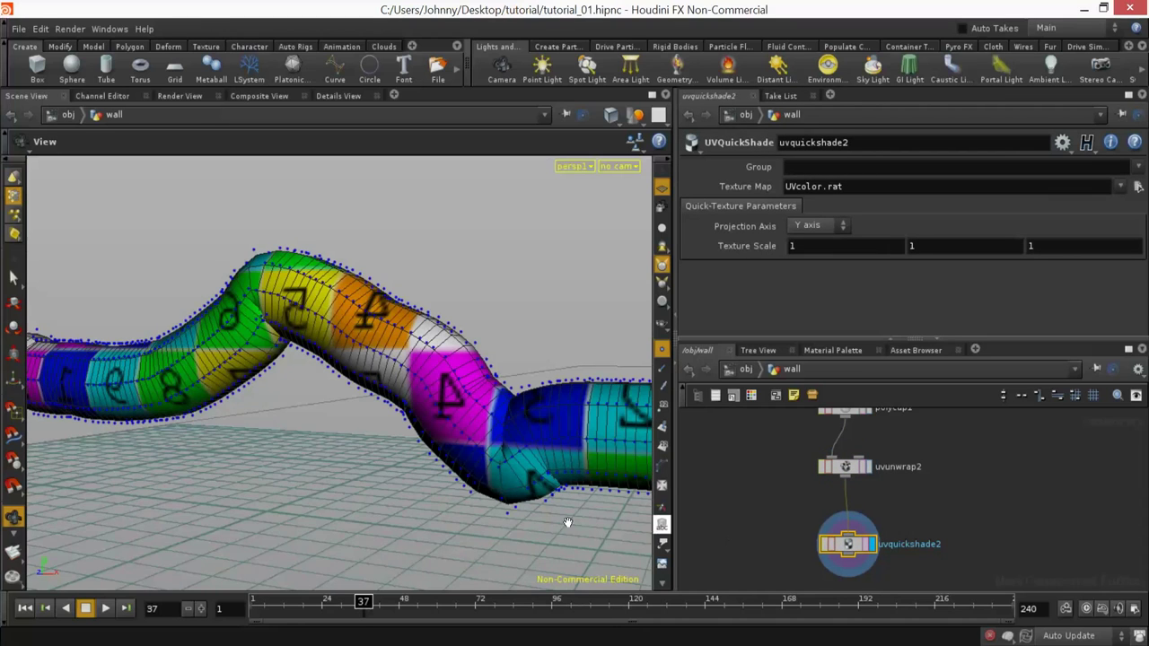
Step: Examine the numbered texture along the tube's bends from closer angles and return the timeline to frame 1
right_click_drag(566, 521, 383, 479)
left_click_drag(382, 479, 413, 476)
scroll(492, 415, "up", 3)
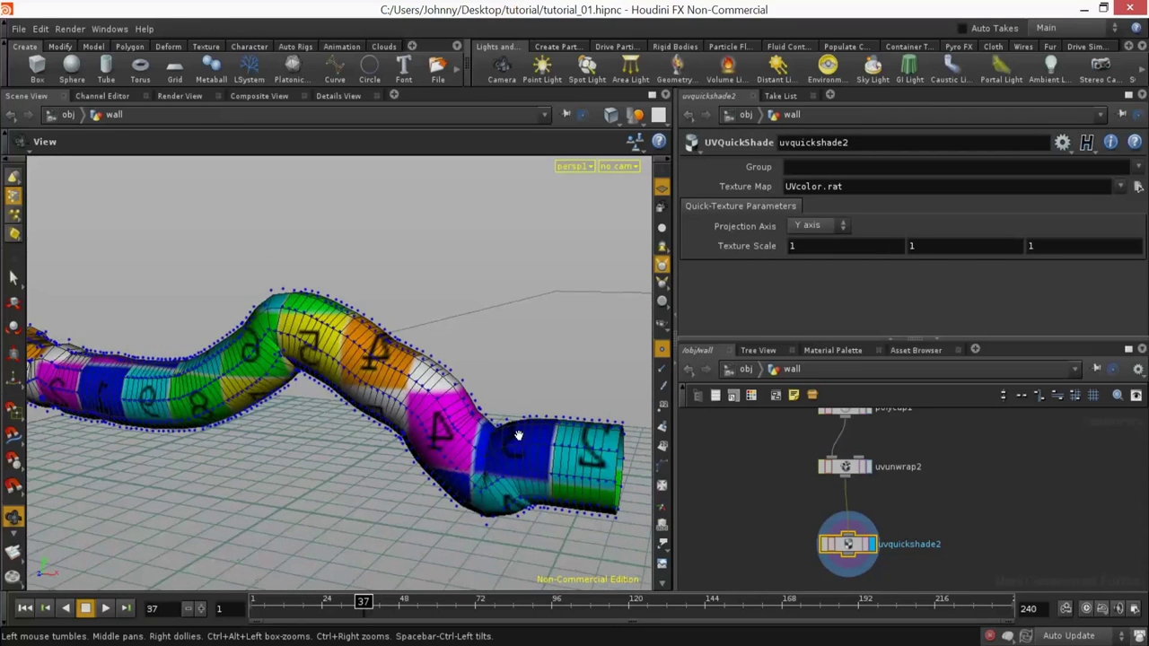
left_click_drag(411, 406, 339, 407)
scroll(339, 407, "up", 3)
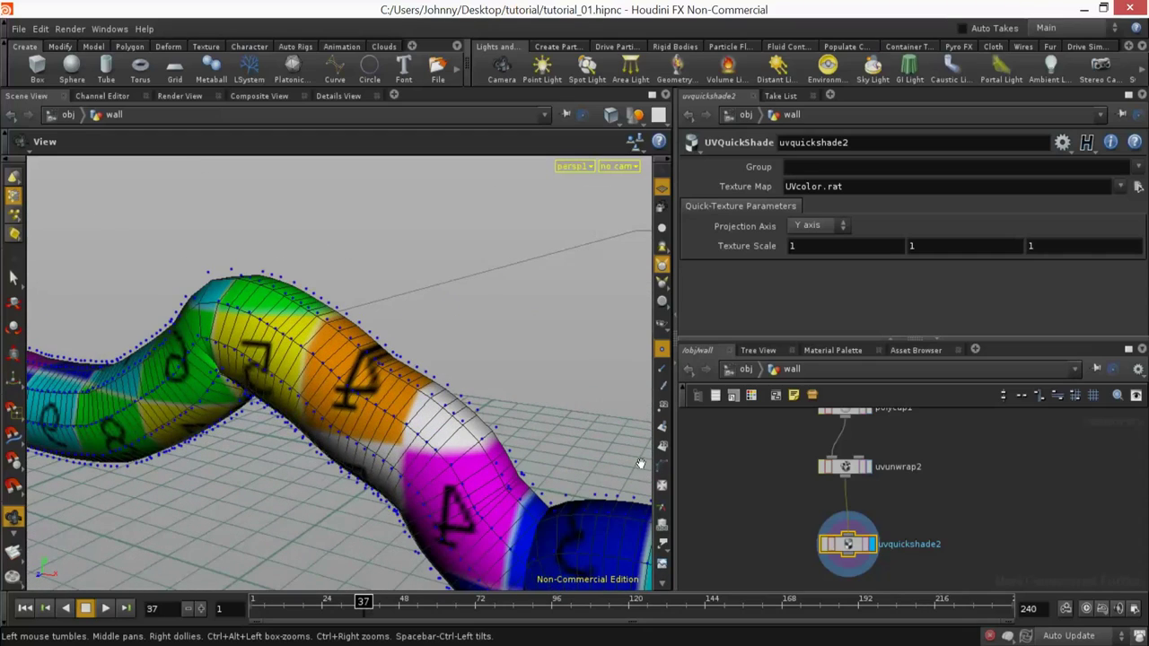
left_click_drag(282, 609, 254, 608)
Step: Move uvquickshade2 aside and delete polycap1 from between skin1 and uvunwrap2
middle_click_drag(916, 517, 893, 542)
left_click_drag(831, 564, 730, 547)
middle_click_drag(843, 405, 856, 467)
left_click(834, 494)
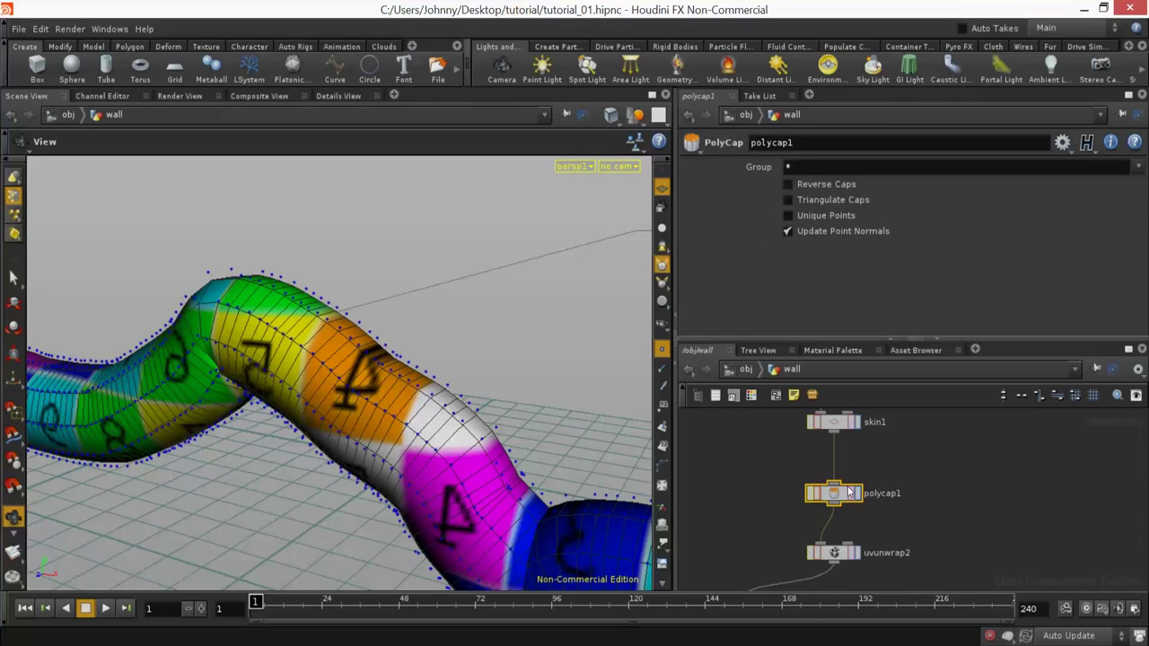
key("Delete")
Step: Bring the detached carve1 node down the network and insert it between uvunwrap2 and uvquickshade2
middle_click_drag(854, 443, 860, 519)
middle_click_drag(939, 508, 893, 534)
scroll(894, 535, "down", 3)
left_click_drag(918, 455, 871, 573)
middle_click_drag(898, 488, 929, 404)
scroll(880, 483, "up", 3)
left_click_drag(920, 495, 882, 546)
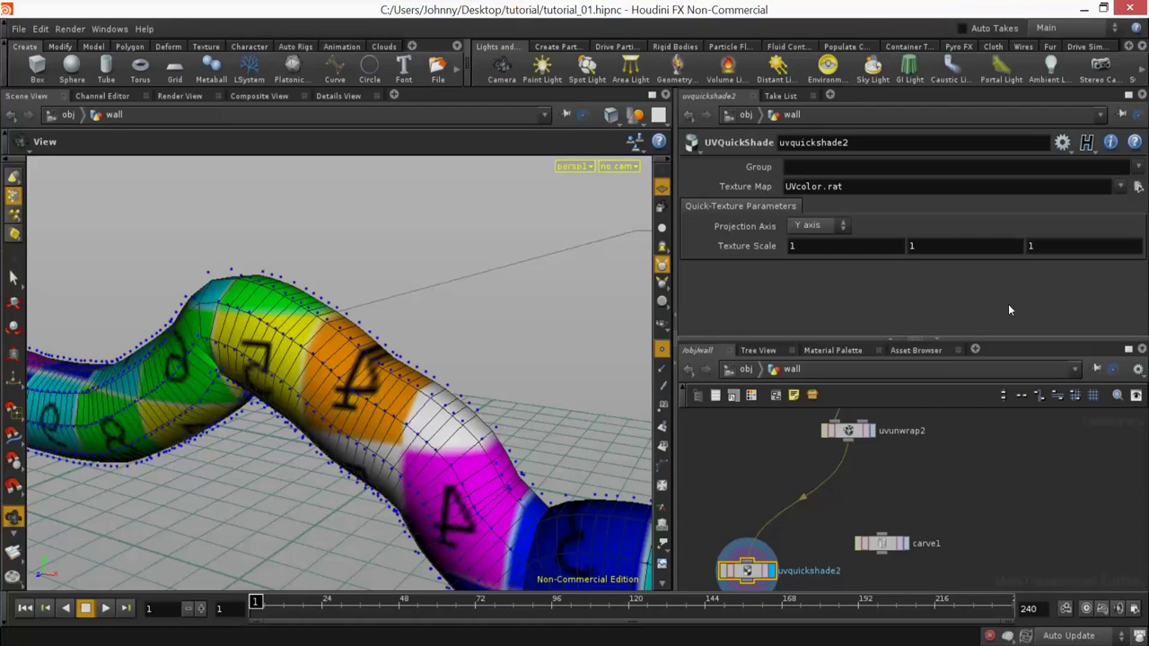
left_click_drag(882, 544, 853, 477)
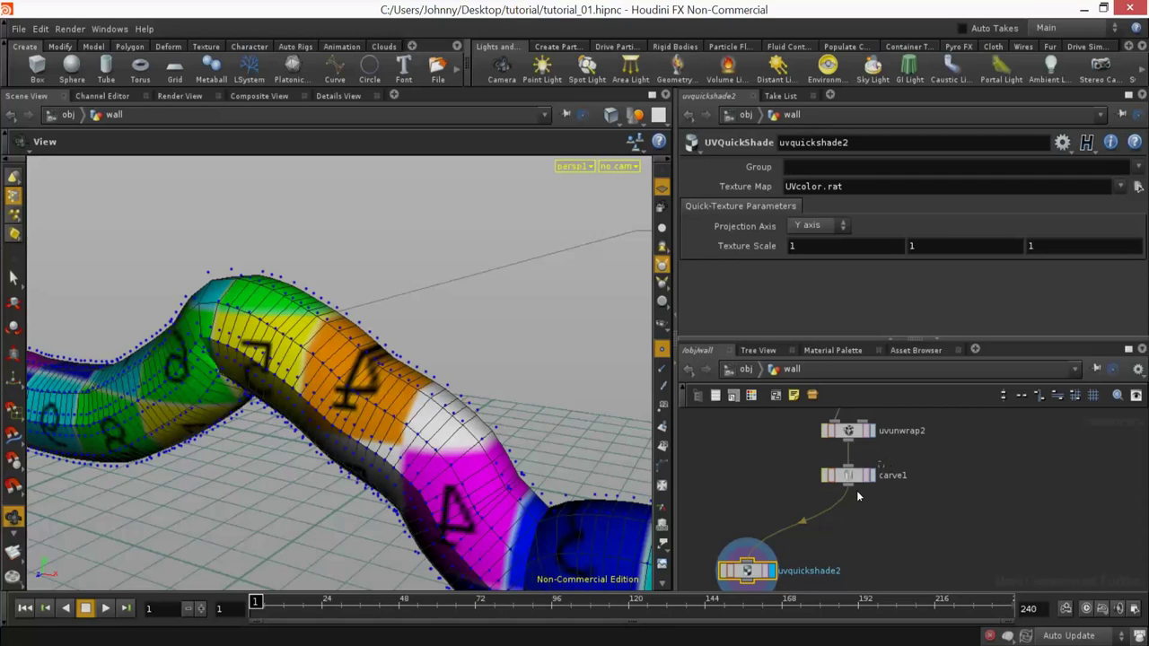
Step: Scrub to frame 5 to test carve1, clear its Second U animation, set that value to 0, and disable Second U
left_click(849, 476)
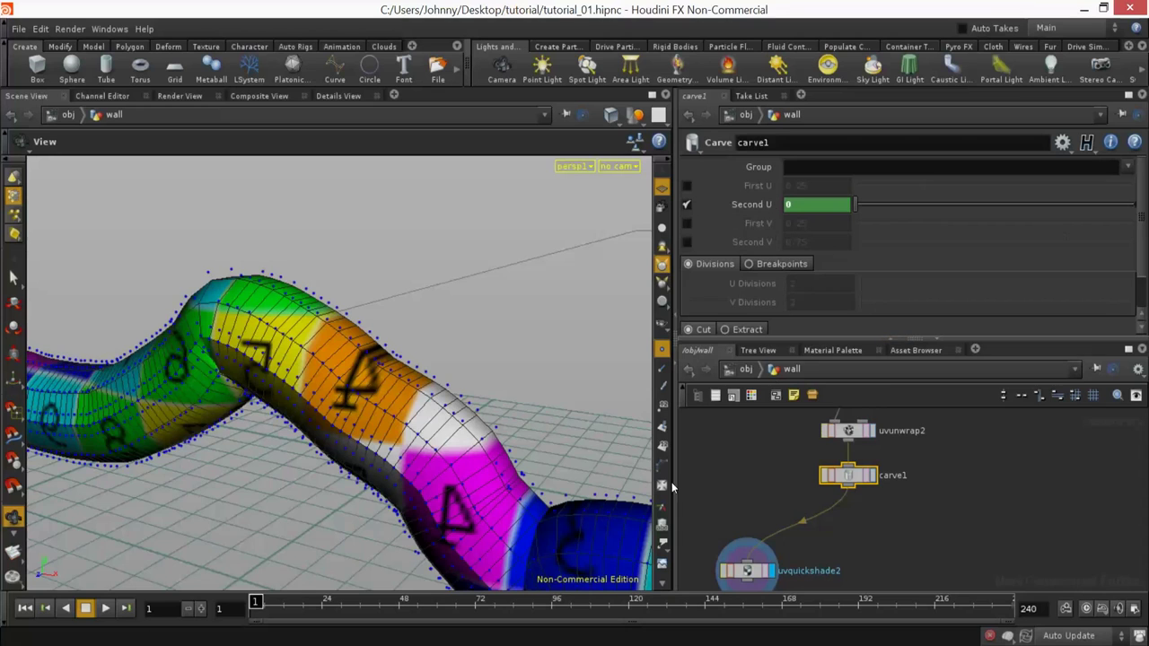
mouse_move(274, 614)
left_mouse_down()
mouse_move(314, 618)
mouse_move(259, 617)
left_mouse_up()
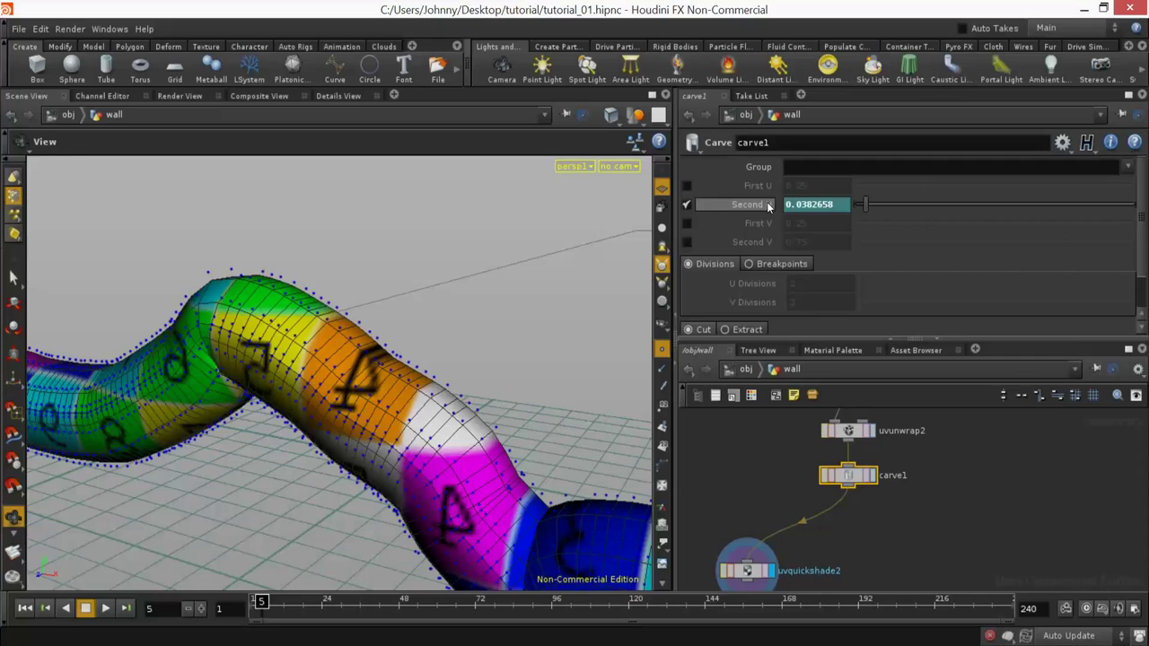
left_click(795, 202)
type("0")
key("Return")
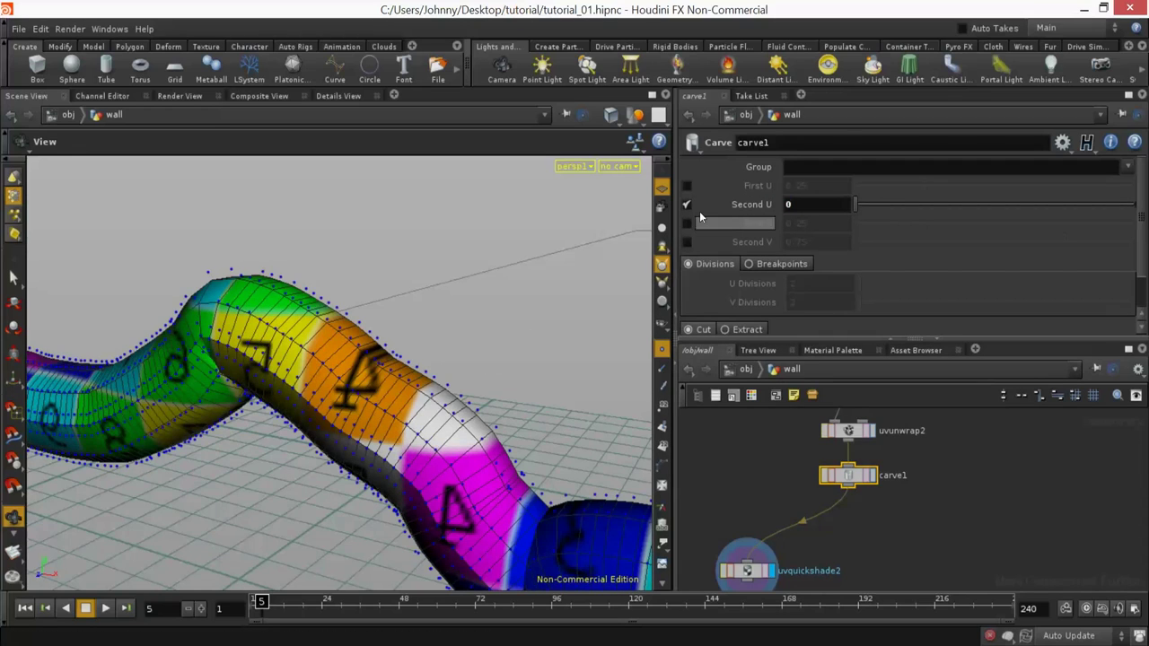
left_click(686, 205)
Step: Try First V at 0.25 on carve1, enable Second V with a value of 0, and disable First V
left_click(687, 225)
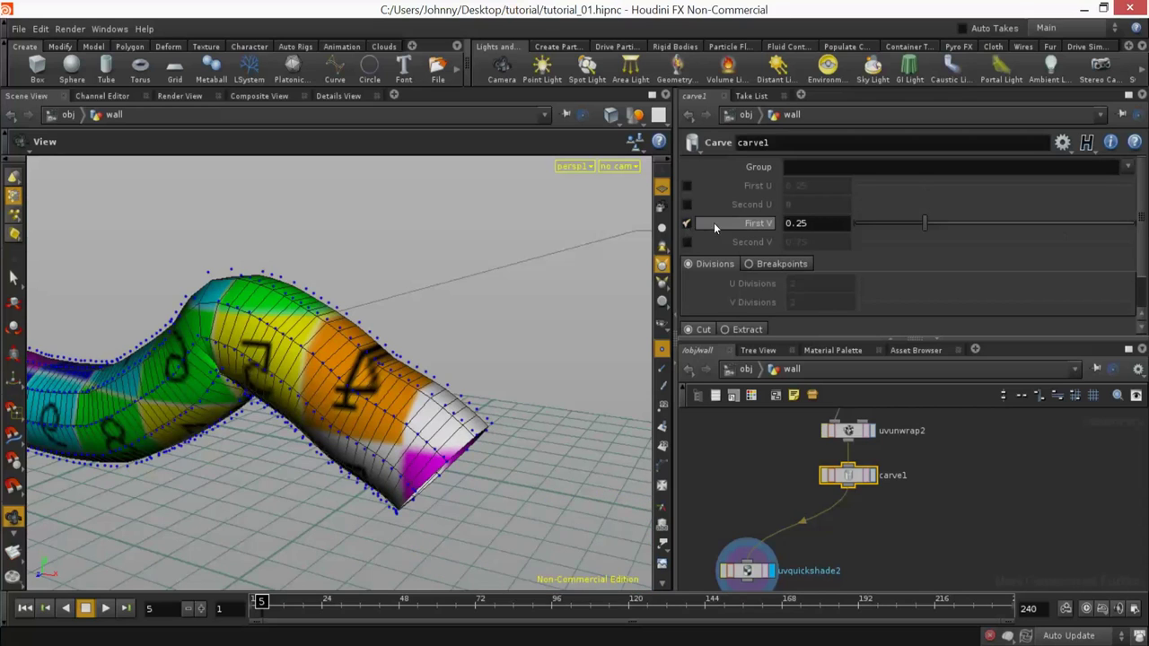
scroll(400, 341, "down", 3)
left_click_drag(401, 341, 485, 306)
left_click(686, 242)
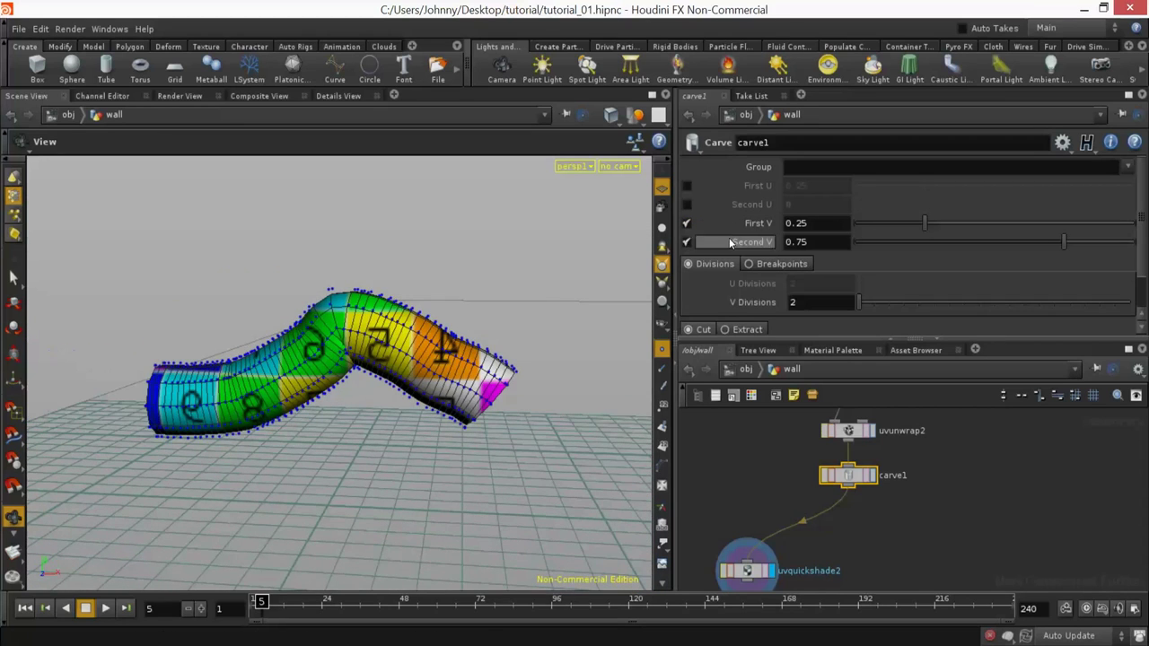
left_click_drag(915, 239, 806, 241)
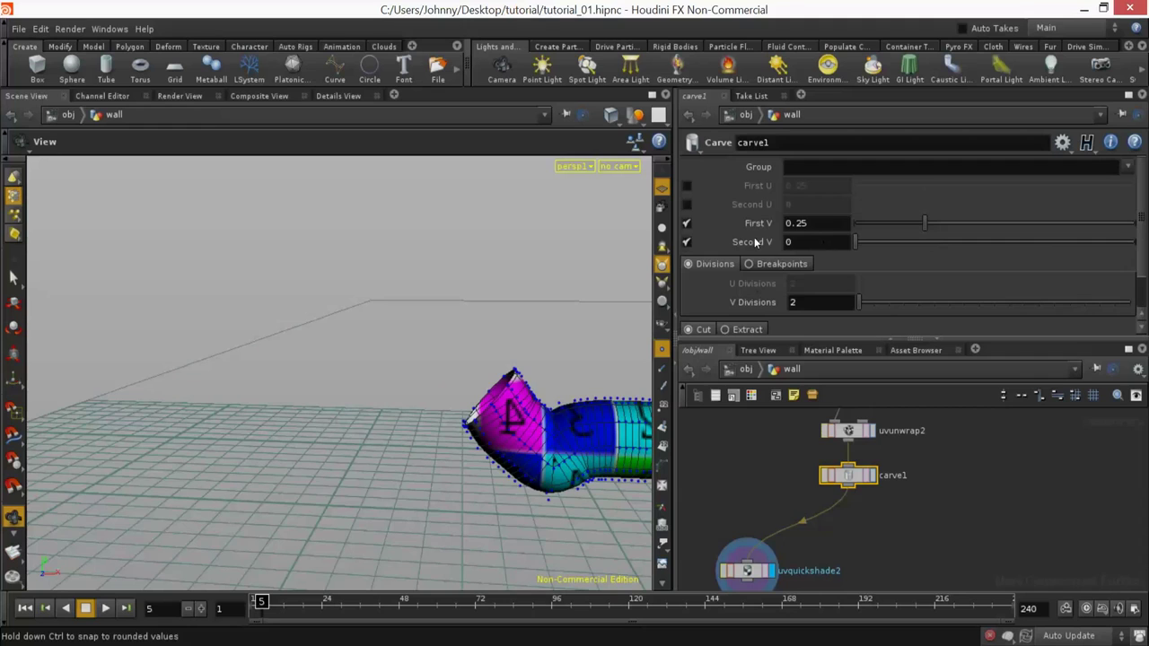
left_click(688, 223)
Step: Test carve1's Second V by raising it to 1 and bringing it back to 0
scroll(290, 430, "down", 3)
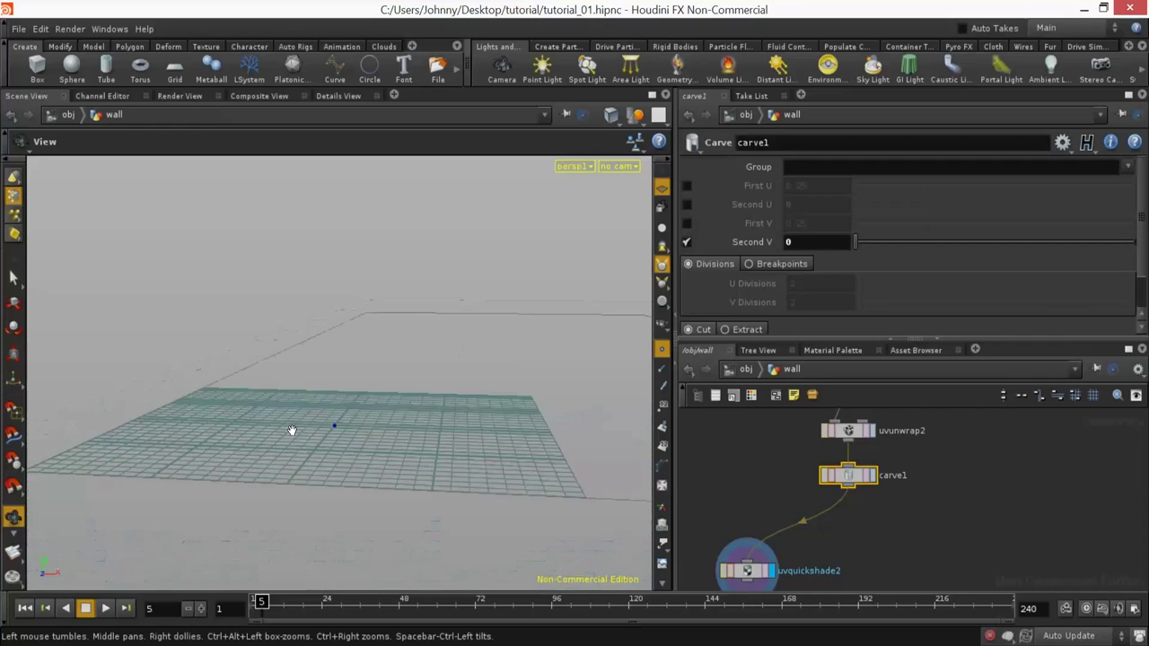
left_click_drag(289, 431, 621, 311)
left_click_drag(858, 241, 1132, 242)
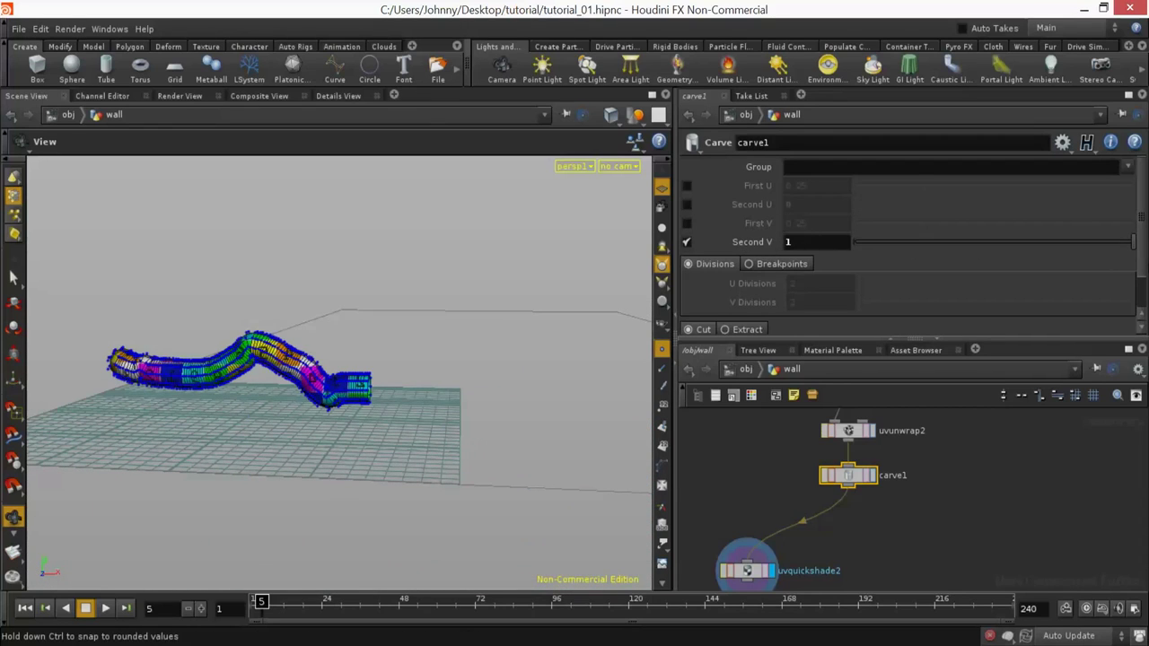
left_click_drag(929, 242, 747, 255)
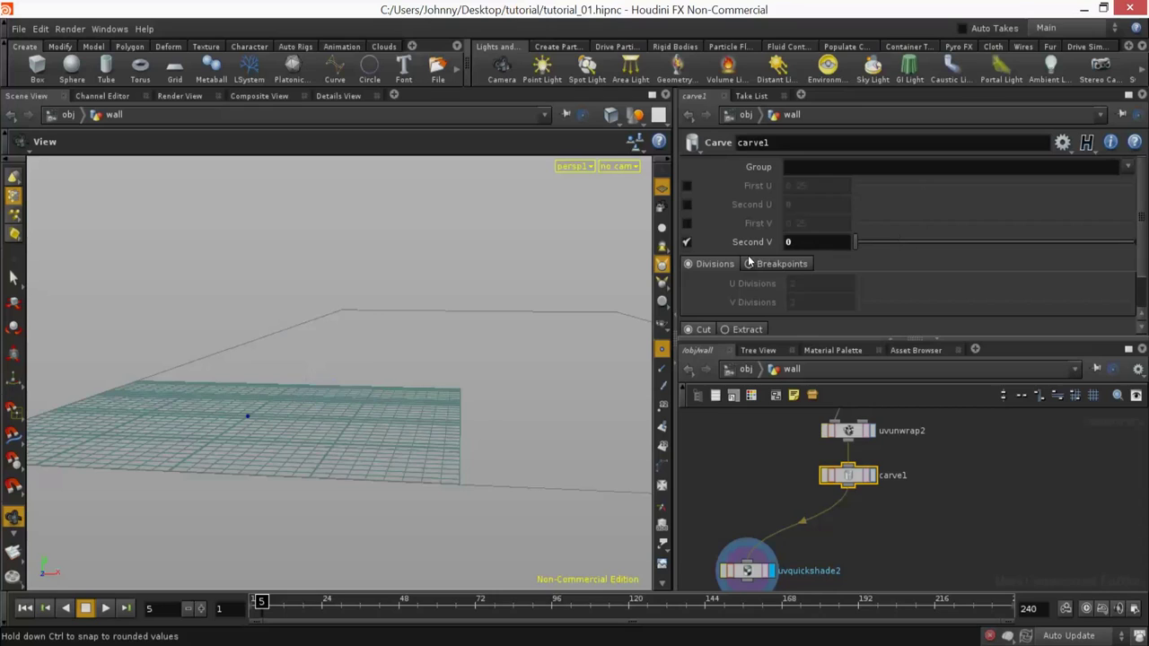
Step: Keyframe carve1's Second V at 0 on frame 1 and at 1 on frame 30
left_click(807, 243, "alt")
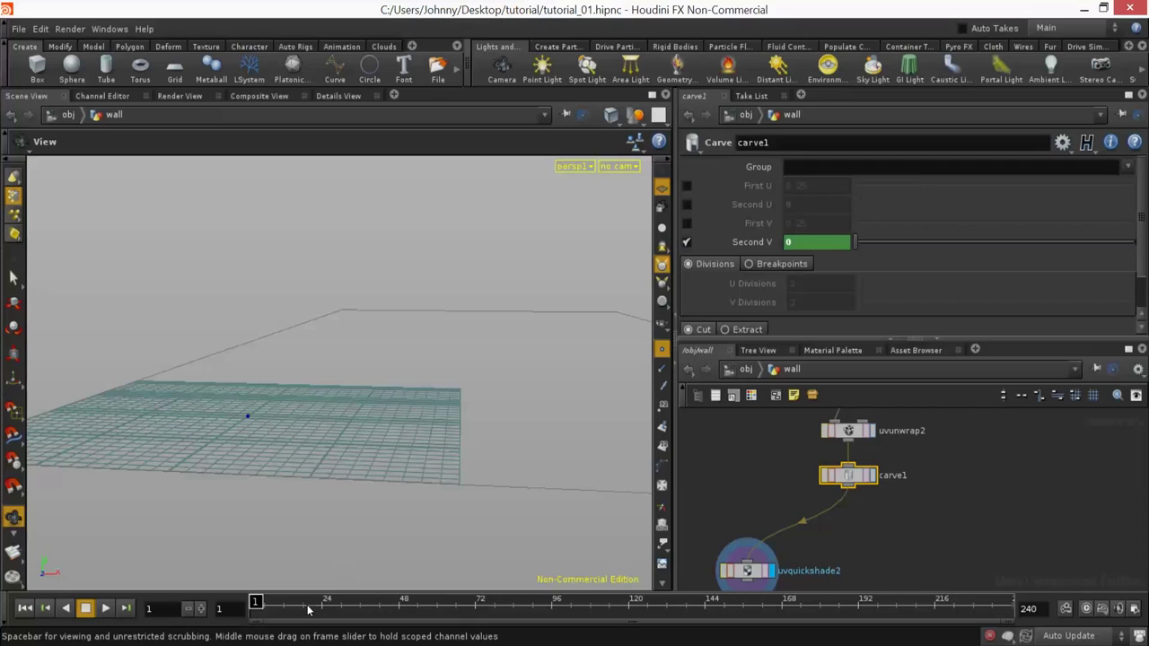
left_click_drag(326, 606, 355, 602)
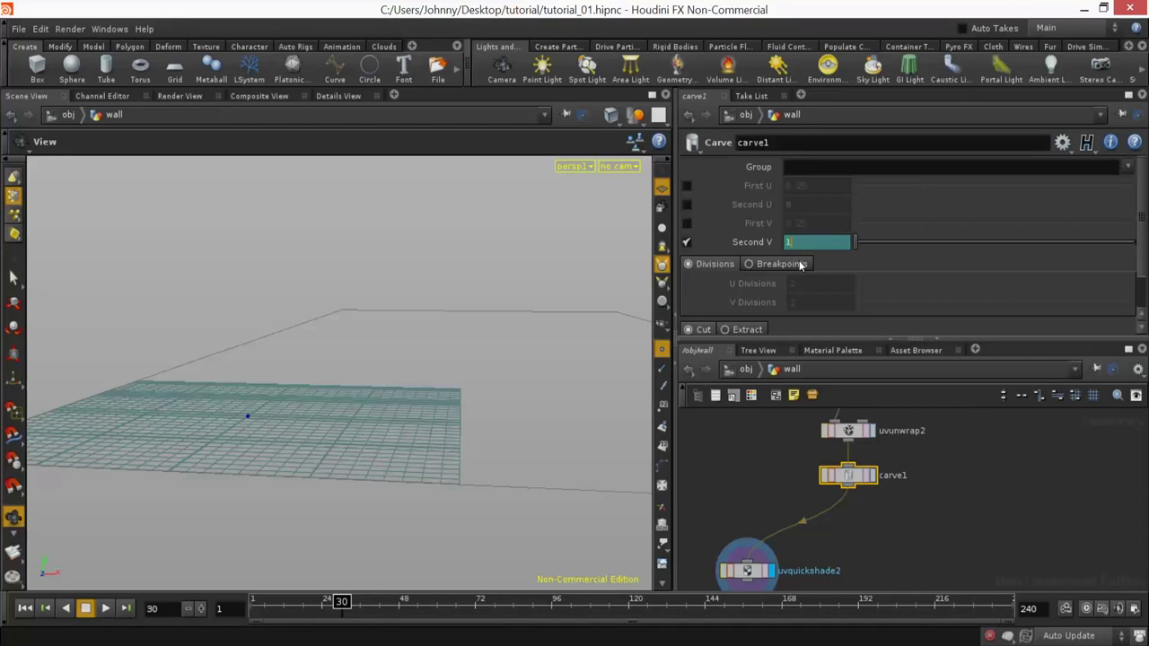
key("Return")
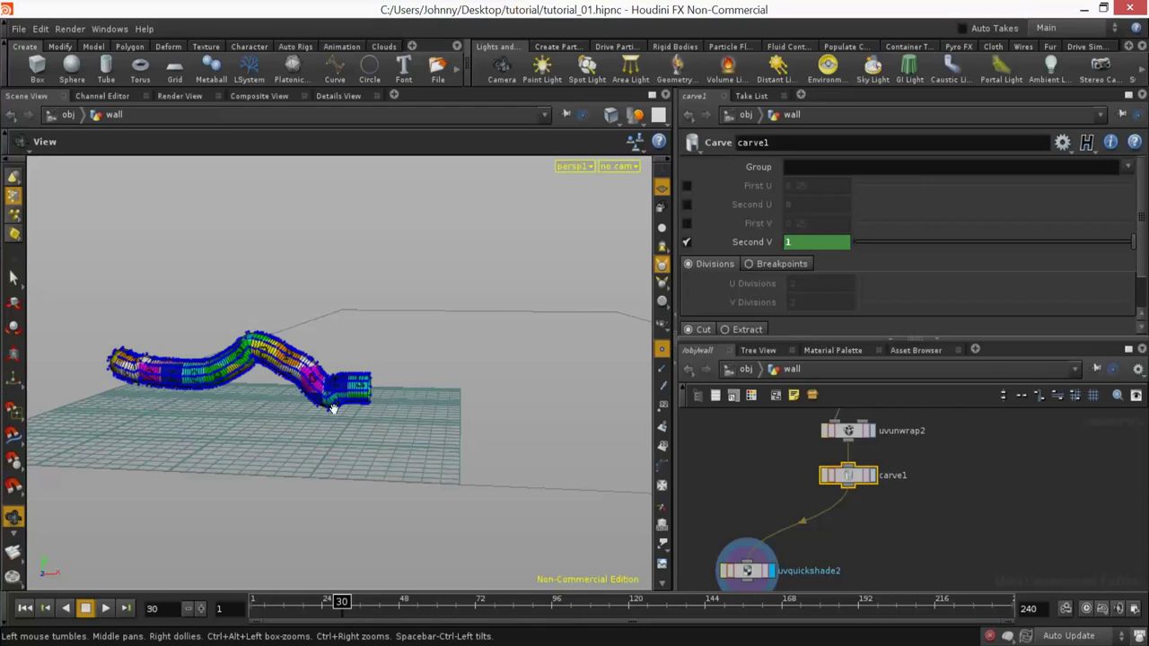
Step: Turn off the point display in the viewport and frame the whole textured tube
scroll(474, 395, "up", 6)
left_click(665, 350)
middle_click_drag(540, 388, 577, 392)
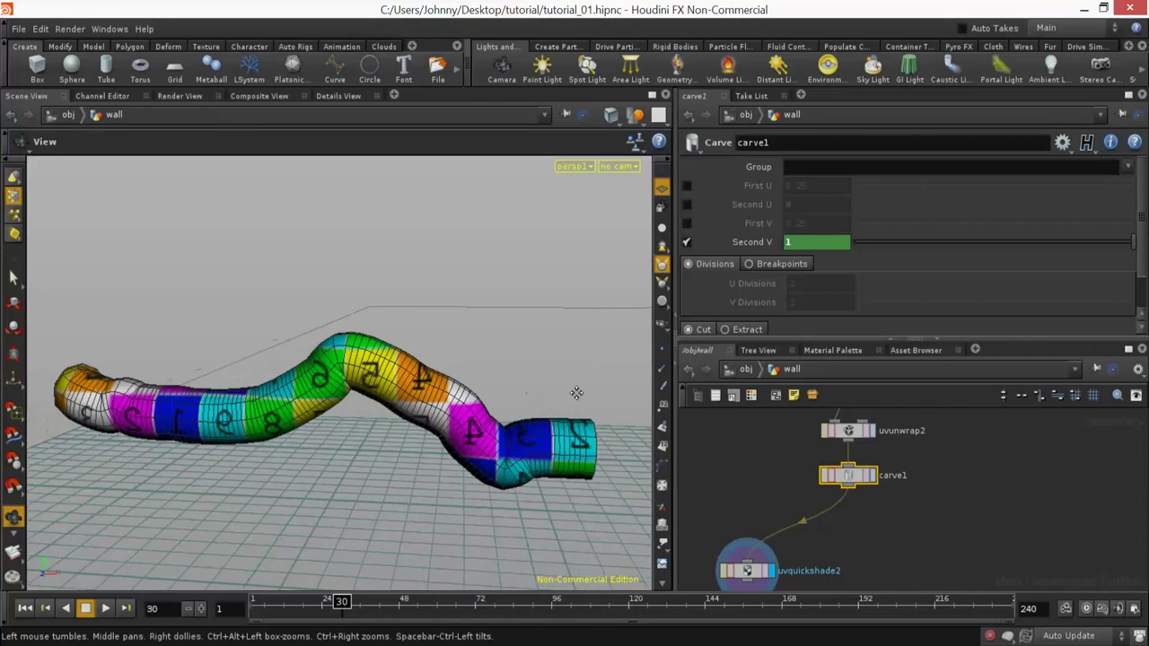
right_click_drag(577, 392, 516, 394)
Step: Play the carve animation from the first frame several times to check that the texture stays fixed as the tube grows
key("Up")
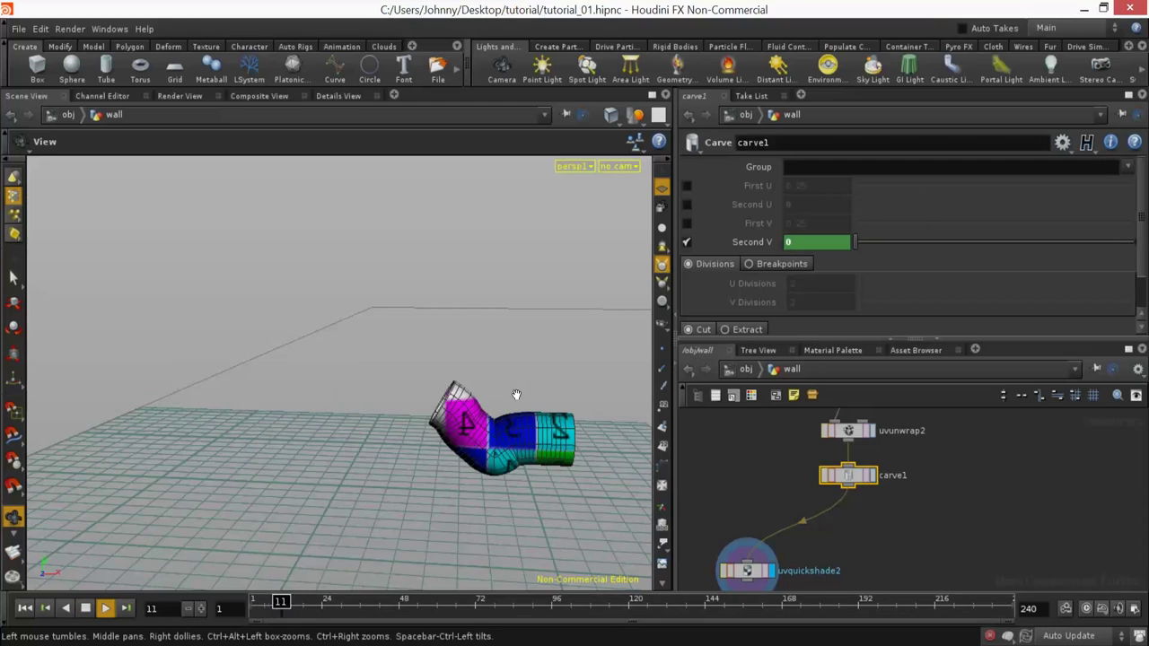
key("ctrl+Up")
key("Up")
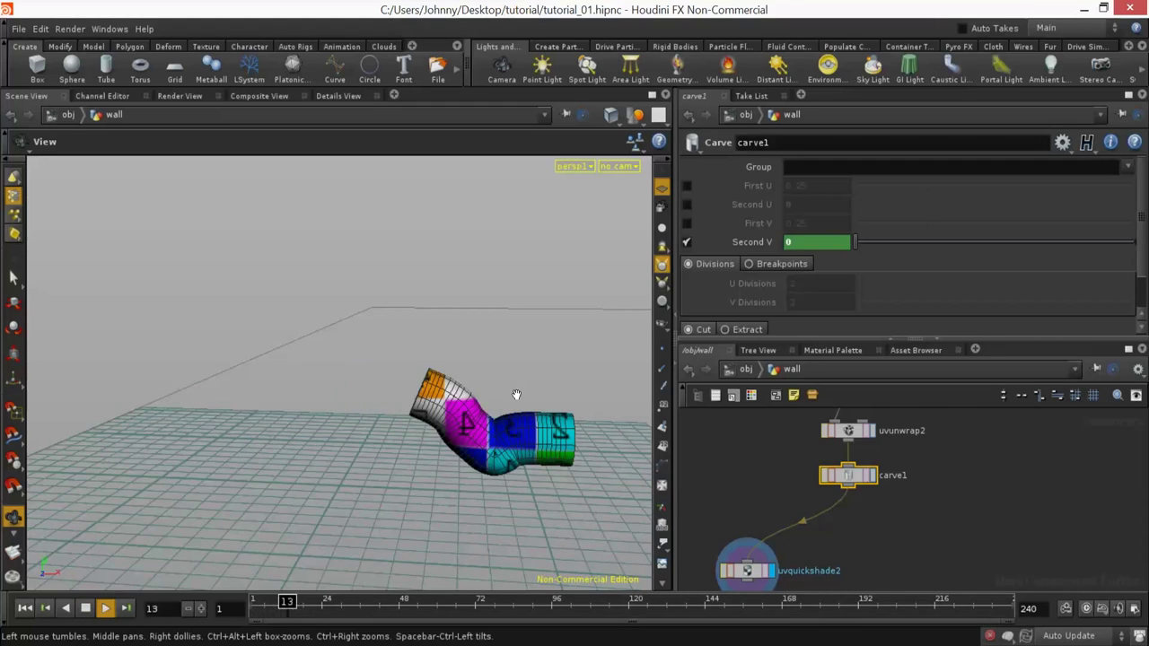
key("ctrl+Up")
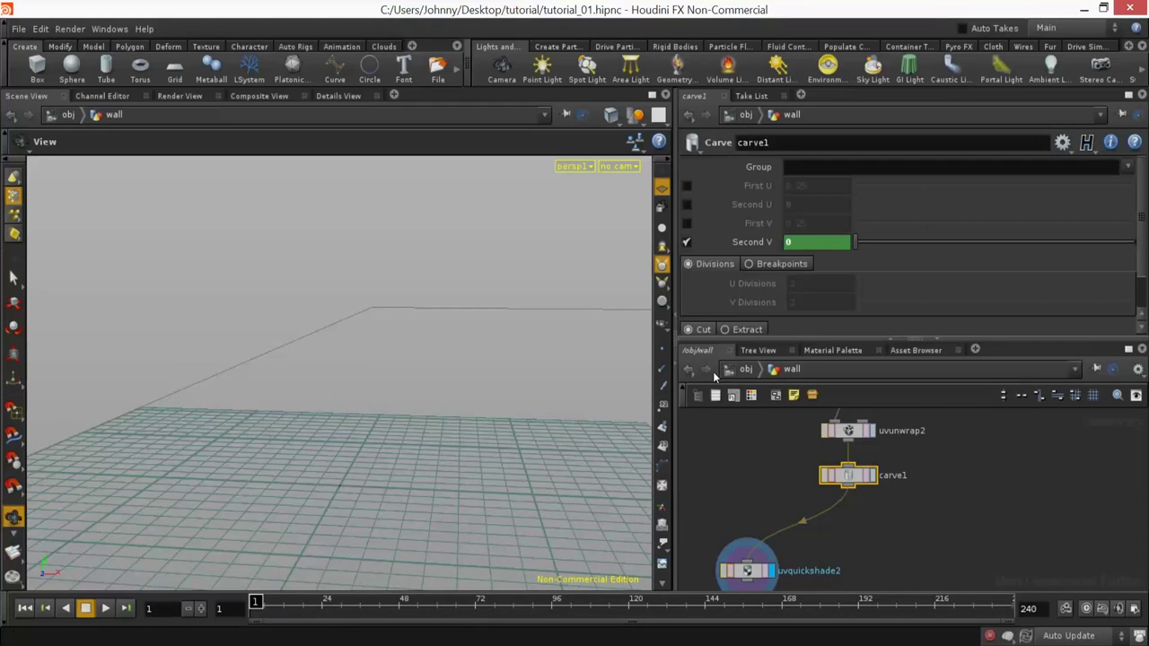
key("Up")
left_click_drag(516, 386, 387, 403)
scroll(874, 508, "down", 2)
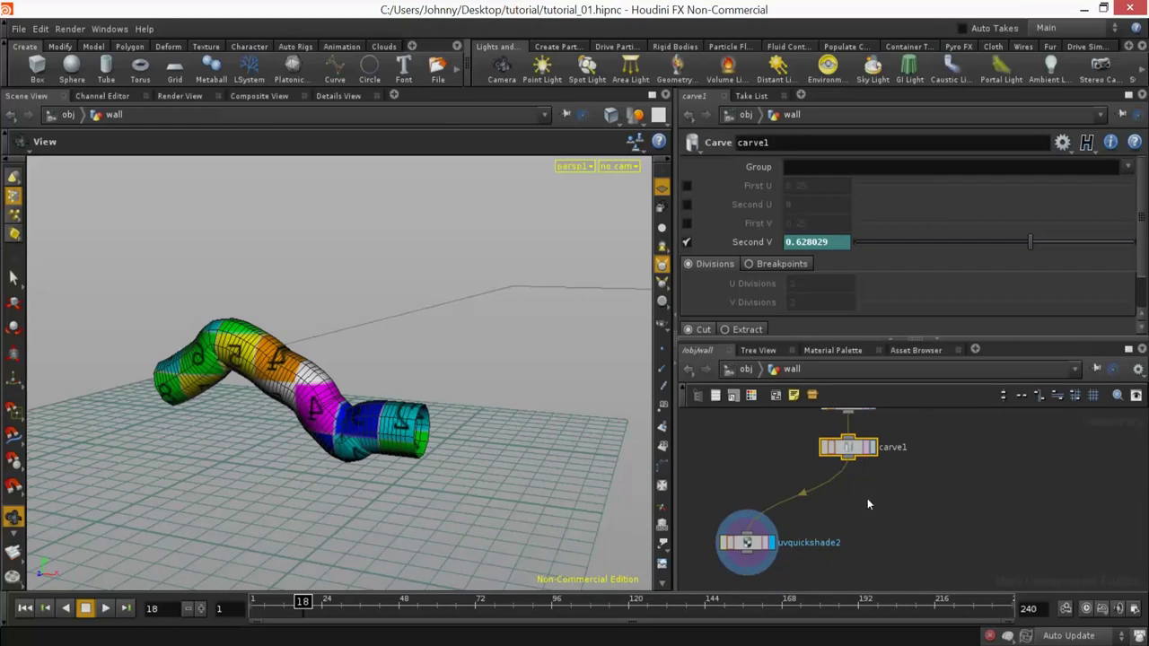
Step: Insert a Convert node between carve1 and uvquickshade2 to turn the NURBS tube into polygons
scroll(860, 507, "up", 2)
key("Tab")
type("conv")
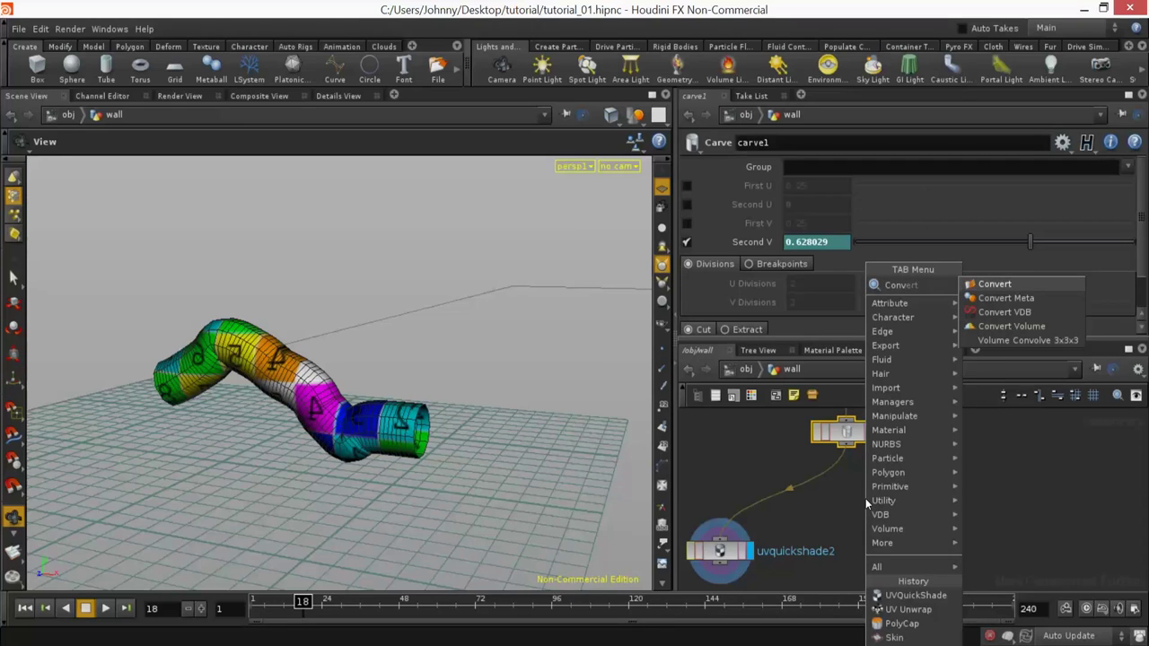
key("Return")
left_click(830, 484)
left_click_drag(830, 485, 859, 482)
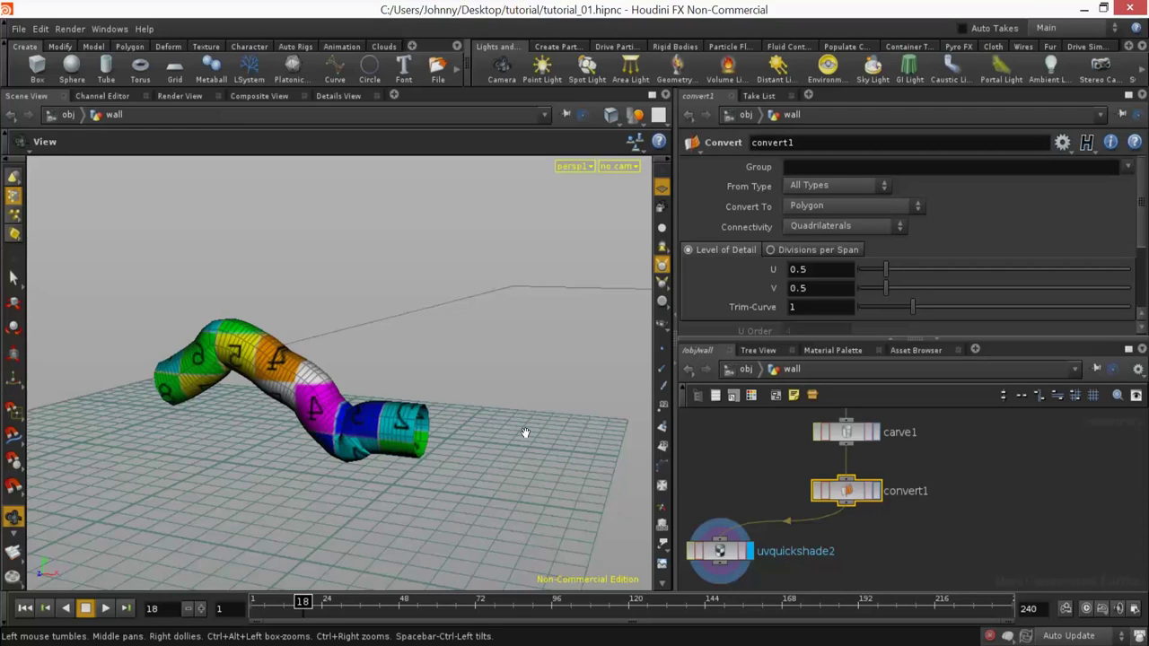
Step: Replay the growth animation from the first frame to check the texture on the converted tube
key("ctrl+Up")
key("Up")
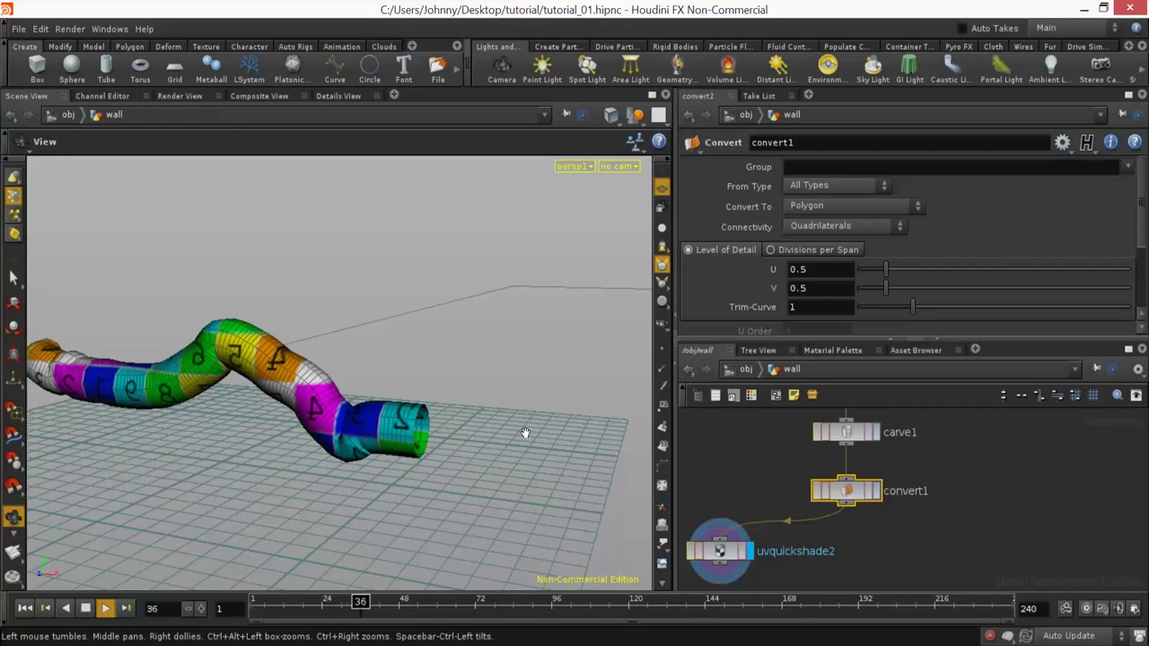
key("ctrl+Up")
key("Up")
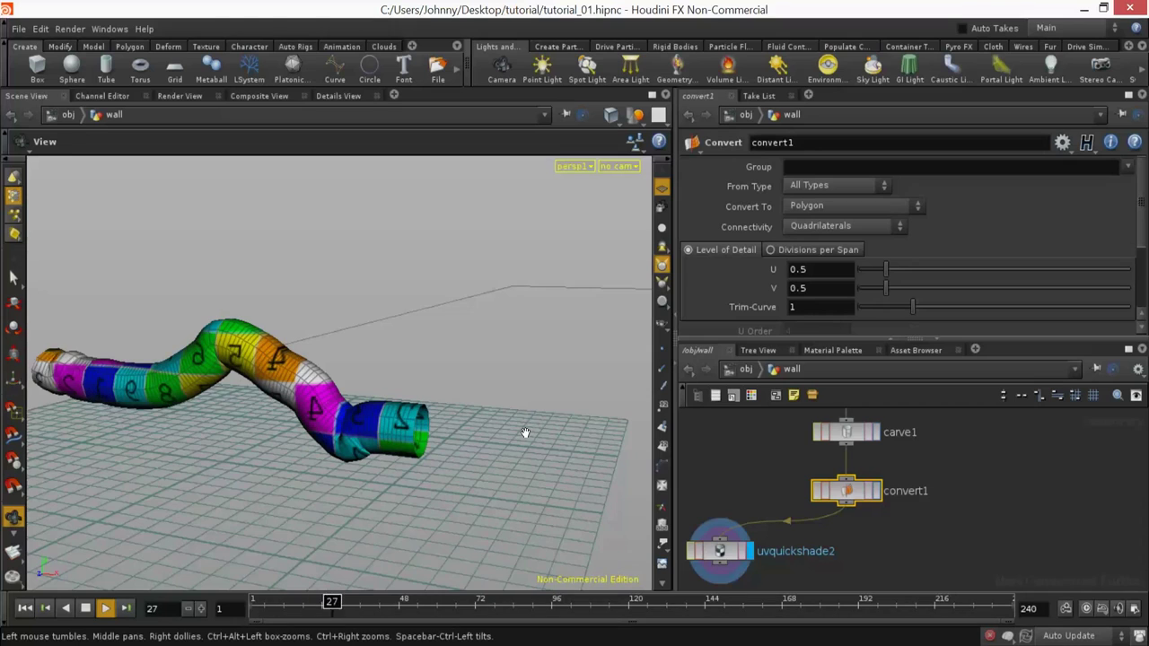
key("Up")
key("ctrl+Left")
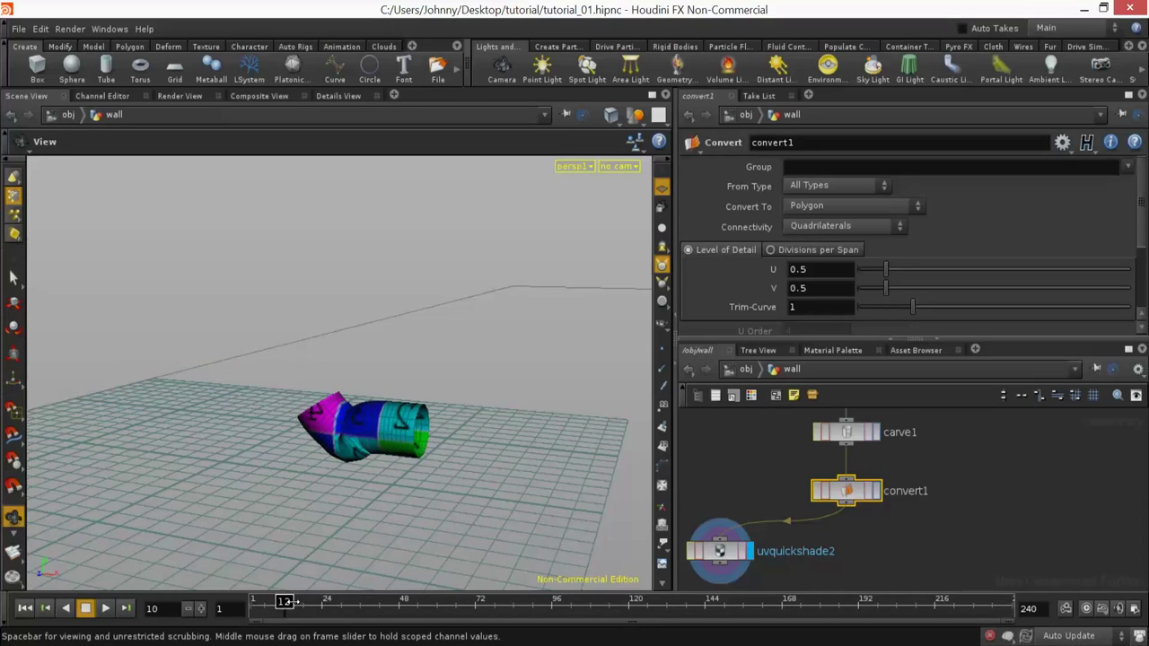
Step: Insert a PolyCap node between convert1 and uvquickshade2, and move uvquickshade2 further down the network
key("Tab")
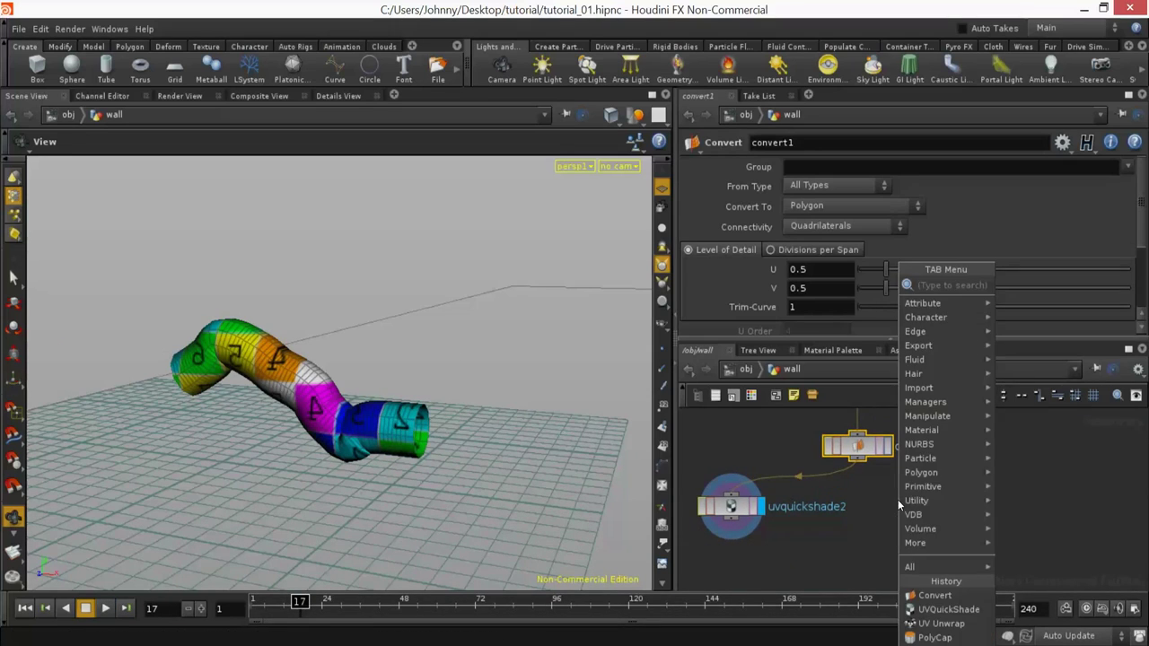
type("poly")
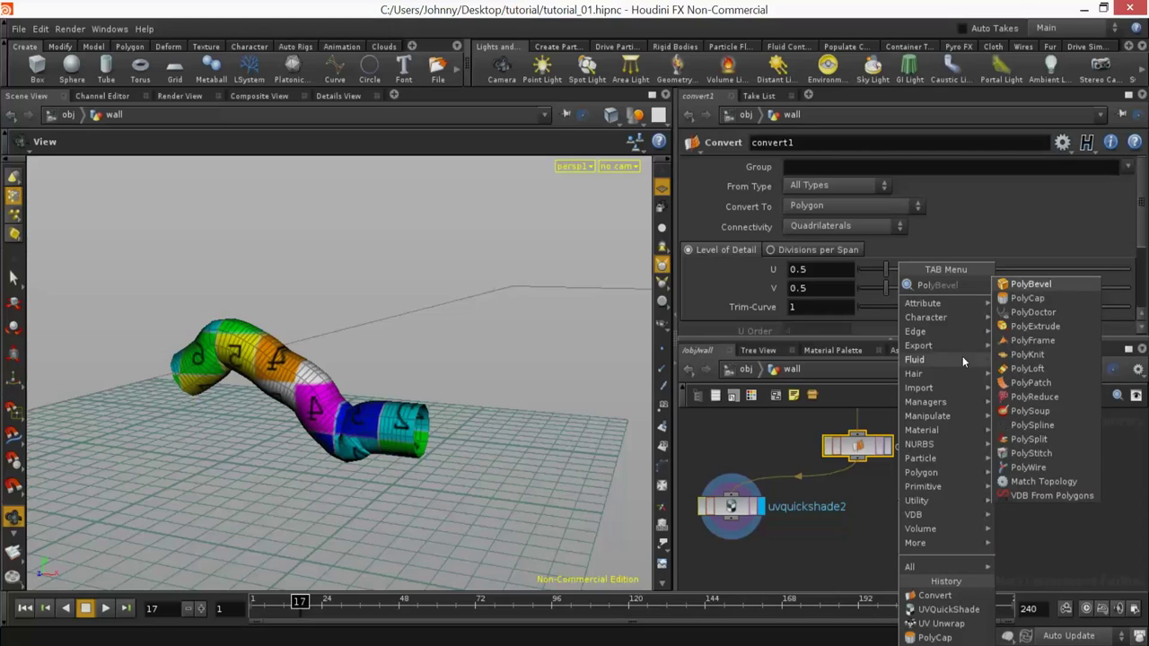
left_click(1039, 299)
left_click(832, 501)
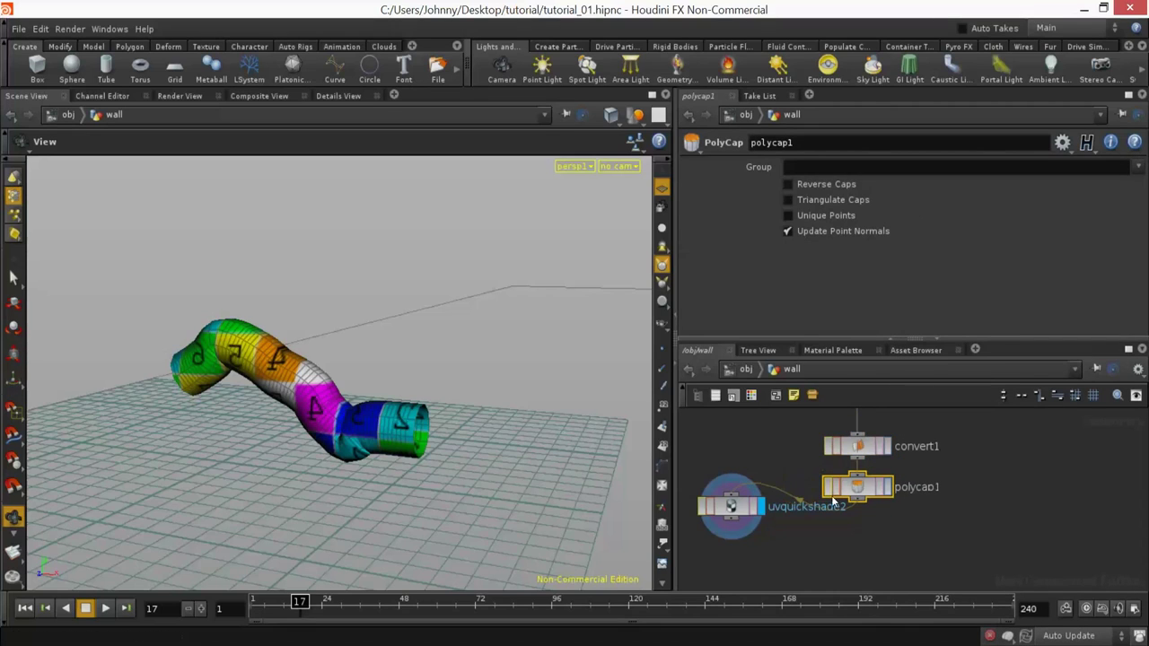
left_click_drag(730, 509, 765, 558)
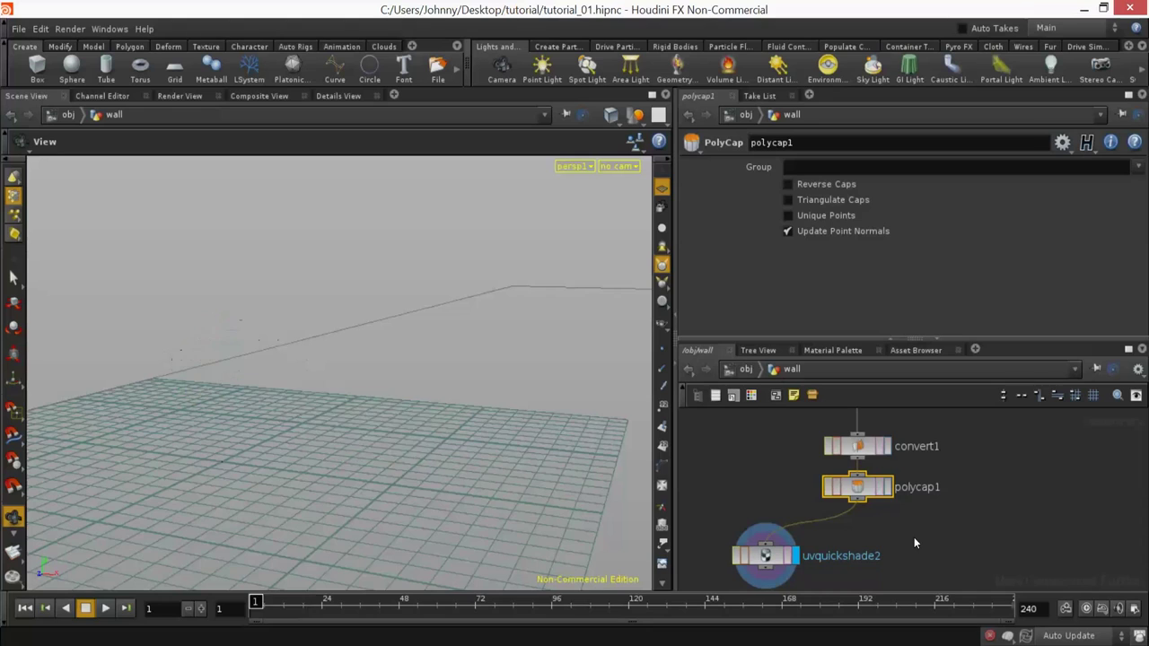
Step: Set the PolyCap group to * and play the growth animation of the capped tube
key("ctrl+Up")
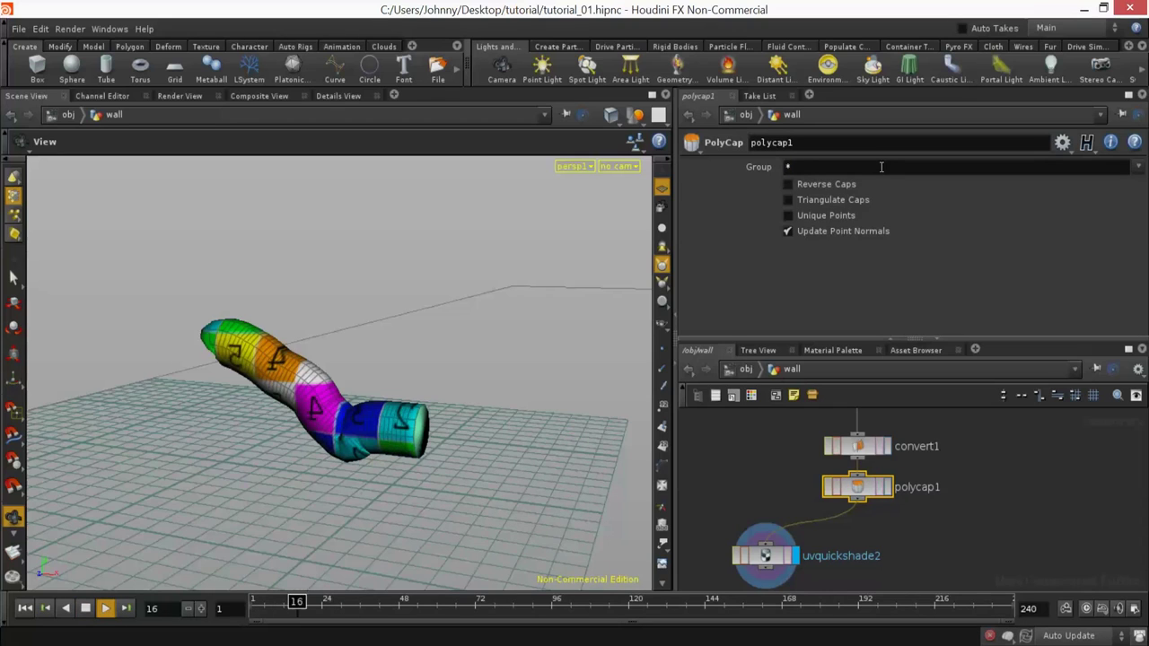
Step: Take uvunwrap2 out from above carve1 and insert it between polycap1 and uvquickshade2, moving uvquickshade2 down to make room
middle_click_drag(898, 423, 904, 530)
left_click_drag(859, 432, 993, 533)
scroll(936, 531, "down", 5)
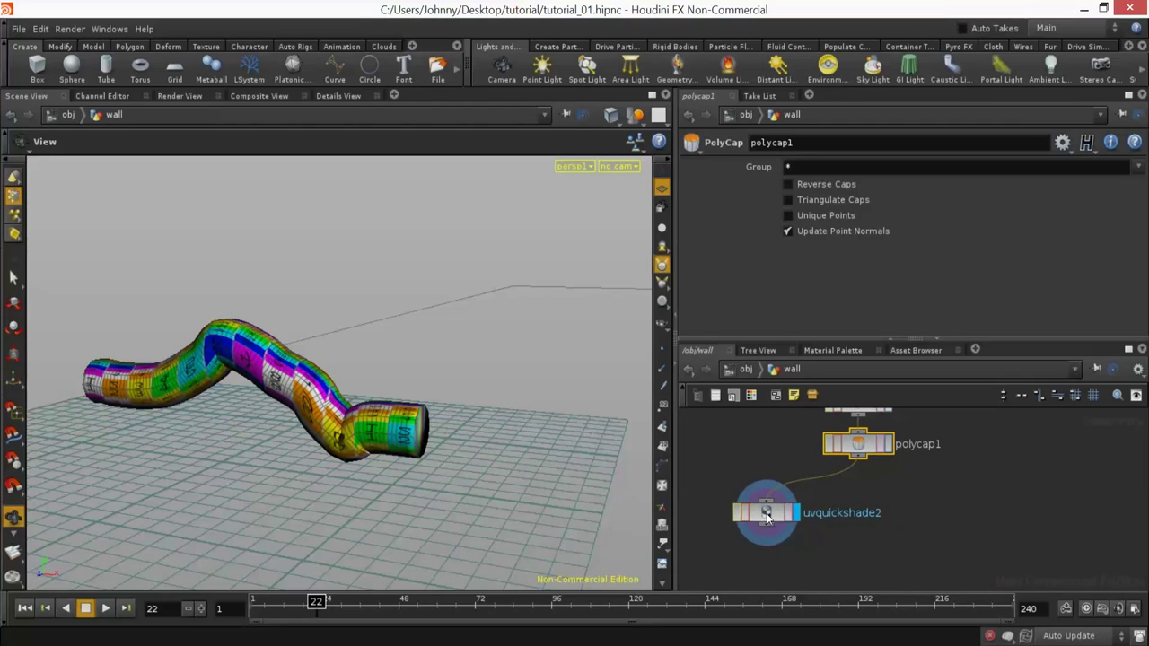
left_click_drag(767, 518, 726, 571)
left_click_drag(405, 392, 405, 438)
right_click_drag(405, 439, 505, 418)
left_click_drag(505, 418, 457, 369)
right_click_drag(457, 369, 464, 390)
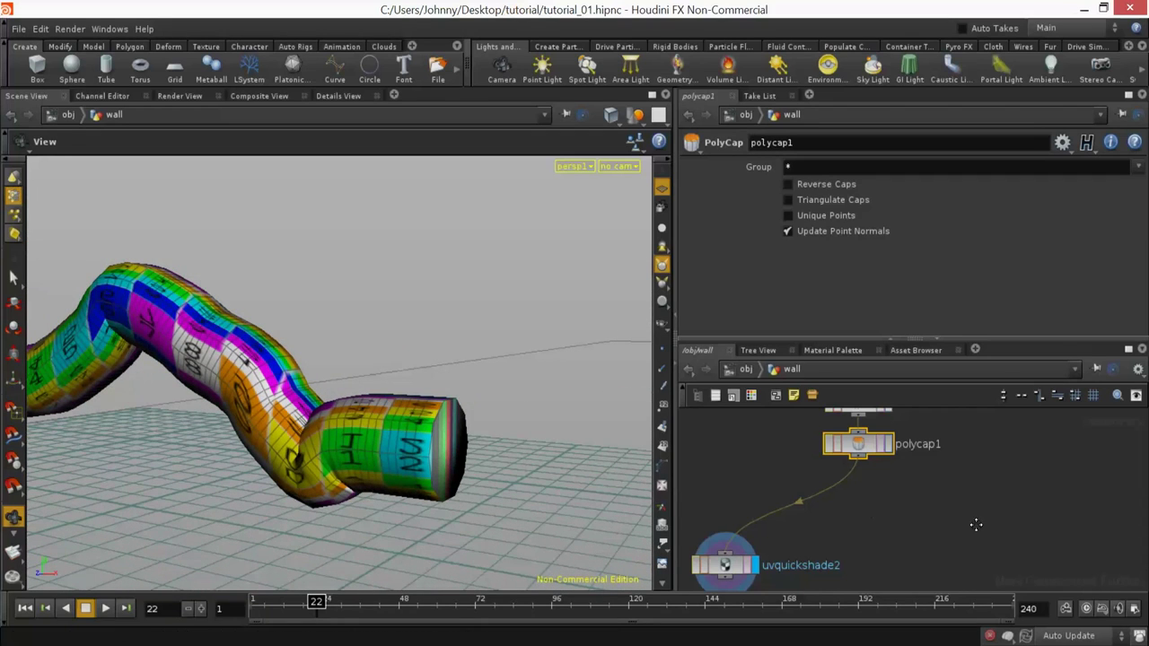
scroll(975, 524, "down", 2)
left_click_drag(944, 451, 845, 530)
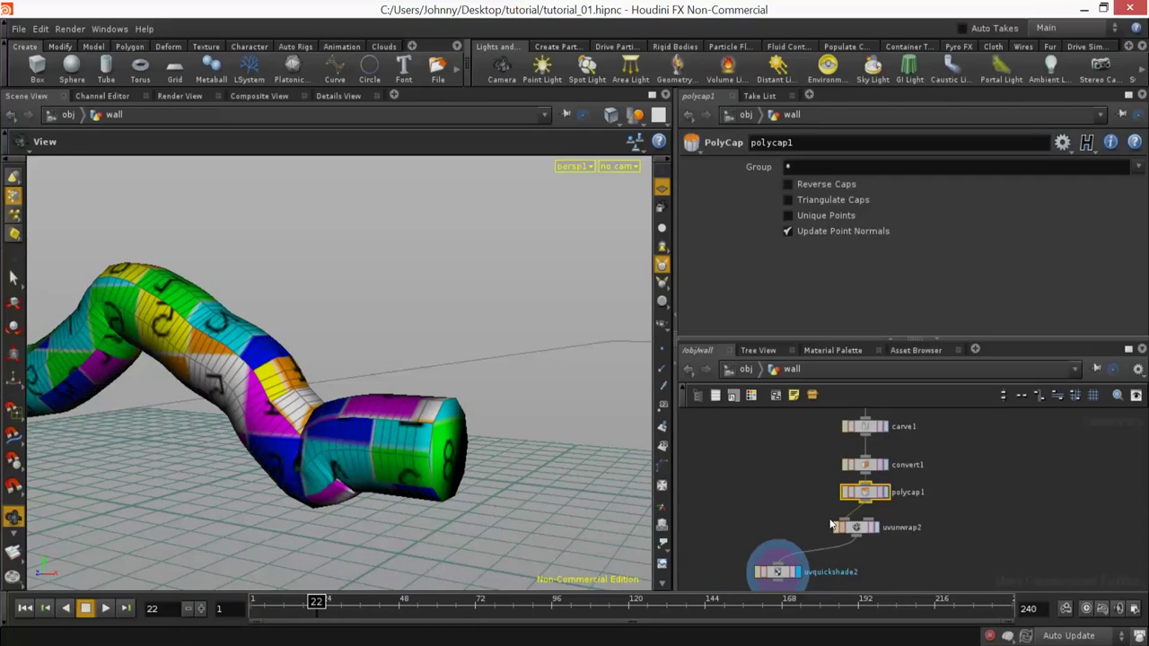
Step: Play the growth animation from the first frame to check how the texture behaves when unwrapped after capping
middle_click_drag(504, 441, 559, 440)
right_click_drag(559, 440, 205, 584)
left_click(25, 608)
left_click_drag(334, 424, 412, 364)
key("Up")
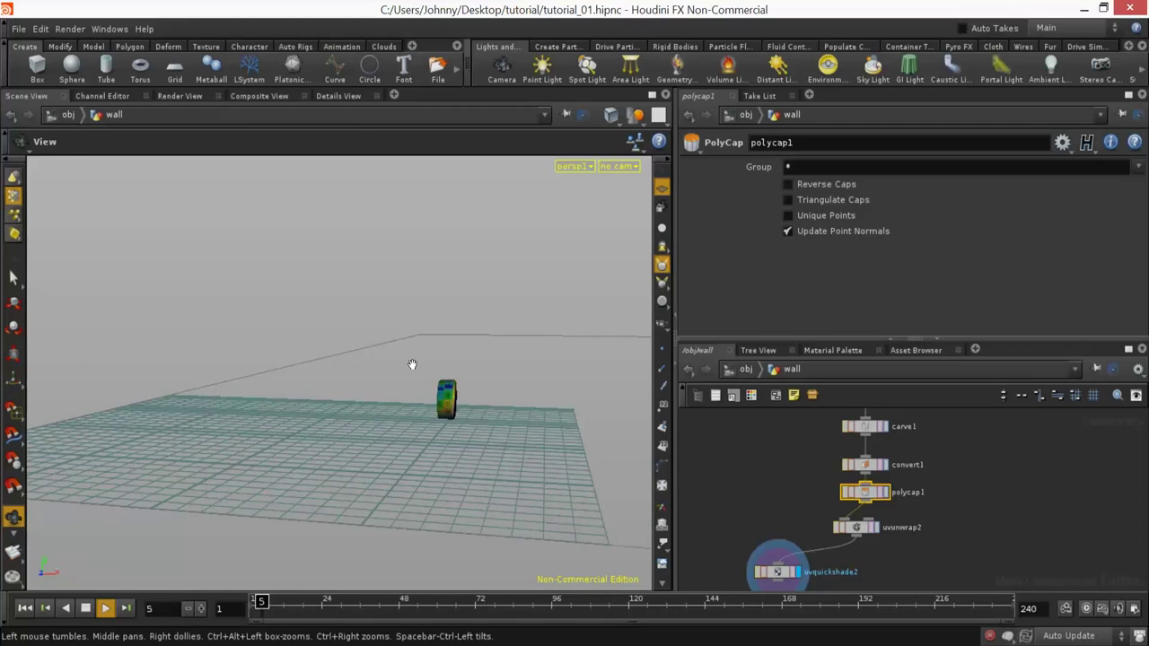
key("Up")
Step: Cut uvunwrap2, reinsert it between skin1 and carve1, and replay the growth animation to check the texture
left_click(874, 526)
key("ctrl+x")
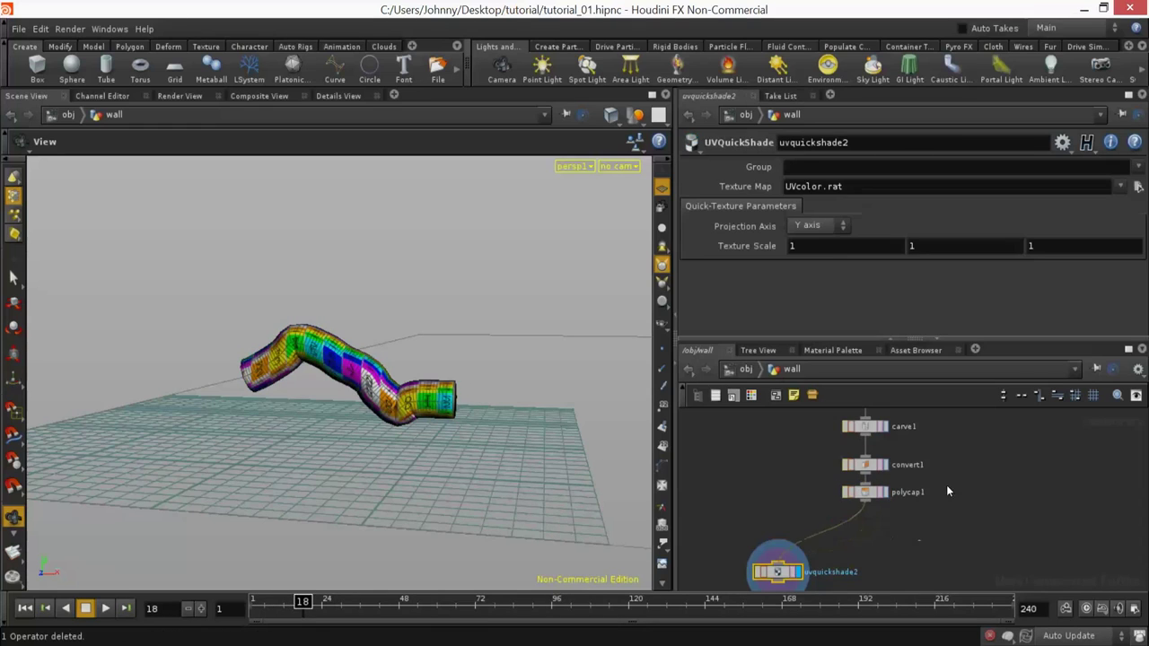
middle_click_drag(940, 412, 932, 478)
key("ctrl+v")
left_click_drag(931, 506, 930, 508)
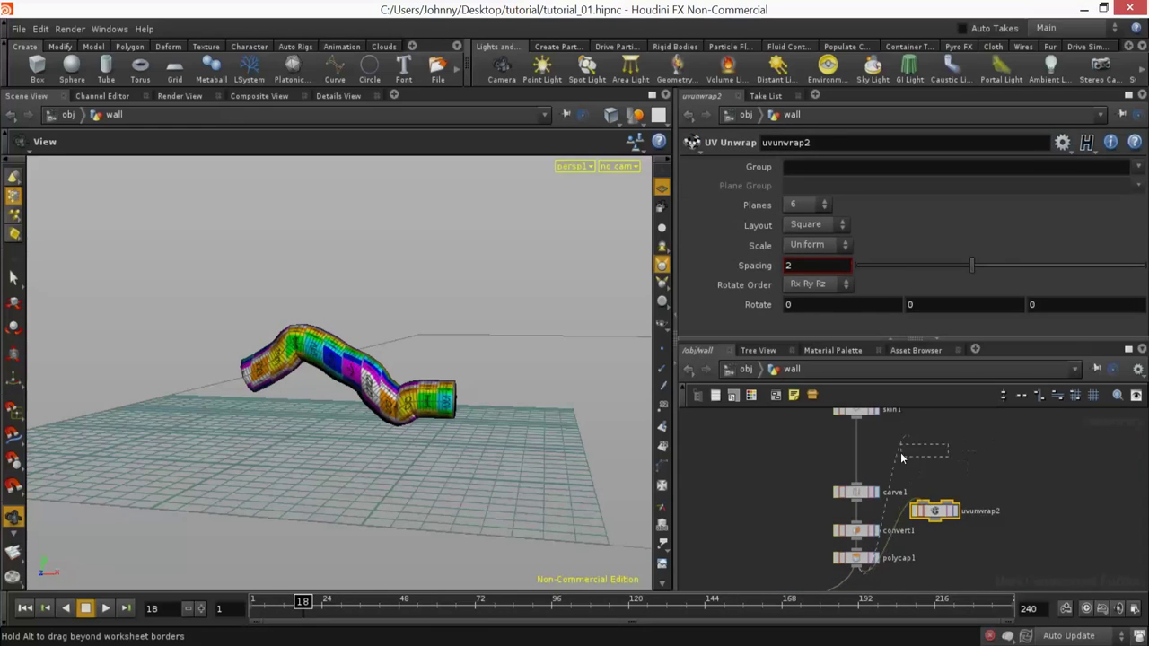
left_click(856, 455)
scroll(495, 387, "up", 4)
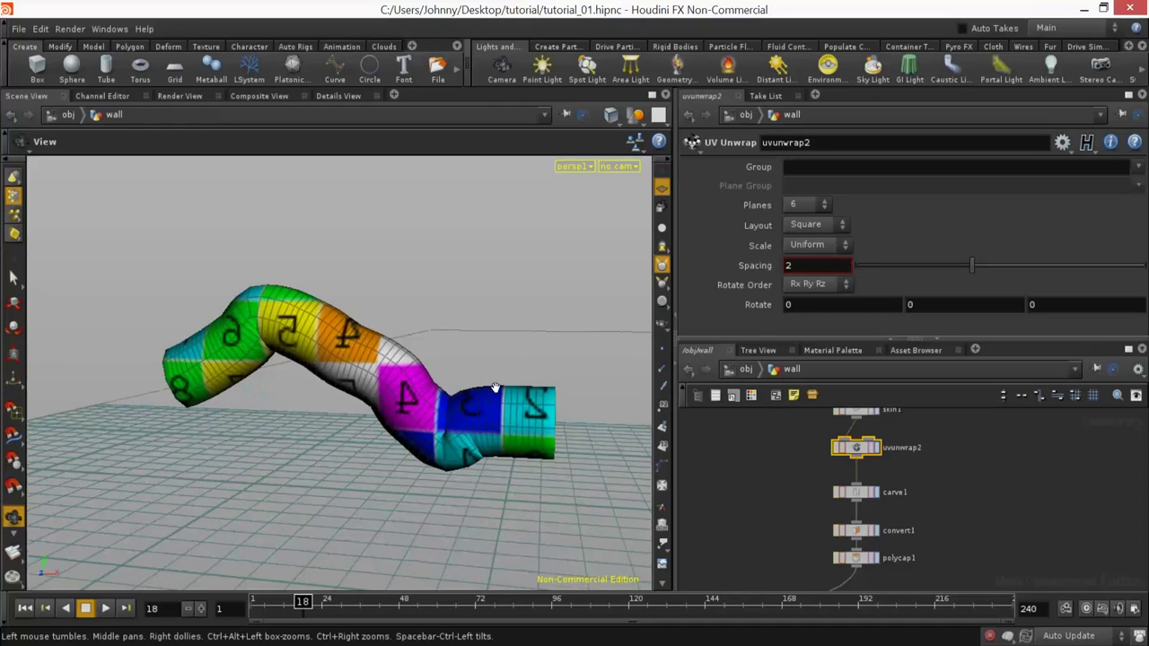
key("Up")
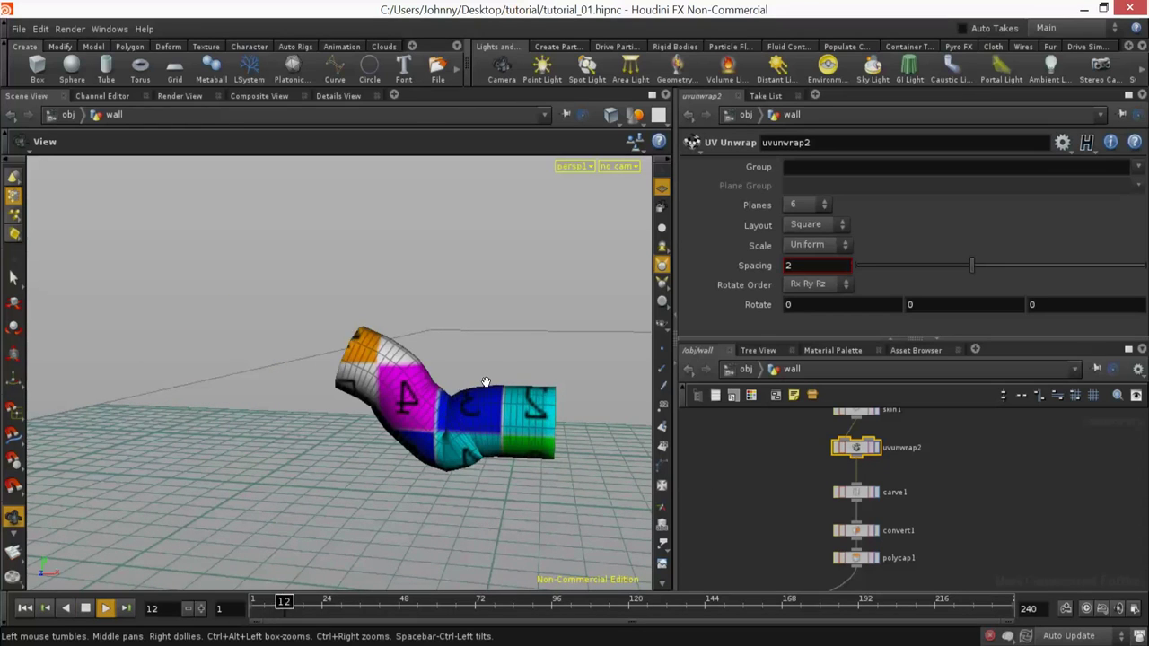
left_click_drag(390, 408, 393, 355)
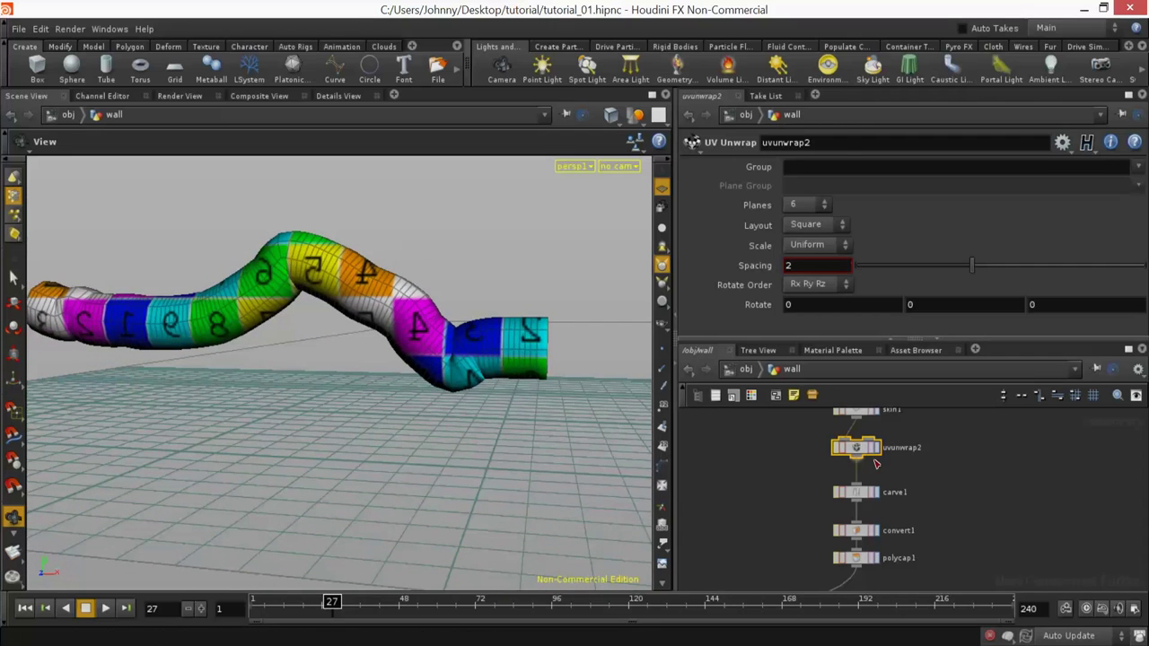
Step: Delete uvunwrap2 from between skin1 and carve1, and delete uvquickshade2 from the end of the network
key("Delete")
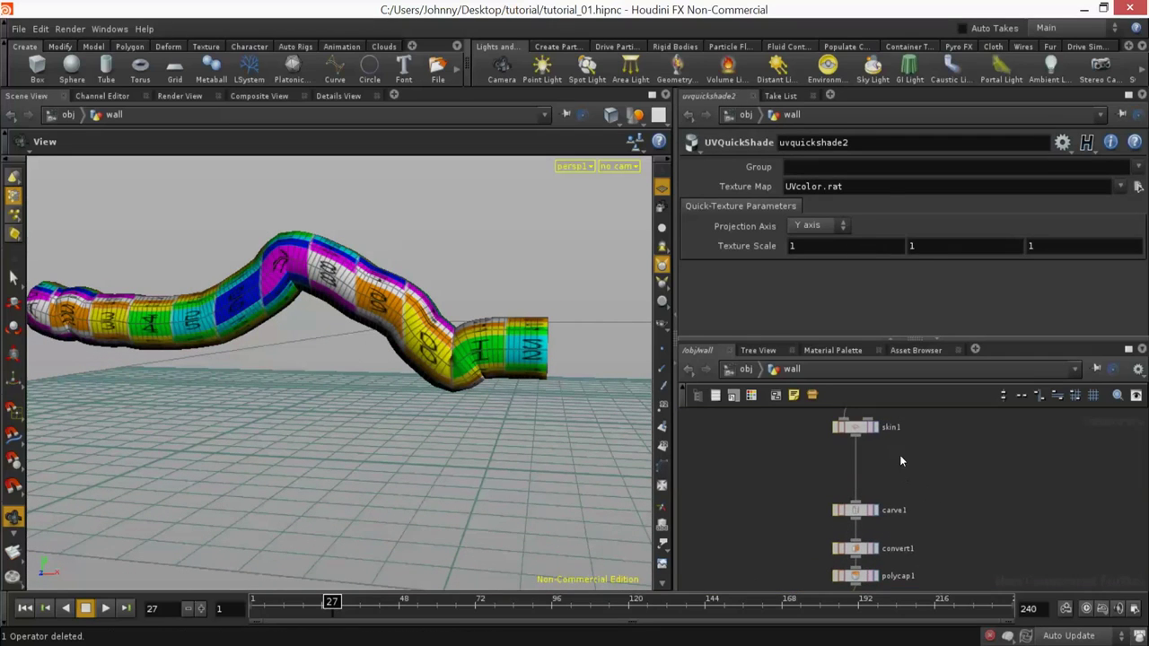
left_click(854, 427)
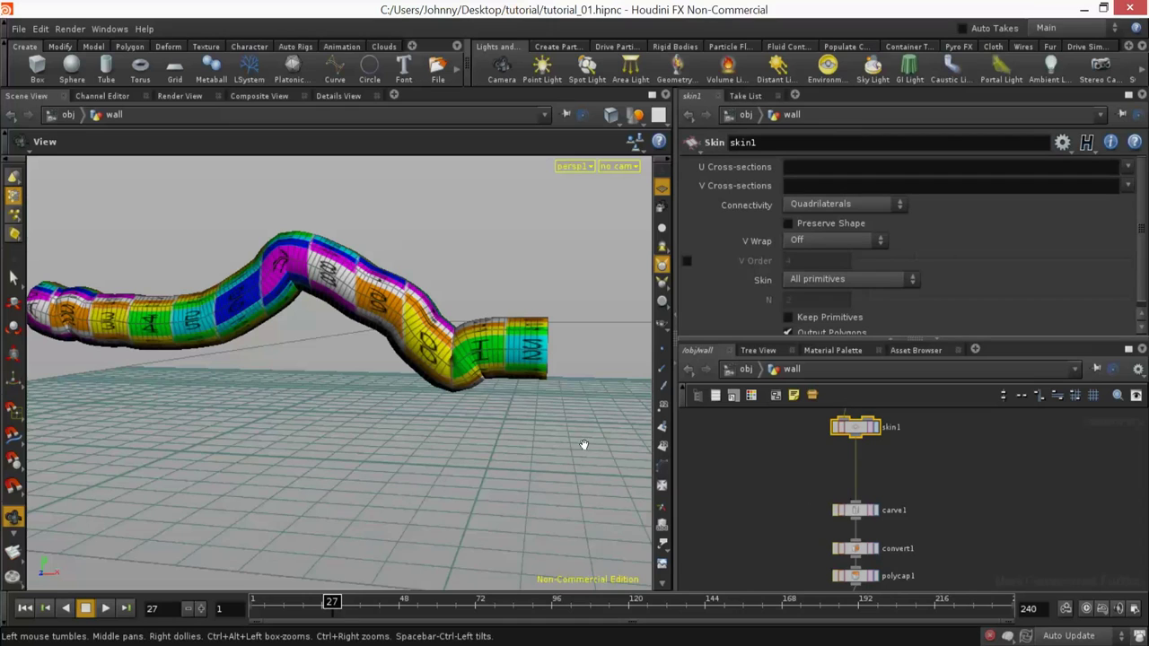
left_click_drag(433, 307, 466, 420)
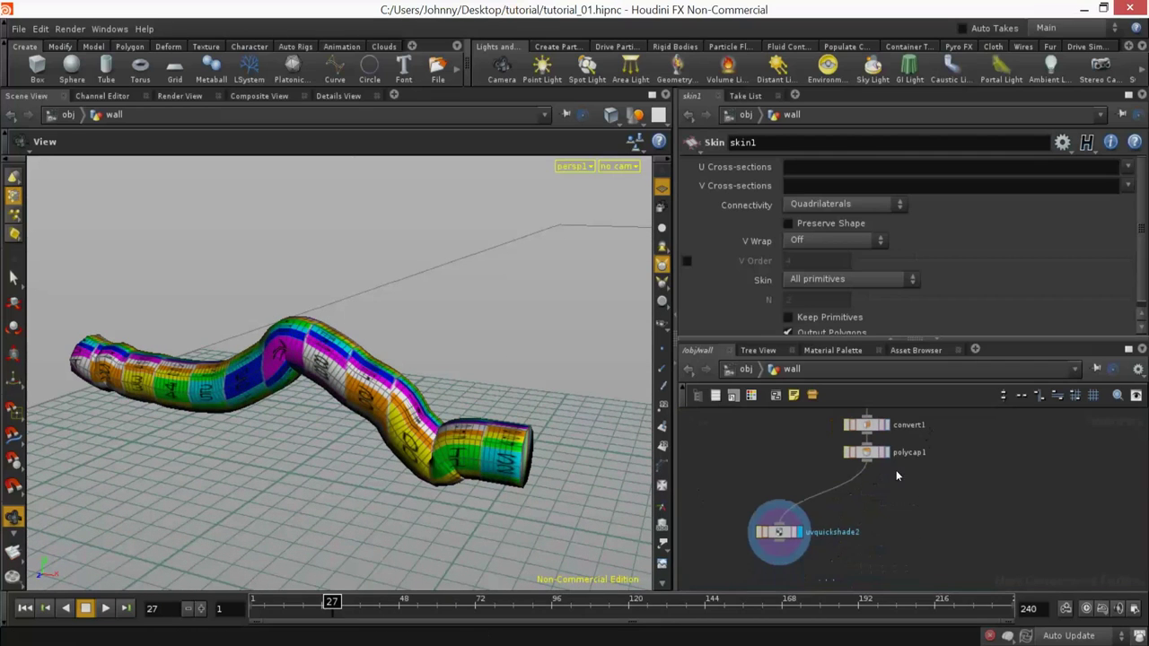
left_click(768, 541)
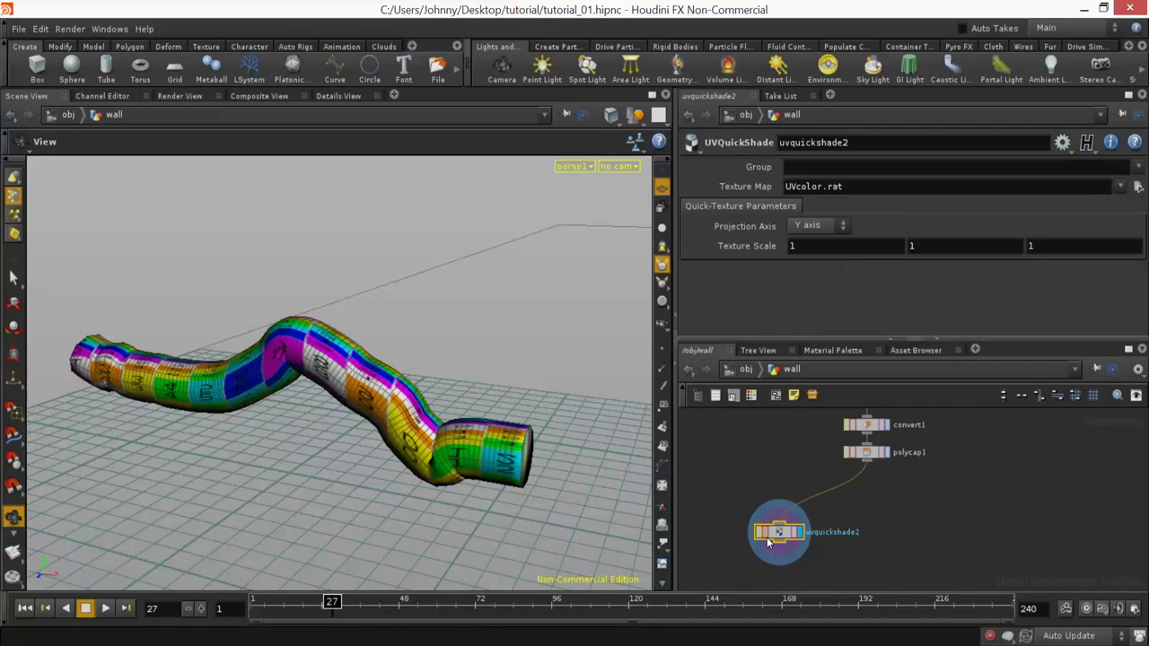
key("Delete")
key("h")
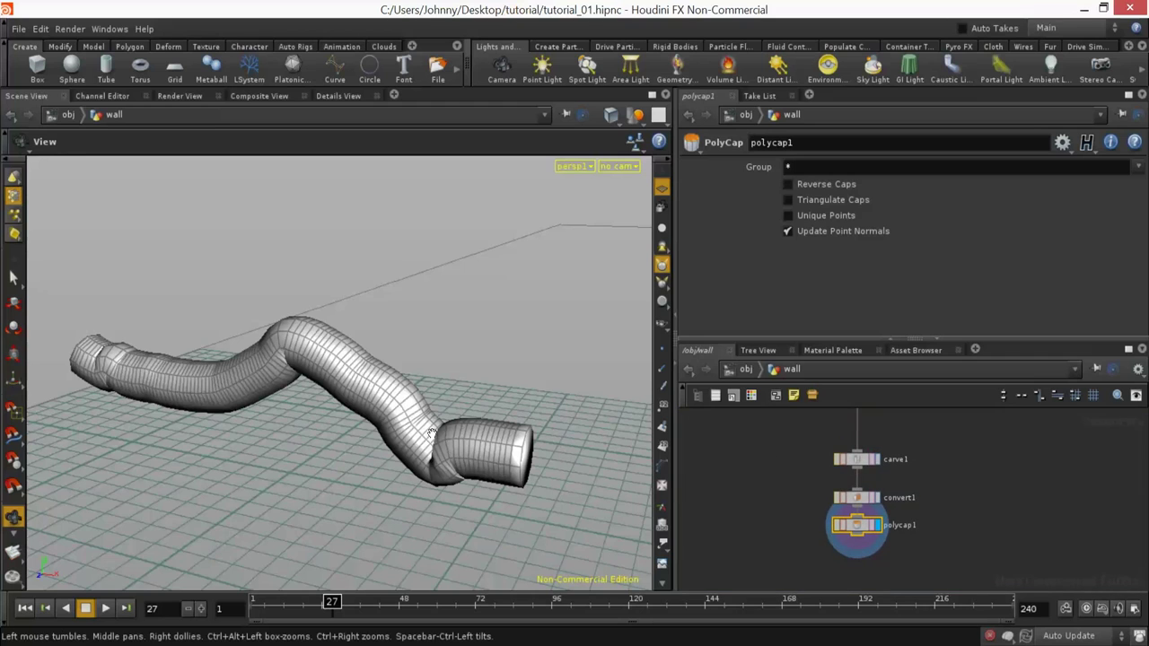
left_click_drag(219, 377, 275, 371)
Step: Move skin1, carve1, convert1 and polycap1 up closer to sweep1, and delete the stray uvunwrap2 node
middle_click_drag(787, 473, 772, 565)
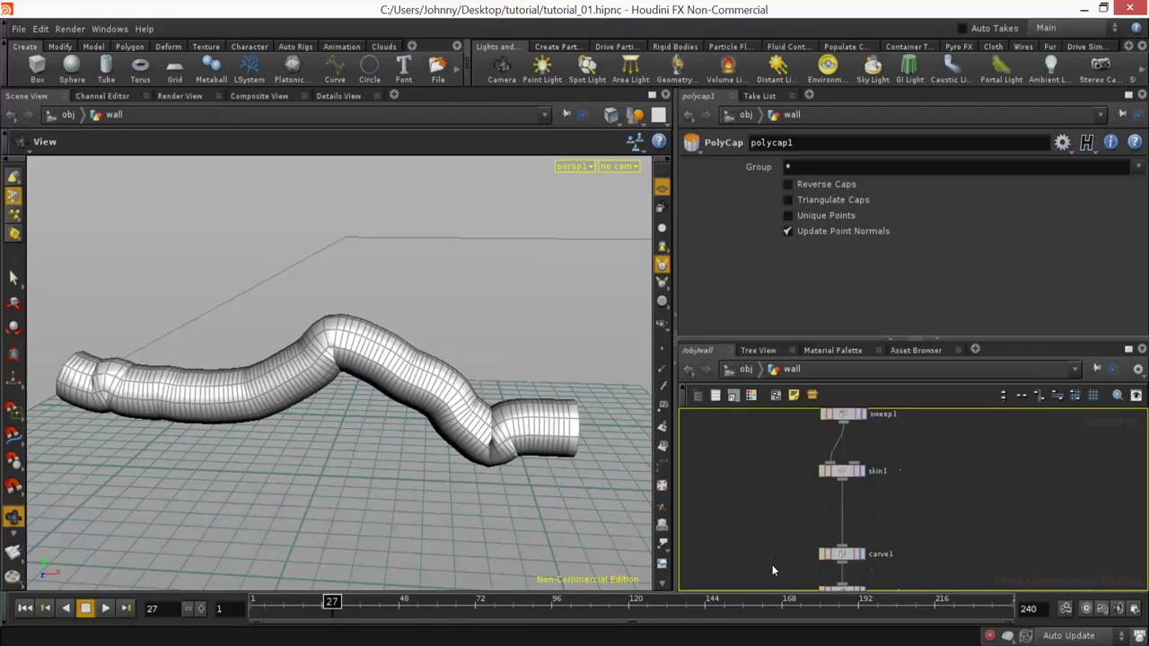
middle_click_drag(798, 468, 794, 381)
left_click_drag(906, 452, 824, 524)
middle_click_drag(894, 482, 886, 528)
left_click_drag(835, 507, 834, 456)
middle_click_drag(859, 455, 852, 503)
left_click(830, 471, "shift")
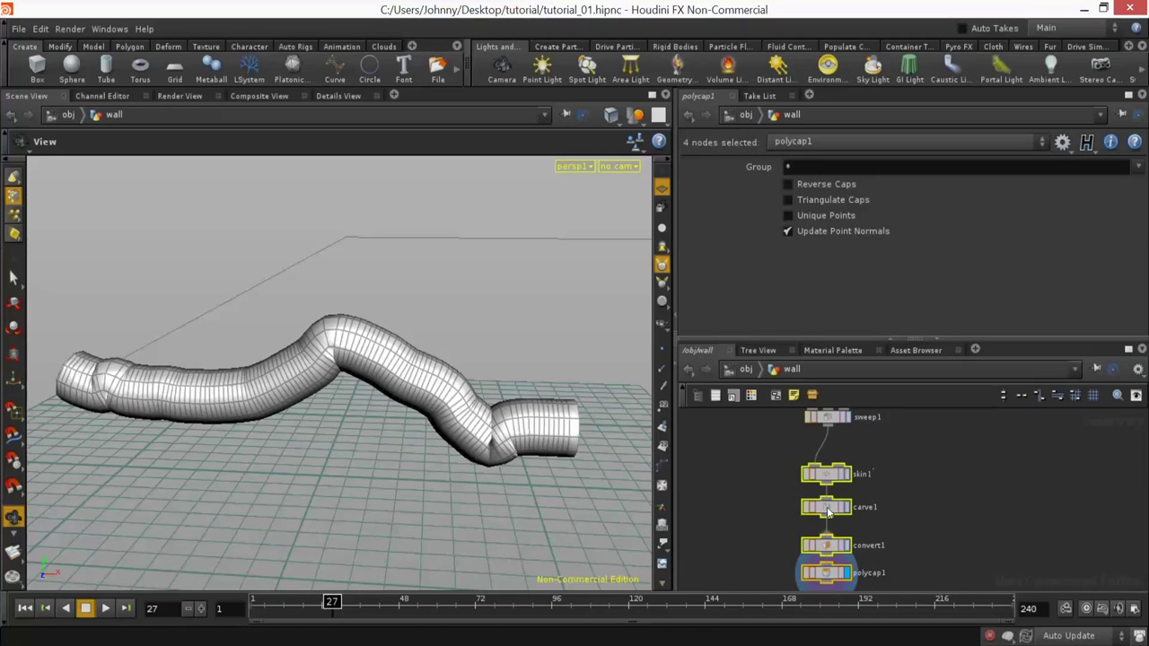
left_click(902, 452)
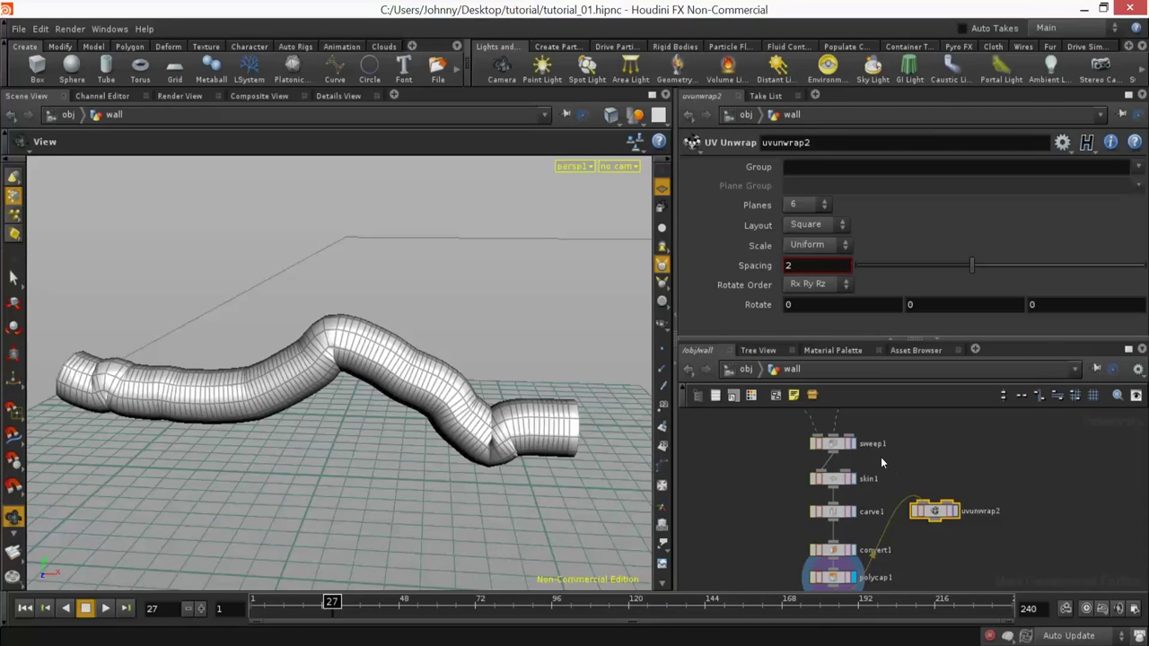
key("Delete")
Step: Try adjusting the Scale of sweep1 and undo the change
middle_click_drag(906, 477, 921, 539)
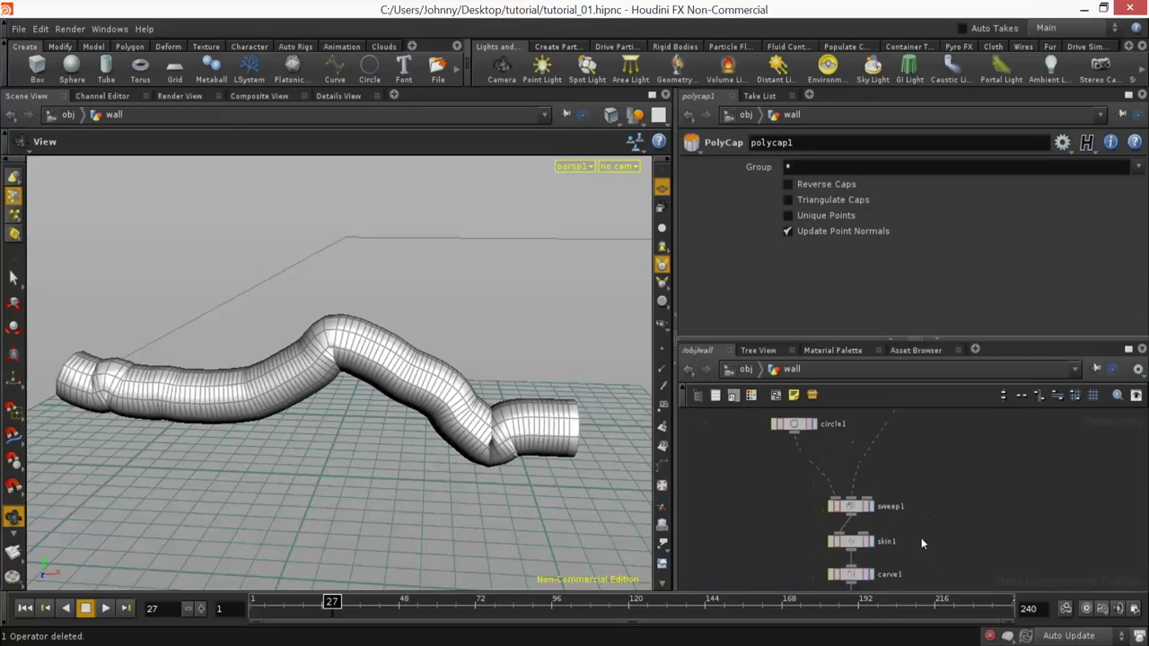
scroll(917, 509, "up", 3)
left_click(824, 510)
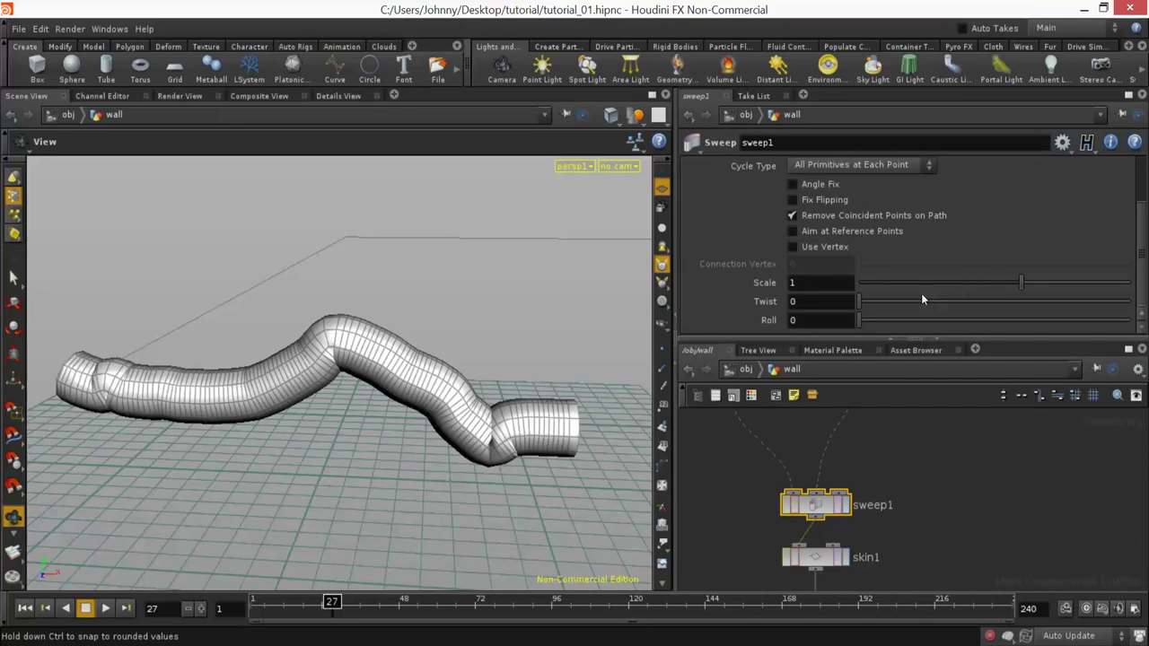
mouse_move(997, 285)
left_mouse_down()
mouse_move(946, 286)
mouse_move(1012, 286)
left_mouse_up()
key("ctrl+z")
left_click_drag(475, 381, 852, 448)
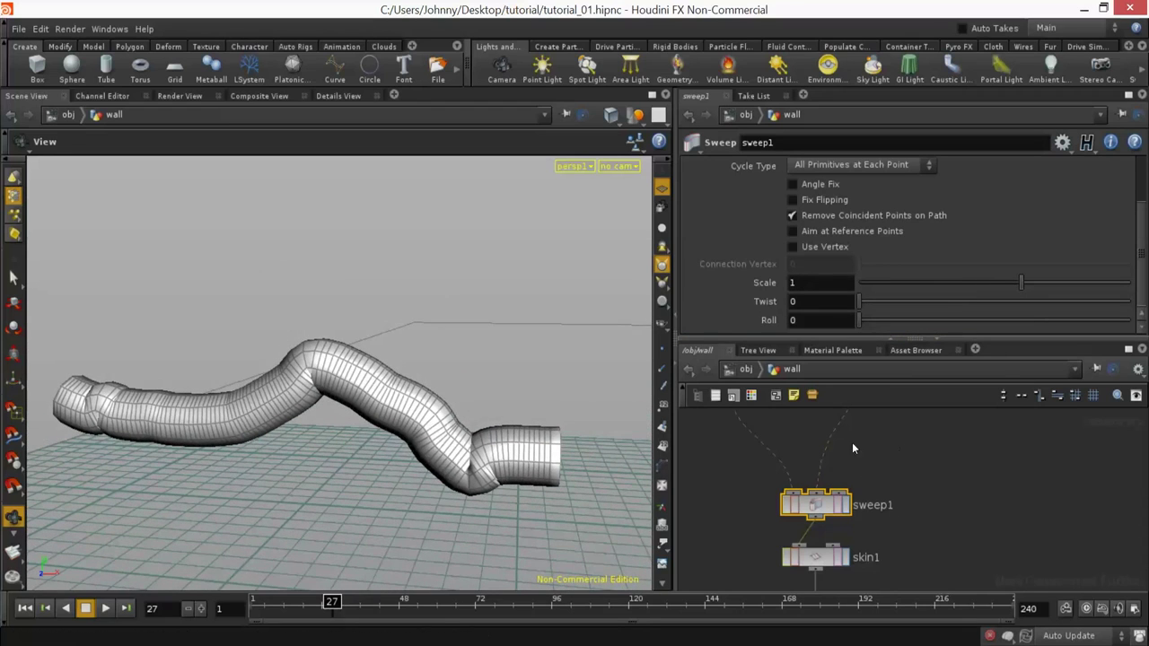
Step: Insert a VOP SOP node on the wire leading into the middle input of sweep1
middle_click_drag(903, 451, 899, 486)
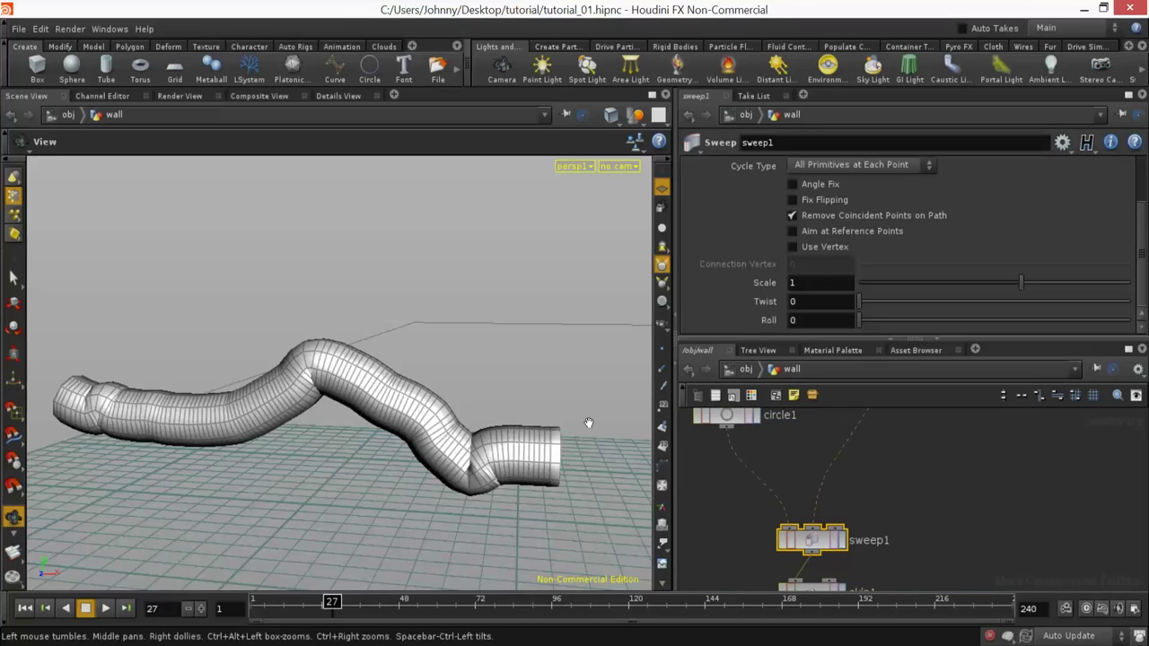
key("Tab")
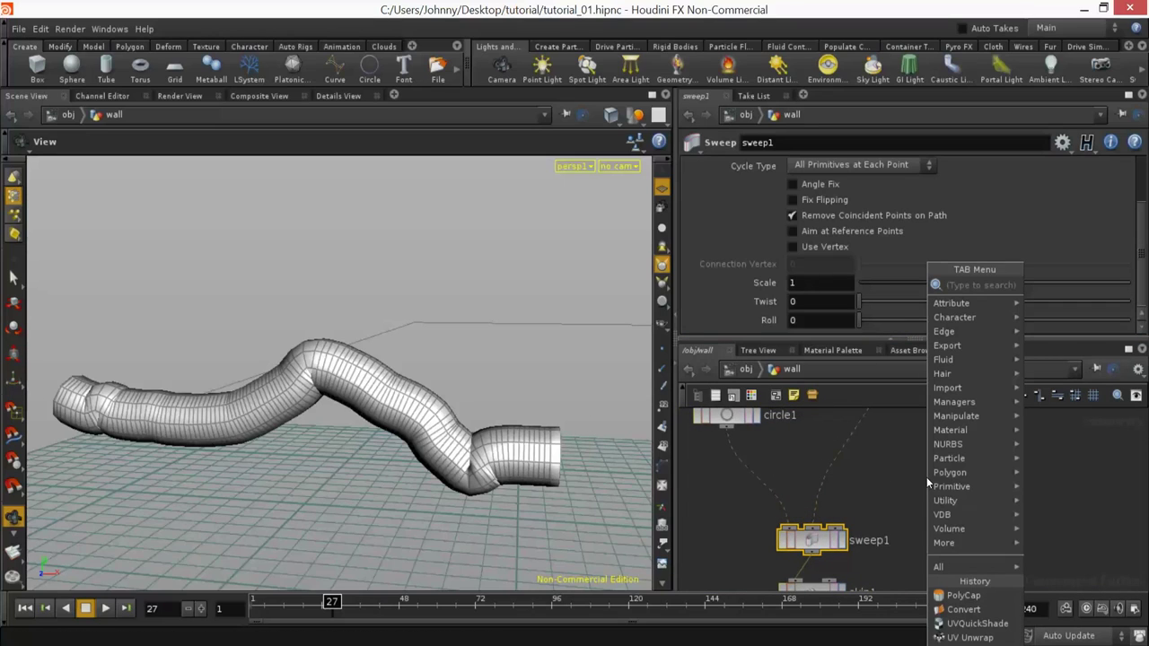
type("VOP")
key("Down")
key("Return")
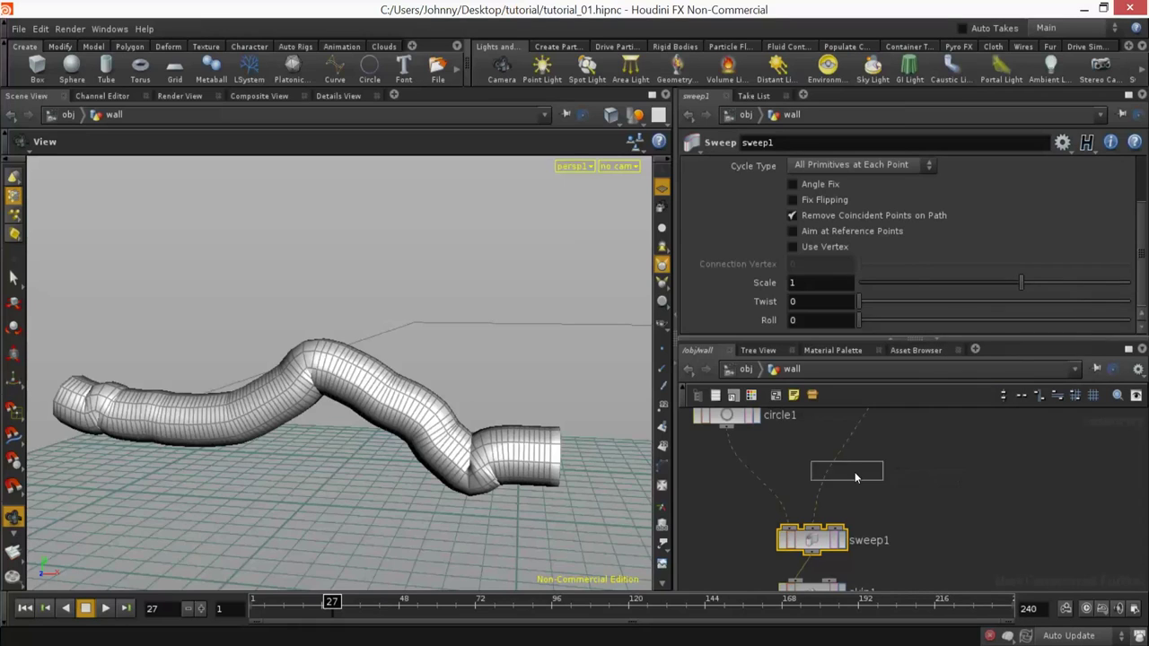
left_click(897, 449)
Step: Open the network inside vopsop1 and move global1 and output1 further apart
double_click(908, 446)
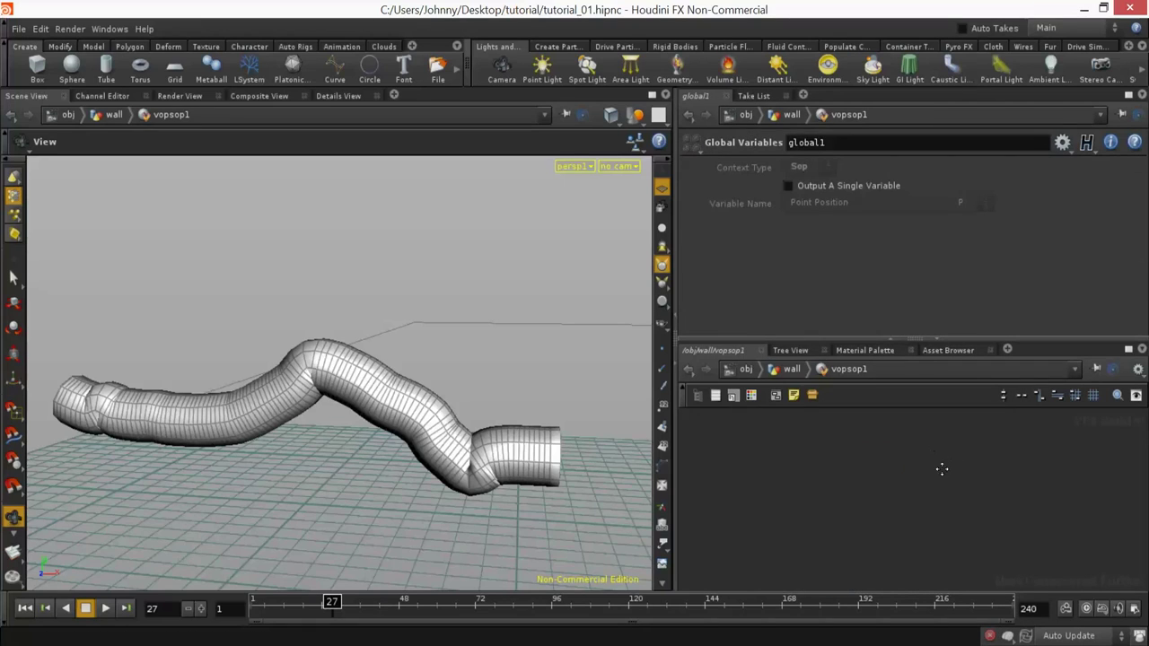
middle_click_drag(925, 468, 912, 454)
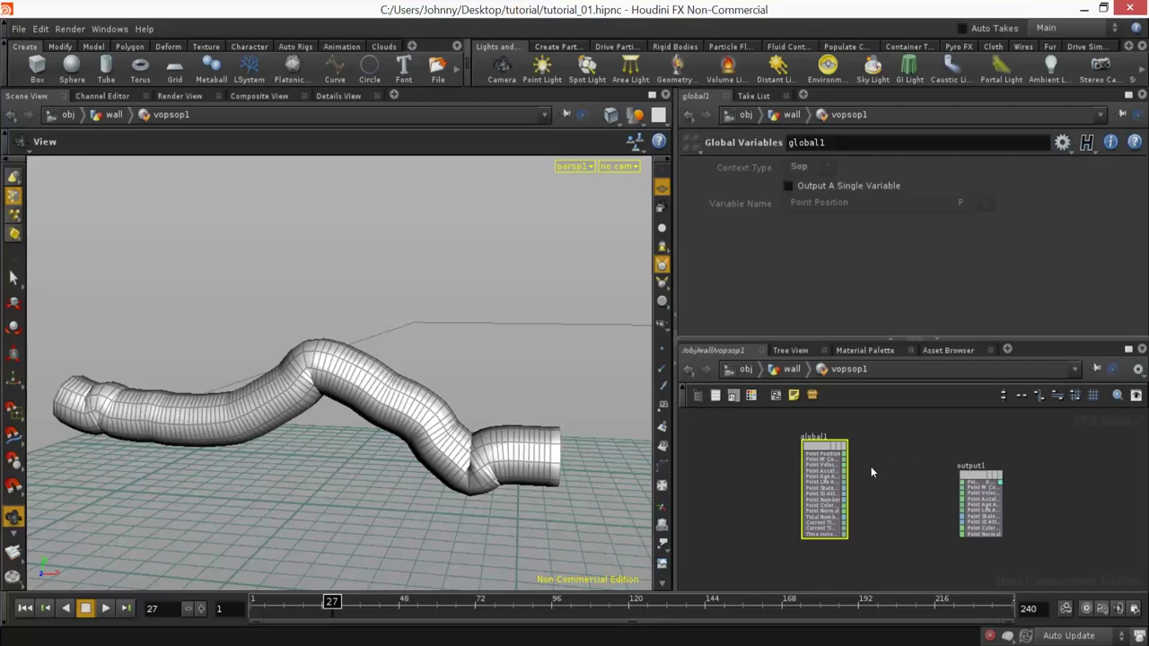
left_click_drag(830, 451, 722, 446)
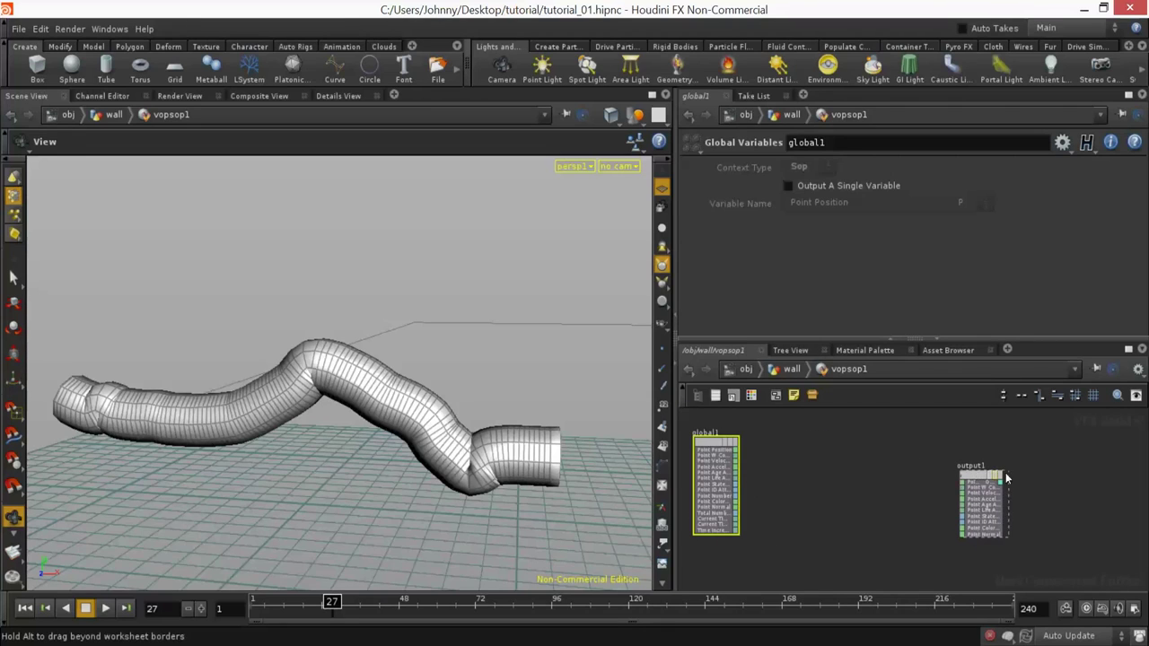
left_click_drag(1008, 476, 1078, 482)
middle_click_drag(873, 489, 904, 499)
scroll(903, 499, "up", 1)
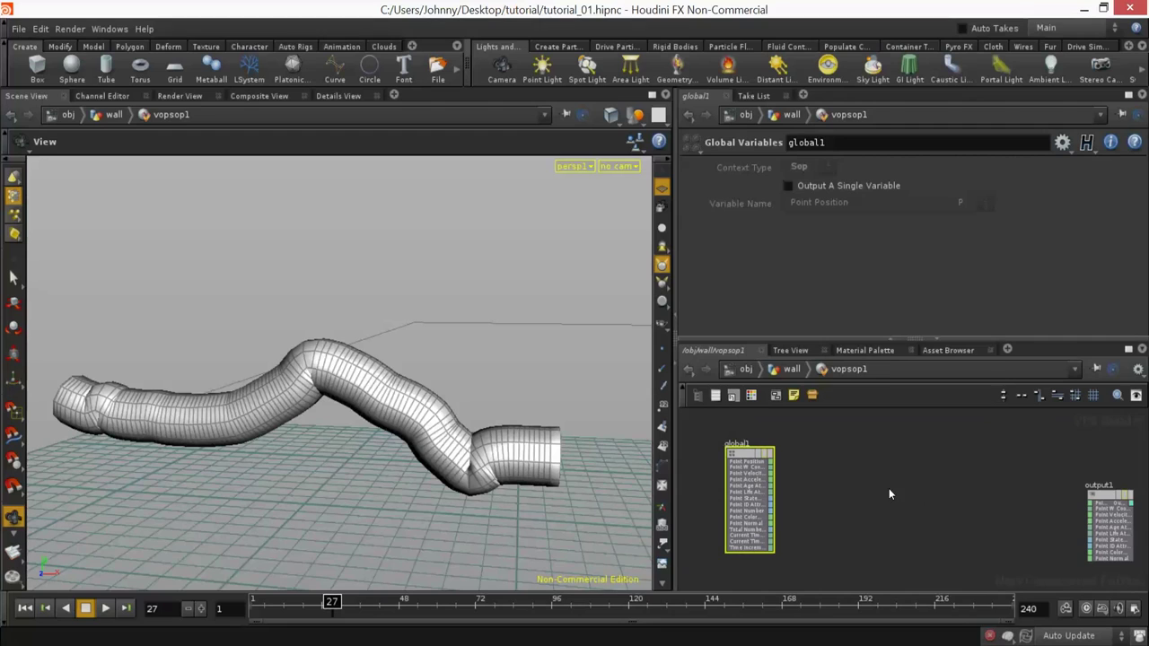
Step: Add a Ramp Parameter node between global1 and output1
key("Tab")
left_click(833, 453)
key("Tab")
type("Ramp")
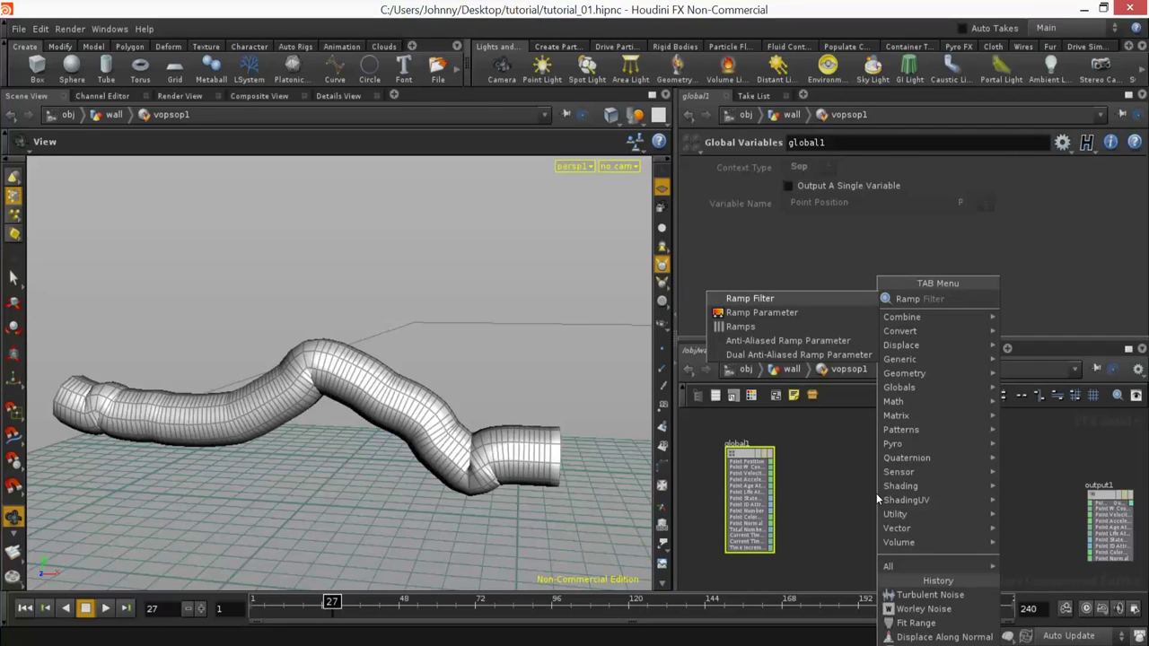
key("Down")
key("Return")
left_click(909, 481)
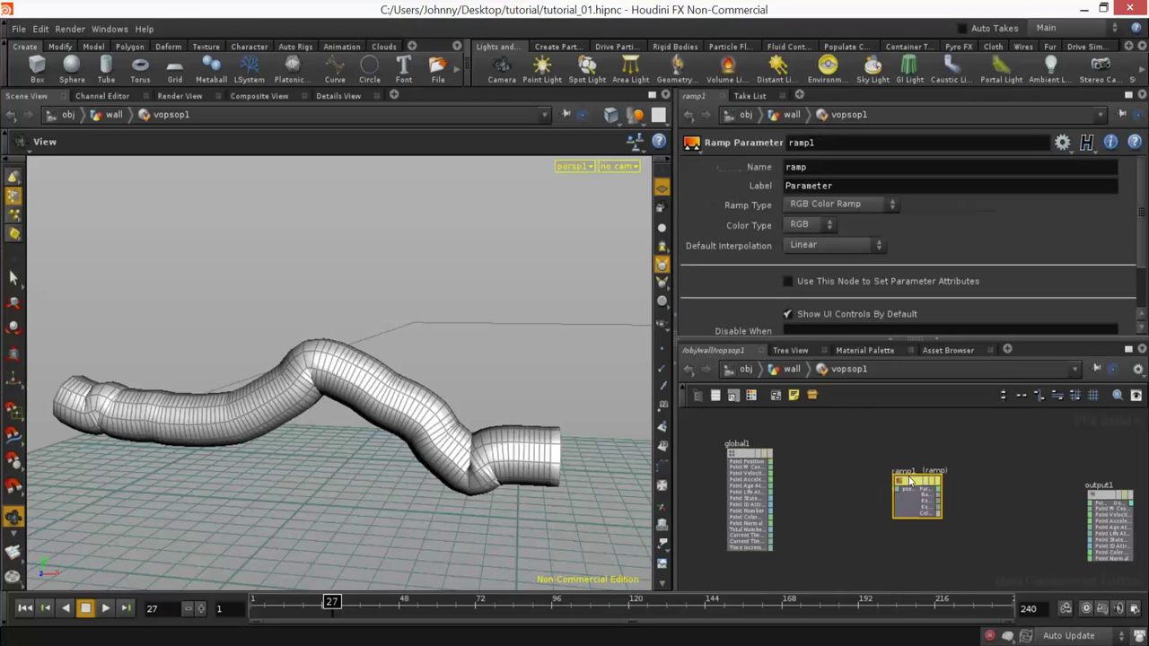
Step: Set the ramp parameter's name and label to scale and its ramp type to Spline Ramp (float)
scroll(909, 482, "up", 2)
double_click(795, 167)
type("setSc")
key("BackSpace")
key("BackSpace")
key("BackSpace")
key("BackSpace")
type("cale")
key("Tab")
type("scale")
middle_click_drag(1003, 560, 1063, 565)
left_click(831, 204)
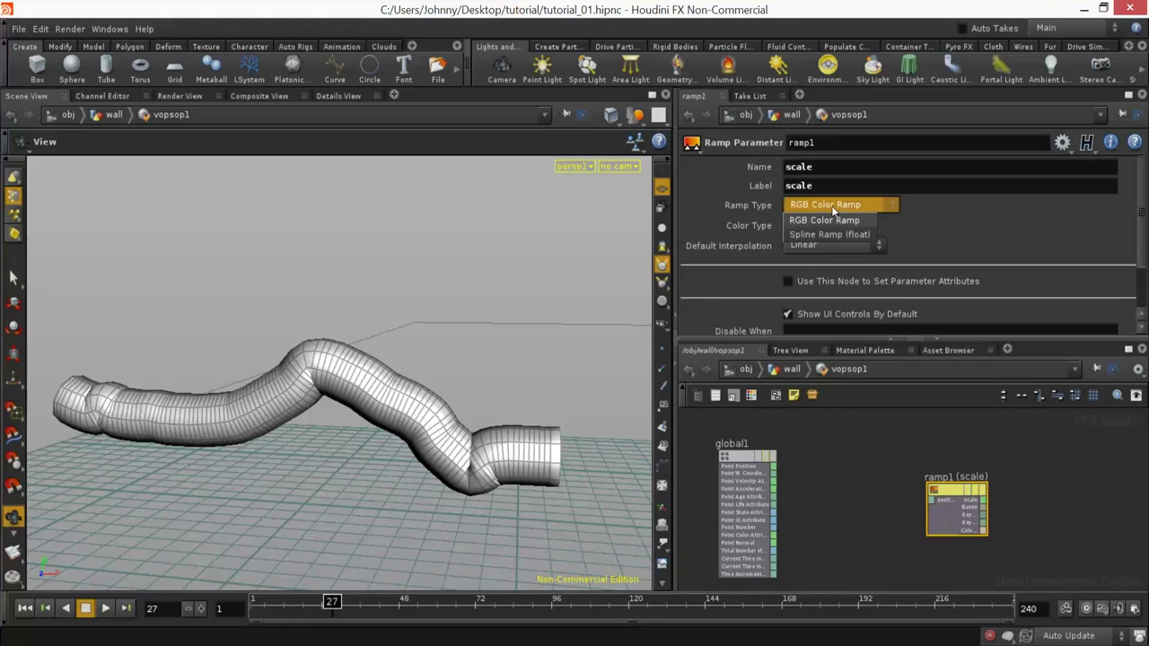
left_click(830, 235)
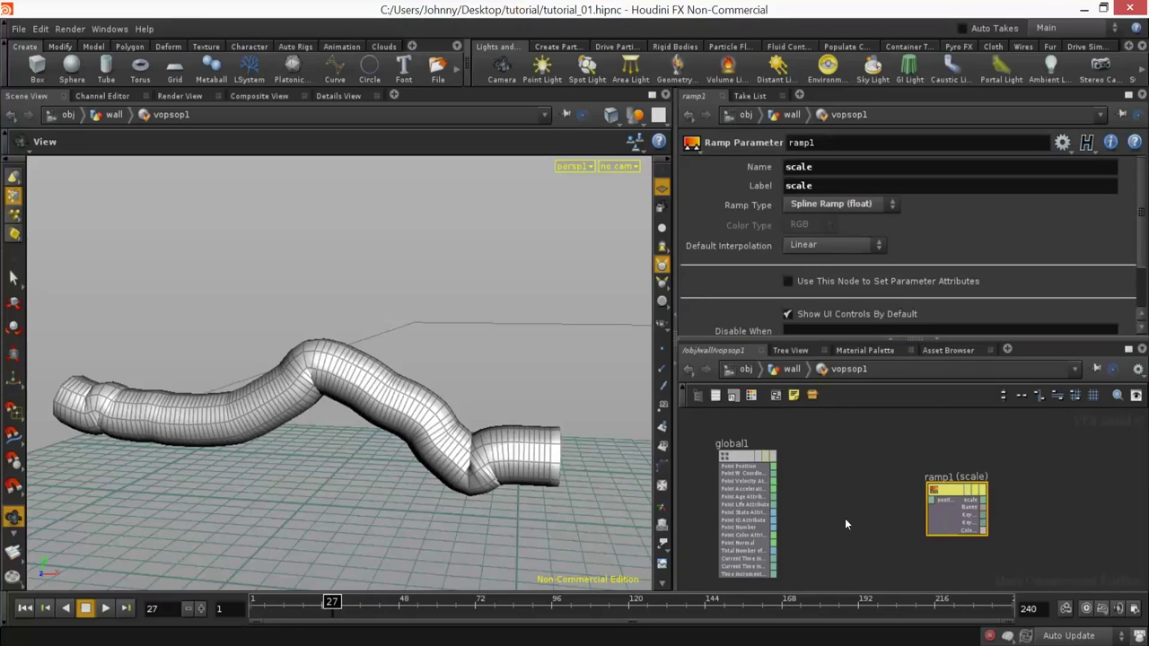
Step: Return to the wall network and shape vopsop1's scale ramp with a full-height point near the middle and the end point lowered to the base
scroll(845, 518, "up", 3)
middle_click_drag(916, 489, 800, 483)
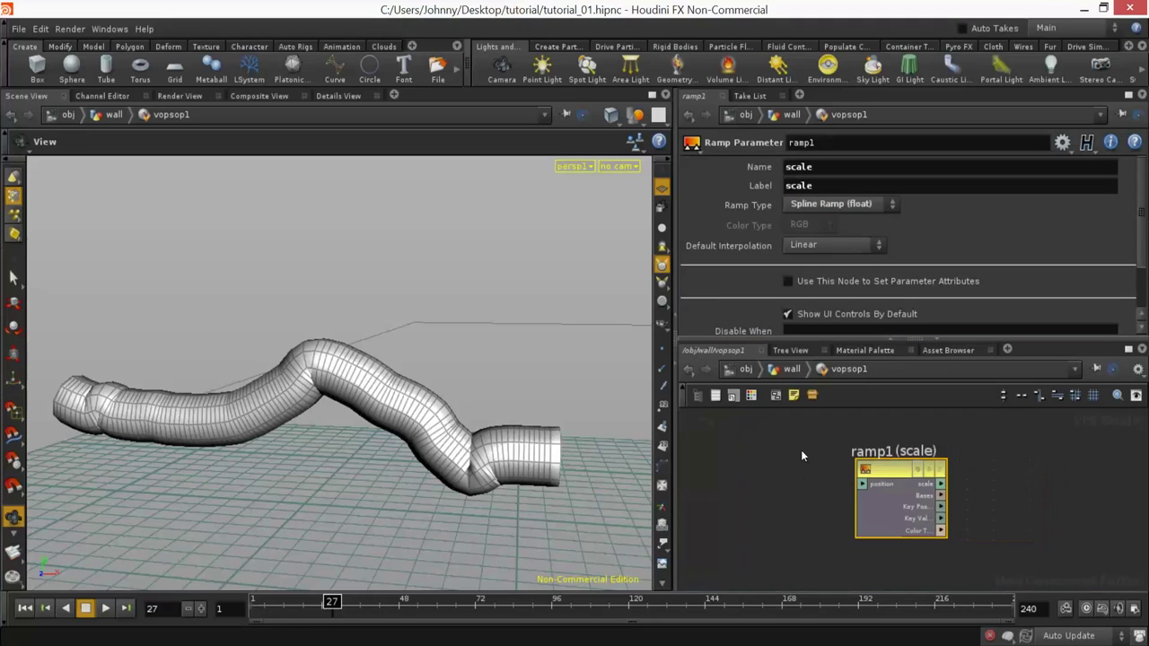
left_click(790, 371)
left_click_drag(951, 294, 920, 278)
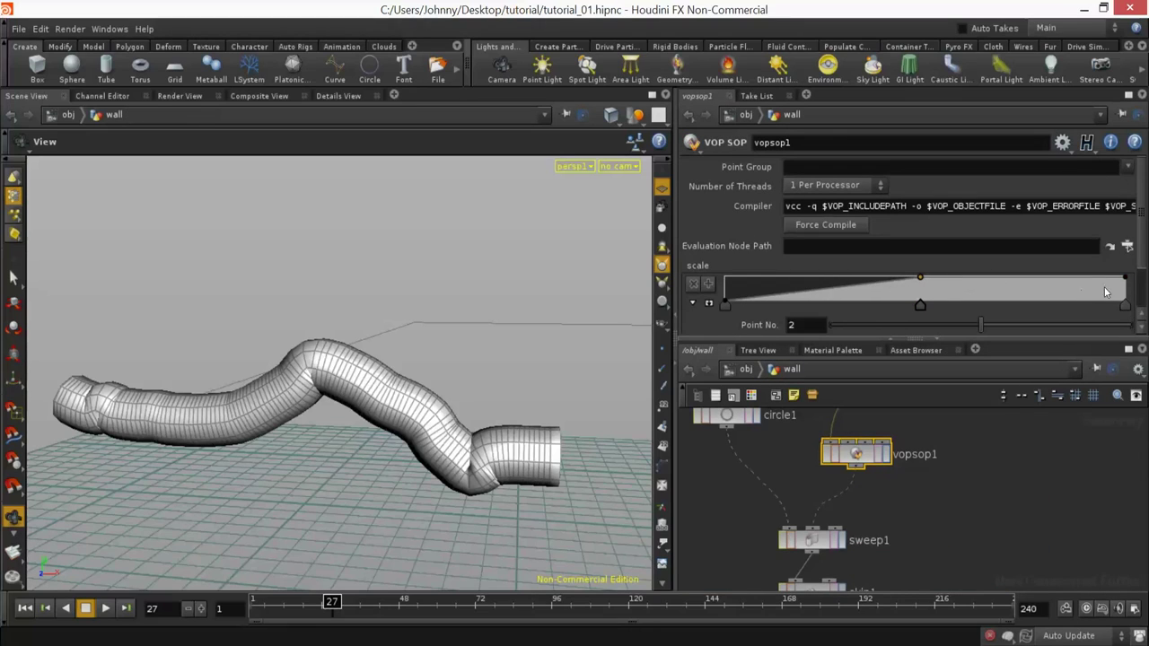
left_click_drag(1125, 282, 1127, 307)
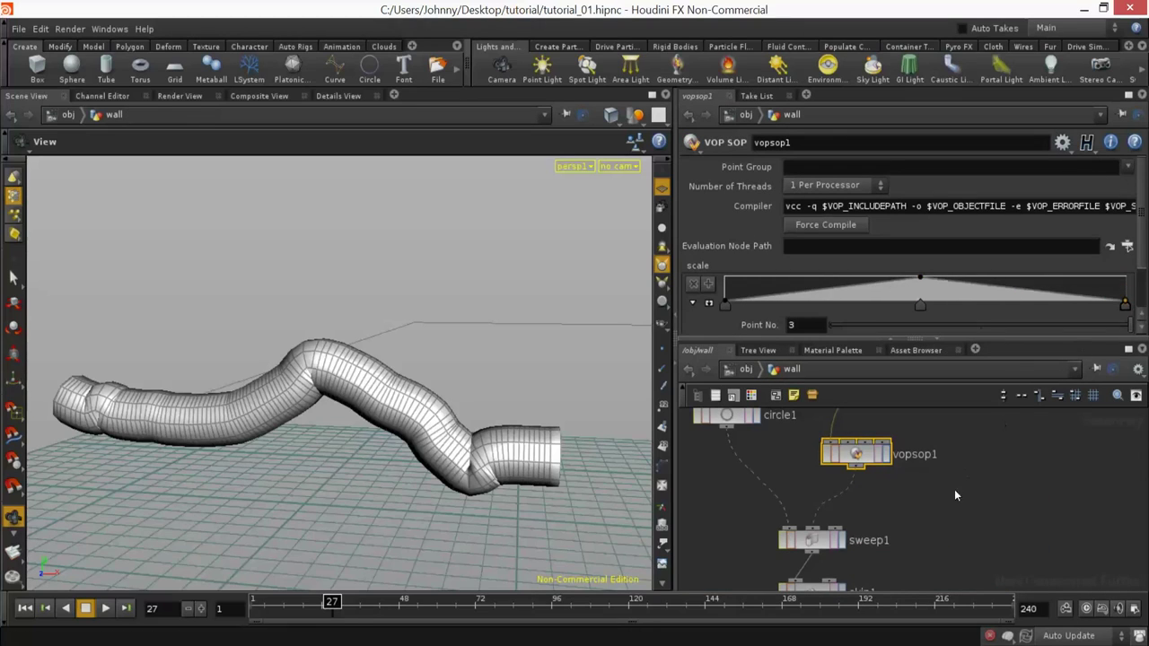
double_click(894, 459)
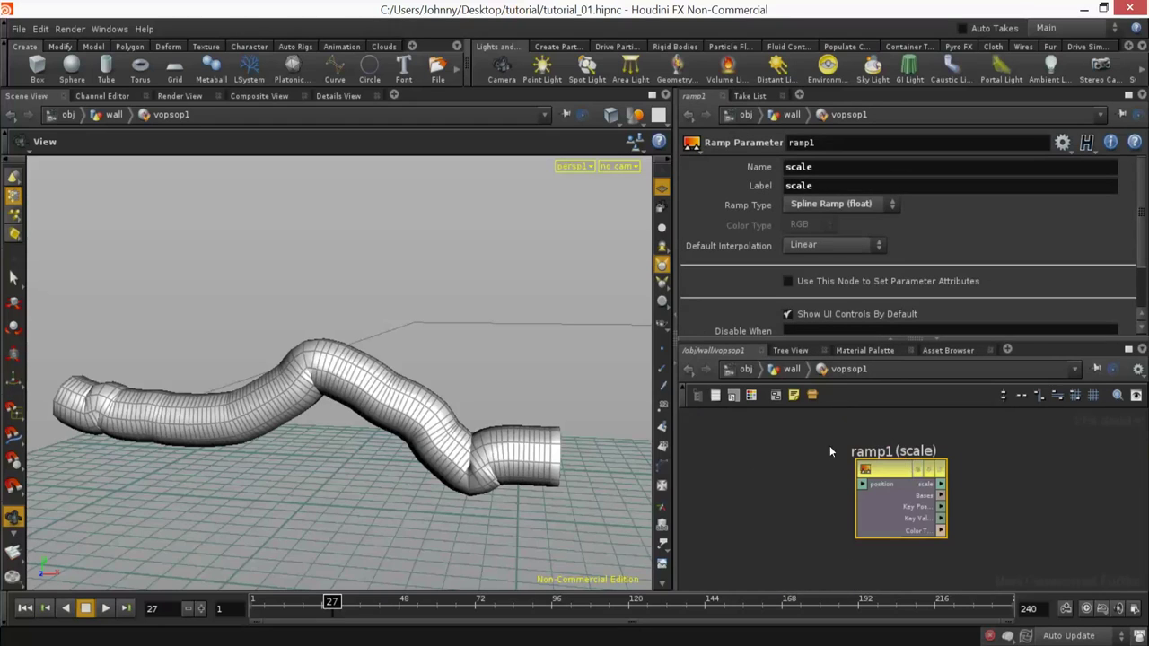
key("h")
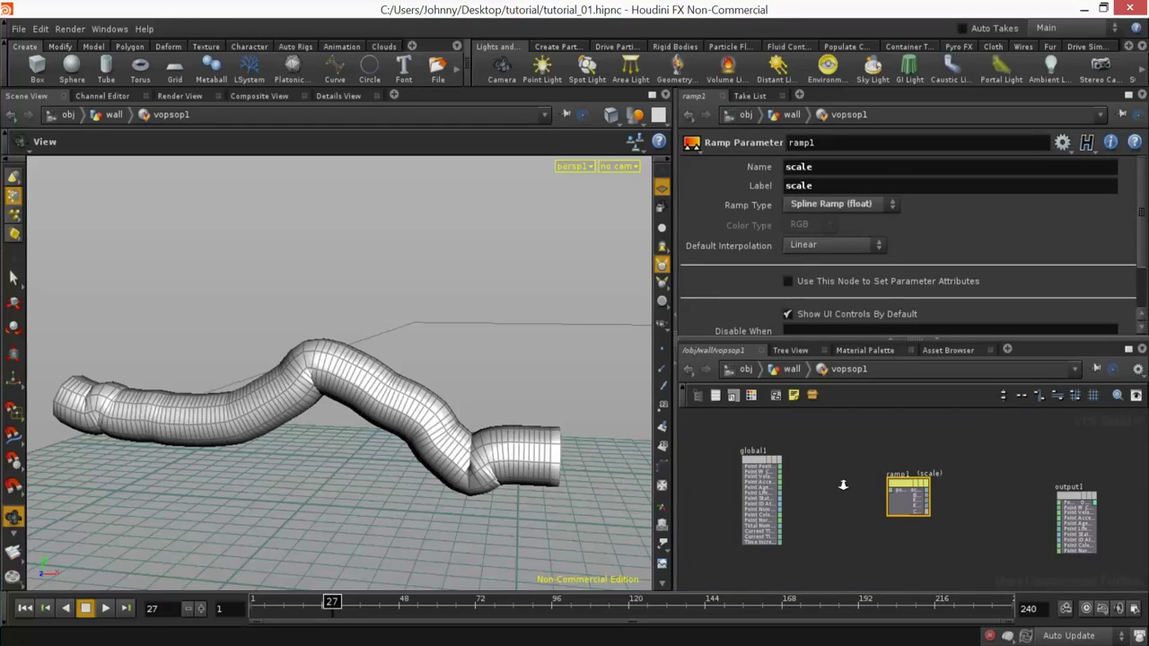
scroll(842, 484, "up", 2)
left_click(793, 369)
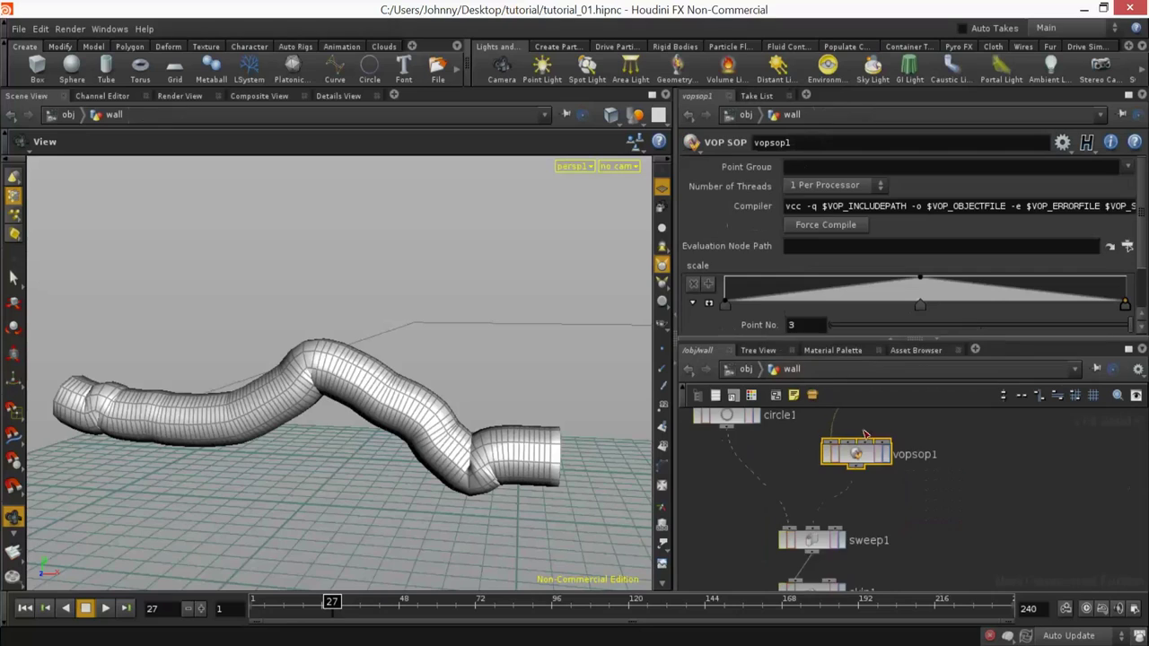
Step: Display vopsop1's resampled curve in the viewport and show its point numbers
middle_click_drag(922, 446, 919, 542)
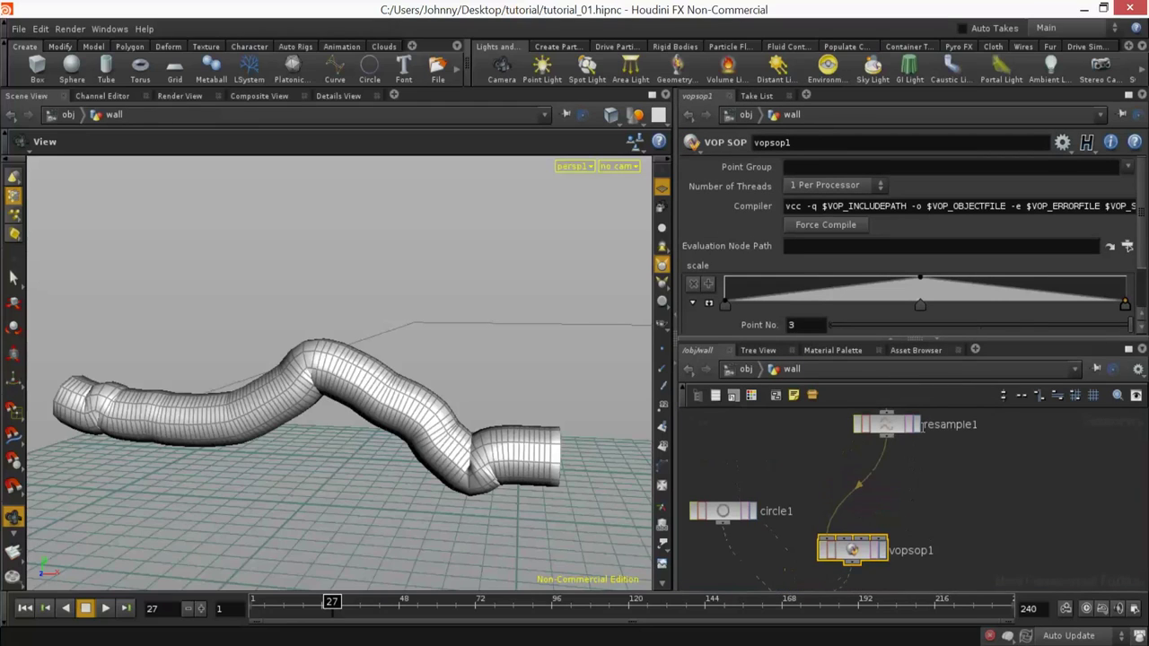
left_click(884, 550)
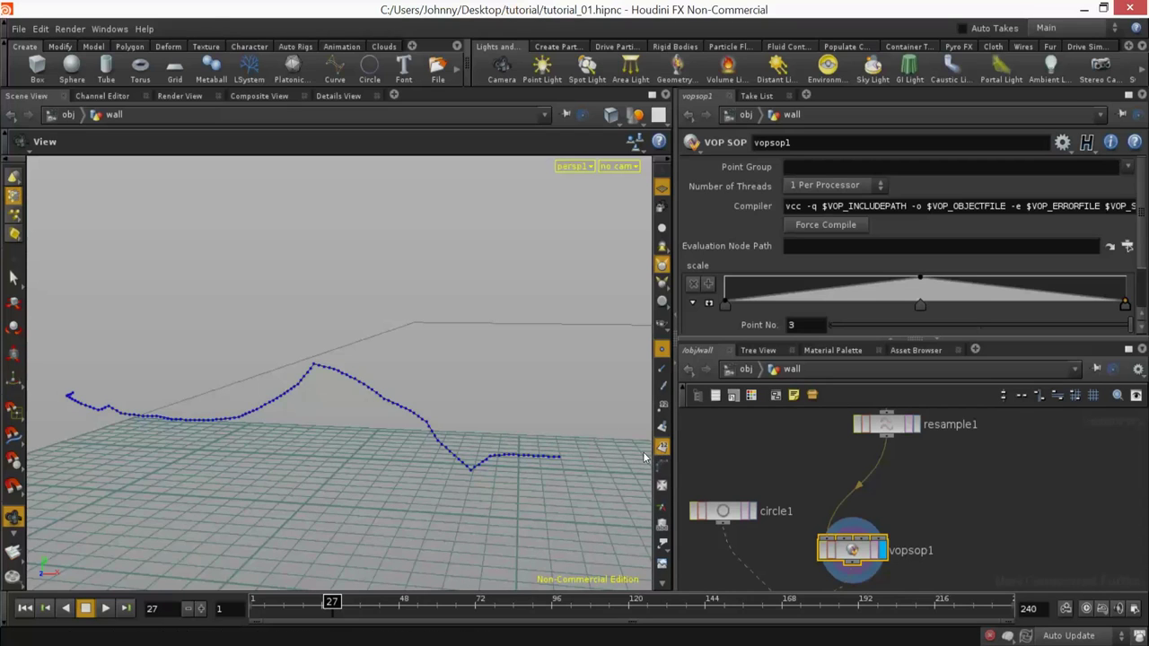
left_click(661, 407)
left_click_drag(508, 452, 533, 430)
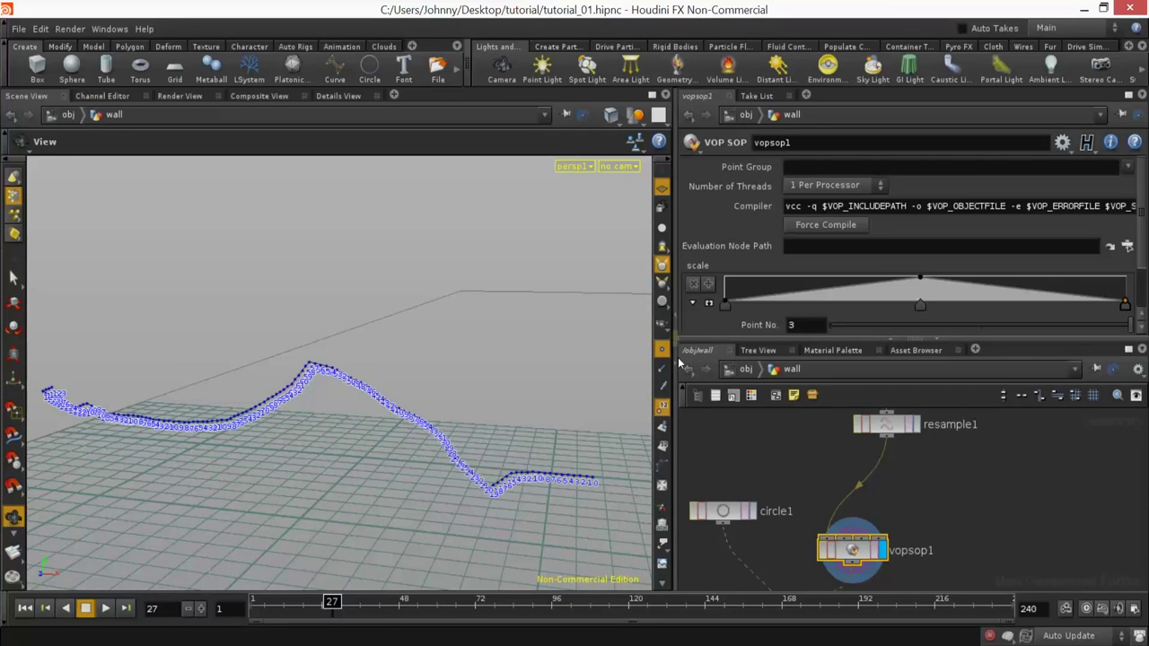
middle_click_drag(484, 441, 505, 387)
scroll(938, 500, "down", 4)
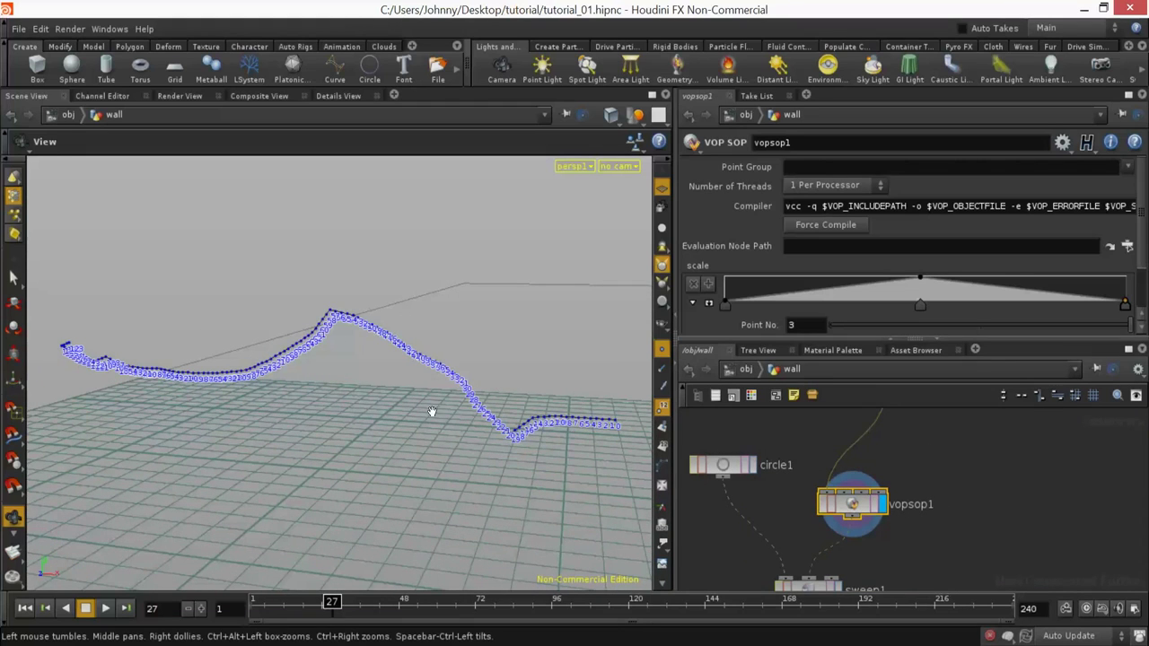
Step: Open the network inside vopsop1 and move the scale ramp node further away from global1
double_click(851, 502)
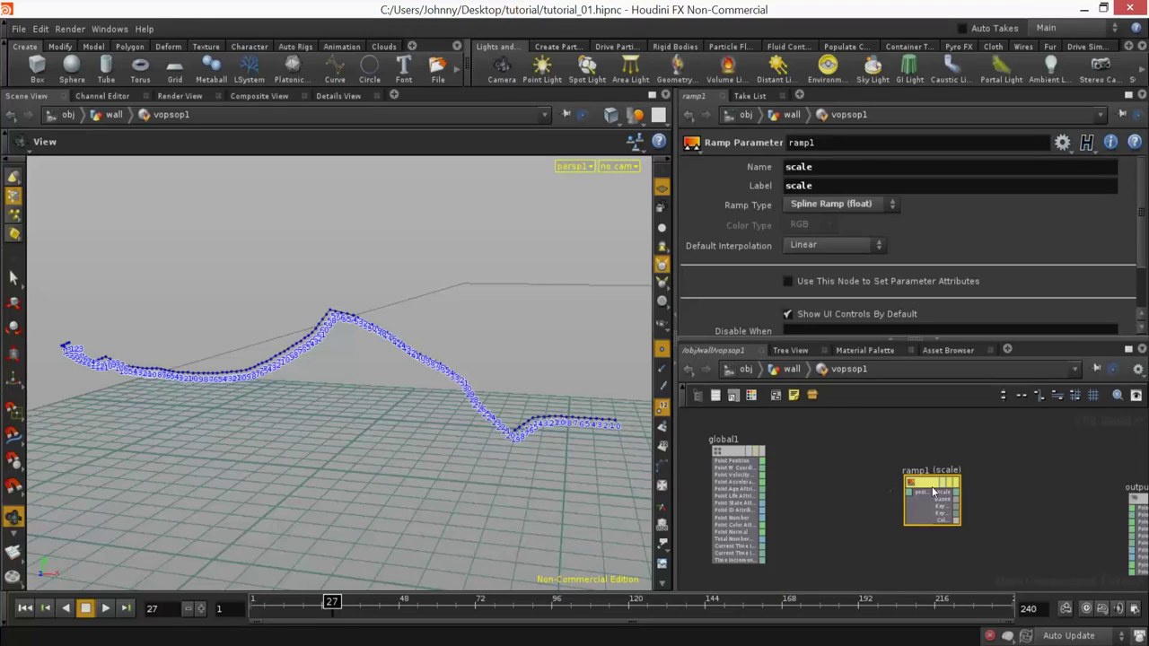
scroll(820, 513, "up", 3)
middle_click_drag(820, 509, 875, 511)
scroll(857, 501, "up", 4)
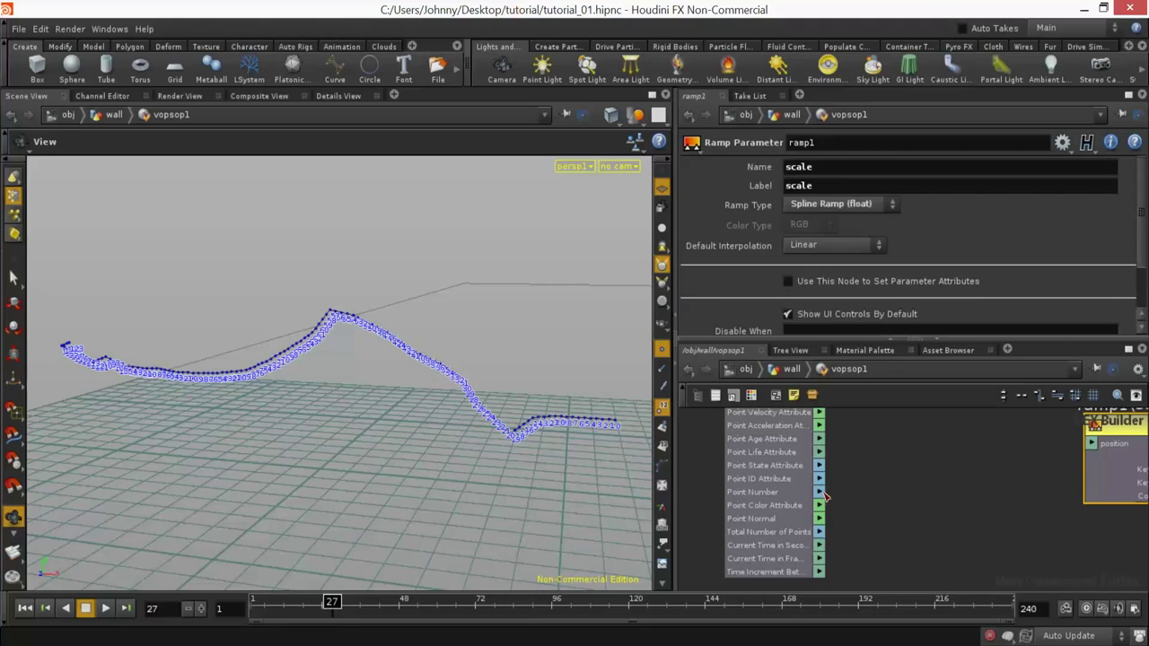
scroll(820, 504, "down", 5)
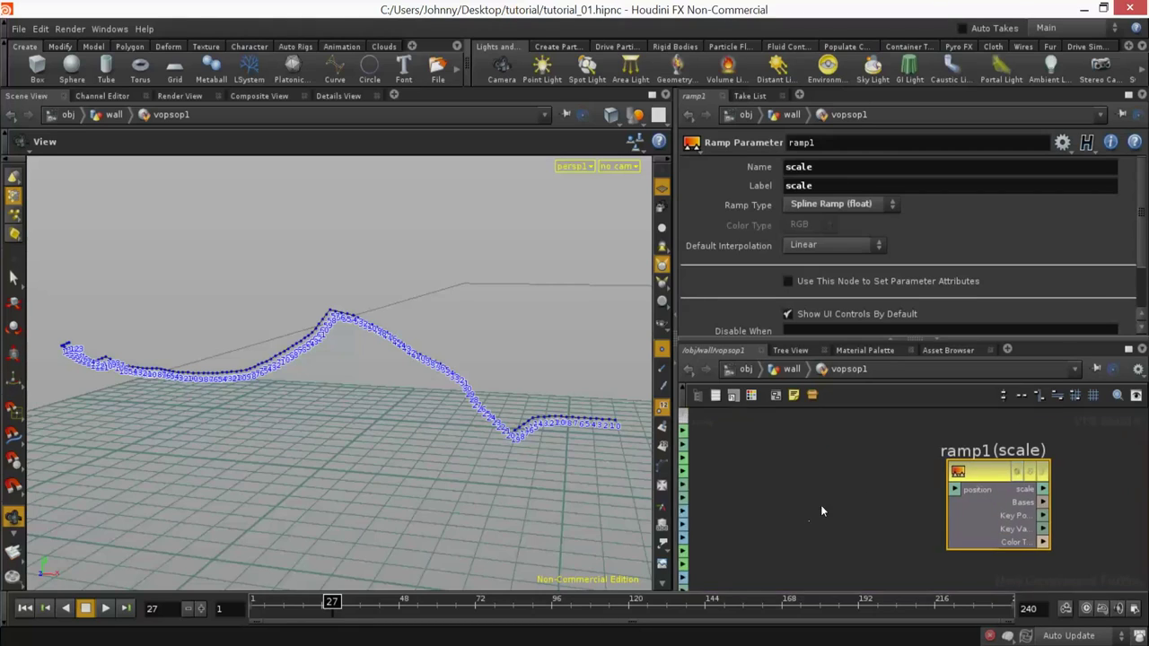
middle_click_drag(848, 479, 770, 485)
left_click_drag(876, 455, 932, 458)
middle_click_drag(773, 455, 849, 455)
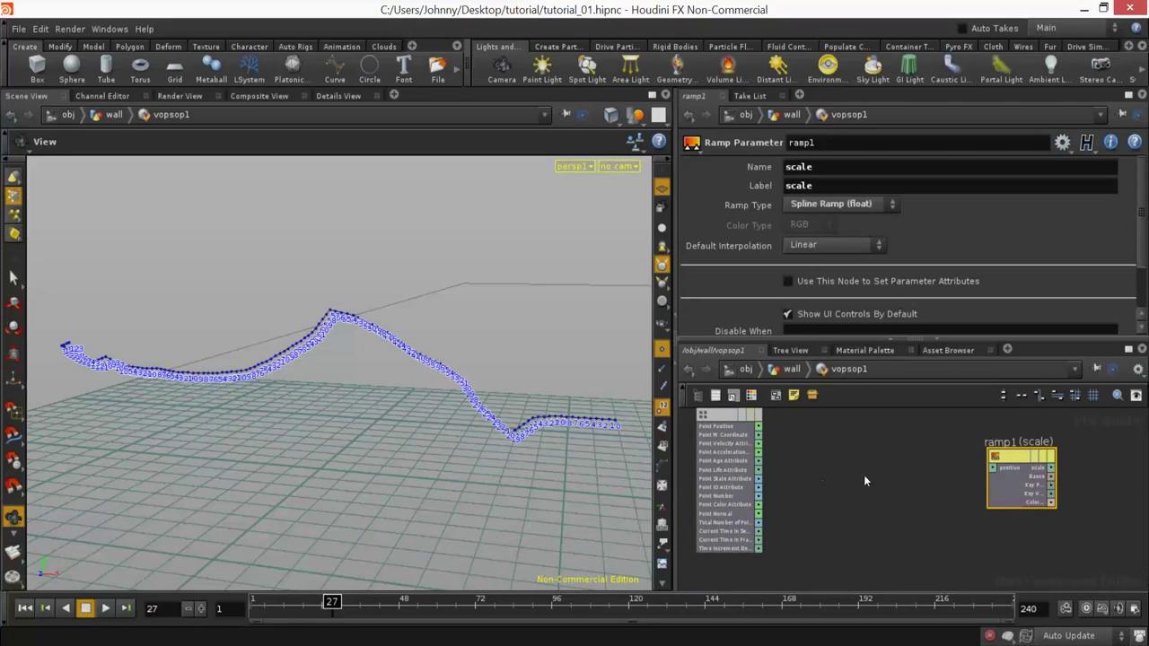
Step: Add a Fit Range node between global1 and the scale ramp
scroll(829, 466, "up", 3)
key("Tab")
type("fit")
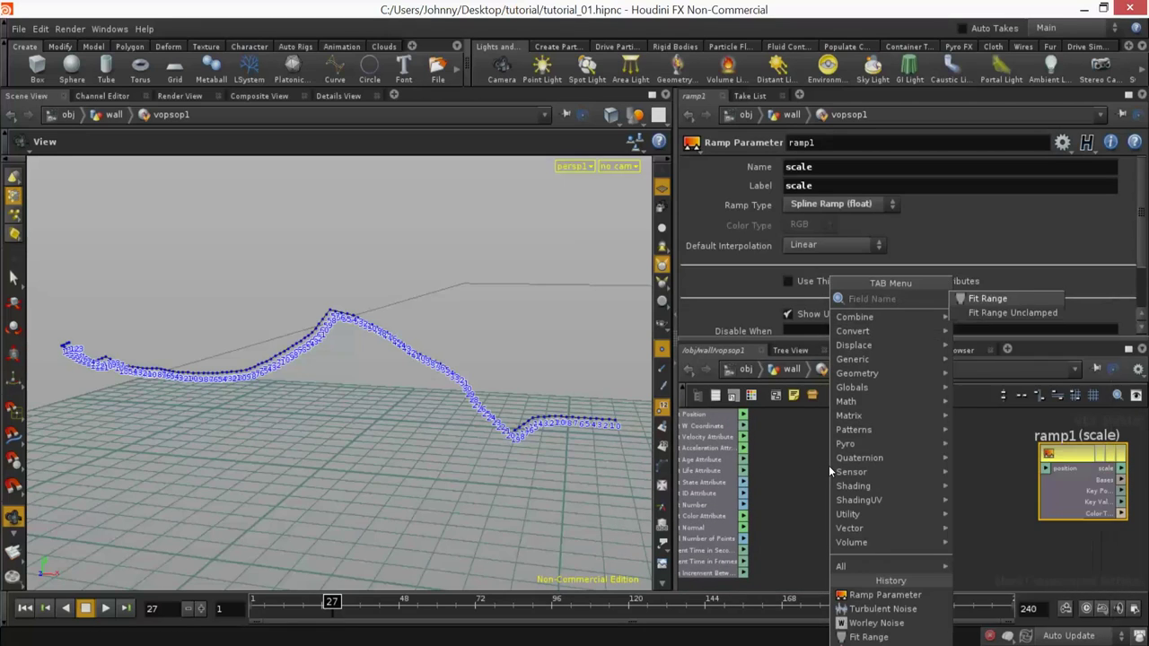
key("Return")
left_click(874, 473)
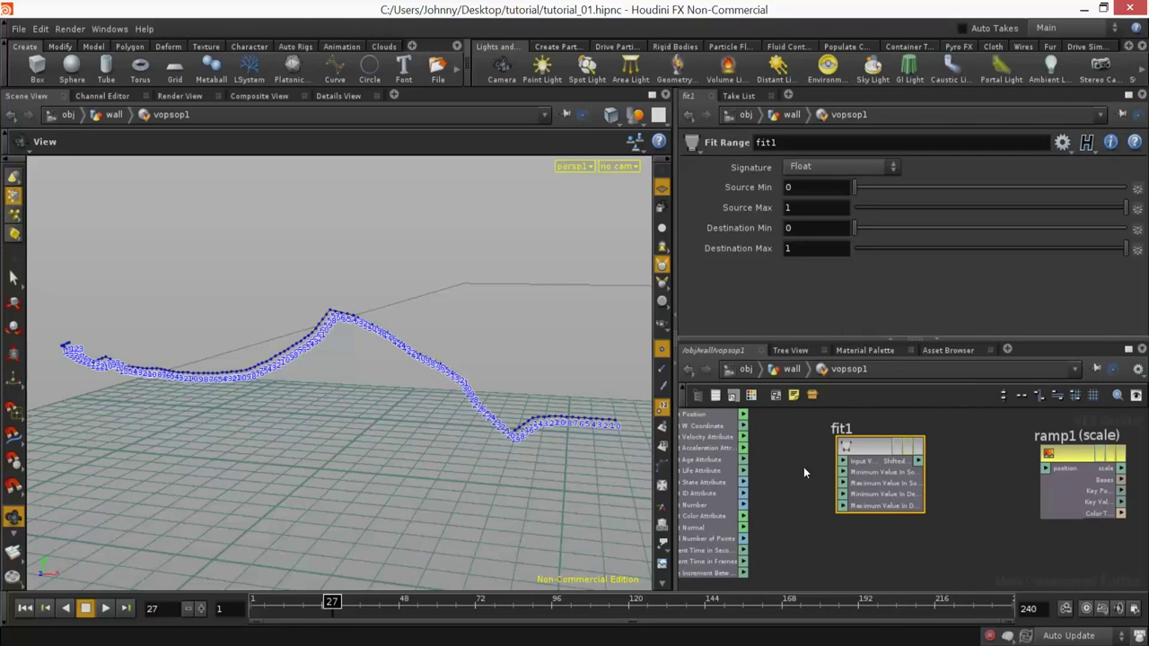
Step: Connect global1's Point Number to fit1's input value and Total Number of Points to its source maximum, and shift fit1 towards the ramp
middle_click_drag(785, 504, 779, 514)
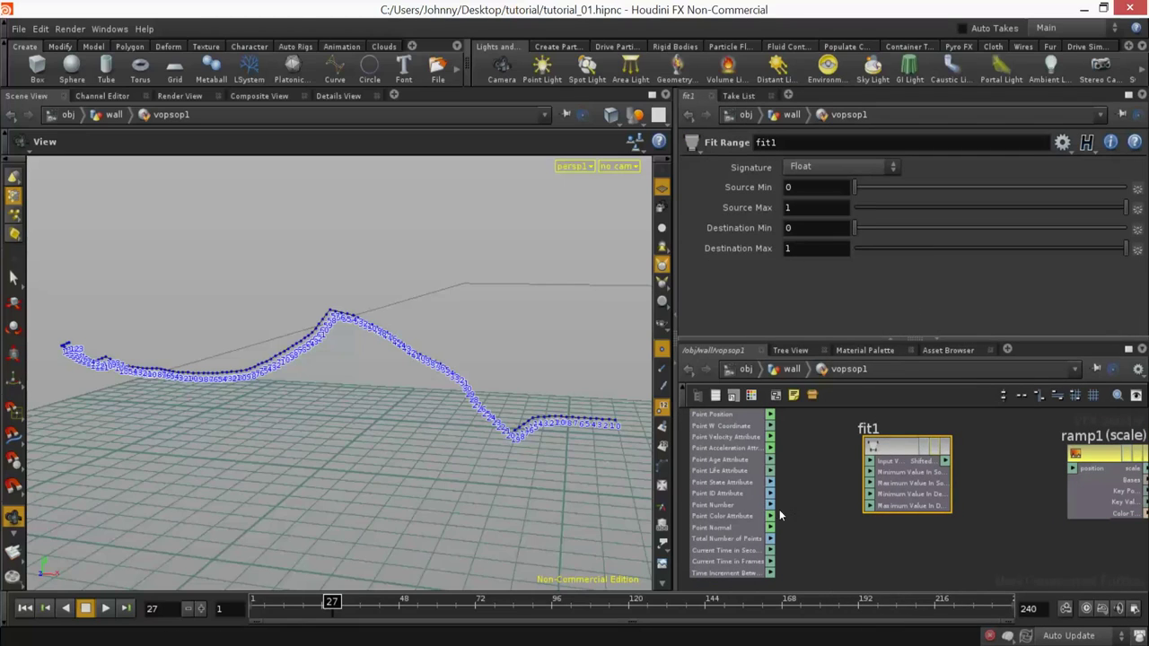
left_click(870, 463)
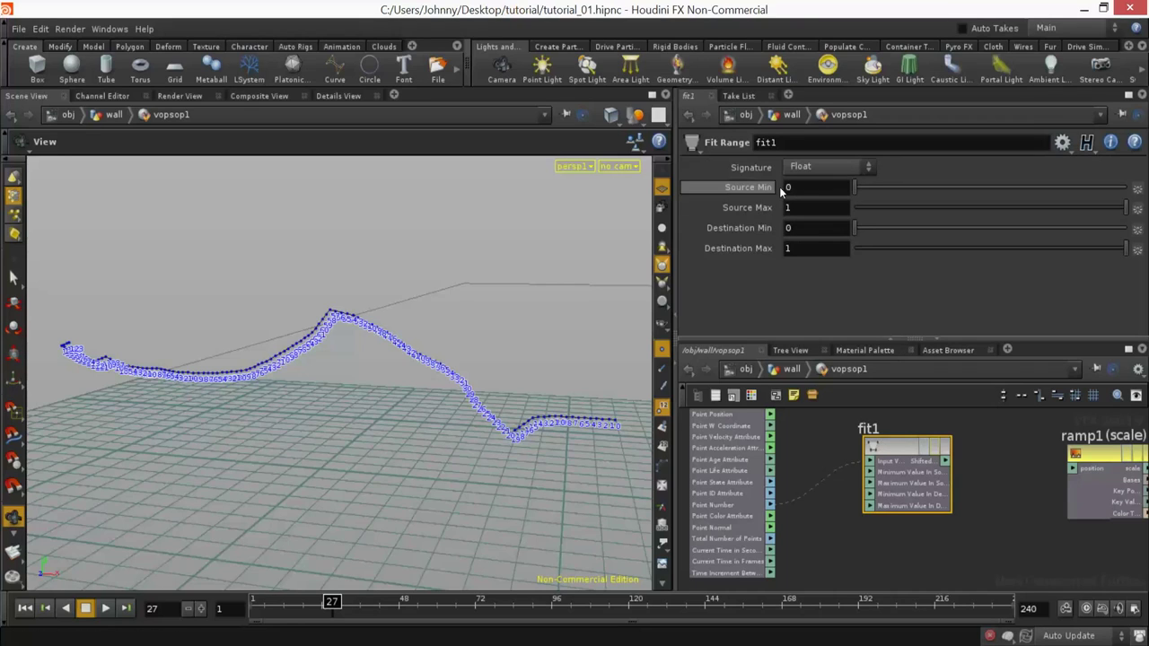
left_click(784, 539)
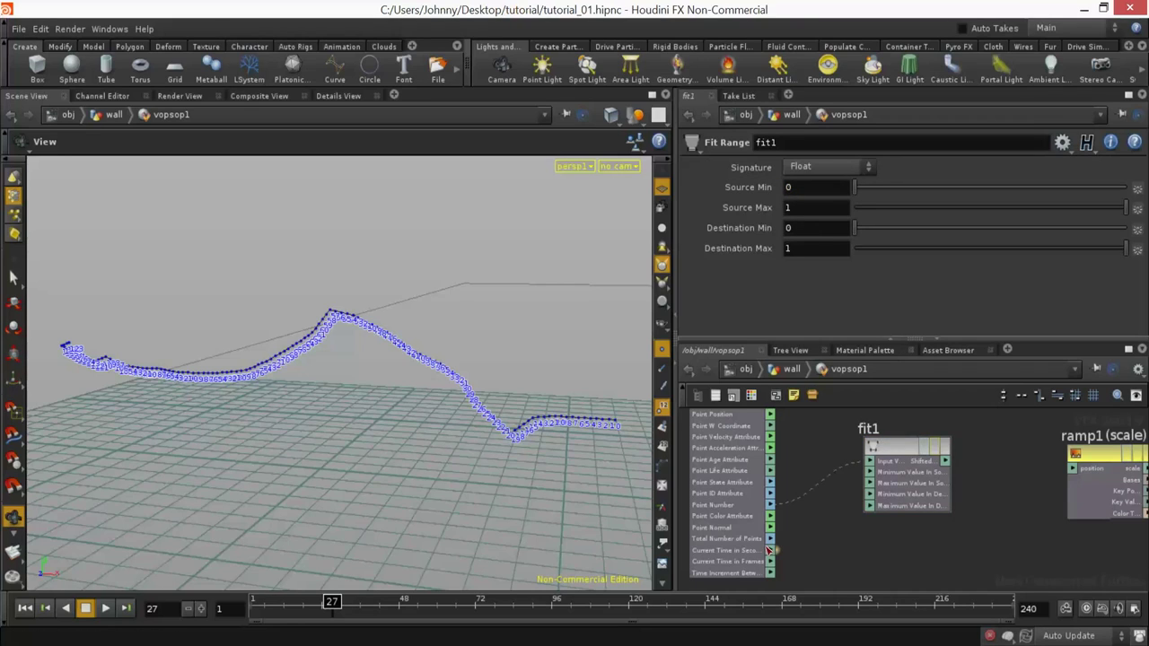
left_click(872, 487)
left_click_drag(908, 451, 964, 458)
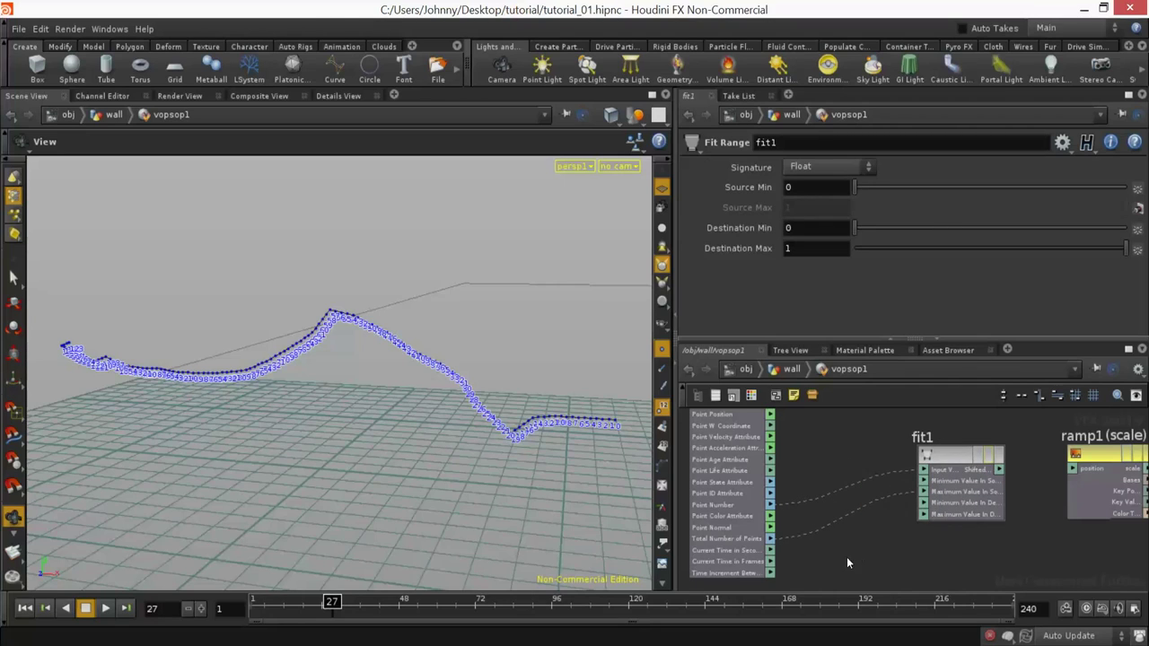
Step: Insert an Integer To Float node on the connection from Point Number to fit1's input value
scroll(836, 555, "up", 1)
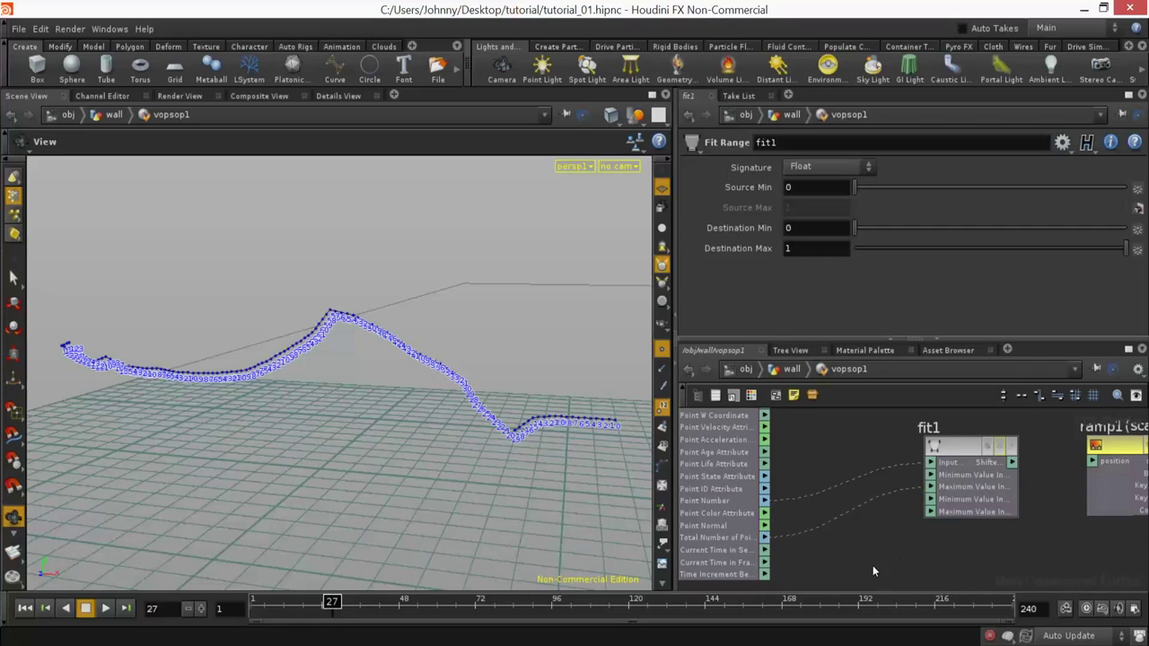
middle_click_drag(872, 570, 851, 537)
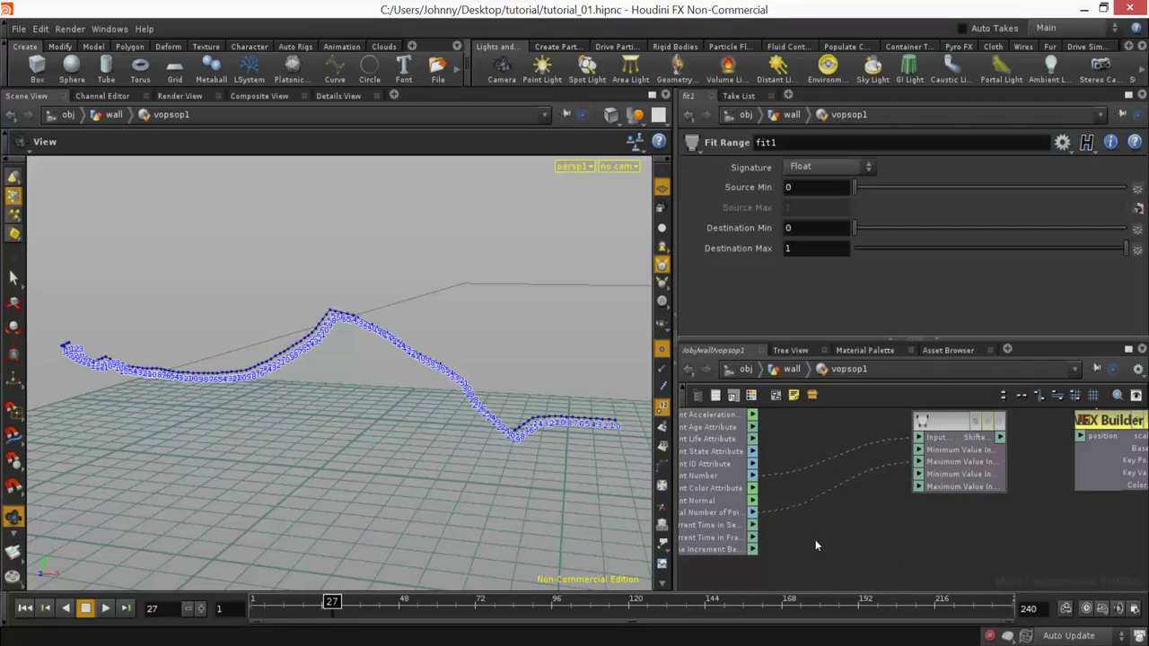
key("Tab")
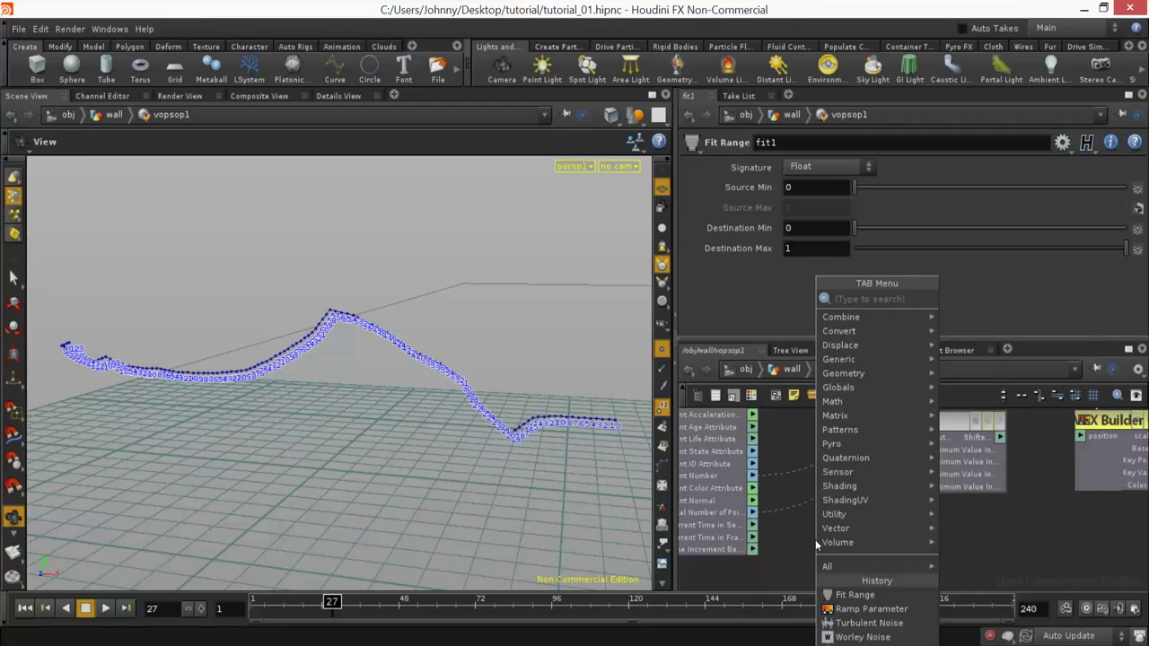
type("int")
left_click(1011, 297)
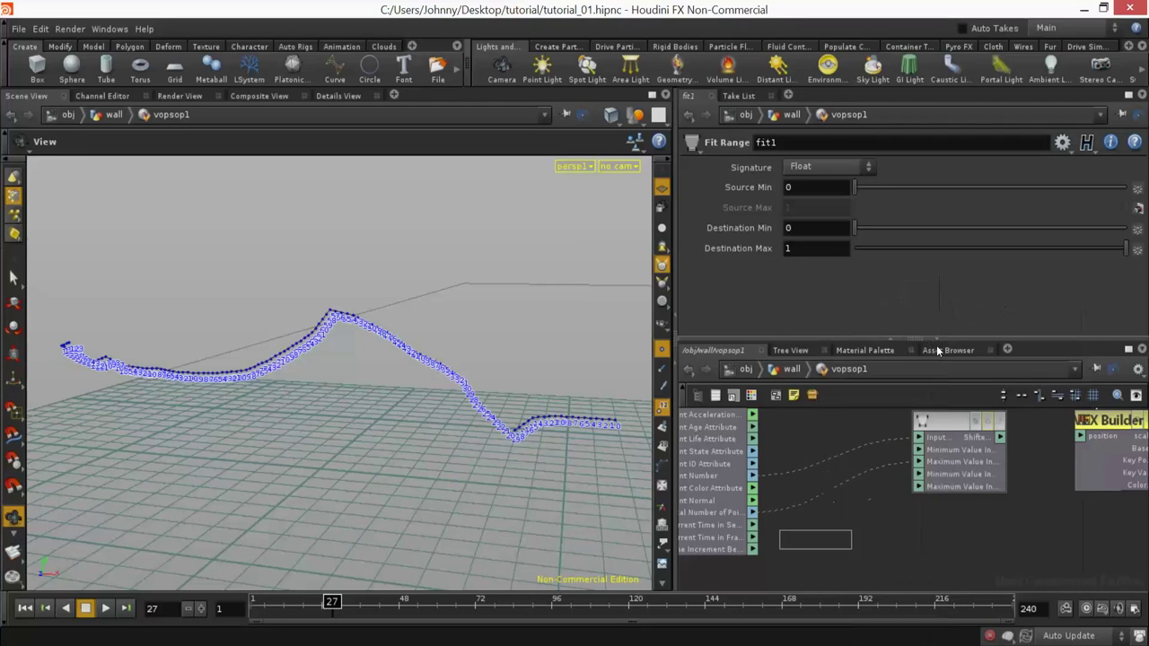
left_click(834, 454)
left_click_drag(830, 432, 838, 440)
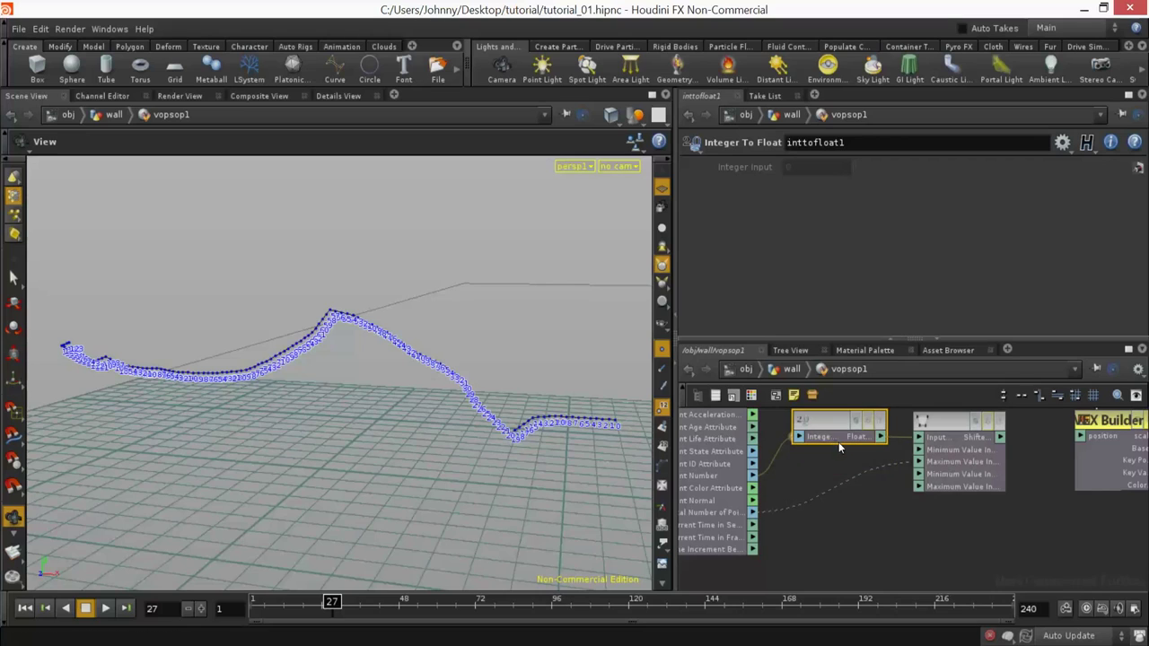
Step: Duplicate the Integer To Float node and insert the copy between Total Number of Points and fit1's source maximum
key("ctrl+c")
key("ctrl+v")
left_click_drag(917, 466, 824, 492)
key("h")
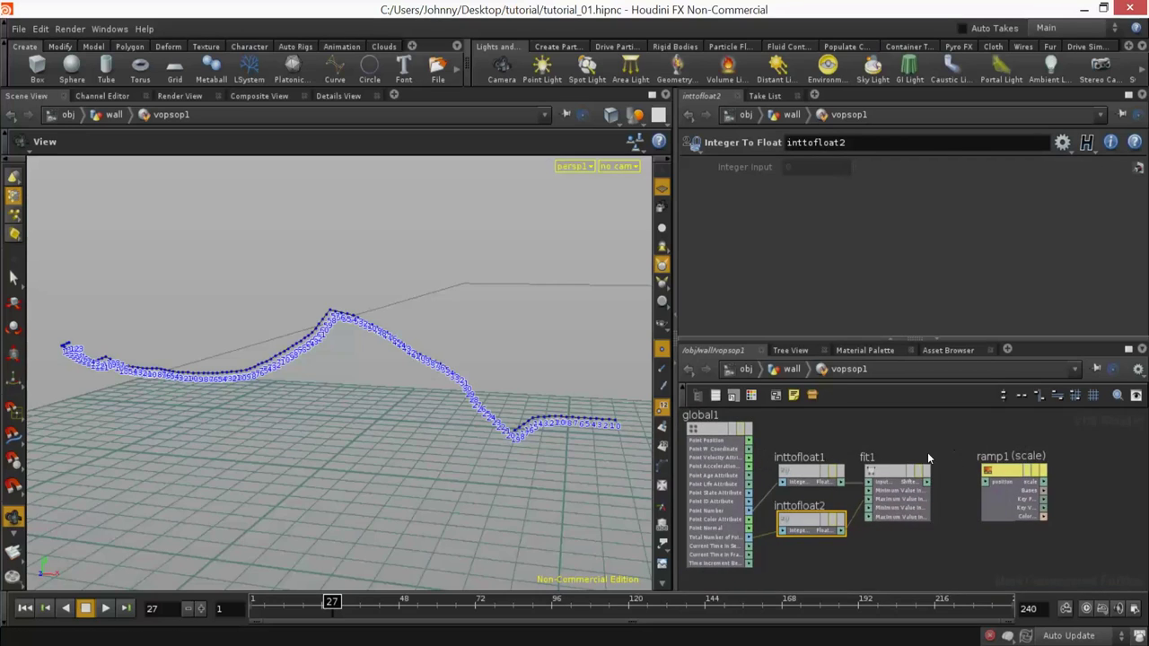
Step: Spread the nodes further apart and connect fit1's shifted value output to the scale ramp's position input
middle_click_drag(927, 453, 896, 466)
left_click_drag(881, 486, 904, 486)
key("h")
left_click_drag(793, 445, 701, 446)
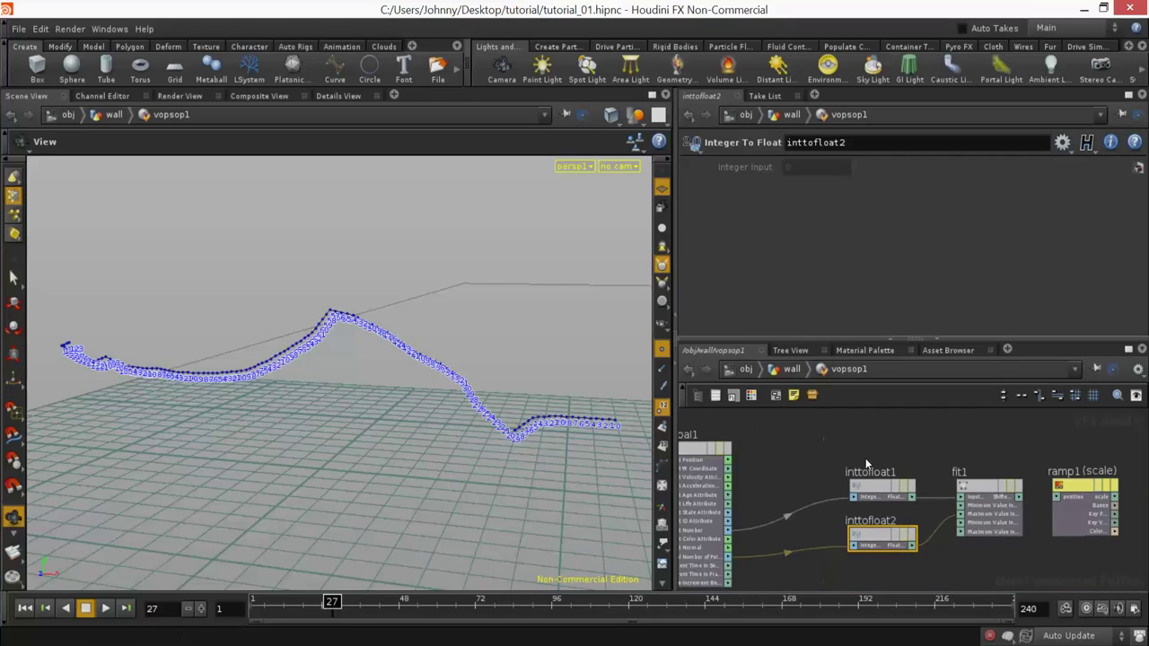
middle_click_drag(1046, 500, 875, 463)
left_click_drag(913, 445, 981, 442)
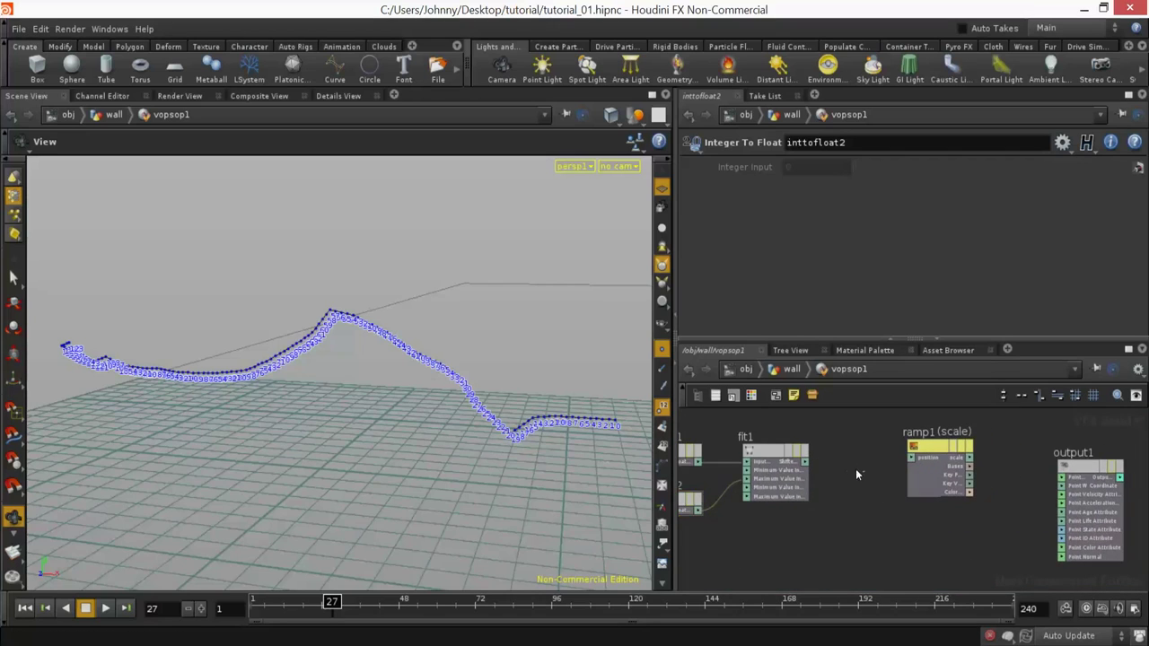
scroll(956, 461, "up", 3)
left_click_drag(781, 459, 951, 458)
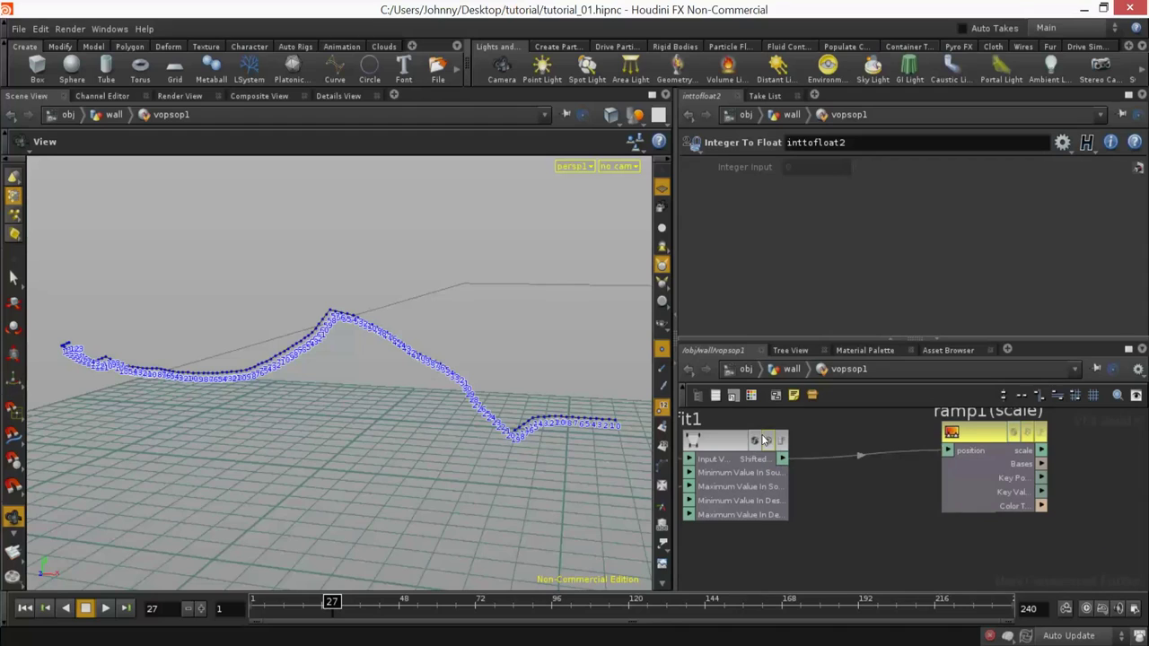
Step: Return to the wall network, display skin1's result and turn off the point numbers
middle_click_drag(822, 466, 900, 504)
left_click(789, 534)
middle_click_drag(775, 490, 826, 491)
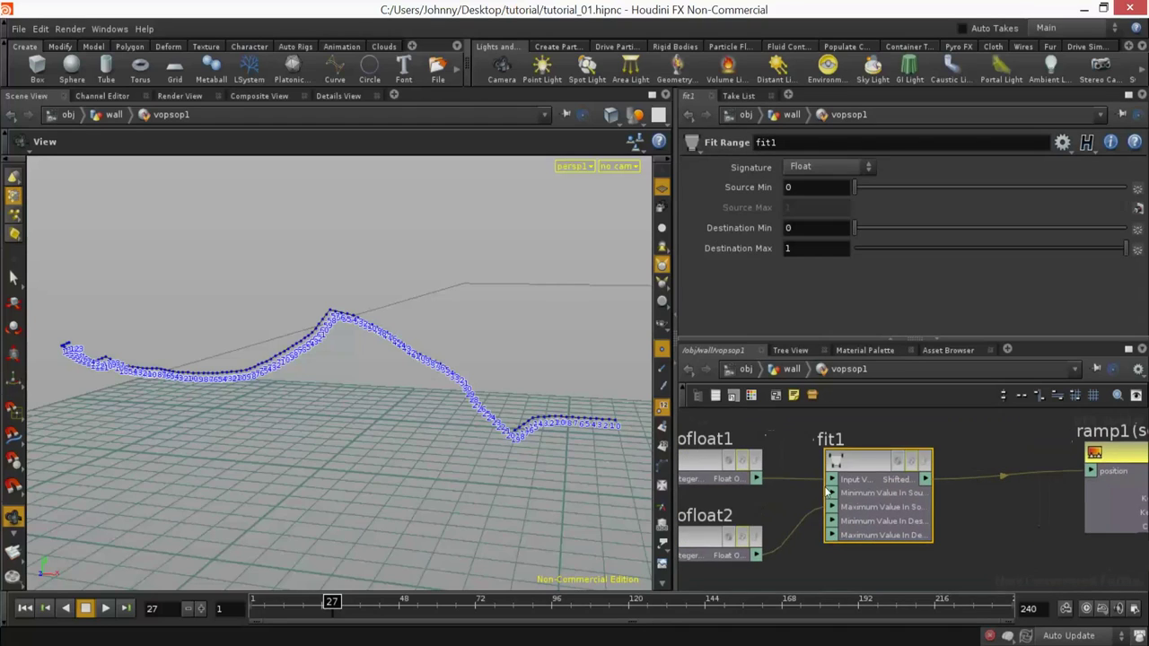
middle_click_drag(946, 534, 761, 445)
middle_click_drag(913, 511, 746, 533)
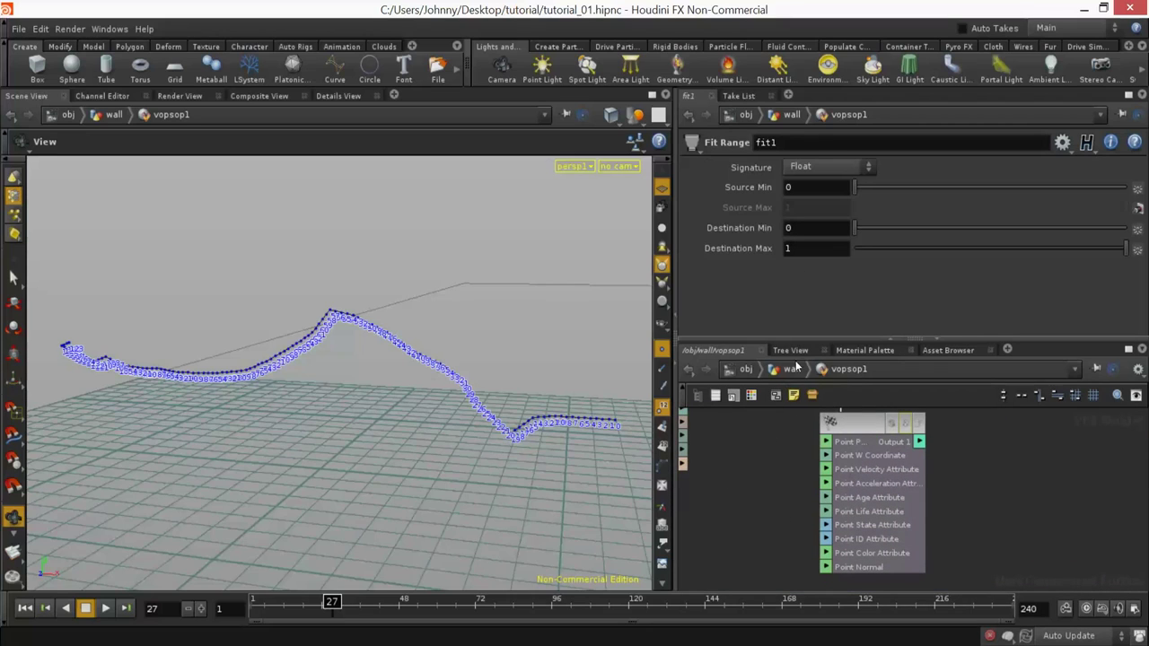
key("u")
middle_click_drag(926, 521, 935, 432)
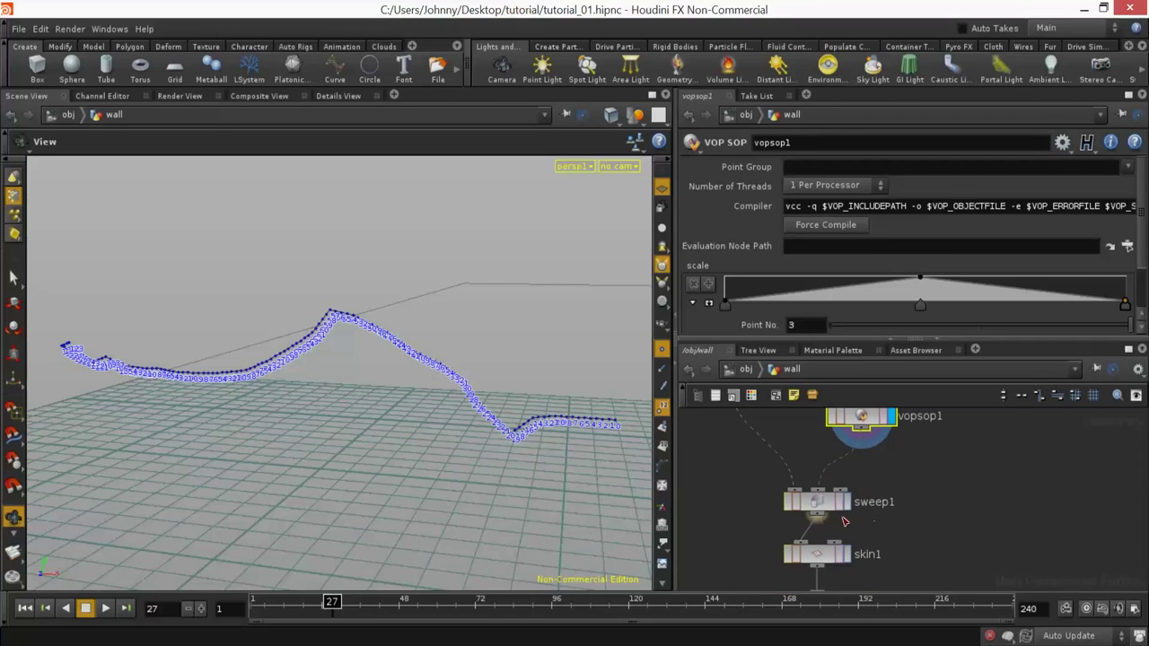
left_click(847, 503)
left_click(846, 557)
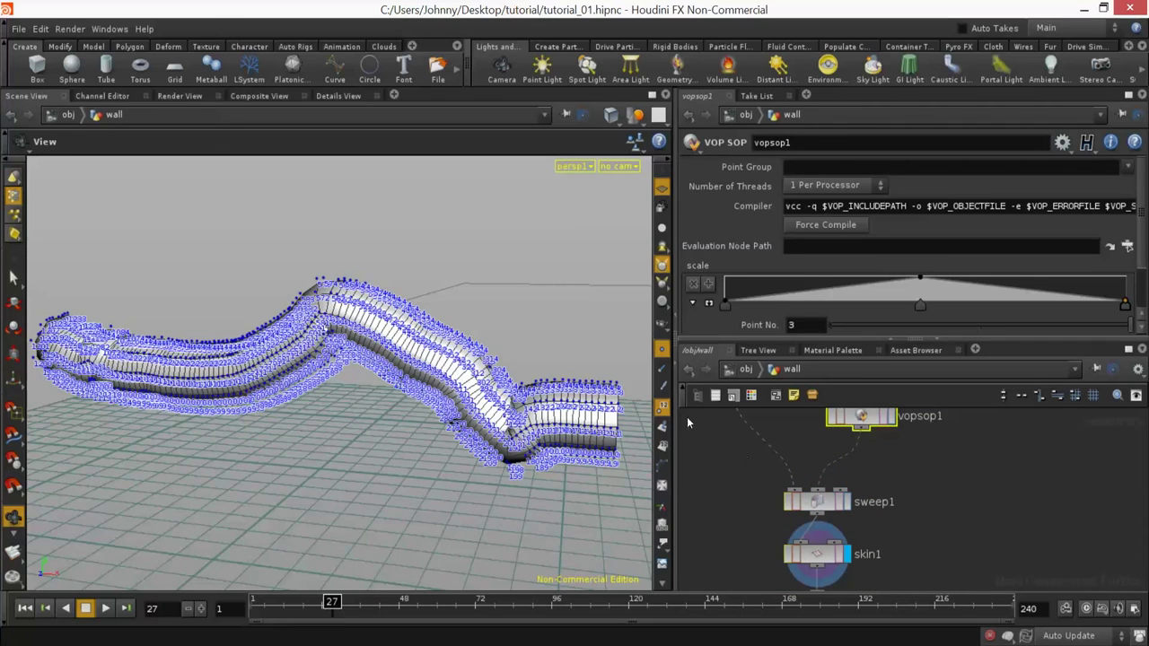
left_click(662, 408)
Step: Show vopsop1's point attributes in the Details View
middle_click_drag(895, 476, 872, 507)
left_click(823, 495)
left_click(862, 445)
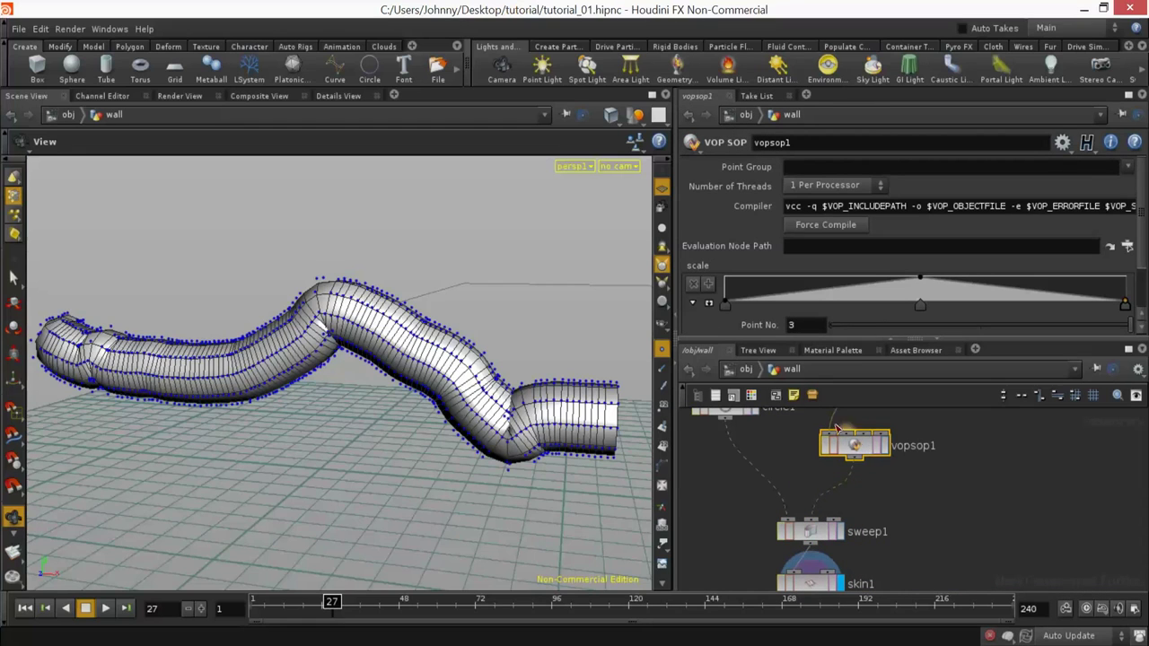
left_click(341, 96)
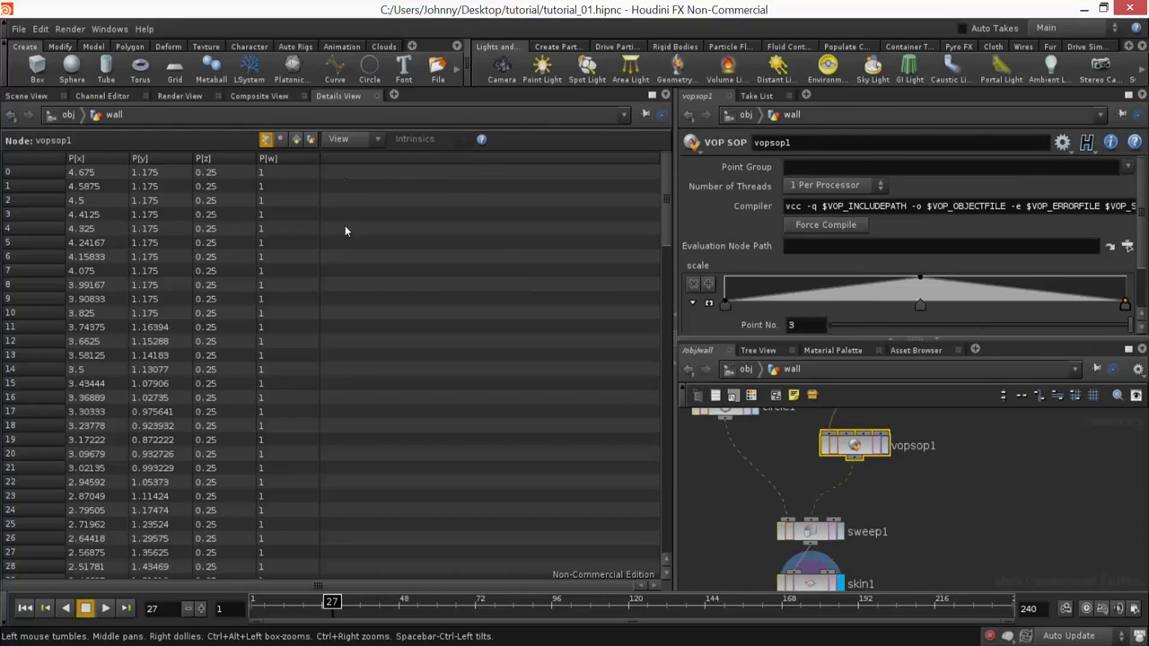
Step: Inside vopsop1's network, move output1 further from the ramp and add an Add Attribute node between them
key("i")
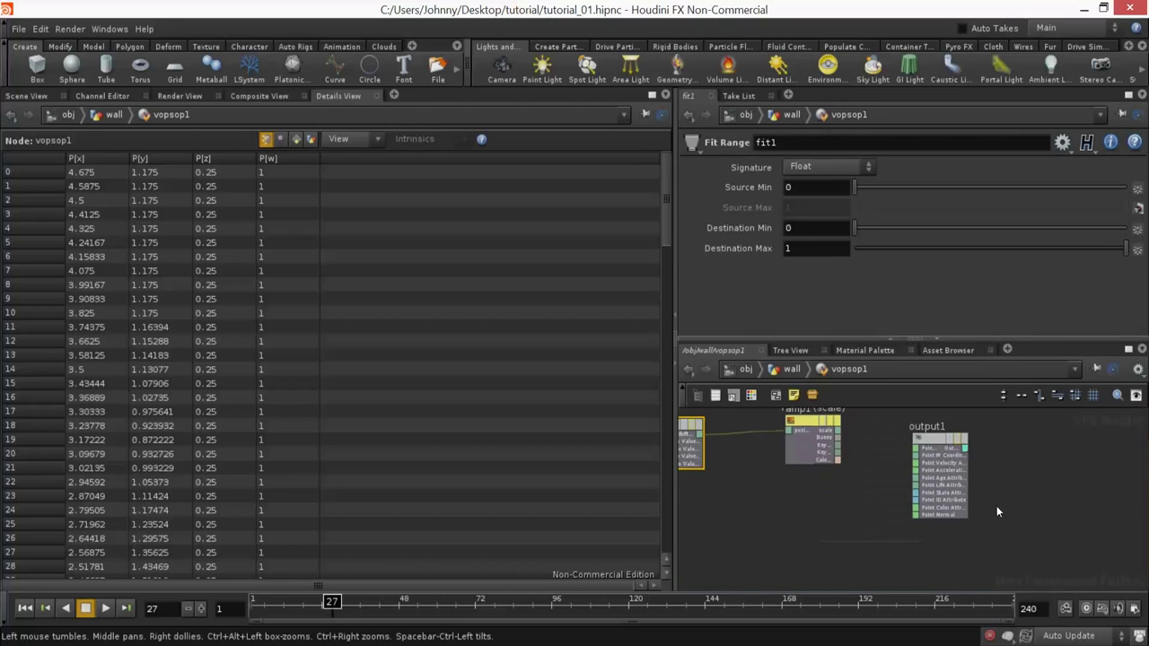
left_click_drag(938, 447, 1056, 458)
key("Tab")
type("Add")
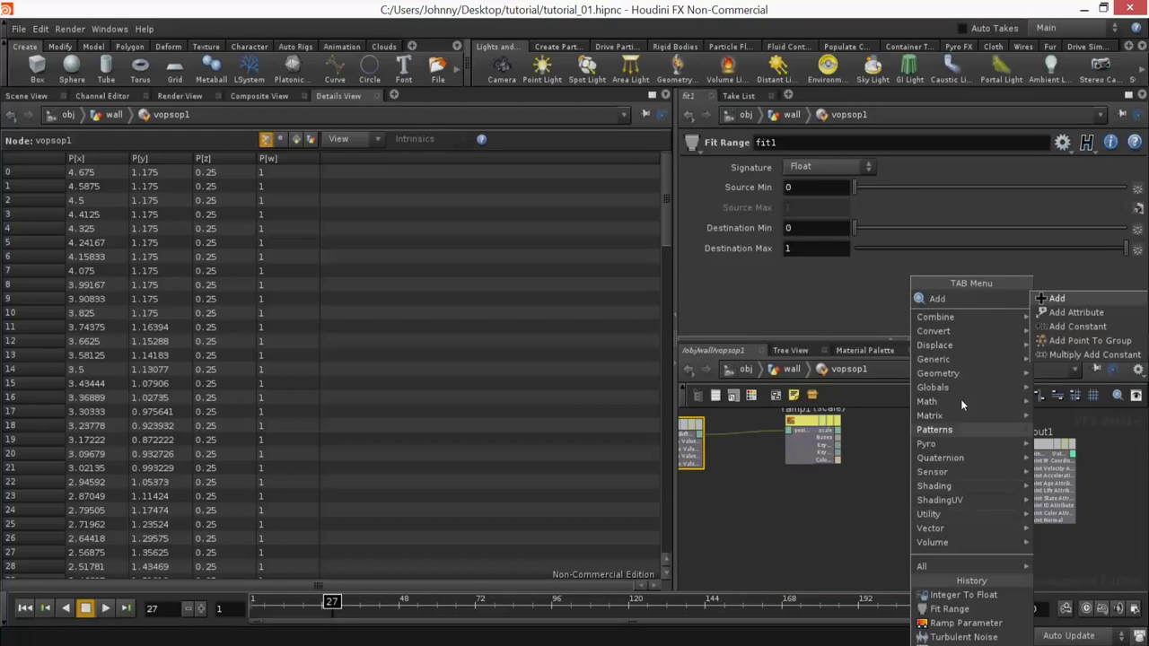
left_click(1061, 312)
left_click(927, 541)
scroll(857, 490, "up", 1)
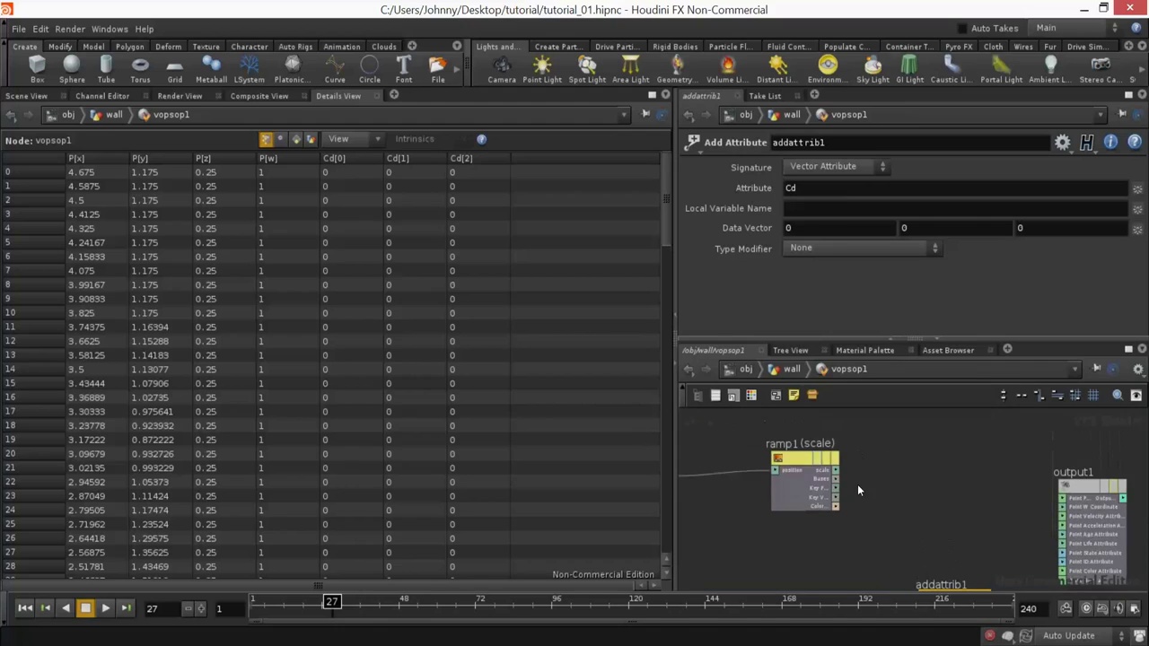
Step: Connect the ramp's scale output to addattrib1's attribute value input and name the attribute scale
mouse_move(835, 470)
left_mouse_down()
mouse_move(849, 460)
mouse_move(900, 553)
left_mouse_up()
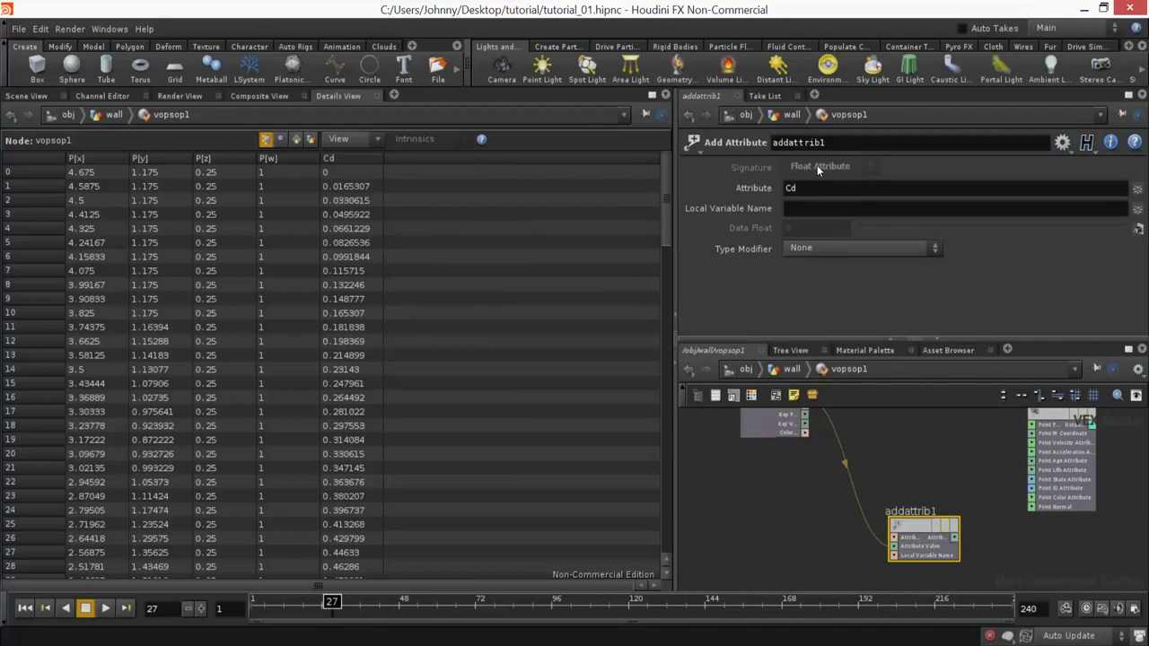
type("scale")
key("Tab")
type("SCALE")
Step: Return to the wall network and check sweep1's point attributes in the Details View against the 3D result
left_click(791, 368)
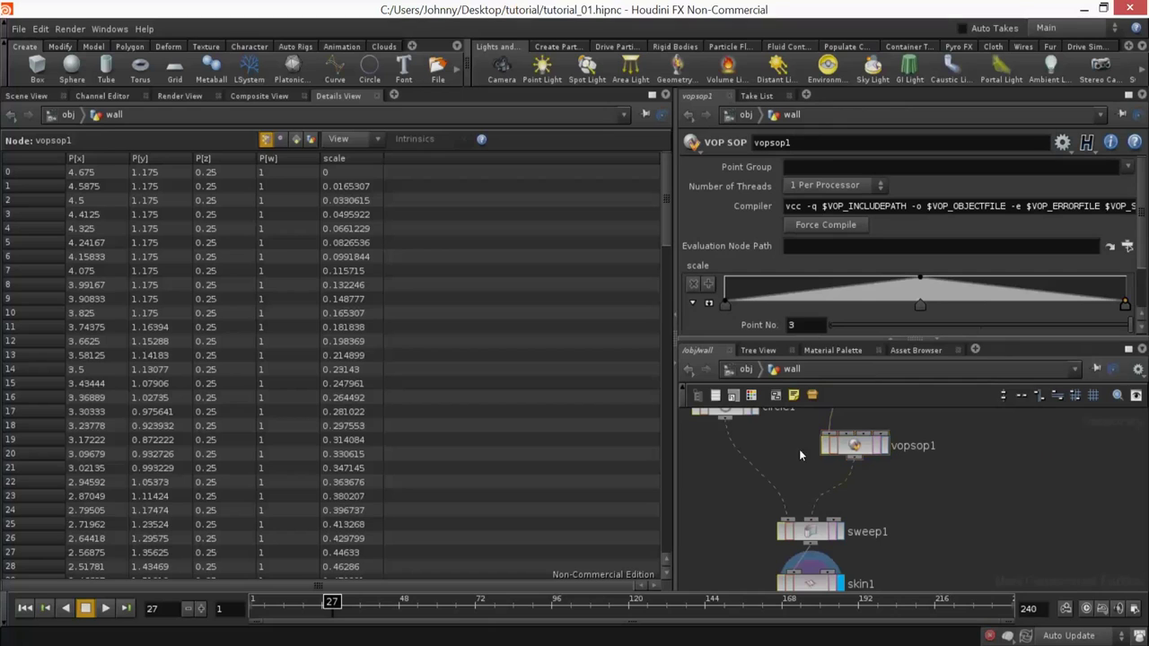
left_click(26, 96)
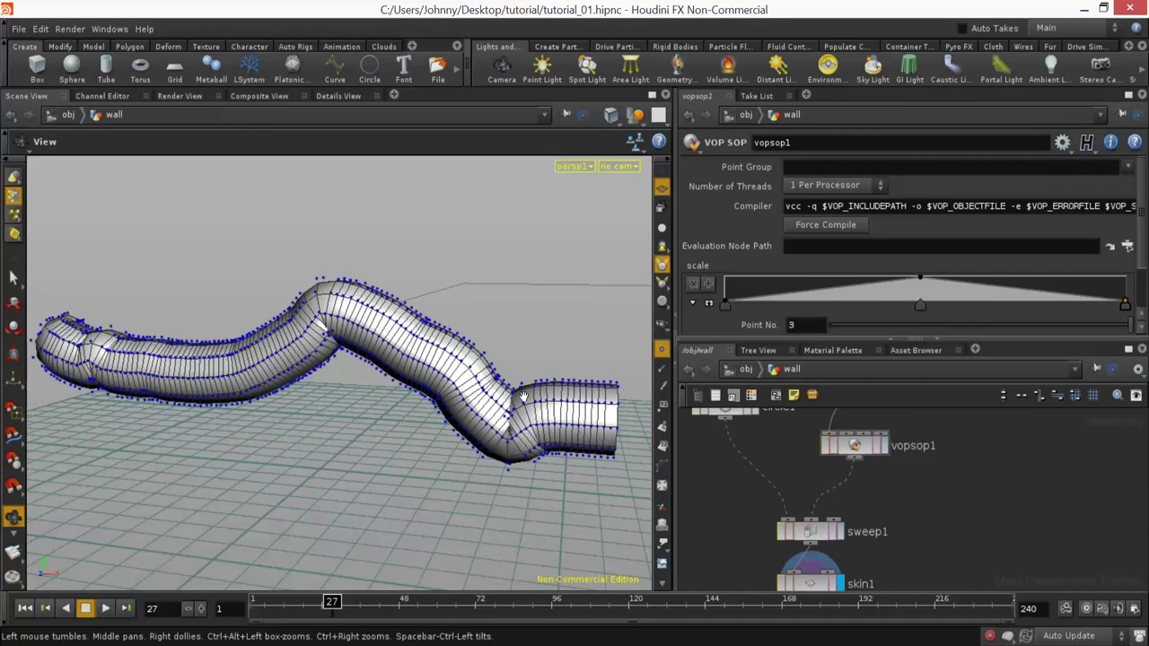
left_click(816, 537)
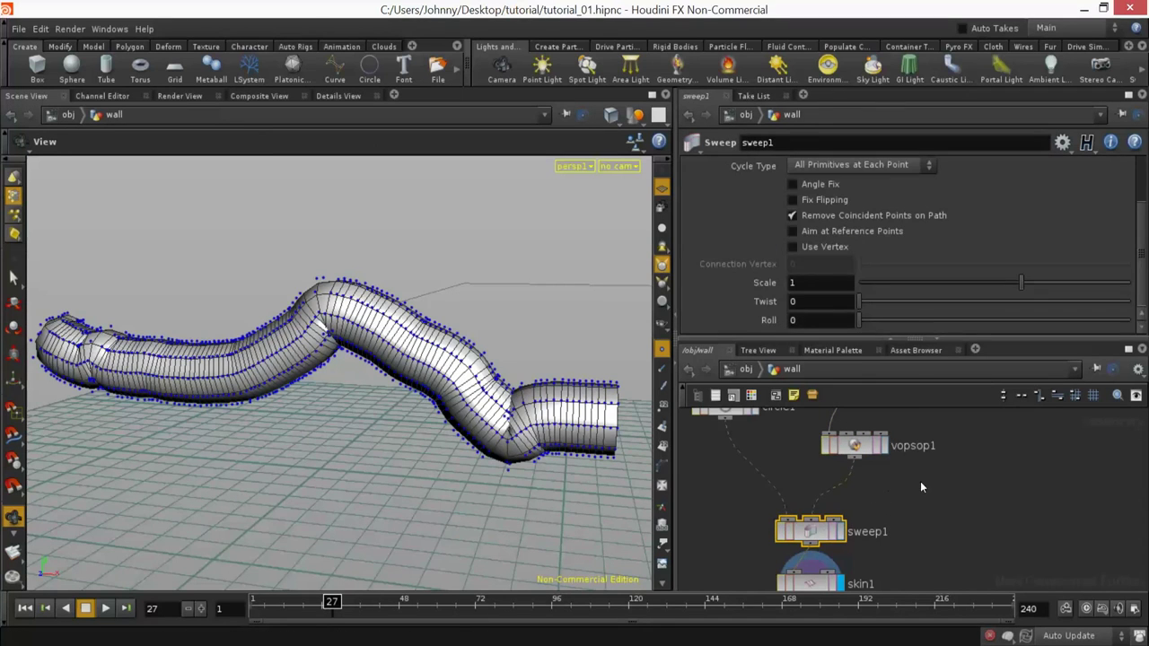
left_click(854, 444)
left_click(829, 532)
left_click(346, 96)
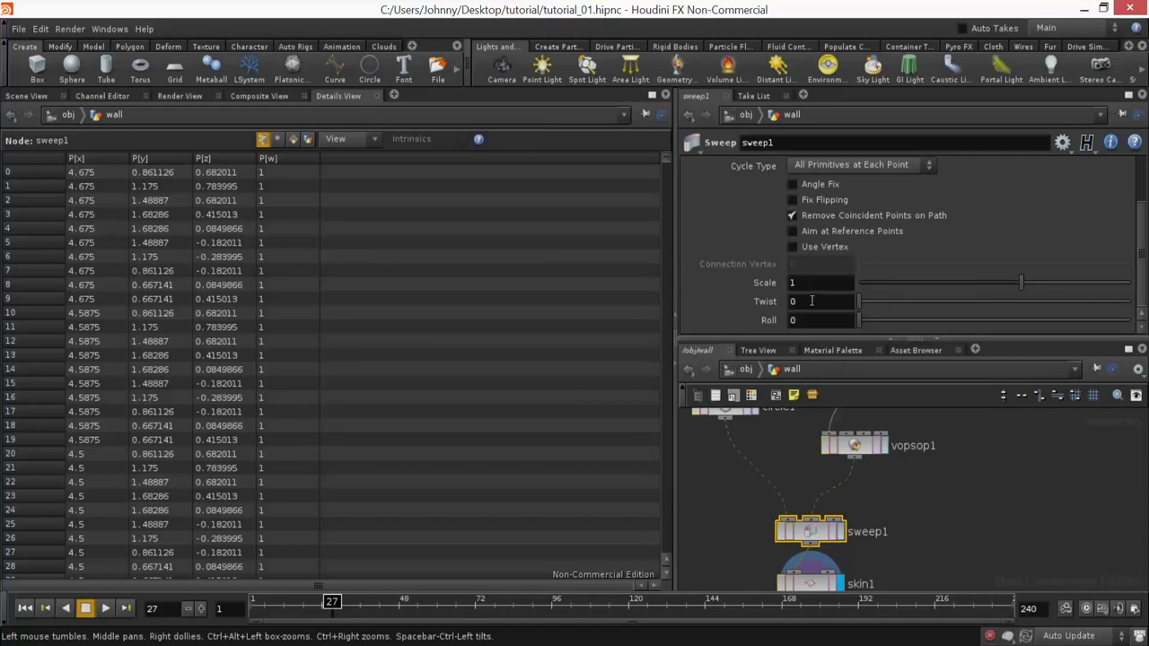
left_click(27, 95)
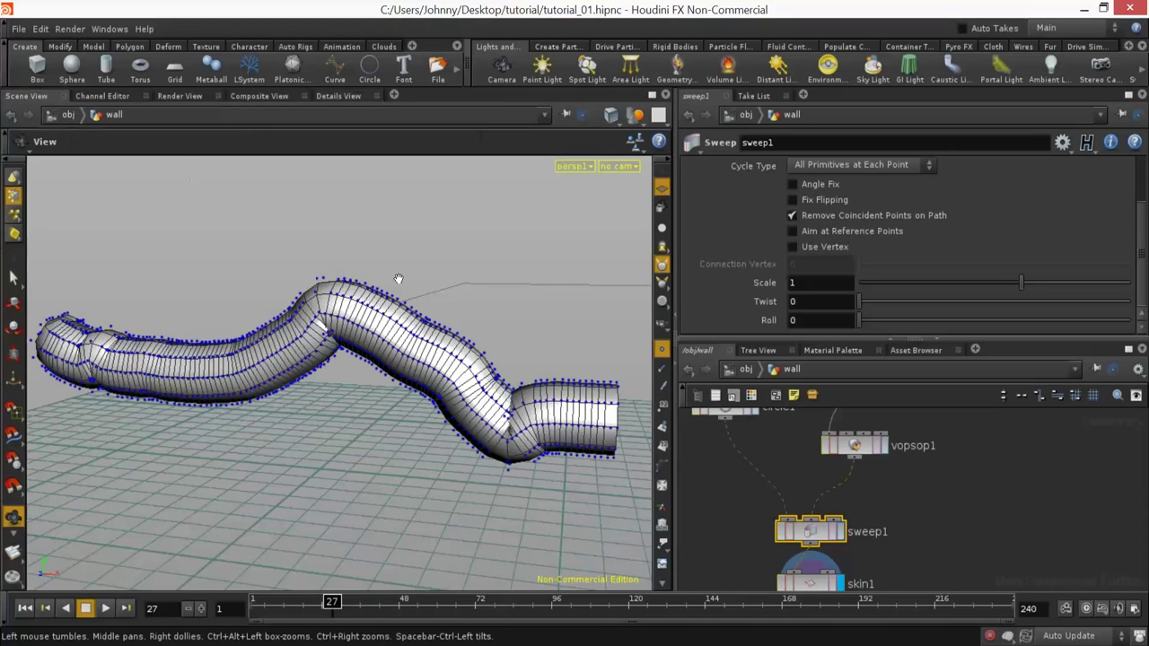
Step: Set sweep1's Scale to the expression point("../vopsop1", $PT, "scale", 0)
left_click(775, 293)
type("point(\"../")
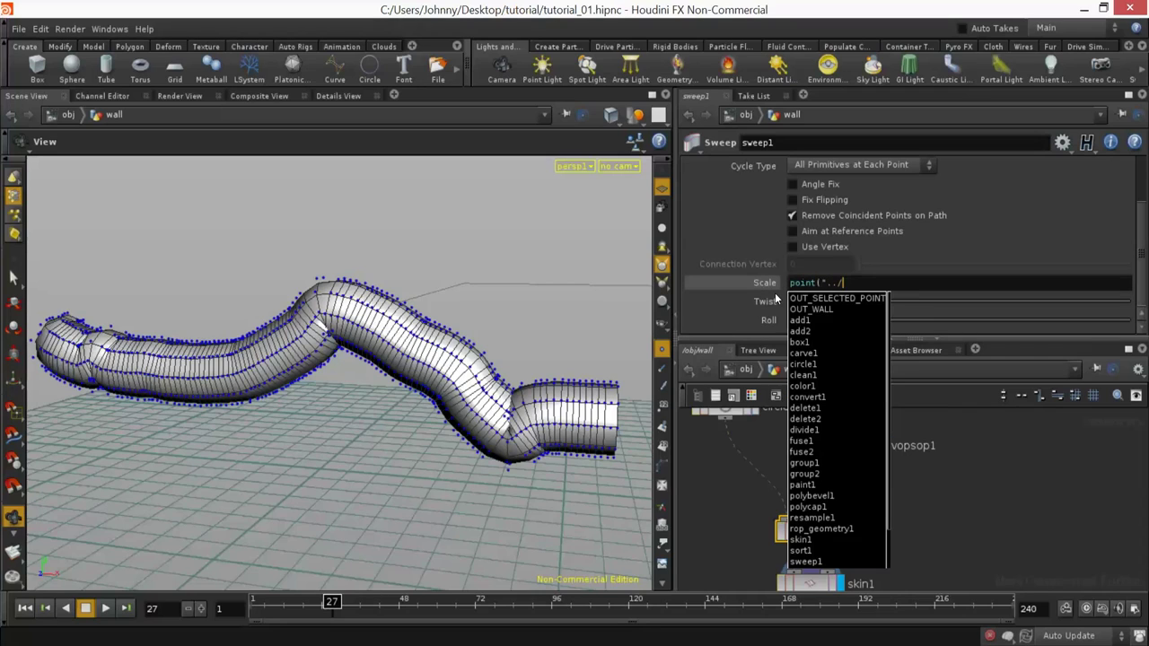
key("Down")
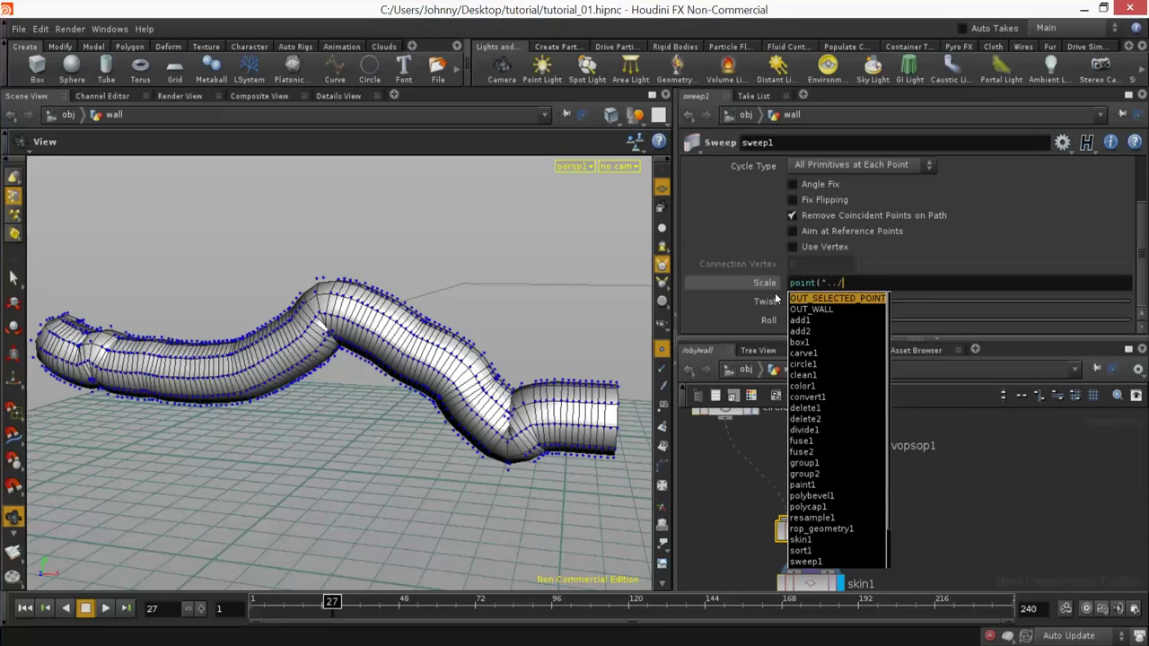
key("Down")
key("Down")
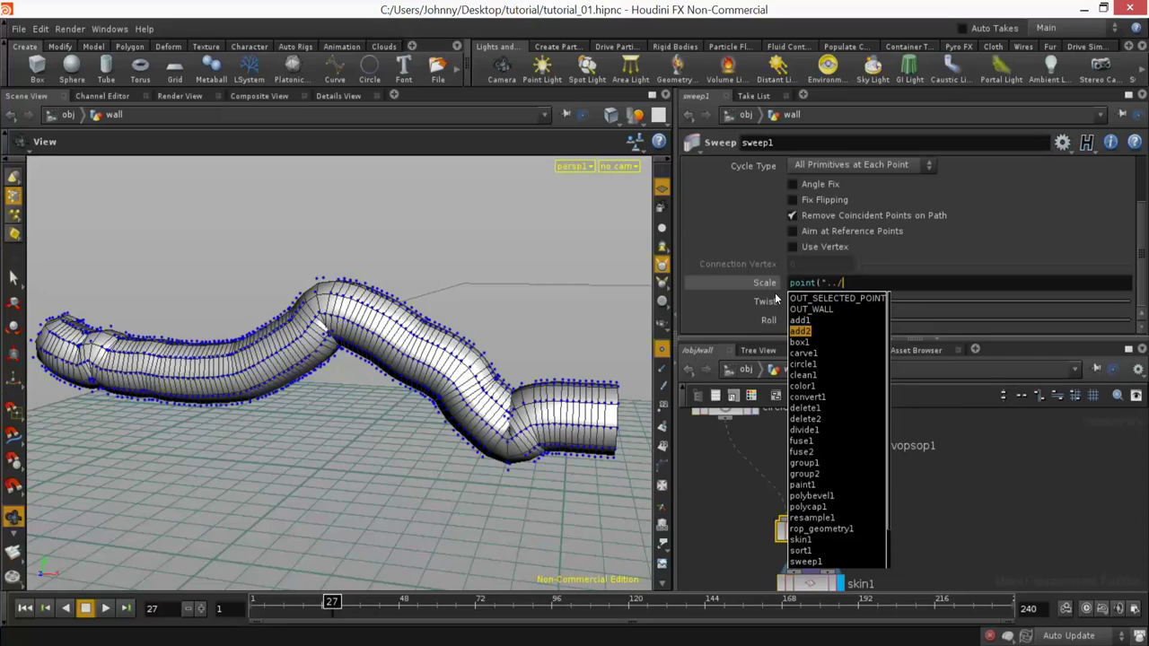
key("BackSpace")
key("BackSpace")
type("./v")
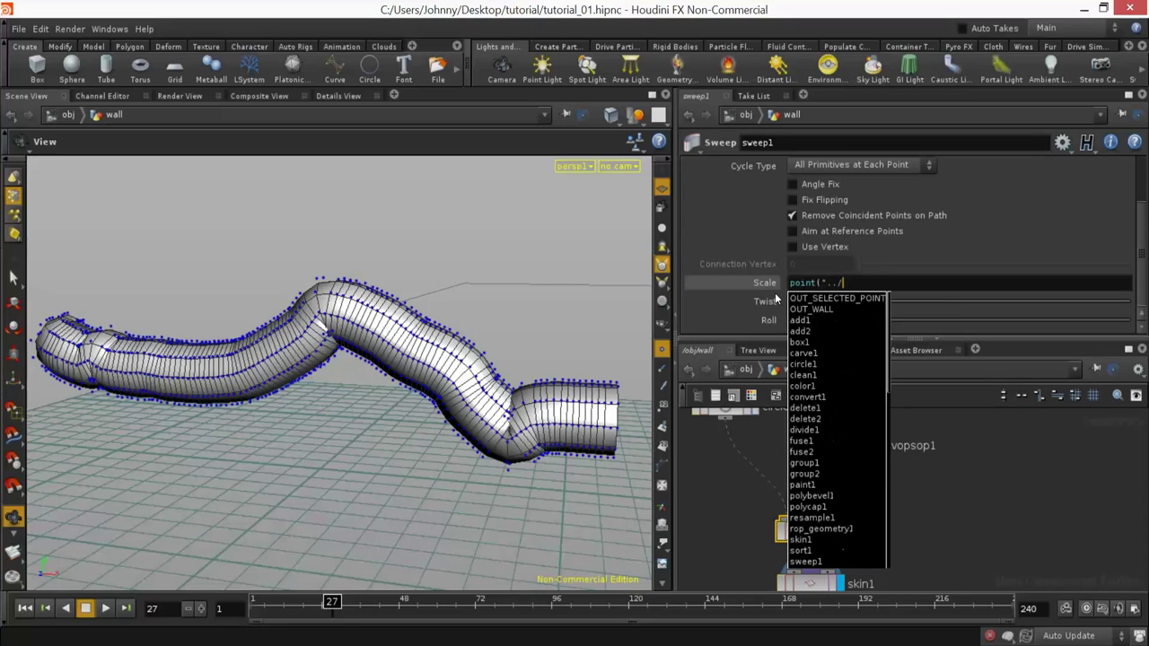
type("4")
key("BackSpace")
key("Down")
key("Down")
key("Return")
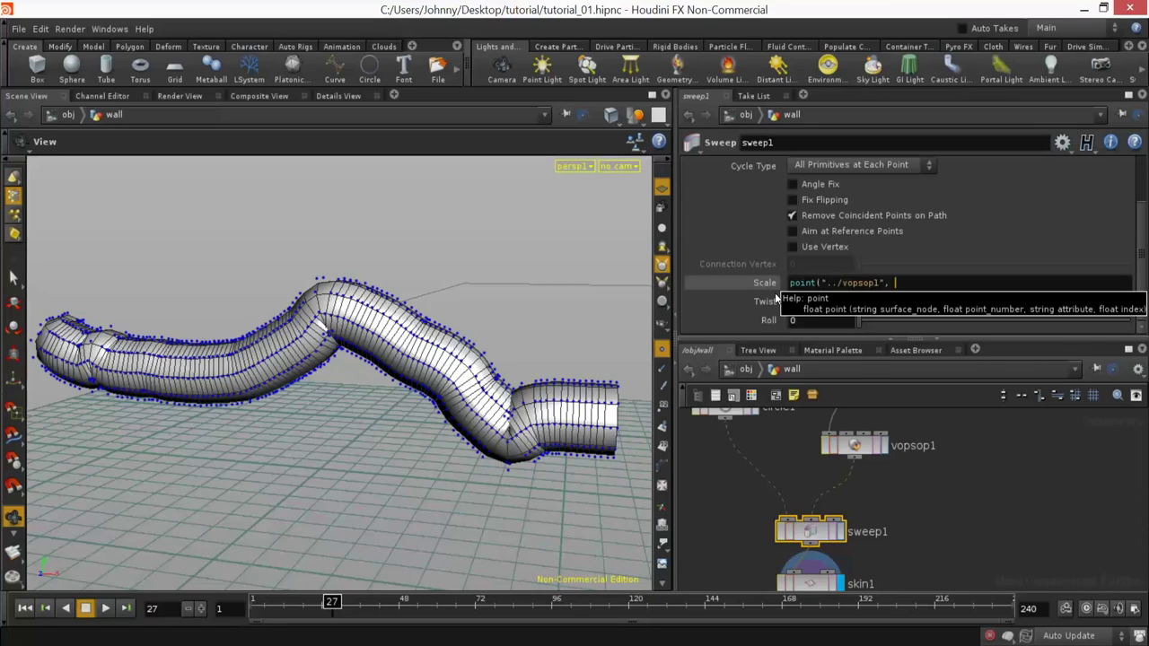
type("$PT, \"scale\", 0")
type(")")
key("Return")
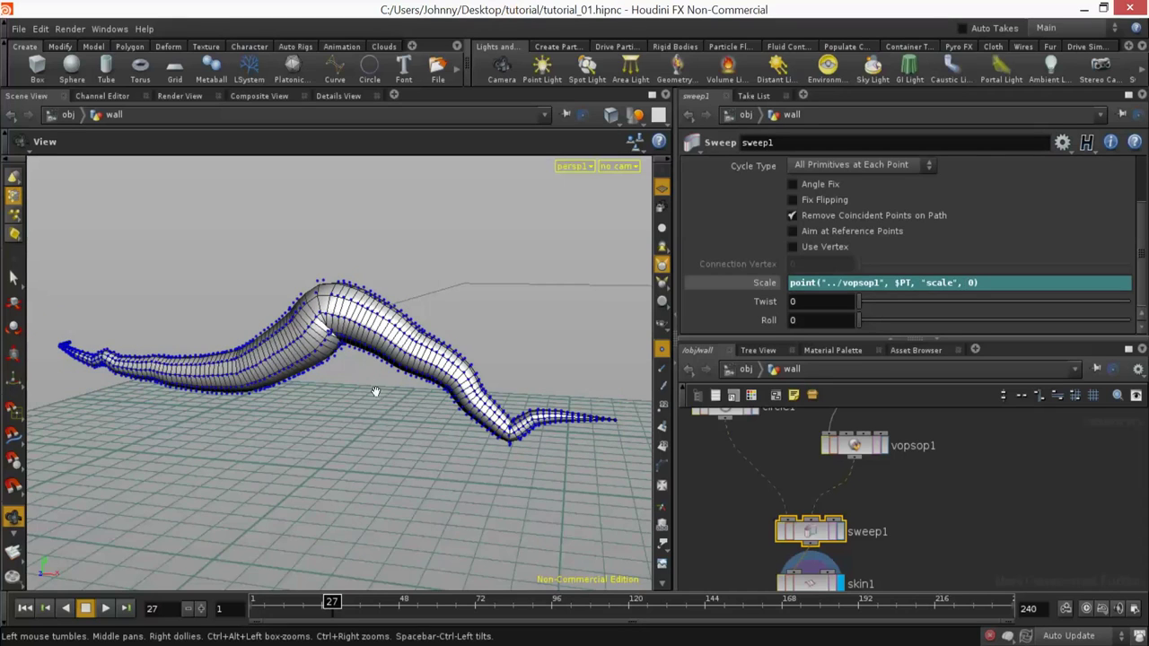
Step: Reshape vopsop1's scale ramp into two lower peaks with a dip at about 0.42, and enlarge the ramp display
left_click(875, 440)
mouse_move(895, 282)
left_mouse_down()
mouse_move(927, 283)
mouse_move(892, 297)
left_mouse_up()
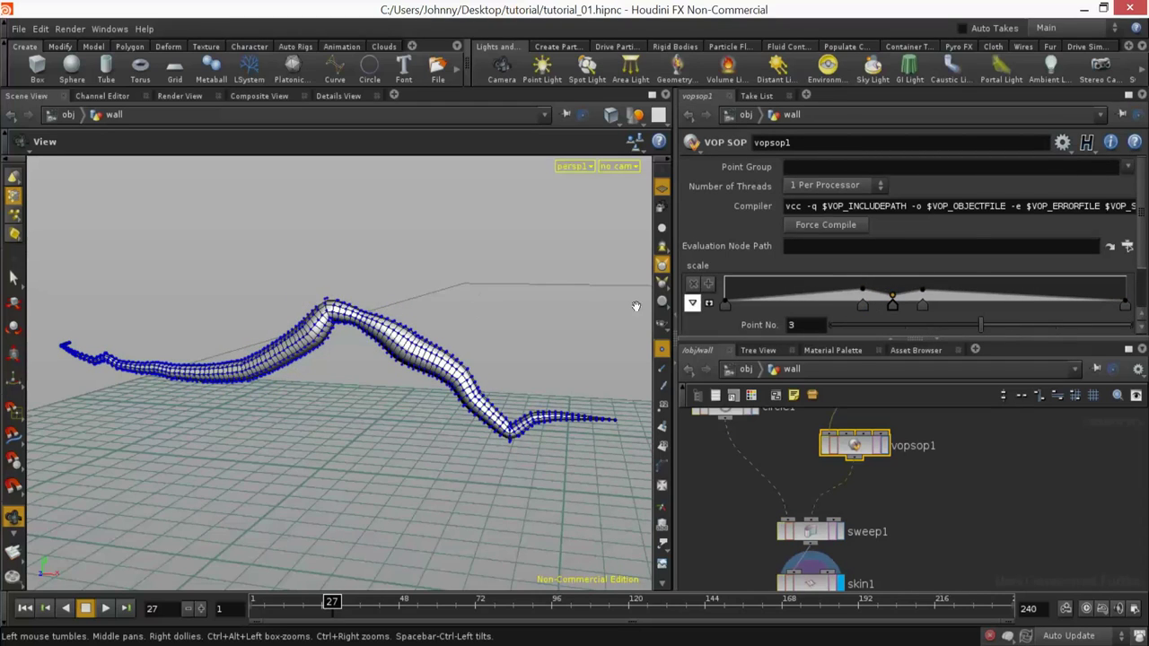
left_click(708, 305)
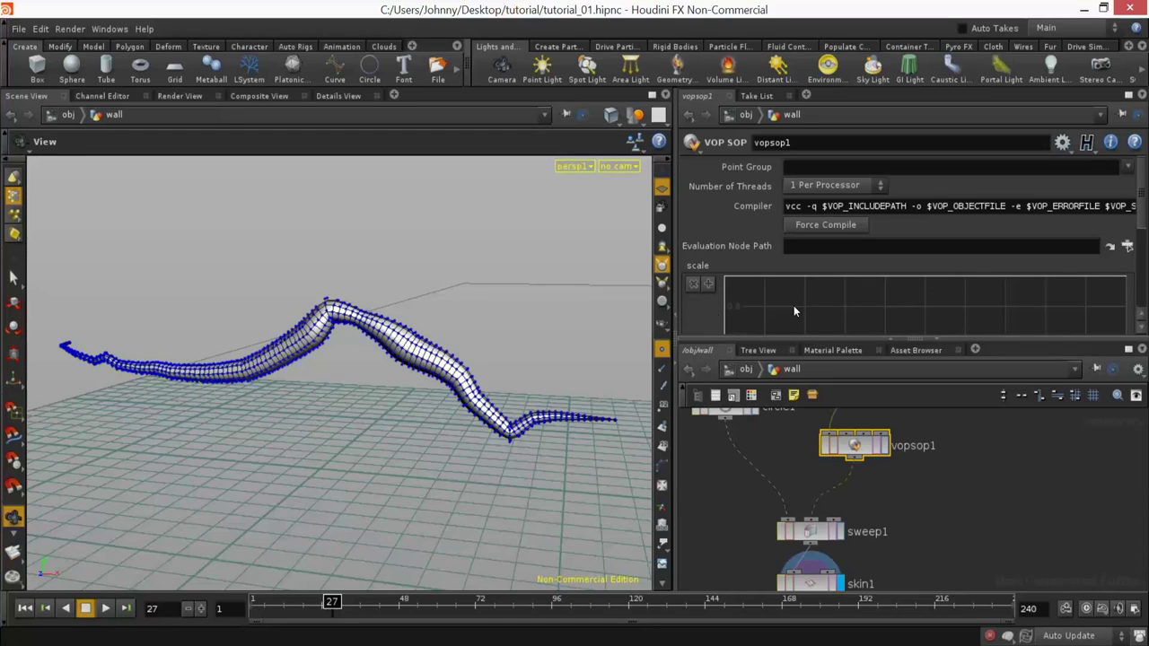
left_click_drag(1135, 222, 1142, 277)
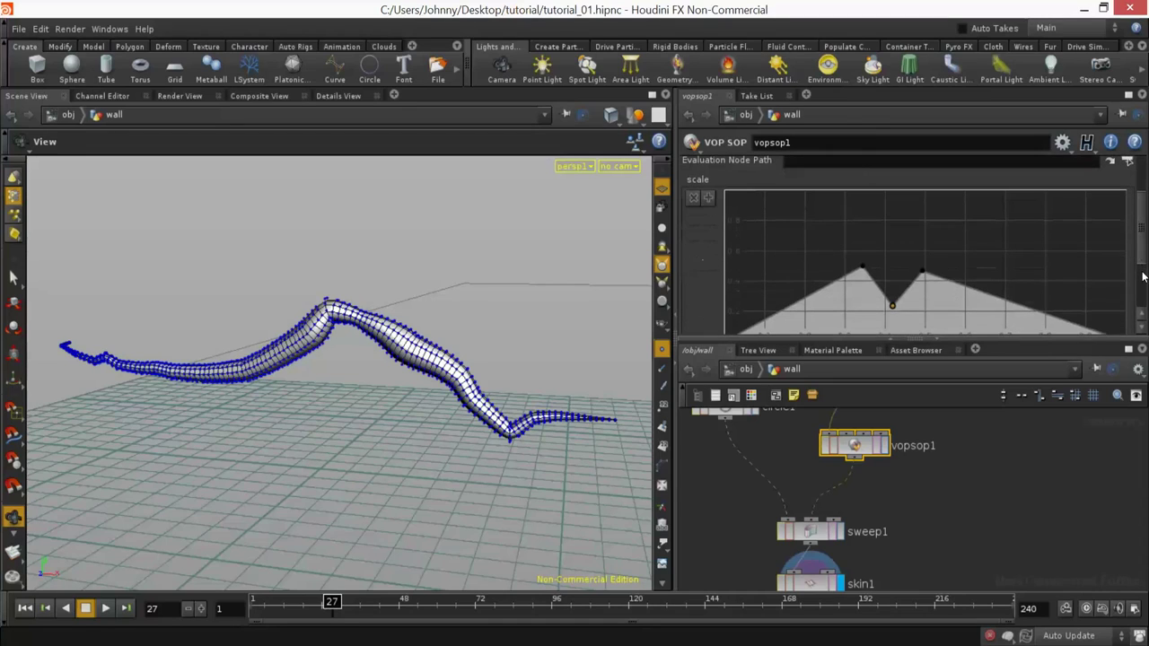
Step: Add ramp points forming a small third peak at about 0.8, and deepen and widen the dip between the first two peaks
left_click(972, 297)
scroll(990, 252, "down", 2)
left_click_drag(973, 230, 956, 254)
left_click_drag(1014, 259, 1044, 239)
left_click_drag(1070, 254, 1045, 258)
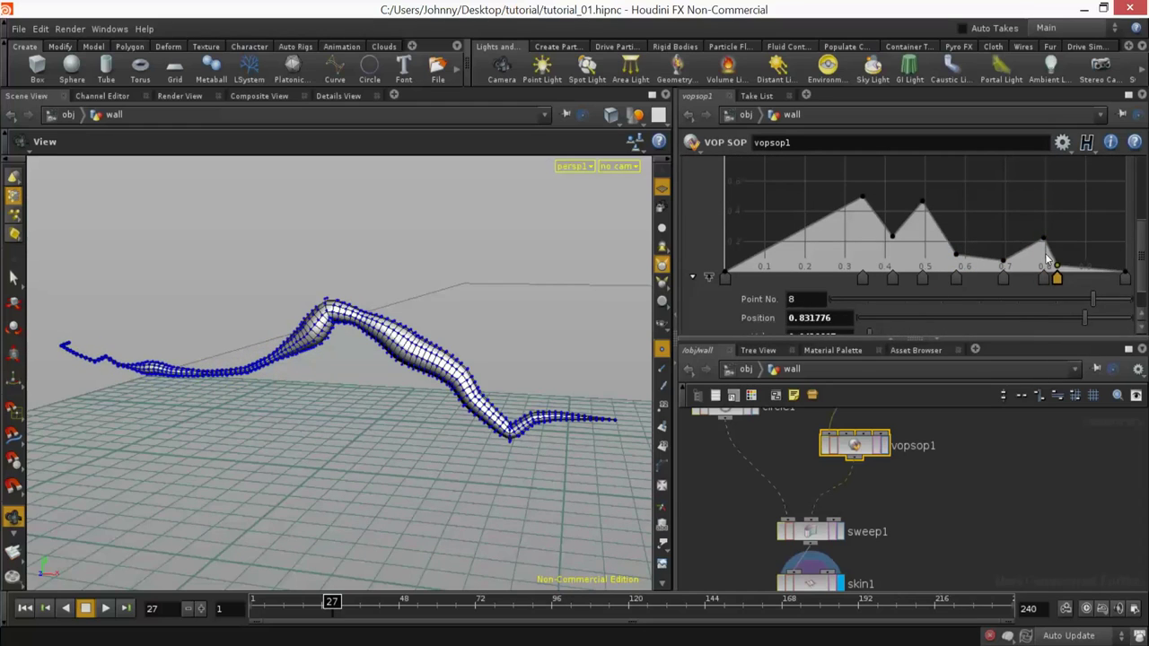
left_click_drag(892, 237, 891, 257)
mouse_move(908, 242)
left_mouse_down()
mouse_move(910, 206)
mouse_move(903, 255)
left_mouse_up()
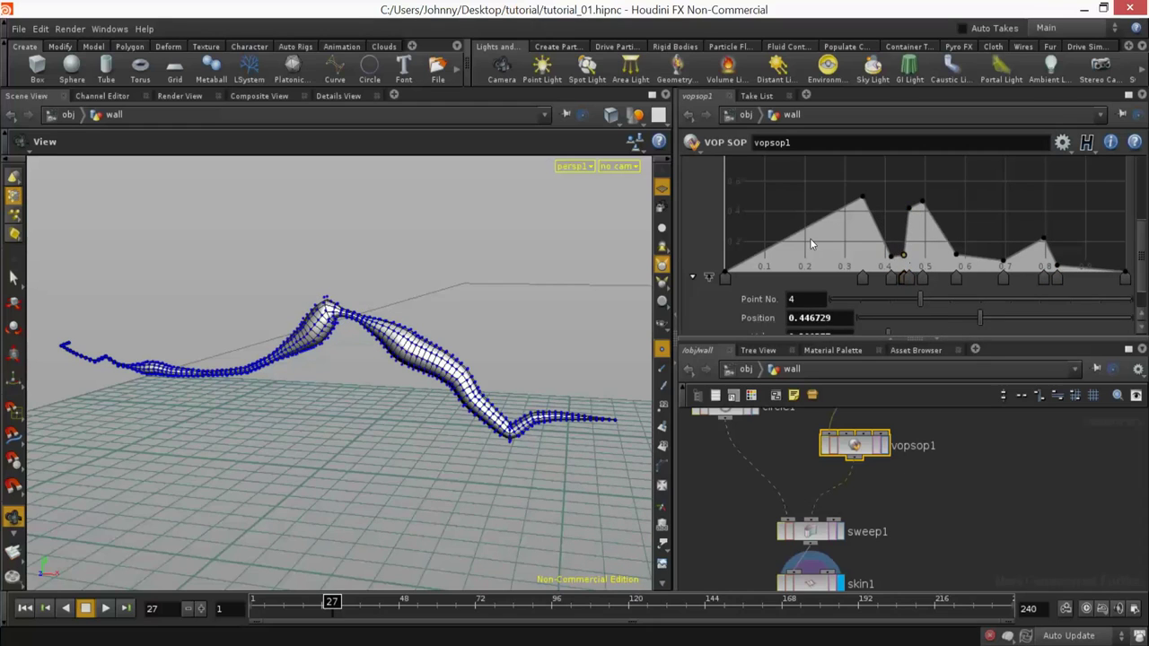
Step: Display polycap1's result and play the tube's growth from the first frame
left_click_drag(404, 320, 410, 319)
key("ctrl+Up")
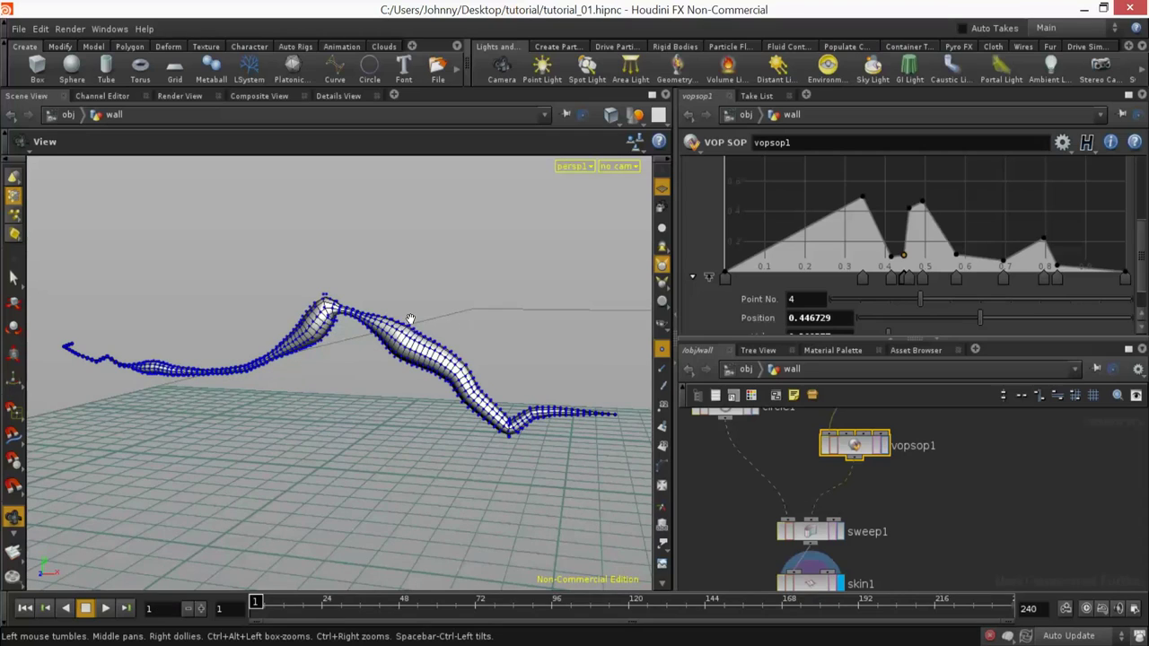
middle_click_drag(941, 574, 899, 474)
scroll(939, 499, "down", 3)
scroll(901, 482, "up", 2)
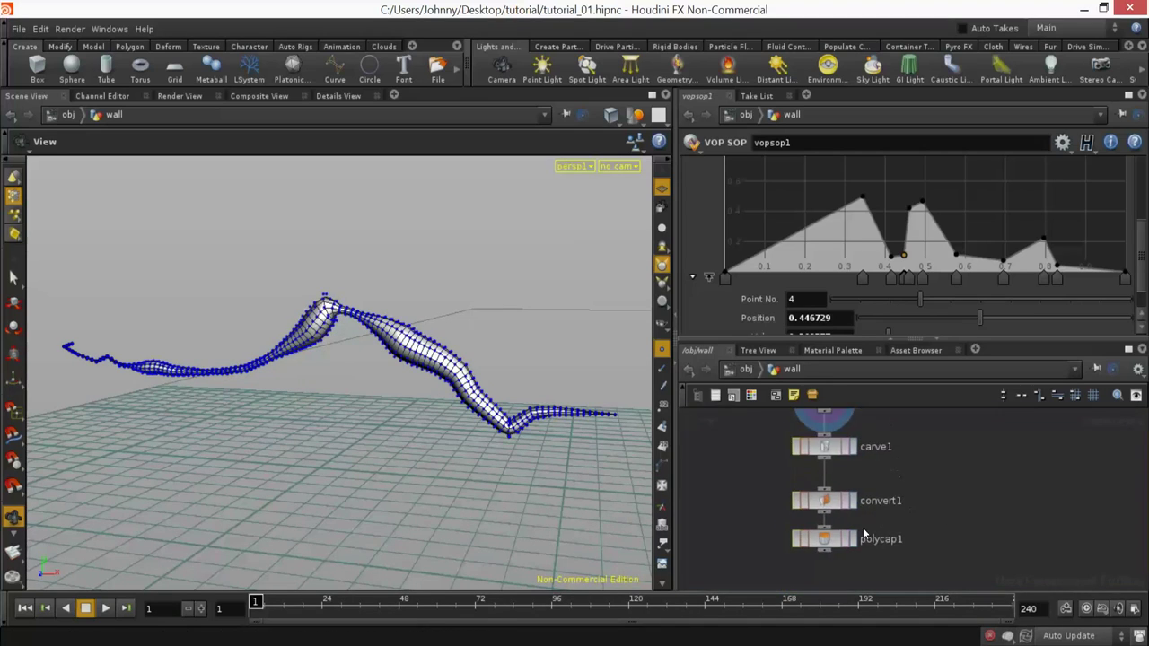
left_click(854, 539)
key("Up")
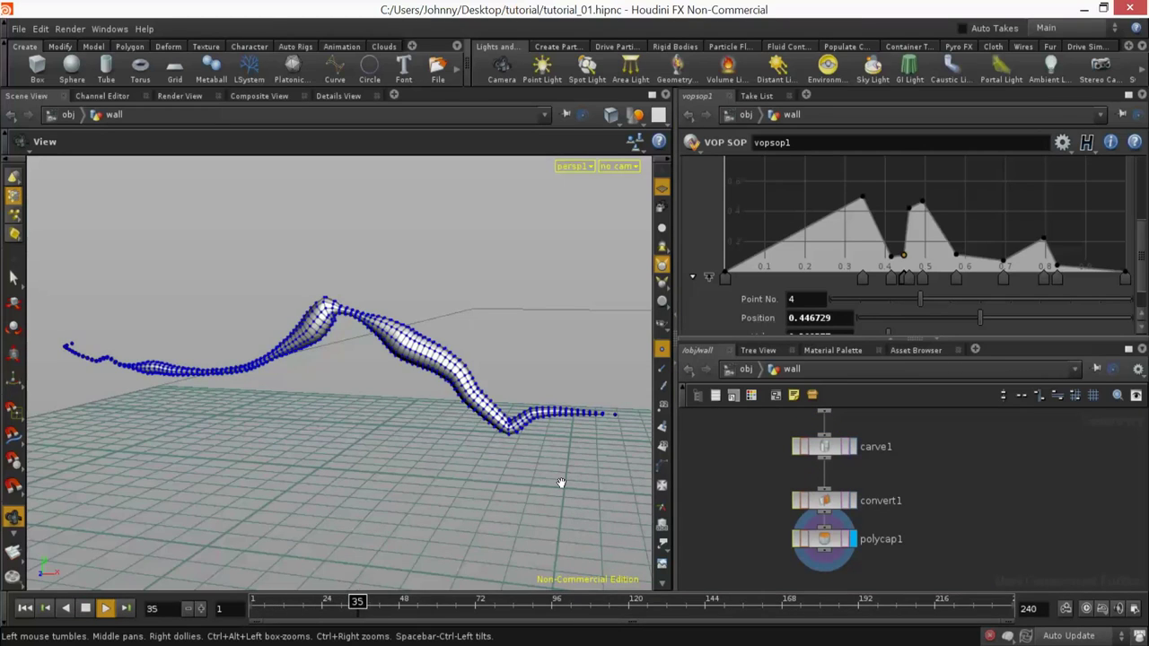
key("ctrl+Up")
key("Up")
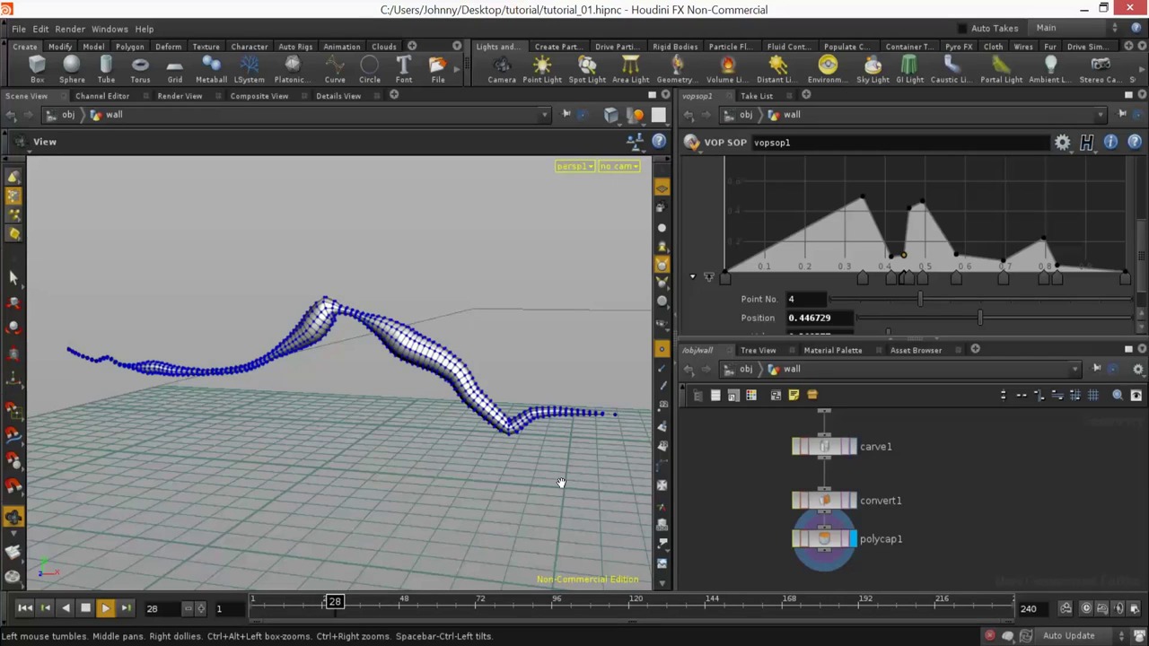
key("Up")
Step: Give the end of the scale ramp a little thickness and add a low peak at about position 0.96
left_click_drag(400, 361, 521, 383)
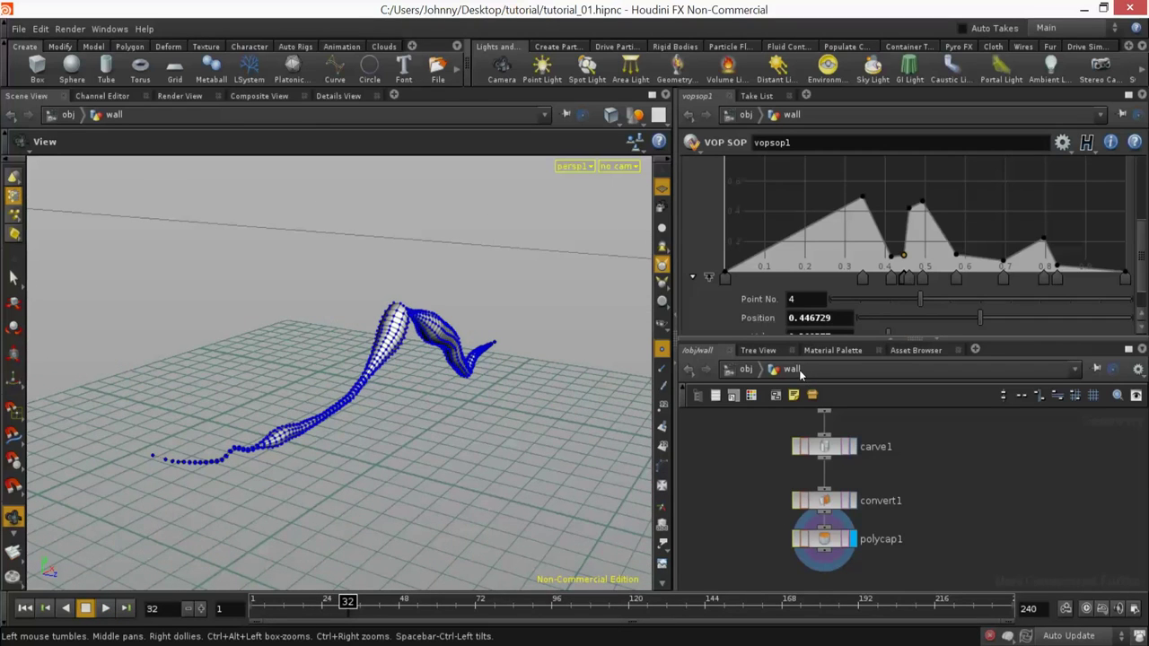
left_click_drag(1127, 273, 1134, 268)
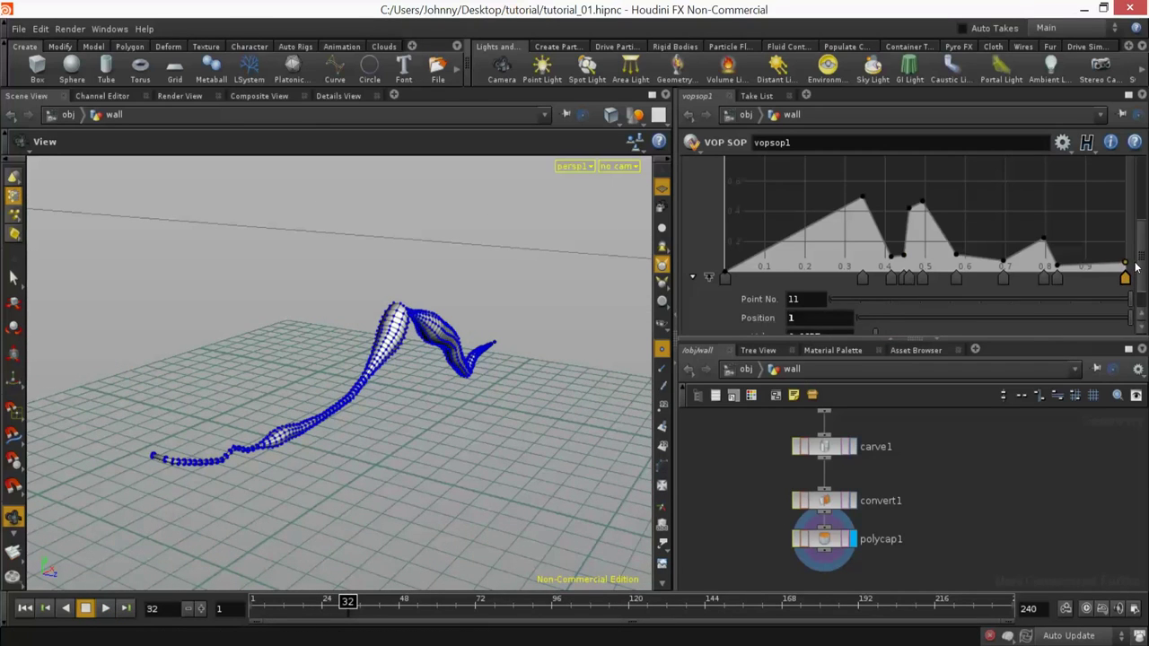
left_click_drag(389, 428, 439, 363)
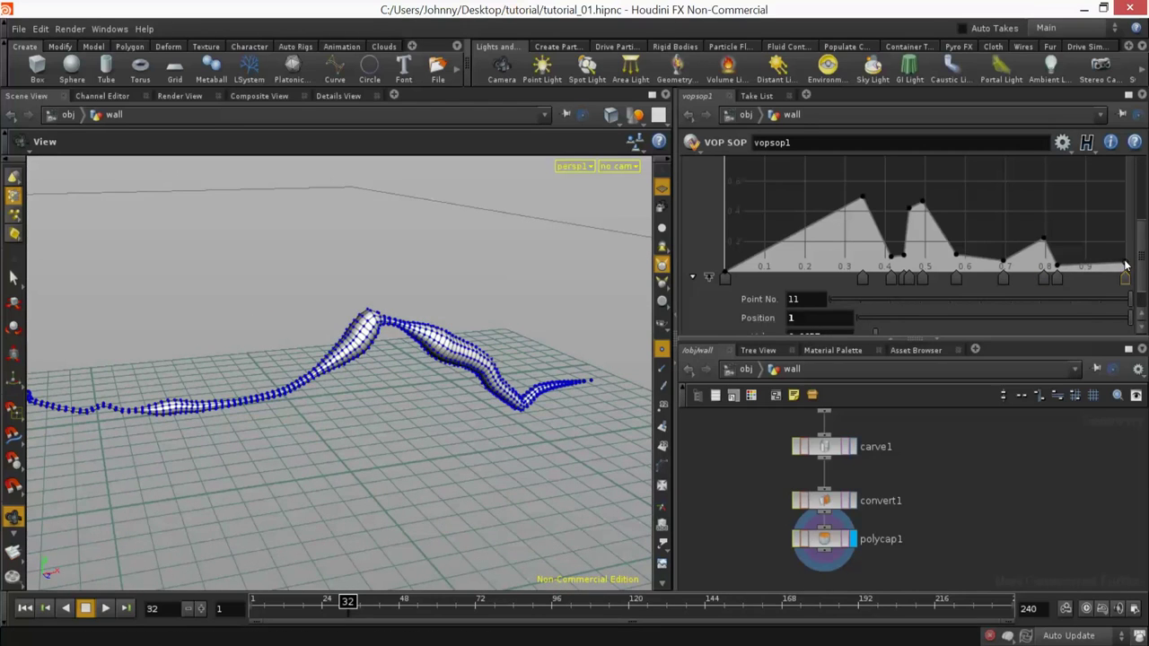
left_click(1111, 264)
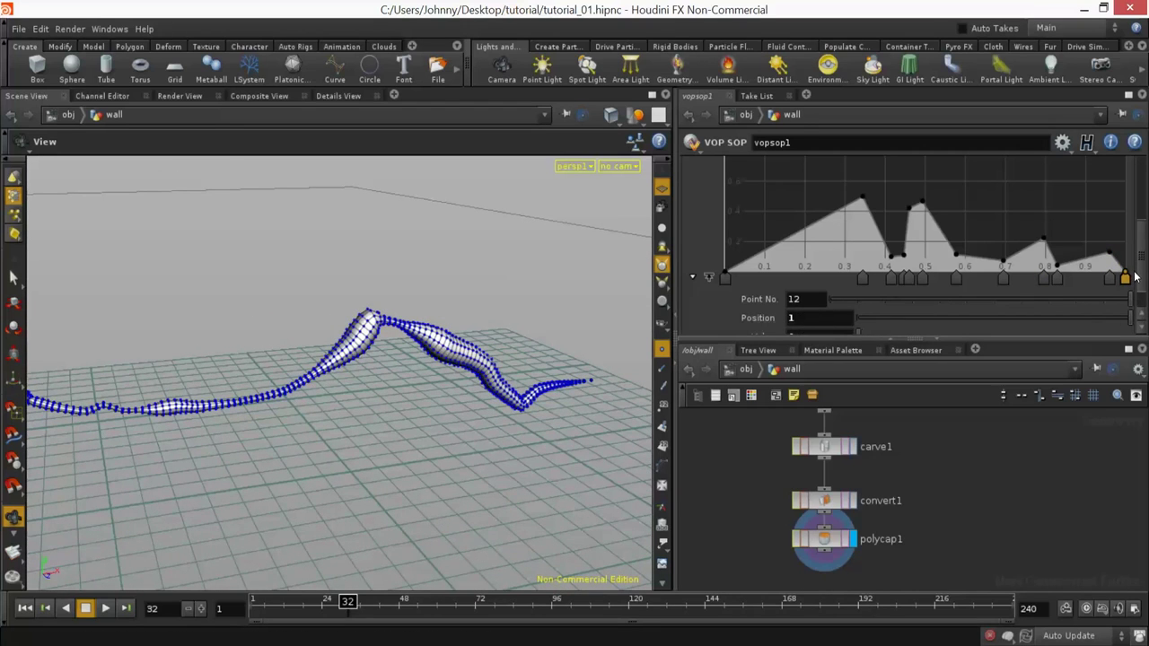
Step: Raise the scale ramp's first point slightly and add a low point beside it at about position 0.04
left_click_drag(215, 395, 508, 367)
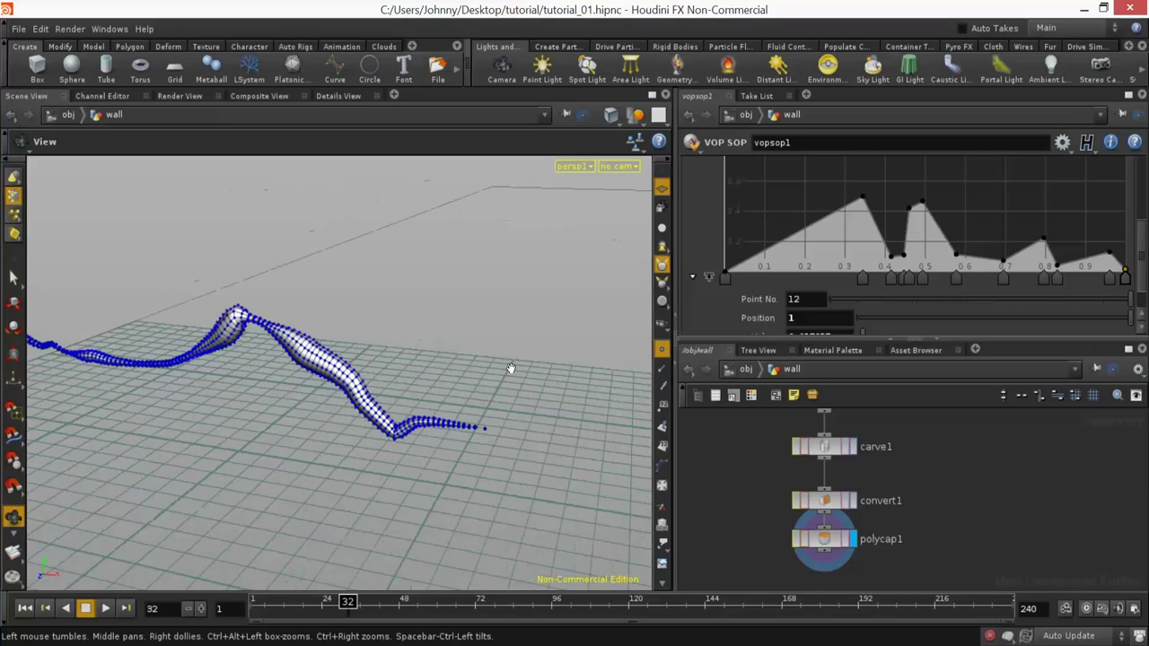
left_click(725, 276)
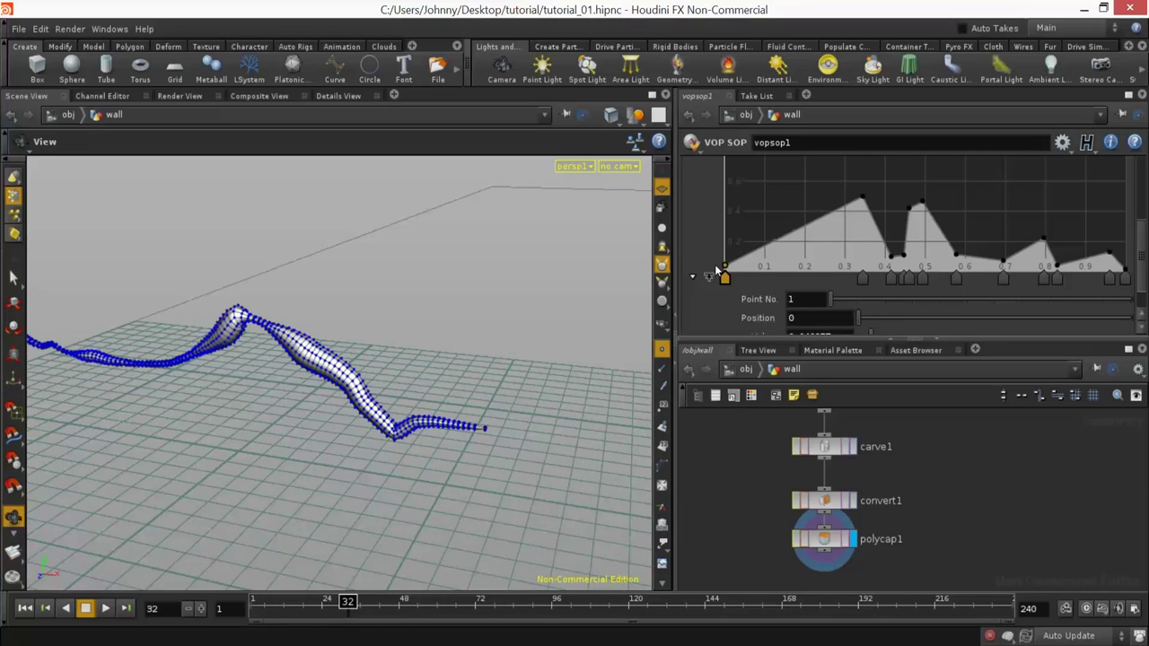
left_click_drag(736, 265, 741, 263)
left_click_drag(493, 359, 540, 405)
Step: Select sweep1, replay the tube's growth from the first frame and scrub to frame 12
scroll(855, 421, "down", 1)
middle_click_drag(901, 448, 915, 472)
middle_click_drag(896, 418, 877, 474)
left_click(816, 442)
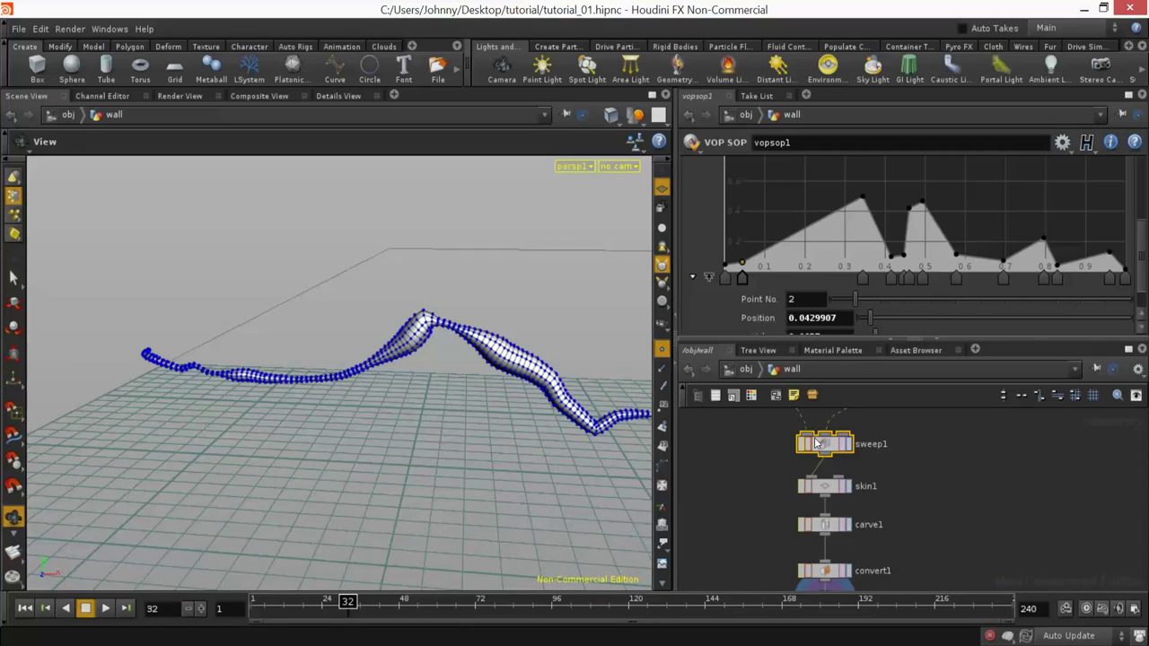
left_click_drag(467, 398, 389, 392)
key("ctrl+Up")
key("Up")
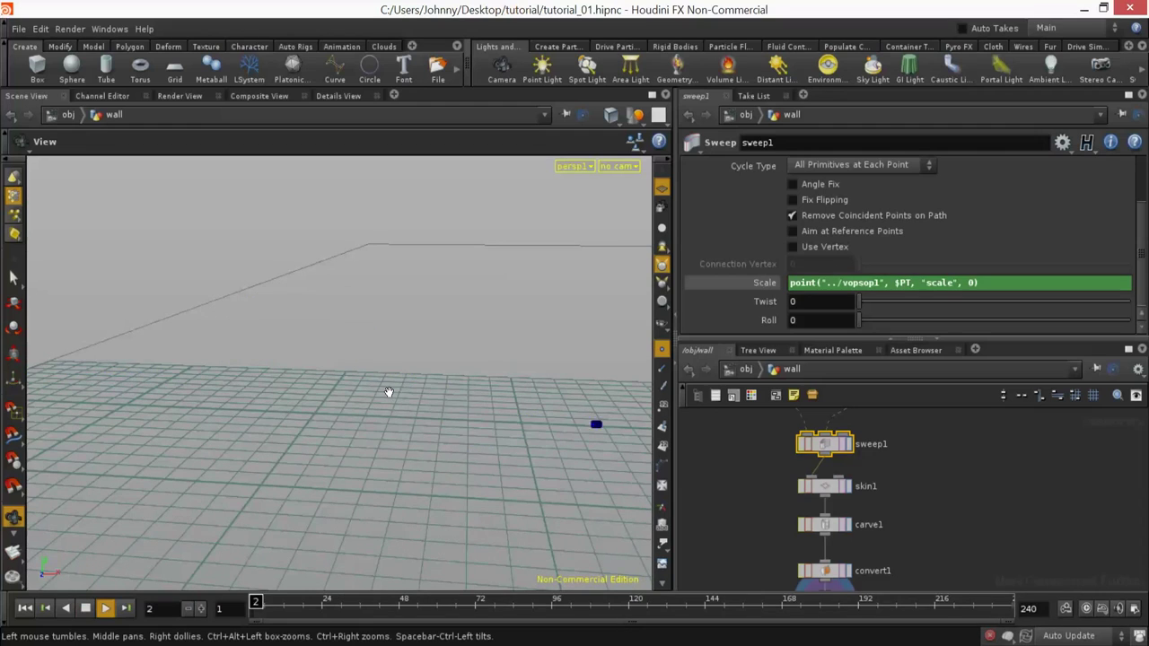
key("Up")
middle_click_drag(388, 392, 420, 382)
left_click_drag(340, 603, 283, 607)
Step: Move carve1, convert1 and polycap1 aside in the network and display skin1's result
middle_click_drag(904, 440, 885, 533)
middle_click_drag(862, 585, 872, 449)
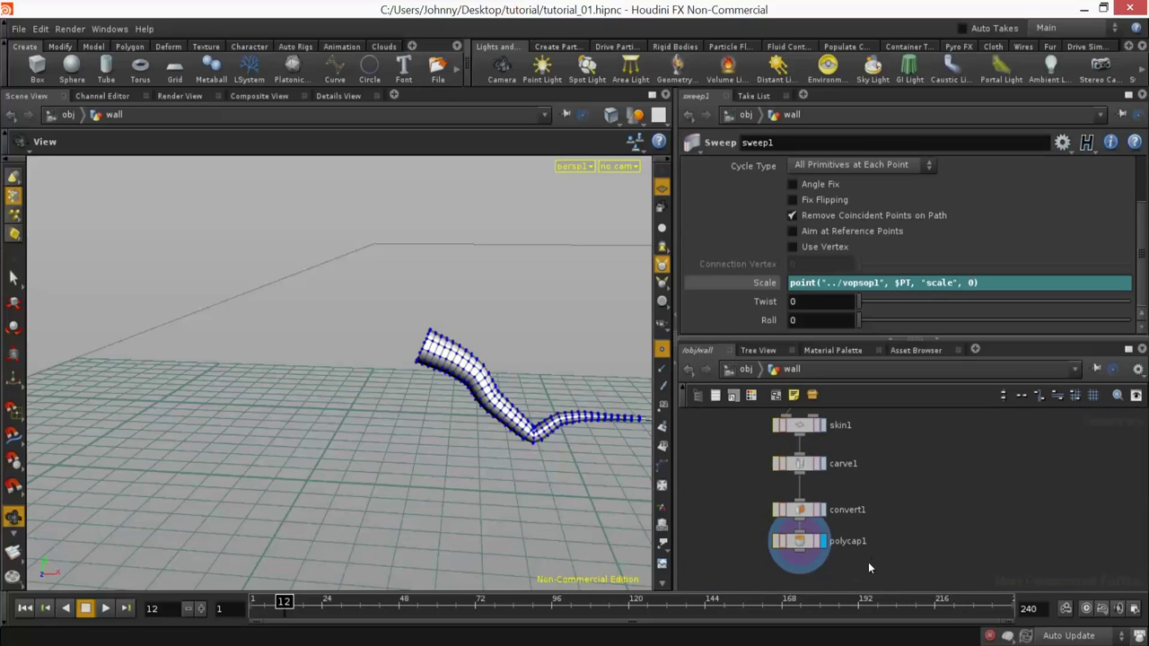
left_click_drag(750, 461, 715, 491)
left_click(822, 449)
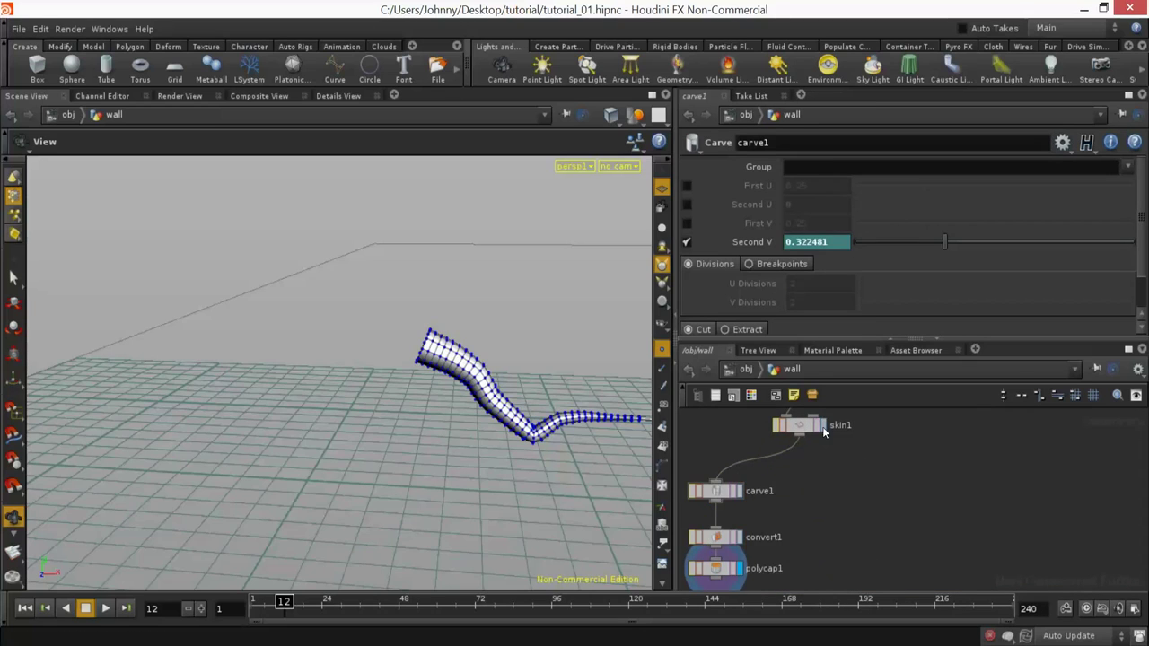
left_click(823, 425)
Step: Insert a new Carve node between vopsop1 and sweep1
middle_click_drag(889, 451, 840, 562)
mouse_move(805, 522)
middle_mouse_down()
mouse_move(906, 429)
mouse_move(820, 514)
middle_mouse_up()
left_click(766, 487)
middle_click_drag(935, 445, 900, 512)
middle_click_drag(907, 428, 853, 568)
key("Tab")
type("car")
left_click(986, 287)
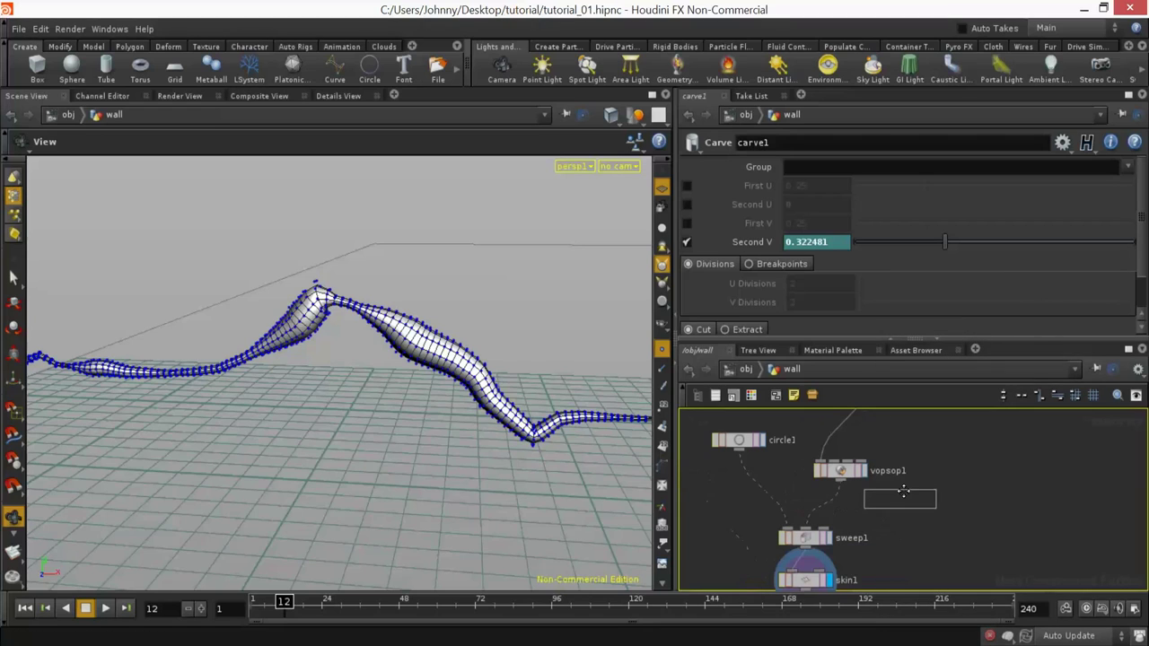
left_click(837, 497)
Step: Raise carve2's First U to about 0.134 to trim the start of the sweep path
left_click_drag(918, 184, 860, 190)
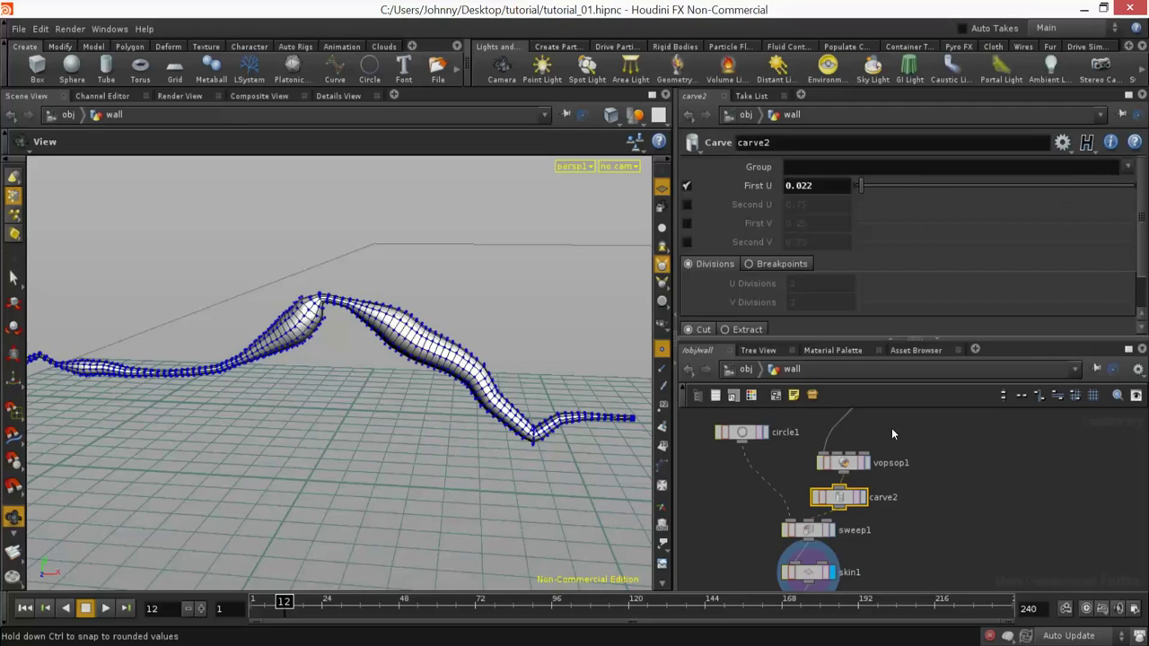
middle_click_drag(884, 513, 881, 476)
left_click(759, 501)
middle_click_drag(756, 567, 776, 525)
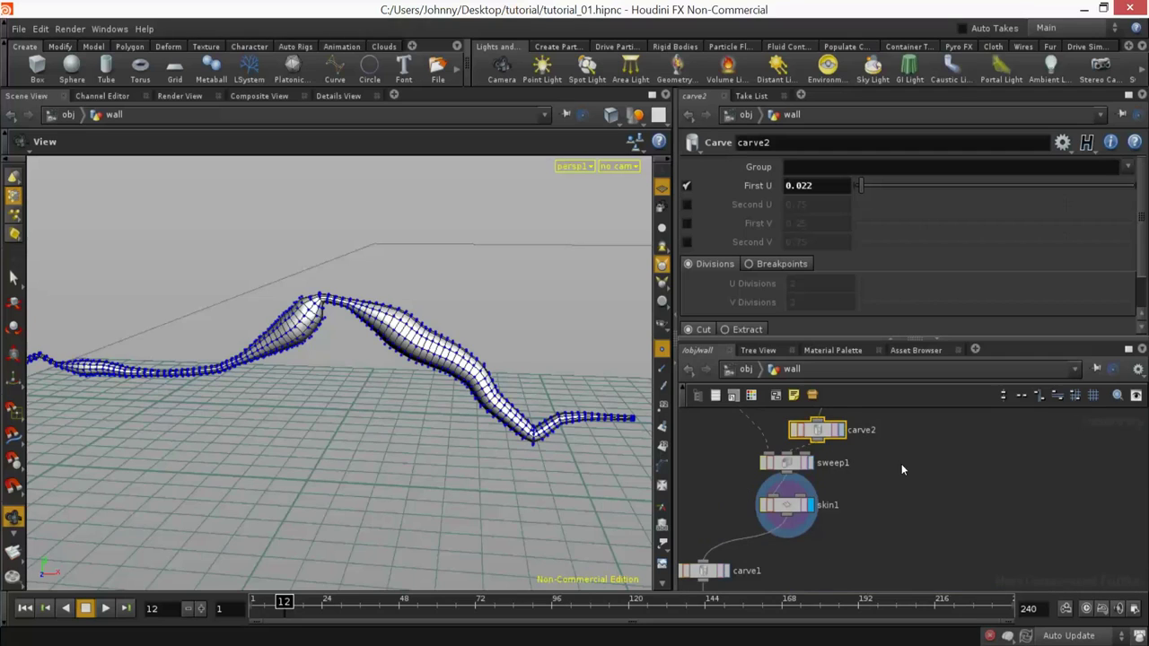
mouse_move(859, 185)
left_mouse_down()
mouse_move(892, 189)
mouse_move(855, 196)
mouse_move(879, 187)
left_mouse_up()
middle_click_drag(871, 429, 873, 465)
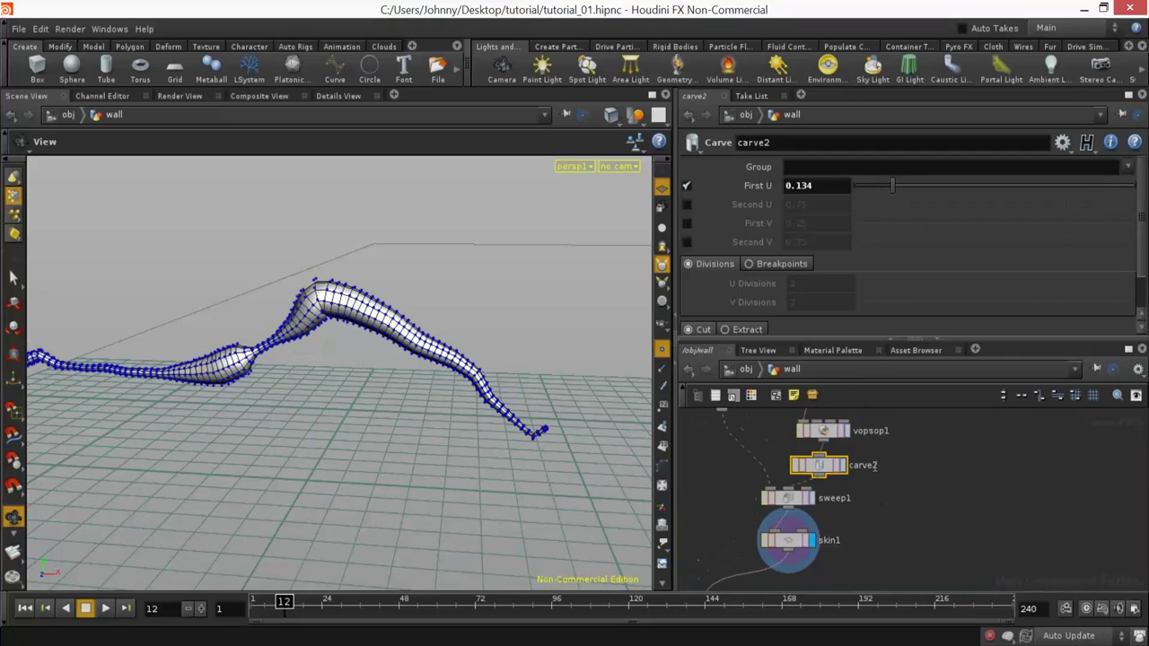
Step: Delete carve2 from the sweep path and return to the carve1, convert1 and polycap1 nodes
key("Delete")
middle_click_drag(874, 512, 833, 490)
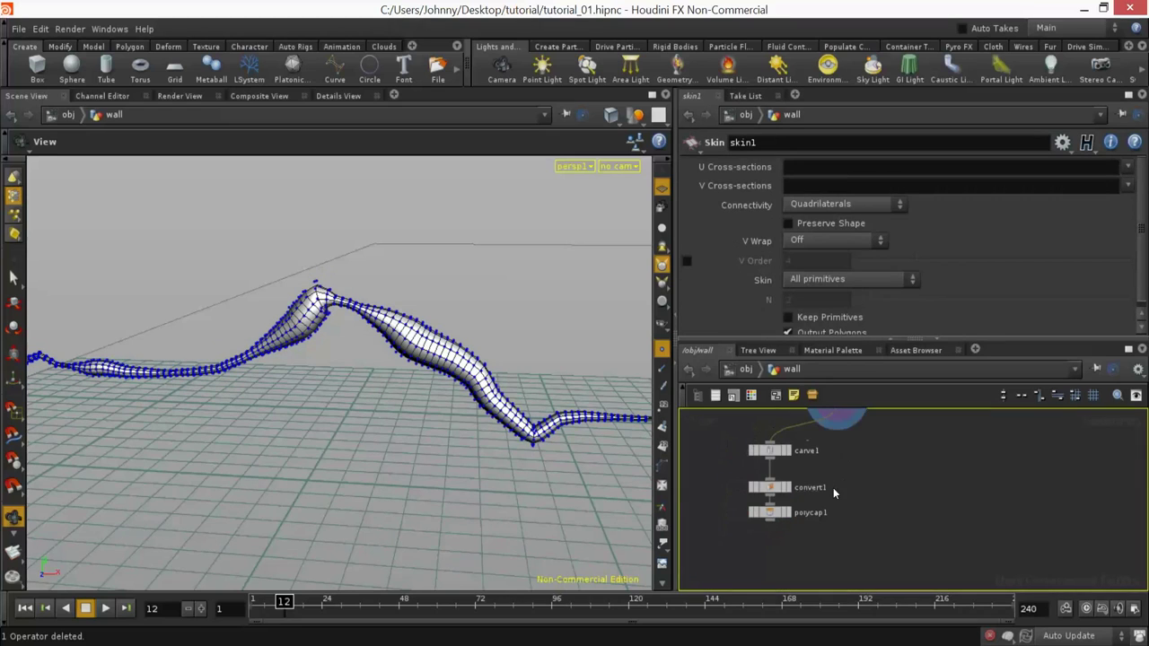
left_click(767, 451)
scroll(883, 446, "up", 4)
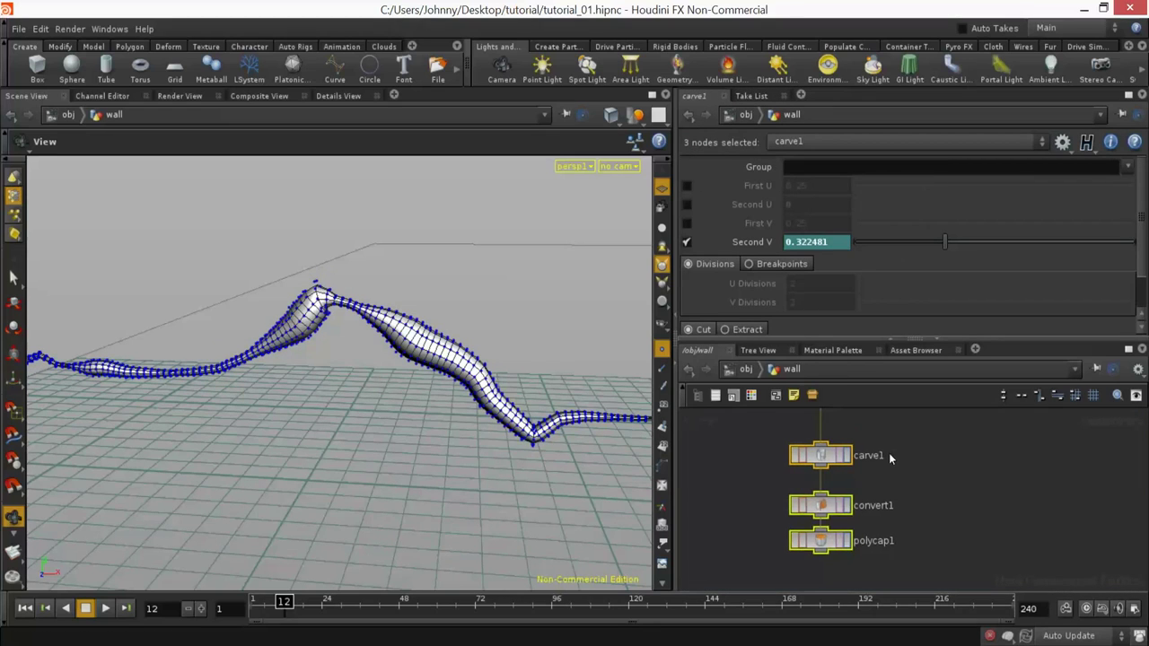
Step: Display the results of carve1, convert1 and polycap1 in turn, and scrub the animation to frame 20
left_click(846, 455)
middle_click_drag(931, 473, 924, 463)
left_click(839, 497)
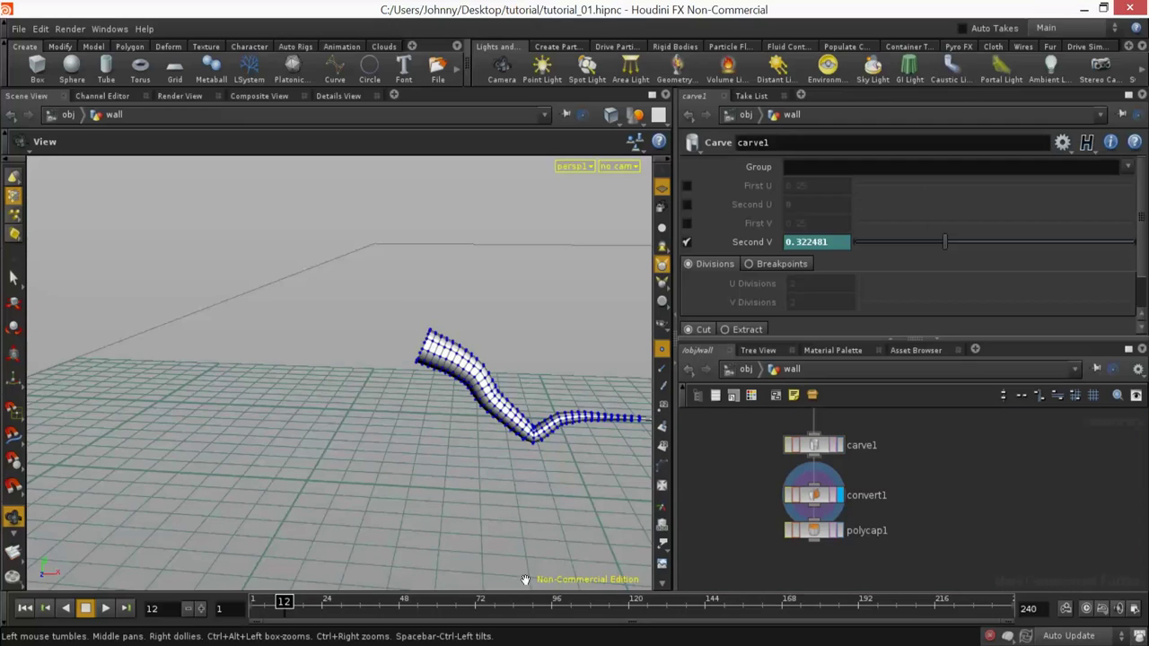
left_click(842, 531)
left_click_drag(269, 600, 309, 599)
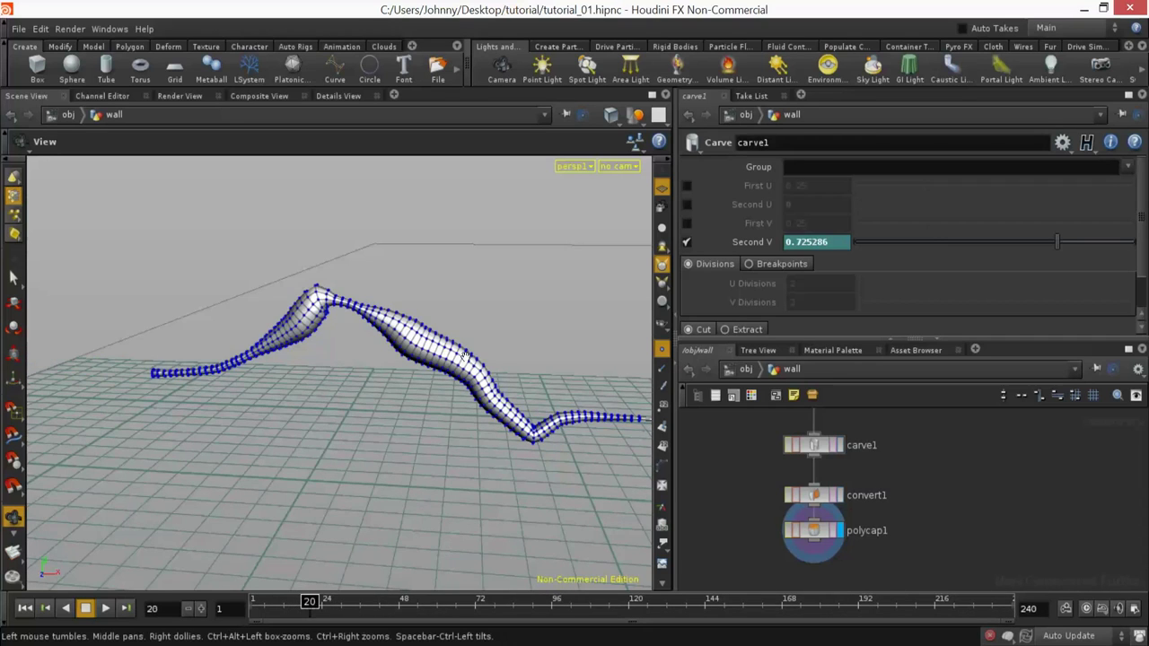
mouse_move(385, 380)
left_mouse_down()
mouse_move(441, 385)
mouse_move(358, 329)
mouse_move(303, 323)
mouse_move(308, 302)
mouse_move(422, 341)
left_mouse_up()
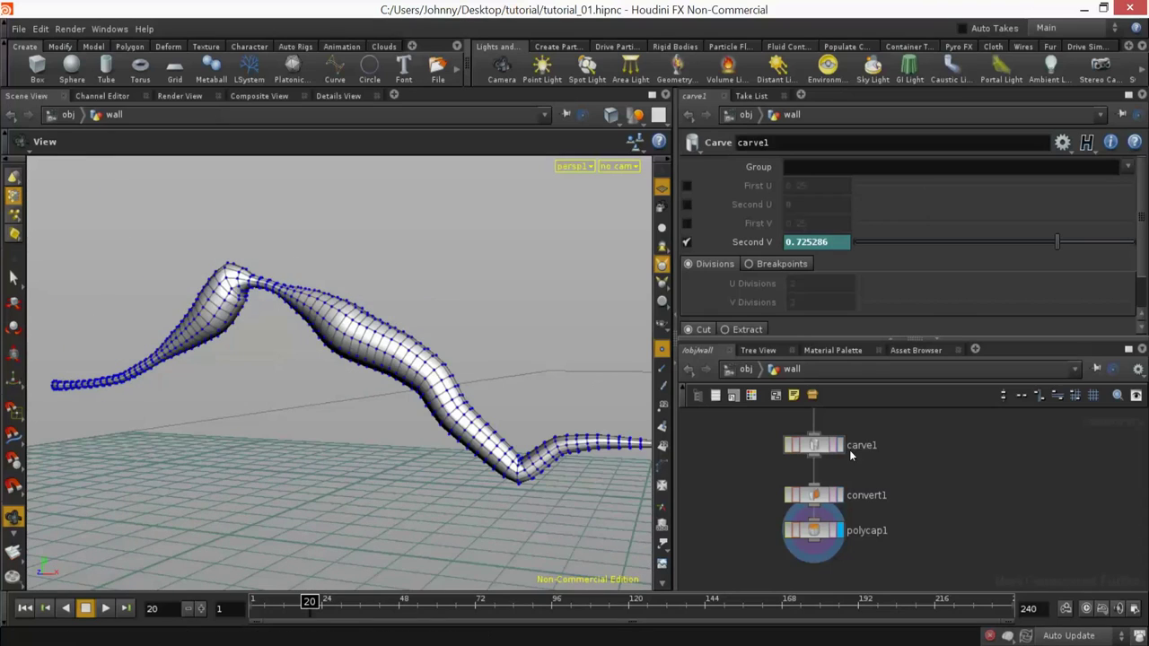
middle_click_drag(452, 419, 451, 409)
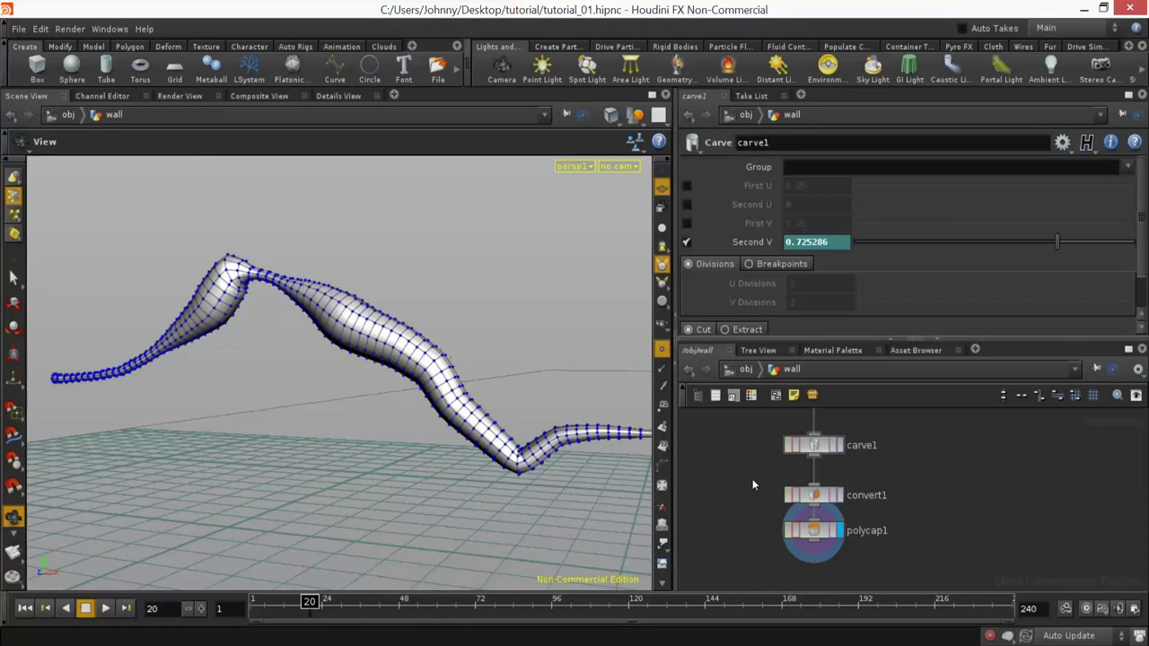
Step: Switch convert1 to Divisions per Span with U and V both set to 3
left_click(813, 494)
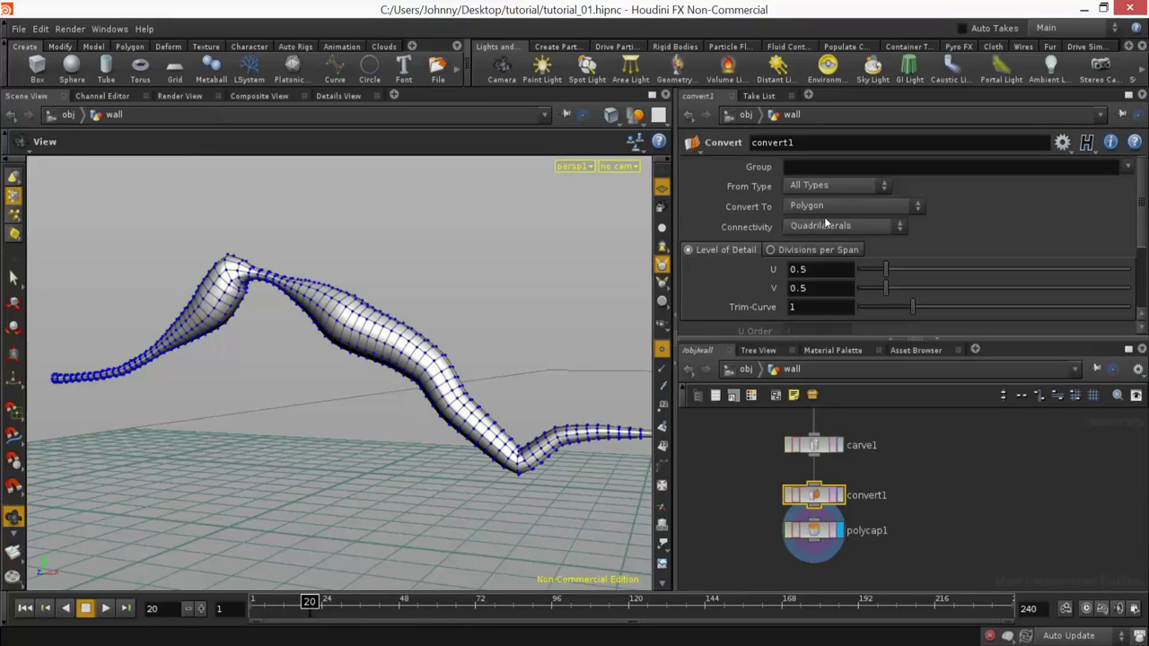
left_click(927, 471)
left_click(840, 496)
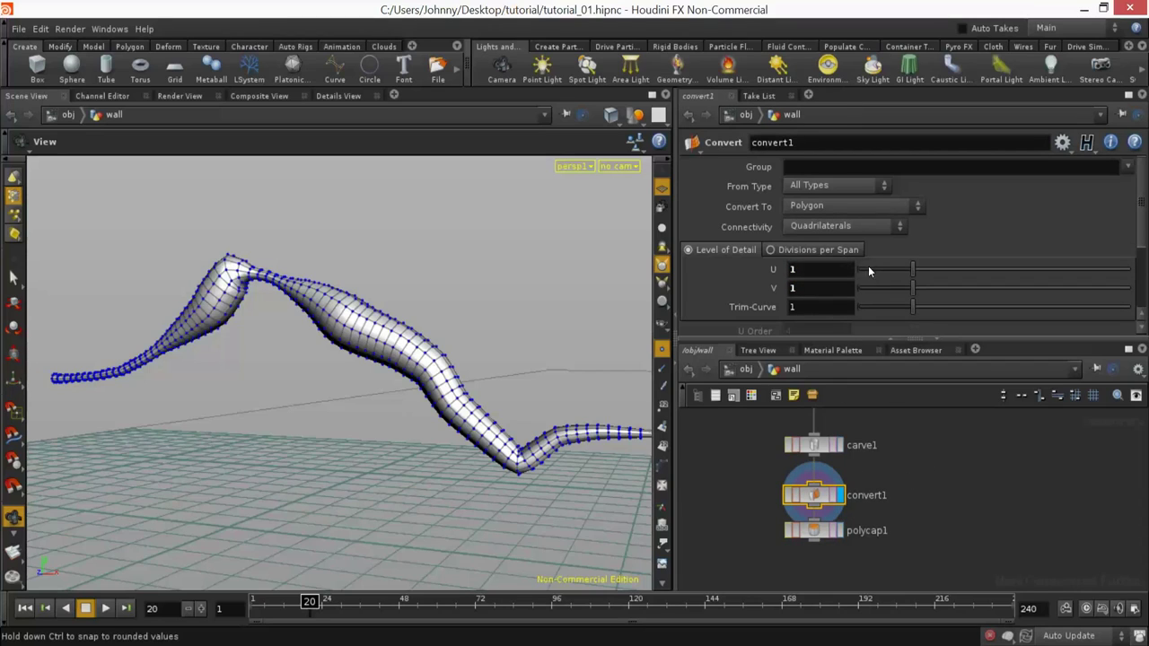
left_click(817, 252)
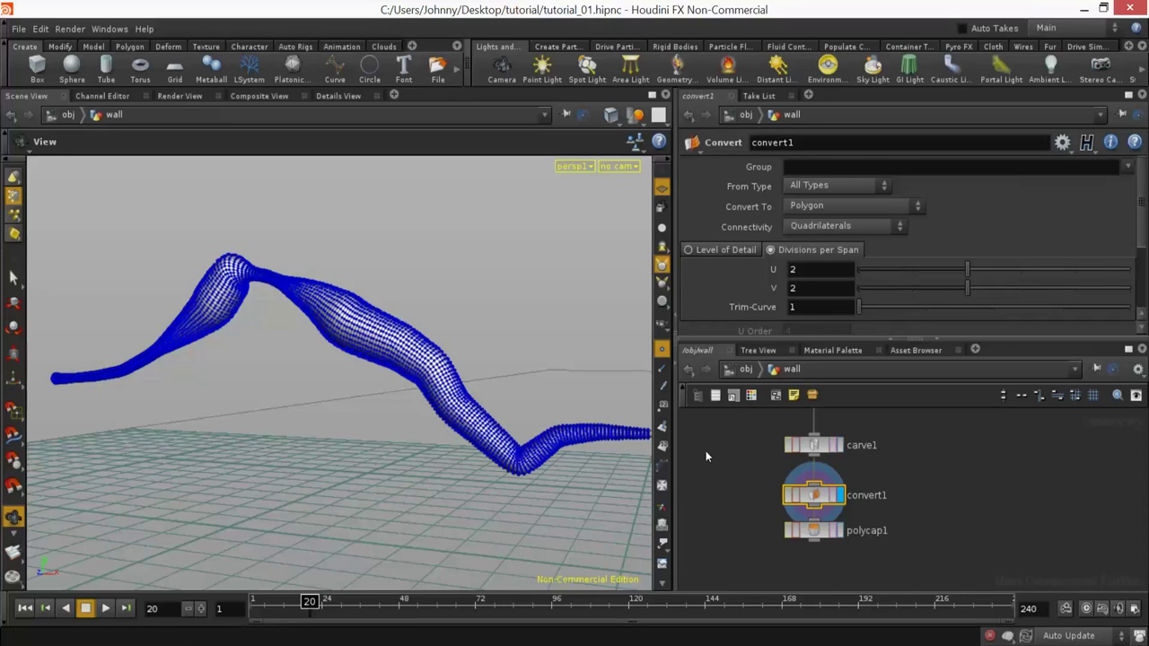
left_click(1022, 290)
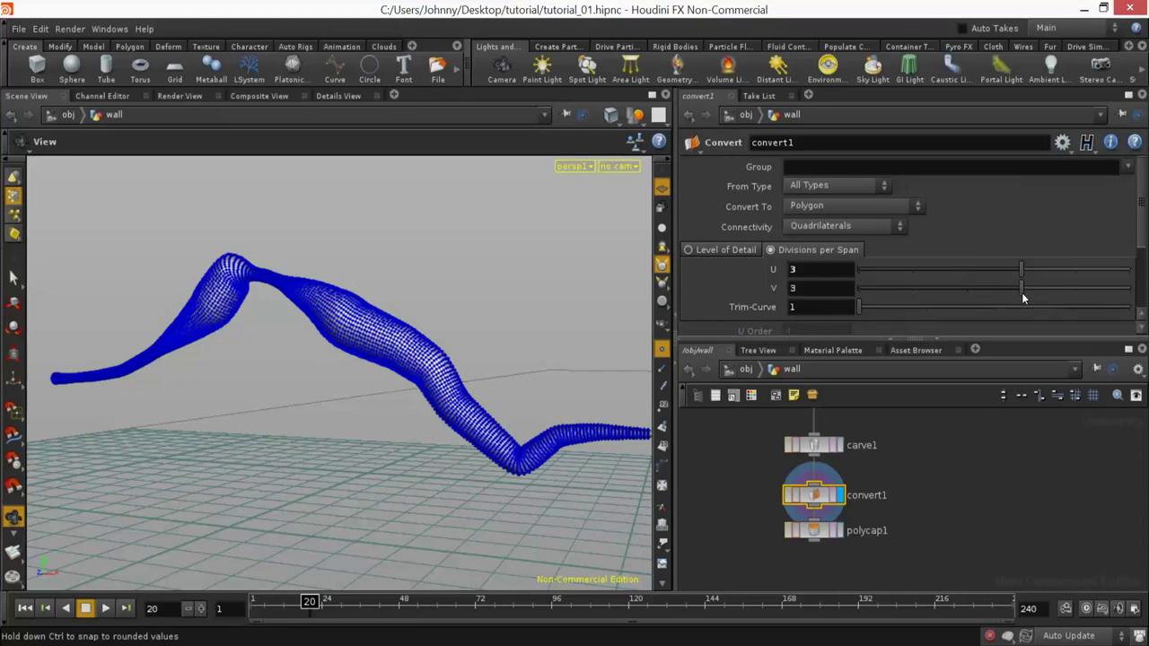
middle_click_drag(500, 384, 489, 296)
right_click_drag(489, 296, 462, 327)
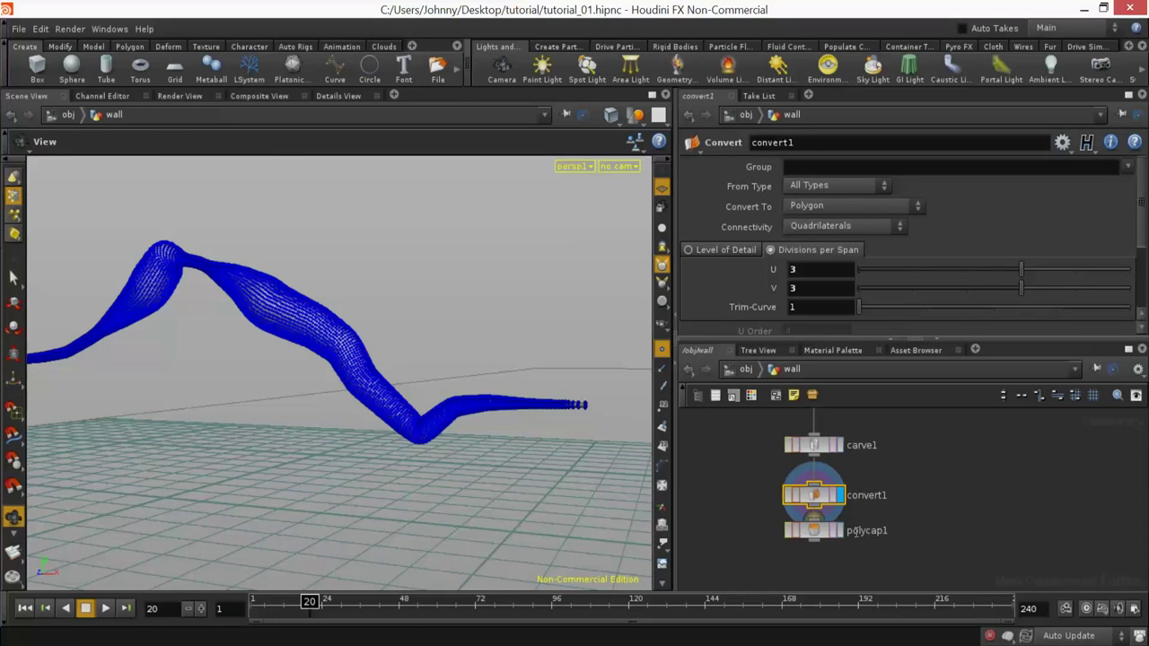
Step: Add a VOP SOP node, connect it after polycap1 and display its result
middle_click_drag(856, 585, 875, 511)
left_click_drag(842, 455, 841, 526)
key("Tab")
type("VOP SOP")
left_click(1055, 282)
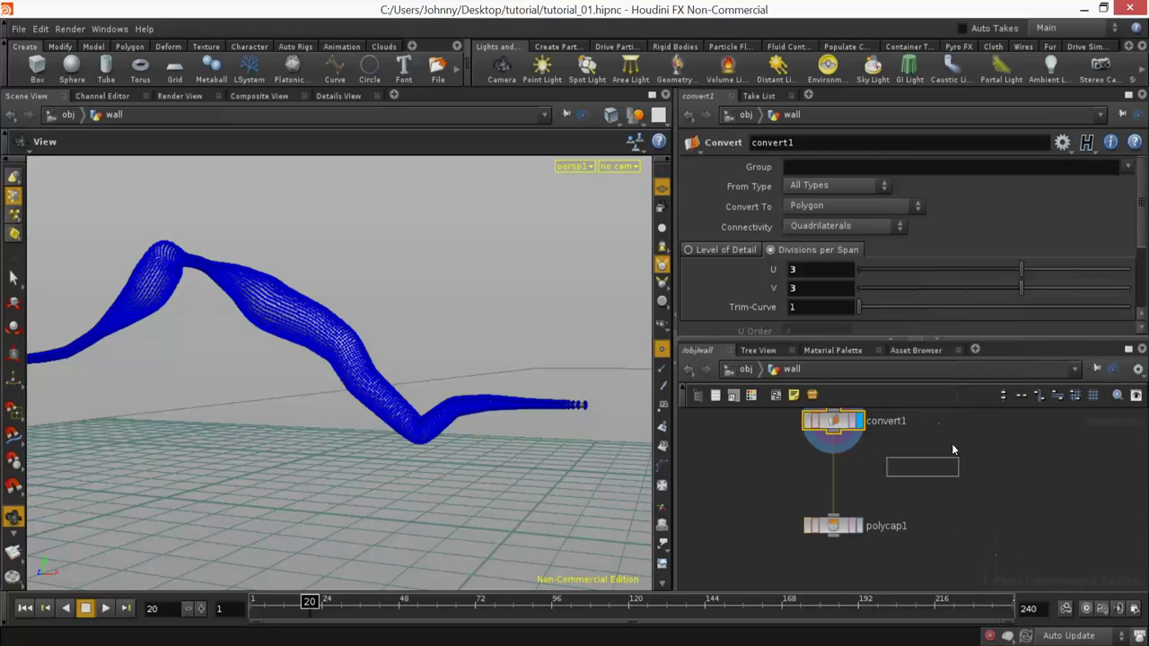
left_click(933, 480)
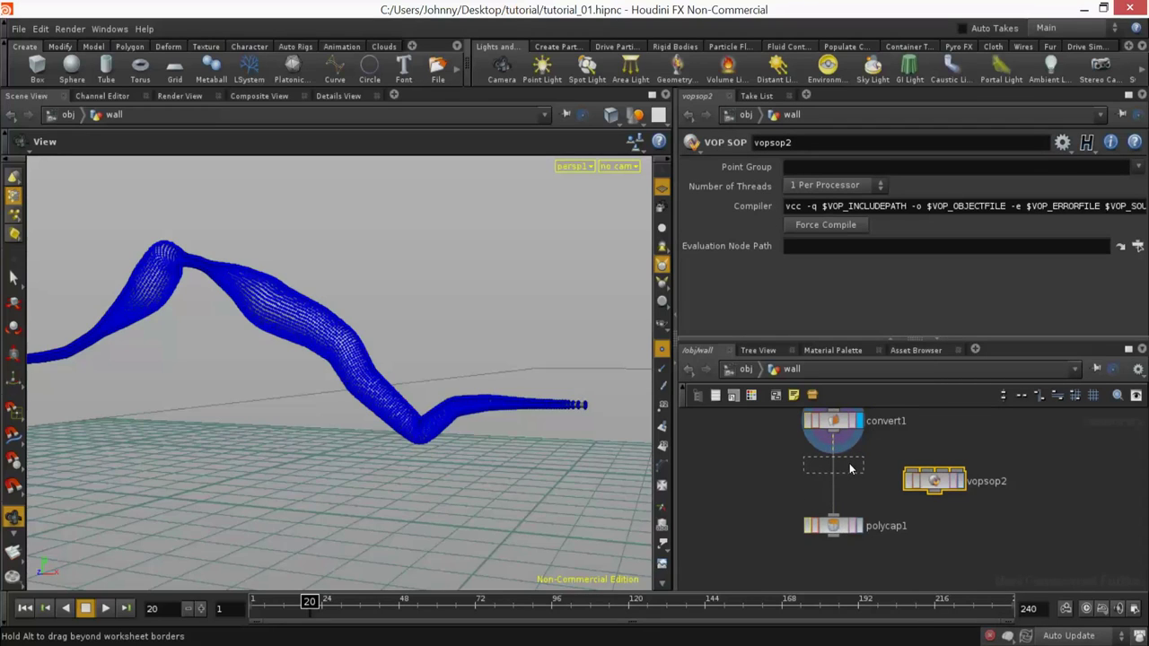
left_click_drag(849, 465, 849, 465)
left_click_drag(938, 483, 836, 534)
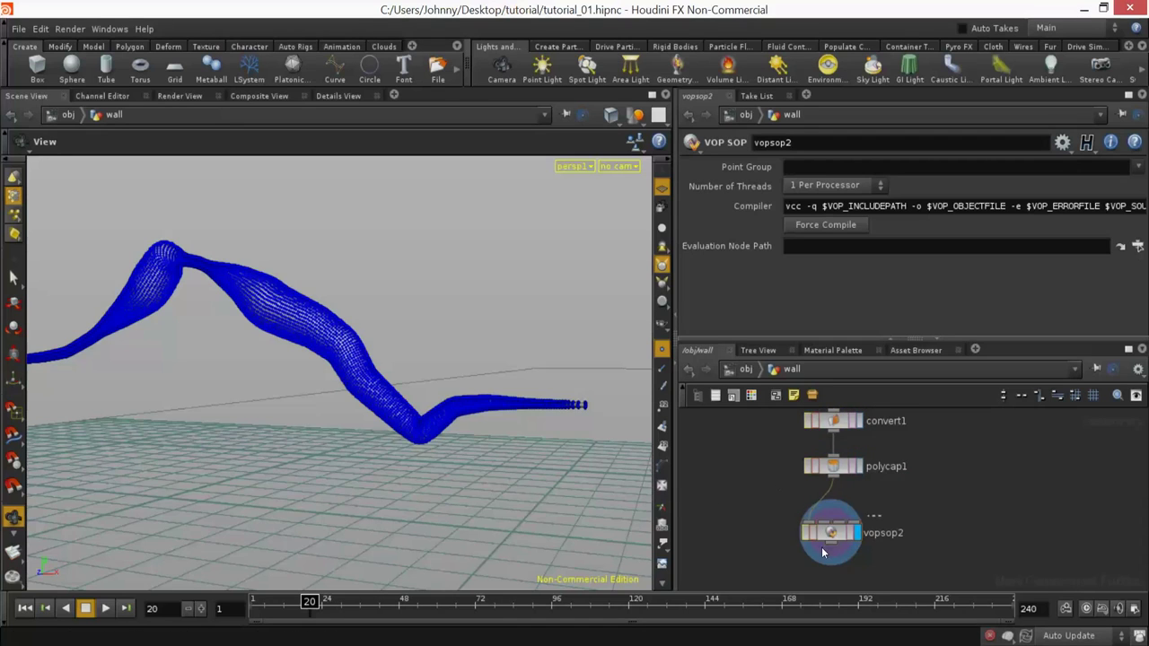
Step: Enter the vopsop2 network, turn off the viewport's point display and make room between the global and output nodes
double_click(834, 532)
left_click(663, 348)
mouse_move(441, 400)
left_mouse_down()
mouse_move(483, 375)
mouse_move(529, 391)
left_mouse_up()
left_click_drag(885, 475, 1097, 453)
Step: Add a Turbulent Noise node and a Displace Along Normal node between the global variables and the output
key("Tab")
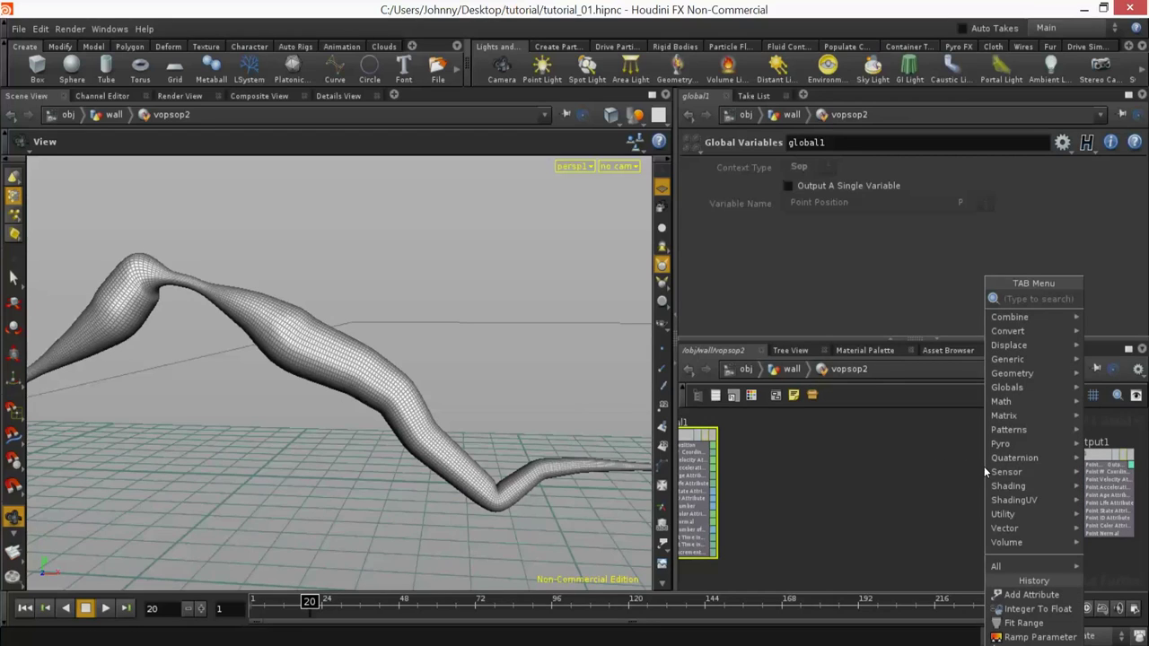
type("tu")
key("Return")
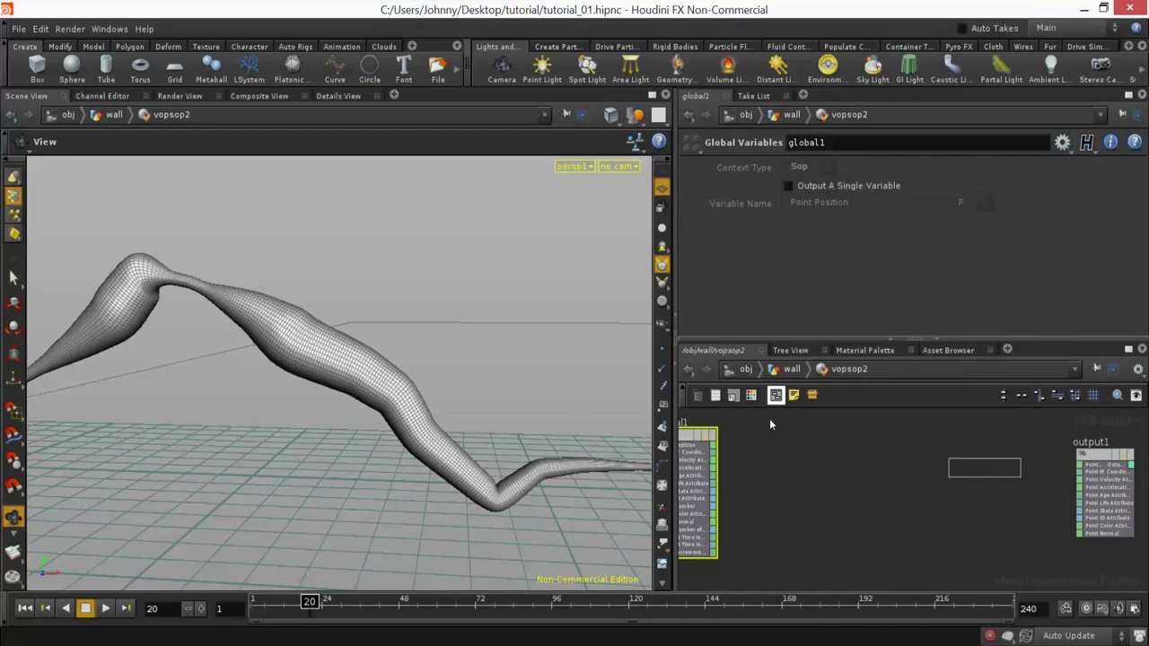
left_click(803, 462)
key("Tab")
type("dis")
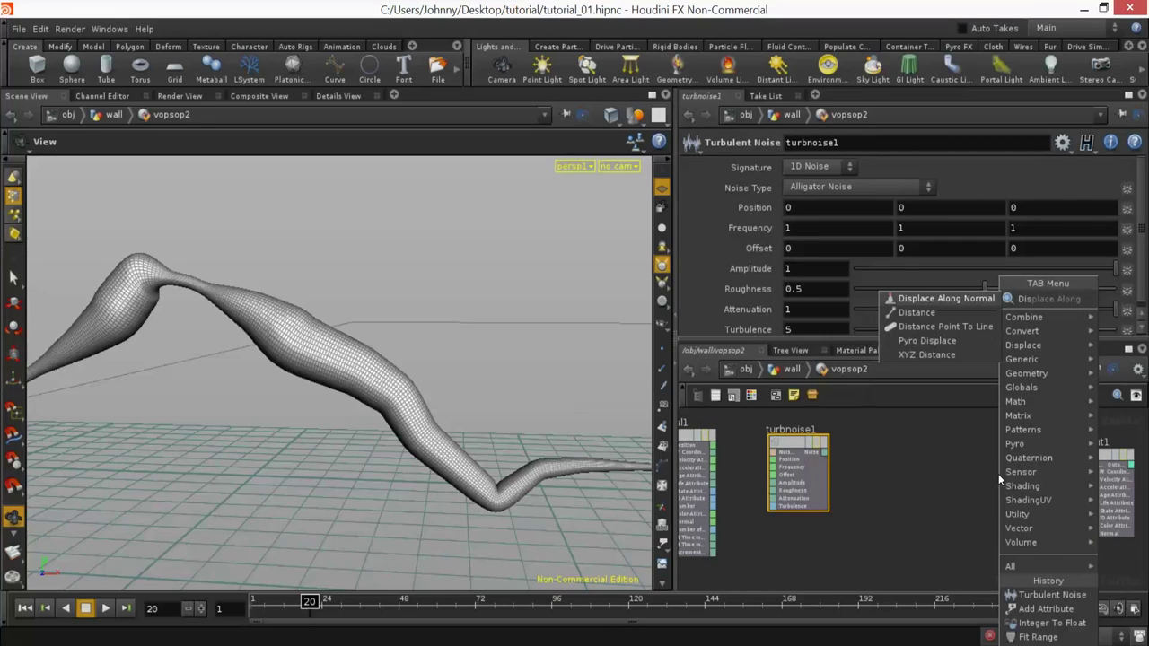
left_click(935, 297)
left_click(950, 462)
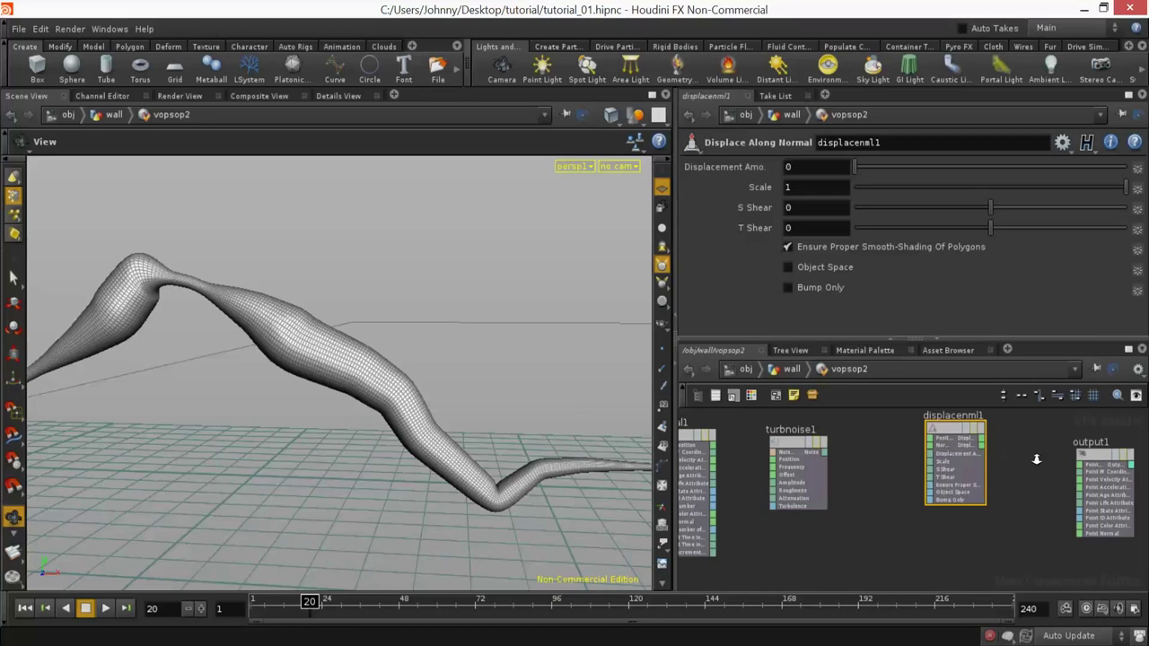
Step: Wire global Position into the noise position, the noise into Displacement Amount, and the displaced position into the output's point position
left_click_drag(1095, 466, 970, 432)
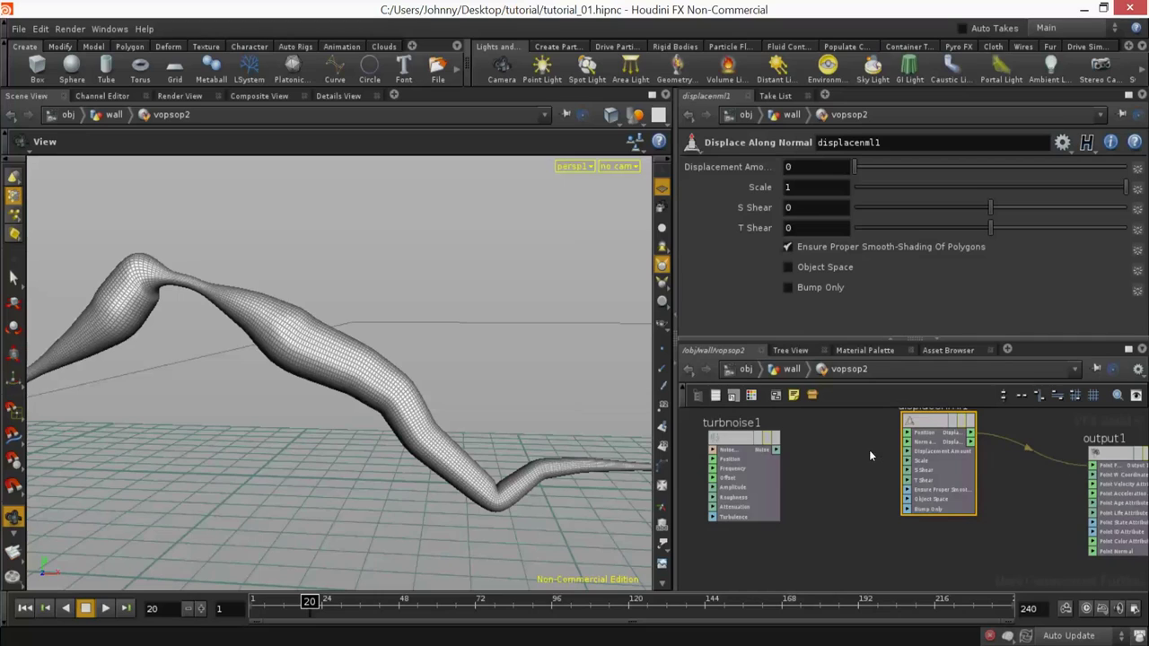
left_click(908, 455)
middle_click_drag(845, 500, 936, 516)
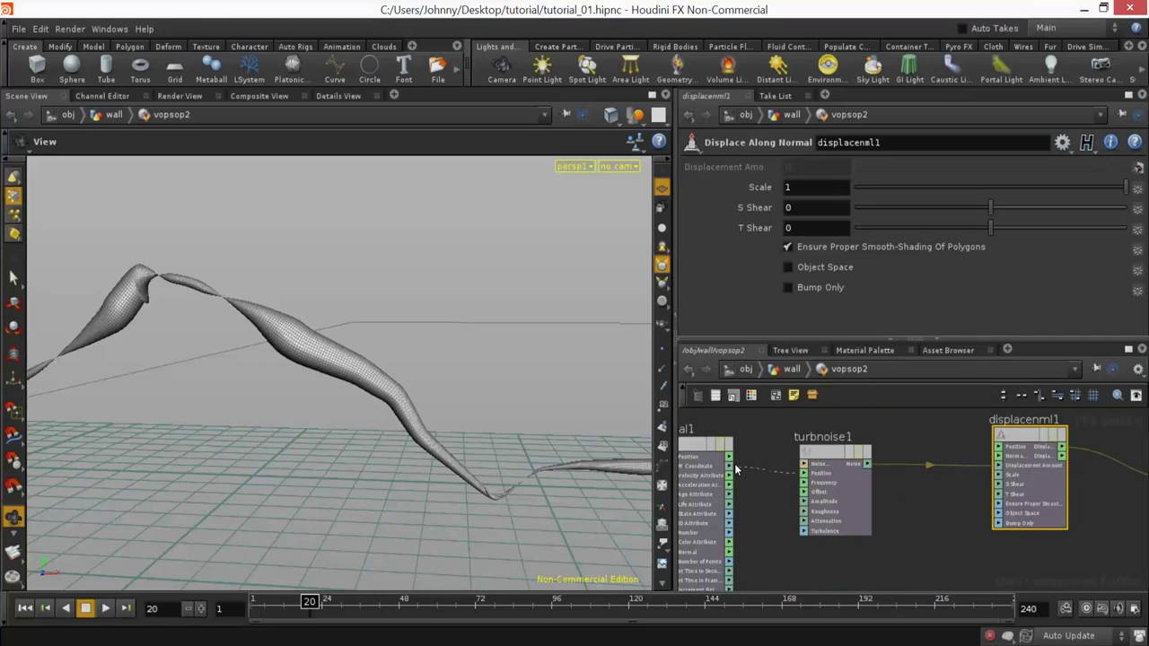
left_click_drag(518, 401, 227, 359)
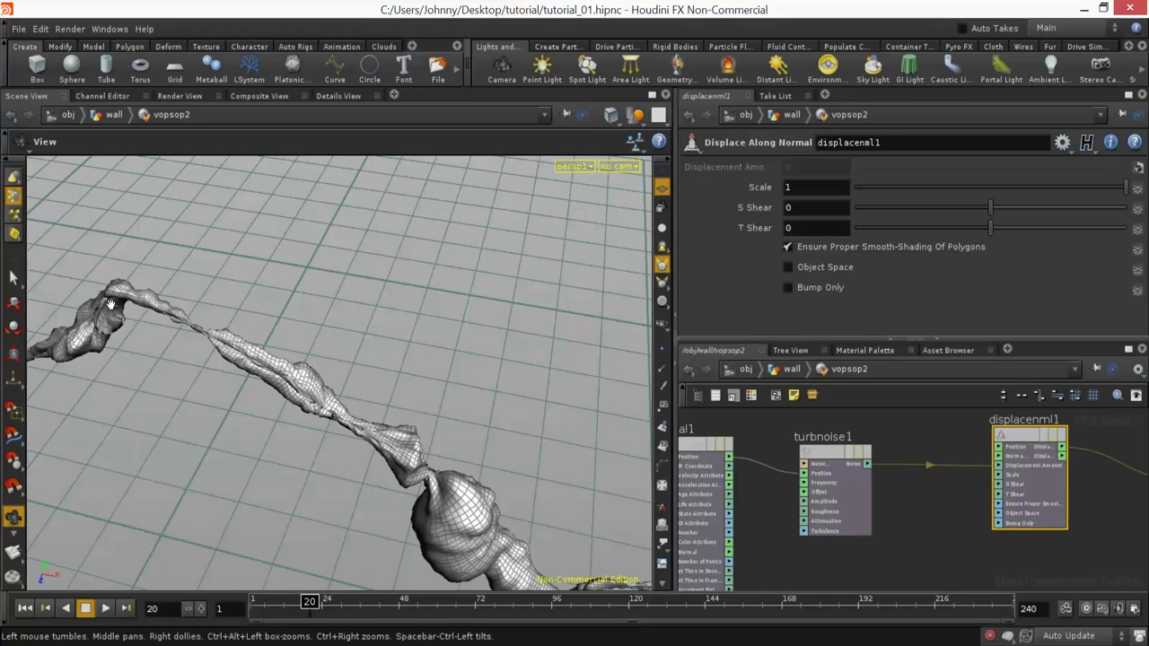
Step: Insert a Fit Range node between turbnoise1 and displacenml1
middle_click_drag(918, 444, 815, 433)
key("Tab")
type("mult")
key("Return")
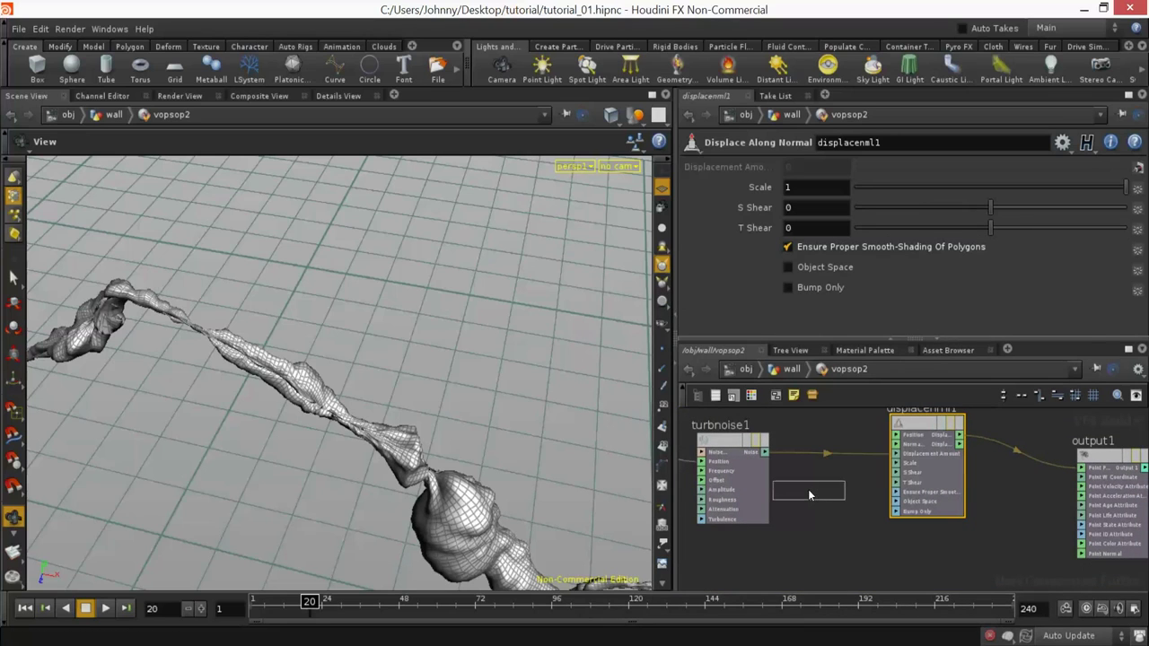
left_click(834, 443)
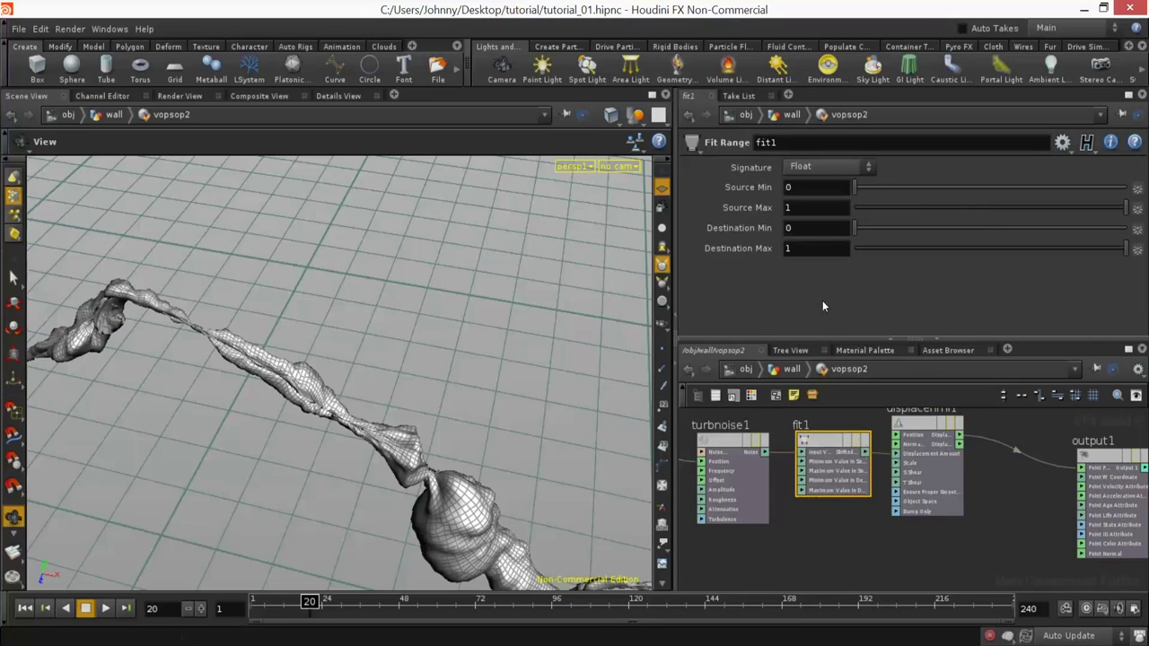
Step: Try raising the Fit Range's Source Min to 0.1 and adjusting its Source Max
mouse_move(800, 186)
middle_mouse_down()
mouse_move(829, 180)
mouse_move(816, 187)
middle_mouse_up()
left_click_drag(570, 276, 500, 313, "alt")
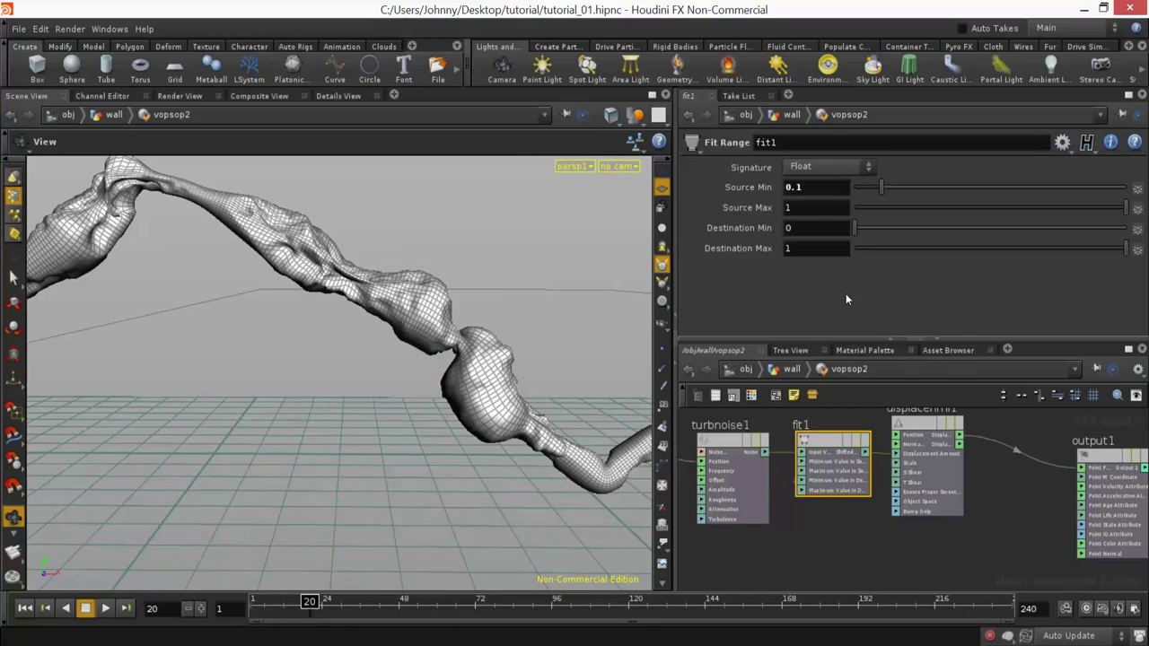
middle_click_drag(817, 211, 845, 243)
key("ctrl+z")
key("ctrl+z")
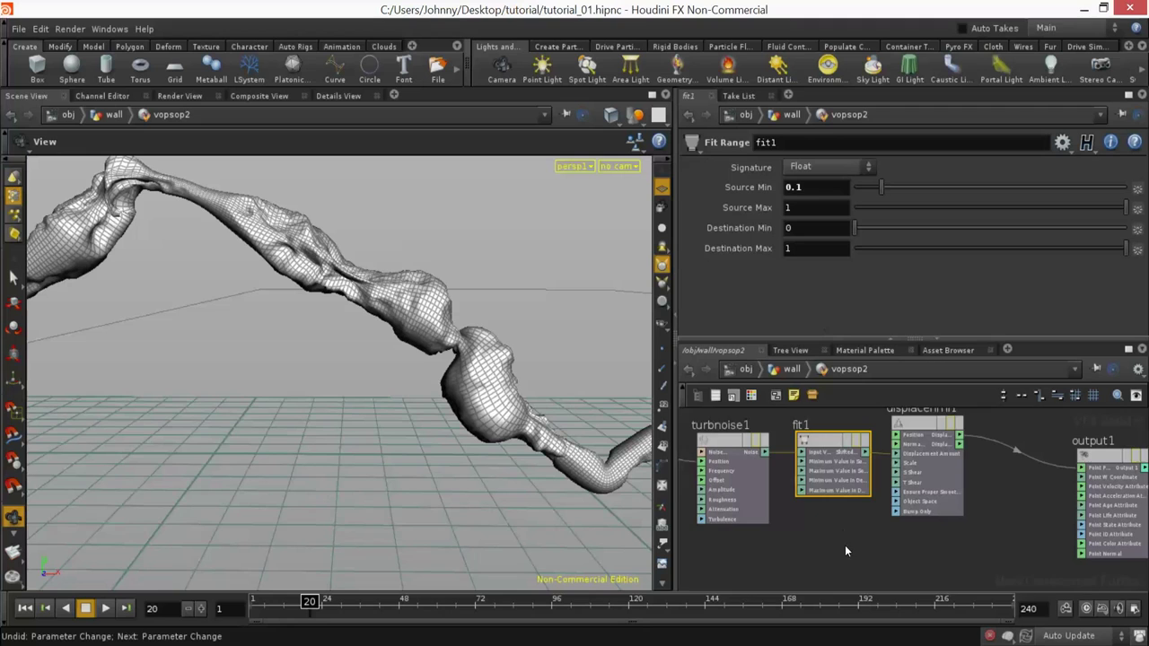
middle_click_drag(845, 545, 848, 542)
Step: Set turbnoise1 to Sparse Convolution Noise with a frequency of 0.75 on all three axes
left_click(747, 438)
left_click(819, 187)
left_click(812, 233)
left_click_drag(493, 289, 583, 269)
middle_click_drag(750, 228, 481, 262)
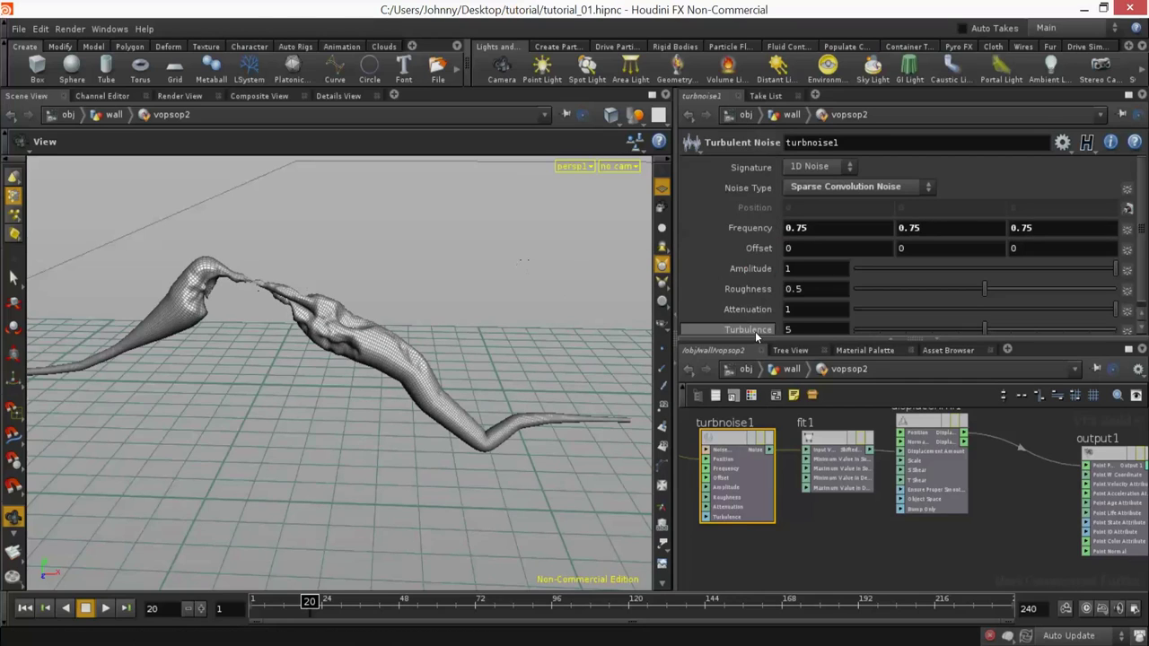
Step: Examine the displaced tube from several angles and check the Fit Range and Displace Along Normal settings
left_click(839, 436)
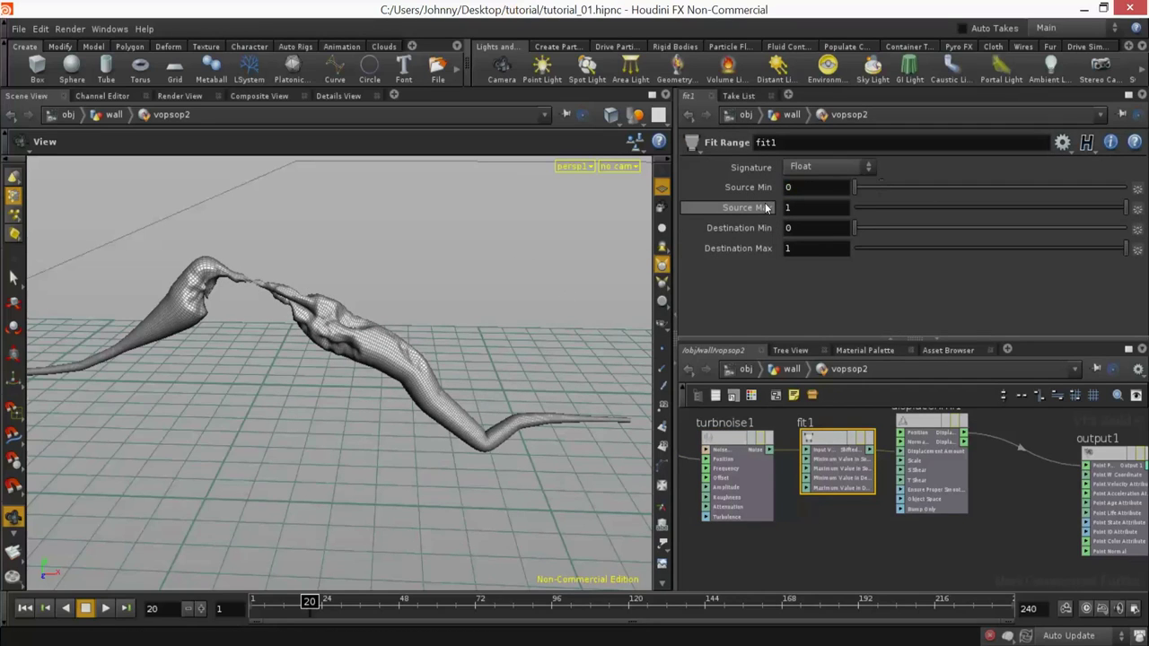
mouse_move(449, 388)
left_mouse_down()
mouse_move(315, 380)
mouse_move(267, 297)
mouse_move(436, 384)
left_mouse_up()
right_click_drag(436, 384, 485, 395)
left_click_drag(485, 395, 508, 308)
right_click_drag(507, 307, 464, 377)
left_click(937, 424)
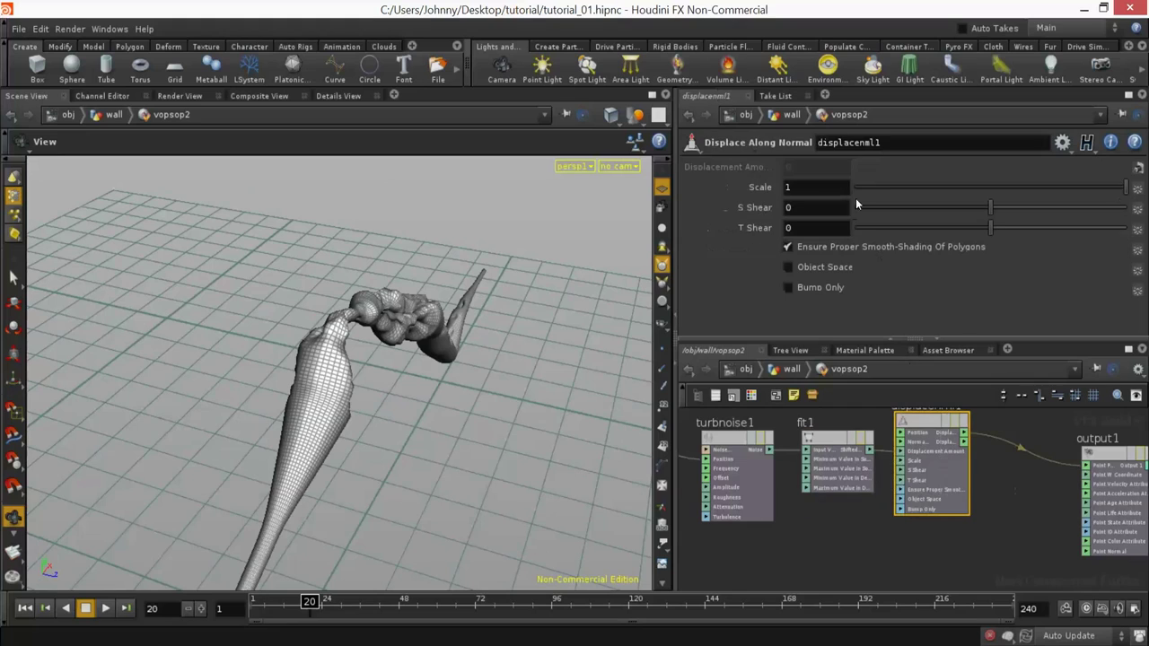
Step: Try the Original Perlin Noise and Perlin Noise types on turbnoise1
left_click(771, 429)
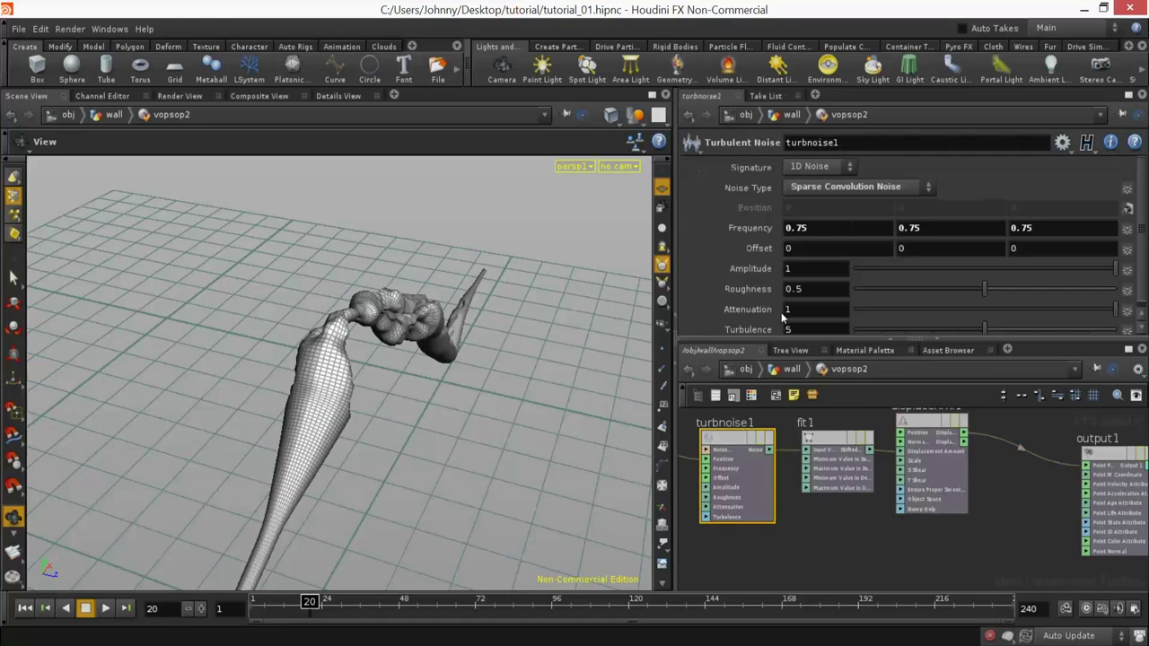
left_click(839, 185)
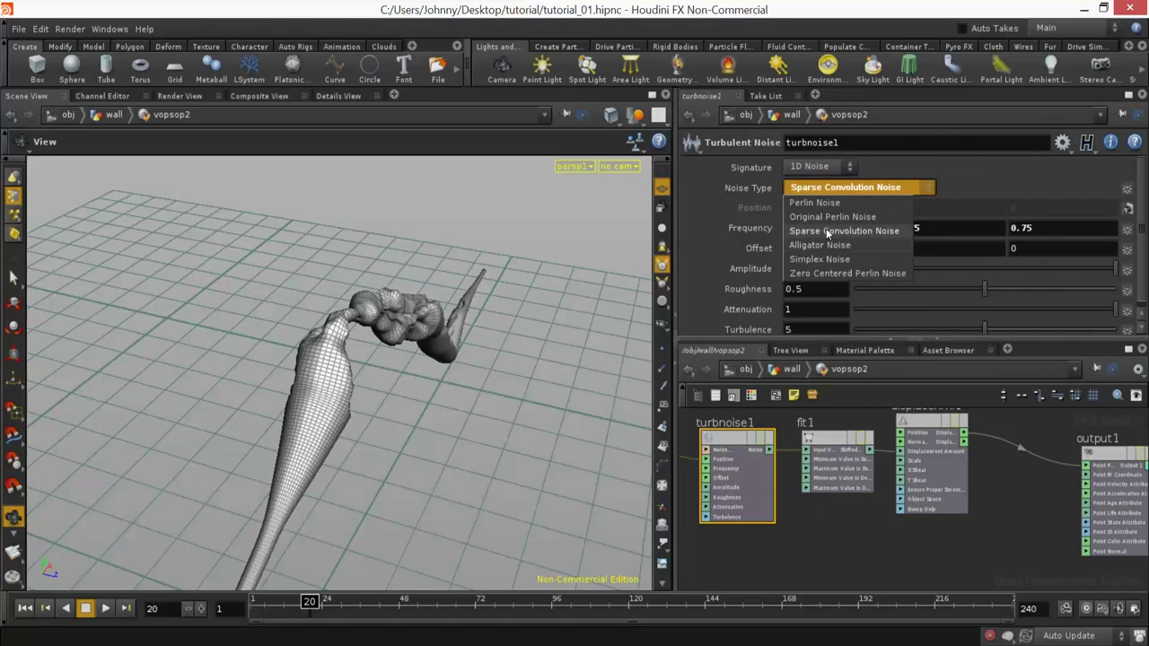
left_click(830, 216)
left_click_drag(475, 320, 515, 269)
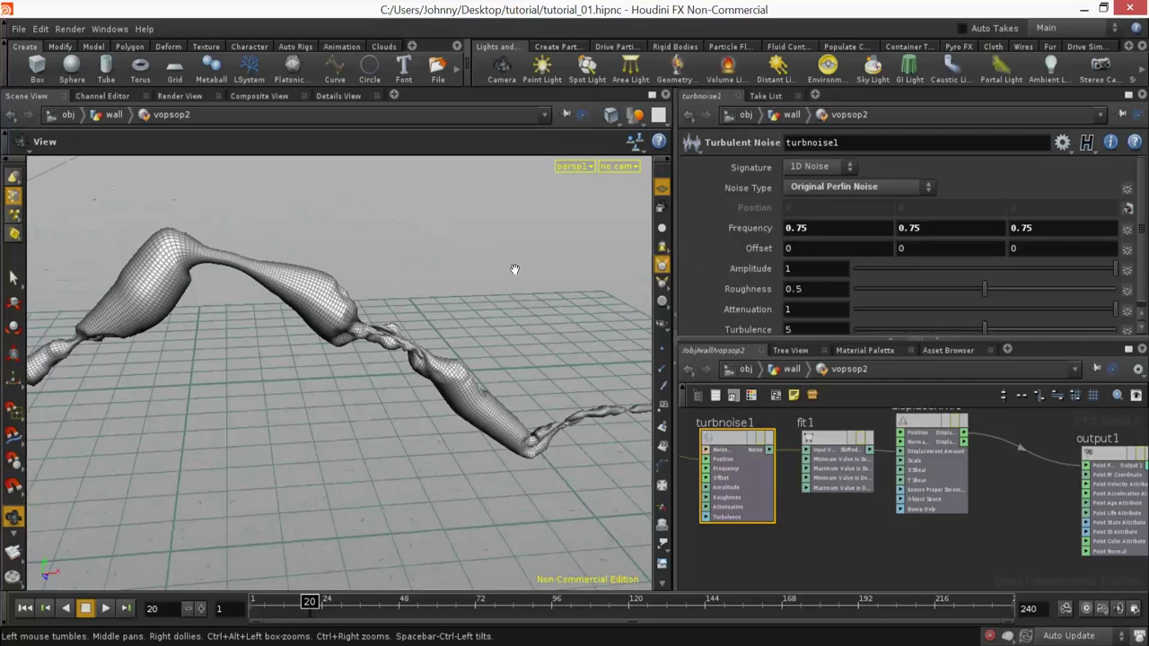
left_click(813, 189)
left_click(808, 206)
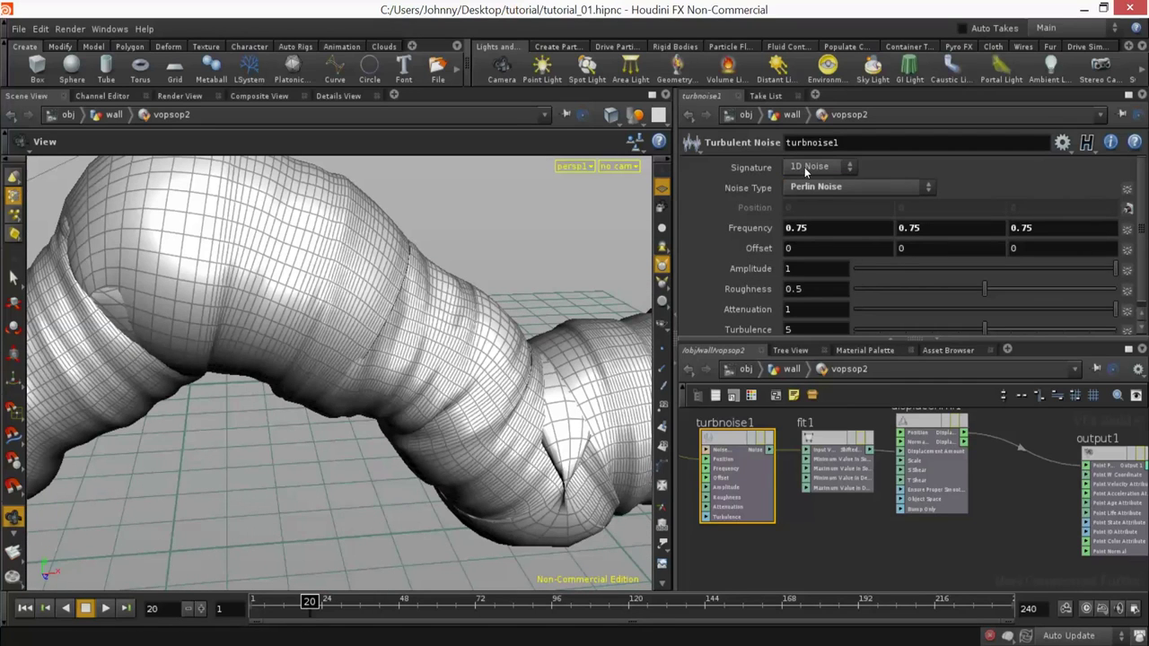
scroll(637, 304, "down", 5)
key("ctrl+z")
Step: Set turbnoise1's noise type back to Sparse Convolution Noise and inspect the displaced tube from several sides
left_click(822, 188)
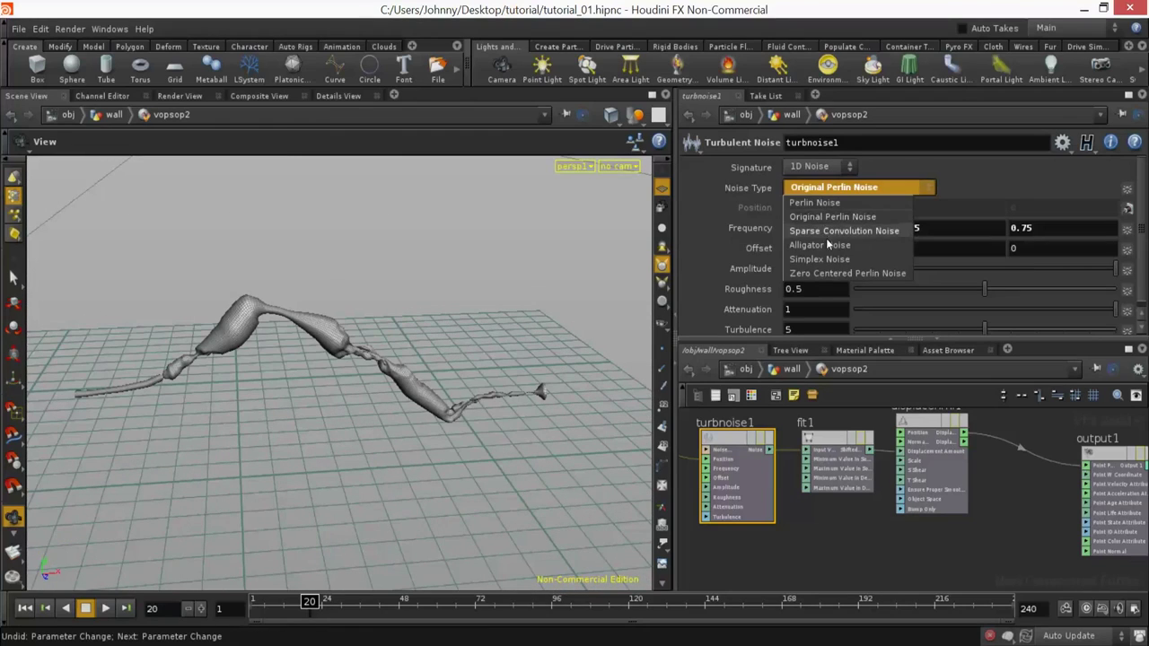
left_click(823, 231)
left_click_drag(568, 333, 385, 398)
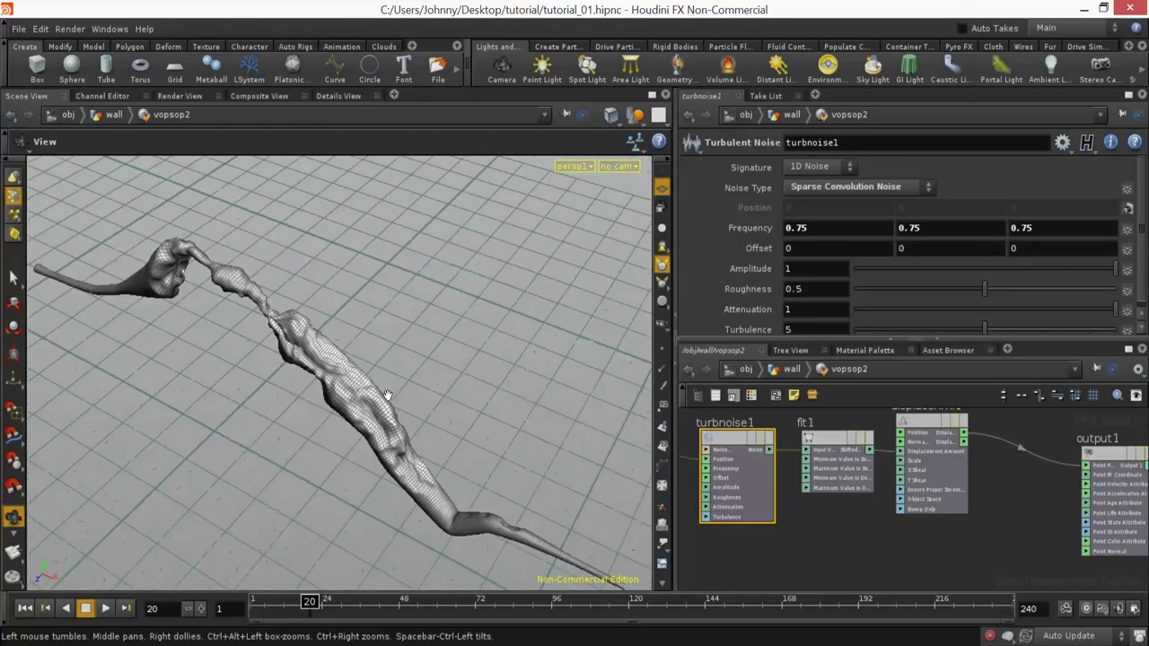
scroll(385, 397, "up", 5)
left_click_drag(492, 403, 736, 382)
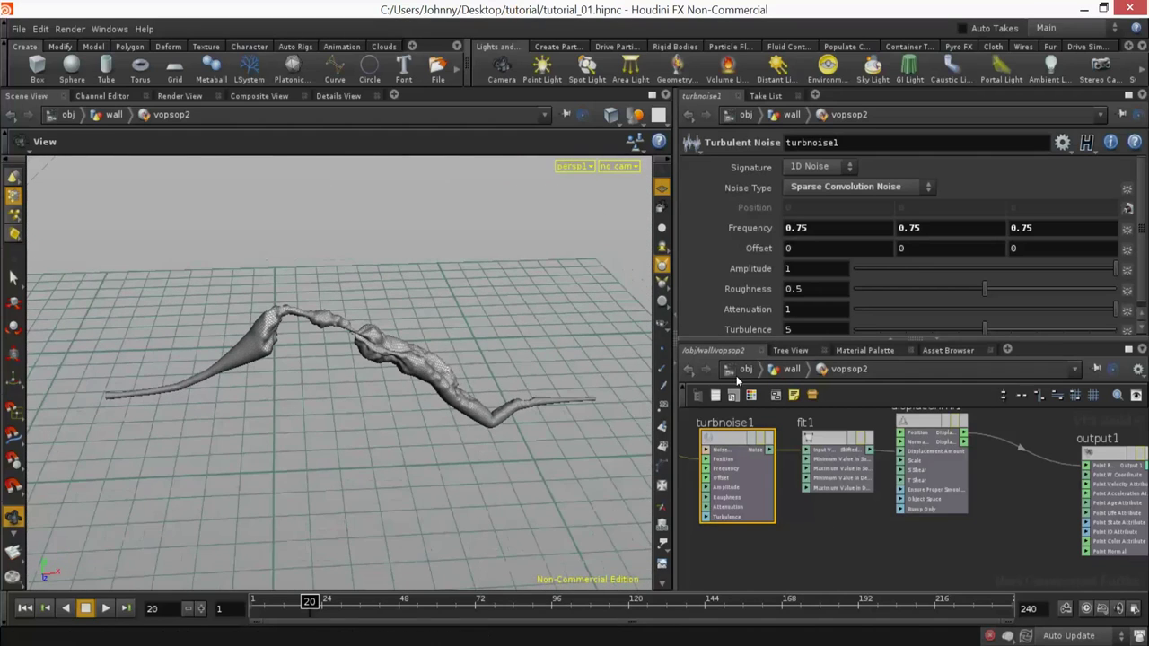
Step: Display the polycap1 output in wireframe with point normals shown, and examine the normal direction on the undisplaced tube
left_click(790, 369)
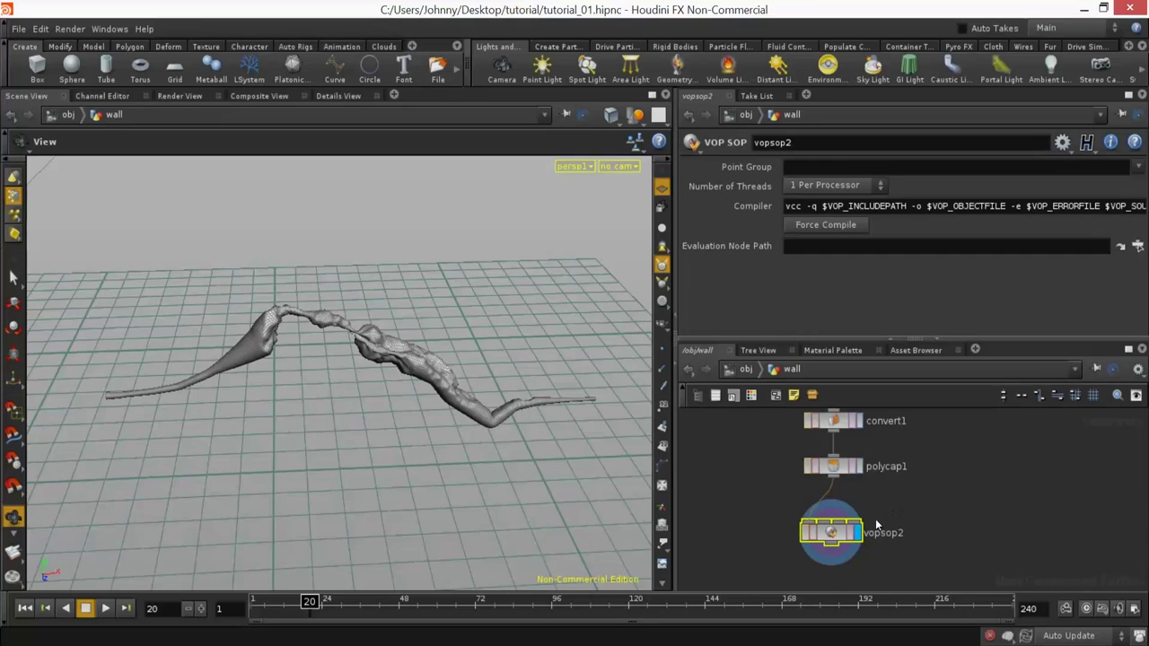
left_click(855, 452)
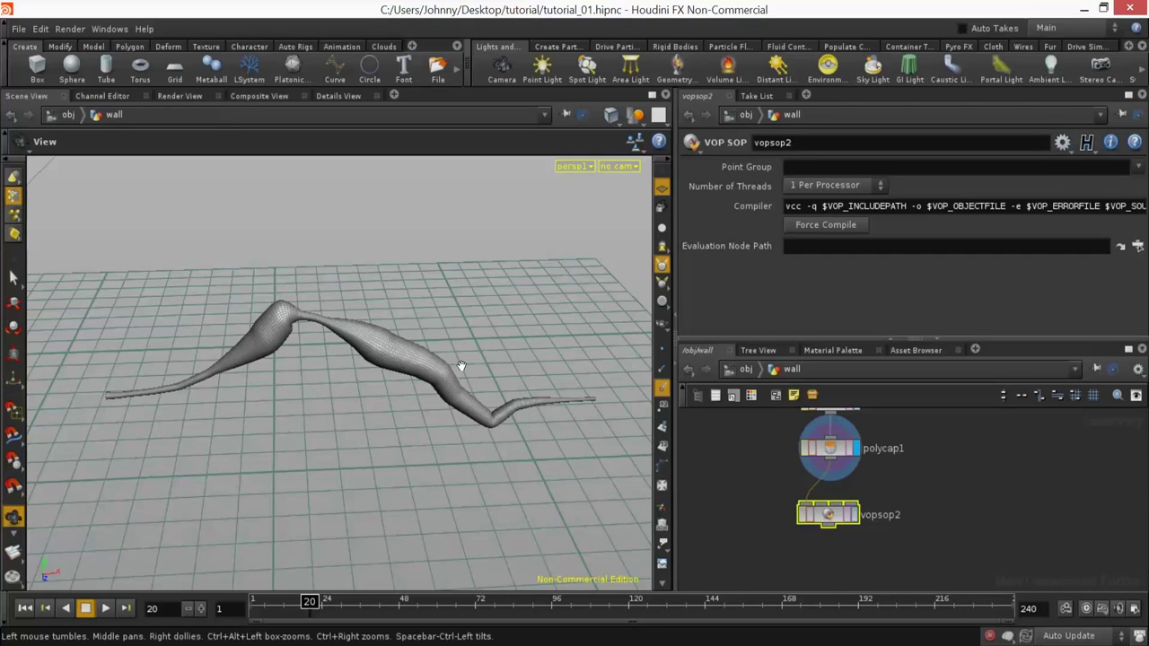
left_click_drag(460, 369, 436, 359)
right_click_drag(436, 359, 529, 328)
key("shift+w")
left_click_drag(494, 321, 472, 408)
right_click_drag(471, 407, 577, 365)
left_click(662, 388)
left_click(662, 370)
mouse_move(541, 324)
left_mouse_down()
mouse_move(475, 295)
mouse_move(526, 287)
mouse_move(504, 270)
mouse_move(544, 302)
left_mouse_up()
right_click_drag(544, 302, 362, 382)
Step: Insert a Fuse node between polycap1 and vopsop2 and display its output
middle_click_drag(907, 462, 913, 415)
key("Tab")
type("fuse")
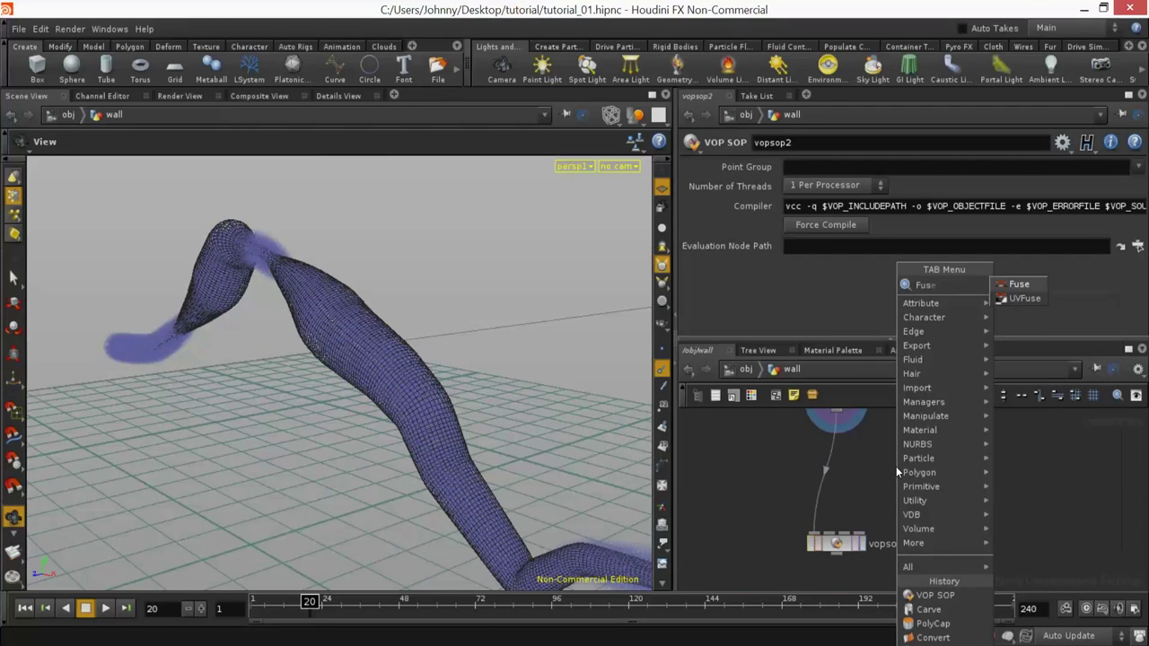
key("Return")
left_click(867, 454)
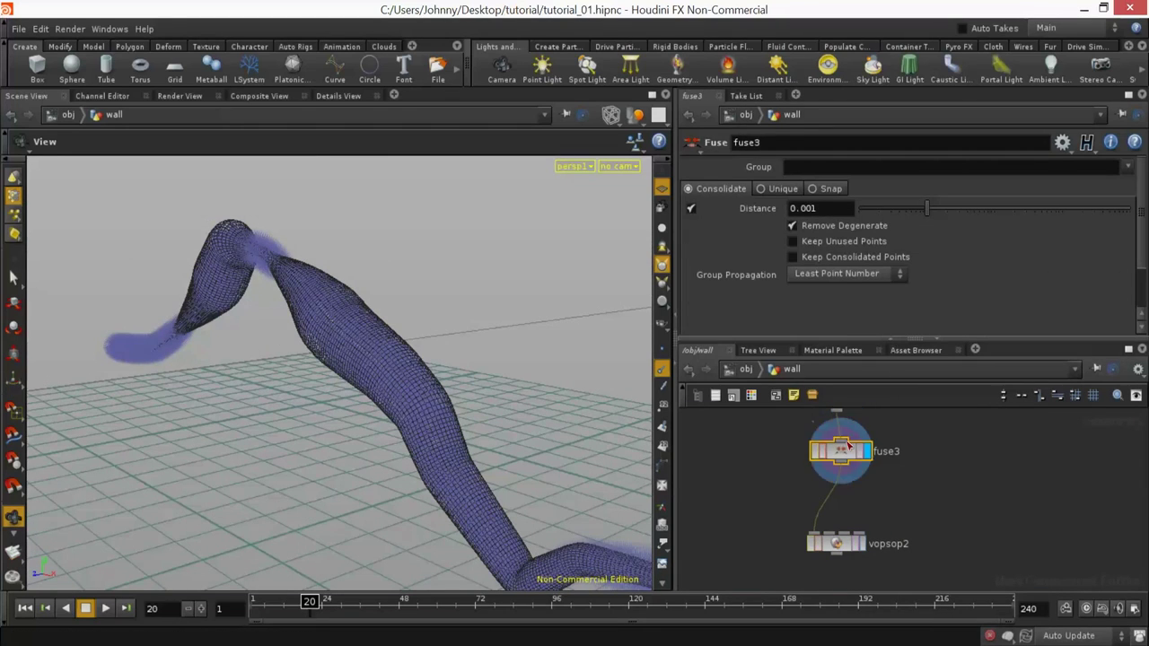
Step: Insert a Reverse node between fuse3 and vopsop2 to flip the tube's normals
key("Tab")
mouse_move(860, 470)
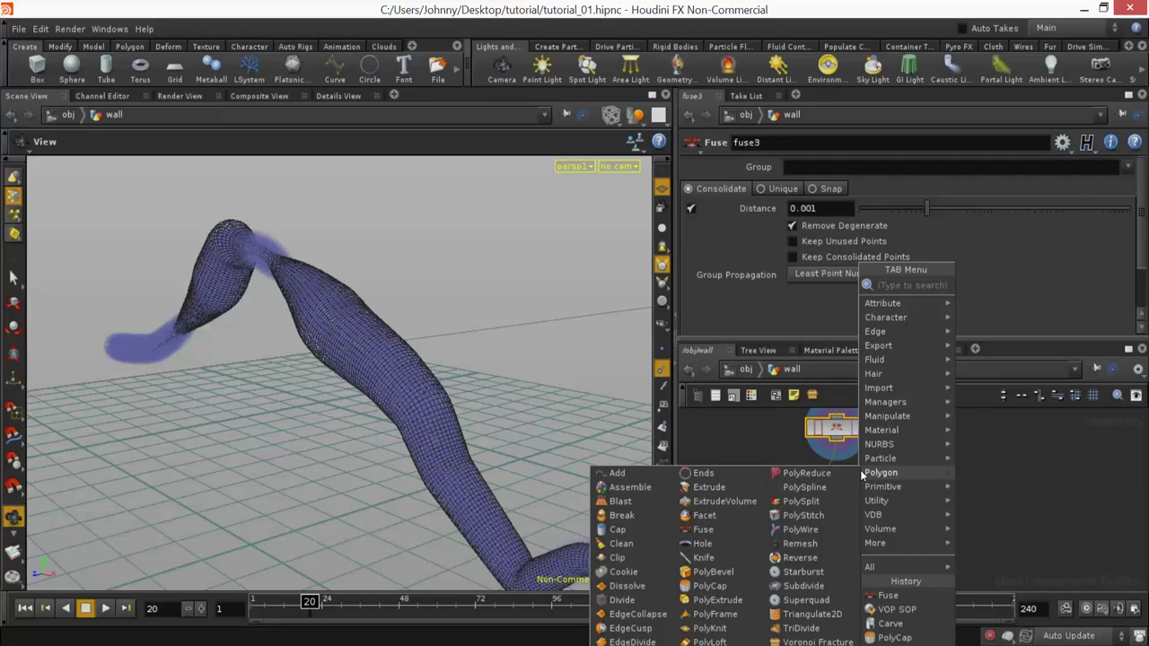
type("rev")
key("Return")
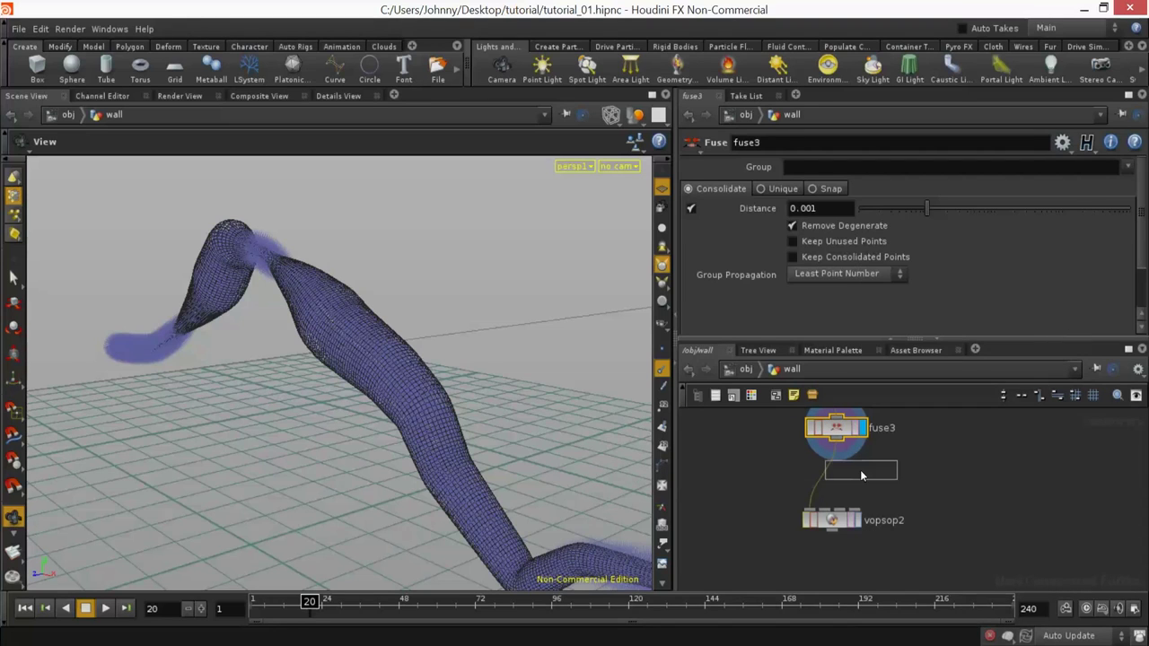
left_click(842, 474)
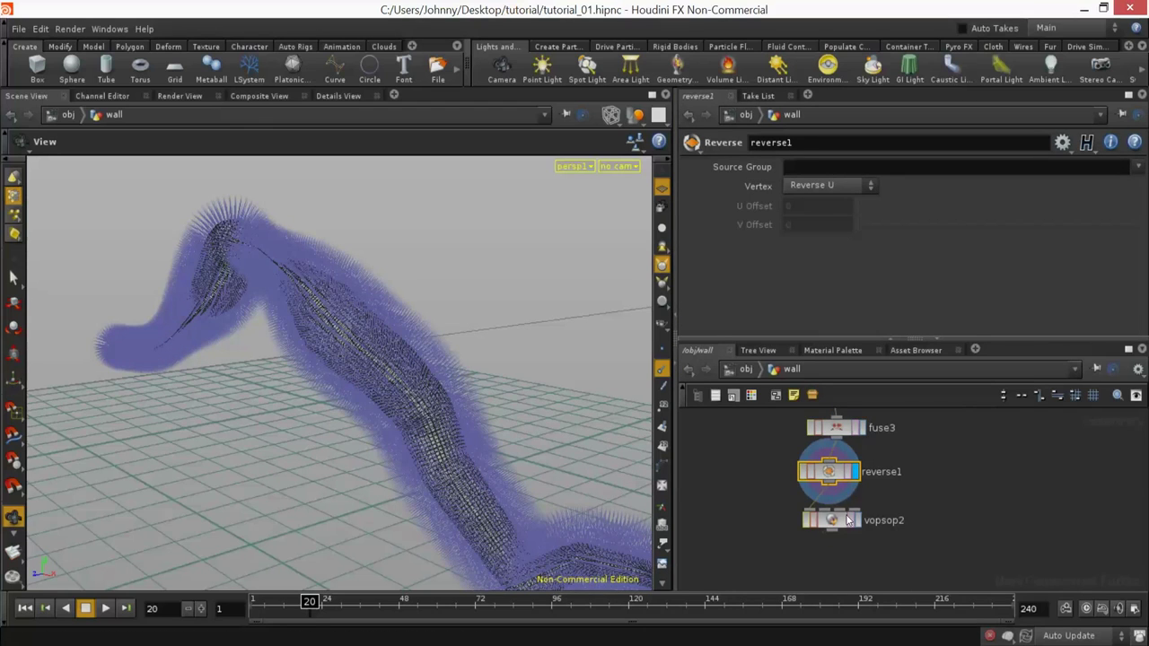
key("Delete")
left_click(855, 517)
key("ctrl+z")
key("ctrl+z")
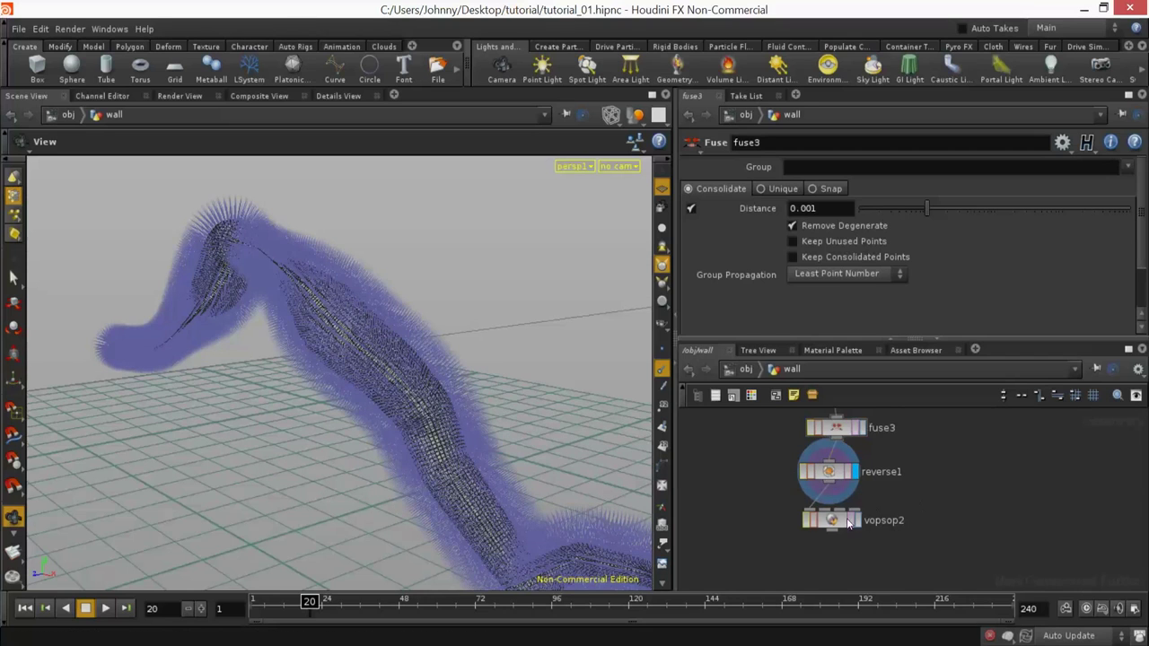
Step: Display vopsop2 in shaded mode with the point normals hidden and inspect the displaced tube
left_click(858, 524)
mouse_move(481, 404)
left_mouse_down()
mouse_move(551, 408)
mouse_move(545, 384)
mouse_move(511, 389)
mouse_move(590, 403)
left_mouse_up()
key("w")
left_click(662, 385)
left_click_drag(464, 395, 485, 429)
Step: Enter the vopsop2 network and delete the turbulent noise and Fit Range nodes
left_click(840, 527)
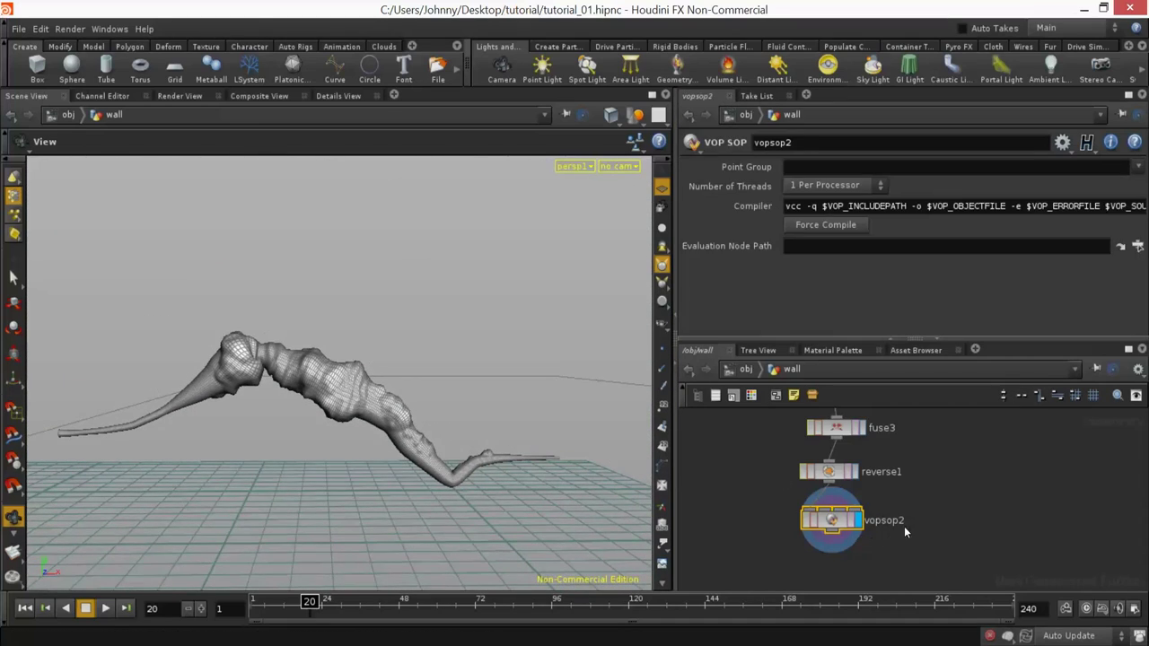
key("i")
middle_click_drag(912, 533, 905, 515)
right_click_drag(905, 515, 866, 533)
mouse_move(866, 533)
middle_mouse_down()
mouse_move(875, 502)
mouse_move(851, 545)
middle_mouse_up()
left_click_drag(867, 460, 867, 466)
key("Delete")
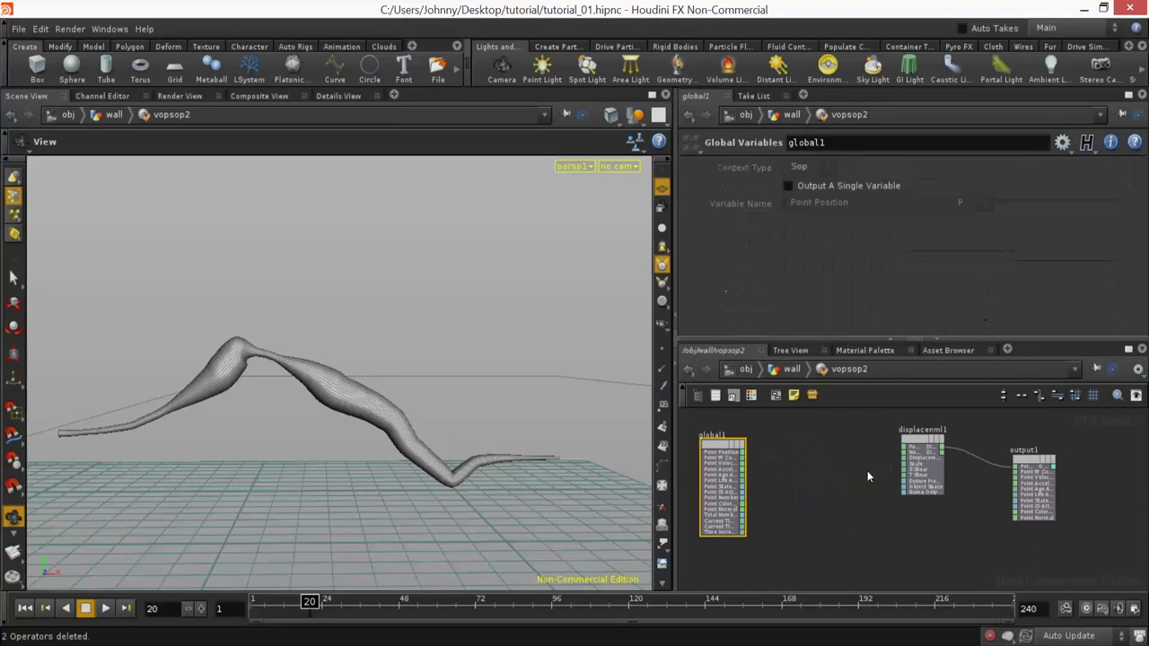
Step: Add a Worley Noise node fed by Point Position and connect its first distance output to displacenml1's Displacement Amount
key("Tab")
key("Return")
scroll(838, 477, "up", 2)
left_click(810, 461)
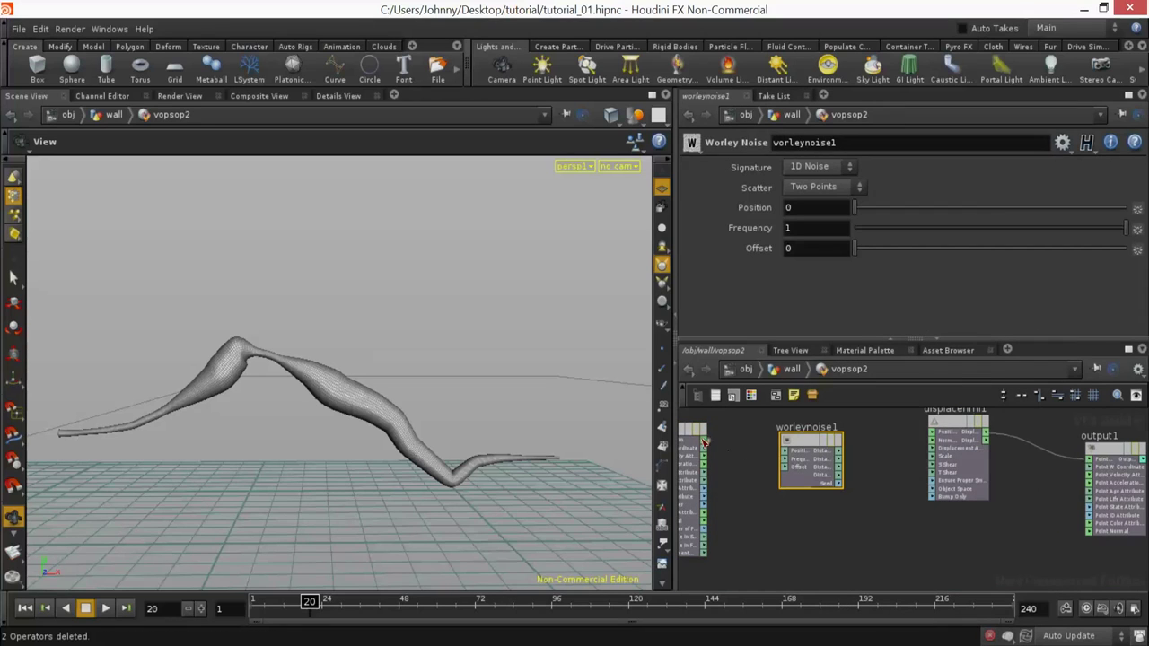
left_click(790, 455)
scroll(861, 453, "up", 2)
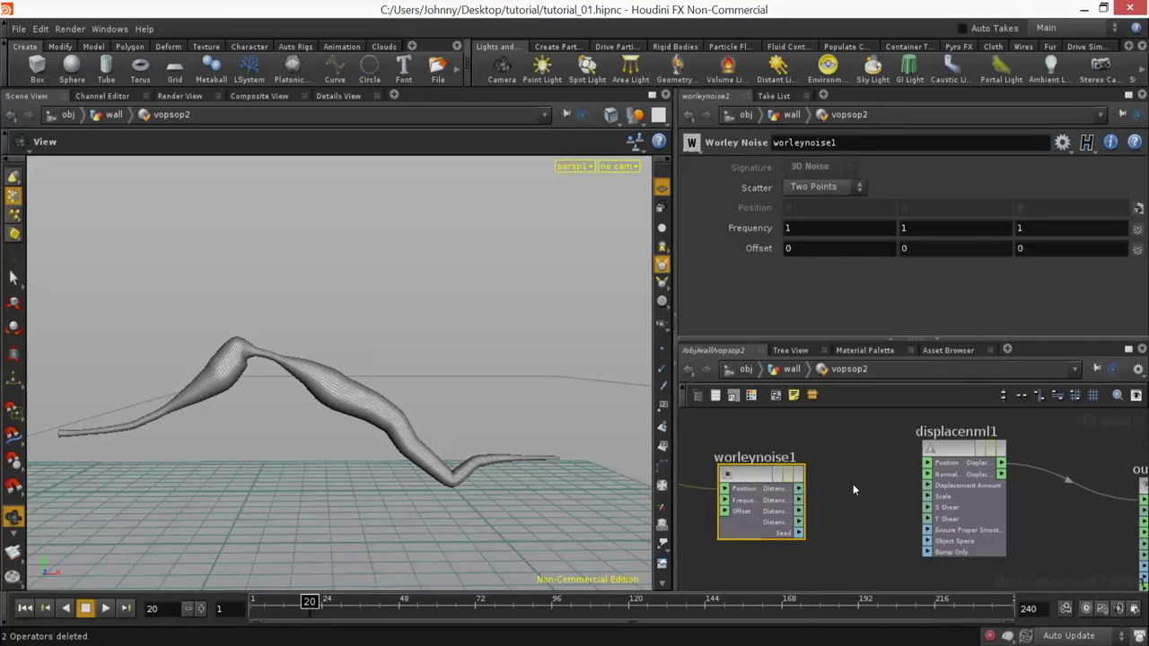
left_click(933, 489)
Step: Set worleynoise1's frequency to 1.8 on all three axes and check the displaced tube
left_click_drag(416, 386, 359, 446)
middle_click_drag(752, 228, 752, 234)
left_click_drag(549, 355, 588, 310)
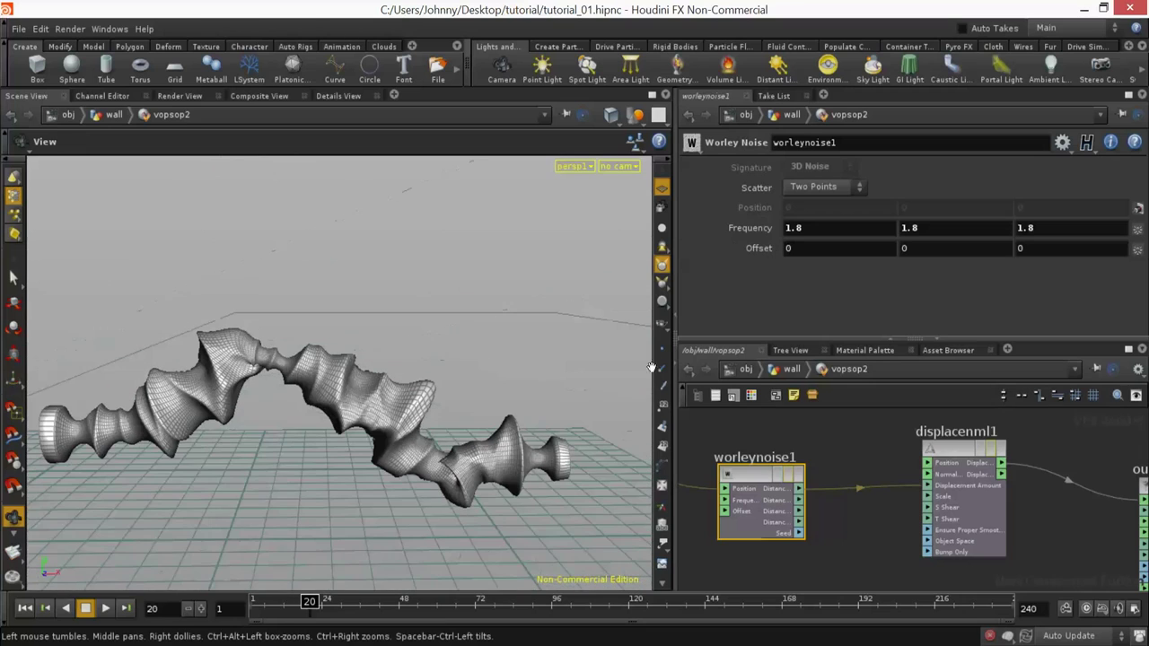
Step: Add a Turbulent Noise node below worleynoise1 and connect Point Position to its Position input
middle_click_drag(830, 554, 845, 473)
scroll(844, 473, "down", 4)
middle_click_drag(898, 510, 1013, 524)
left_click_drag(793, 561, 803, 444)
key("Tab")
type("turb")
key("Return")
scroll(825, 517, "up", 2)
left_click(824, 517)
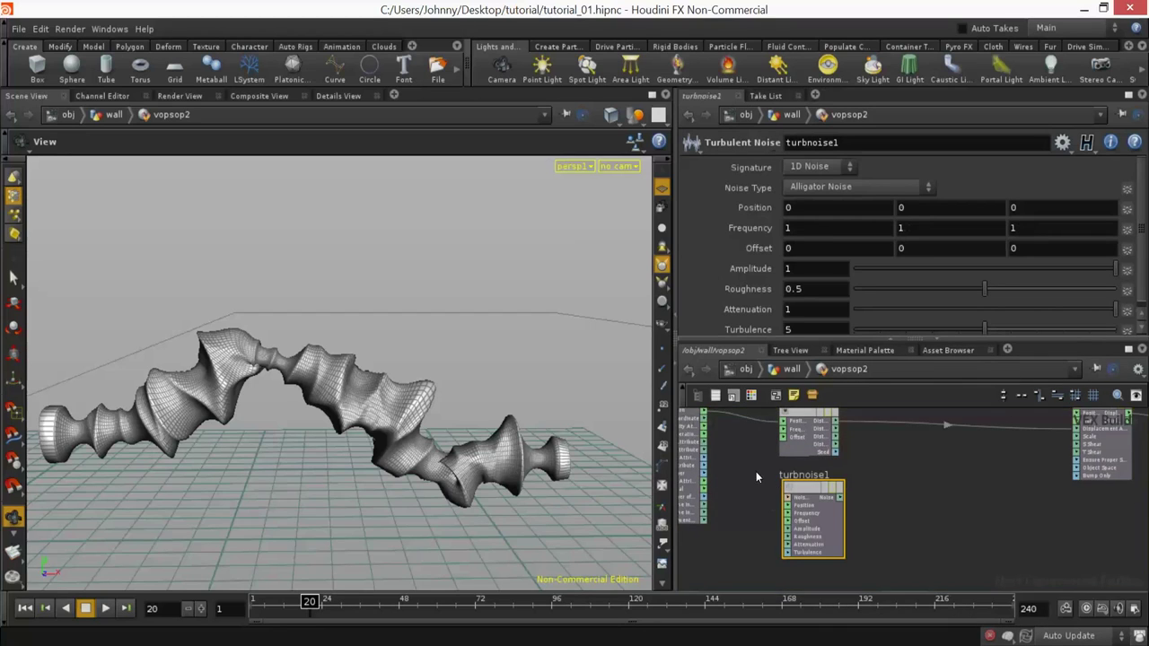
middle_click_drag(755, 477, 796, 496)
left_click_drag(744, 437, 826, 525)
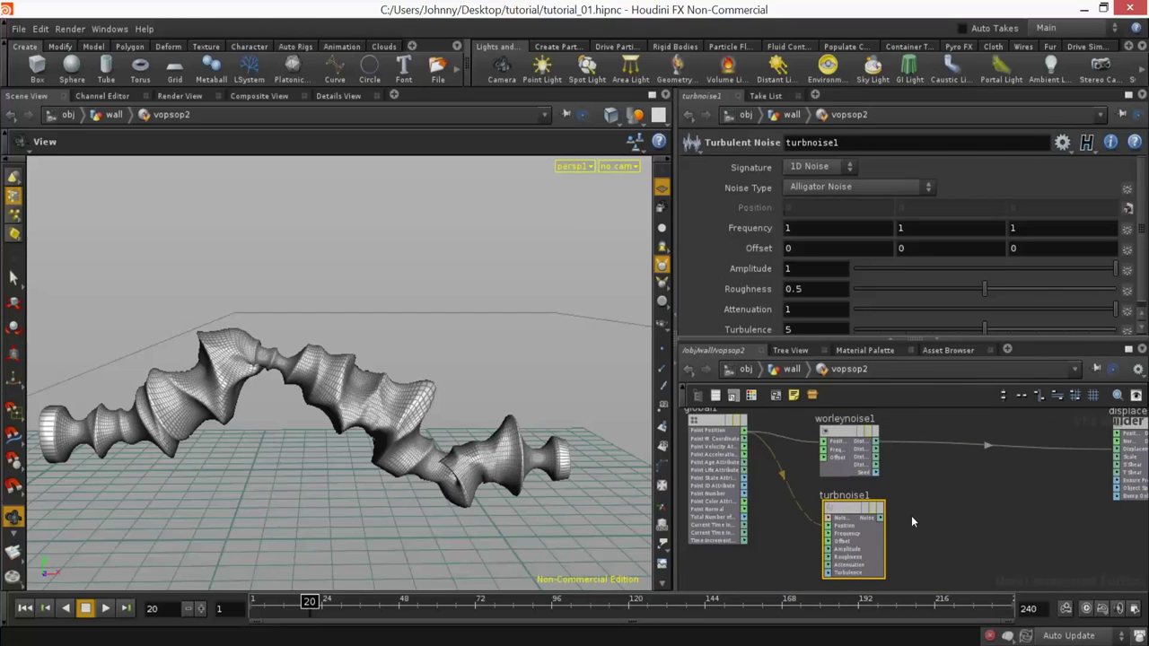
Step: Insert an Add node between worleynoise1 and displacenml1 and connect turbnoise1's noise output as its second input
key("Tab")
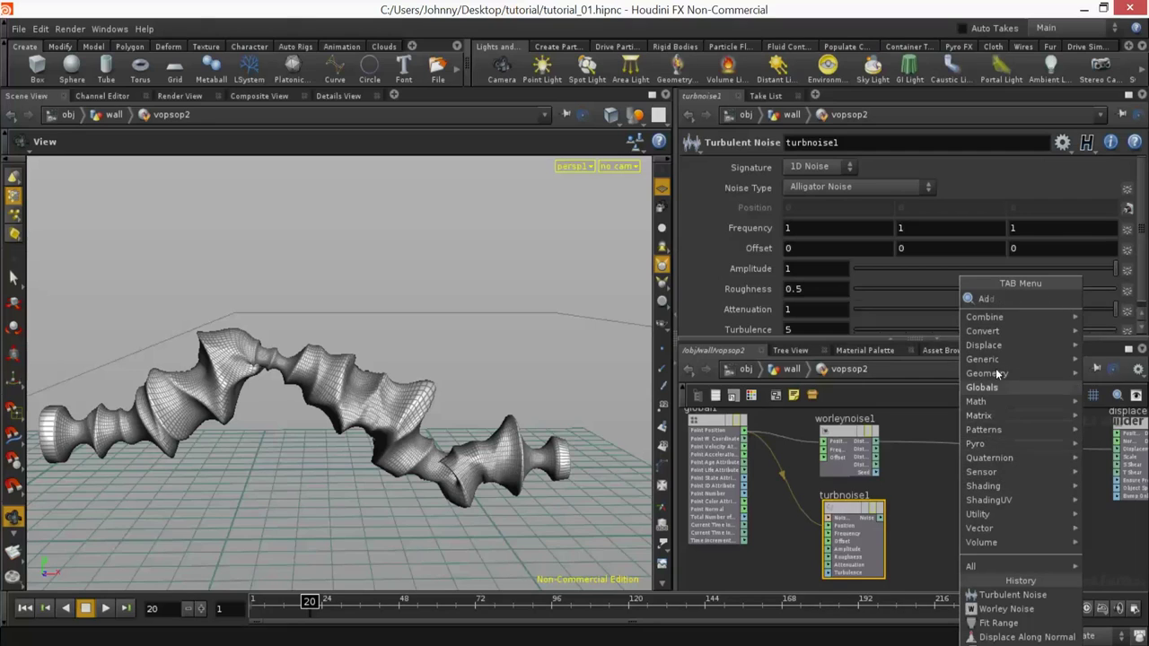
left_click(892, 298)
left_click(969, 440)
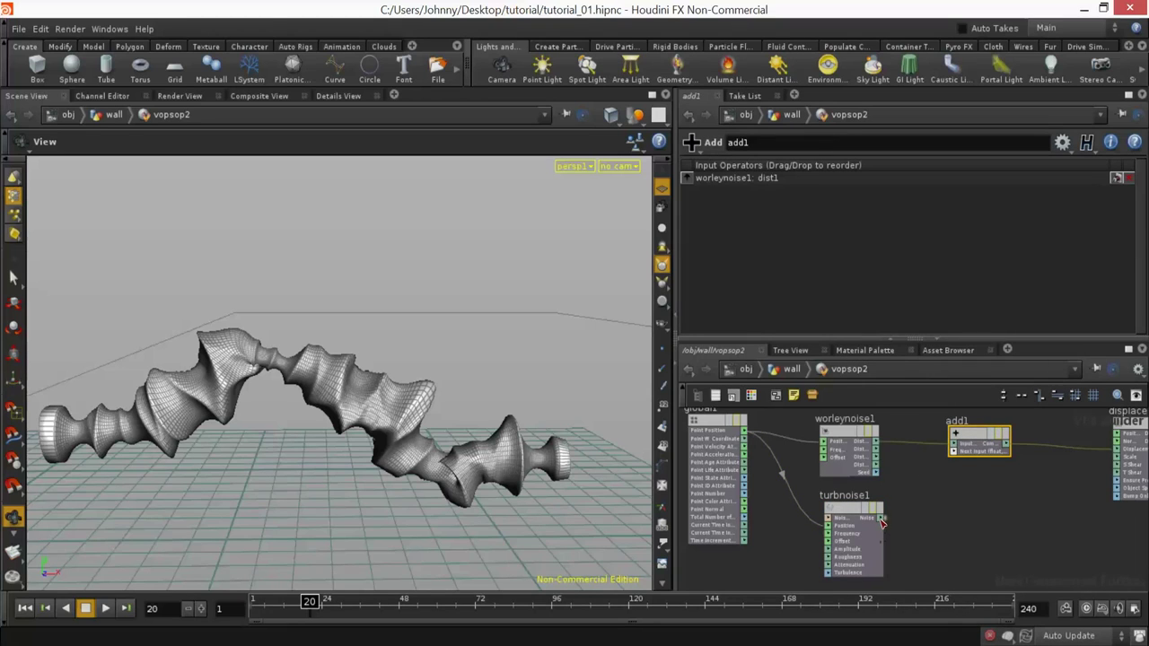
left_click(954, 452)
Step: Set turbnoise1 to Sparse Convolution Noise with a frequency of 1.8 on all three axes
left_click(853, 509)
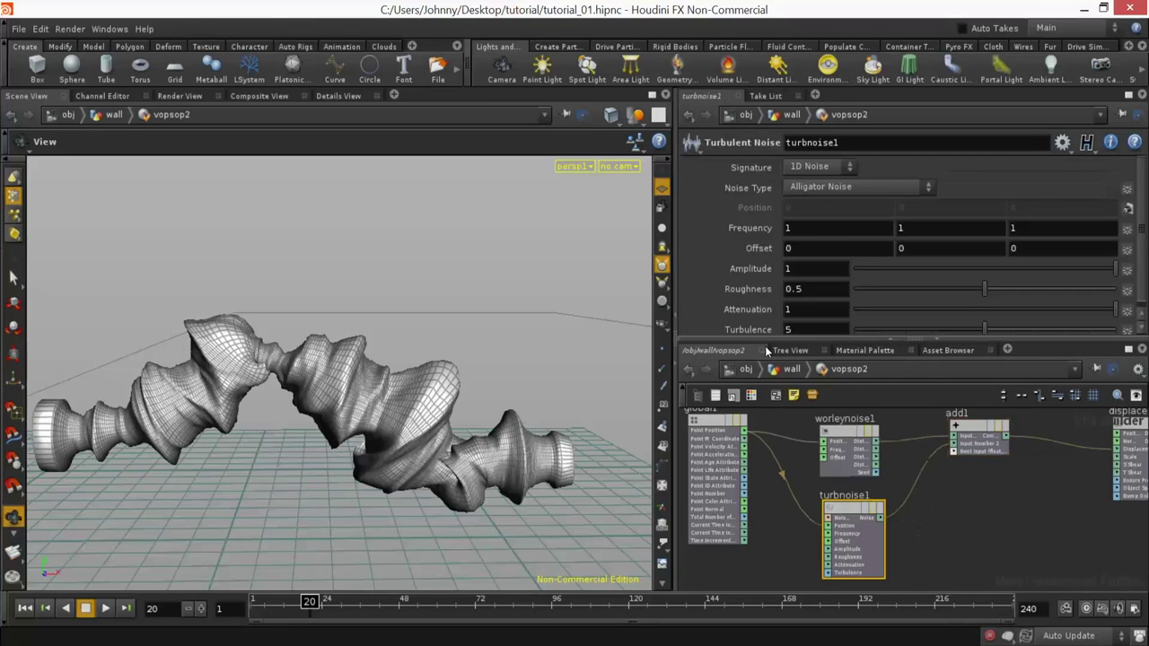
left_click(813, 184)
left_click(817, 267)
middle_click_drag(779, 228, 824, 230)
Step: Insert a Fit Range node between add1 and displacenml1 and set its Destination Max to 0.6
middle_click_drag(946, 495, 844, 508)
middle_click_drag(947, 443, 845, 430)
key("Tab")
type("ffit")
key("Return")
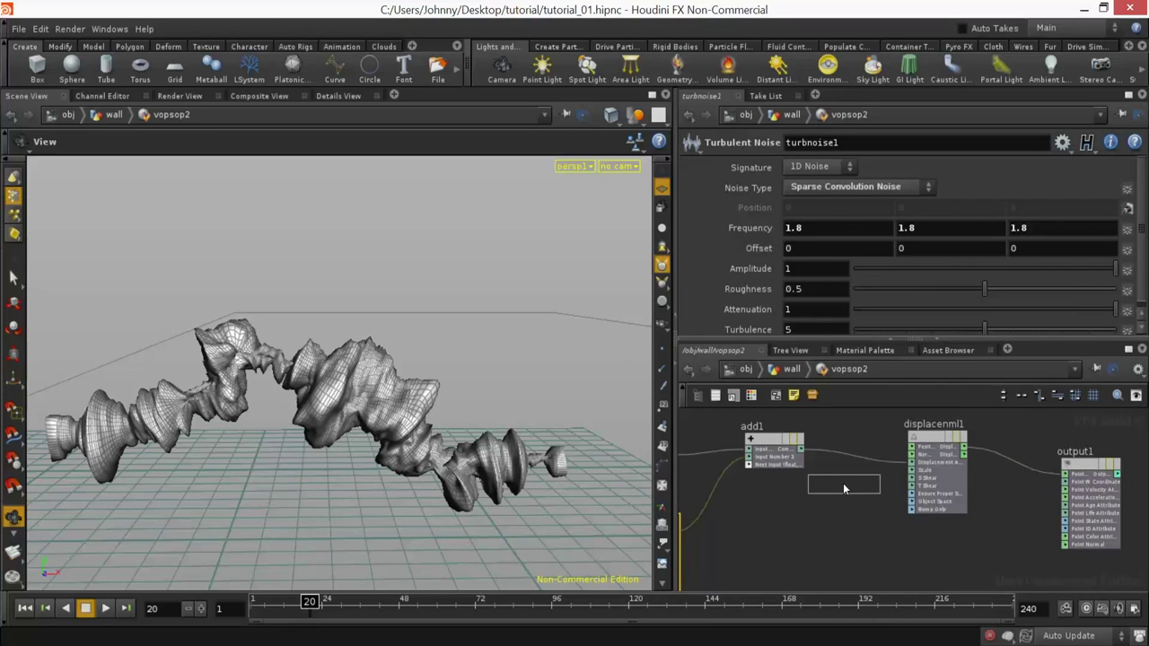
left_click(845, 466)
scroll(542, 370, "up", 4)
left_click_drag(542, 370, 521, 367)
middle_click_drag(850, 254, 795, 261)
Step: Try a lower Scale on the Displace Along Normal node
middle_click_drag(993, 451, 843, 483)
left_click_drag(836, 447, 837, 447)
mouse_move(850, 454)
middle_mouse_down()
mouse_move(796, 469)
mouse_move(866, 468)
middle_mouse_up()
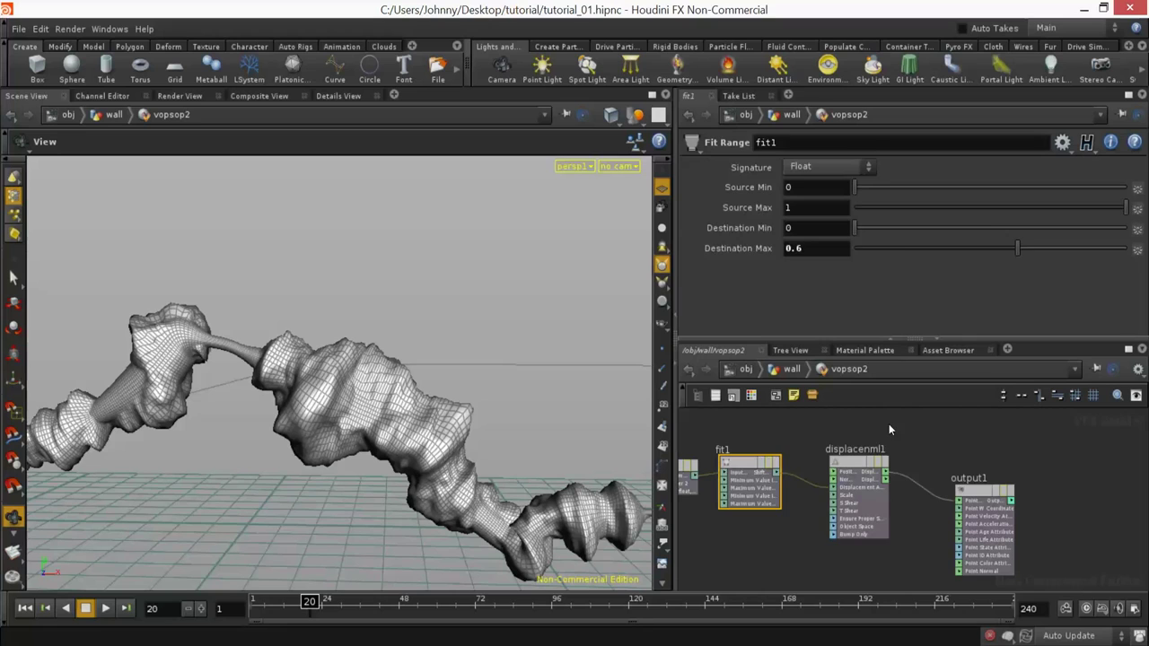
left_click_drag(1111, 189, 1003, 199)
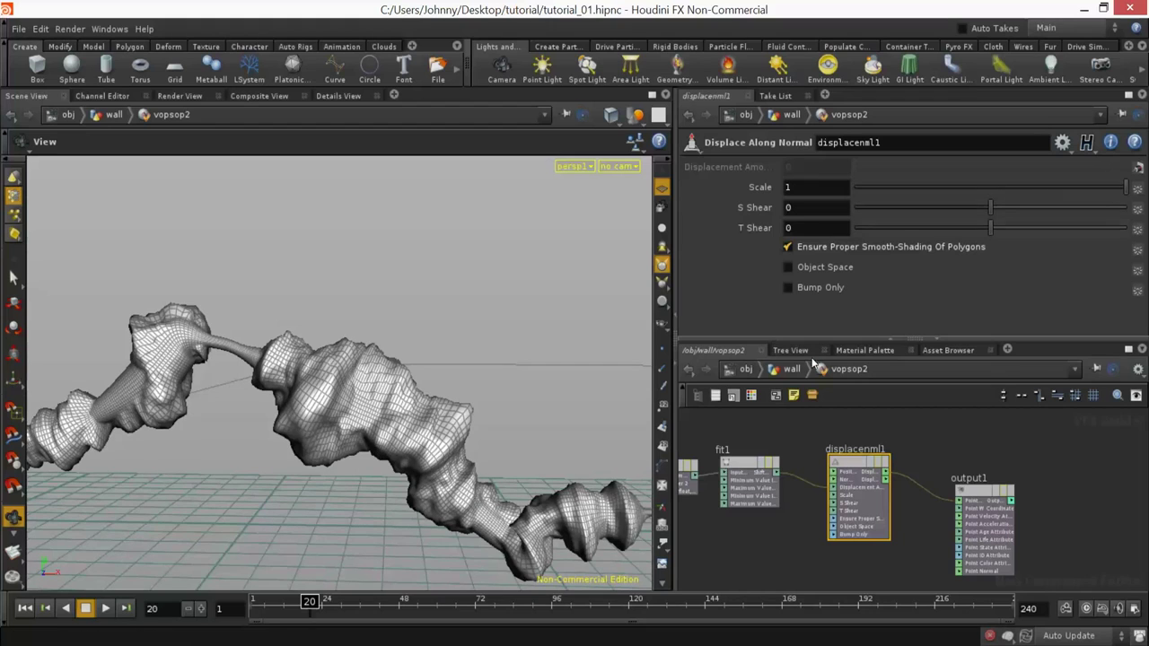
Step: Return to the wall network and show OUT_WALL as a template around the displaced tube
left_click(782, 371)
scroll(912, 504, "up", 5)
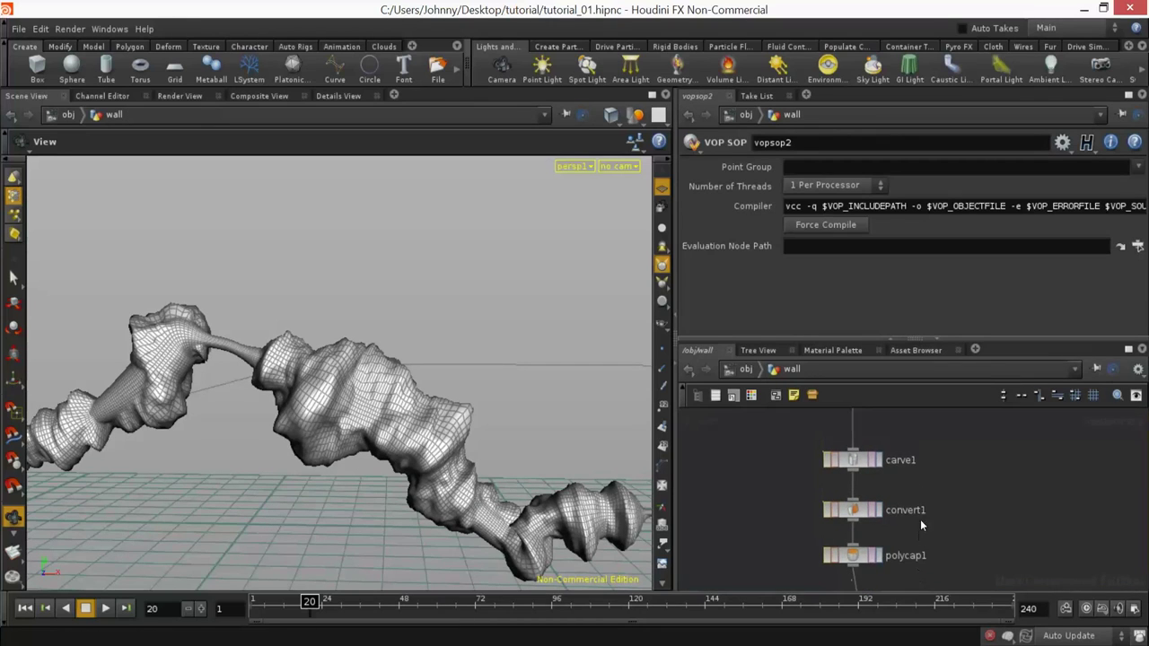
left_click(851, 544)
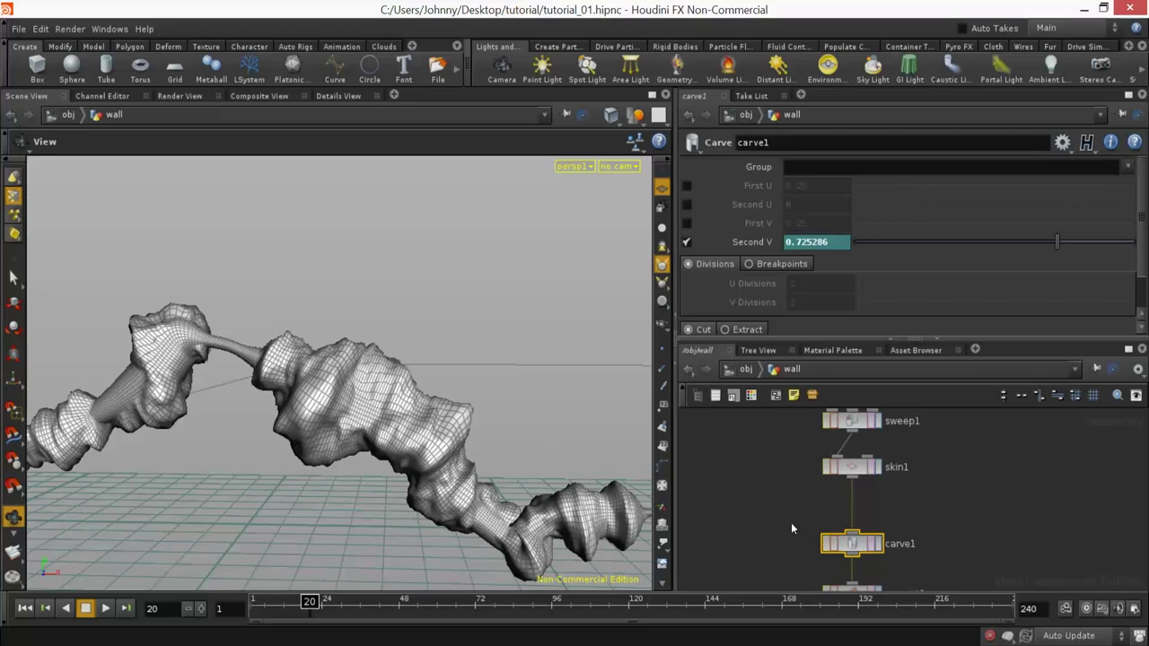
scroll(772, 525, "down", 3)
middle_click_drag(755, 530, 791, 610)
middle_click_drag(754, 532, 761, 625)
middle_click_drag(788, 450, 777, 616)
scroll(777, 535, "down", 3)
middle_click_drag(790, 505, 787, 592)
scroll(764, 482, "up", 3)
scroll(915, 502, "up", 2)
scroll(907, 505, "up", 1)
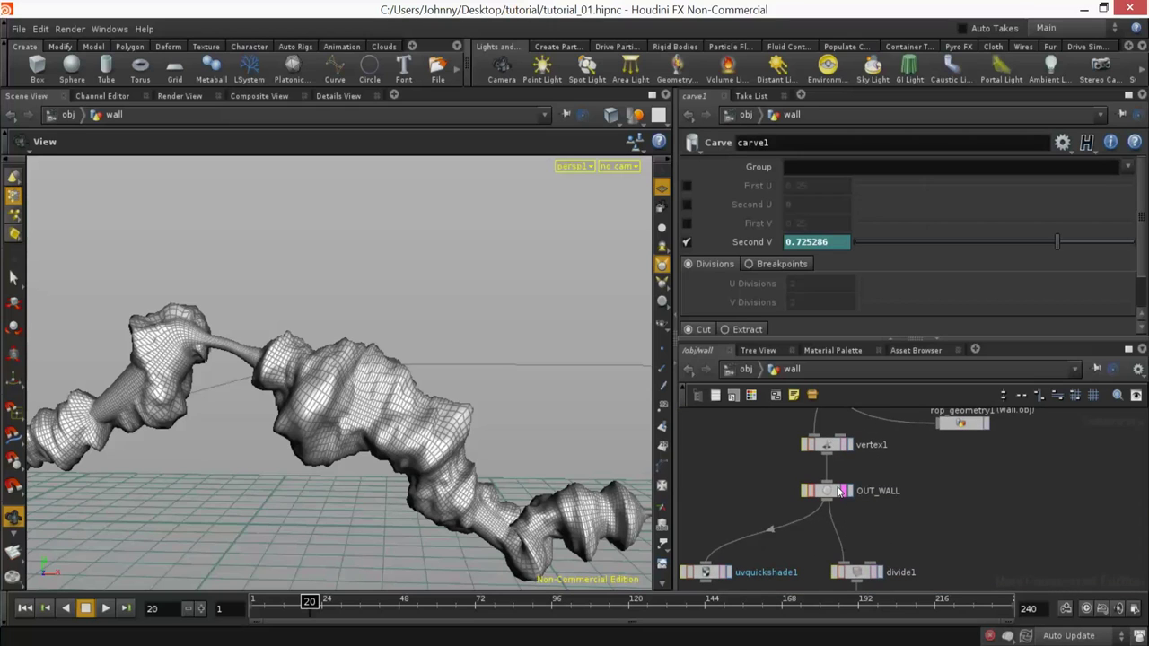
right_click_drag(361, 408, 213, 482)
left_click_drag(342, 404, 447, 374)
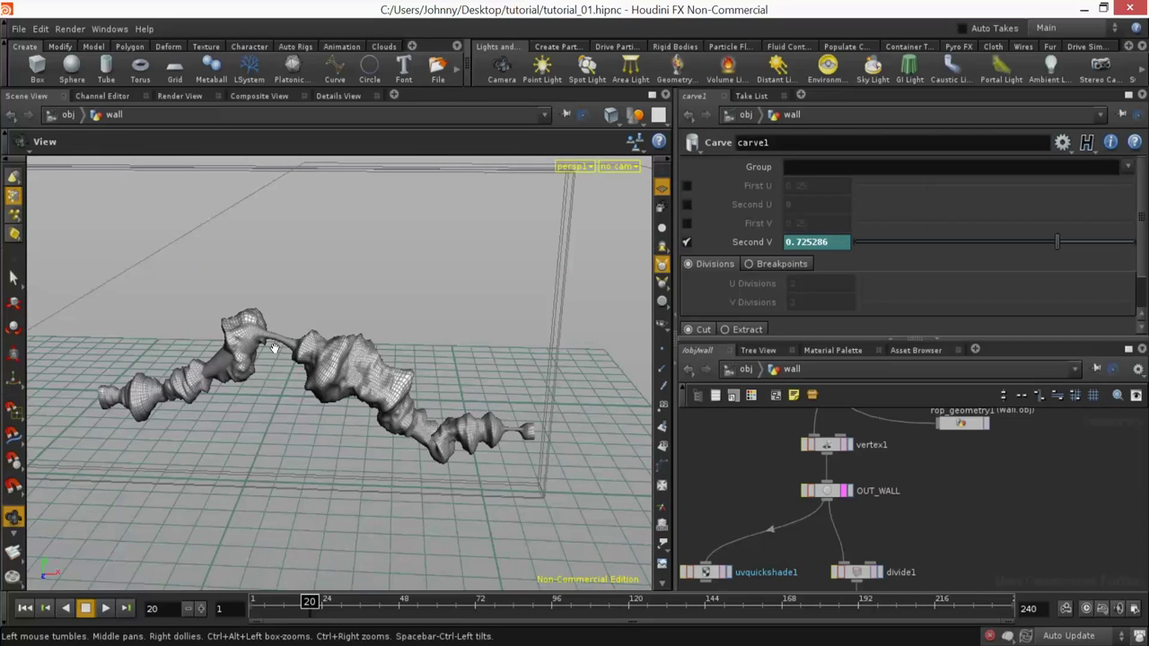
Step: Reshape vopsop1's thickness ramp by raising the dip near position 0.4 and removing the extra point beside it
middle_click_drag(932, 579, 925, 384)
middle_click_drag(931, 524, 932, 395)
middle_click_drag(944, 529, 934, 400)
middle_click_drag(978, 575, 927, 431)
middle_click_drag(954, 478, 947, 368)
middle_click_drag(965, 449, 907, 467)
scroll(908, 472, "up", 2)
left_click(826, 475)
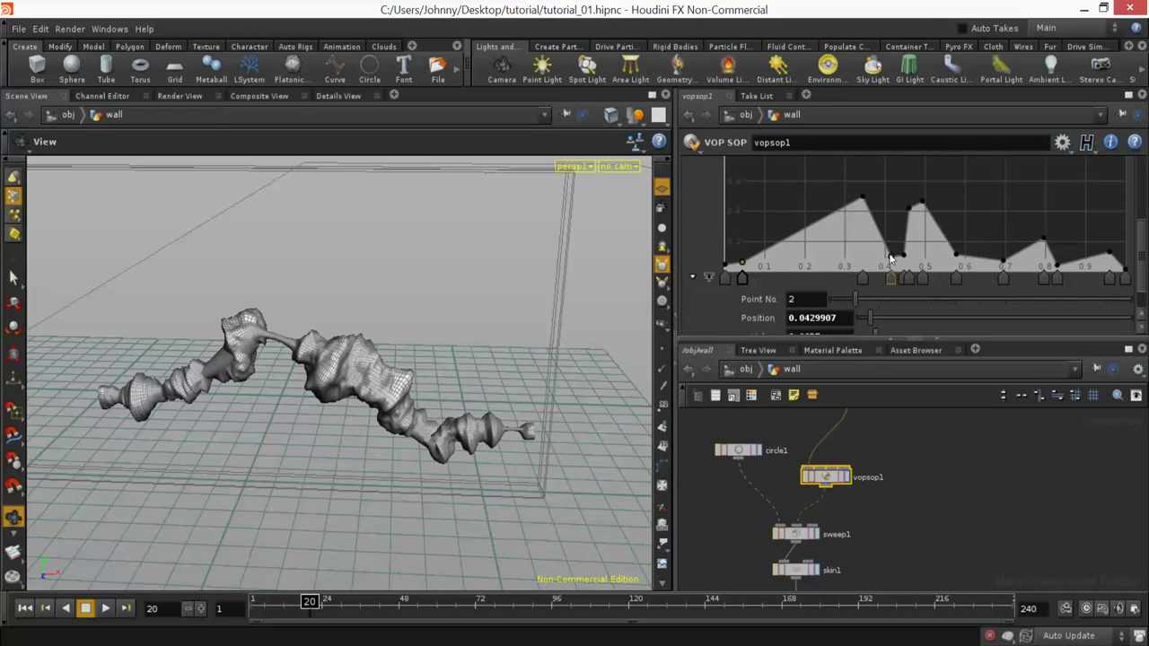
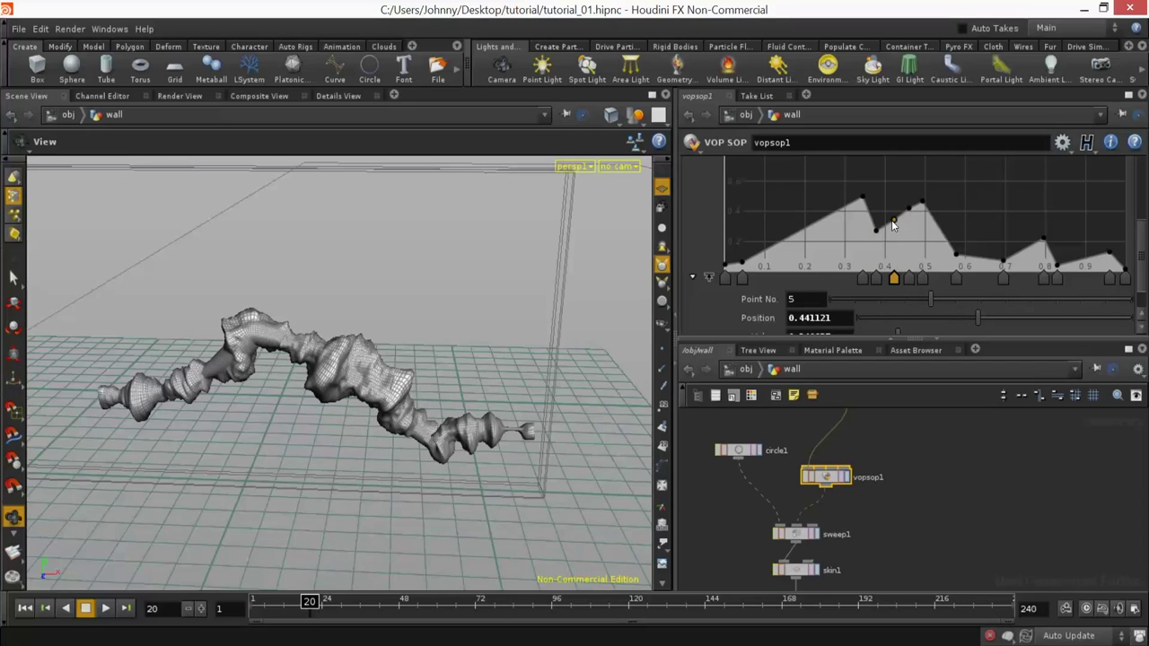
mouse_move(881, 198)
left_mouse_down()
mouse_move(879, 173)
mouse_move(884, 192)
left_mouse_up()
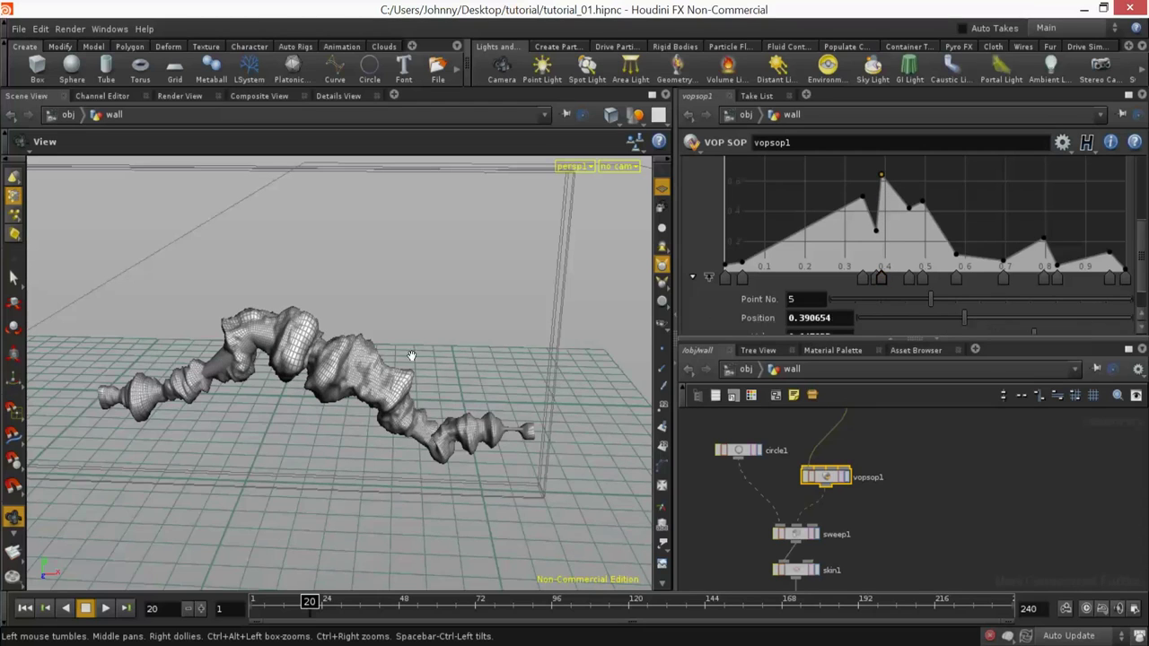
left_click_drag(334, 329, 269, 332)
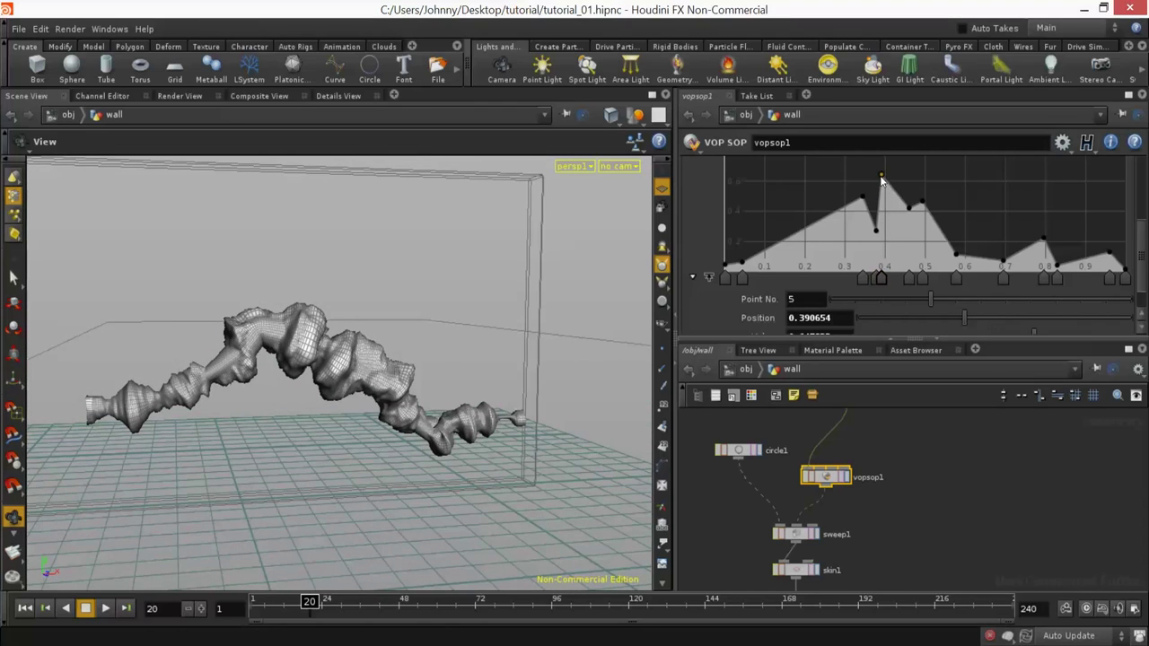
left_click_drag(883, 233, 883, 235)
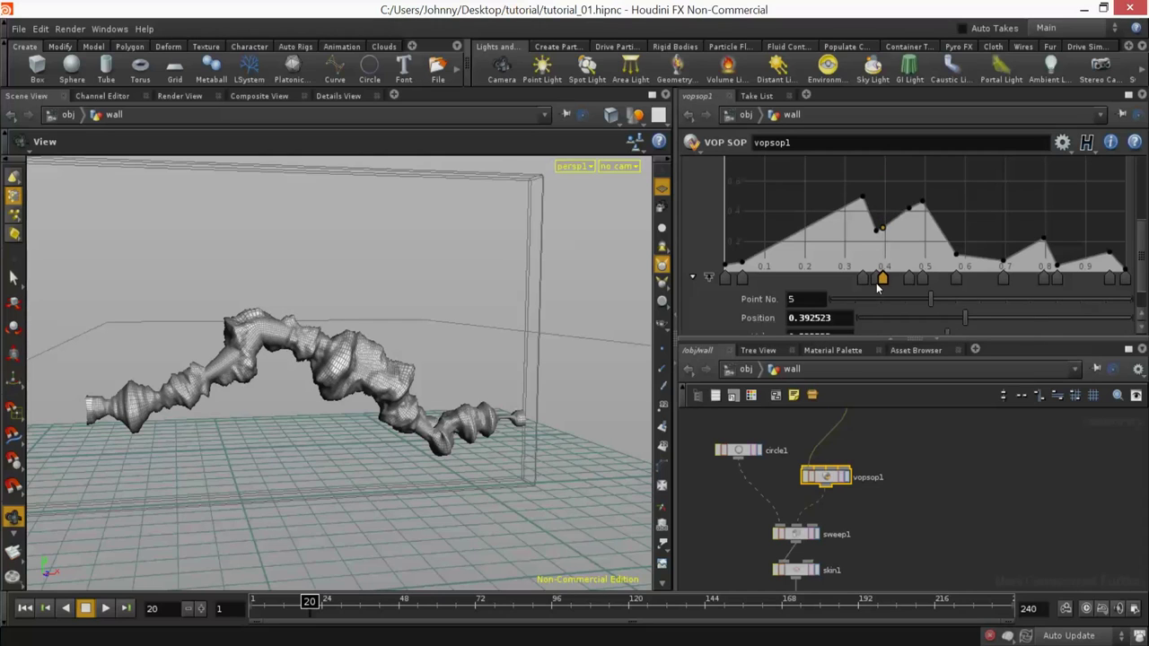
left_click_drag(381, 337, 631, 437)
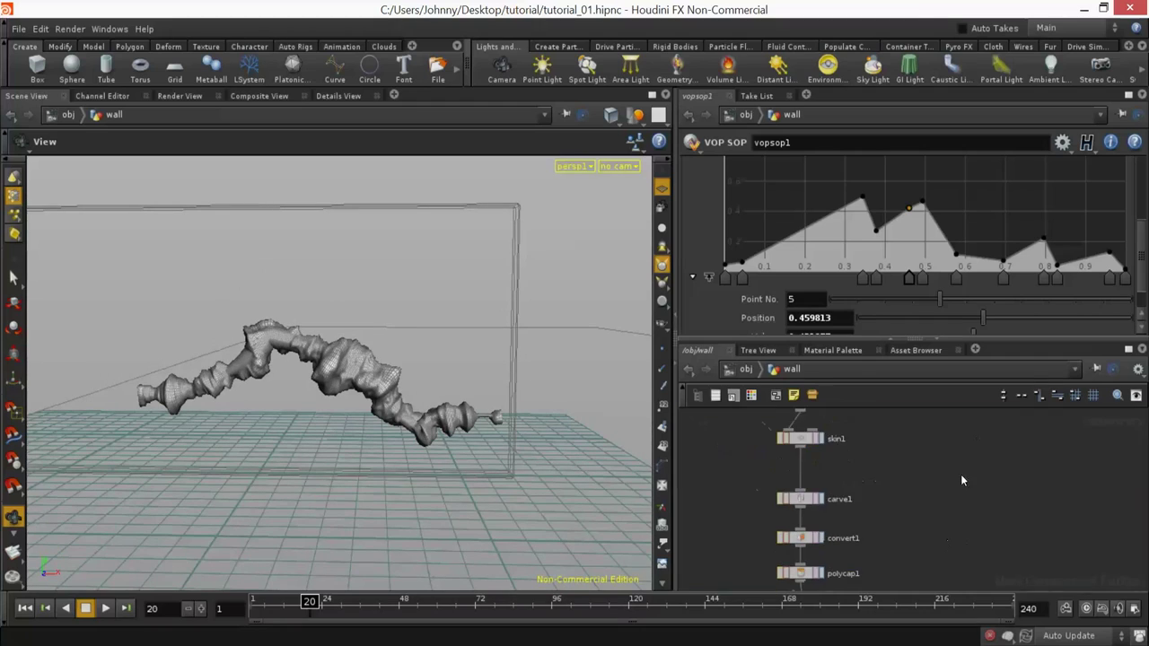
Step: Play the animation and check the growing displaced tube against the wall outline
key("ctrl+Up")
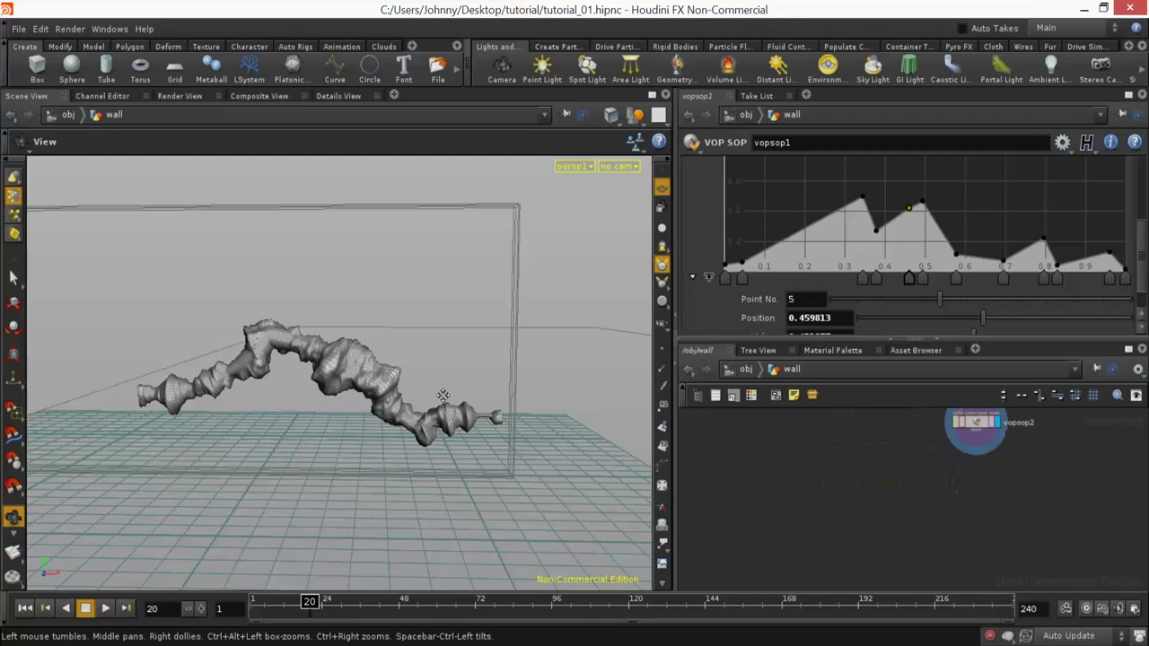
left_click_drag(313, 371, 370, 400)
key("ctrl+Left")
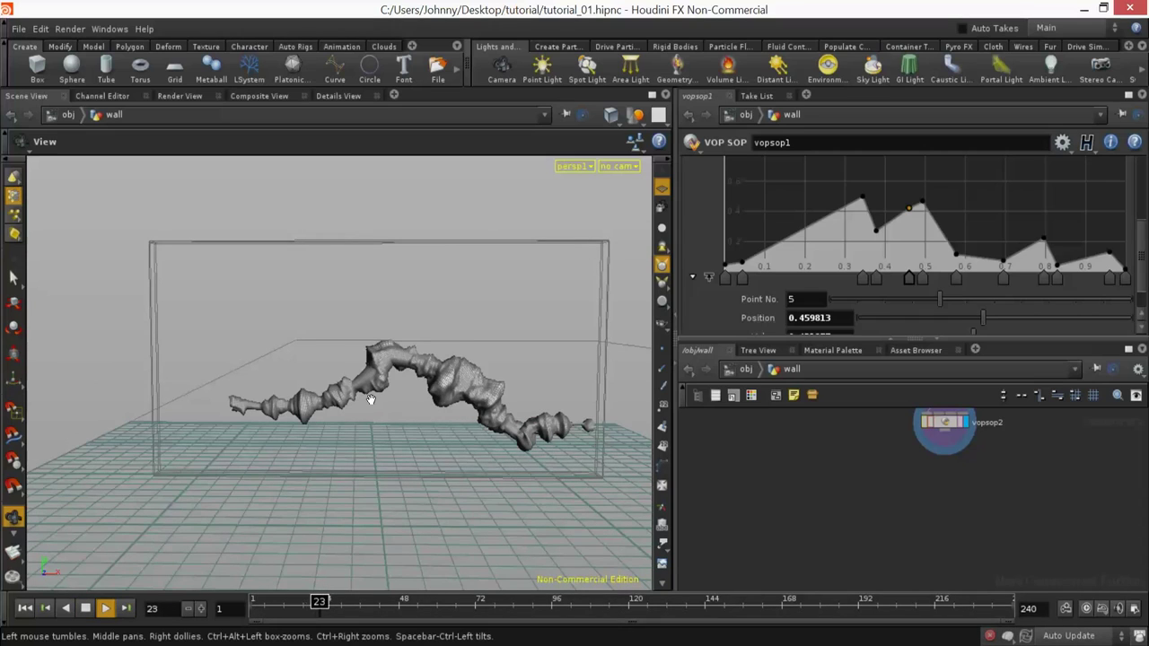
middle_click_drag(642, 394, 564, 406)
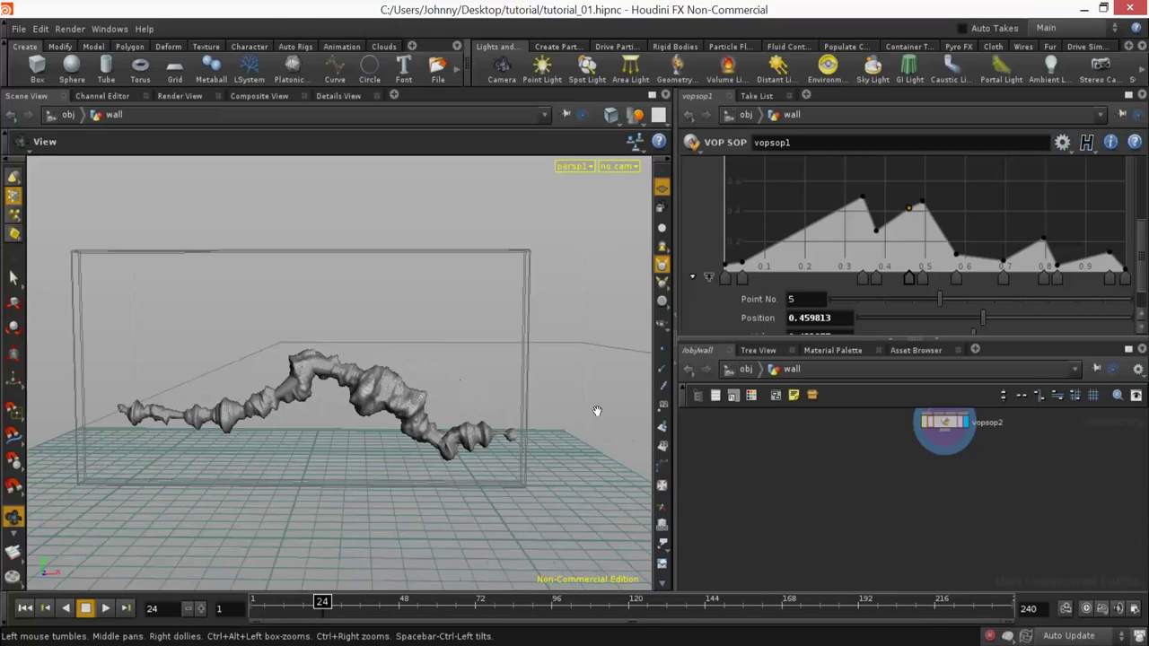
Step: Add a Null after vopsop2, wire and display it, and rename it OUT_CRACK
middle_click_drag(815, 427, 768, 532)
scroll(857, 515, "up", 3)
key("Tab")
type("null")
key("Return")
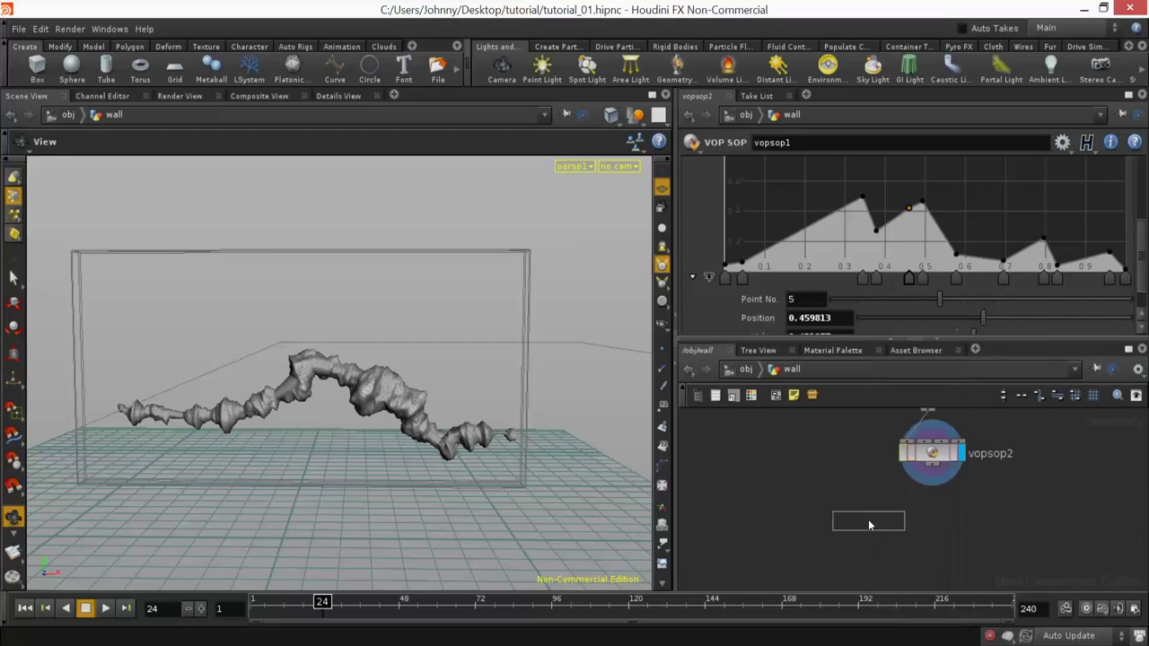
left_click(935, 537)
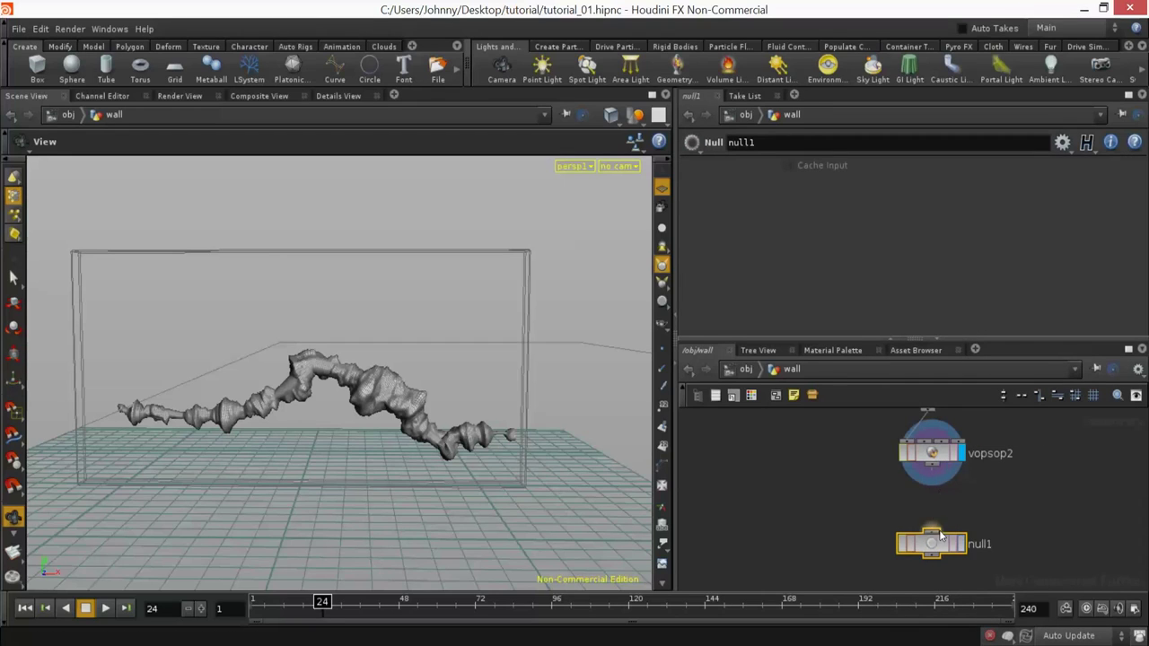
left_click(964, 541)
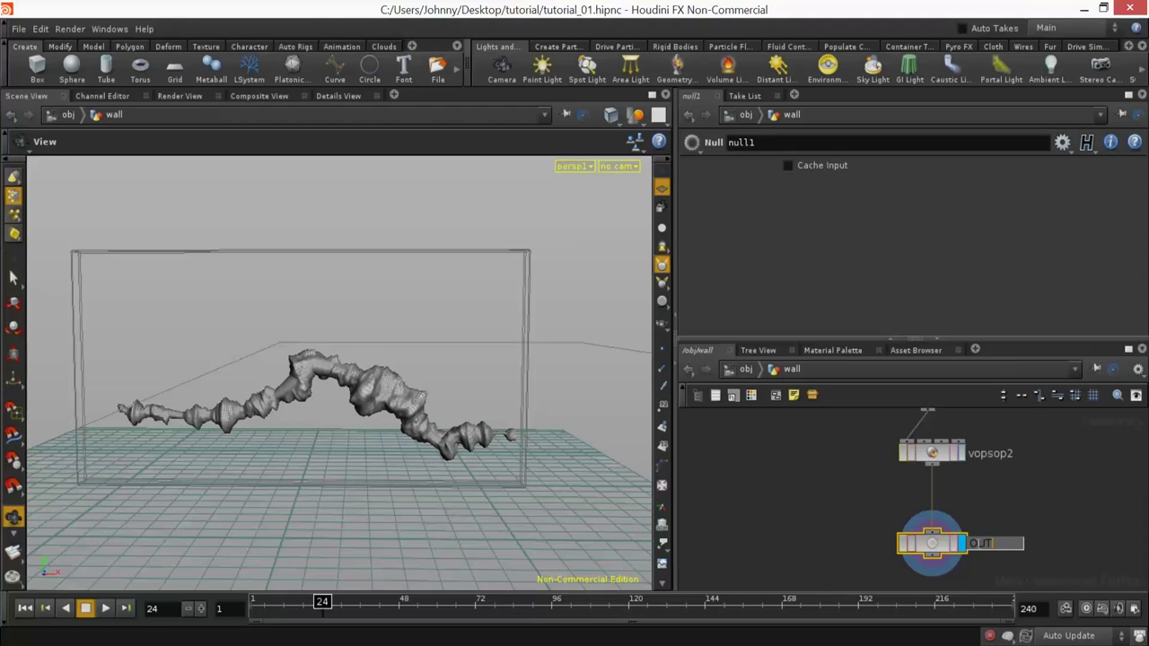
type("K")
key("Return")
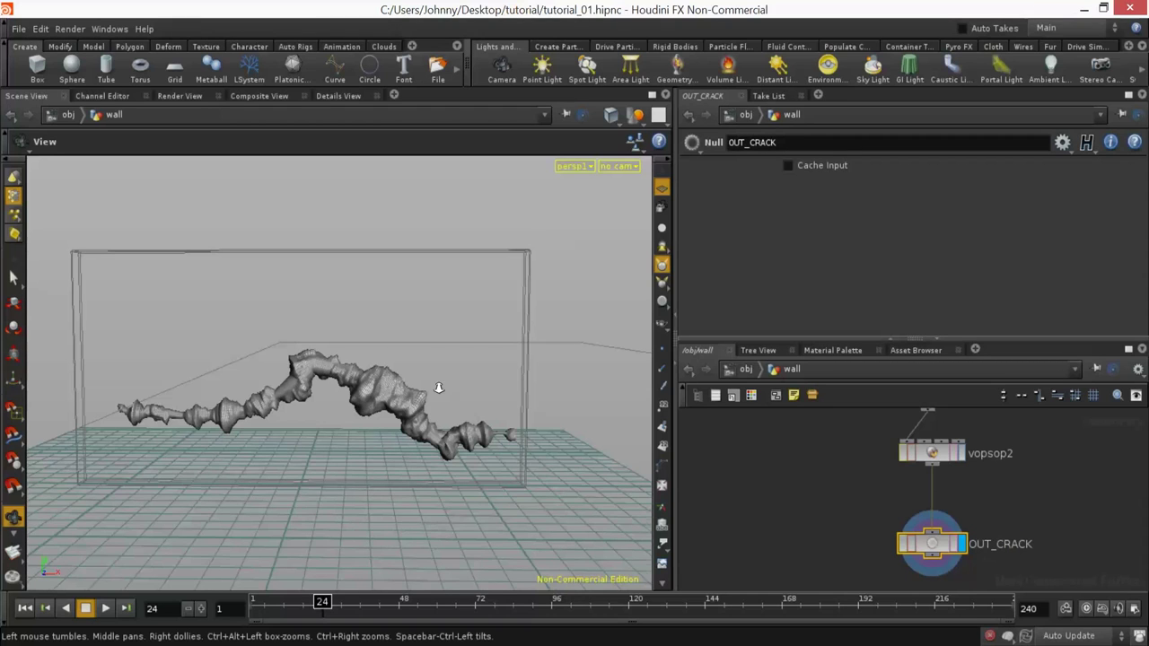
Step: Examine the displaced tube up close for self-intersecting polygons, checking the nodes inside vopsop2 along the way
right_click_drag(438, 389, 523, 389)
left_click_drag(523, 390, 448, 397)
middle_click_drag(530, 386, 446, 361)
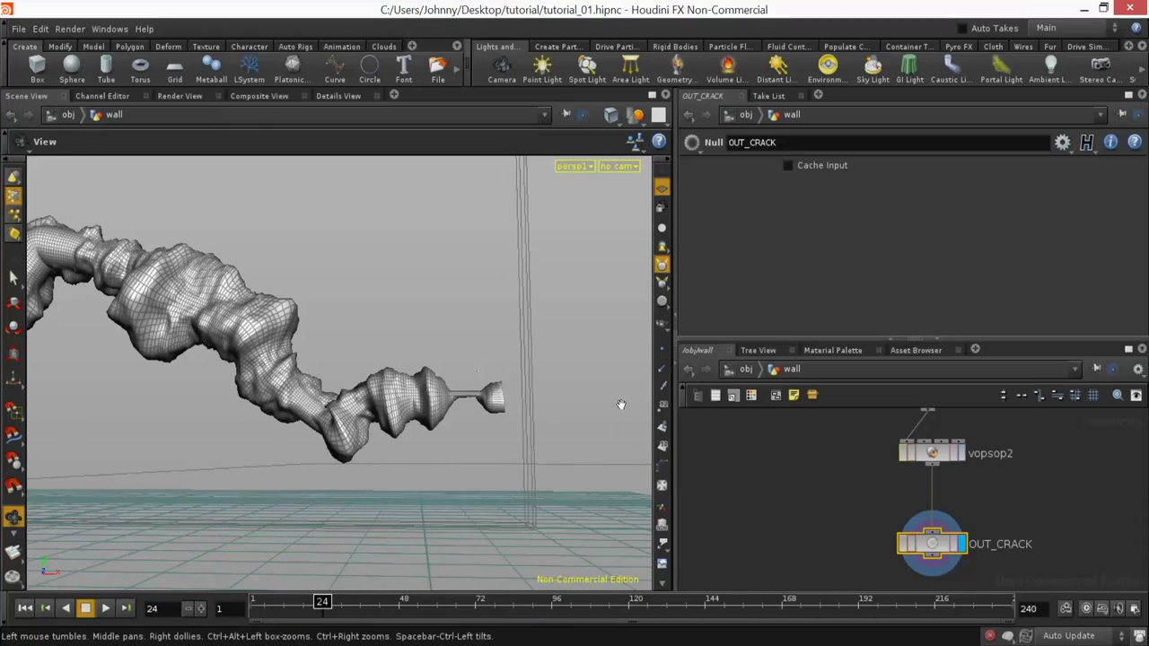
middle_click_drag(1003, 494, 953, 499)
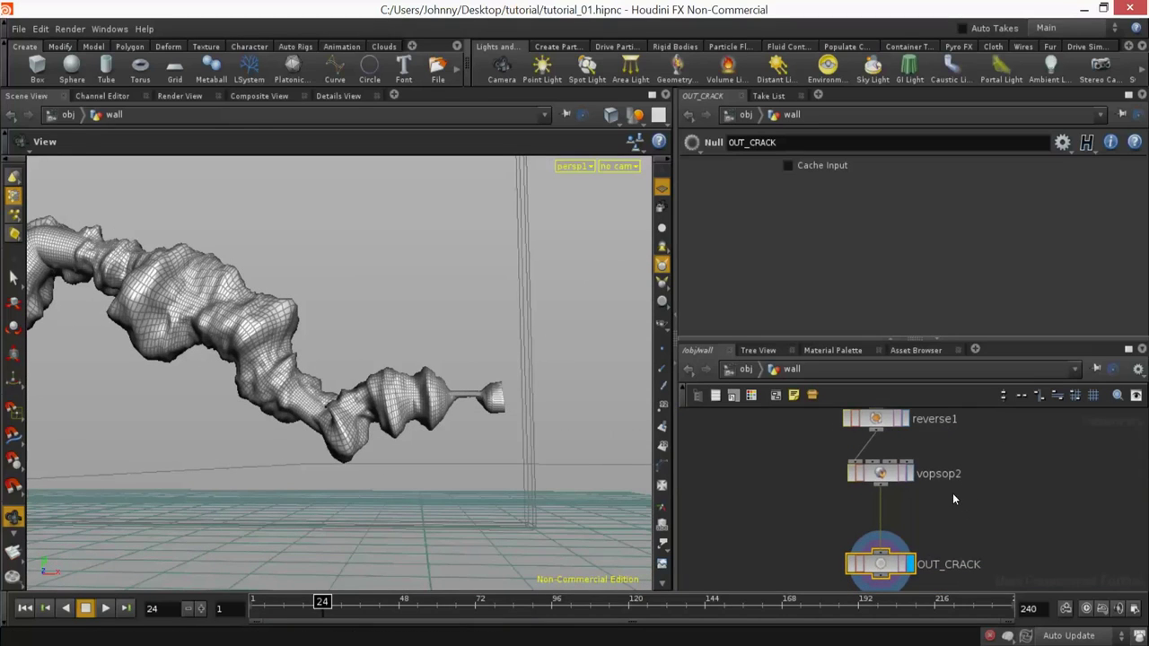
double_click(882, 468)
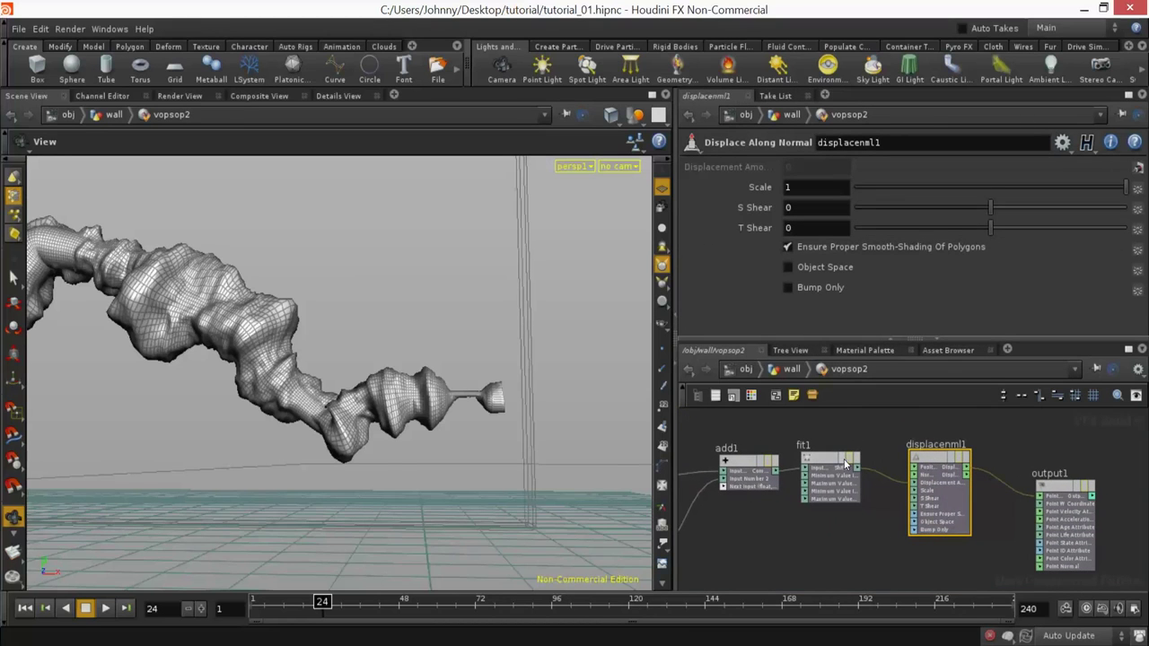
left_click(848, 460)
scroll(529, 401, "up", 6)
left_click_drag(529, 401, 392, 333)
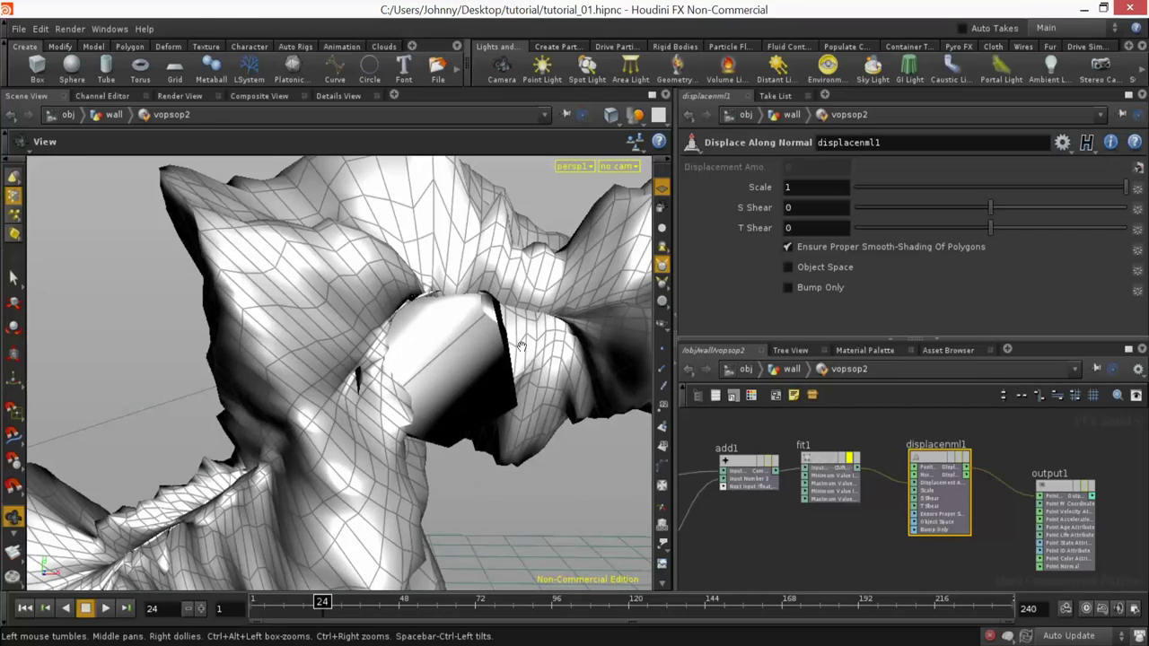
right_click_drag(521, 347, 440, 361)
left_click(791, 371)
Step: Add a VDB From Polygons node beside the main chain, feed it from vopsop2 and display it
middle_click_drag(946, 558, 932, 444)
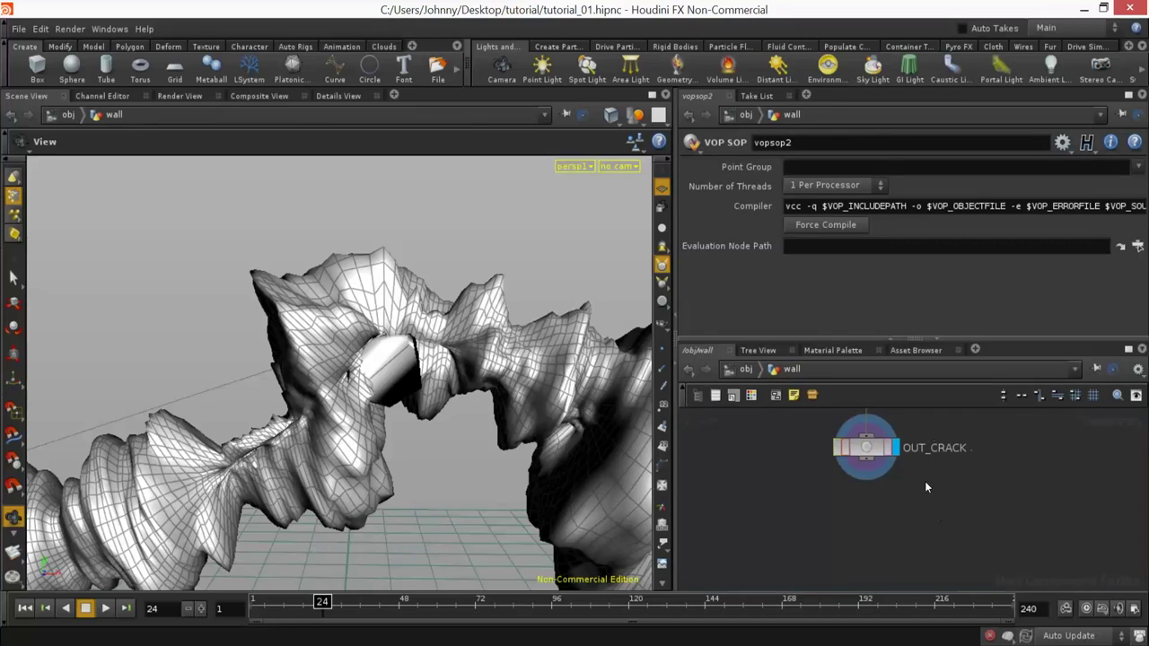
key("Tab")
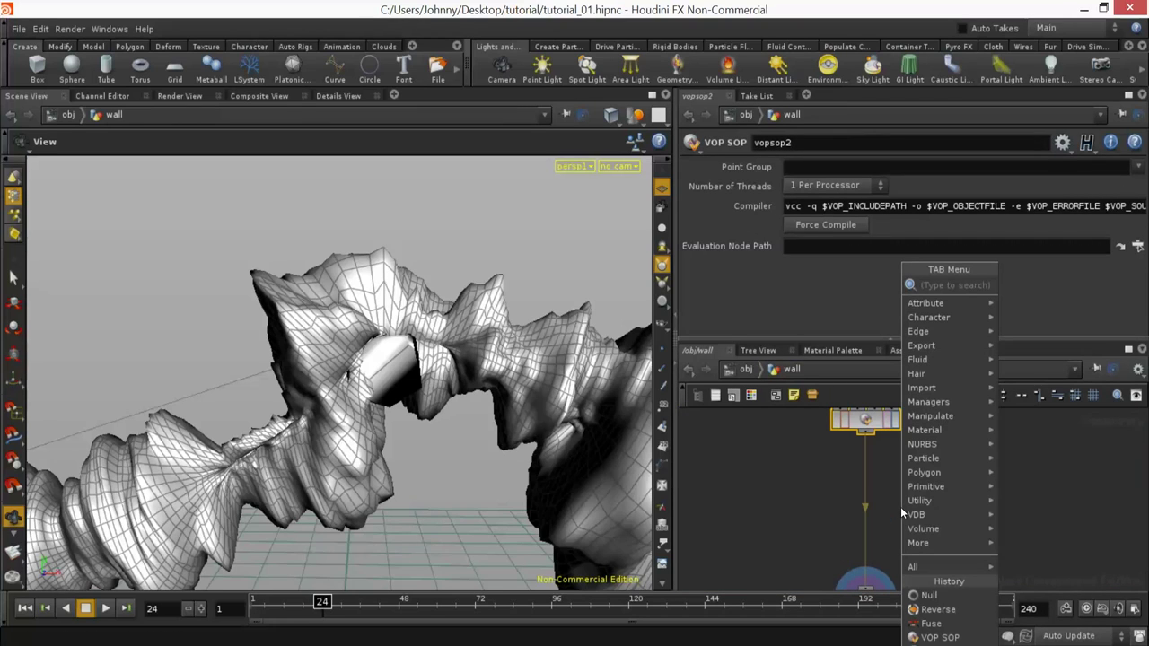
type("vdb")
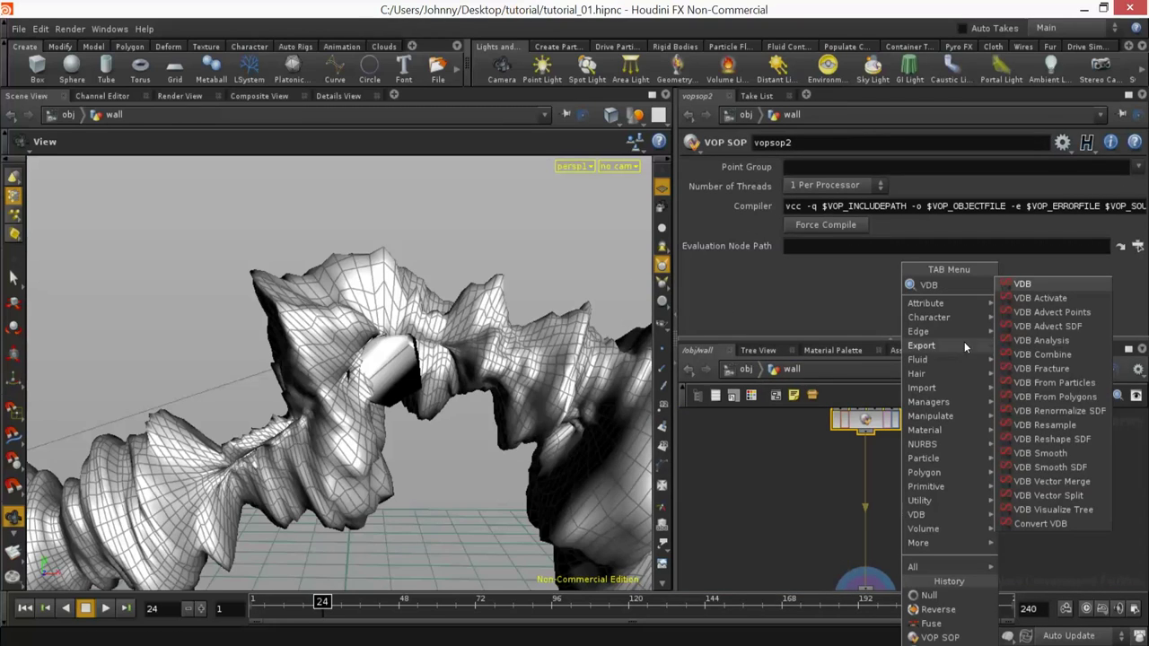
left_click(1050, 396)
left_click(908, 502)
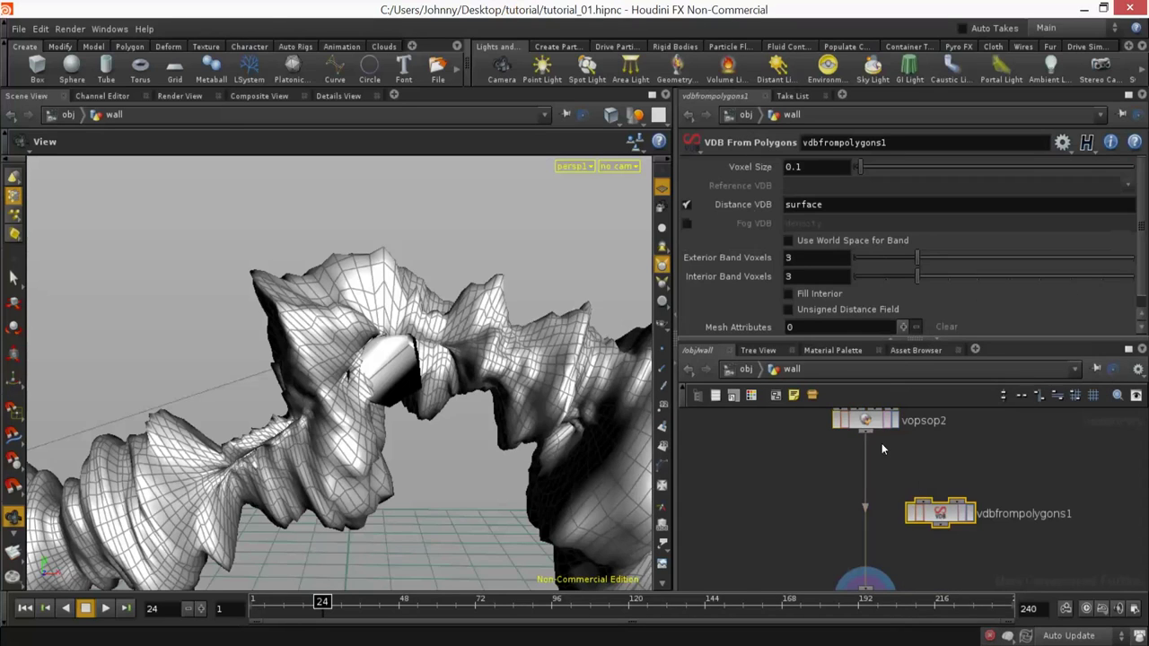
left_click(969, 513)
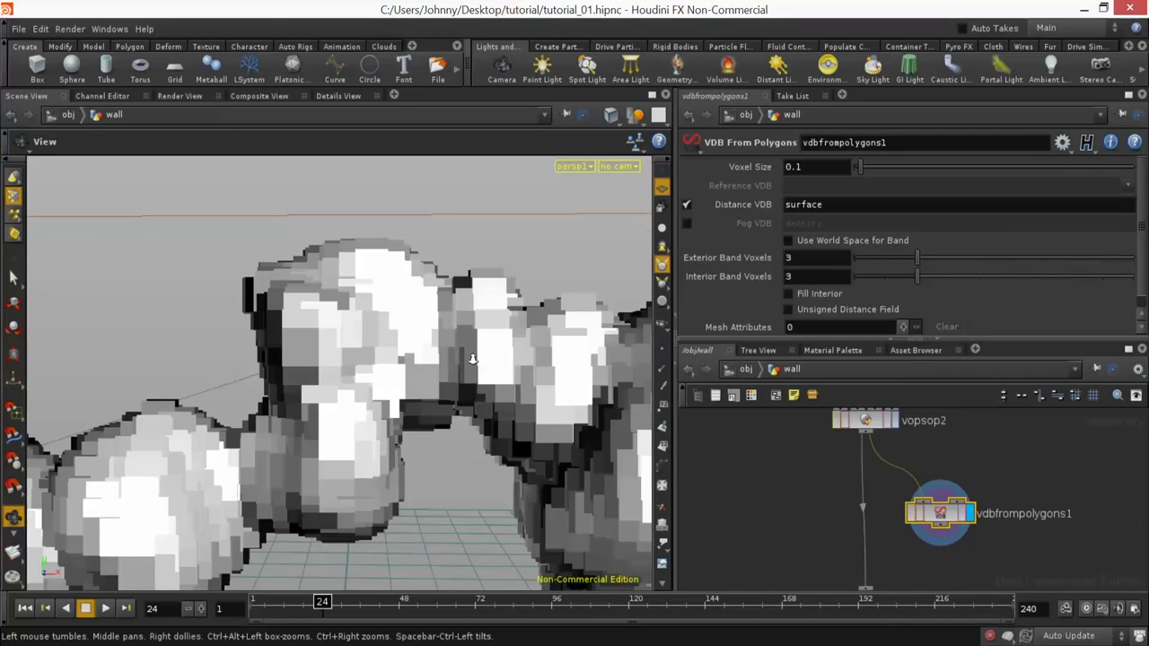
Step: Refine vdbfrompolygons1 by setting its Voxel Size to 0.05 and then to 0.02
left_click_drag(464, 359, 359, 408)
middle_click_drag(359, 408, 296, 370)
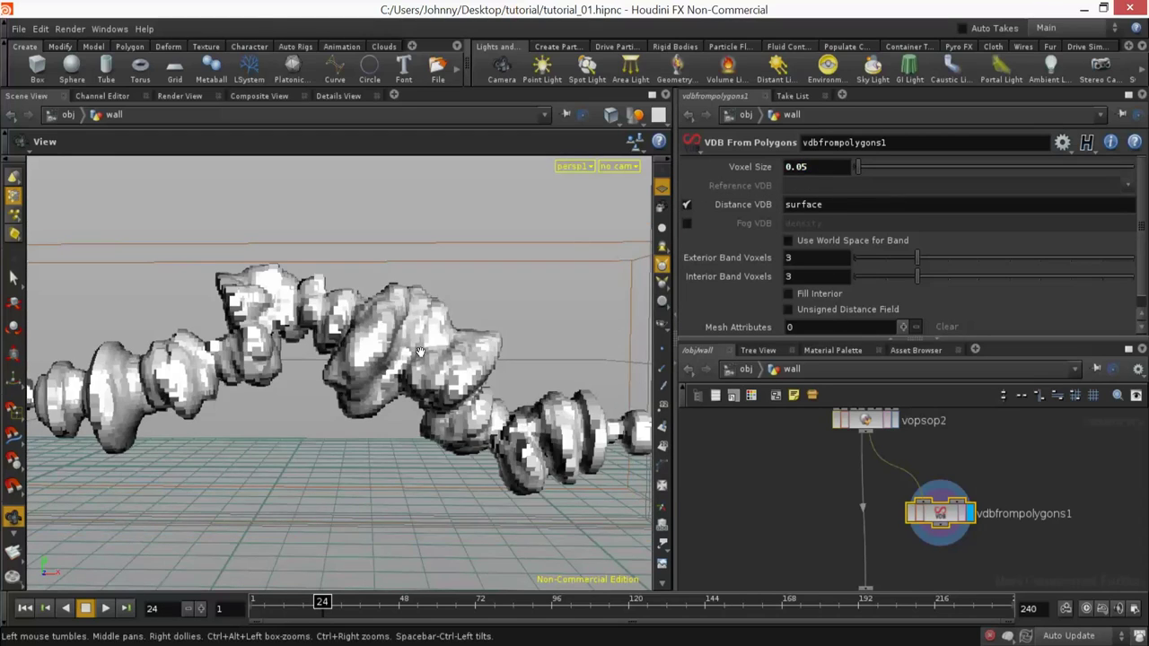
left_click_drag(418, 355, 332, 369)
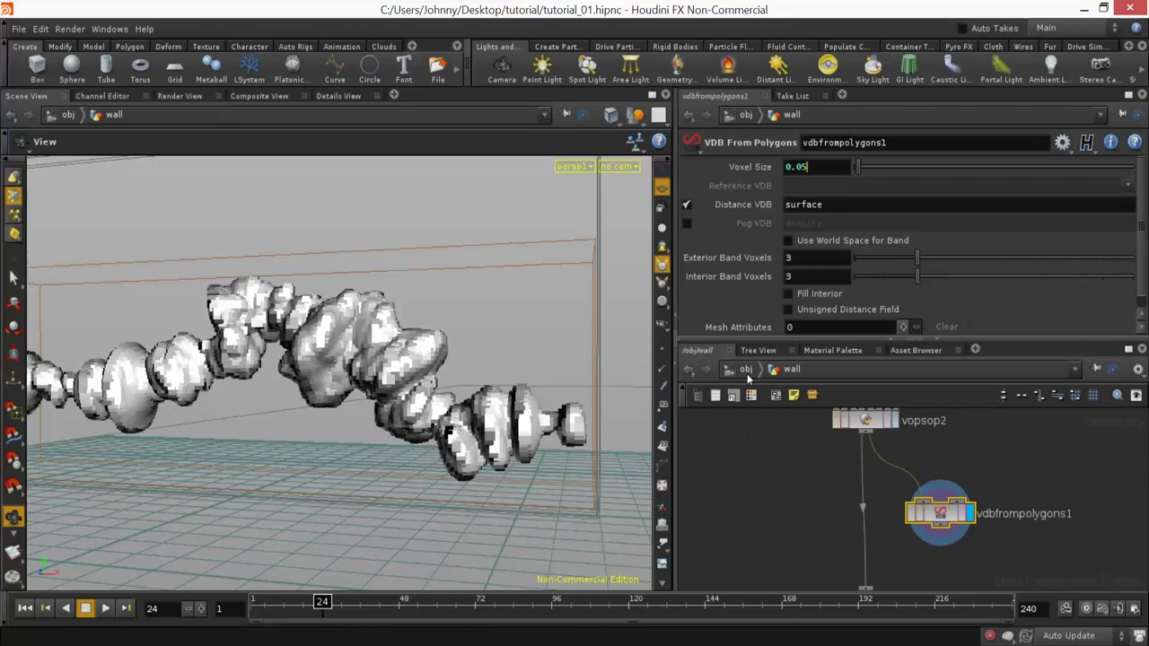
scroll(383, 345, "up", 3)
scroll(383, 345, "down", 3)
Step: Add a Convert VDB node fed by vdbfrompolygons1, display it and set Convert To to Polygons
middle_click_drag(969, 564, 944, 488)
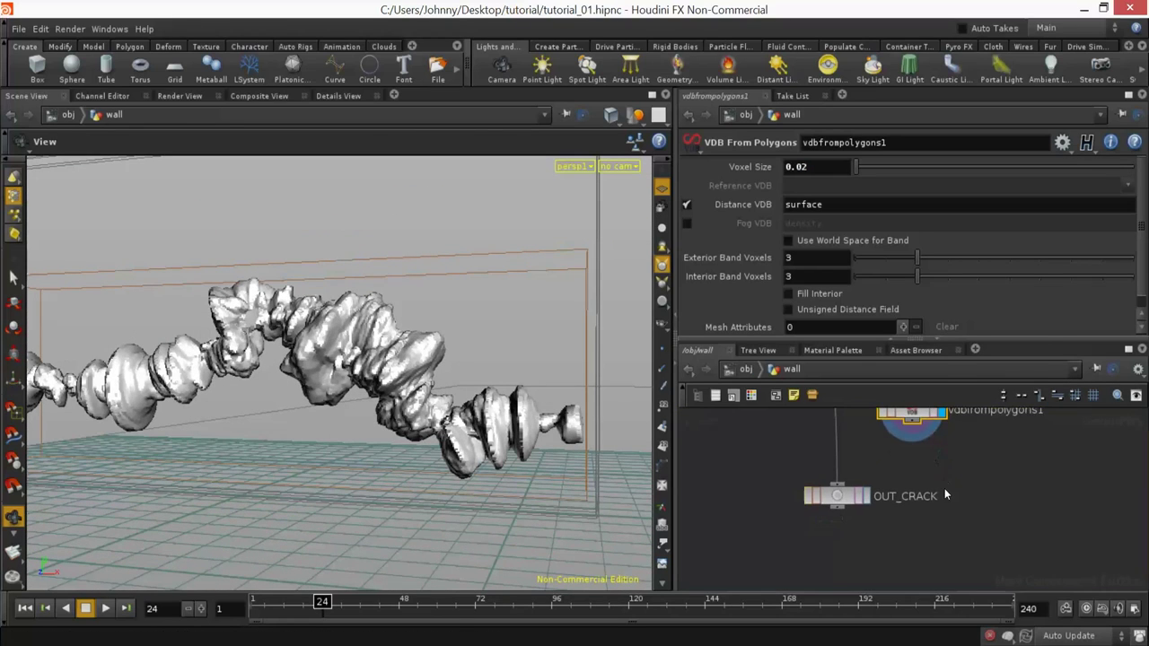
key("Tab")
type("conv")
key("Down")
key("Down")
key("Return")
left_click(921, 507)
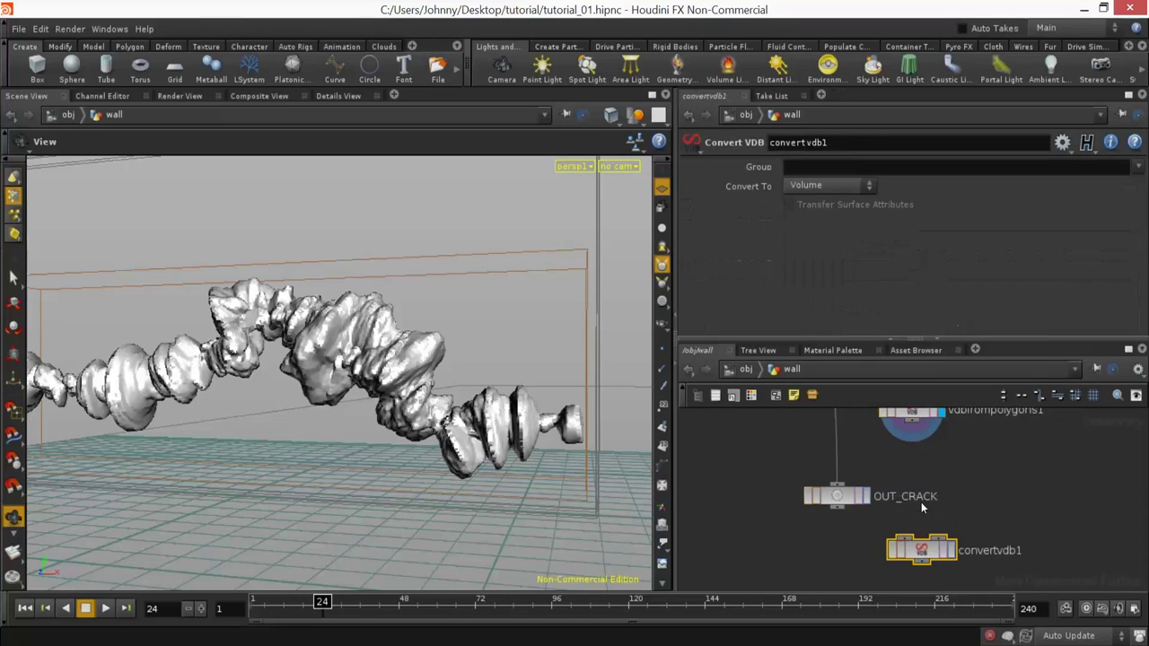
left_click_drag(917, 443, 939, 540)
left_click(953, 550)
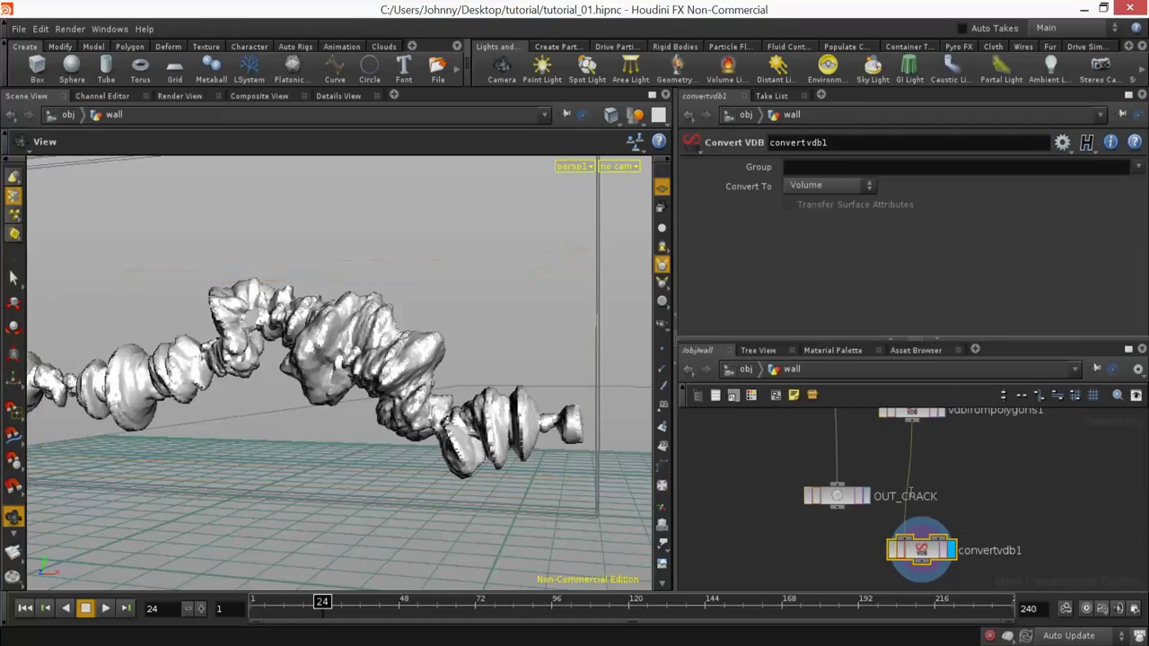
left_click(807, 230)
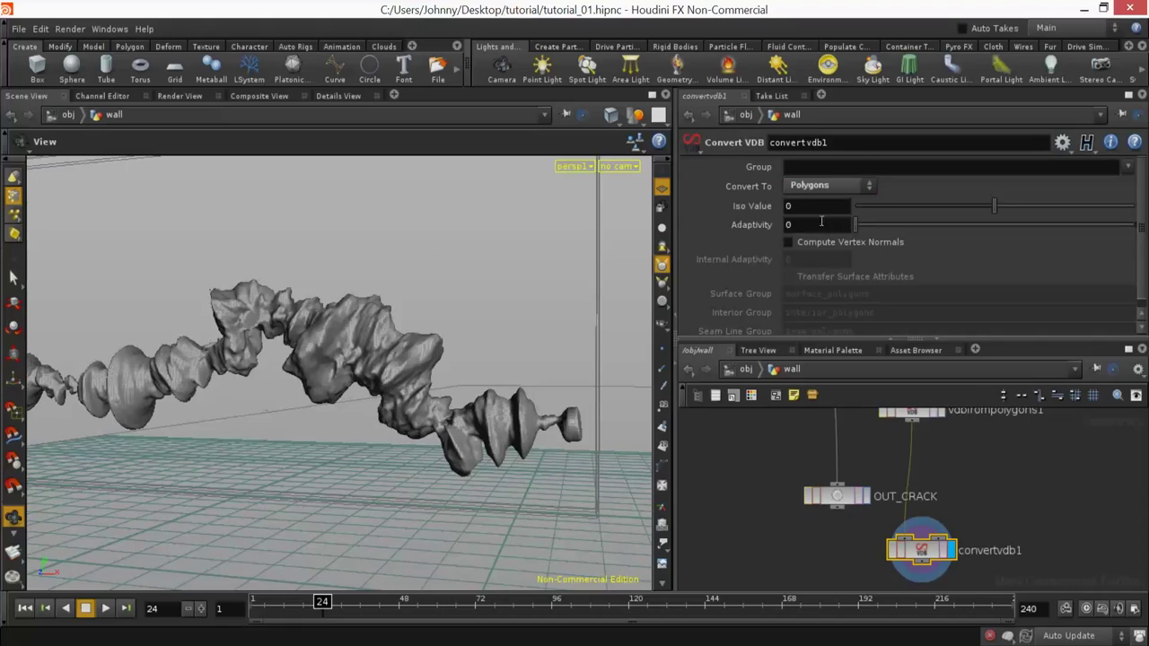
Step: Inspect the converted polygon mesh up close, especially where the tube folds into itself
left_click_drag(412, 344, 372, 376)
right_click_drag(372, 376, 500, 326)
left_click_drag(500, 326, 502, 291)
right_click_drag(502, 292, 370, 359)
left_click_drag(370, 359, 477, 418)
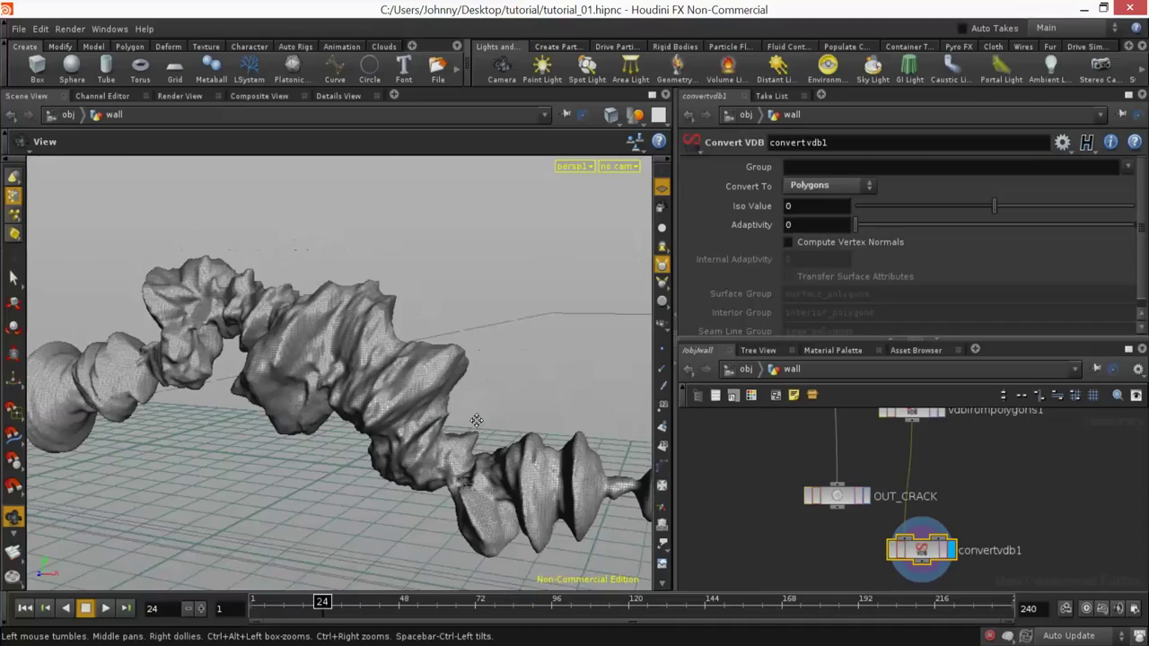
right_click_drag(476, 419, 546, 385)
middle_click_drag(546, 385, 461, 384)
left_click_drag(462, 384, 585, 466)
right_click_drag(585, 467, 524, 375)
left_click_drag(524, 375, 496, 350)
right_click_drag(496, 350, 506, 342)
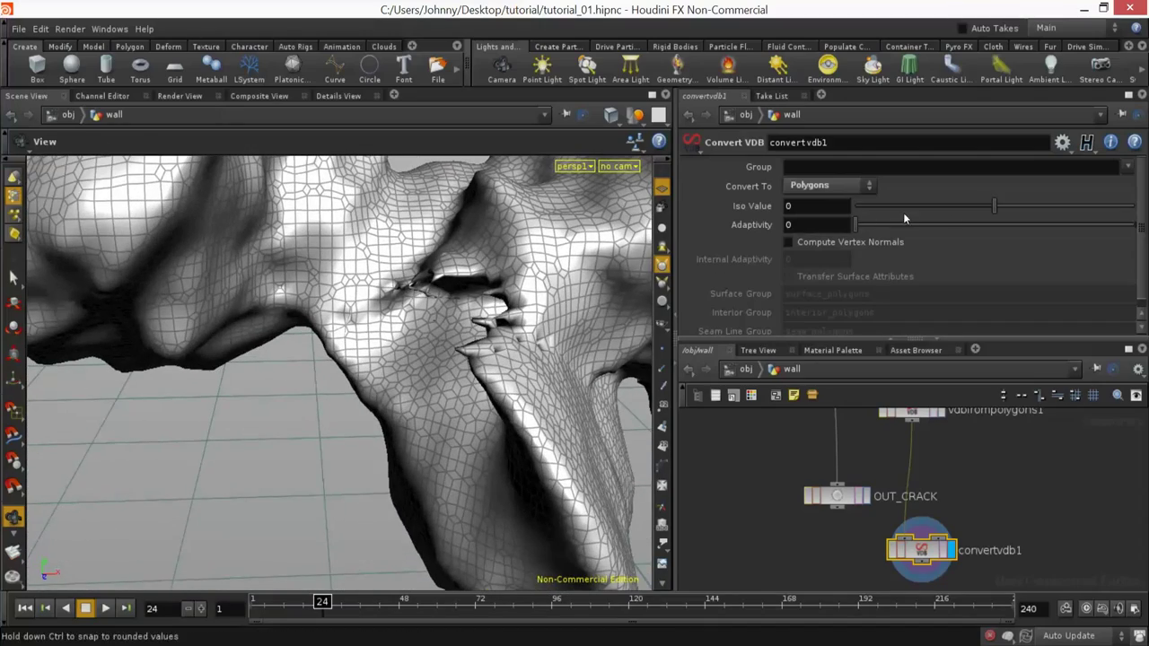
Step: Raise the Adaptivity of convertvdb1 to 0.484 to reduce the polygons of the converted tube
left_click_drag(855, 224, 987, 224)
right_click_drag(392, 320, 305, 269)
middle_click_drag(305, 269, 418, 381)
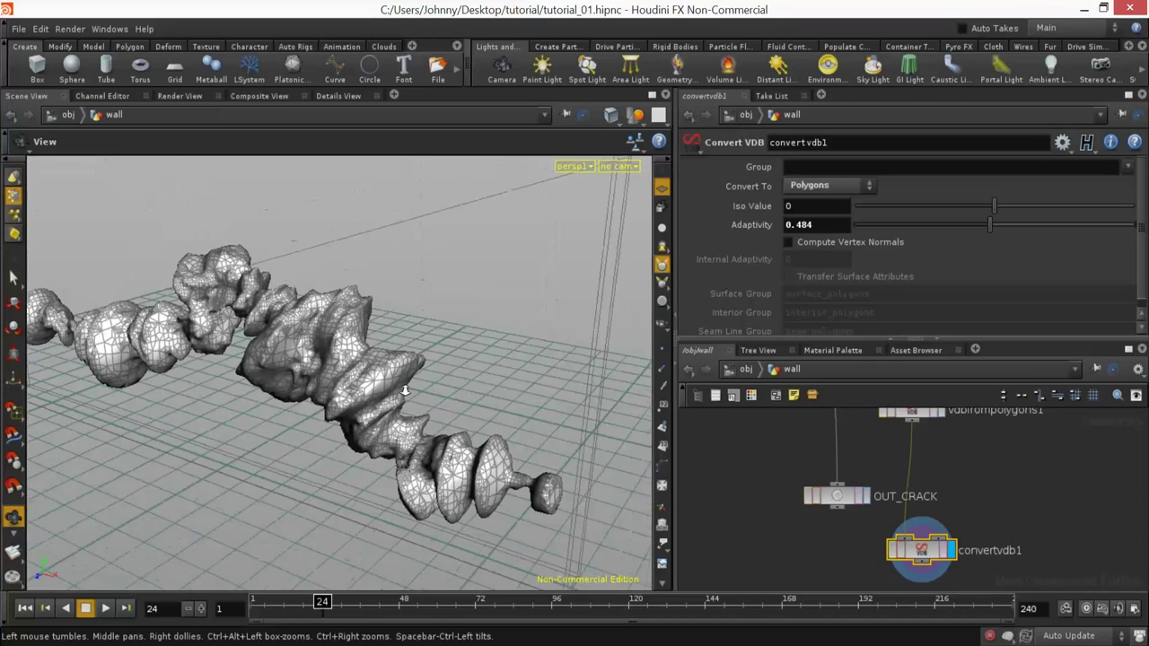
right_click_drag(417, 381, 485, 403)
left_click_drag(485, 403, 507, 376)
Step: Compare the displayed results of vdbfrompolygons1, vopsop2 and convertvdb1, and move convertvdb1 closer below vdbfrompolygons1
middle_click_drag(948, 444, 946, 459)
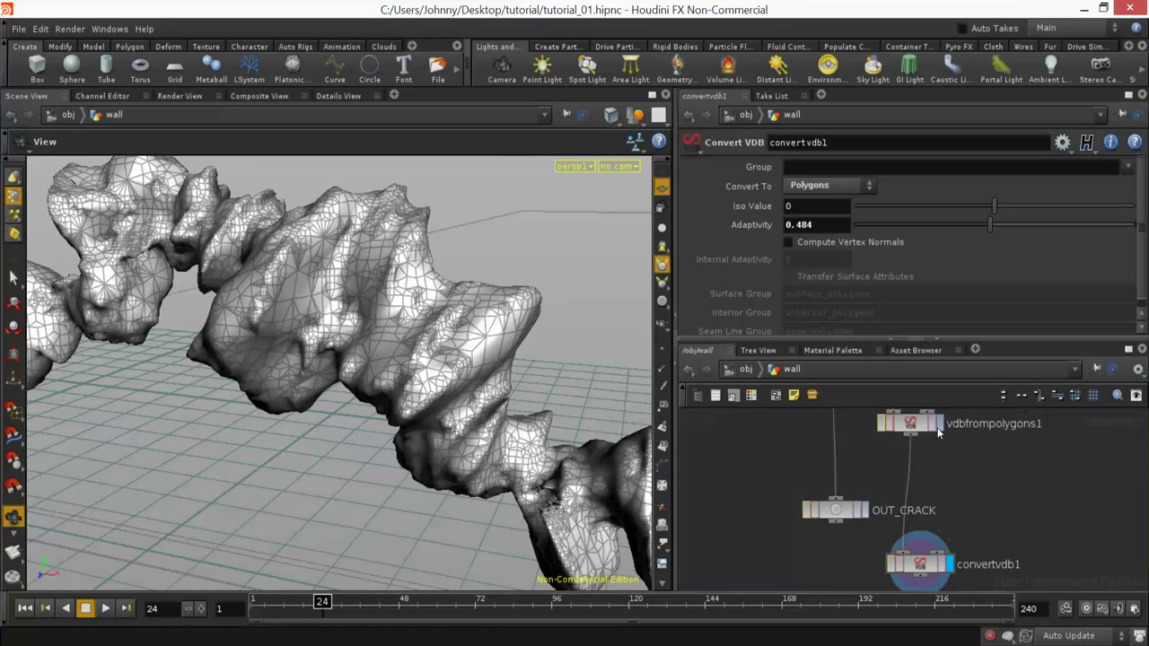
left_click(939, 422)
left_click(949, 566)
middle_click_drag(956, 528, 956, 591)
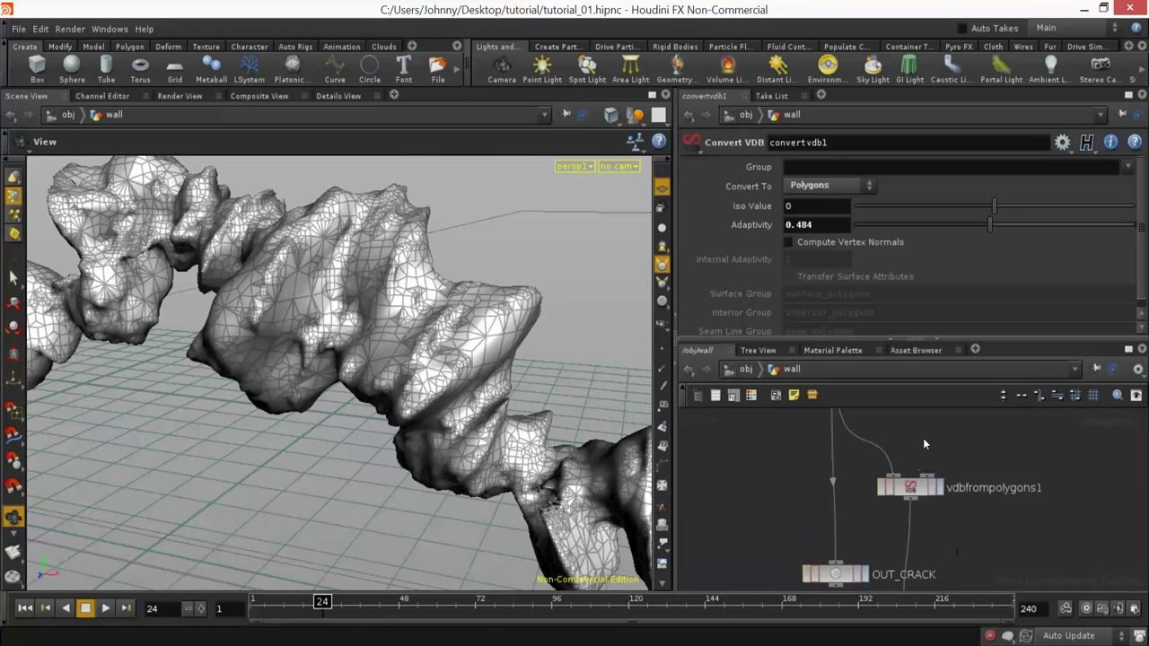
middle_click_drag(923, 438, 940, 505)
left_click(883, 461)
middle_click_drag(889, 574, 875, 422)
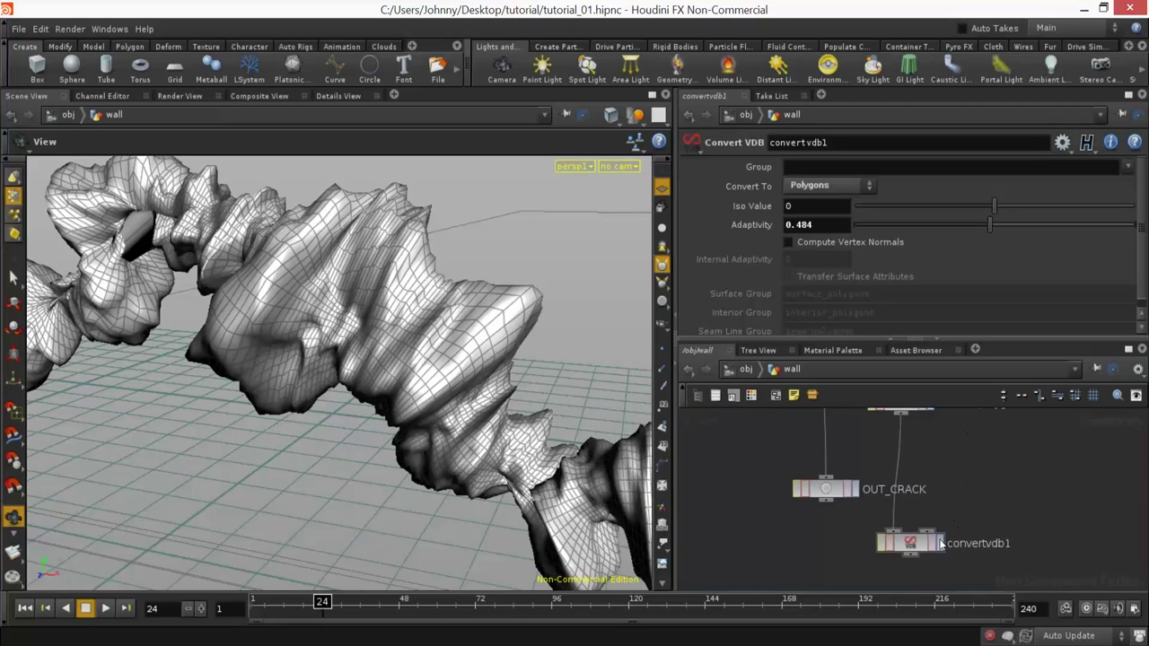
left_click(937, 543)
left_click_drag(917, 548, 925, 466)
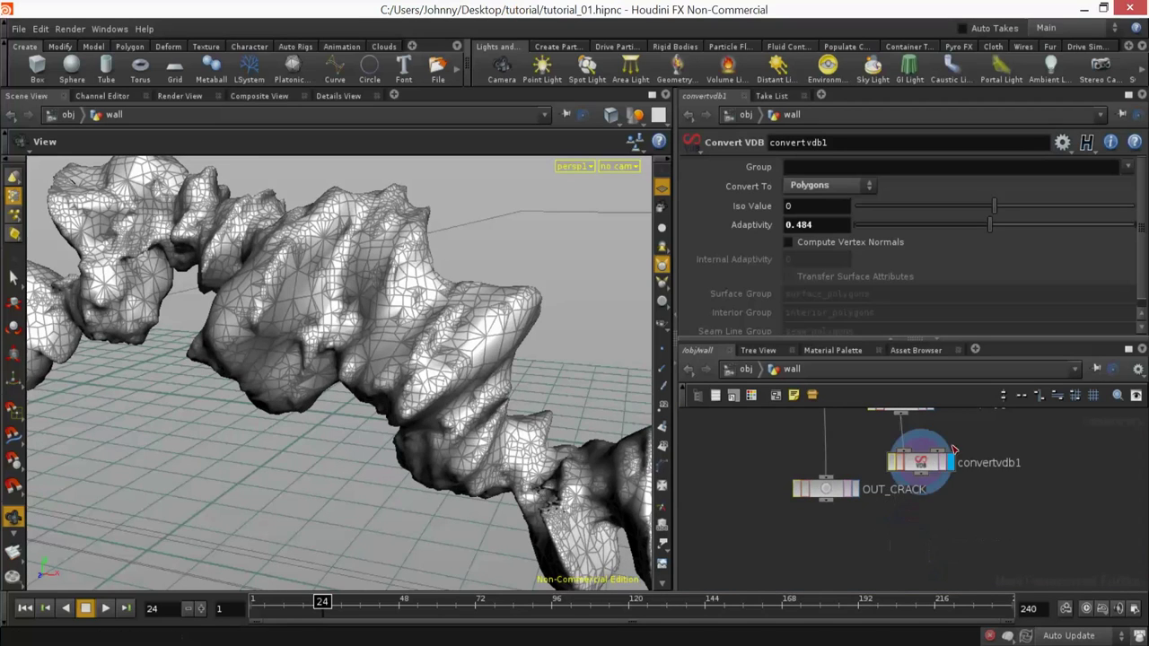
Step: Look over the remaining Convert VDB parameters and the reduced mesh around the tube's self-intersections
scroll(963, 440, "up", 3)
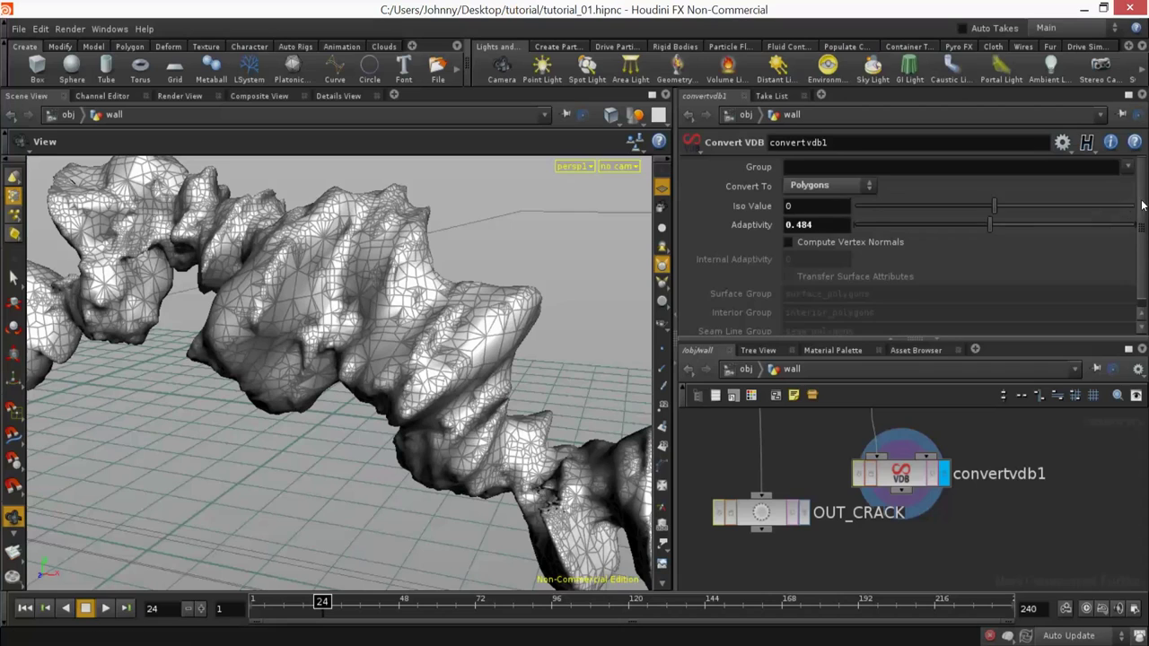
left_click_drag(1142, 240, 1146, 269)
left_click_drag(587, 449, 351, 345)
right_click_drag(351, 344, 471, 385)
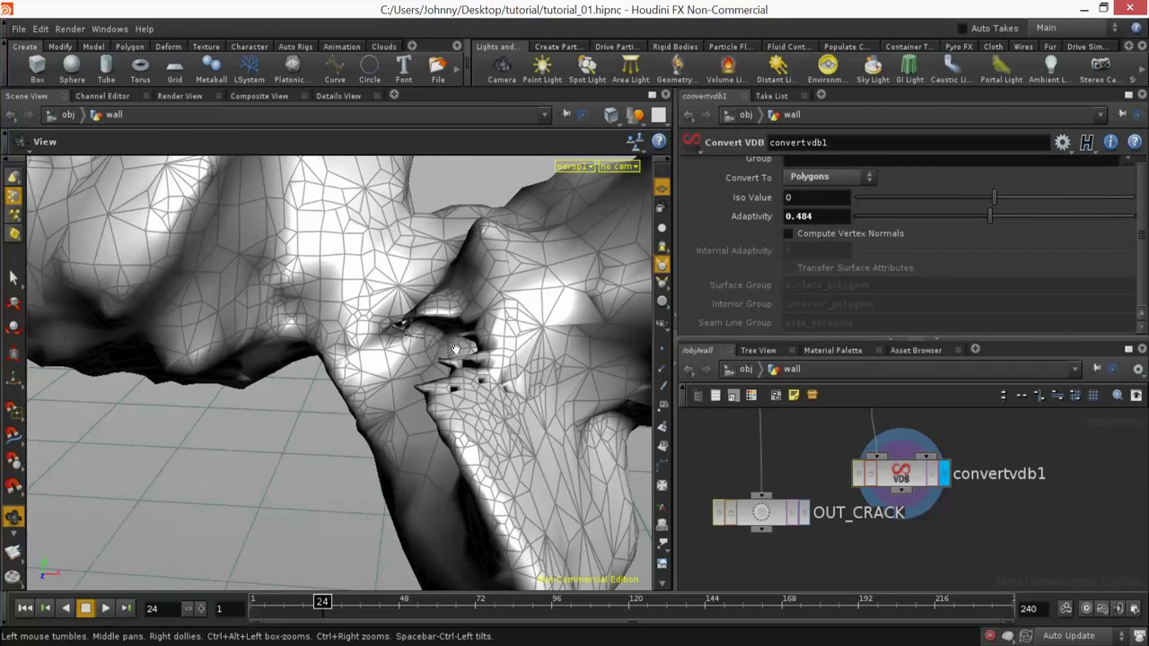
left_click_drag(426, 325, 416, 349)
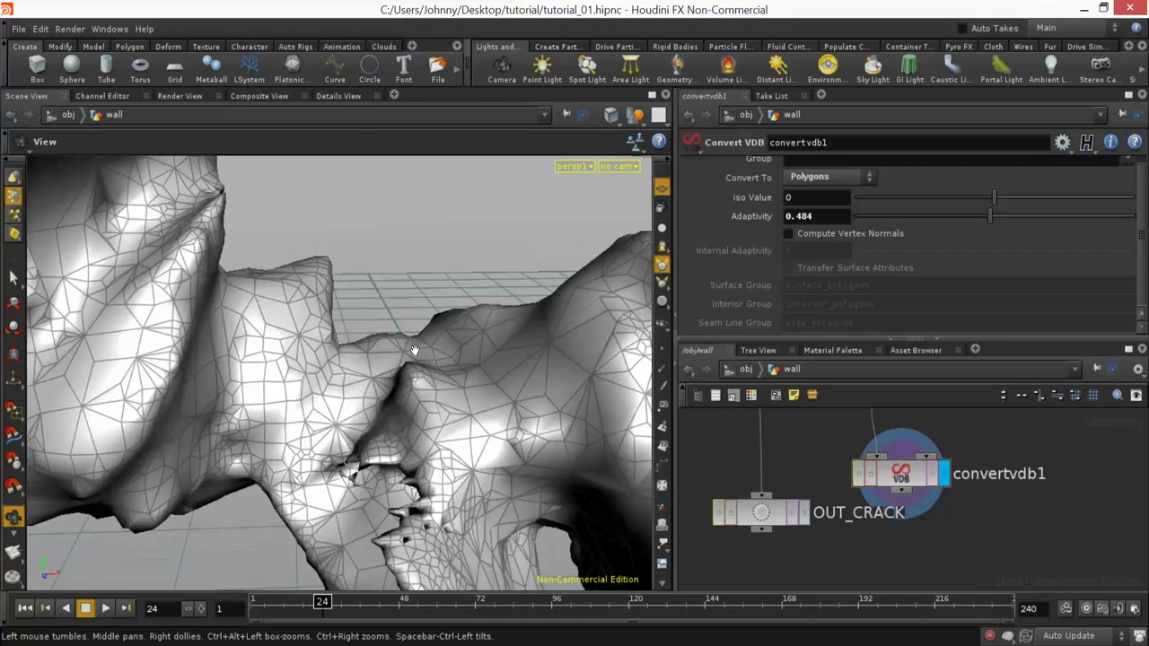
right_click_drag(415, 349, 523, 456)
middle_click_drag(522, 456, 620, 493)
Step: Move vdbfrompolygons1 and convertvdb1 together to a clear spot beside OUT_CRACK
middle_click_drag(1004, 498, 994, 559)
scroll(933, 461, "down", 6)
scroll(933, 437, "up", 2)
middle_click_drag(929, 432, 898, 414)
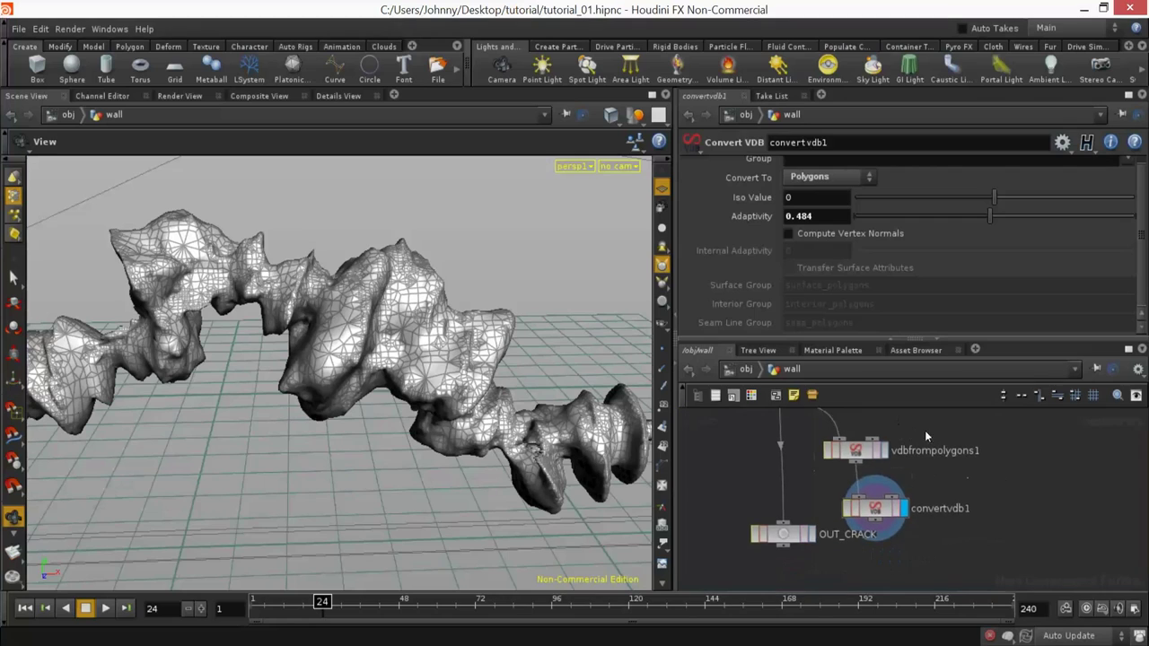
left_click_drag(928, 432, 871, 526)
left_click_drag(858, 451, 919, 533)
left_click(924, 450)
Step: Add a Sphere node beside vopsop2 and show it as a template
middle_click_drag(954, 436, 897, 494)
scroll(911, 469, "down", 2)
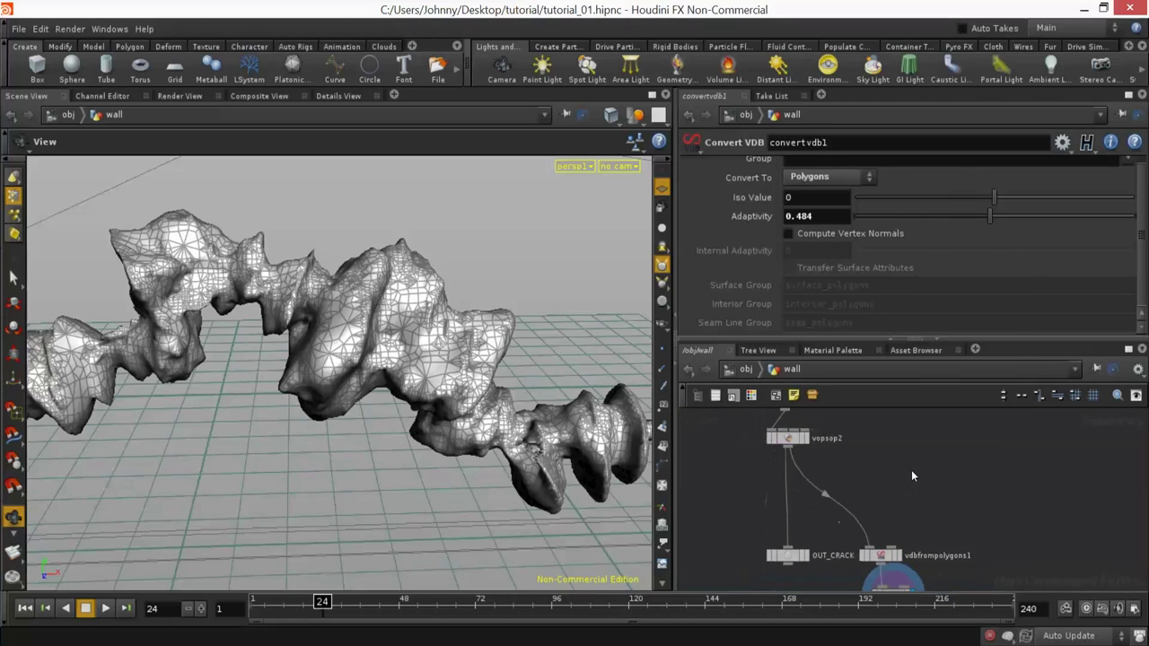
key("Tab")
type("sphere")
key("Return")
left_click(937, 480)
left_click(948, 482)
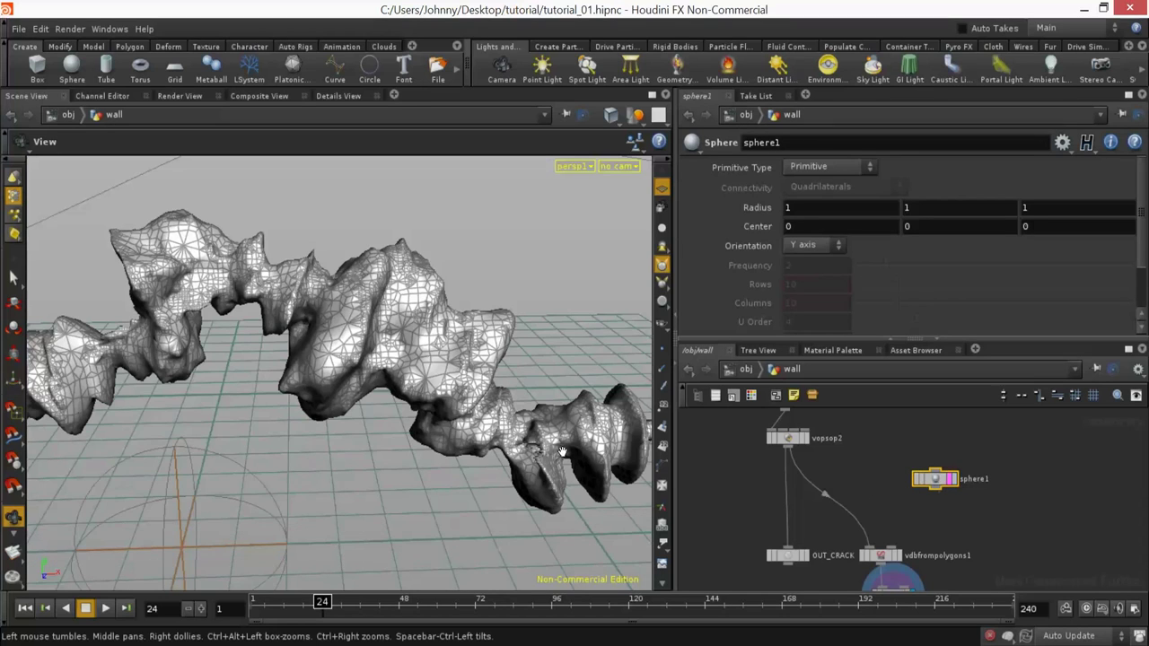
Step: Raise sphere1 onto the tube with a Center Y of 2 and set its Primitive Type to Polygon
scroll(348, 440, "down", 3)
left_click_drag(348, 441, 336, 431)
middle_click_drag(927, 225, 954, 201)
left_click_drag(440, 244, 360, 378)
left_click_drag(447, 345, 474, 367)
left_click(817, 166)
left_click(815, 191)
Step: Insert a Merge between vopsop2 and vdbfrompolygons1 and connect sphere1 into it
key("Tab")
type("mer")
key("Return")
left_click(867, 520)
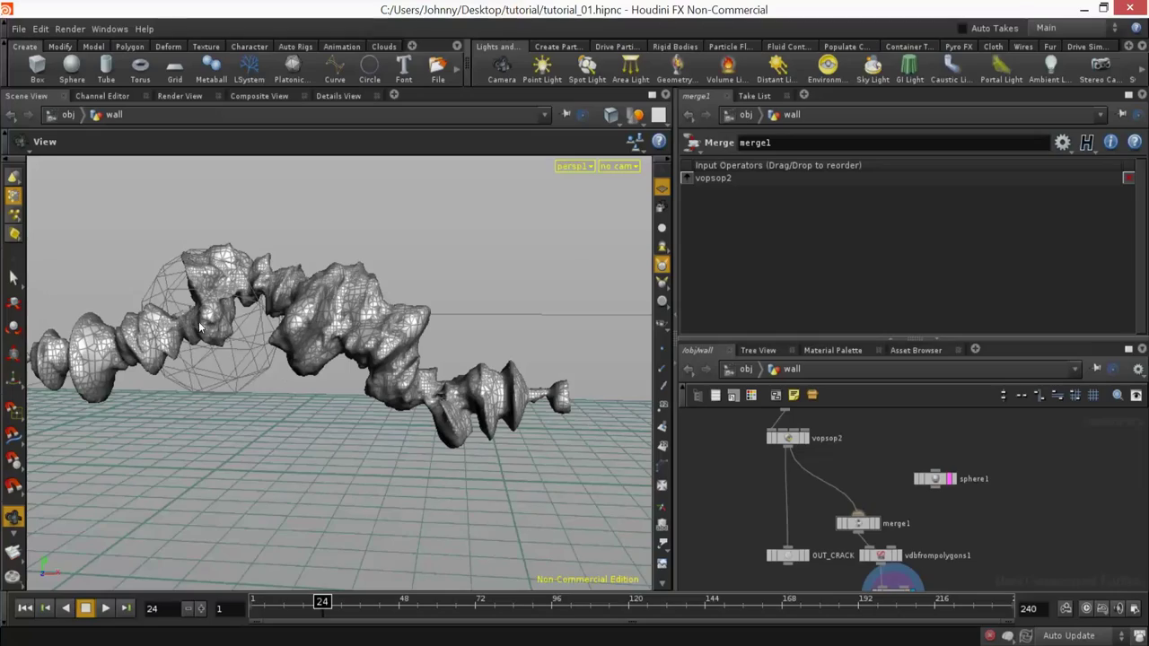
Step: Examine how the sphere and the tube fuse in the converted mesh, toggling the wireframe shading
mouse_move(199, 327)
left_mouse_down()
mouse_move(363, 387)
mouse_move(342, 320)
mouse_move(385, 327)
mouse_move(478, 298)
left_mouse_up()
key("w")
key("w")
right_click_drag(477, 298, 364, 348)
left_click_drag(364, 347, 332, 303)
right_click_drag(333, 302, 270, 346)
left_click_drag(269, 346, 466, 377)
right_click_drag(466, 377, 615, 222)
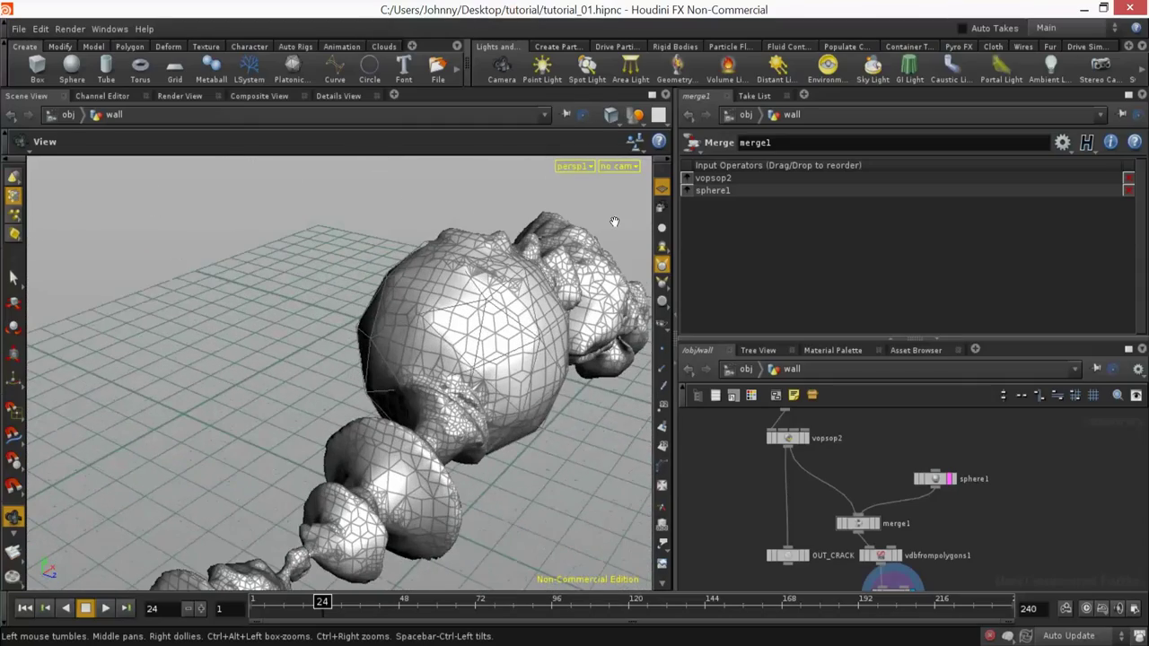
Step: Raise sphere1 to a Center Y of 2.9 and inspect where it meets the tube in the converted mesh
left_click(935, 478)
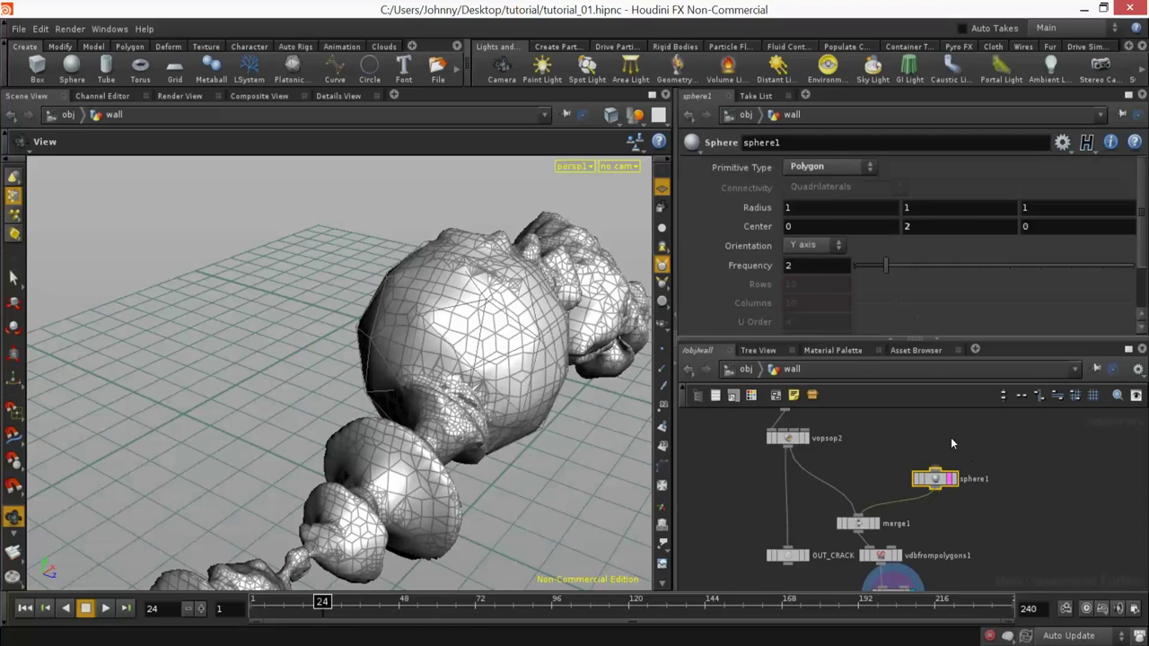
middle_click_drag(926, 225, 976, 225)
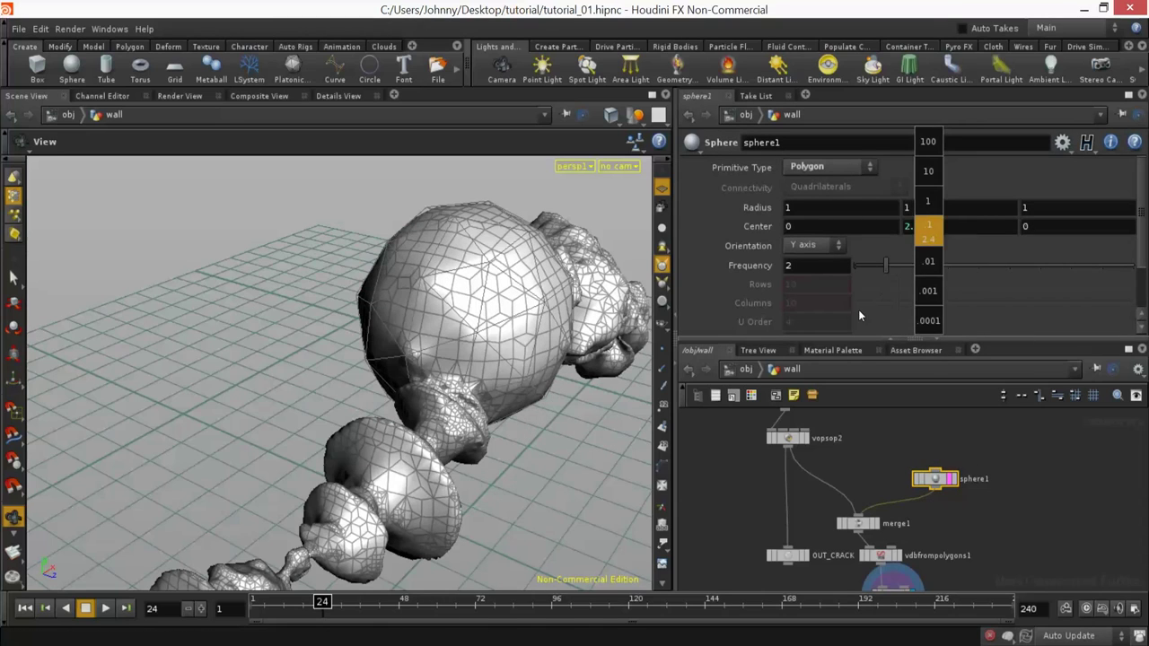
middle_click_drag(858, 315, 849, 325)
left_click_drag(519, 318, 342, 377)
right_click_drag(343, 378, 343, 352)
middle_click_drag(342, 352, 320, 405)
Step: Delete the sphere1, merge1, vdbfrompolygons1 and convertvdb1 nodes from the wall network
middle_click_drag(1004, 520, 1005, 464)
left_click_drag(976, 452, 869, 440)
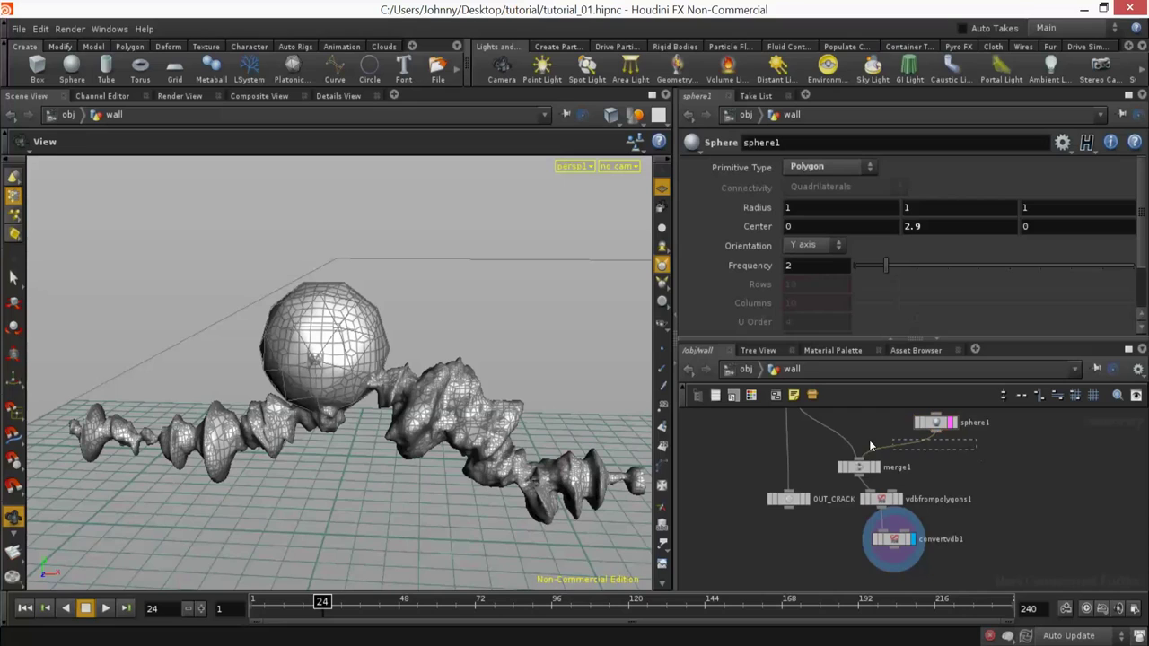
middle_click_drag(972, 448, 951, 505)
left_click_drag(958, 458, 826, 529)
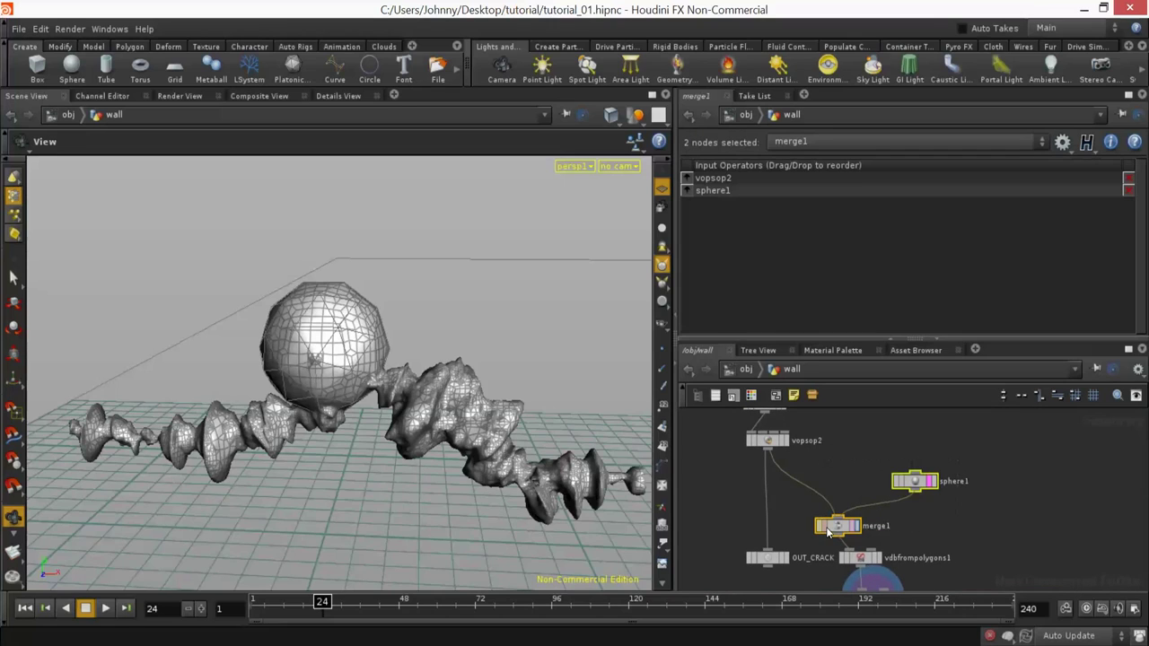
key("Delete")
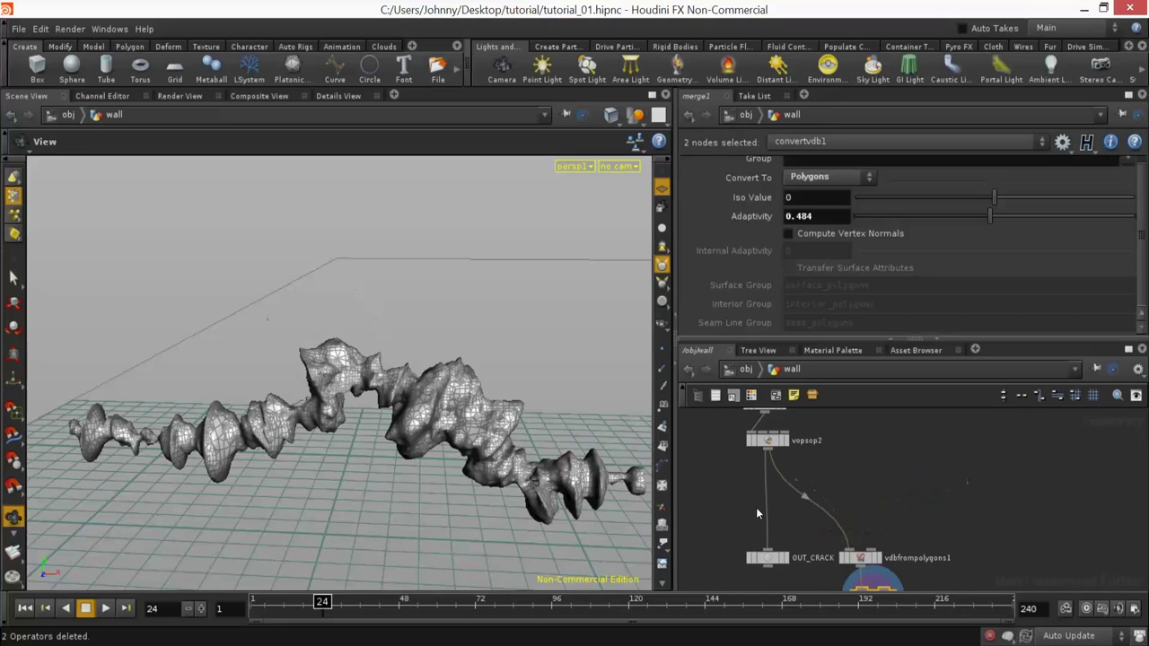
middle_click_drag(857, 479, 838, 422)
left_click_drag(913, 446, 854, 569)
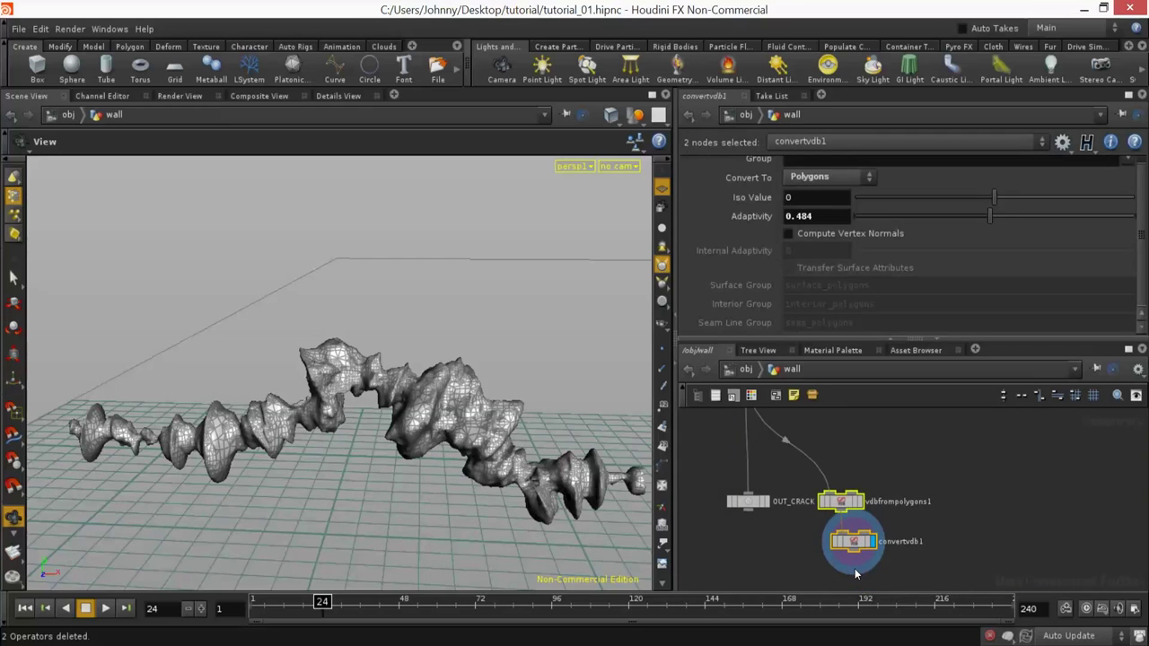
key("Delete")
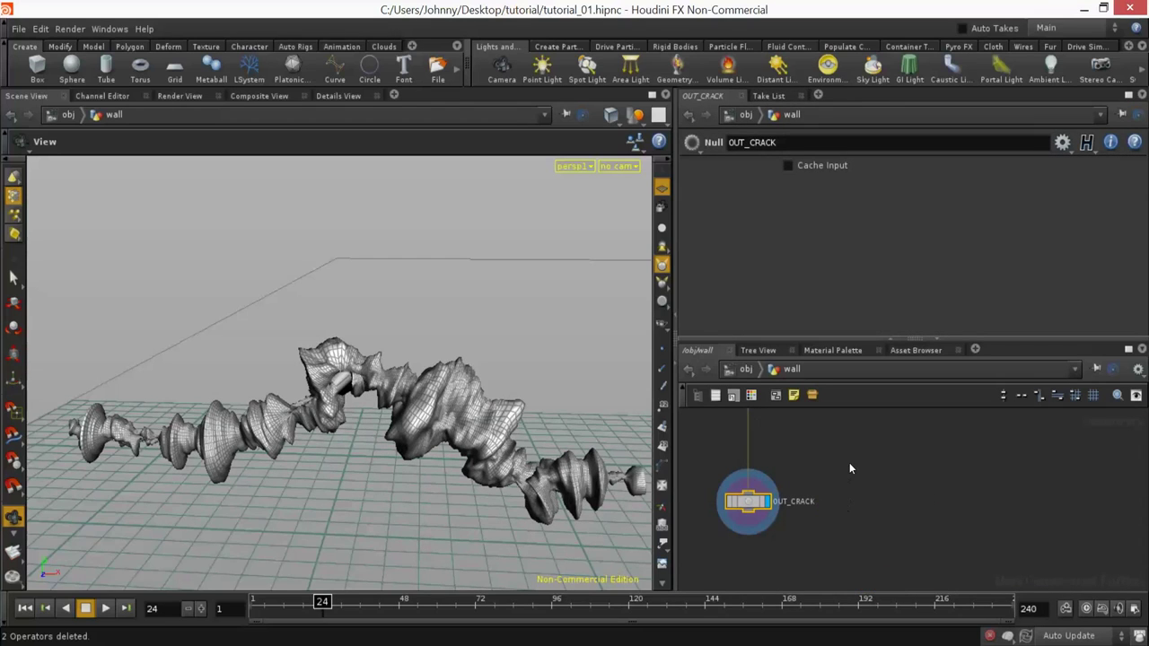
Step: Bypass the fit1 node inside vopsop2 and return to the wall network
right_click_drag(422, 399, 484, 426)
left_click_drag(485, 427, 493, 404)
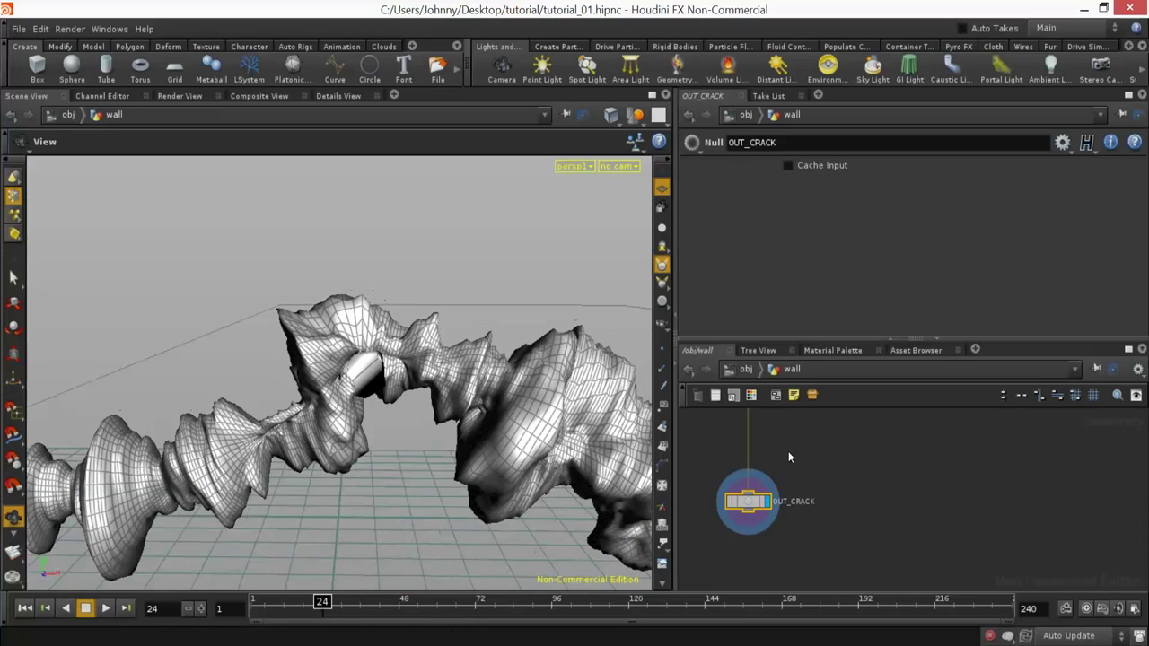
middle_click_drag(827, 482, 860, 565)
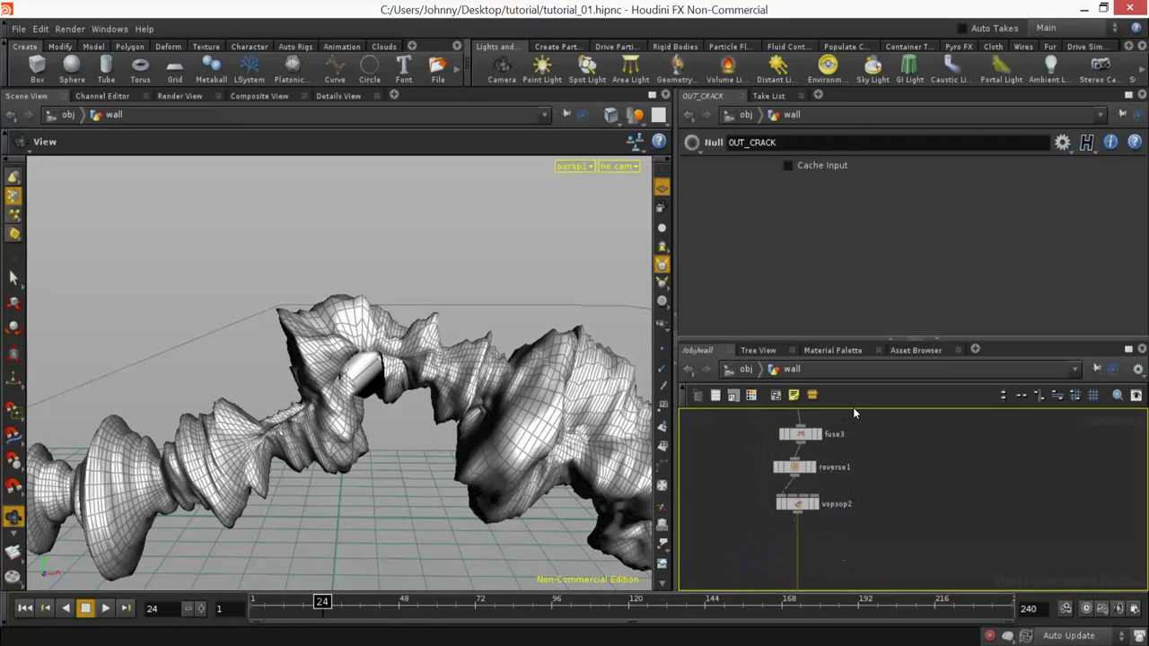
double_click(799, 505)
left_click(850, 461)
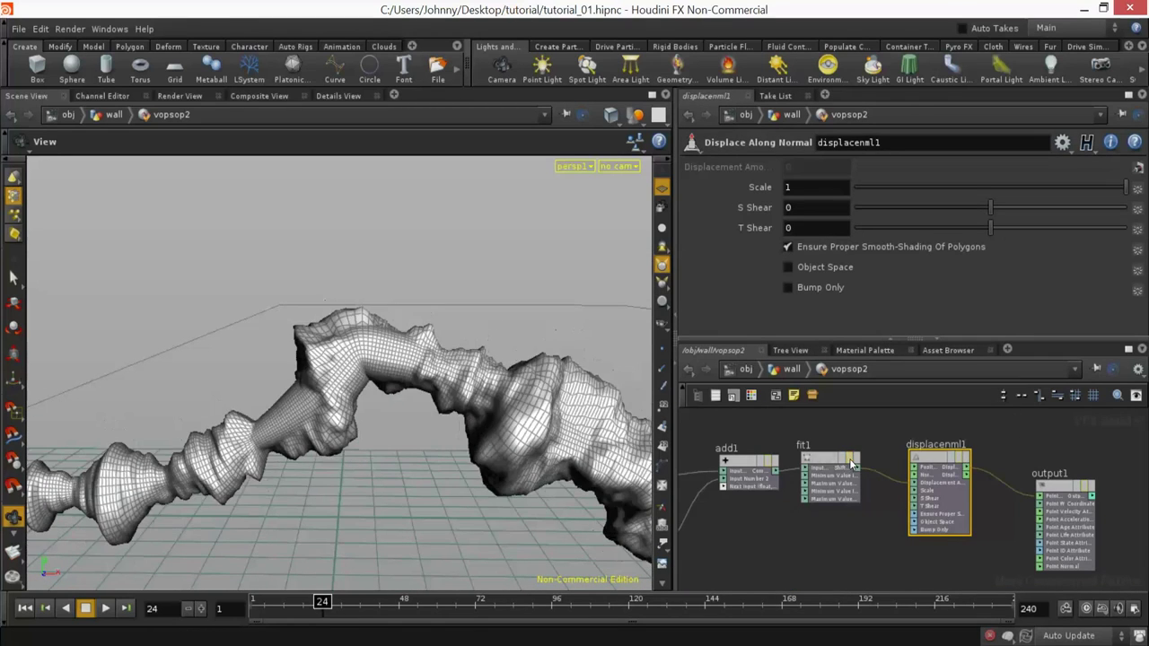
left_click(791, 372)
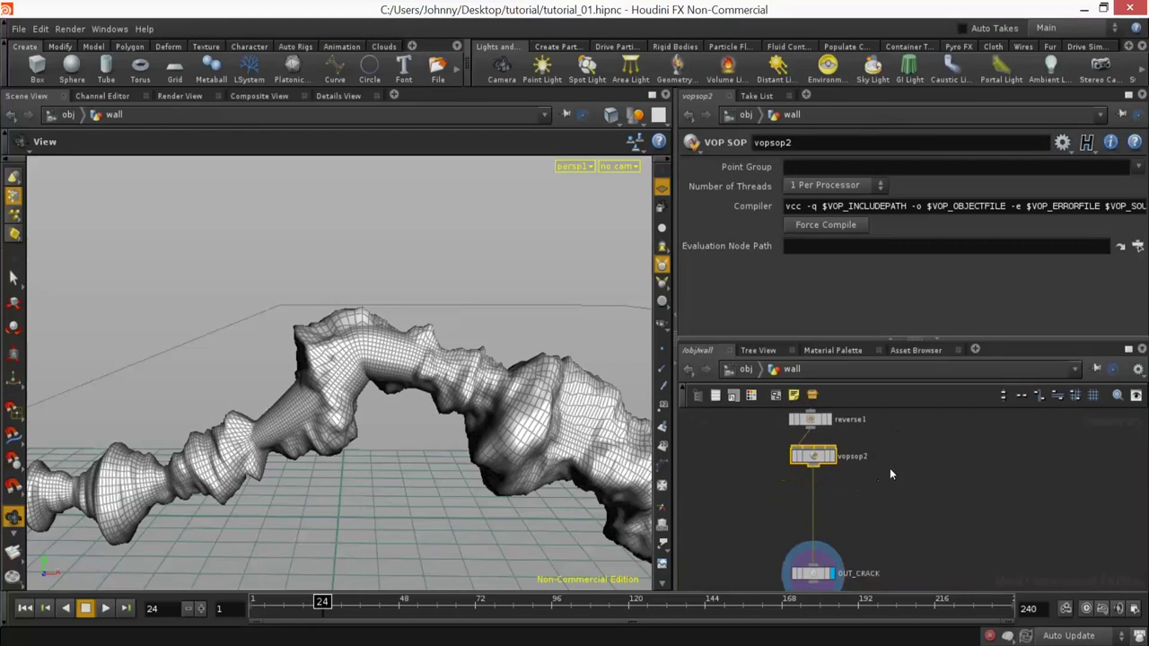
Step: Collapse all crack nodes from group1 down to OUT_CRACK into a subnetwork, leaving paint1 outside
scroll(807, 541, "down", 5)
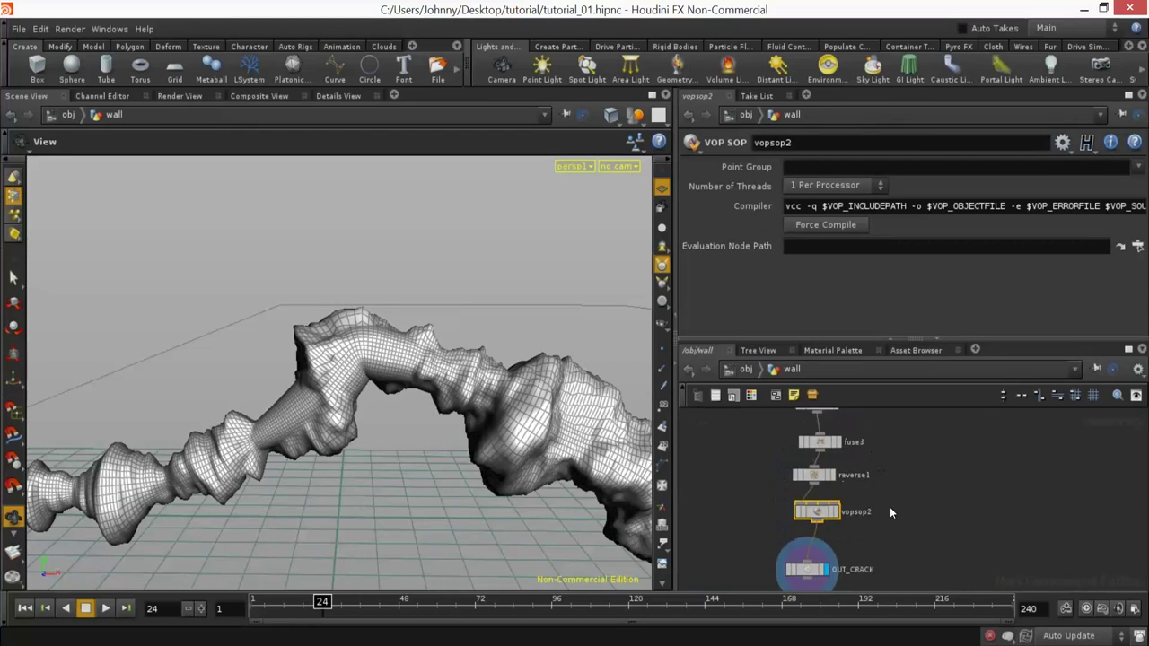
scroll(789, 545, "down", 3)
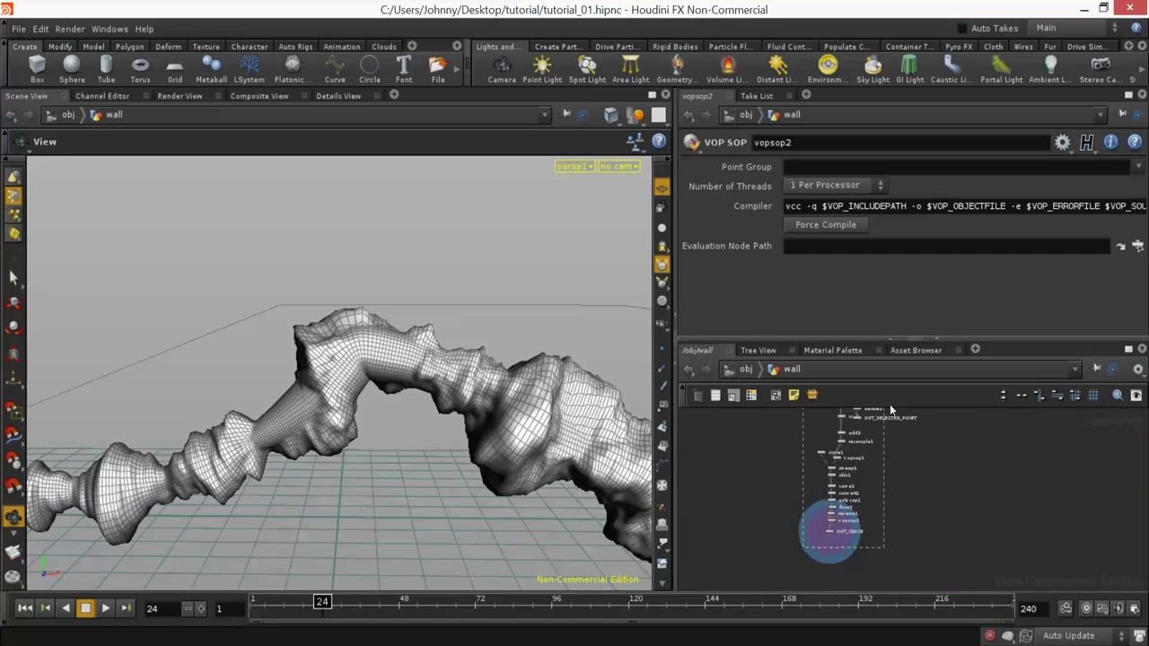
left_click_drag(889, 403, 876, 446)
middle_click_drag(800, 492, 777, 494)
scroll(788, 547, "down", 3)
left_click_drag(773, 566, 876, 431)
scroll(933, 439, "up", 4)
mouse_move(877, 432)
middle_mouse_down()
mouse_move(906, 496)
mouse_move(891, 511)
mouse_move(1032, 467)
middle_mouse_up()
scroll(933, 477, "up", 5)
middle_click_drag(864, 505, 951, 416)
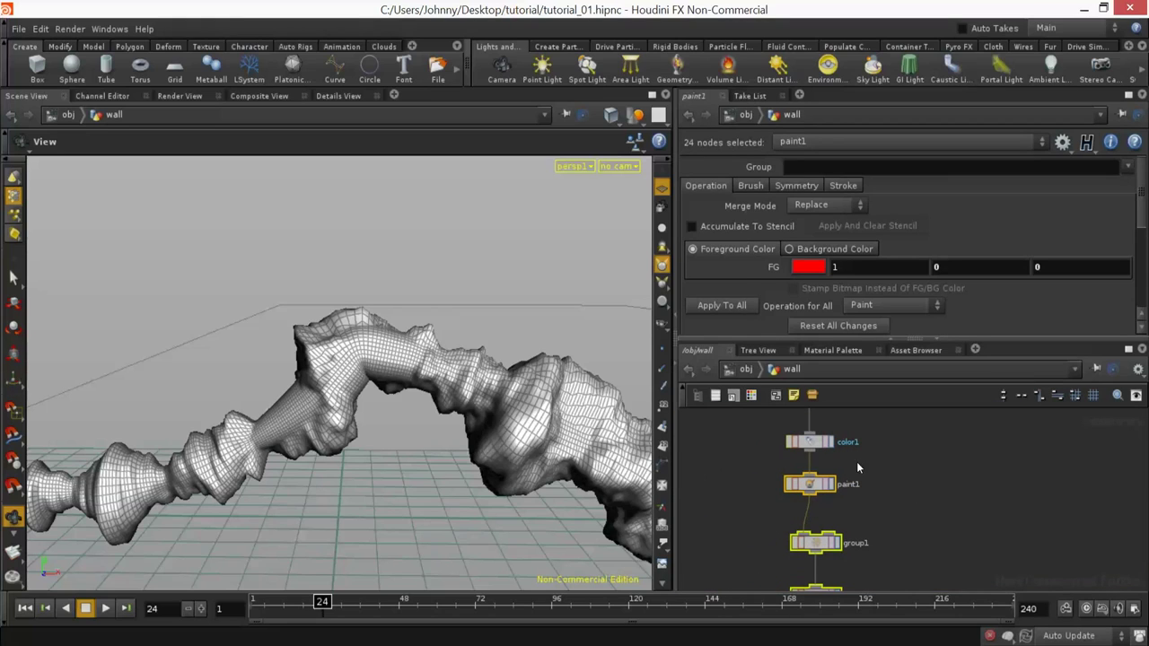
left_click_drag(857, 463, 782, 504, "ctrl")
middle_click_drag(869, 516, 865, 489)
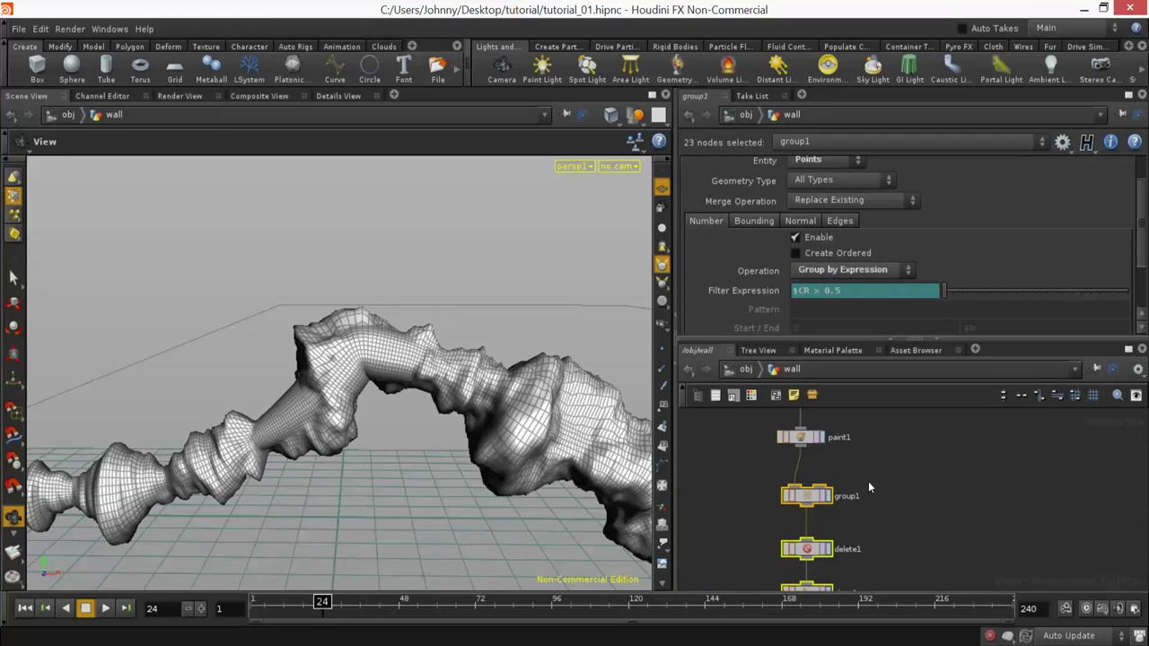
key("shift+c")
Step: Place the new subnetwork directly below paint1 and rename it crackTool
right_click_drag(876, 482, 835, 559)
left_click_drag(877, 575, 895, 492)
right_click_drag(884, 500, 917, 459)
middle_click_drag(917, 459, 889, 548)
right_click_drag(830, 548, 864, 527)
middle_click_drag(854, 517, 799, 526)
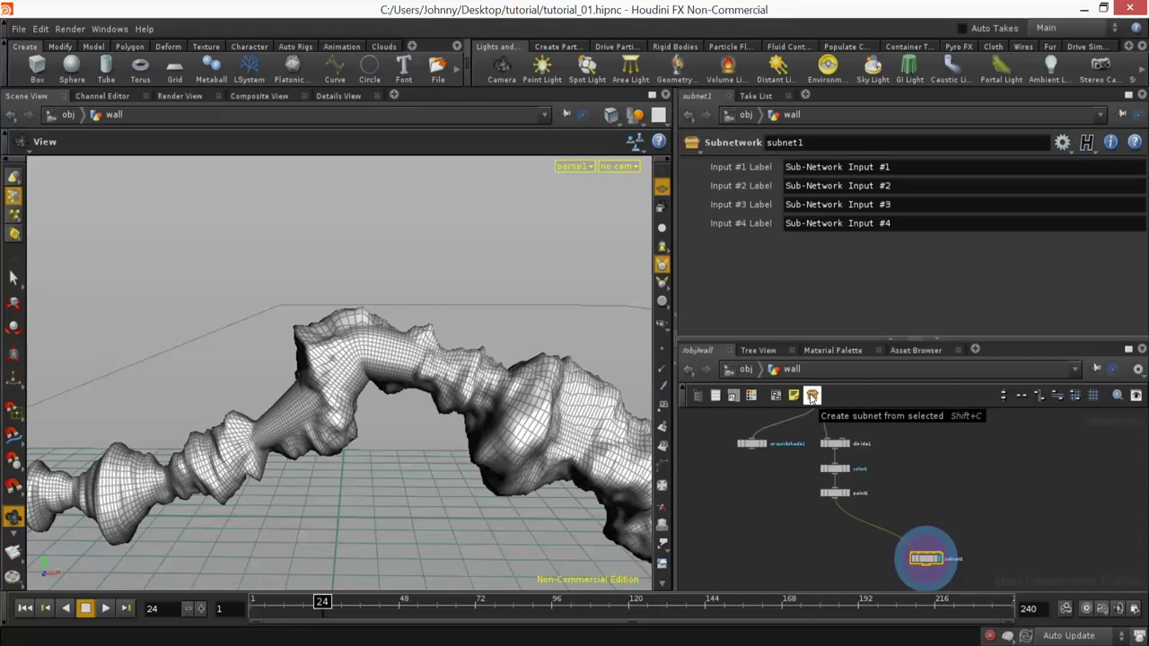
mouse_move(932, 559)
left_mouse_down()
mouse_move(857, 540)
mouse_move(857, 530)
left_mouse_up()
right_click_drag(868, 503, 897, 499)
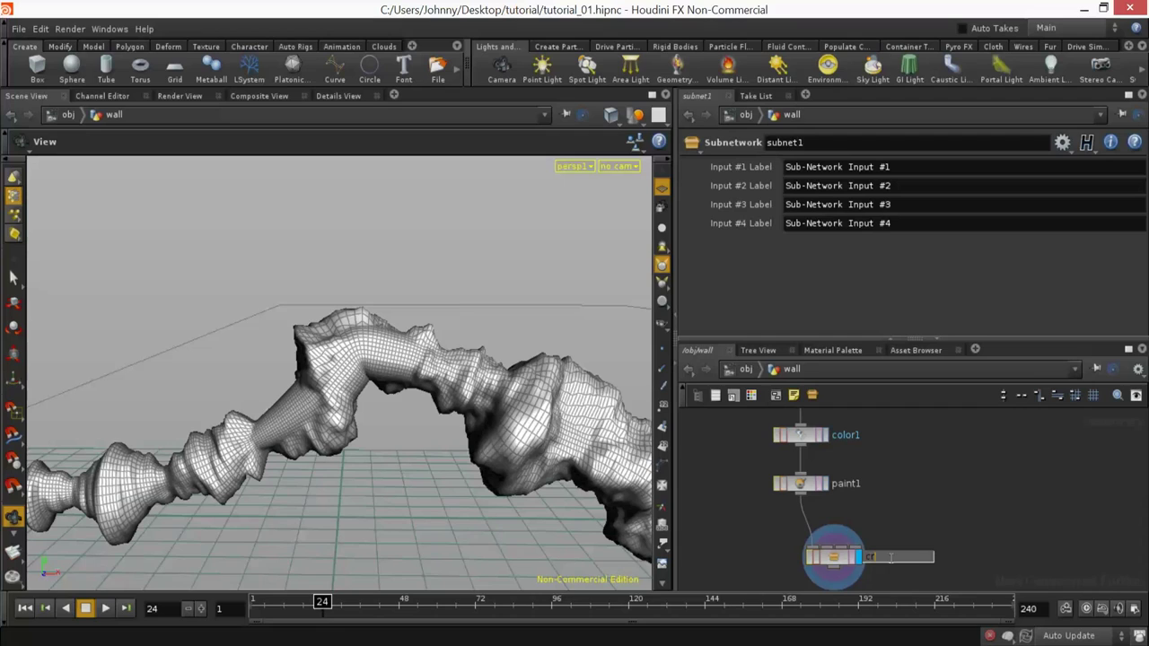
mouse_move(894, 517)
middle_mouse_down()
mouse_move(897, 498)
mouse_move(885, 494)
middle_mouse_up()
Step: Duplicate the crackTool subnetwork and set the original and its copy apart, both fed by paint1
key("ctrl+c")
key("ctrl+v")
left_click_drag(835, 578, 931, 501)
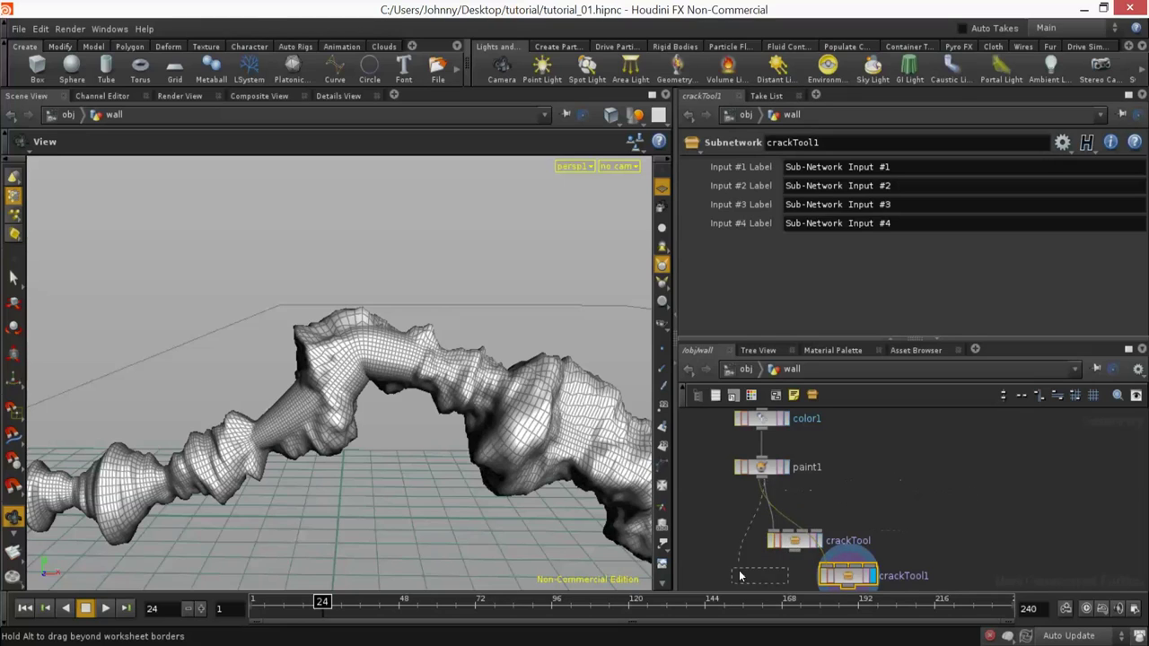
left_click_drag(739, 575, 739, 560)
left_click_drag(849, 580, 987, 544)
middle_click_drag(919, 511, 869, 506)
left_click_drag(917, 518, 937, 537)
middle_click_drag(913, 492, 950, 518)
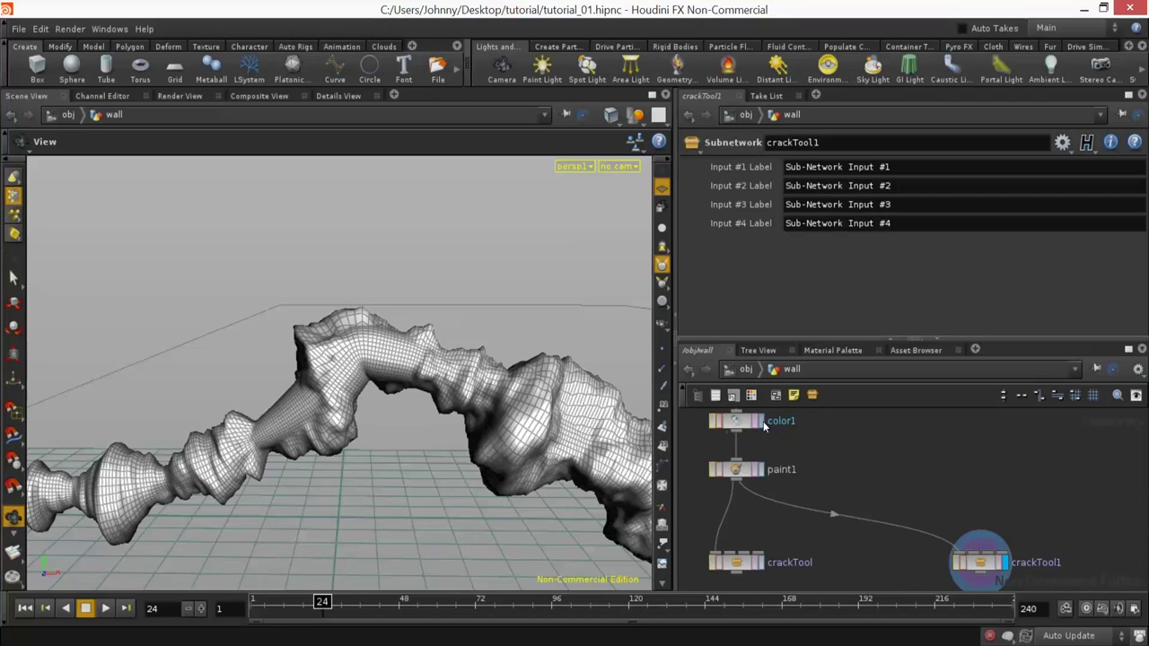
Step: Display color1 and add a second Paint node above the copied crackTool1 subnetwork
left_click(761, 424)
key("Tab")
type("paint")
key("Return")
left_click(909, 468)
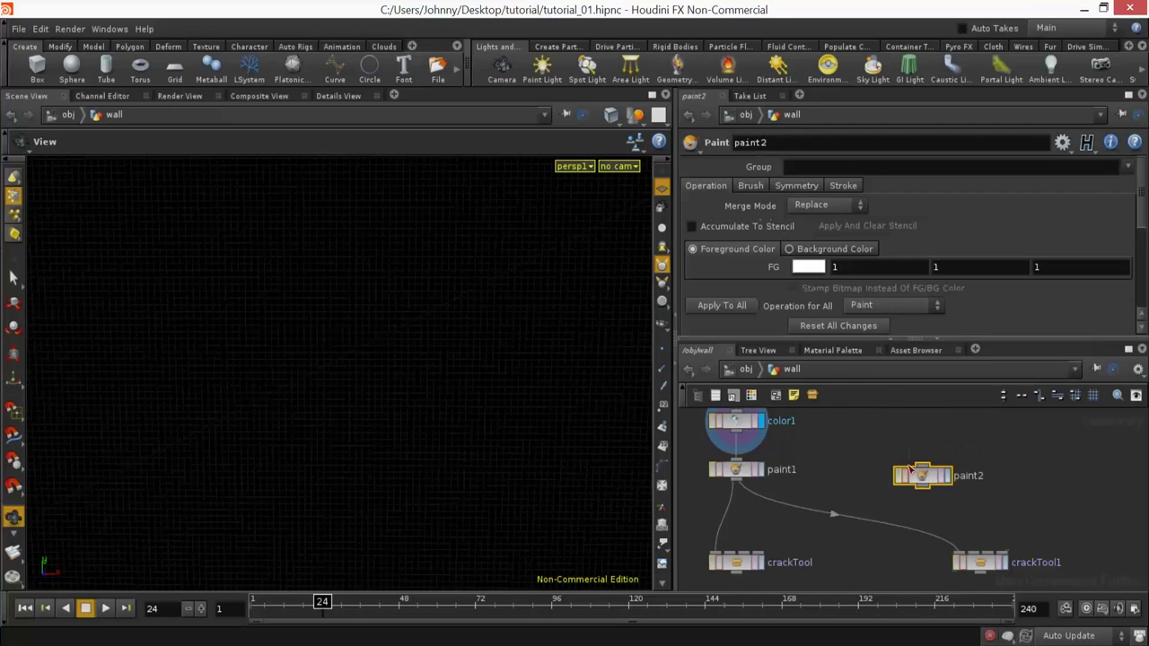
Step: Display paint2 and paint a wavy red stroke across the wall with foreground color 1, 0, 0 and brush radius 0.19
left_click(950, 477)
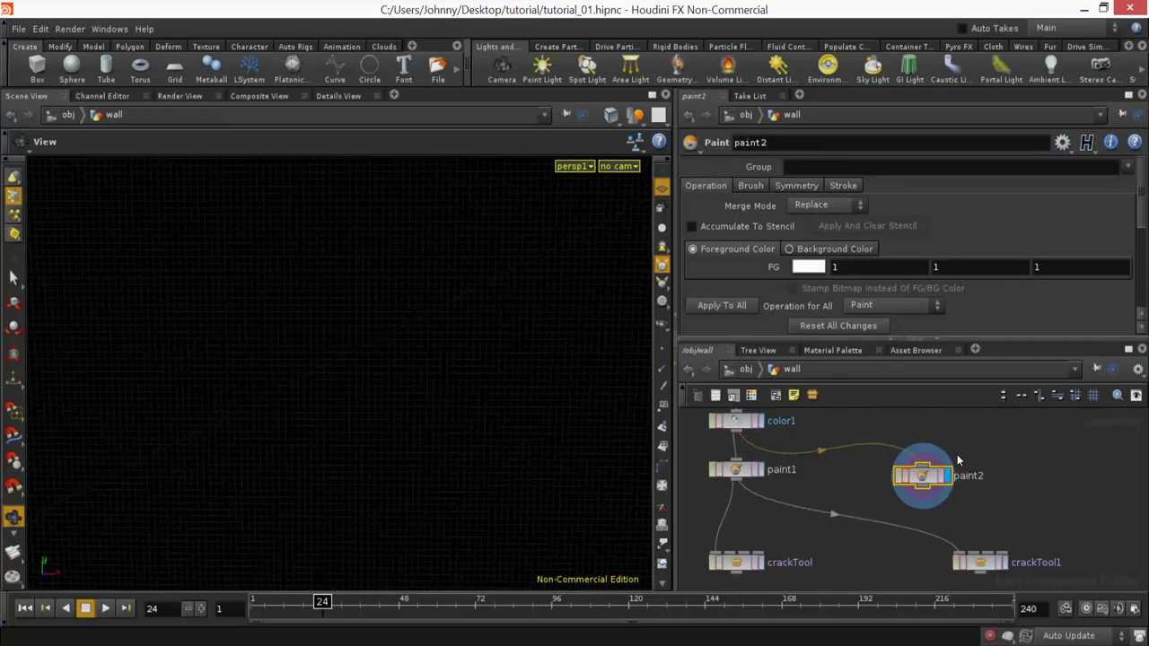
left_click_drag(943, 266, 922, 271)
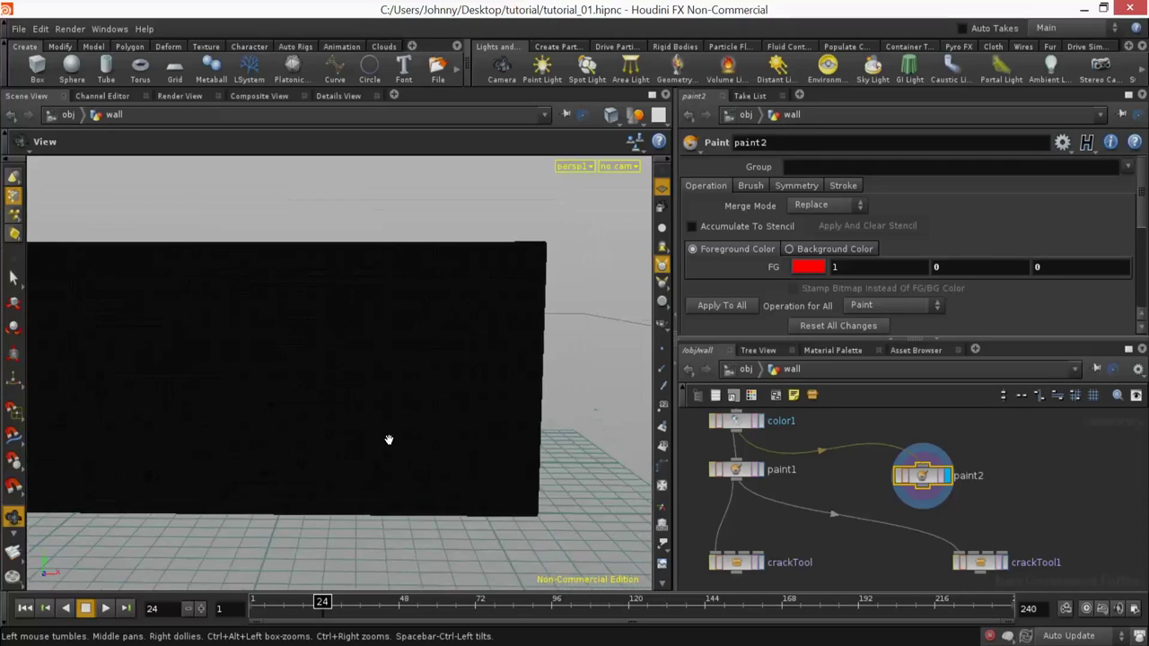
key("Return")
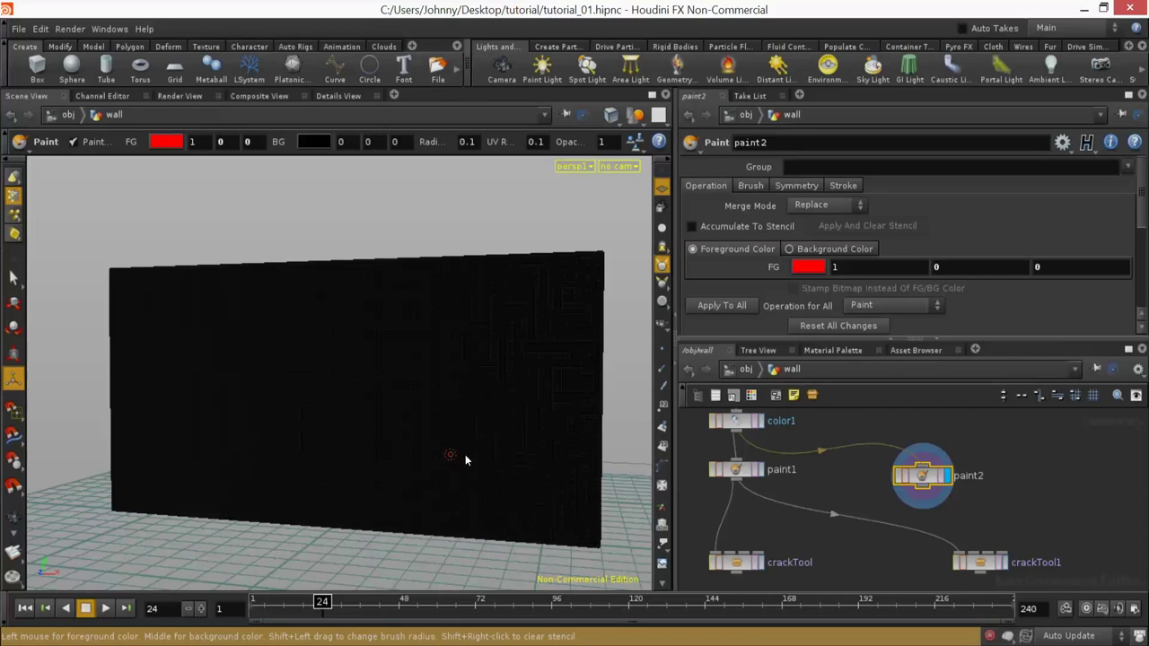
left_click_drag(496, 457, 507, 461, "shift")
mouse_move(528, 401)
left_mouse_down()
mouse_move(514, 458)
mouse_move(467, 463)
left_mouse_up()
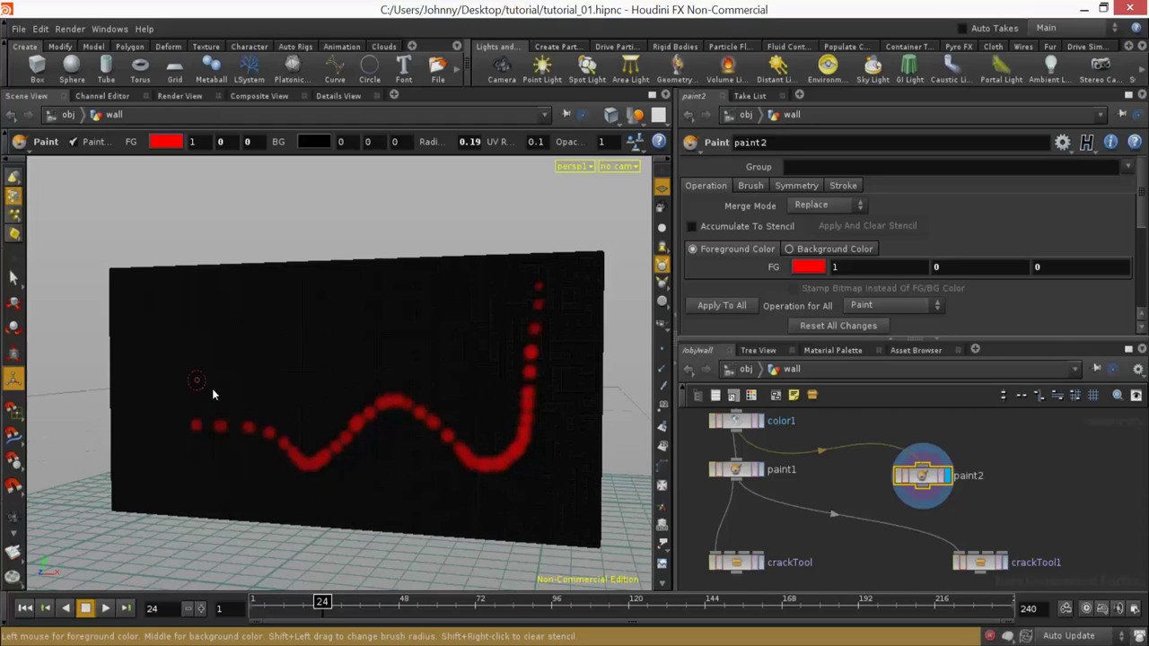
Step: Feed paint2 into crackTool1, display crackTool1, and play the crack growth before returning to frame 1
left_click_drag(943, 535, 924, 492)
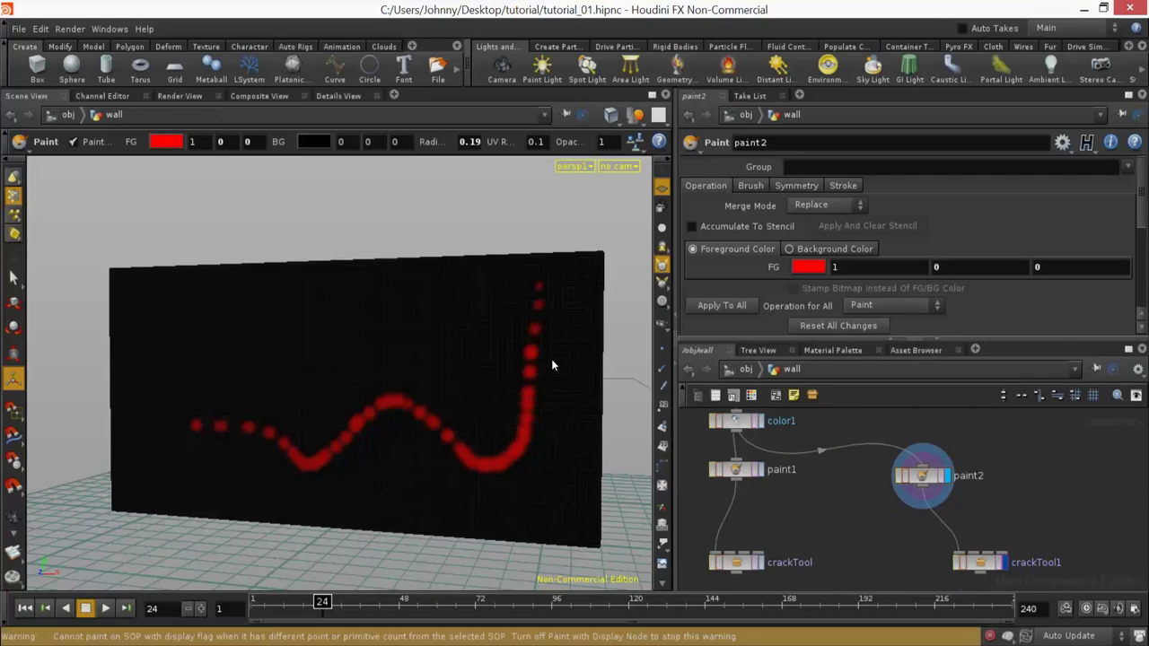
left_click(980, 562)
mouse_move(523, 420)
left_mouse_down("alt")
mouse_move(544, 451)
mouse_move(535, 427)
left_mouse_up("alt")
middle_click_drag(877, 550, 866, 499)
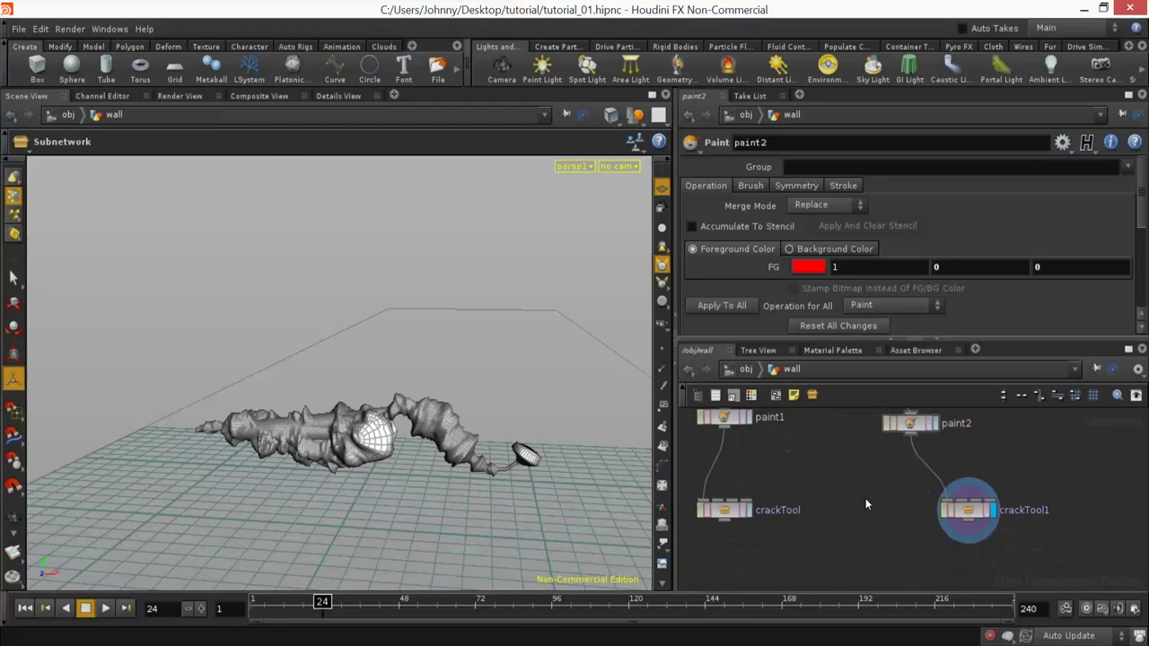
key("ctrl+Up")
key("Up")
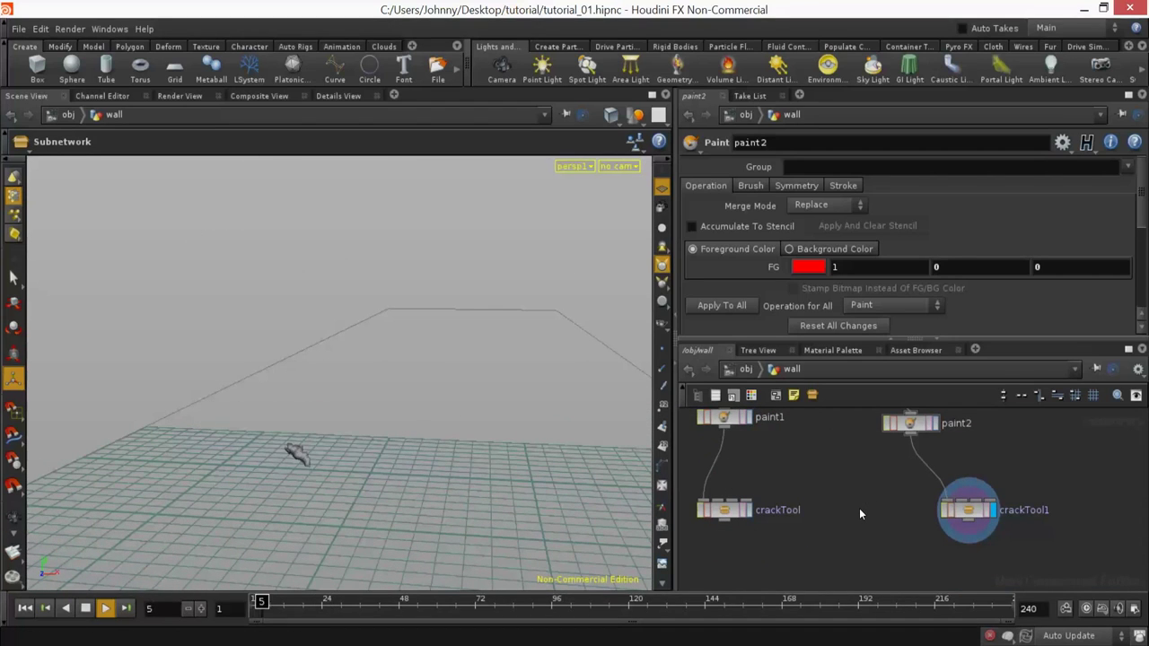
key("ctrl+Left")
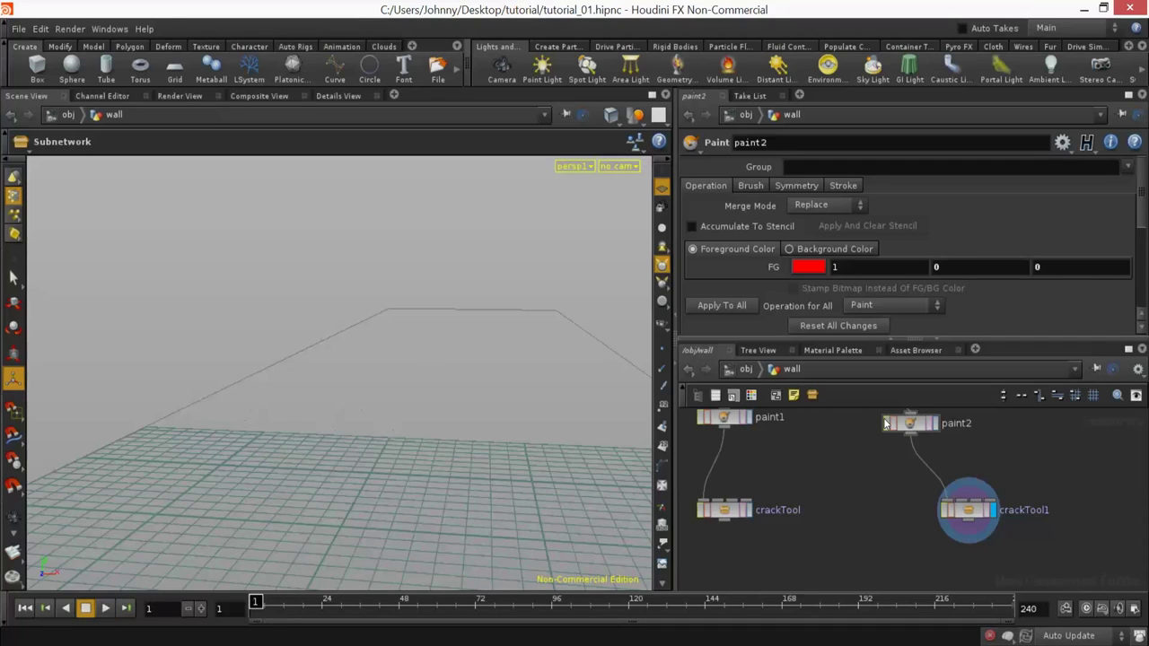
Step: Inside crackTool1, display the fuse2 node and show the point numbers of the painted crack path
double_click(969, 510)
middle_click_drag(999, 600, 996, 628)
scroll(1013, 476, "down", 3)
middle_click_drag(1026, 416, 1021, 562)
scroll(1018, 497, "up", 2)
middle_click_drag(1017, 441, 1016, 550)
middle_click_drag(1041, 461, 1019, 597)
middle_click_drag(986, 481, 975, 562)
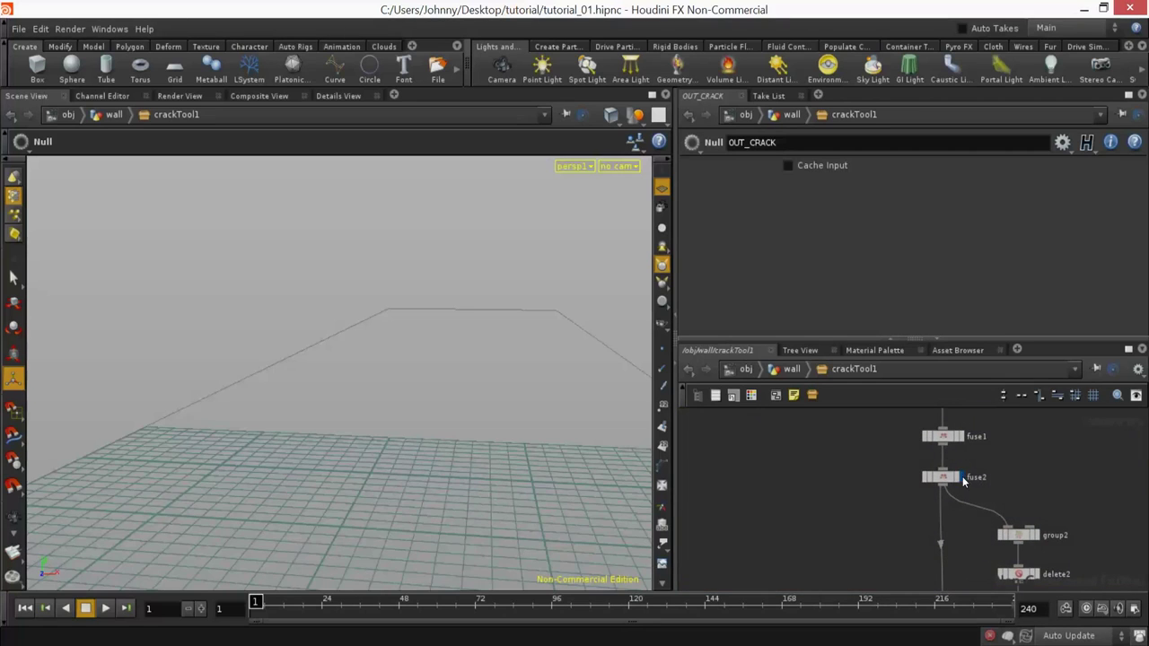
left_click(961, 477)
middle_click_drag(950, 505, 910, 445)
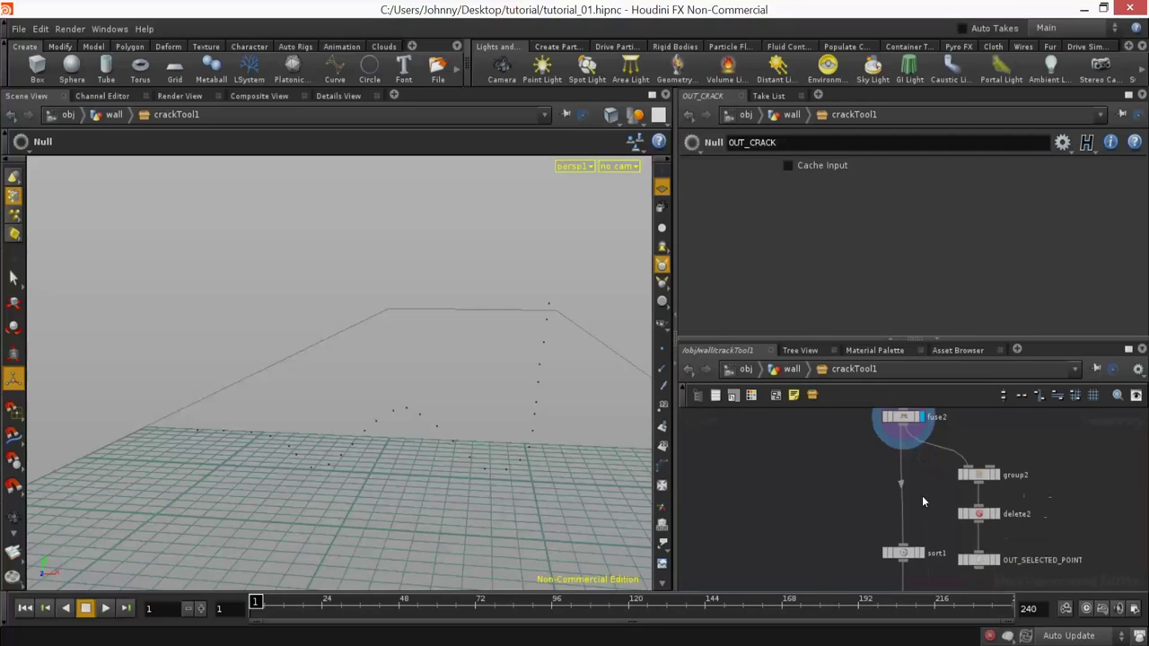
left_click_drag(499, 457, 529, 431)
left_click(662, 405)
middle_click_drag(572, 387, 516, 280)
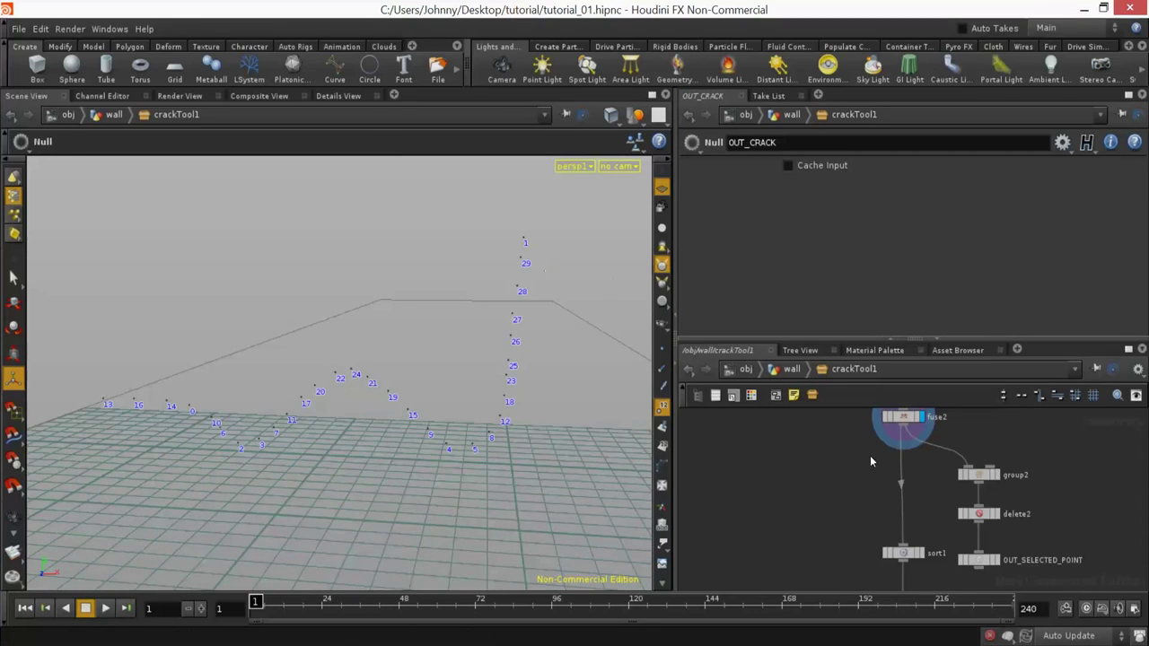
Step: Set the group2 point pattern to 1 and display the OUT_CRACK node again
middle_click_drag(935, 536, 914, 489)
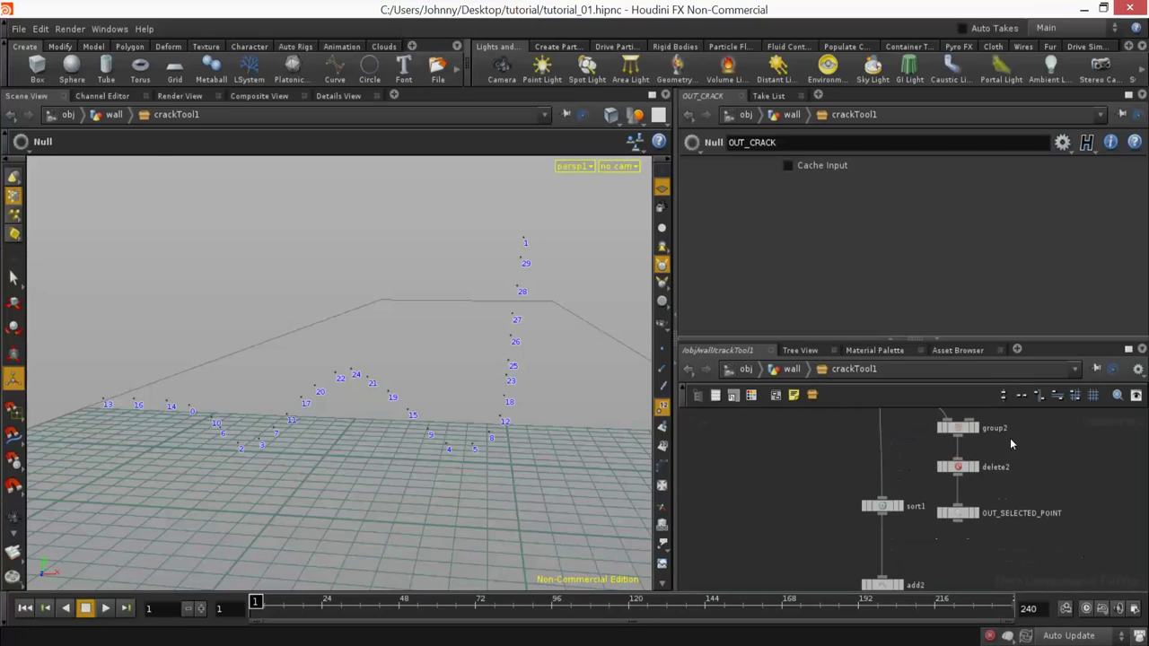
left_click(958, 428)
left_click(840, 471)
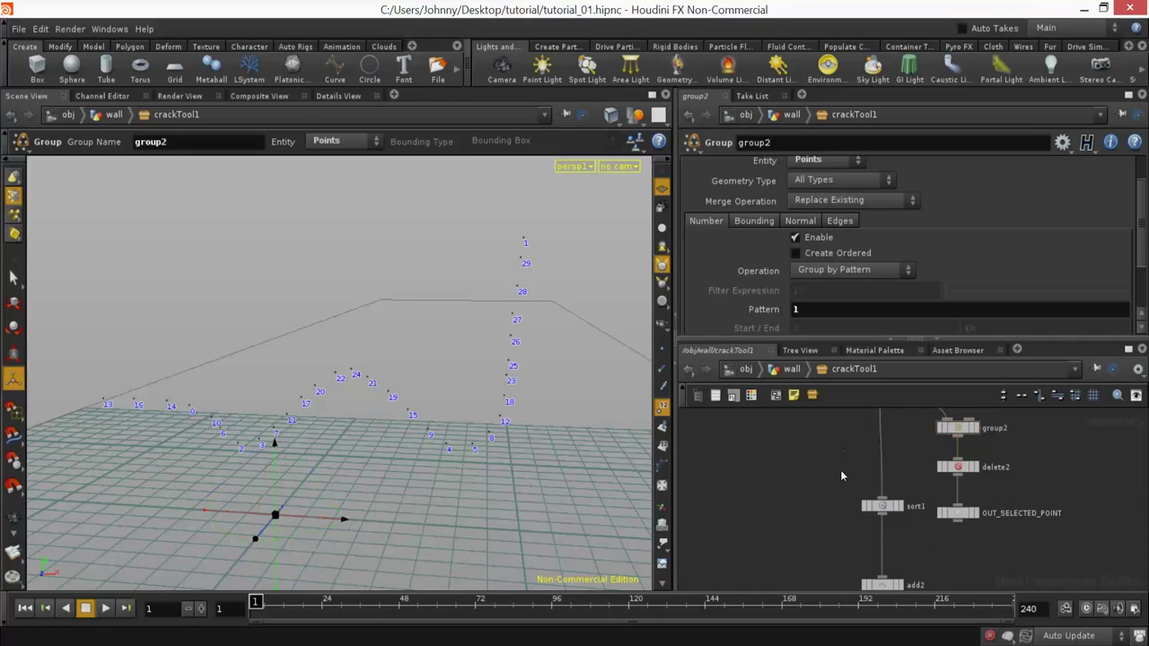
middle_click_drag(830, 584, 825, 484)
right_click_drag(825, 484, 795, 556)
middle_click_drag(795, 556, 786, 458)
right_click_drag(786, 503, 790, 523)
scroll(807, 512, "up", 6)
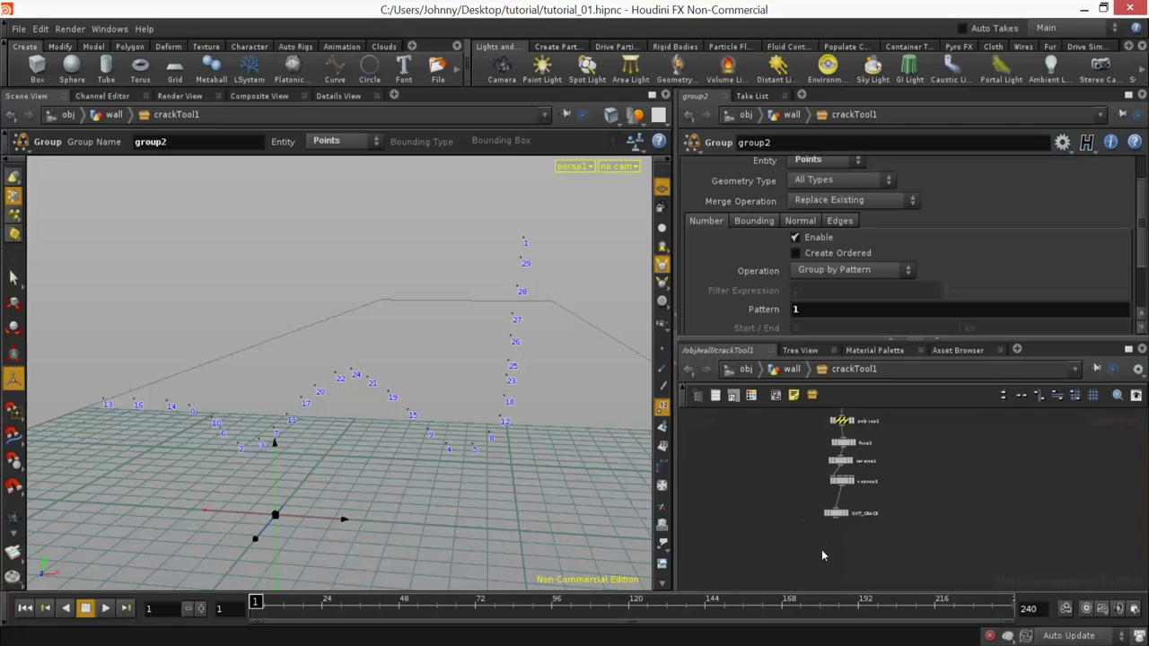
left_click(867, 493)
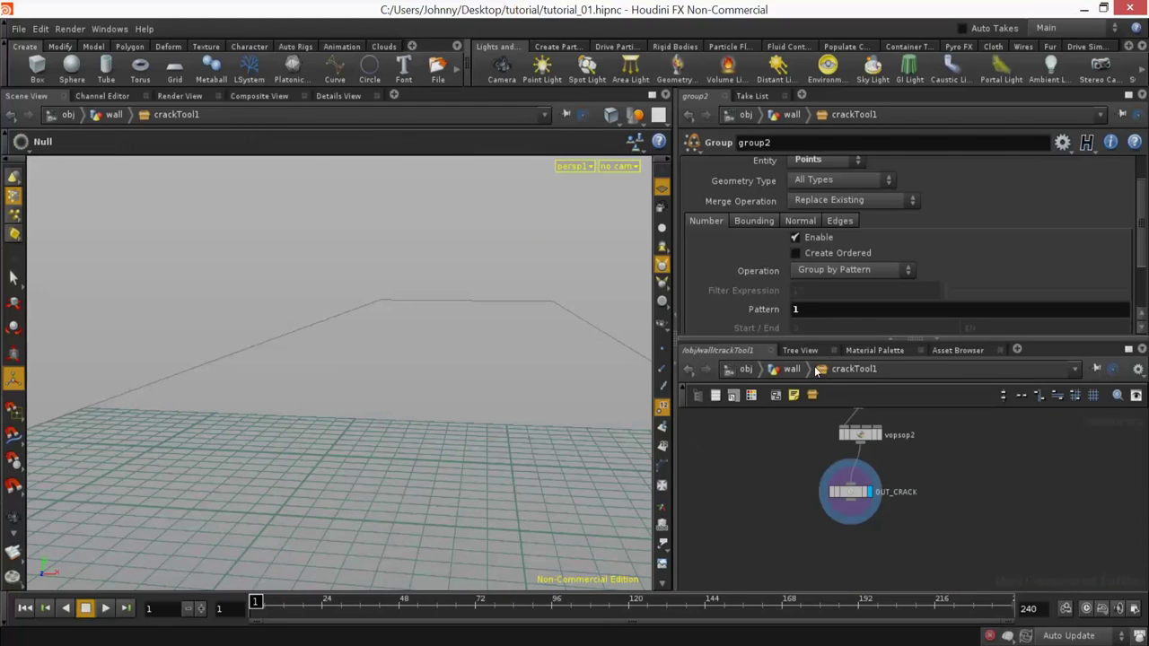
Step: Return to the wall network, hide the point numbers, and play the crackTool1 growth animation
left_click(791, 370)
left_click(843, 497)
key("Up")
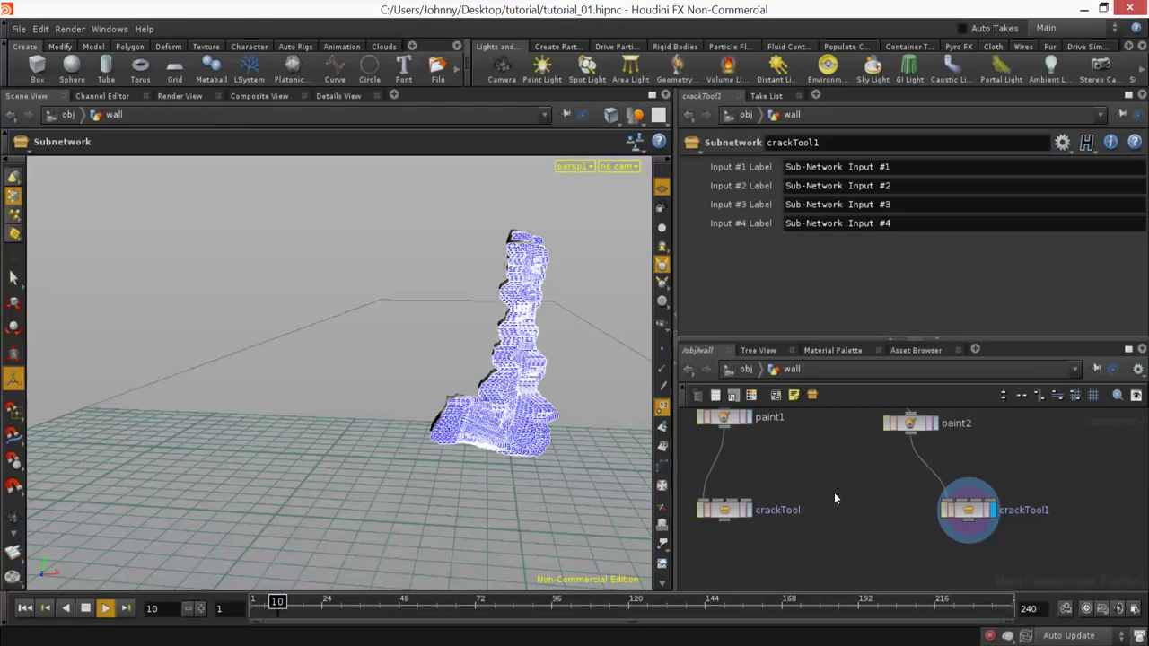
left_click(662, 407)
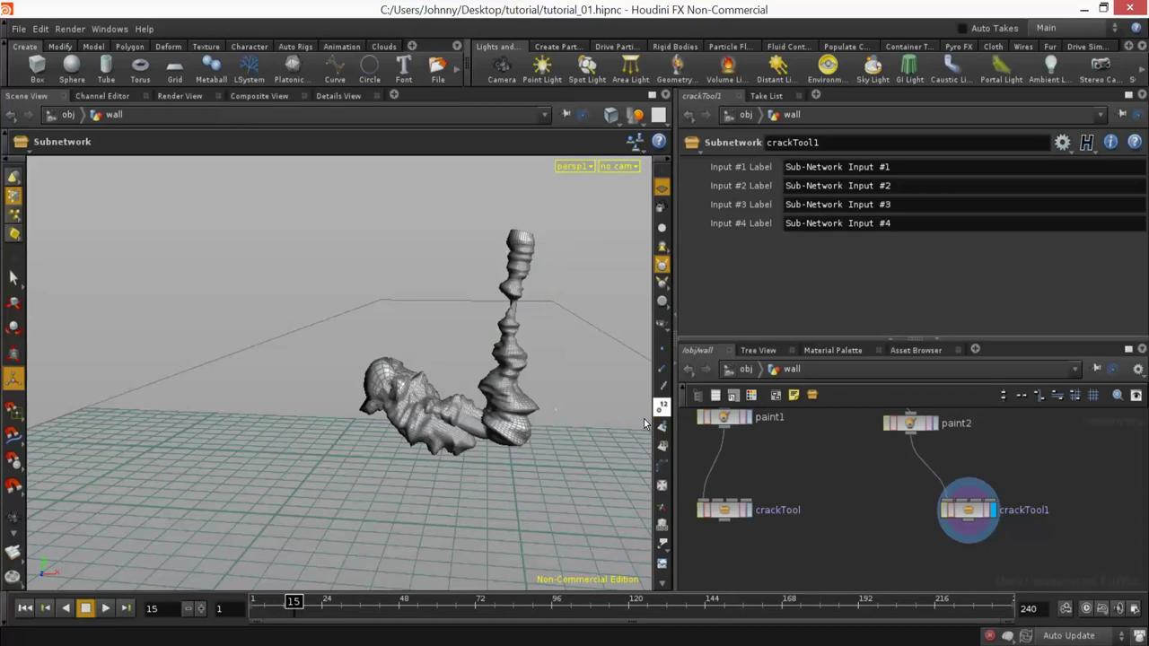
key("ctrl+Up")
key("Up")
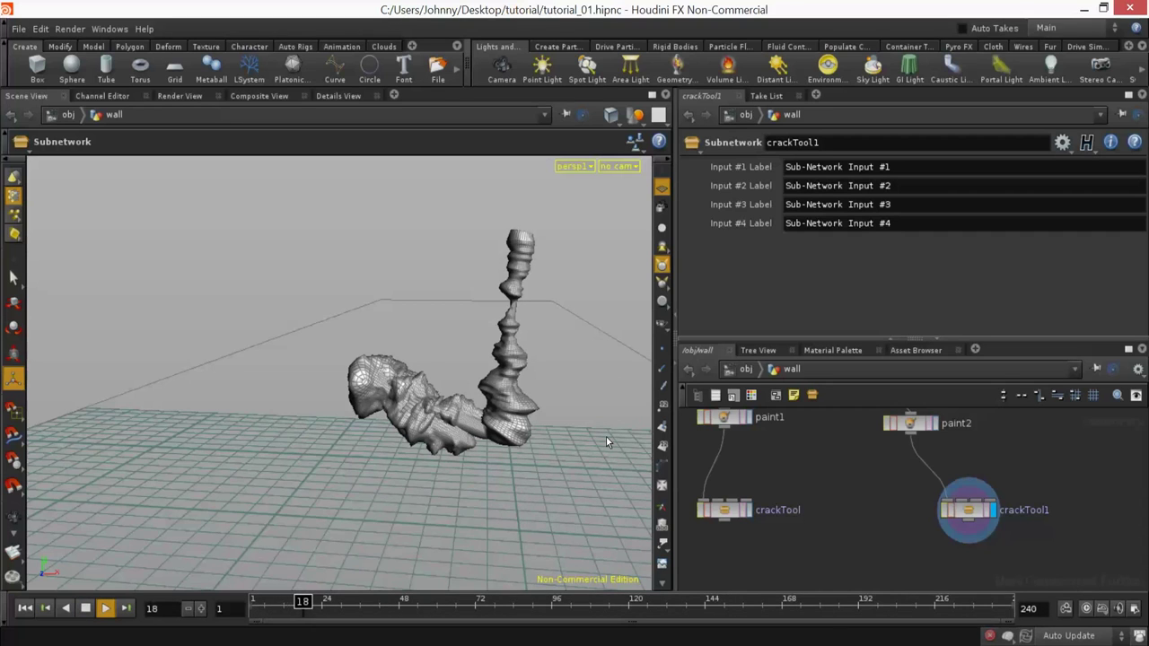
key("Up")
left_click_drag(490, 347, 422, 382, "alt")
Step: Delete the paint2 and crackTool1 nodes from the wall network
scroll(422, 381, "down", 2)
middle_click_drag(864, 492, 863, 557)
middle_click_drag(820, 495, 808, 454)
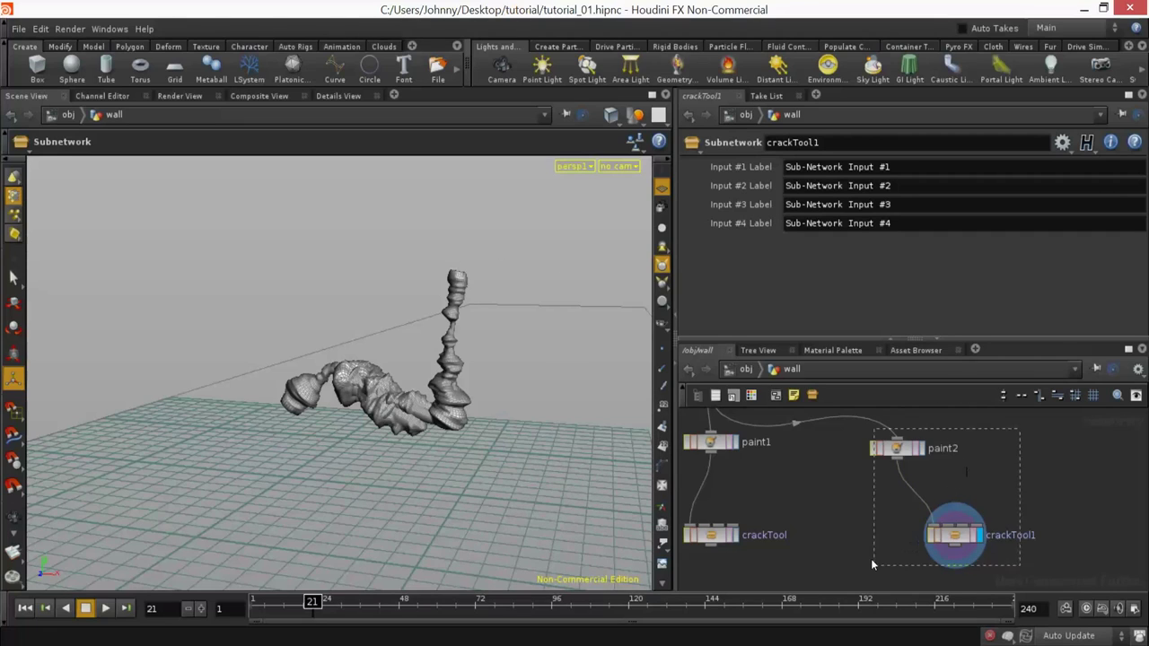
left_click_drag(871, 564, 870, 563)
key("Delete")
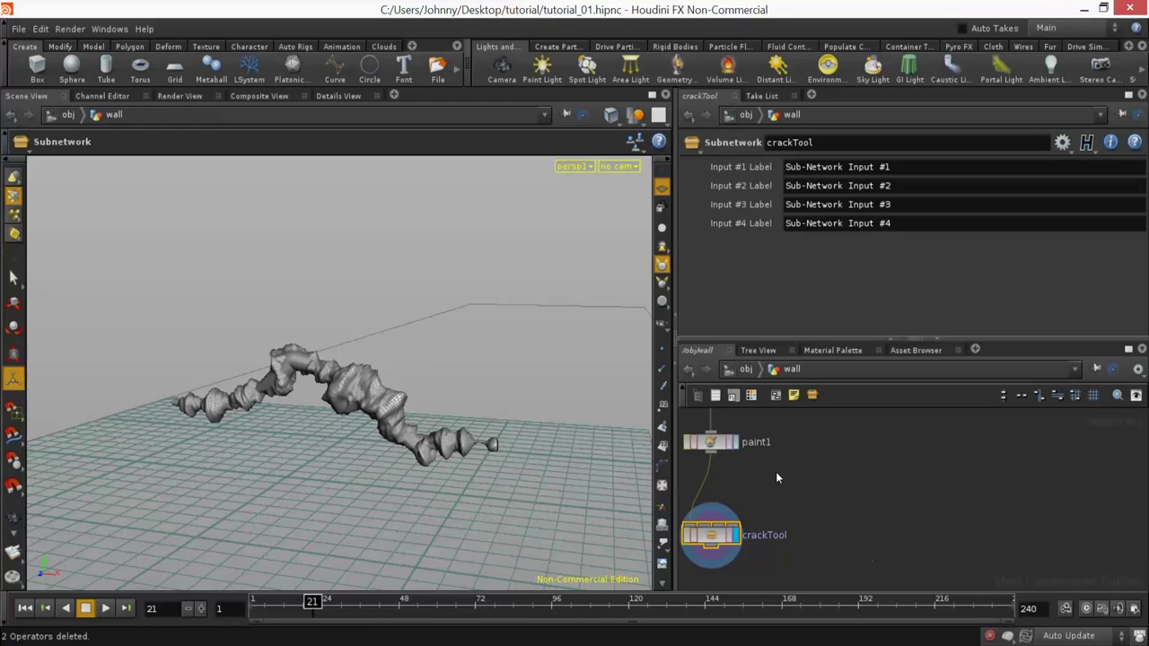
Step: Reposition the crackTool node slightly and display the textured wall from uvquickshade1
middle_click_drag(775, 471, 939, 478)
left_click_drag(427, 428, 350, 441)
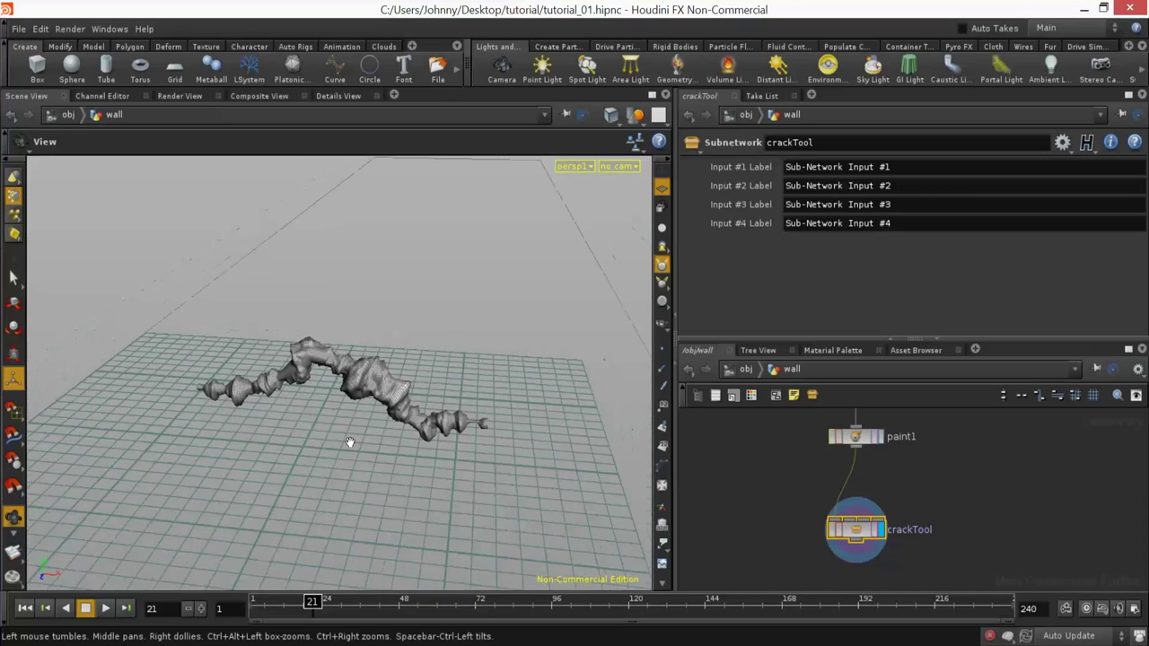
left_click_drag(865, 530, 880, 503)
middle_click_drag(831, 487, 886, 532)
right_click_drag(885, 533, 807, 543)
middle_click_drag(807, 544, 779, 527)
right_click_drag(779, 527, 796, 515)
middle_click_drag(775, 506, 788, 507)
left_click(817, 467)
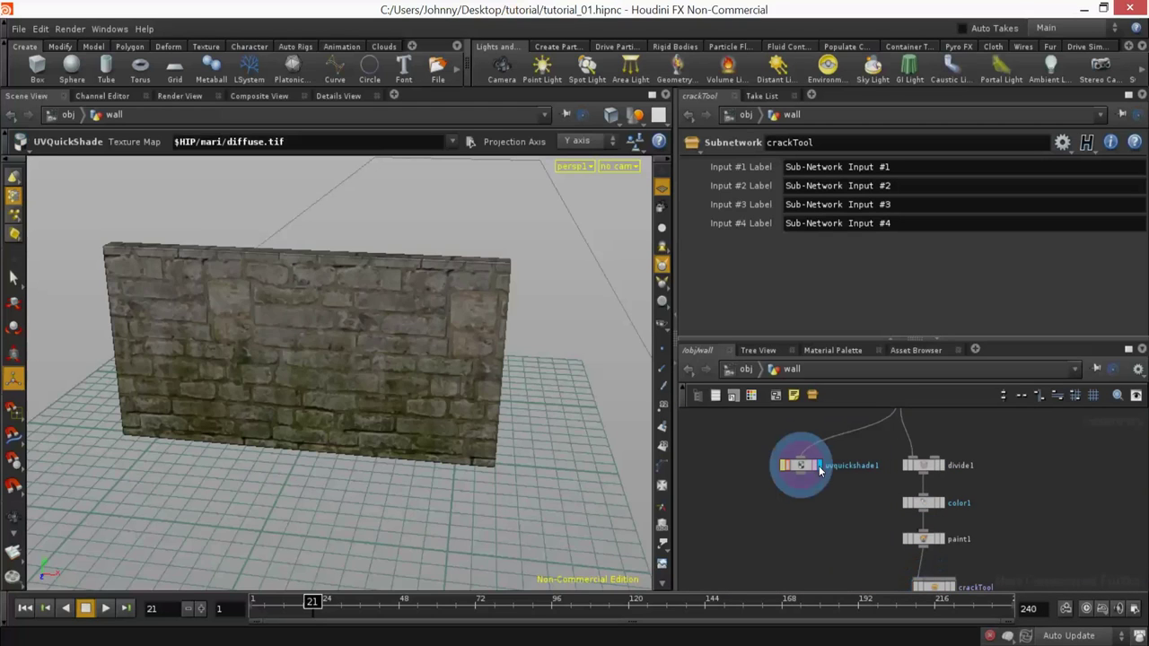
left_click_drag(485, 465, 425, 378)
Step: Spread the wall network apart by moving uvquickshade1 and the divide1-to-crackTool chain away from each other
middle_click_drag(795, 502, 779, 421)
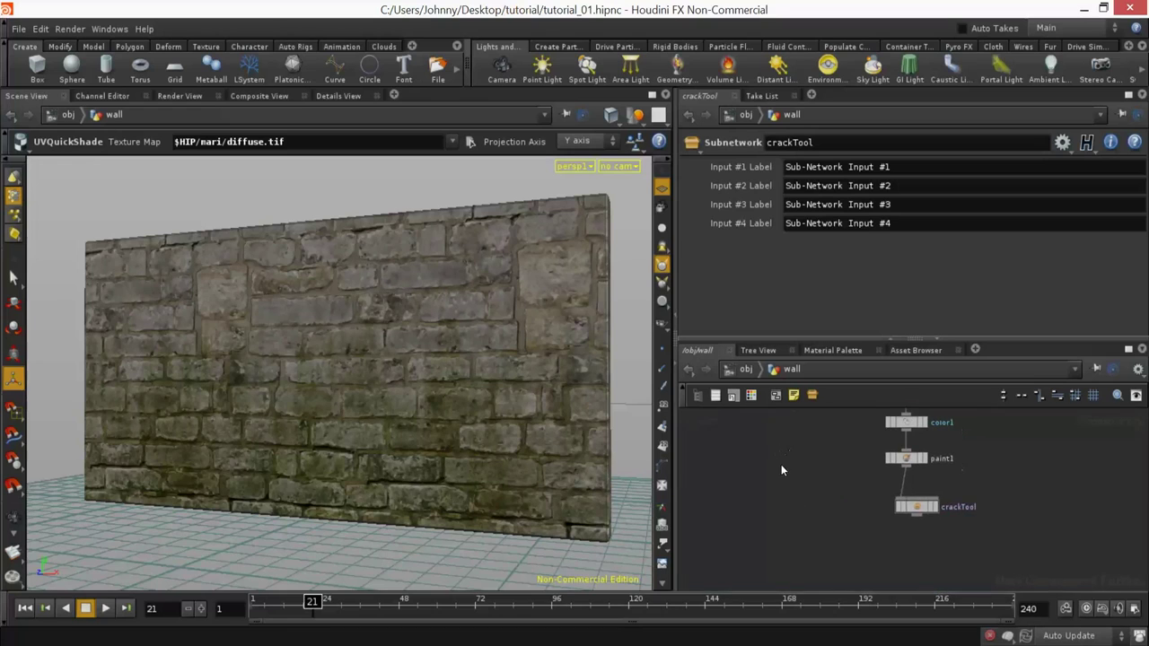
middle_click_drag(781, 464, 808, 539)
left_click_drag(809, 461, 729, 463)
middle_click_drag(788, 523, 741, 478)
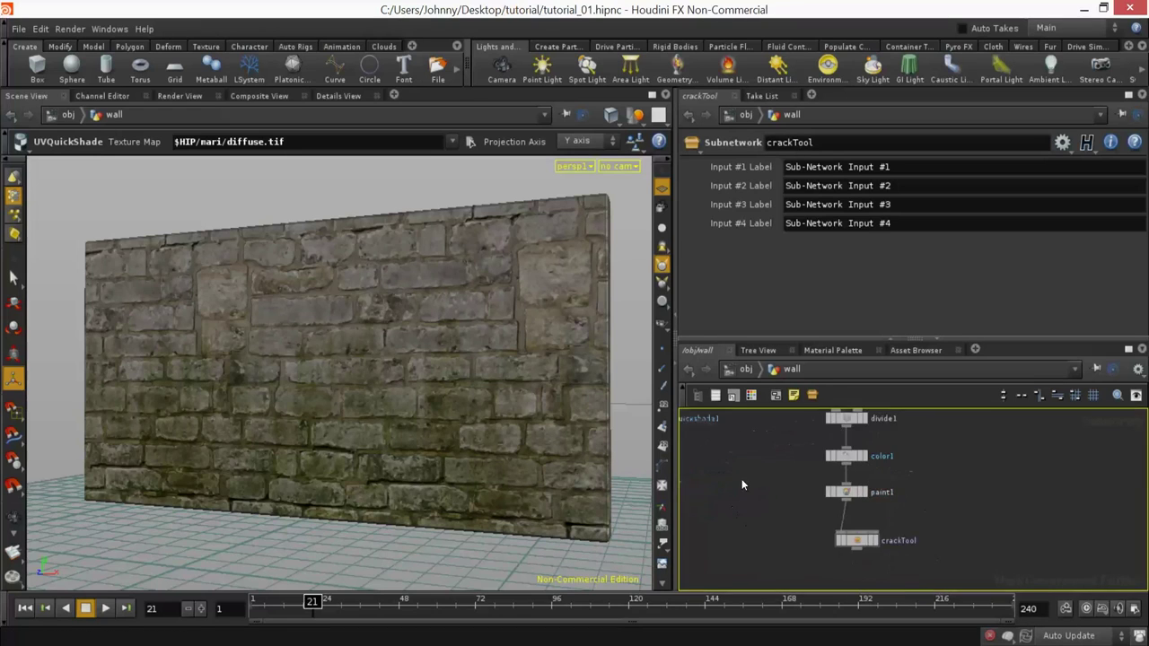
scroll(777, 492, "down", 3)
mouse_move(786, 541)
left_mouse_down()
mouse_move(863, 433)
mouse_move(896, 432)
left_mouse_up()
middle_click_drag(827, 496, 800, 438)
left_click(823, 492)
scroll(823, 492, "up", 3)
Step: Add a Cookie node with OUT_WALL as its first input and crackTool as its second input
key("Tab")
type("cookie")
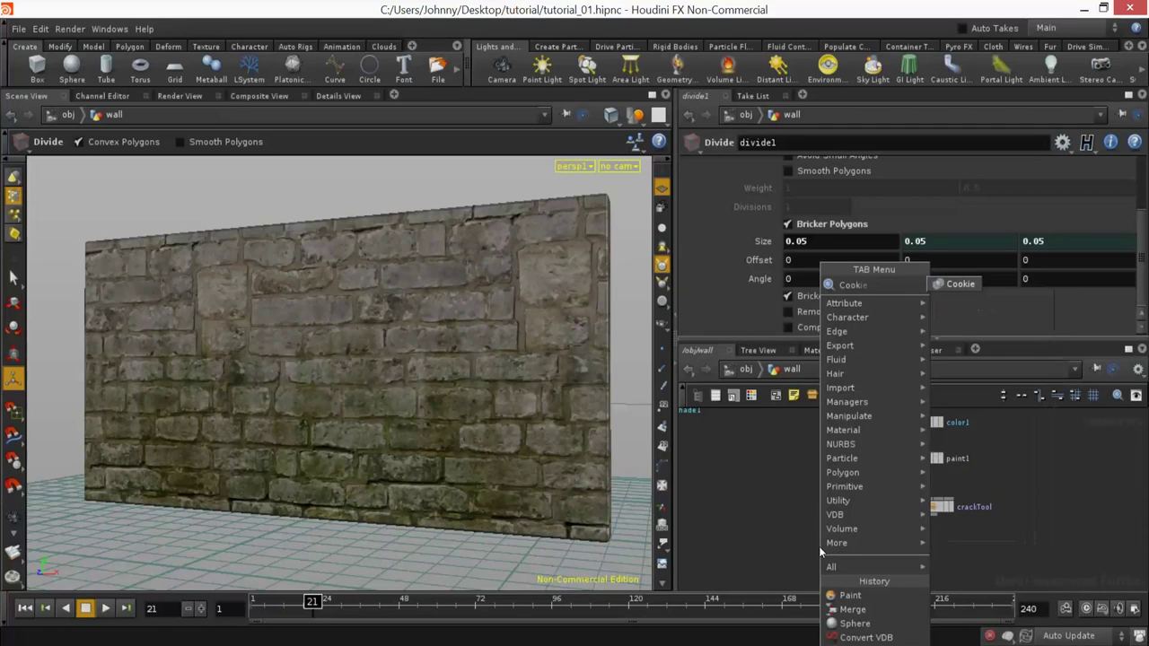
key("Return")
left_click(843, 554)
left_click_drag(850, 547, 926, 527)
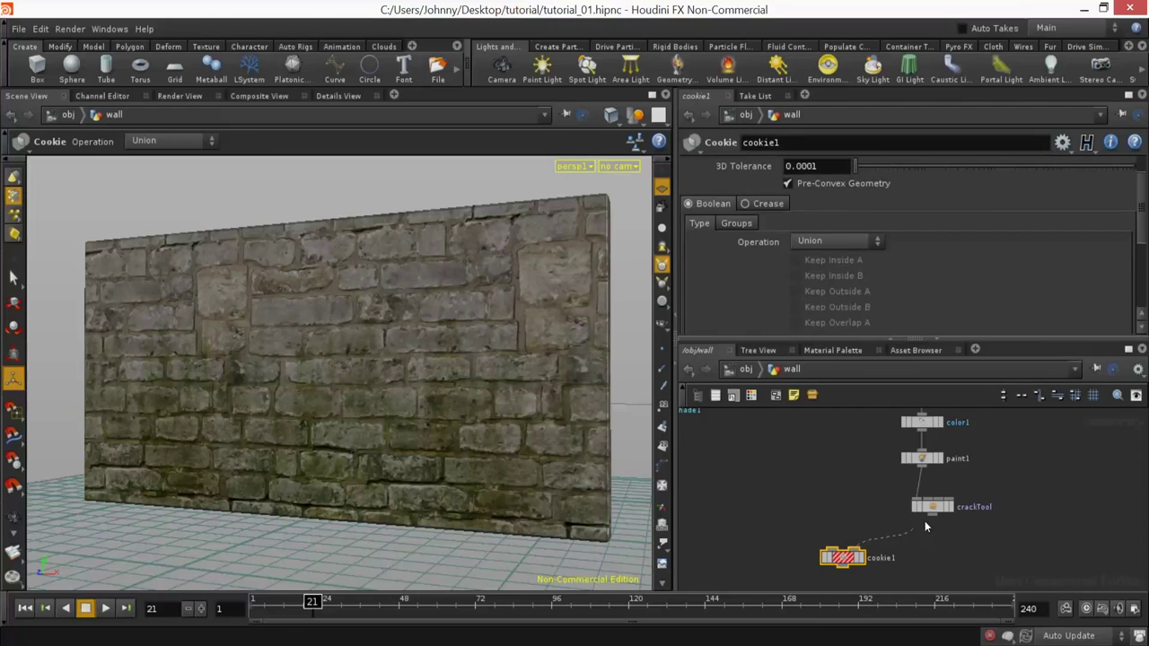
middle_click_drag(826, 410, 822, 474)
left_click(808, 426)
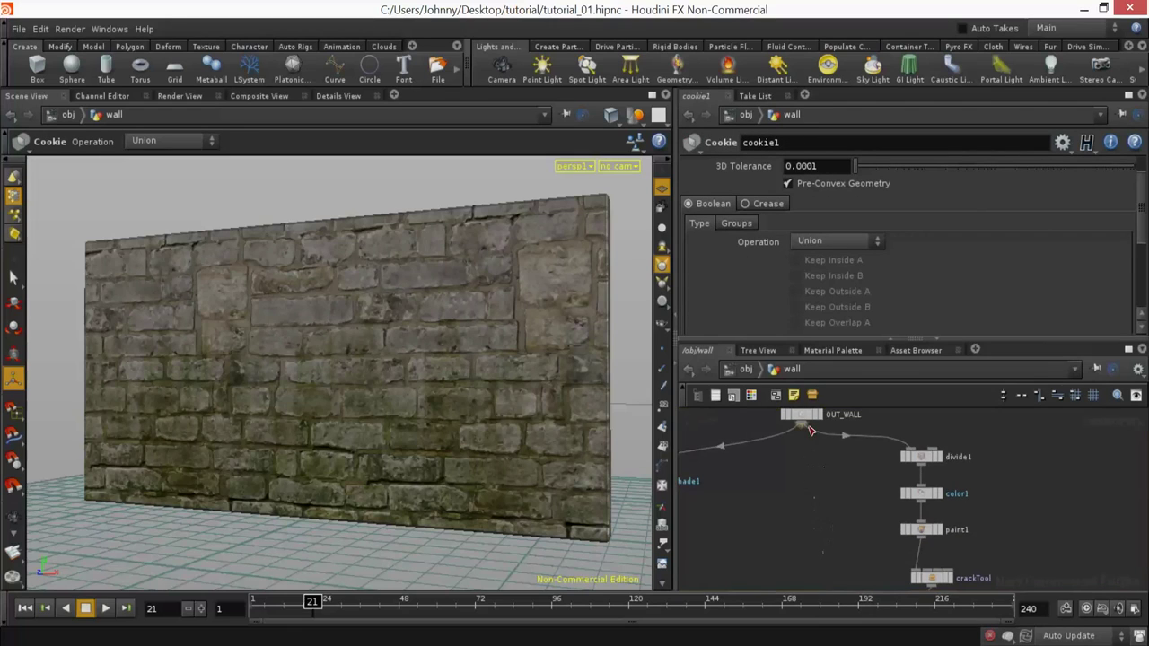
middle_click_drag(835, 533, 805, 427)
scroll(828, 462, "up", 2)
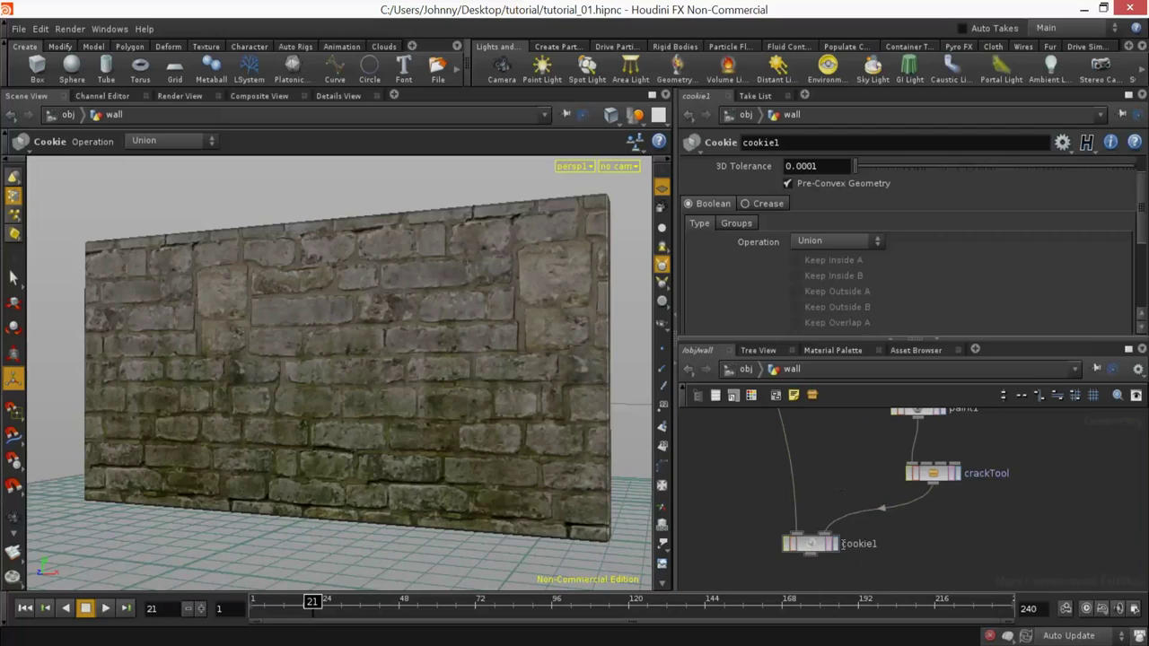
Step: Display cookie1, set its operation to A minus B, and inspect the crack cut into the wall
left_click(833, 546)
left_click_drag(584, 451, 558, 387, "alt")
middle_click_drag(558, 386, 514, 445, "alt")
left_click(833, 241)
left_click(826, 284)
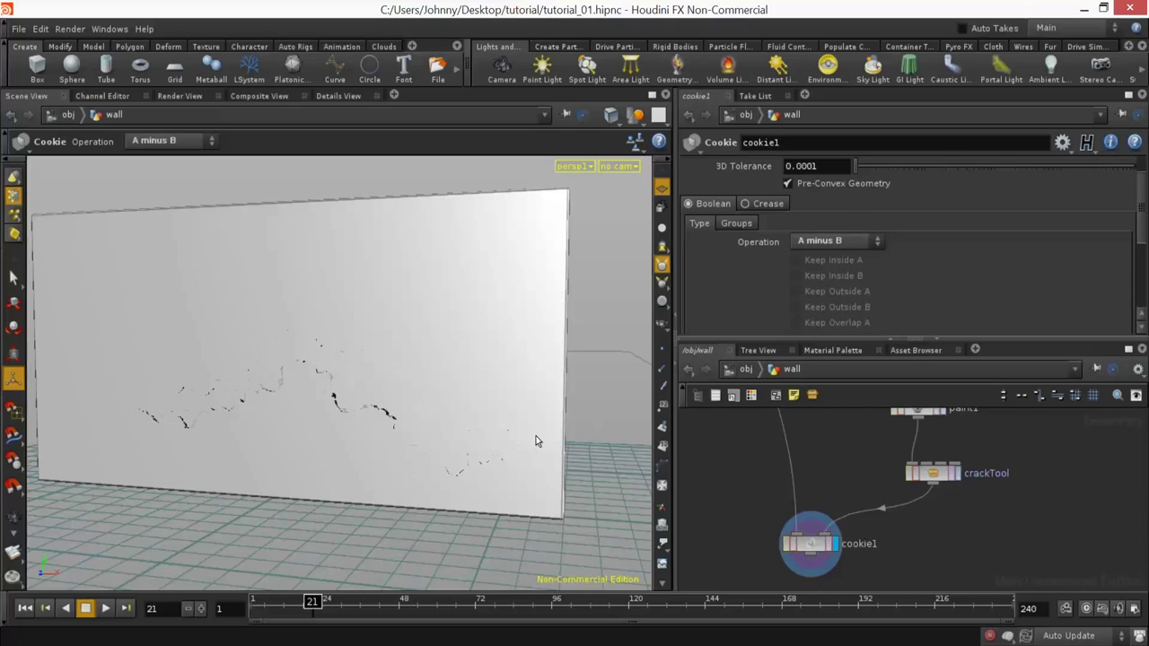
key("Escape")
mouse_move(475, 413)
left_mouse_down()
mouse_move(350, 422)
mouse_move(414, 404)
left_mouse_up()
key("w")
key("w")
Step: Try the B minus A, Union and Intersect operations on cookie1
left_click(834, 242)
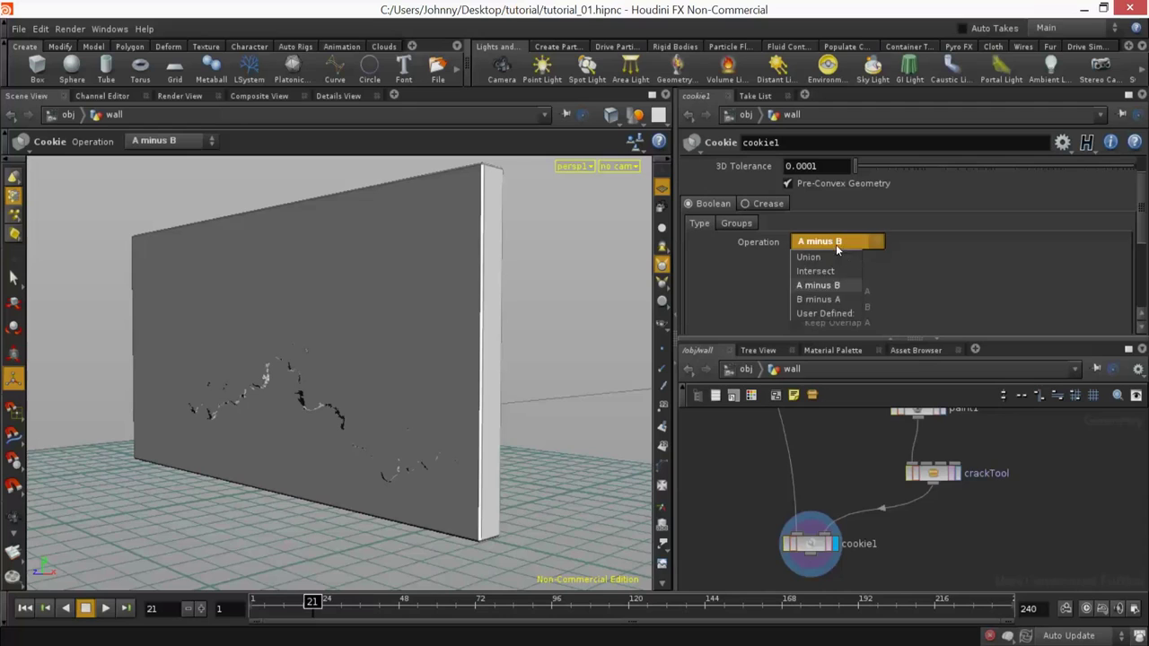
left_click(833, 302)
left_click(828, 244)
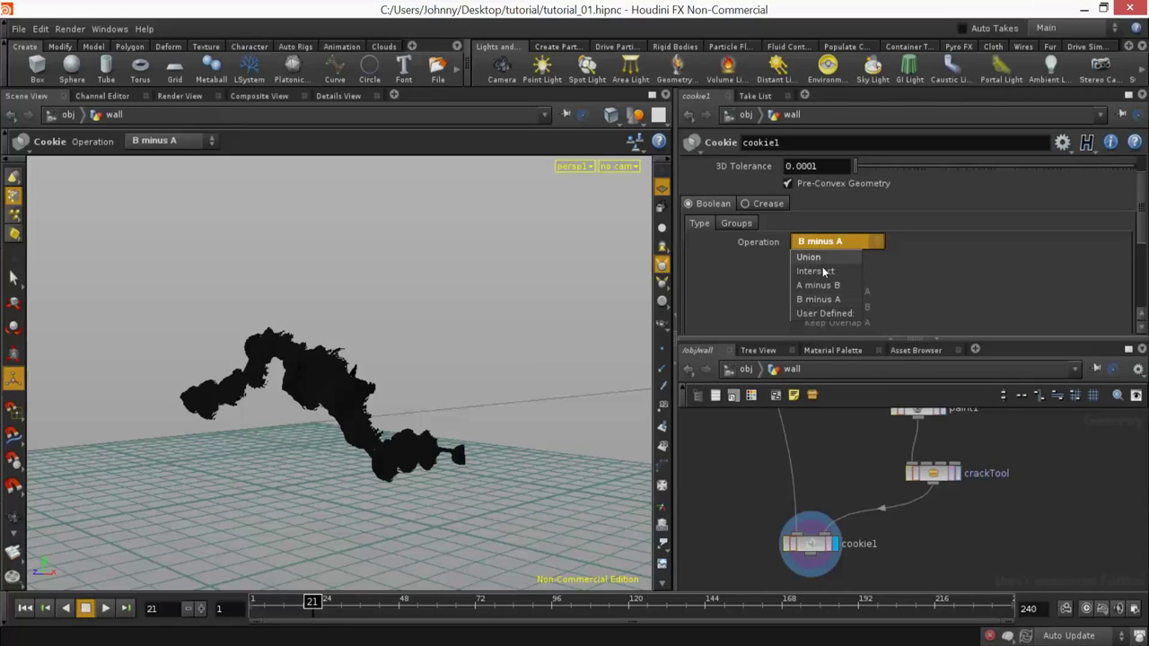
left_click(800, 255)
left_click(817, 244)
left_click(825, 269)
left_click(821, 242)
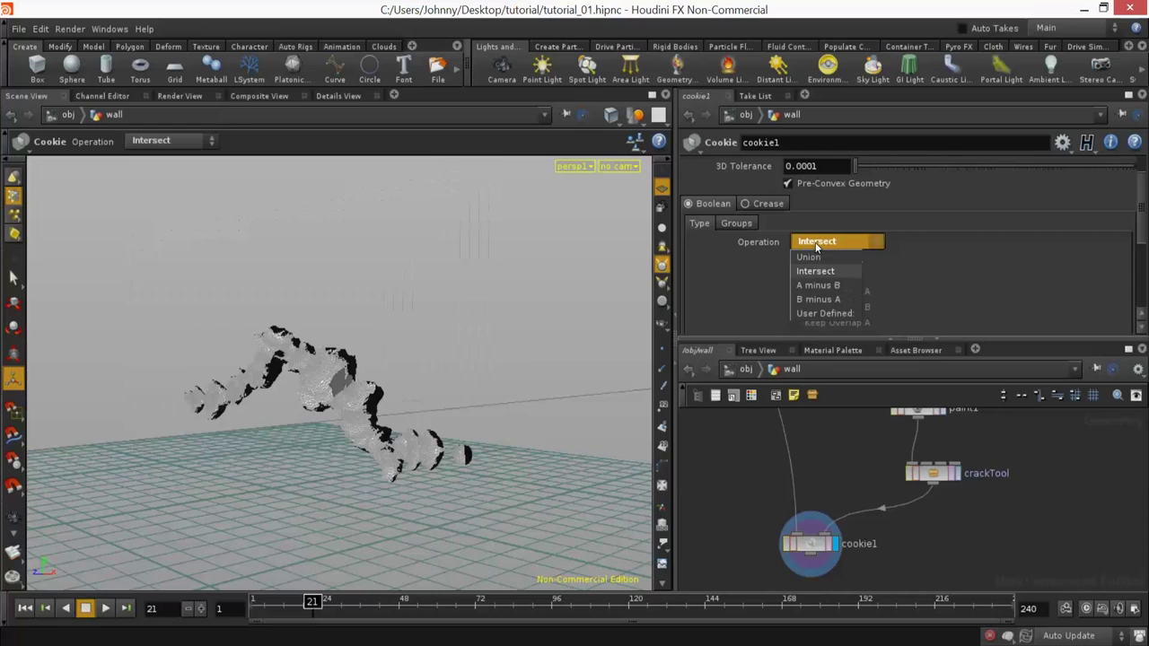
Step: Set the cookie1 operation to User Defined, keeping only Inside B and Outside A
left_click(827, 313)
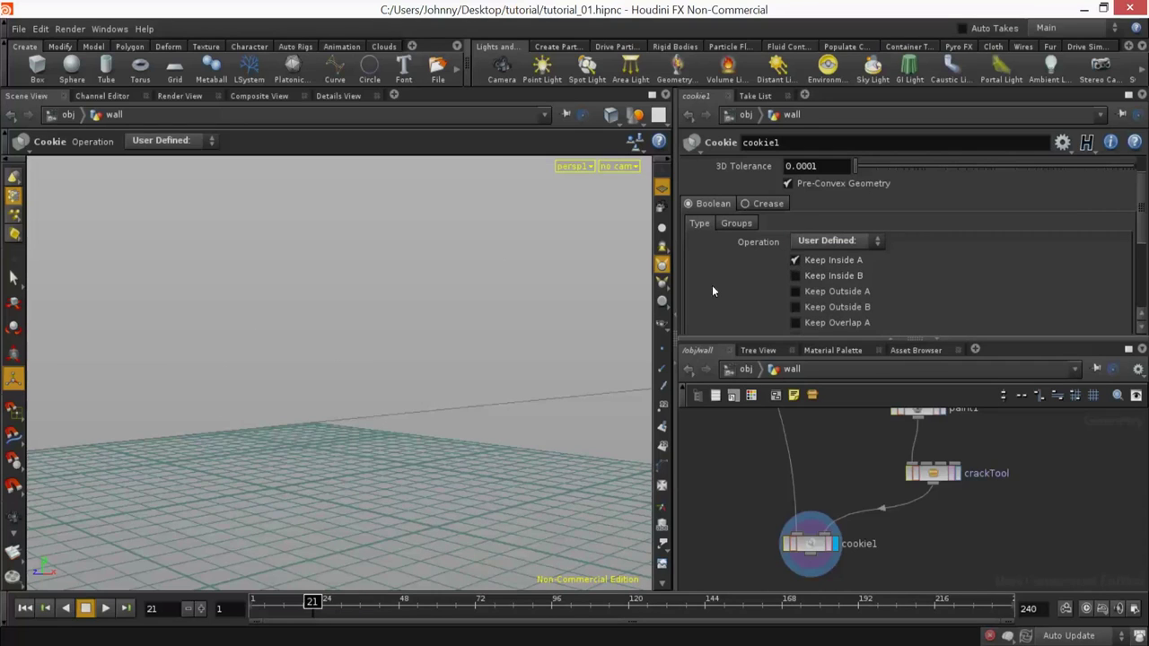
left_click(794, 276)
key("Escape")
mouse_move(462, 403)
left_mouse_down()
mouse_move(525, 412)
mouse_move(464, 423)
left_mouse_up()
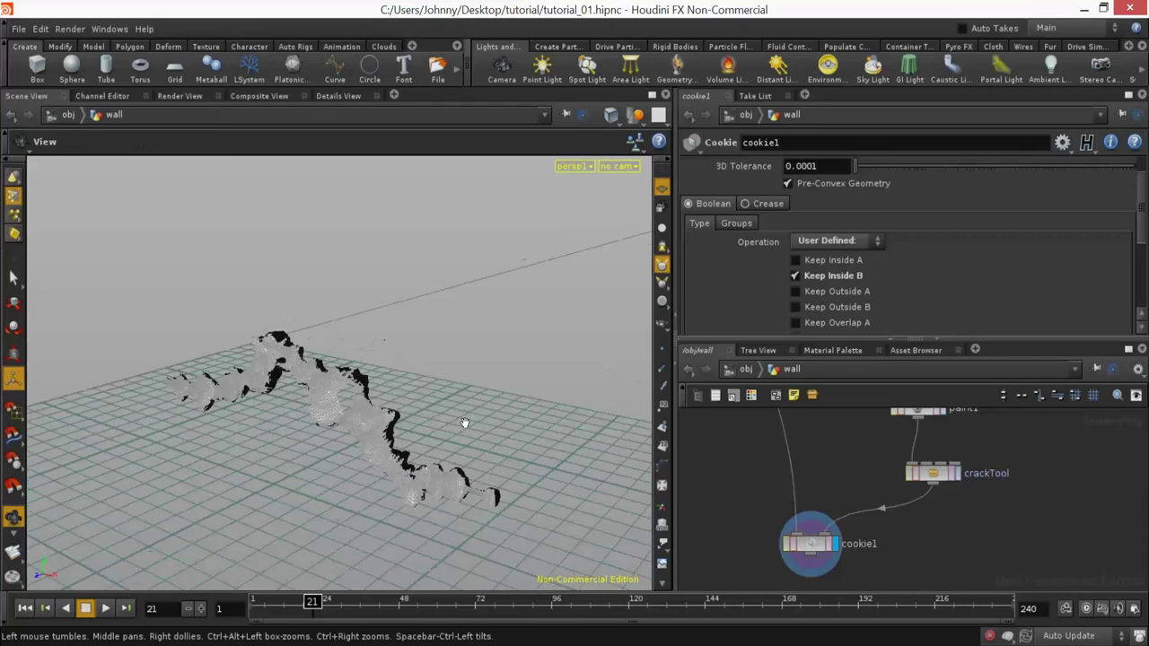
right_click_drag(464, 423, 599, 338, "alt")
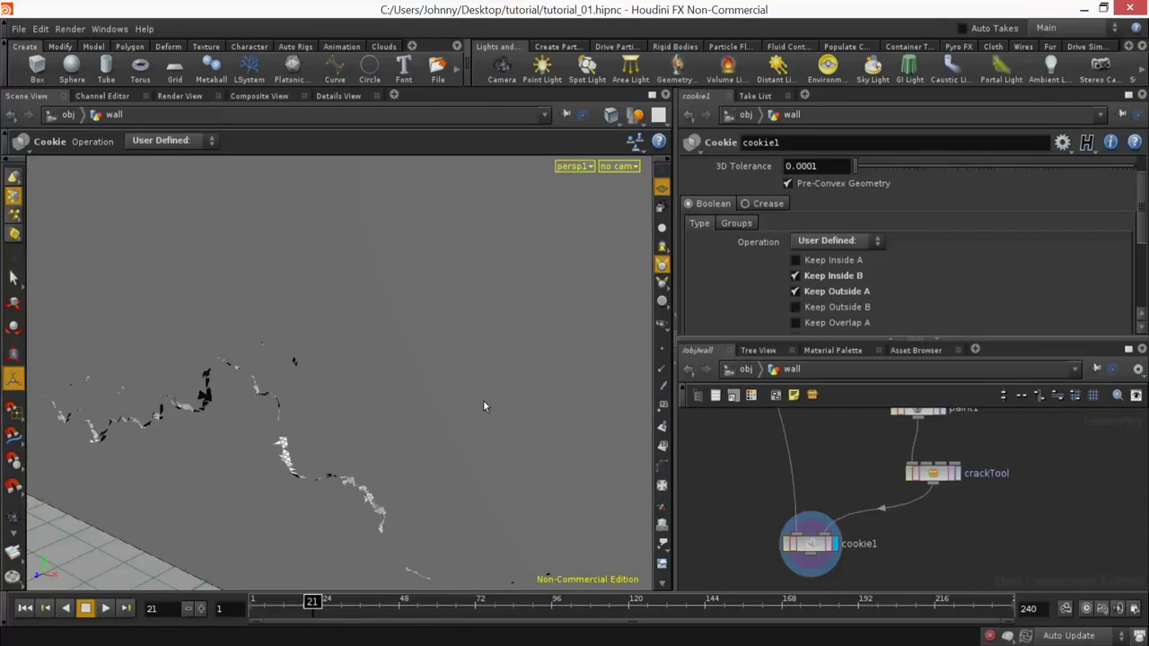
Step: Try cookie1's user-defined operation keeping Inside A with Inside B, only Inside B, and Inside B with Overlap A
left_click_drag(483, 399, 444, 382, "alt")
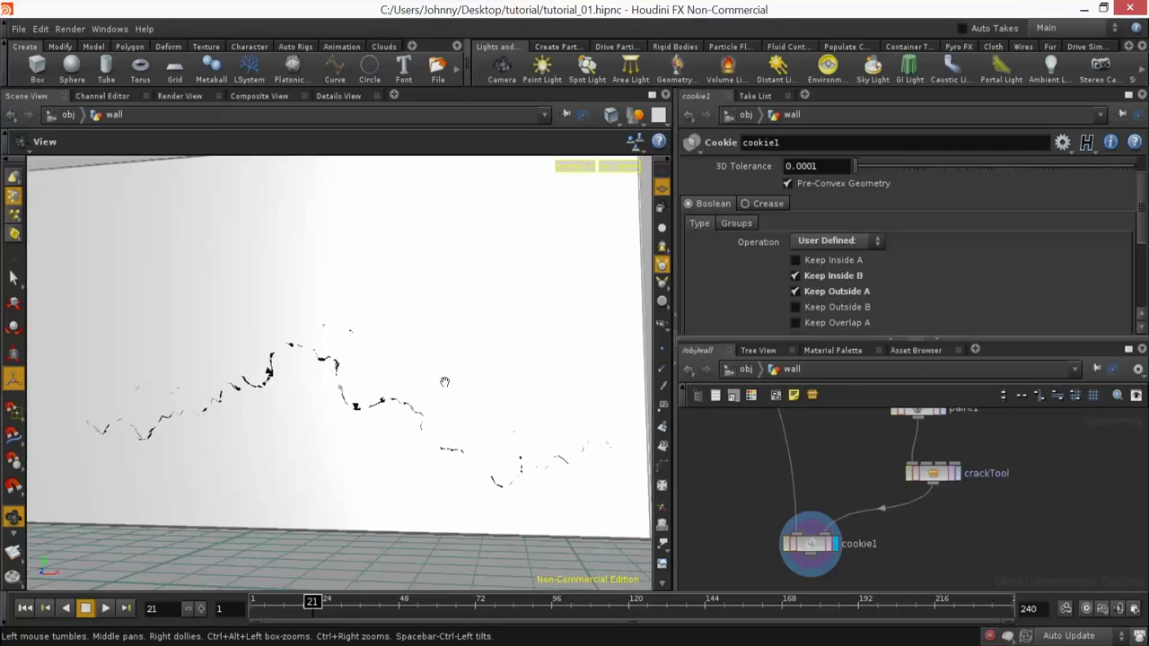
key("Return")
left_click(795, 275)
left_click(794, 292)
left_click(794, 260)
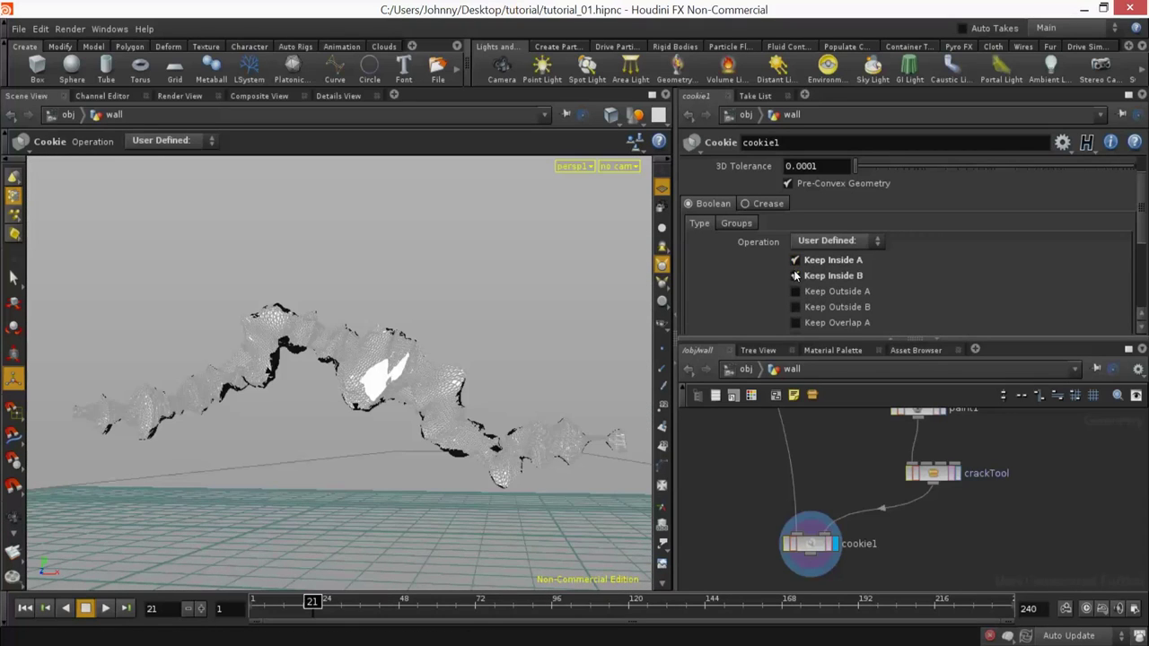
left_click(795, 261)
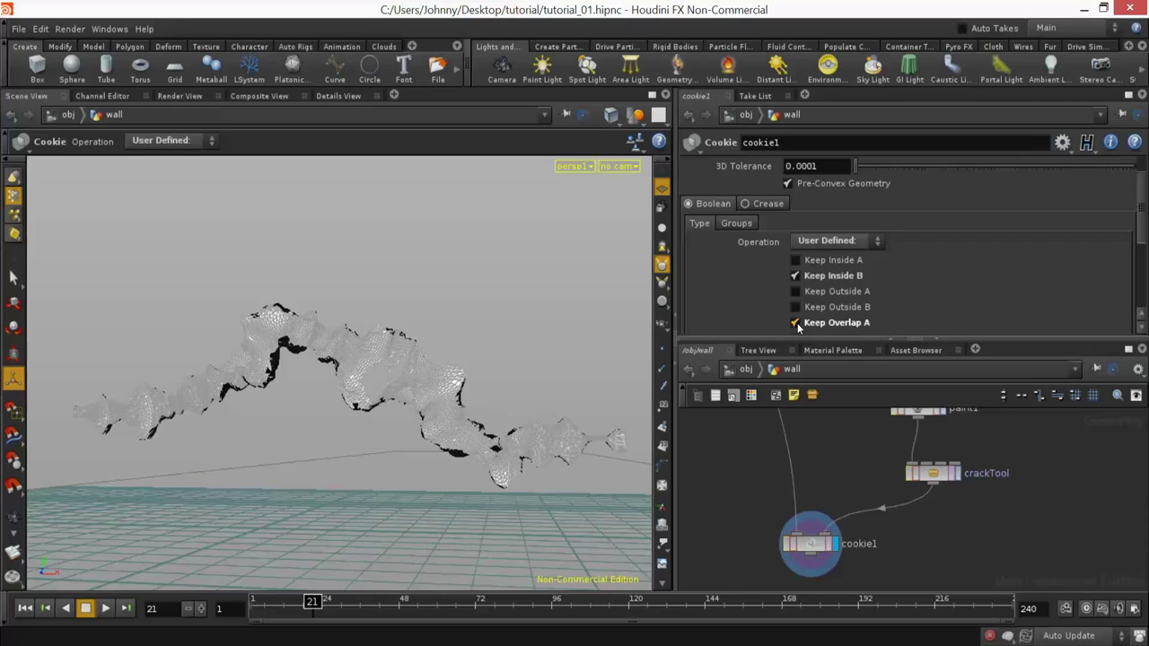
left_click_drag(529, 382, 539, 440)
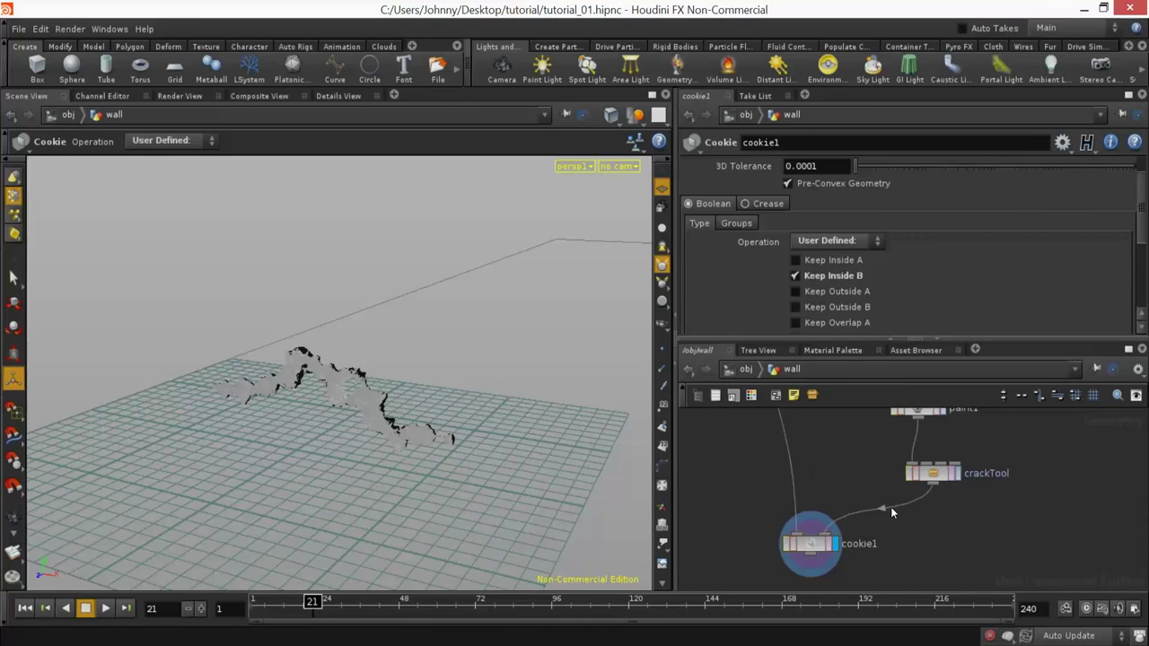
Step: Delete the cookie1 node from the wall network
left_click(812, 550)
key("Delete")
middle_click_drag(819, 504, 830, 567)
scroll(829, 560, "down", 5)
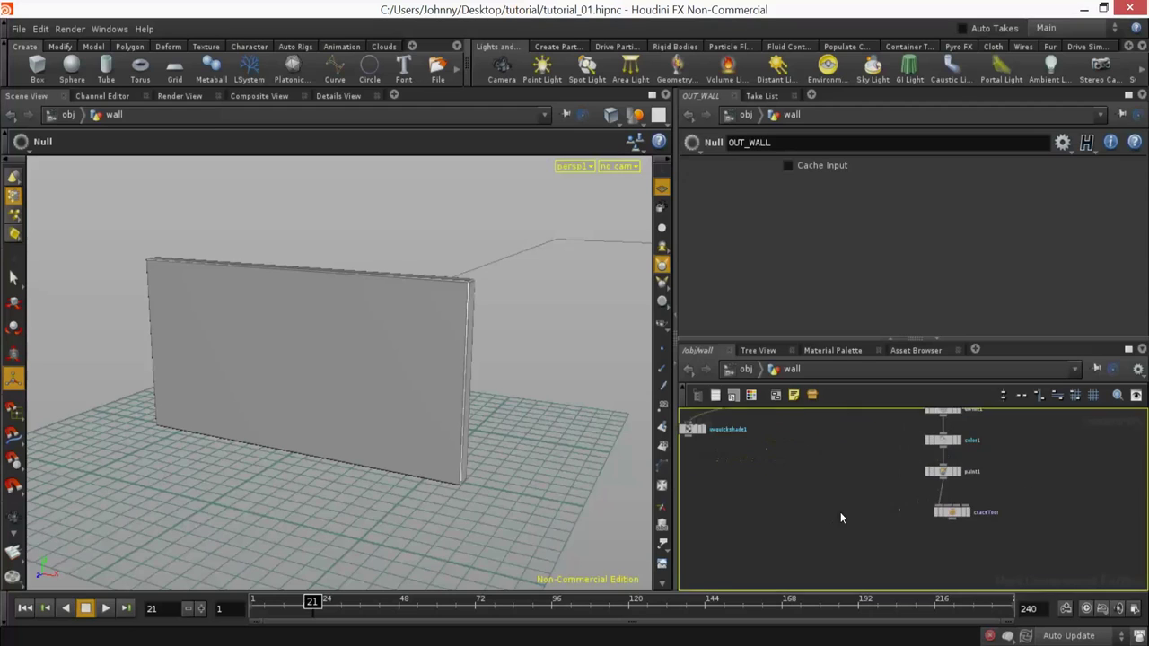
Step: Add a VDB From Polygons node to the wall network beside crackTool
key("Tab")
type("VDB")
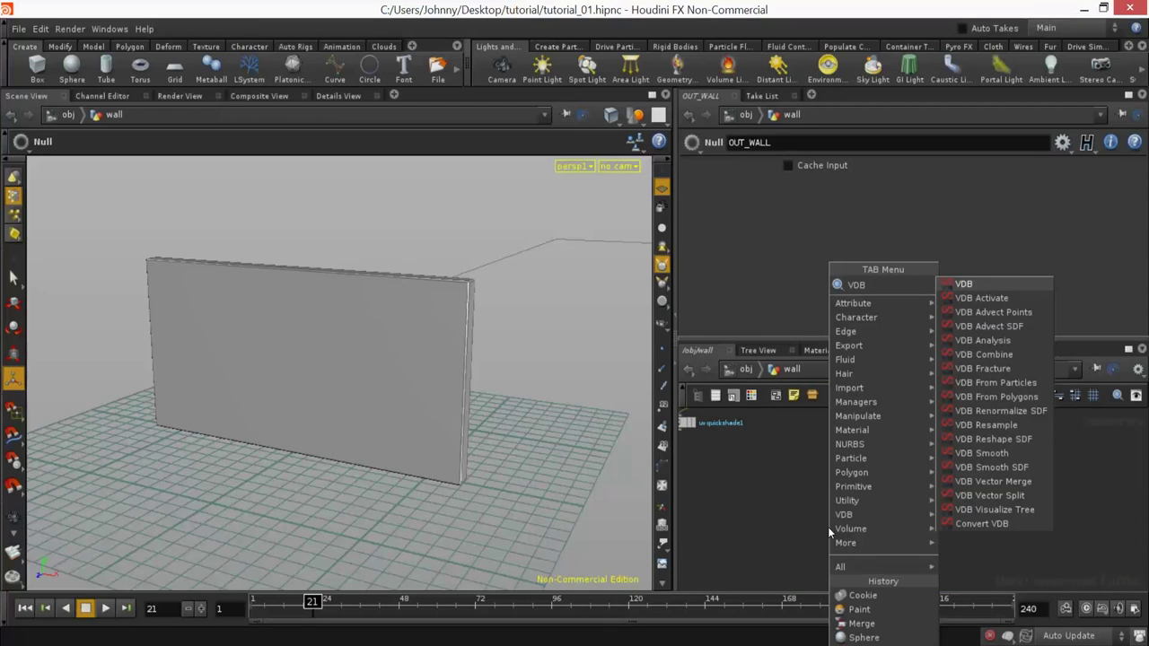
key("Down")
key("Down")
key("Down")
key("Down")
key("Down")
key("Down")
key("Down")
key("Down")
key("Return")
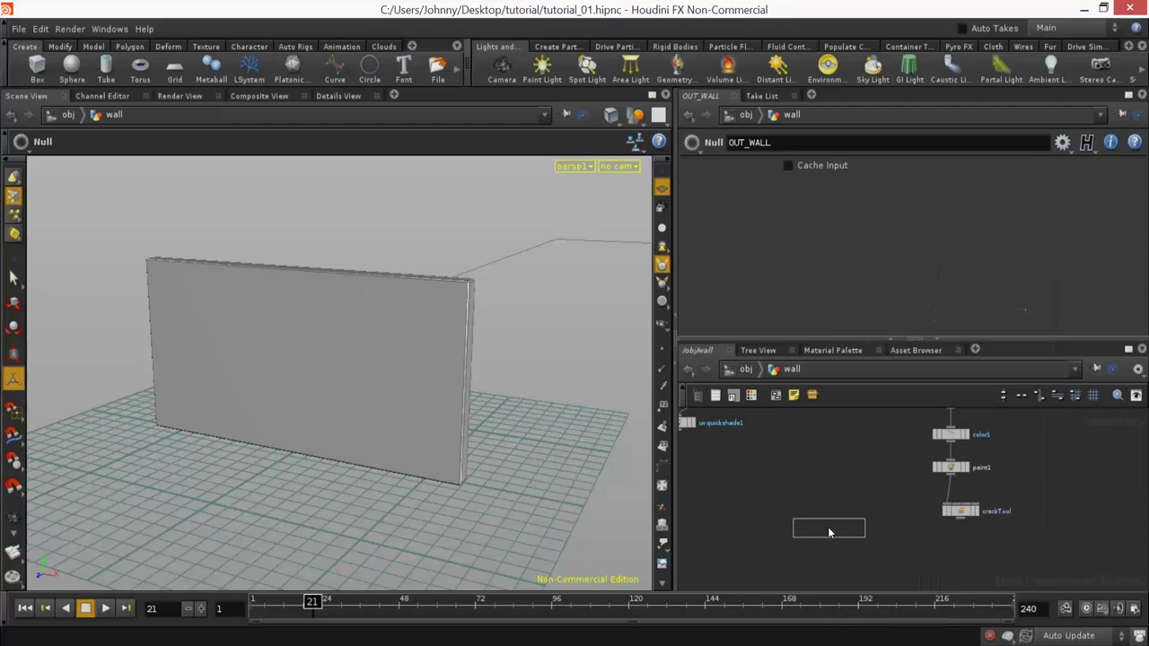
scroll(846, 461, "up", 3)
left_click(849, 485)
Step: Connect OUT_WALL to the first input of vdbfrompolygons1 and display that node
middle_click_drag(848, 495, 838, 641)
left_click(833, 488)
middle_click_drag(872, 590, 834, 444)
left_click(834, 444)
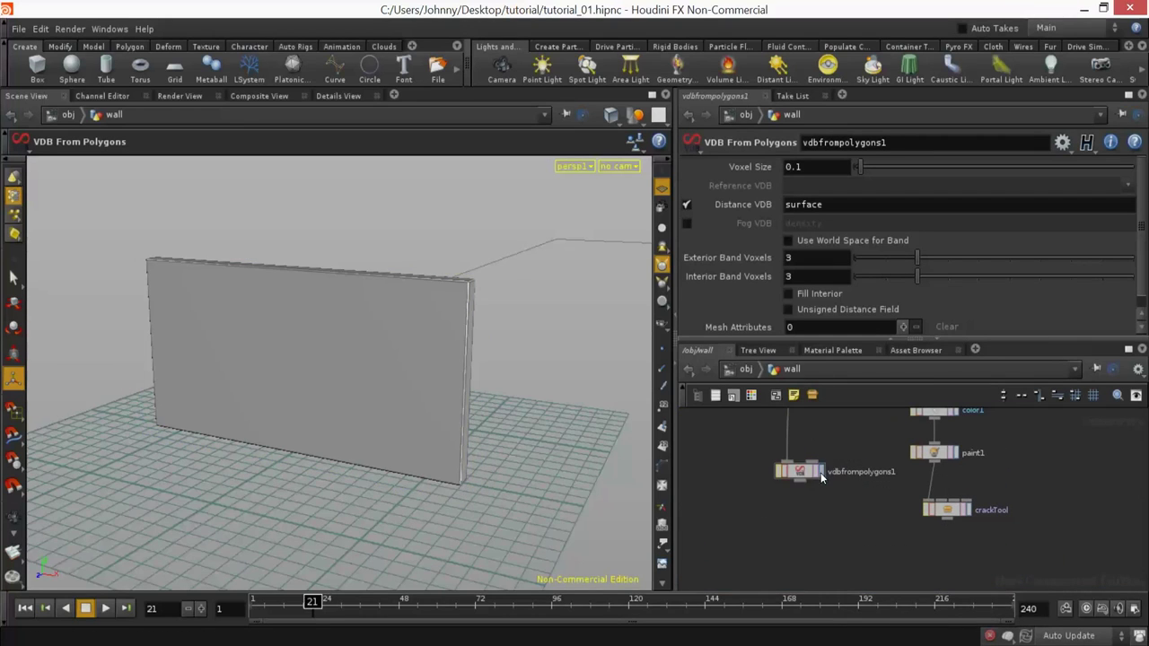
left_click(820, 475)
left_click_drag(817, 475, 825, 512)
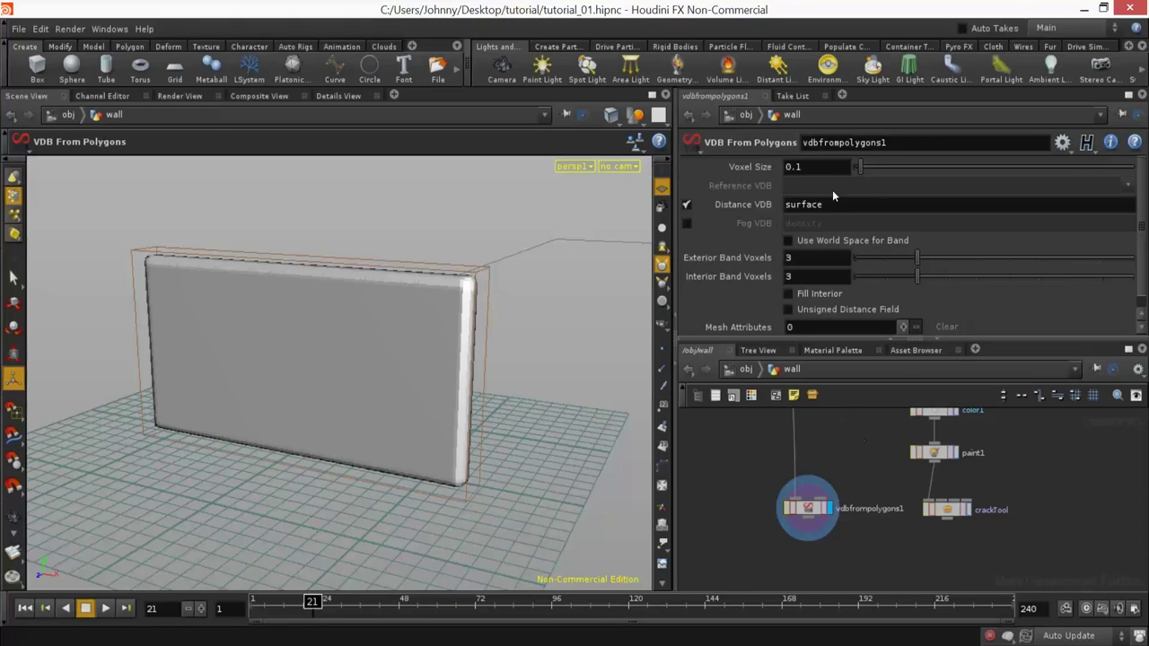
Step: Set the voxel size of vdbfrompolygons1 to 0.02 and inspect the wall's edge
type("0.02")
key("Return")
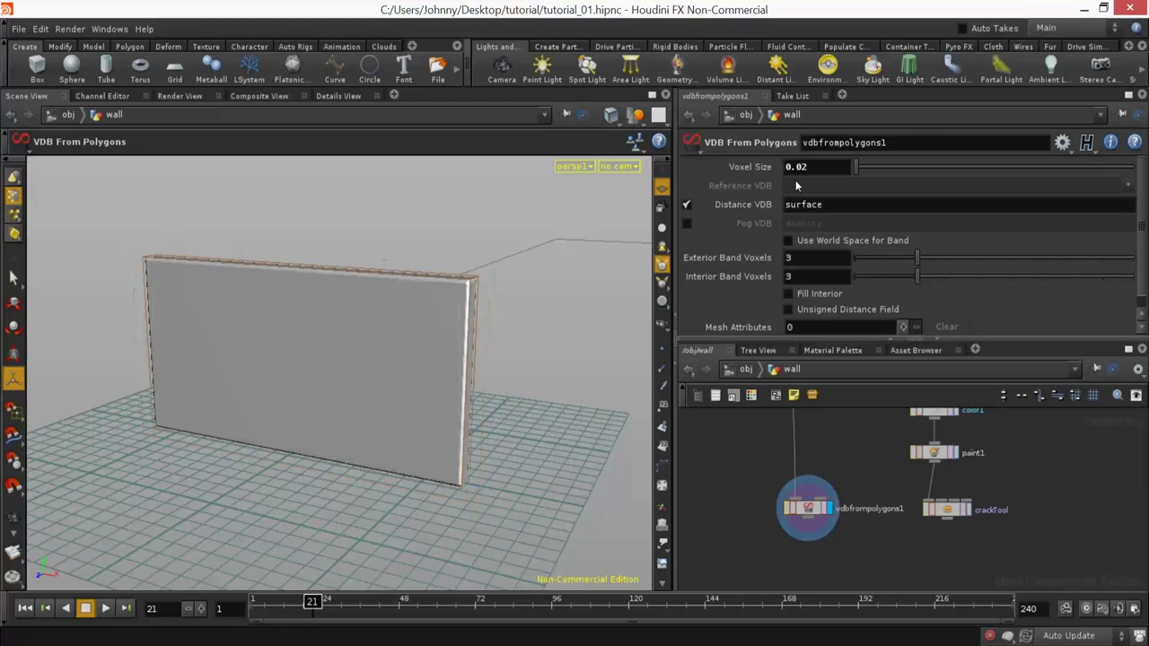
right_click_drag(485, 311, 488, 261, "alt")
Step: Add a VDB Fracture node fed by vdbfrompolygons1 and crackTool, and display the fractured wall
middle_click_drag(871, 527, 858, 489)
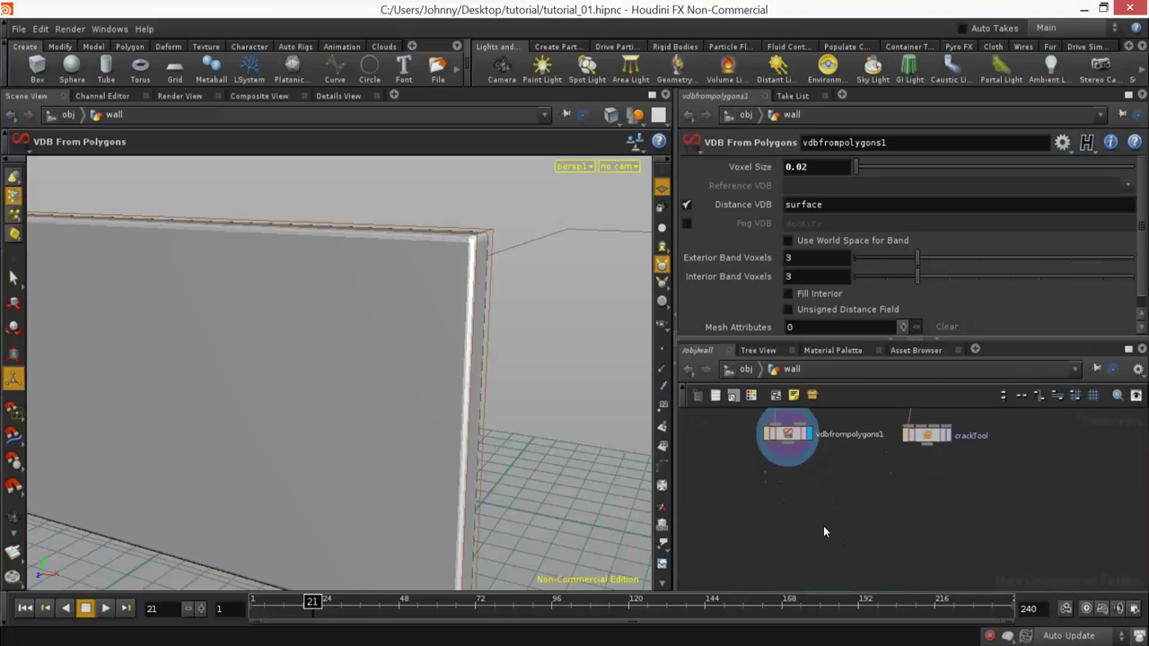
key("Tab")
type("Frac")
key("Down")
key("Down")
key("Up")
key("Return")
left_click(817, 498)
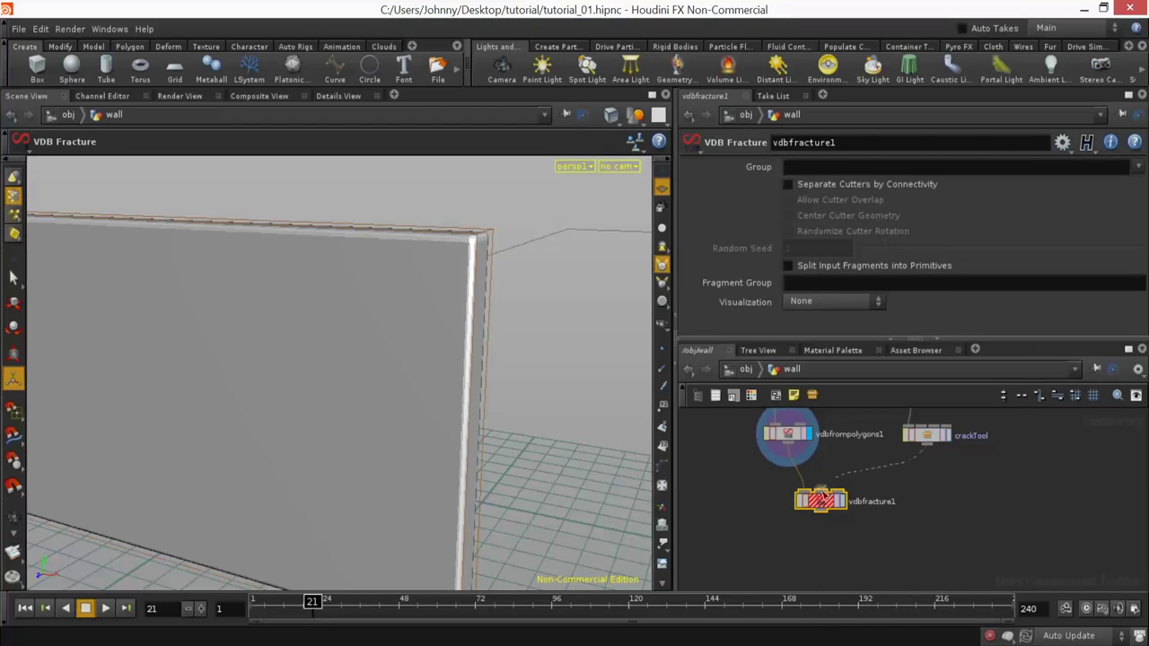
left_click(843, 503)
left_click_drag(433, 479, 461, 477, "alt")
middle_click_drag(837, 566, 829, 520)
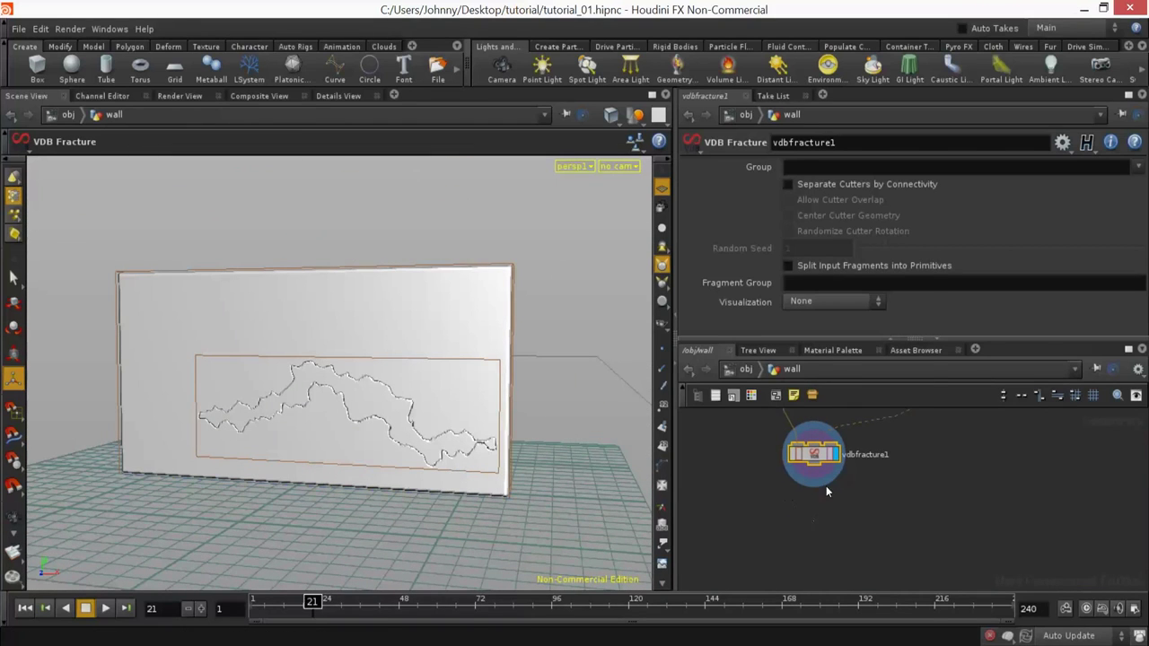
key("Tab")
type("de")
key("Down")
key("Down")
key("Down")
key("Down")
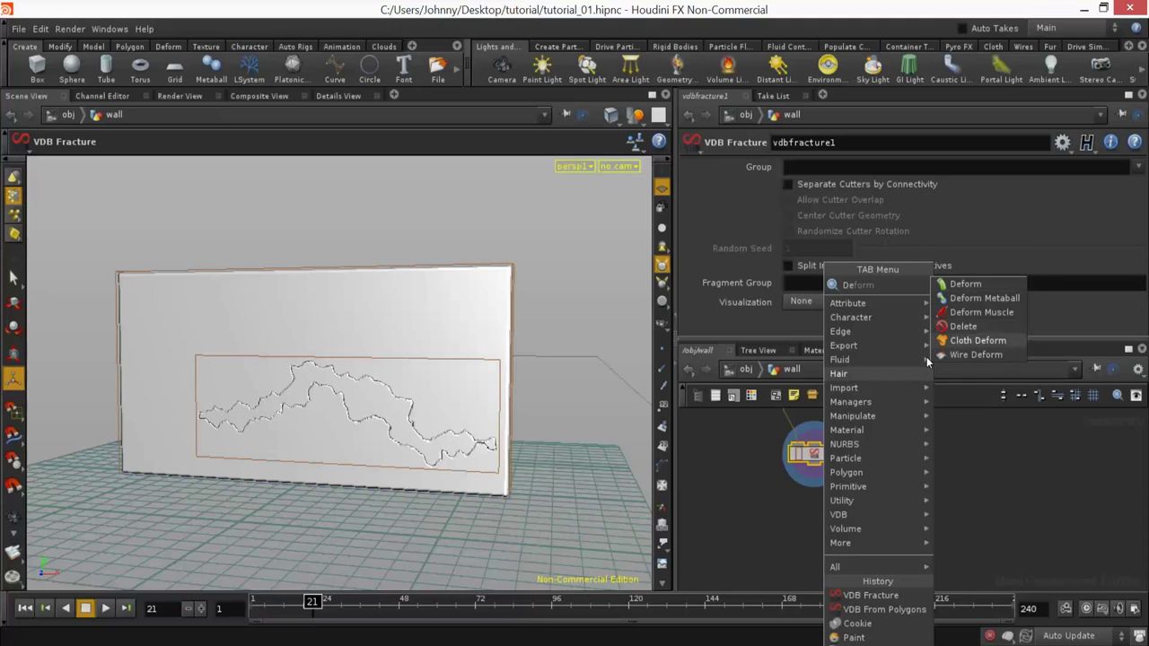
left_click(814, 438)
middle_click_drag(767, 534, 746, 591)
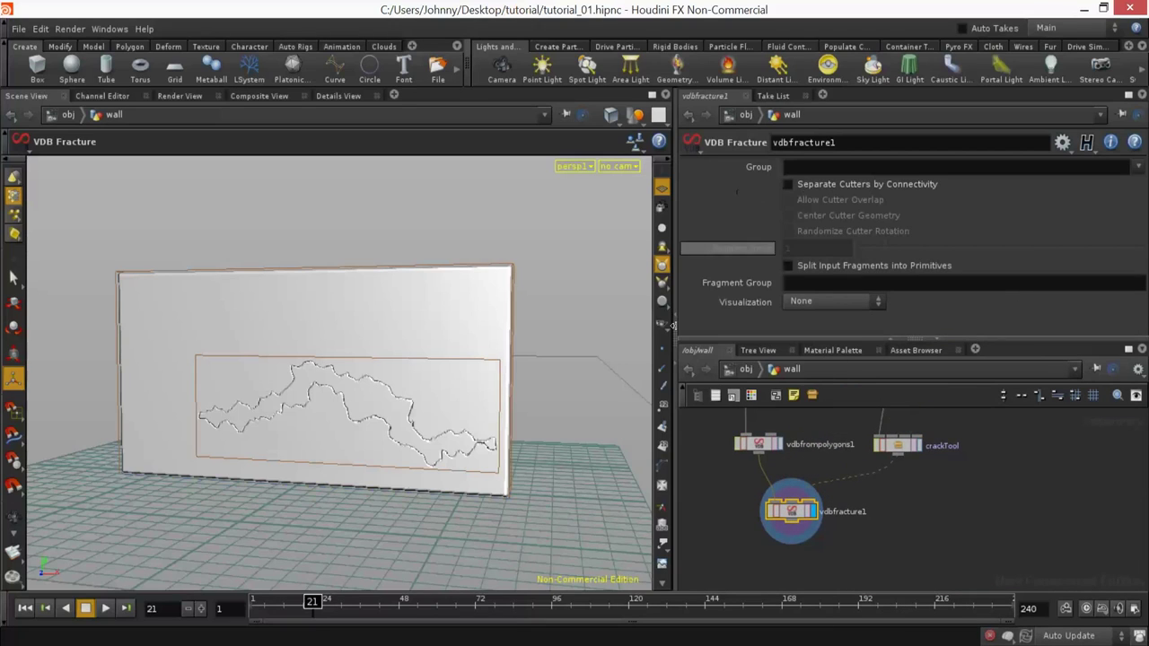
Step: Play the animation from frame 1 to frame 11 to check the crack growing in the fractured wall
key("ctrl+Up")
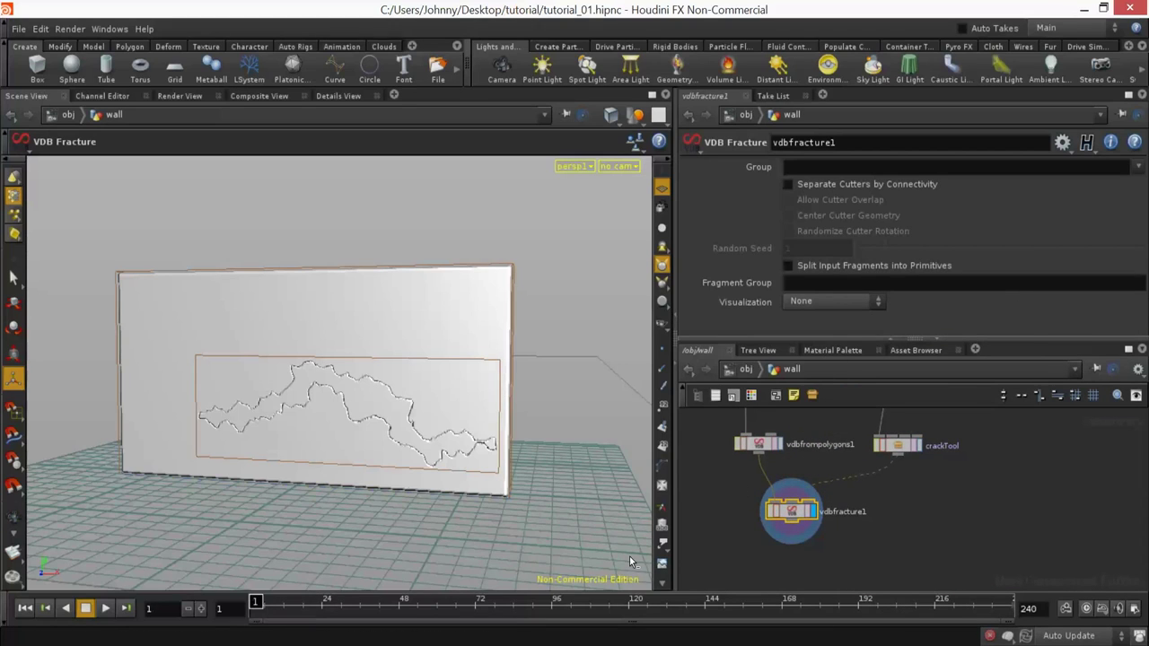
key("Up")
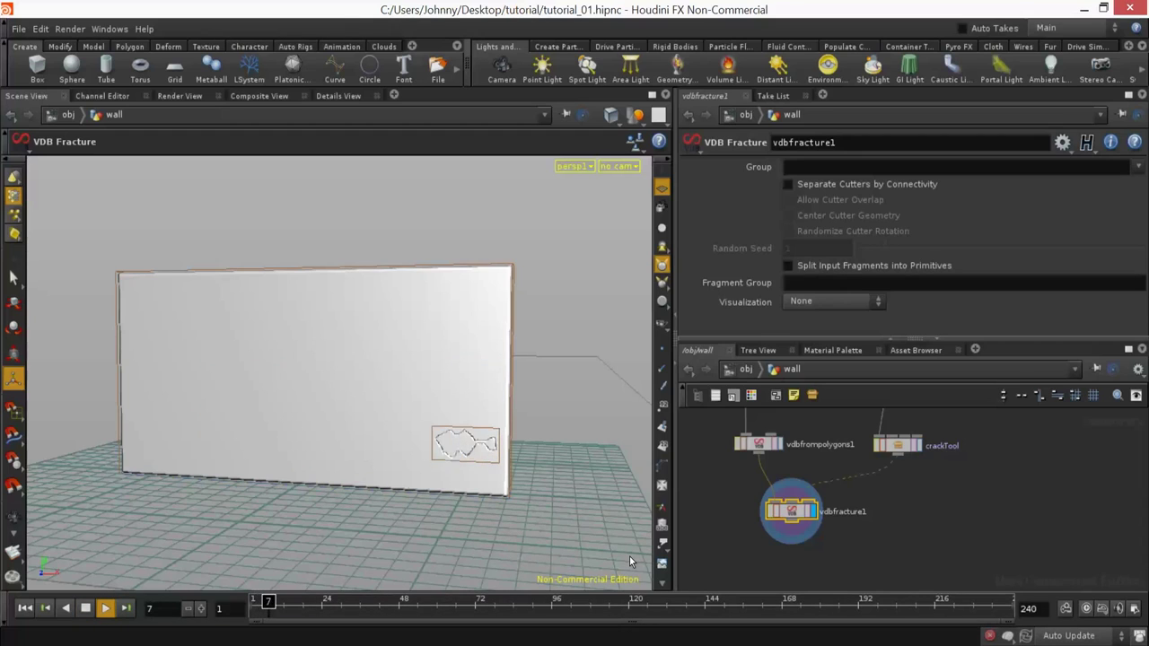
key("Up")
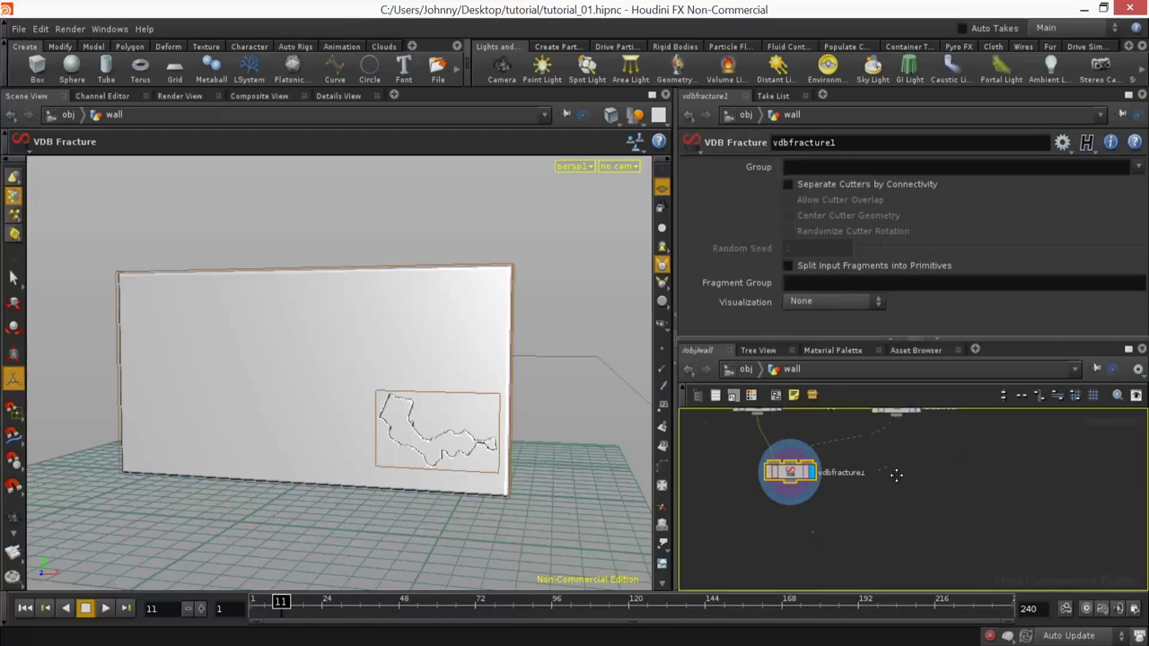
Step: Add a Convert VDB node after vdbfracture1 and display it
key("Tab")
type("conv")
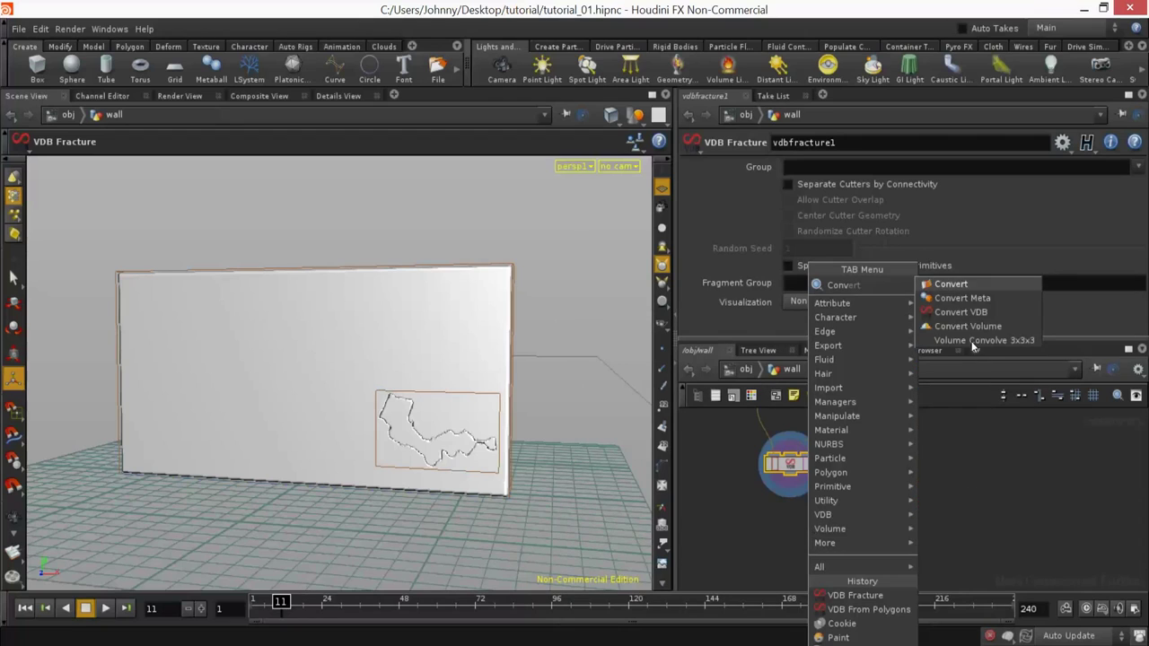
left_click(982, 311)
left_click(792, 502)
left_click_drag(790, 476, 790, 520)
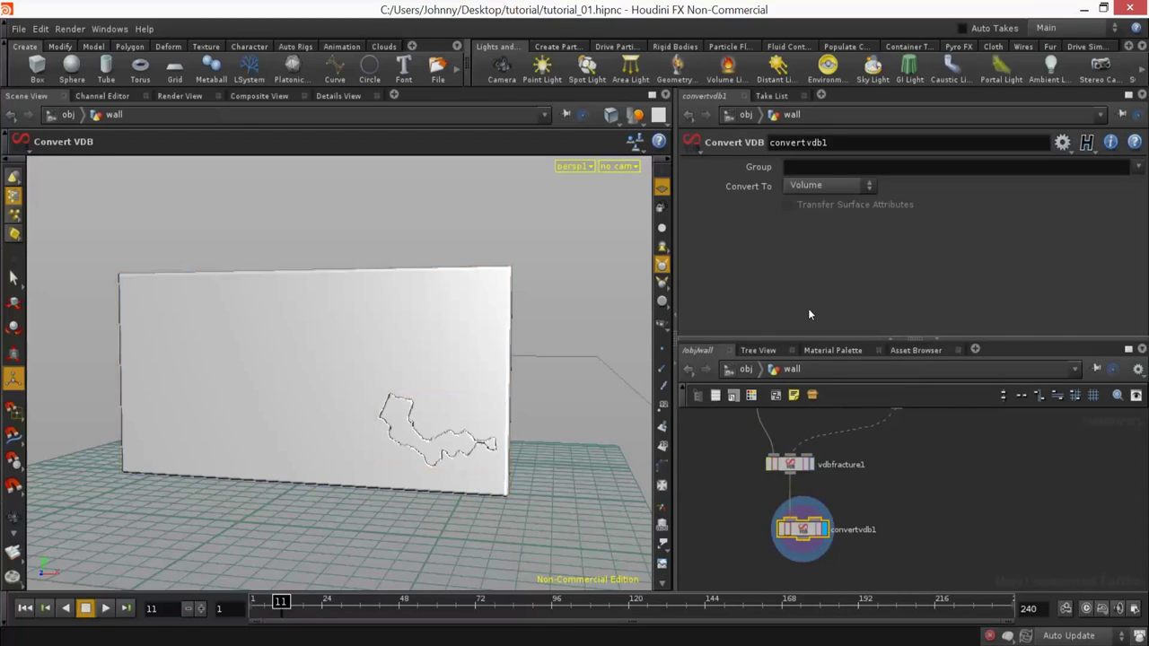
Step: Set convertvdb1 to convert the fractured wall to Polygons
left_click(806, 189)
left_click(801, 226)
key("Escape")
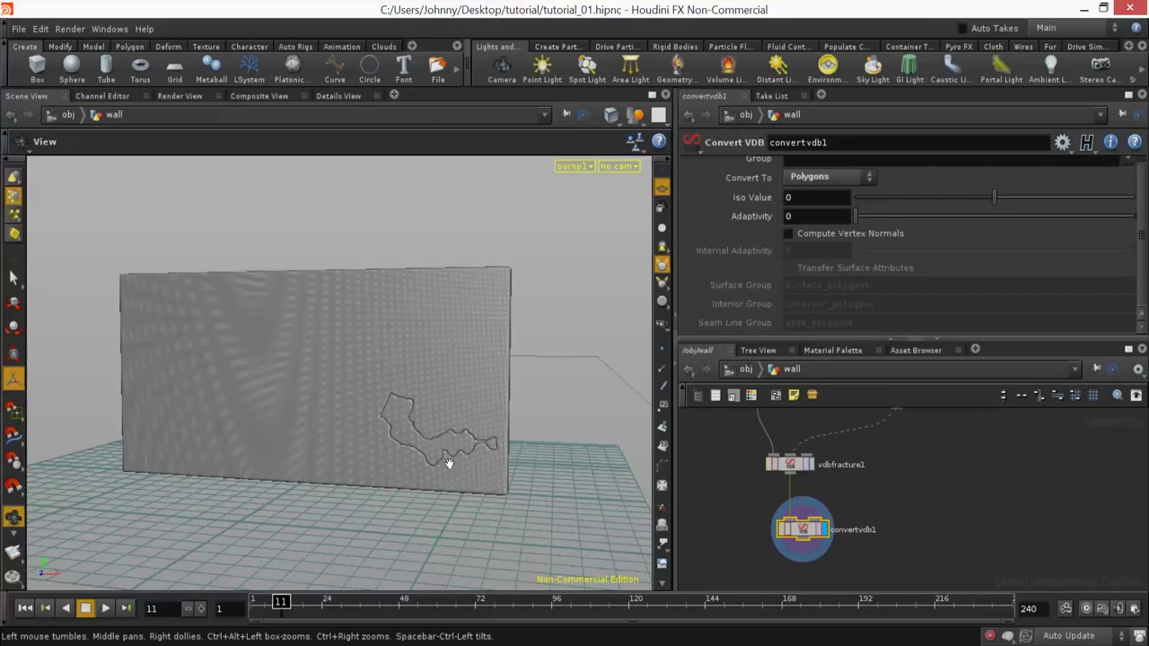
Step: Inspect the polygon wall up close and set the adaptivity of convertvdb1 to 0.07
left_click_drag(459, 479, 498, 404)
right_click_drag(498, 404, 414, 426)
middle_click_drag(414, 426, 451, 470)
right_click_drag(450, 469, 503, 467, "alt")
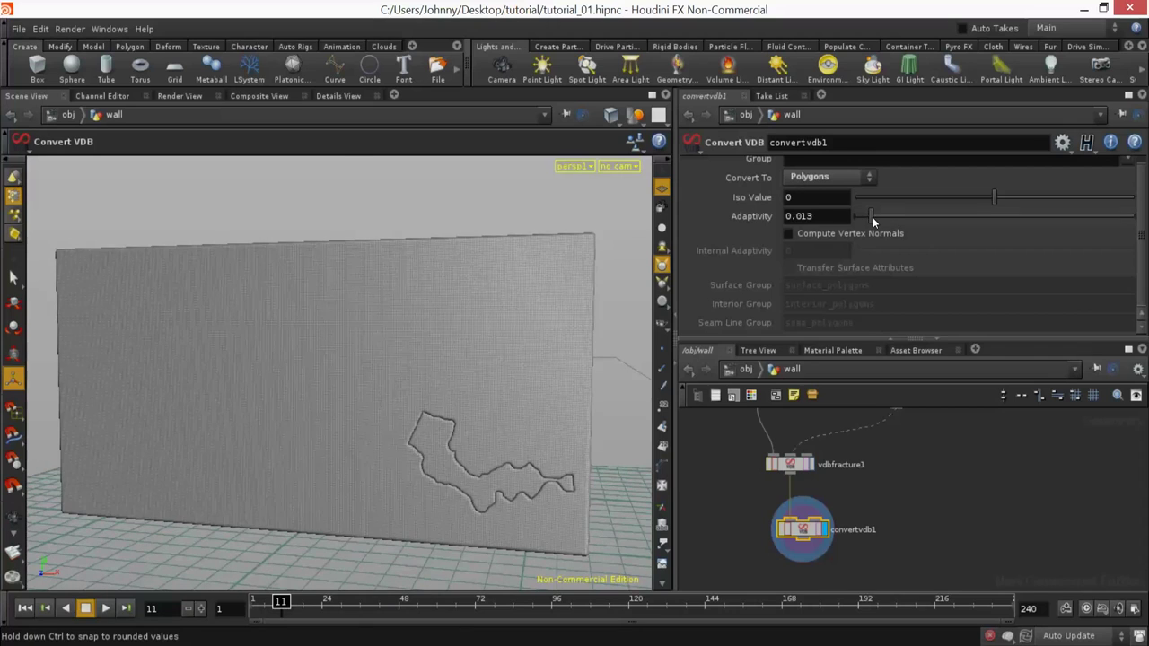
left_click_drag(873, 218, 876, 220)
Step: Play the crack growth on the polygon wall and return to frame 1
key("Up")
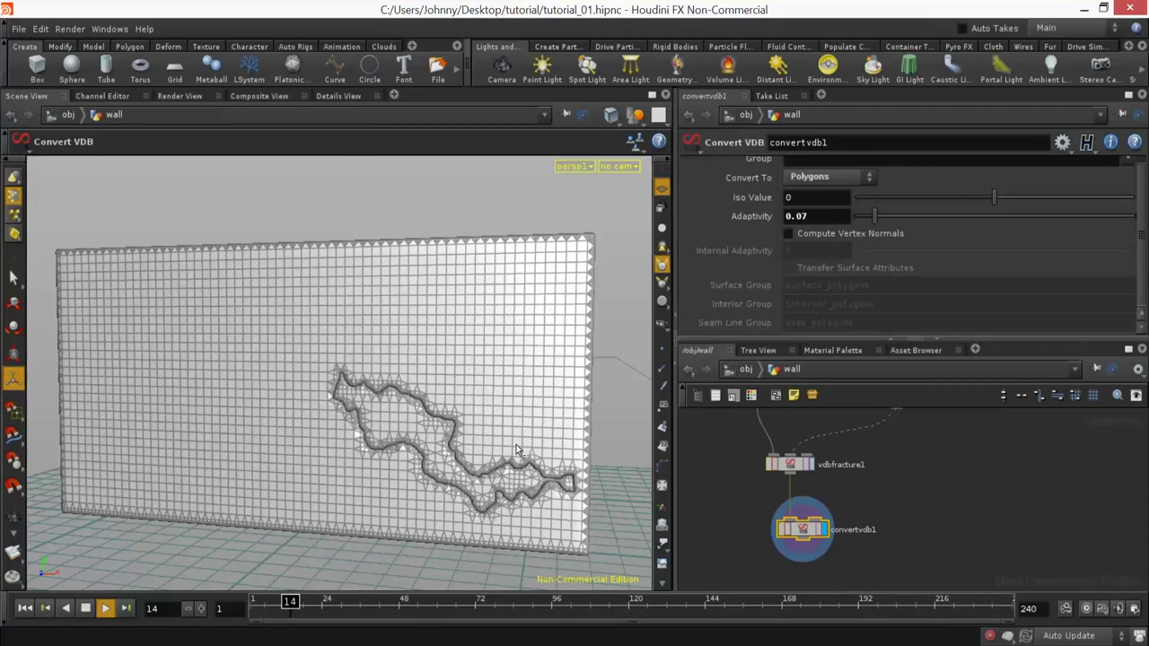
key("Up")
key("ctrl+Up")
Step: Add a Delete node after convertvdb1 and display it
middle_click_drag(891, 510, 873, 498)
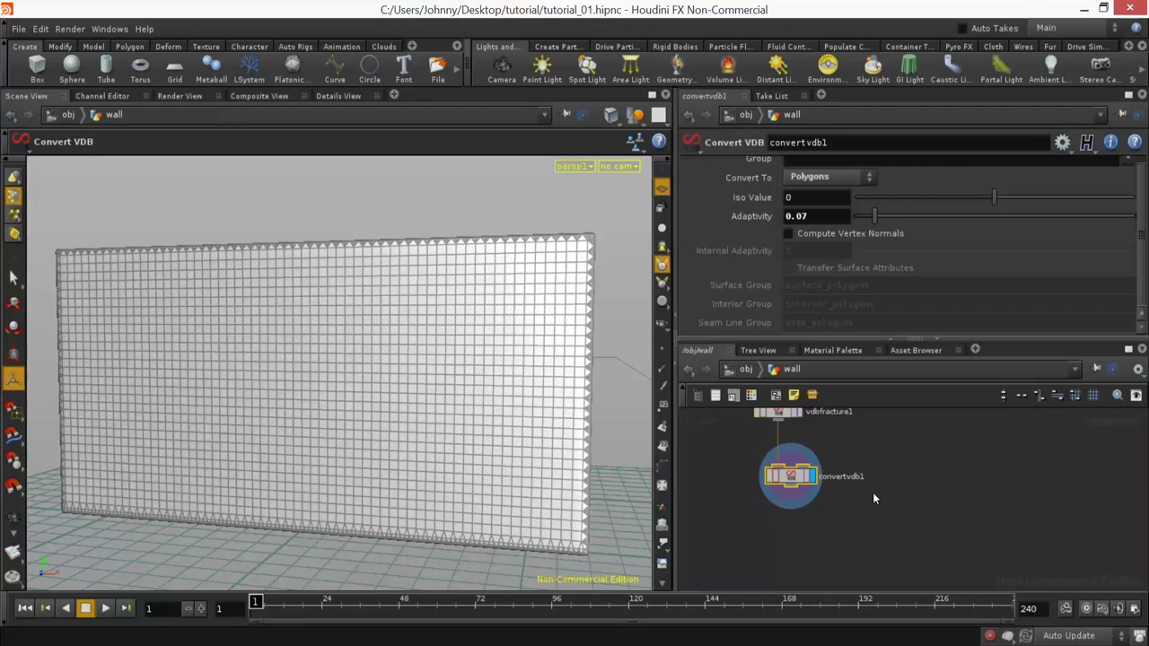
key("Tab")
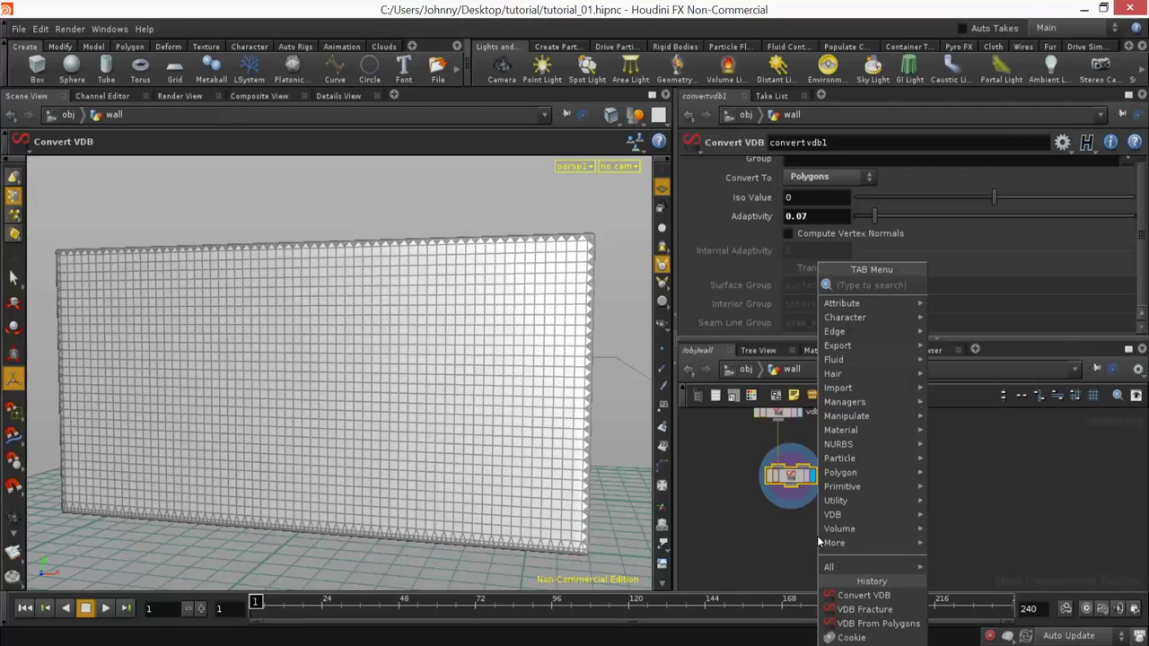
type("Deform")
left_click(957, 326)
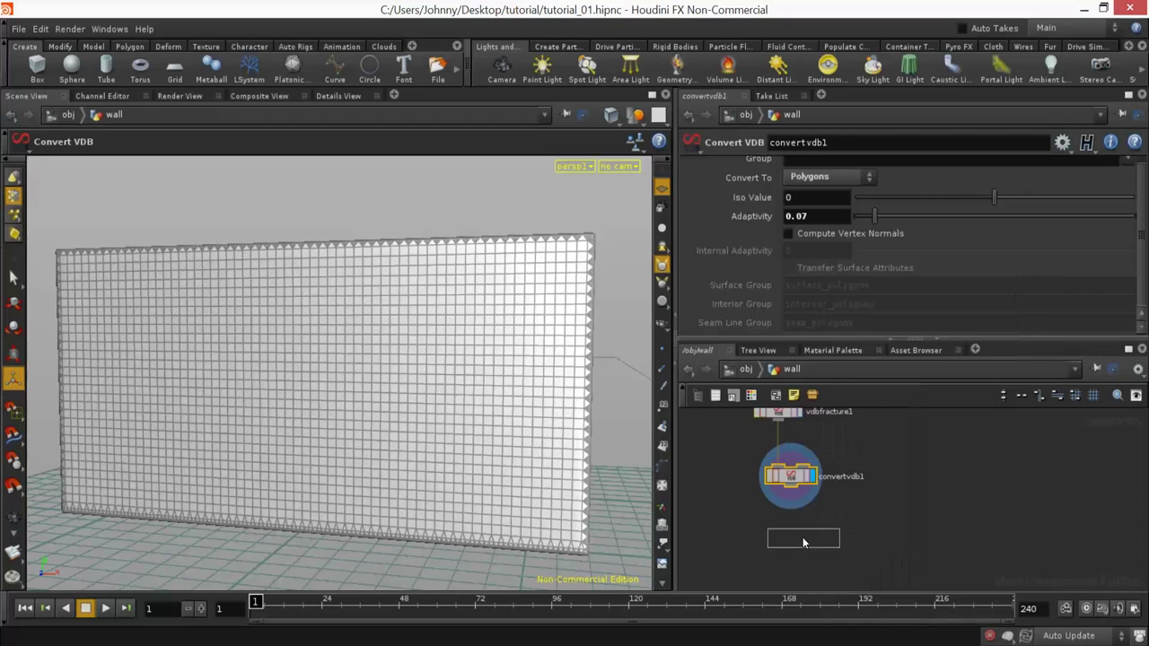
left_click(799, 534)
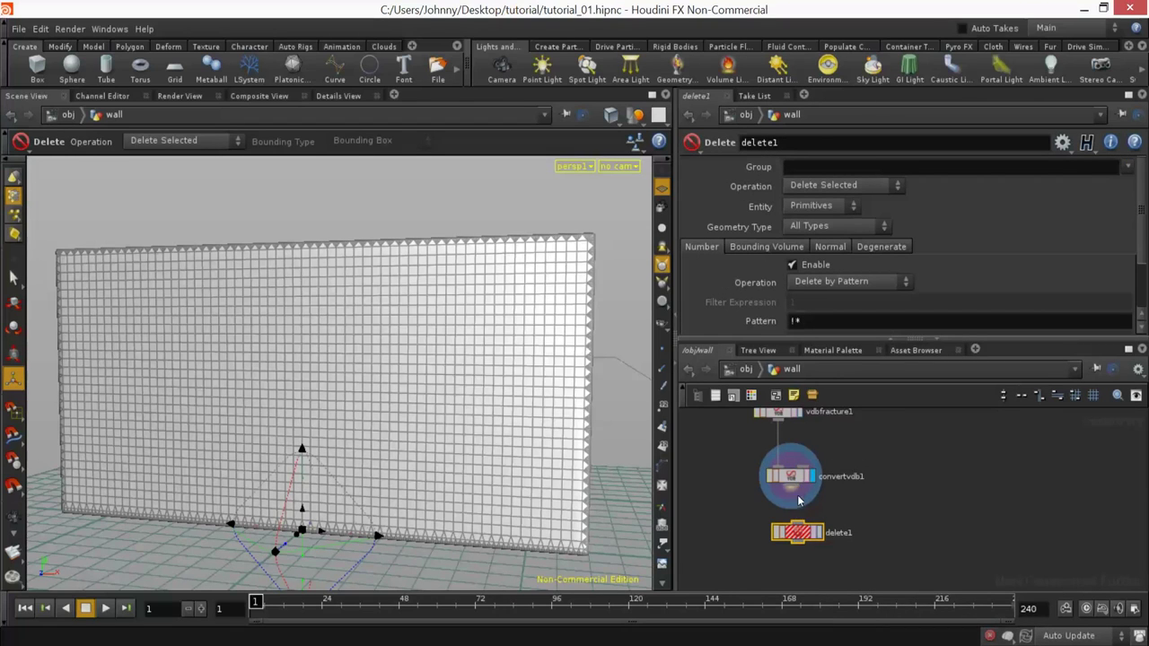
left_click_drag(797, 499, 797, 537)
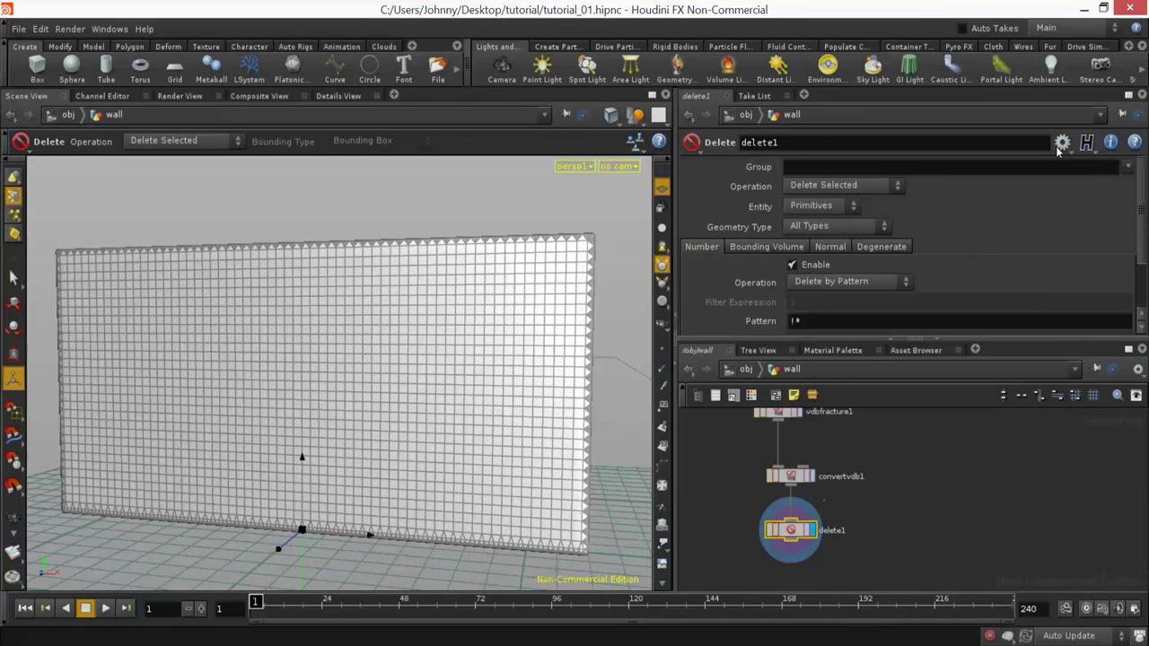
left_click(1128, 170)
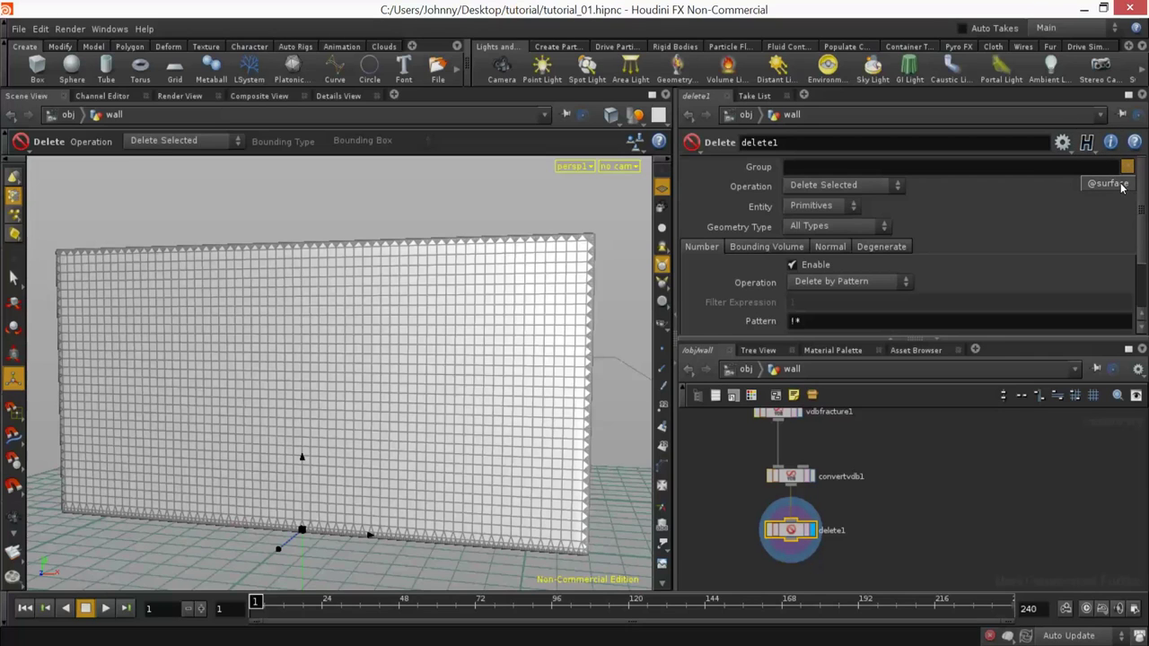
left_click(811, 477)
left_click(810, 530)
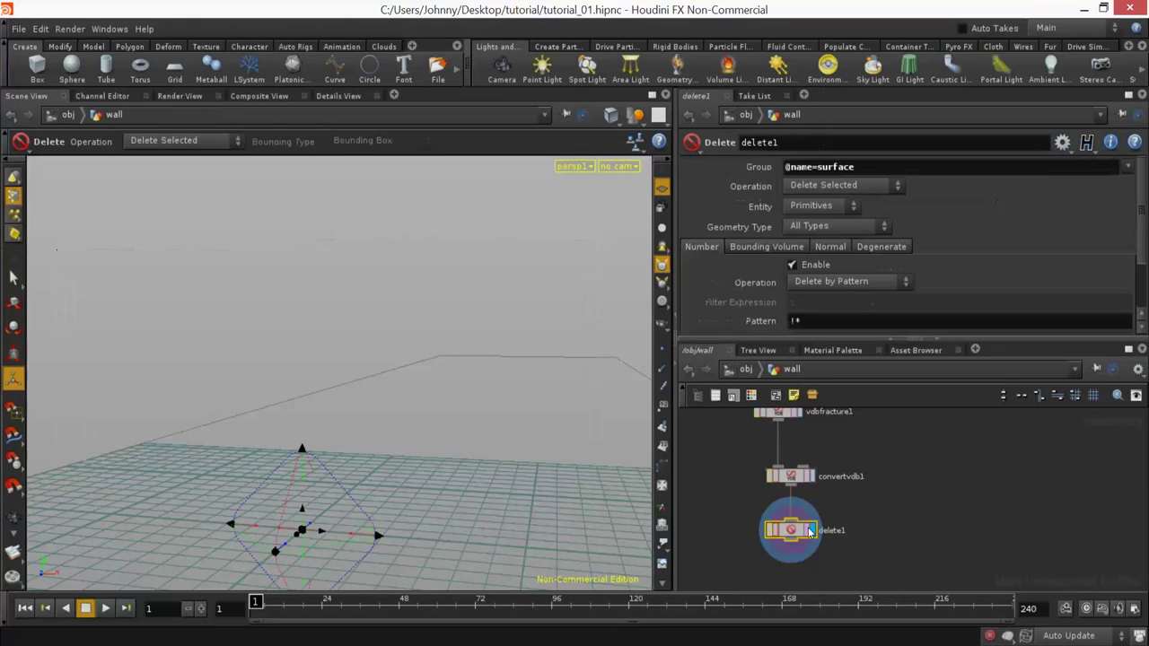
left_click(811, 477)
left_click(798, 477)
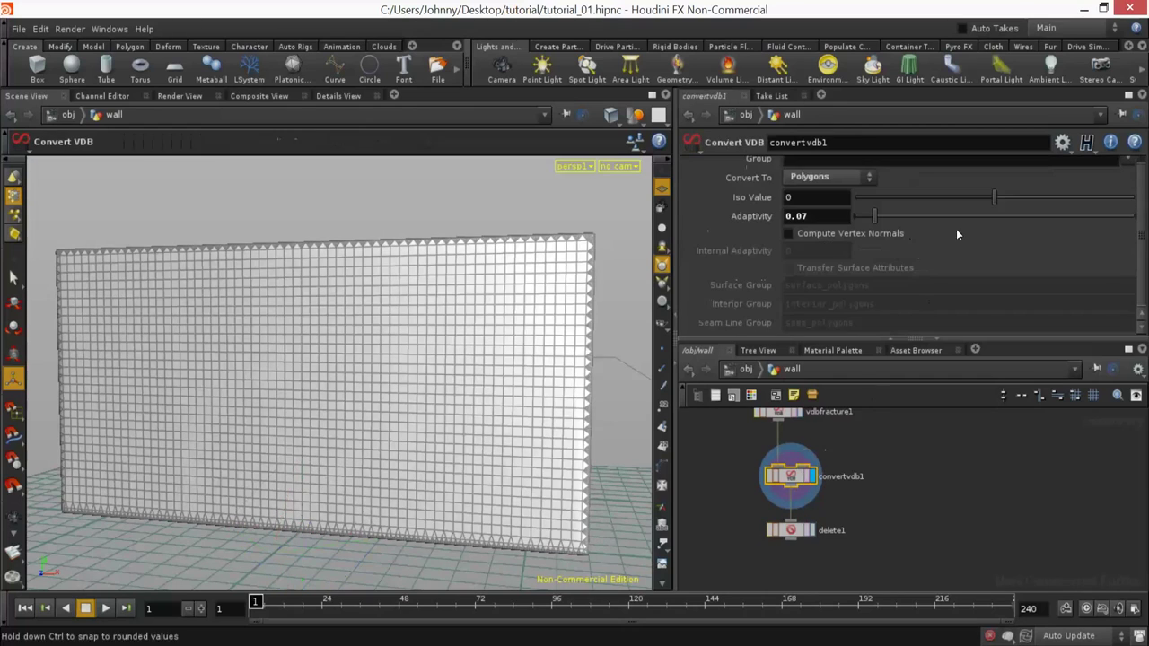
scroll(1130, 180, "up", 1)
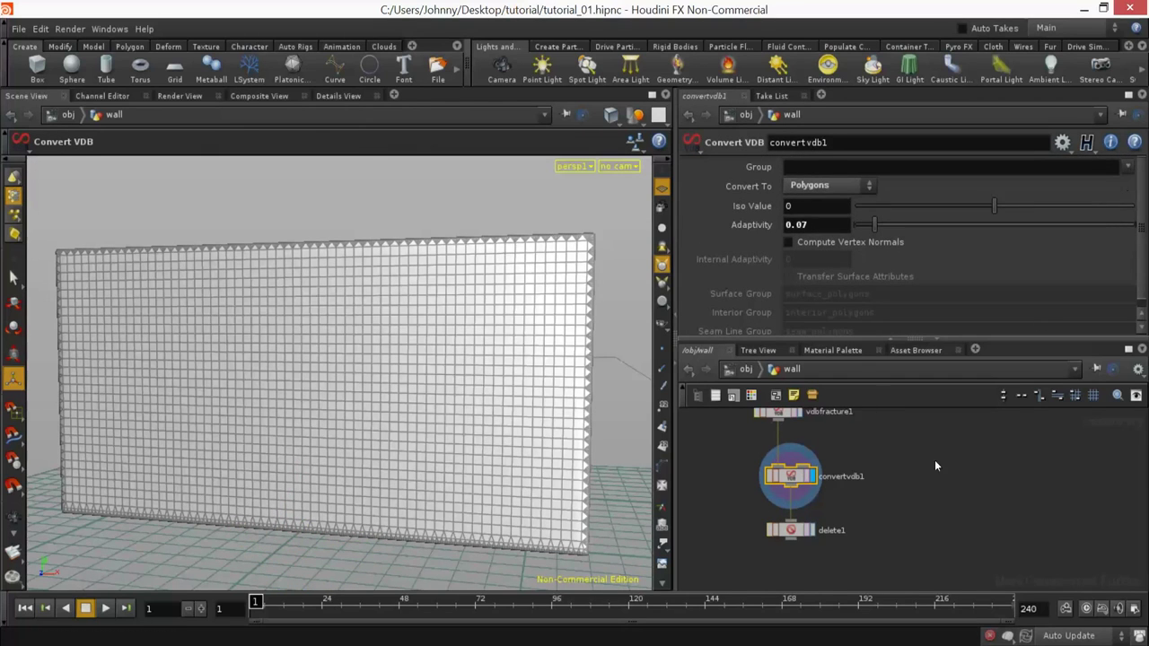
Step: Display delete1 and clear its Group value
left_click(789, 530)
left_click(810, 530)
double_click(885, 168)
key("BackSpace")
key("Return")
Step: Try an adaptivity of 0.5 on convertvdb1 and set it to 0
left_click(819, 476)
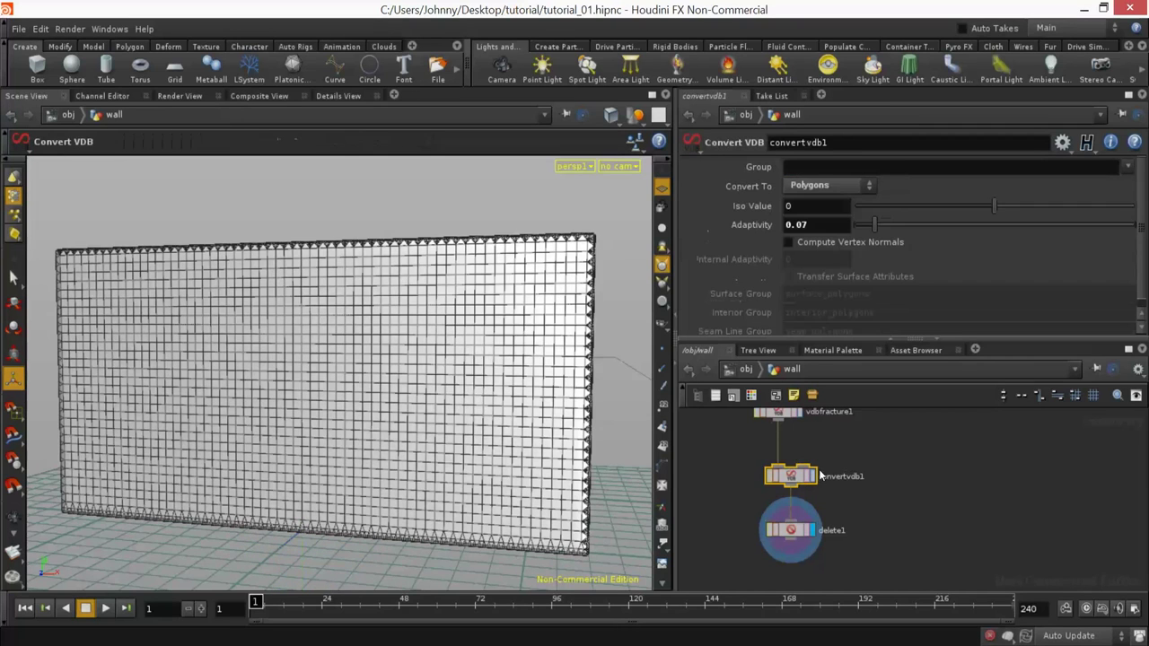
left_click_drag(915, 223, 989, 224)
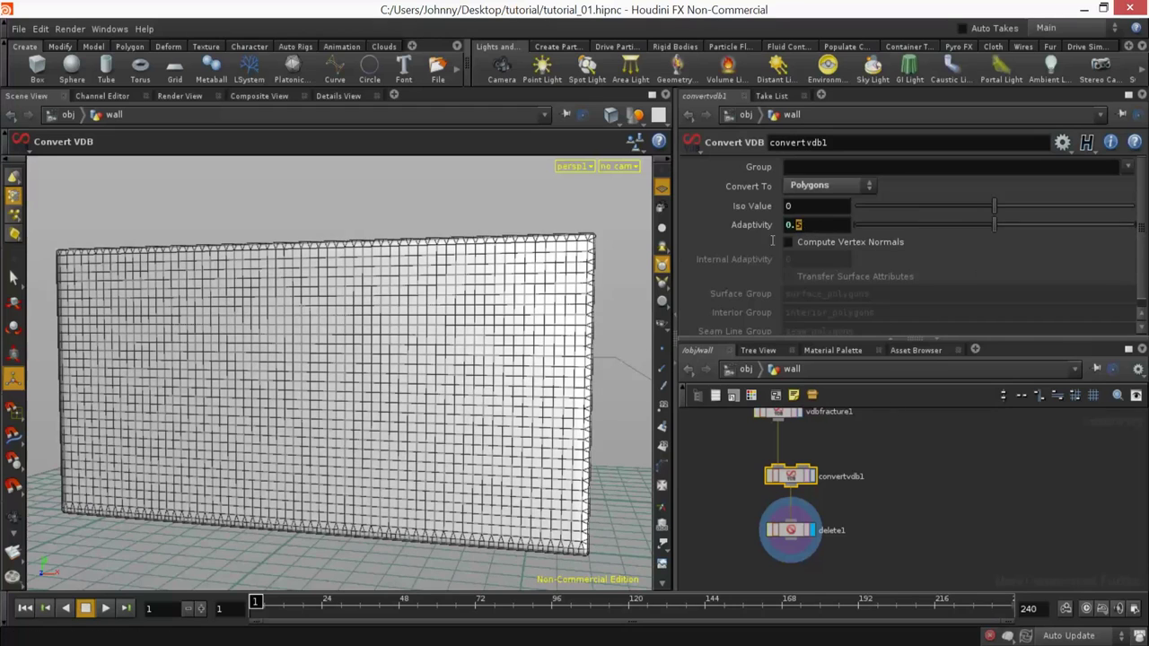
type("0")
key("Return")
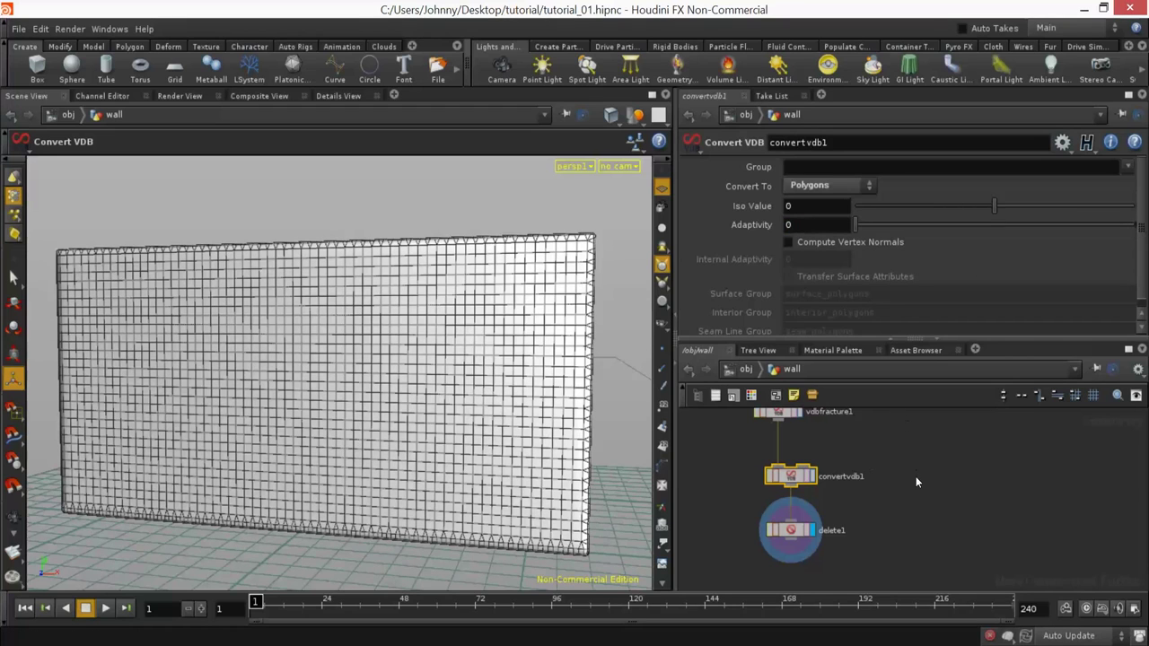
Step: Compare the output of convertvdb1 with delete1, then check which groups delete1 offers
left_click(813, 476)
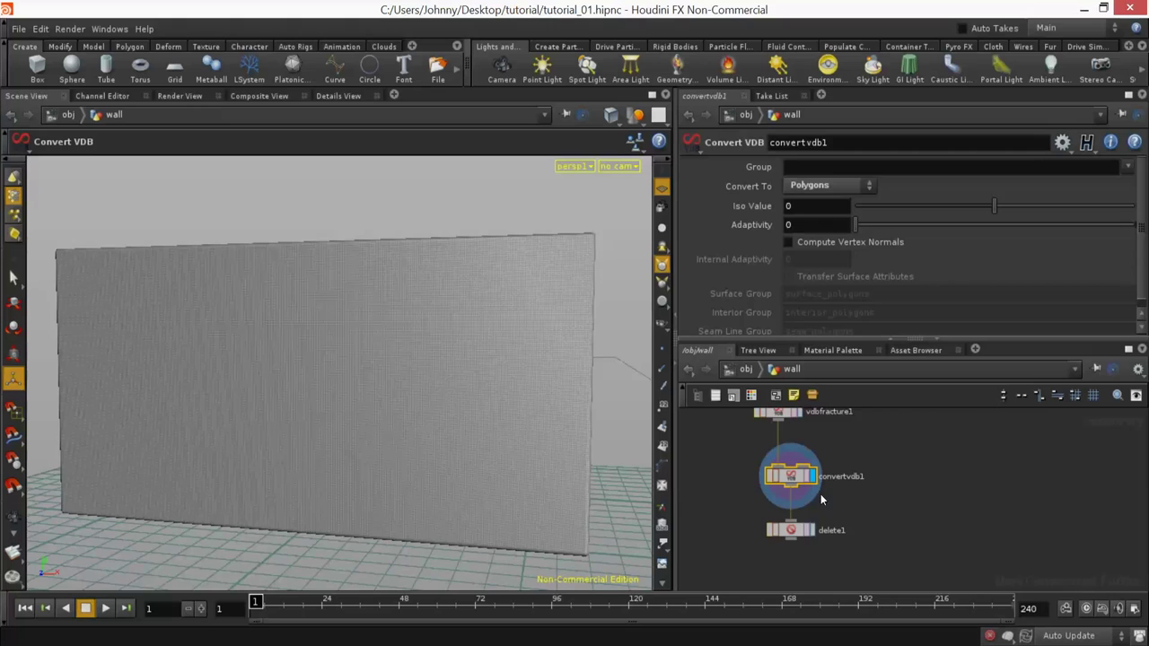
left_click(813, 530)
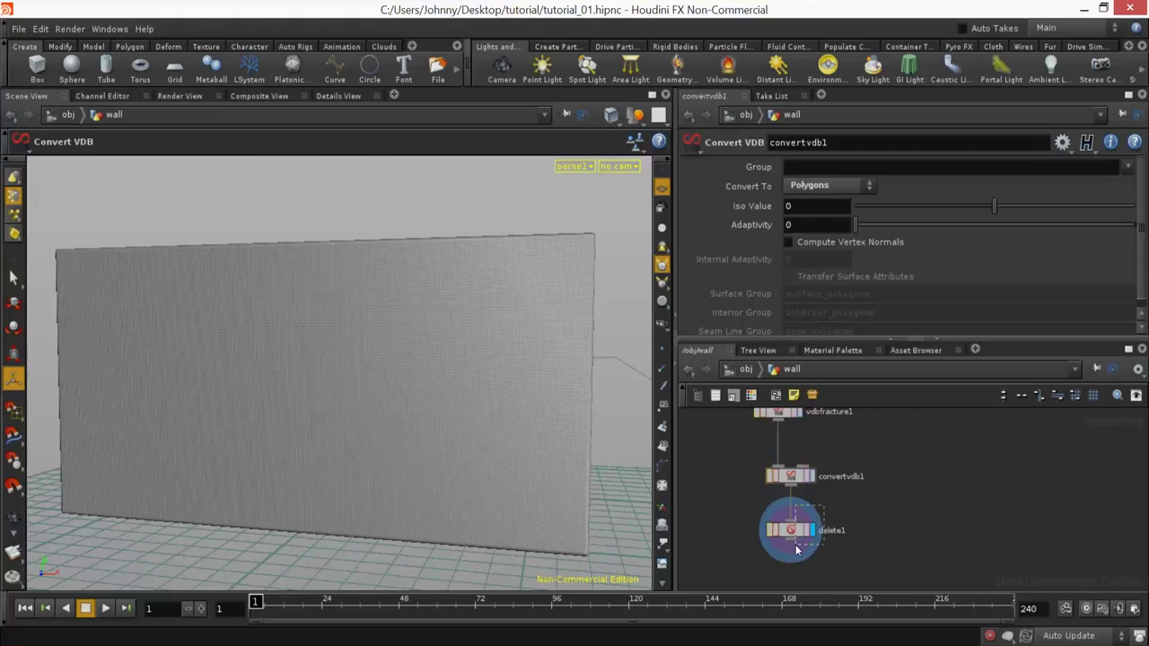
left_click(1127, 167)
left_click(1014, 209)
middle_click_drag(896, 489, 912, 541)
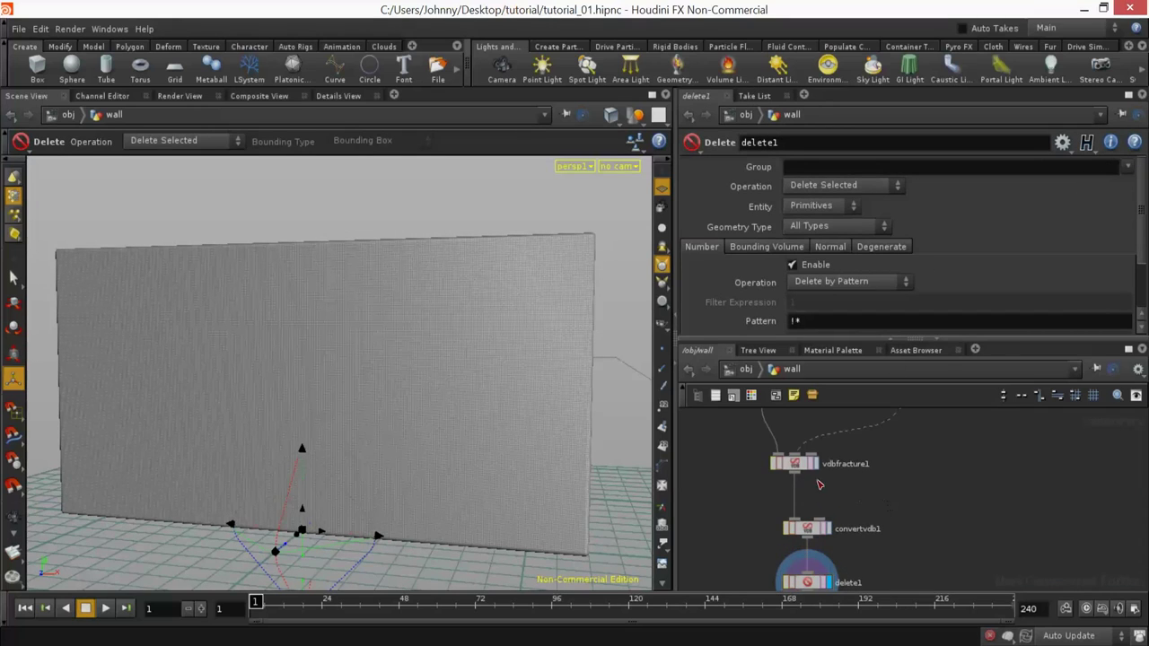
Step: Display vdbfracture1, try a Delete node between it and convertvdb1 to check its groups, and remove that node
left_click(815, 465)
left_click(795, 462)
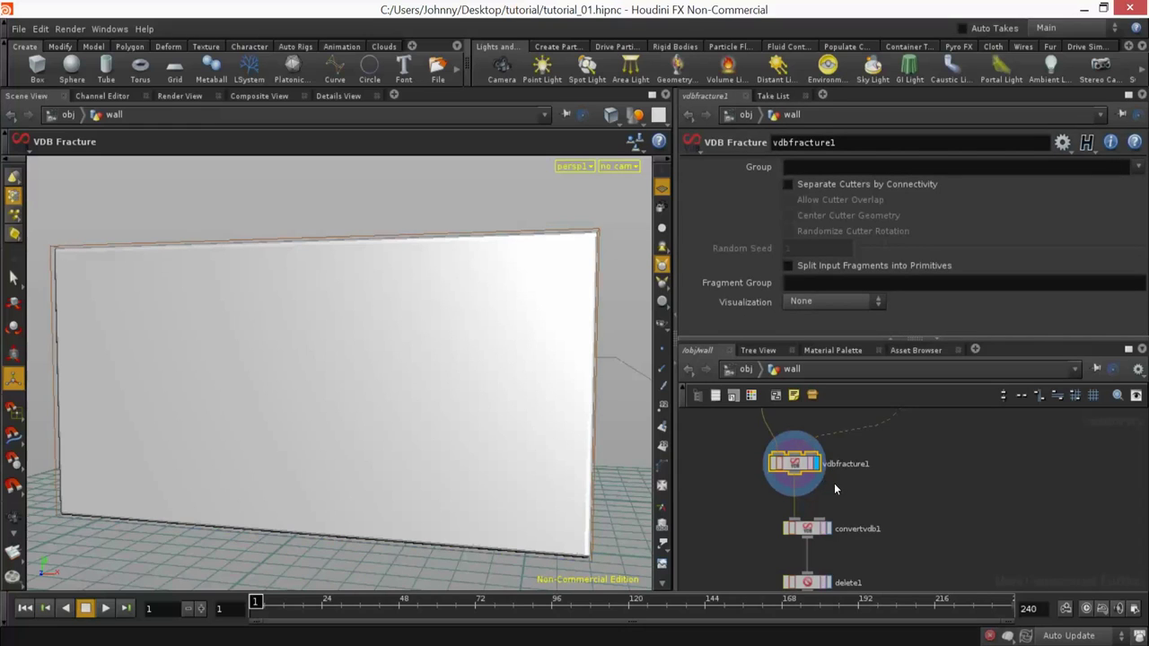
middle_click_drag(840, 480, 840, 461)
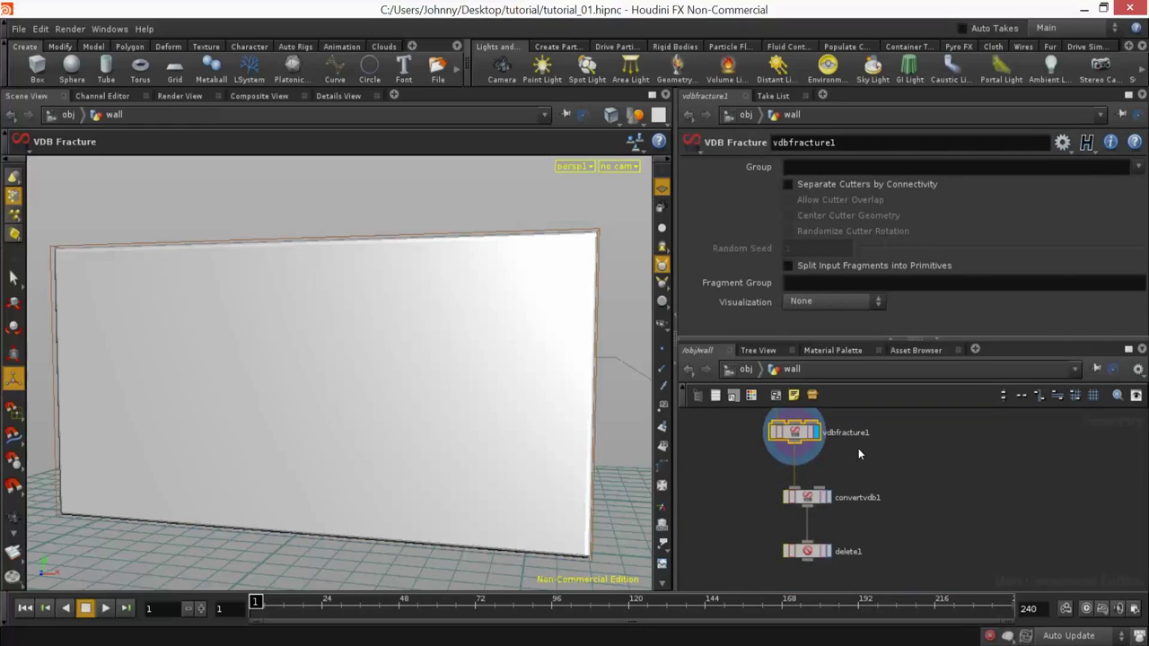
key("Tab")
left_click(992, 359)
left_click(796, 468)
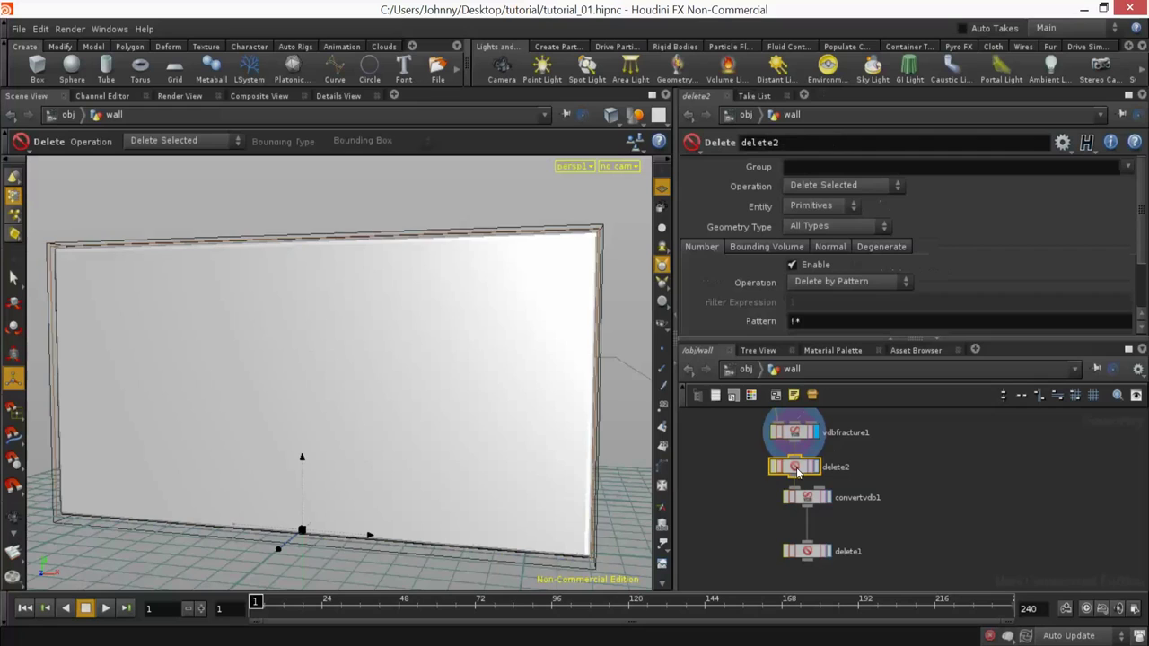
left_click(817, 467)
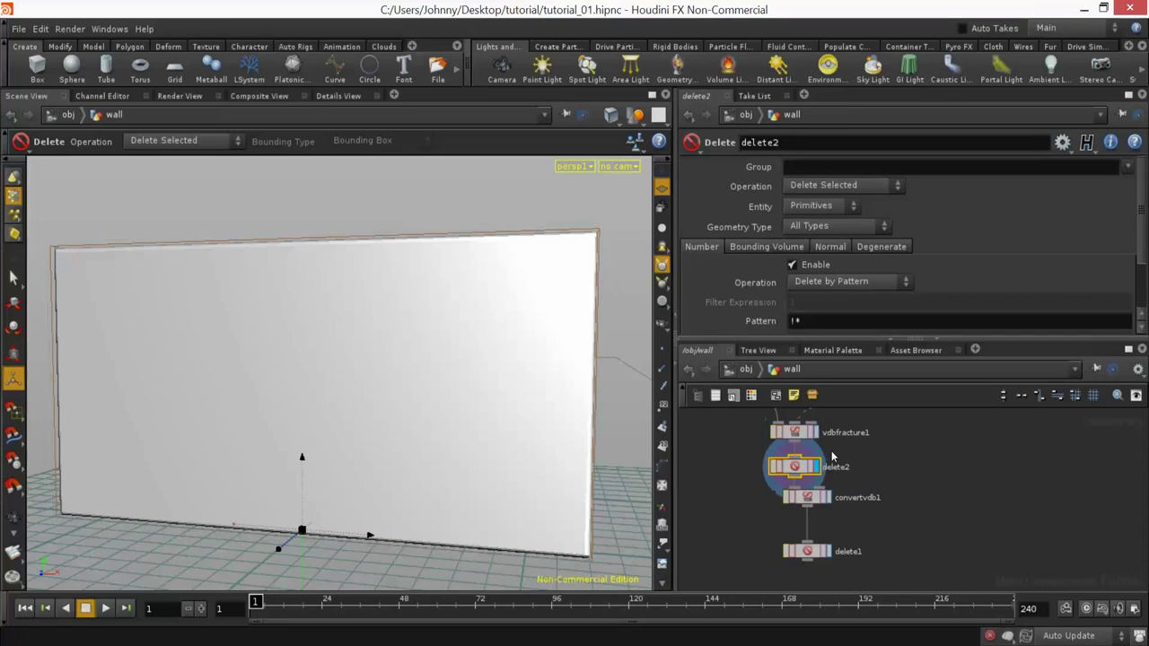
left_click(1126, 169)
left_click(847, 296)
key("Delete")
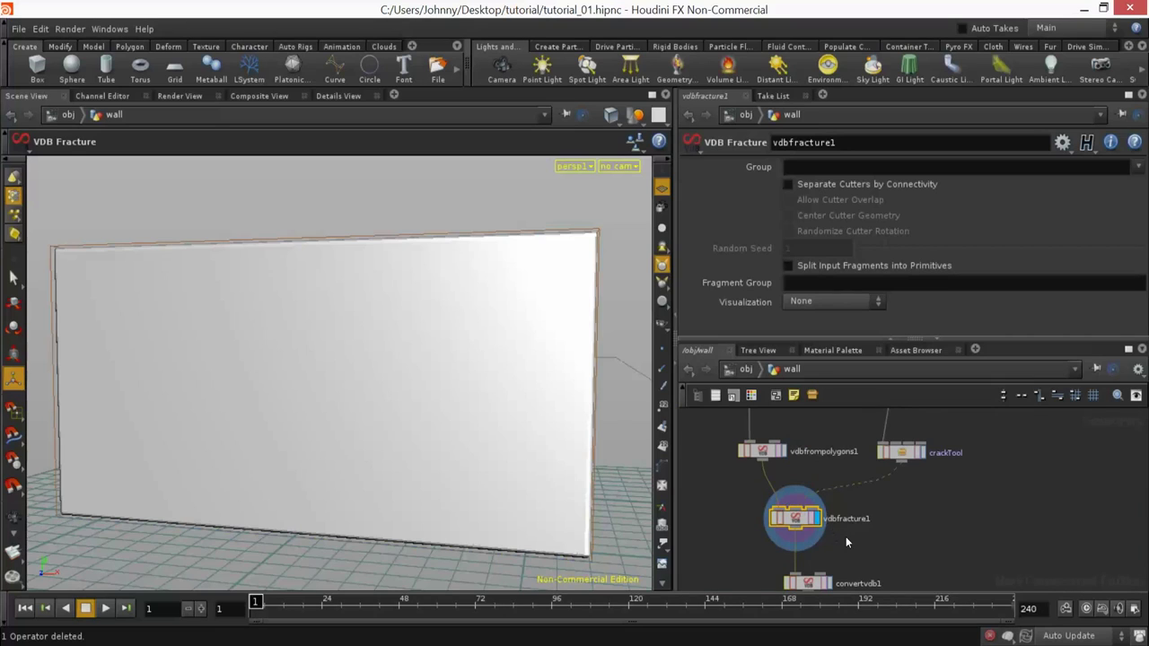
Step: Enable Separate Cutters by Connectivity on vdbfracture1 and branch a displayed Delete node from it to check its groups
left_click(880, 185)
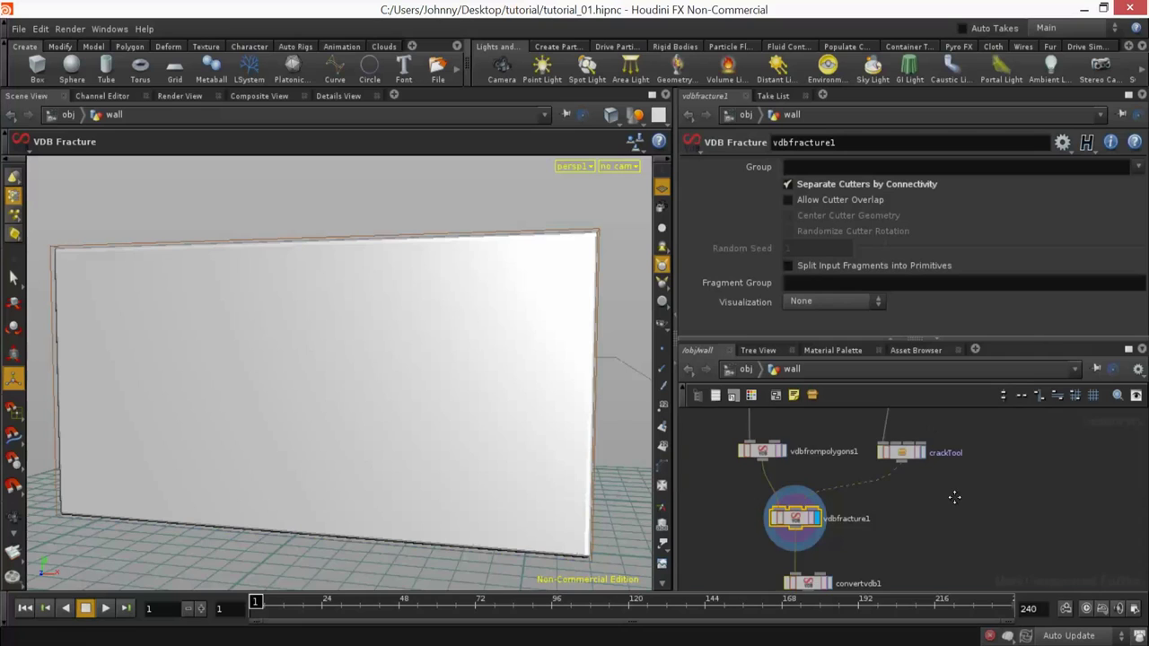
middle_click_drag(931, 558, 919, 500)
key("Tab")
type("de")
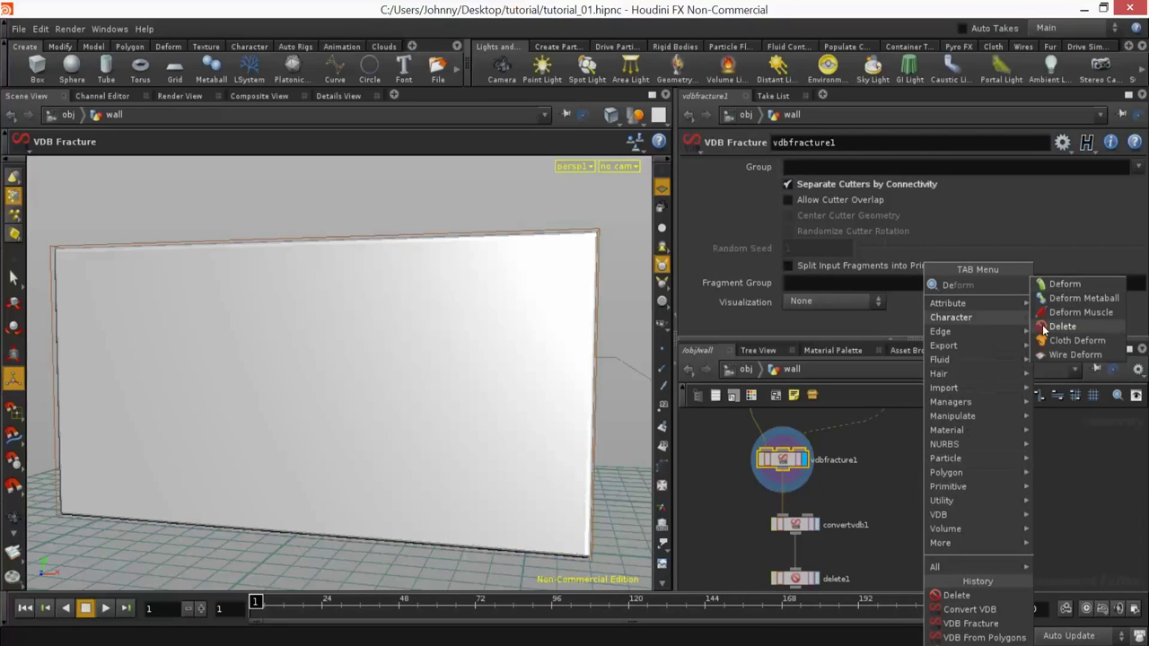
left_click(1044, 328)
left_click(934, 560)
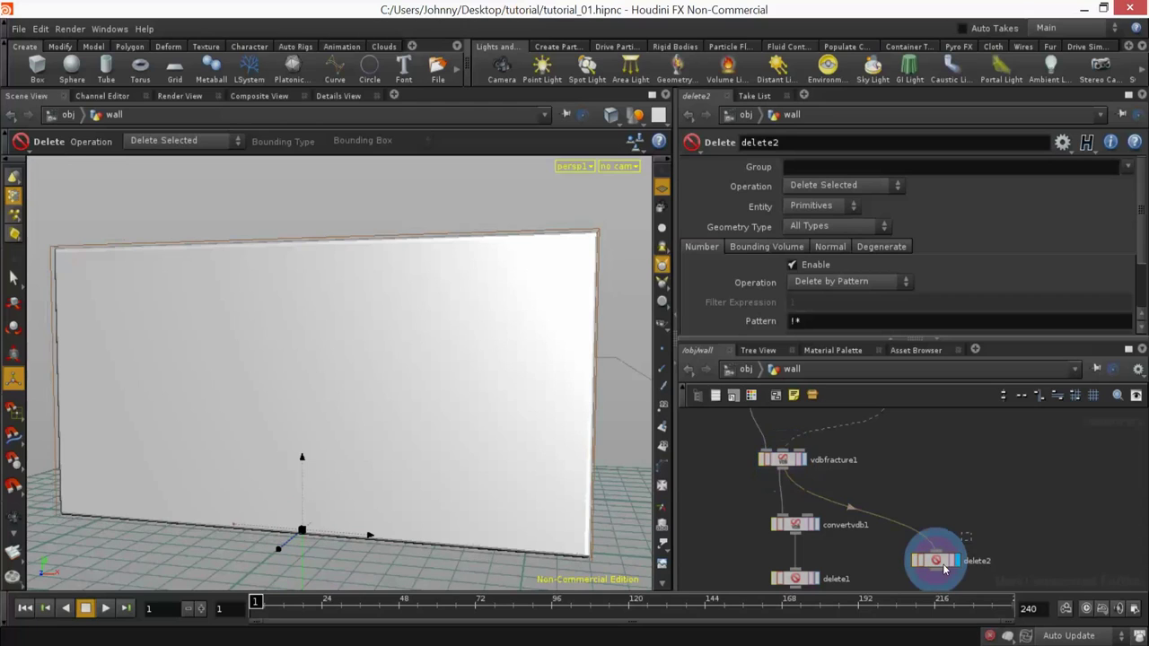
left_click(1128, 168)
left_click(1098, 210)
left_click_drag(835, 560, 816, 581)
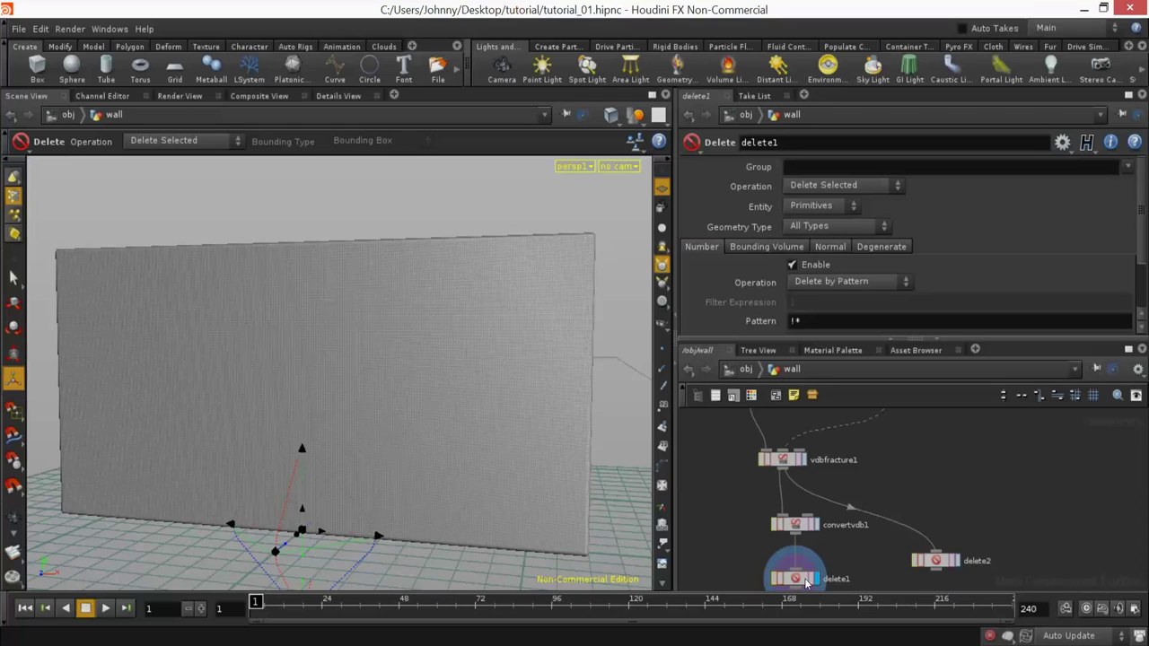
left_click(1128, 168)
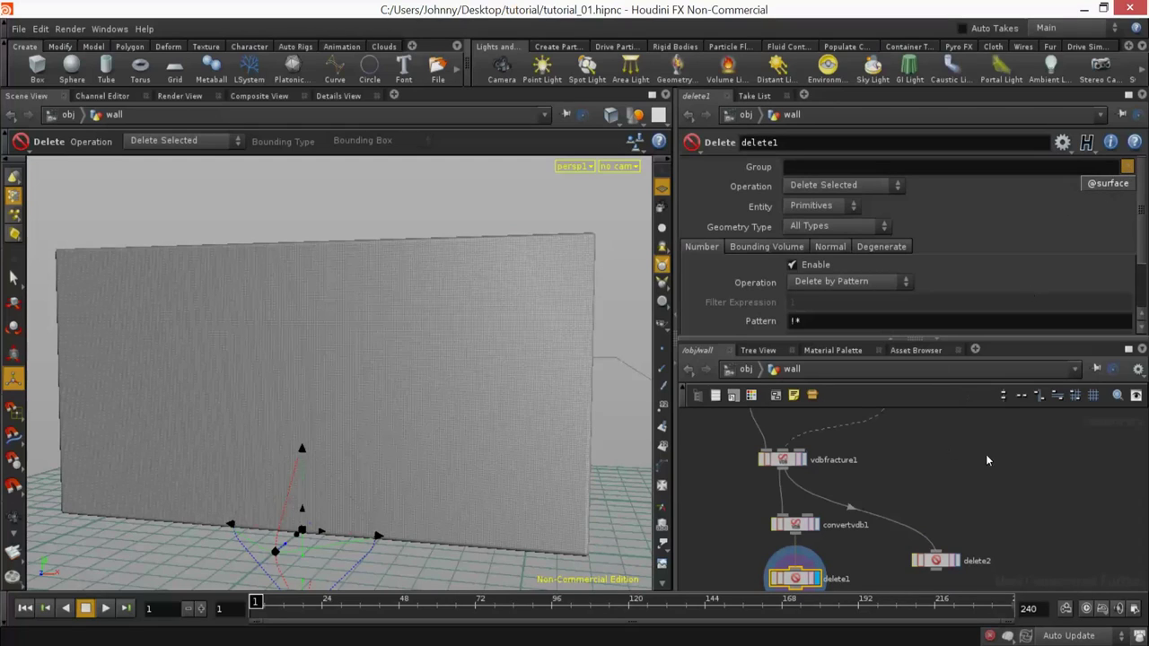
left_click(1026, 462)
key("Up")
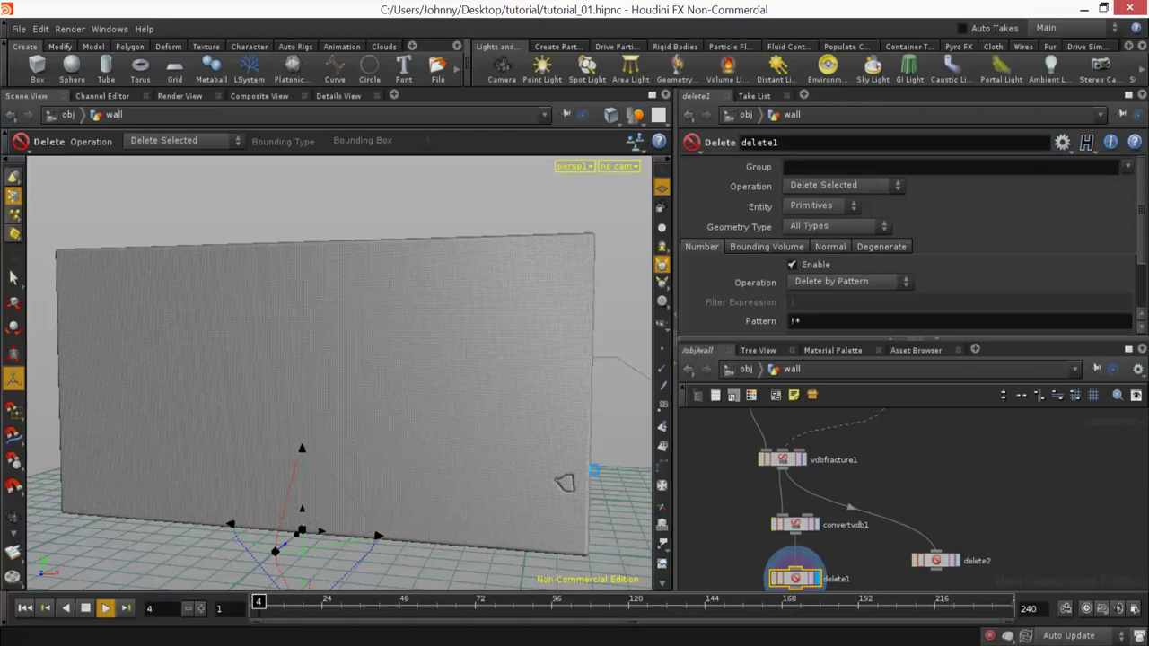
key("Up")
middle_click_drag(879, 535, 870, 490)
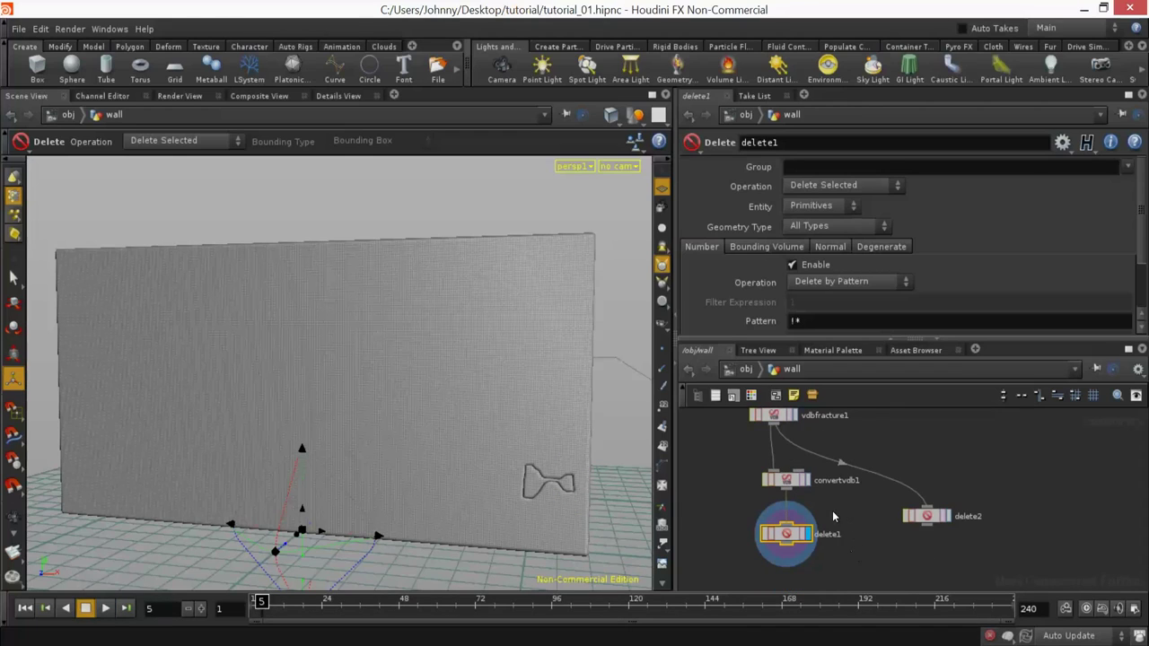
left_click(1125, 167)
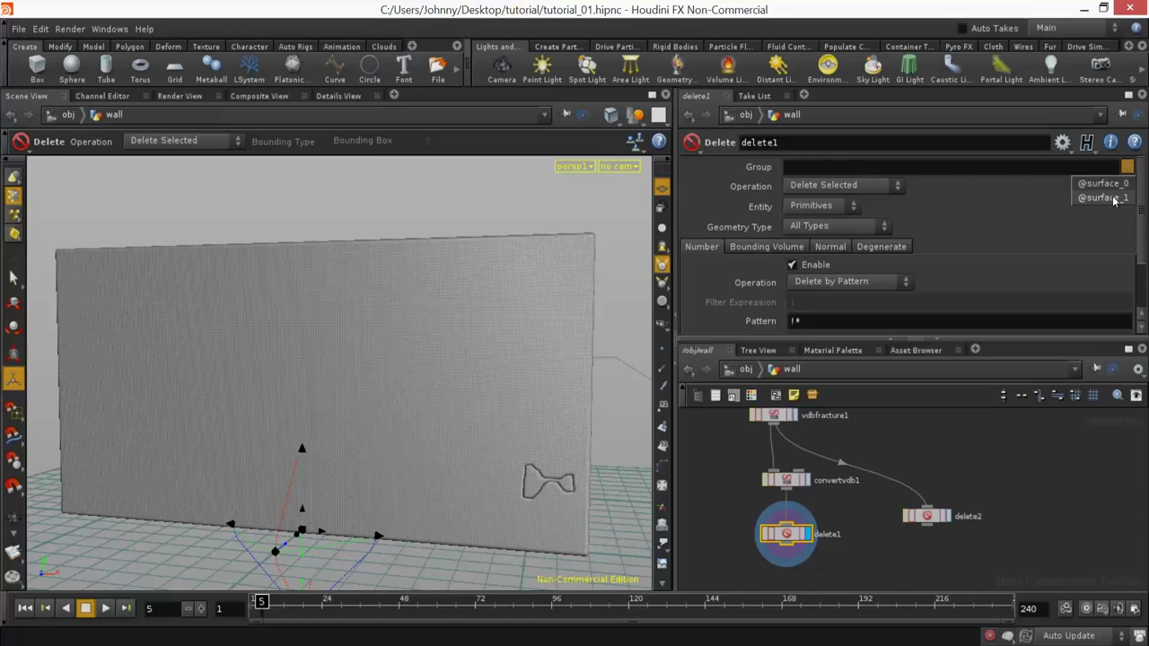
left_click(1102, 199)
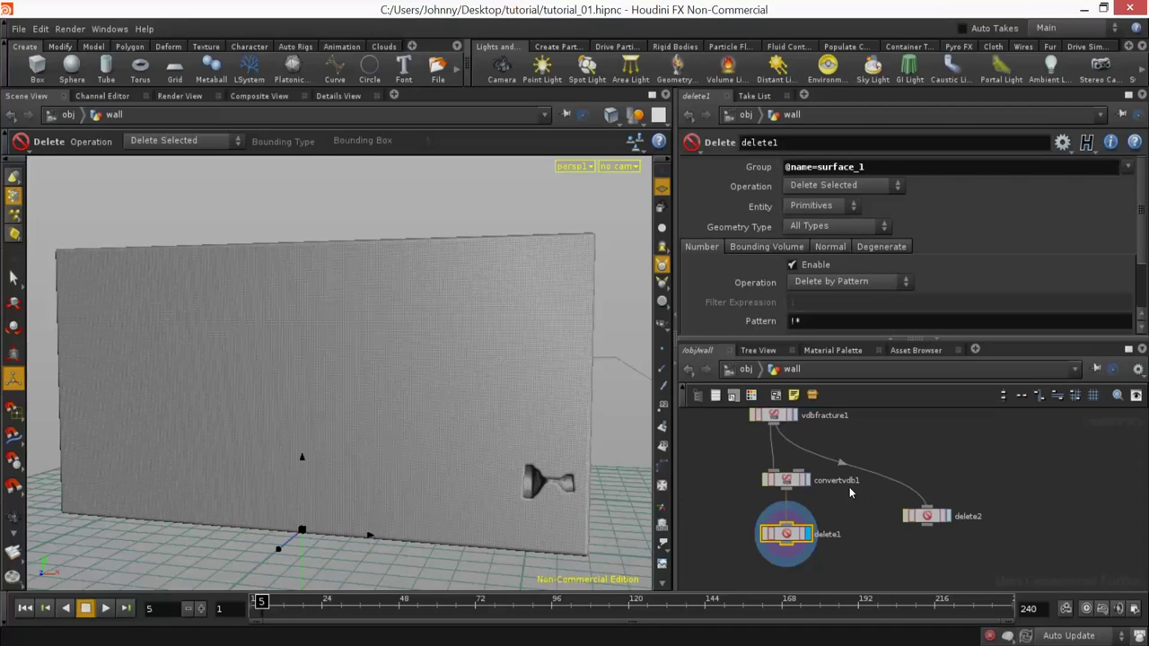
Step: Duplicate delete1 beside it, set the copy to Delete Non-Selected, and space both nodes out below convertvdb1
left_click_drag(786, 533, 858, 533, "alt")
left_click(823, 185)
left_click(821, 199)
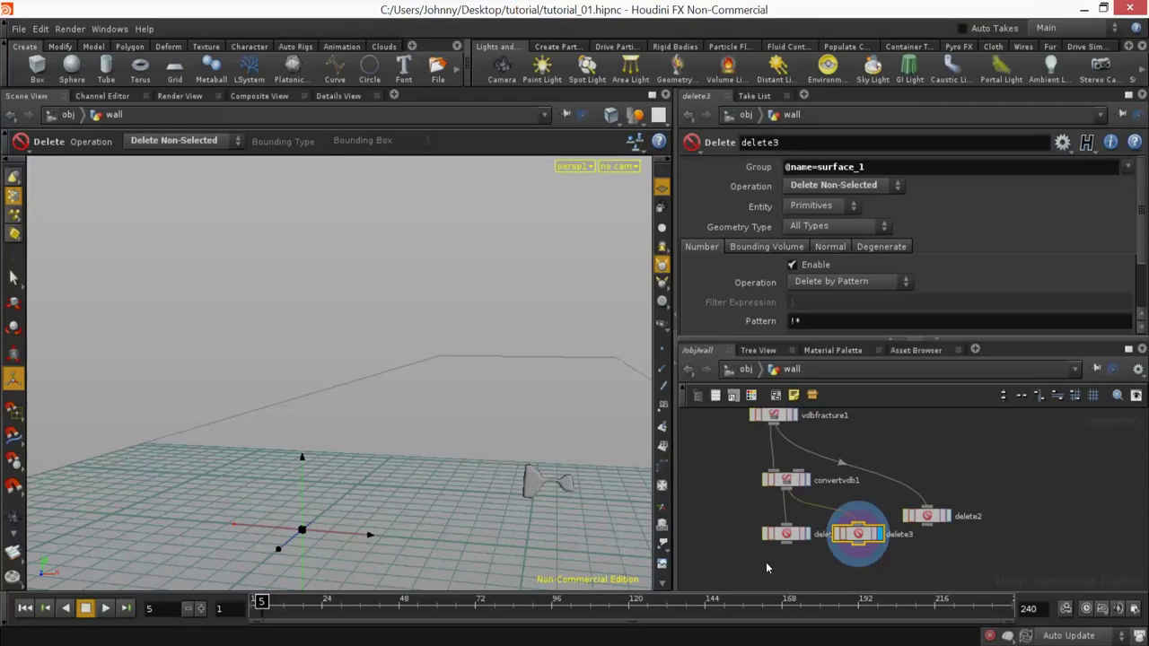
left_click_drag(870, 516, 797, 568)
middle_click_drag(796, 569, 833, 535)
left_click_drag(826, 506, 773, 538)
left_click(885, 509)
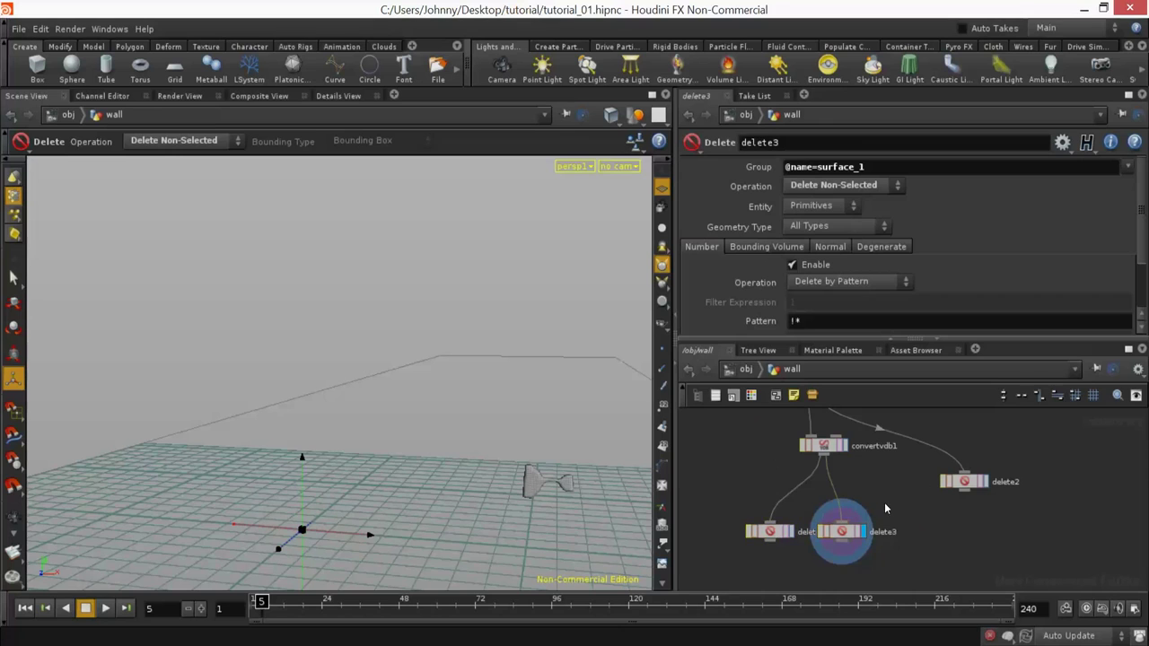
Step: Examine the isolated crack piece, display delete1, and replay the crack from frame 1 to frame 7
key("s")
key("Escape")
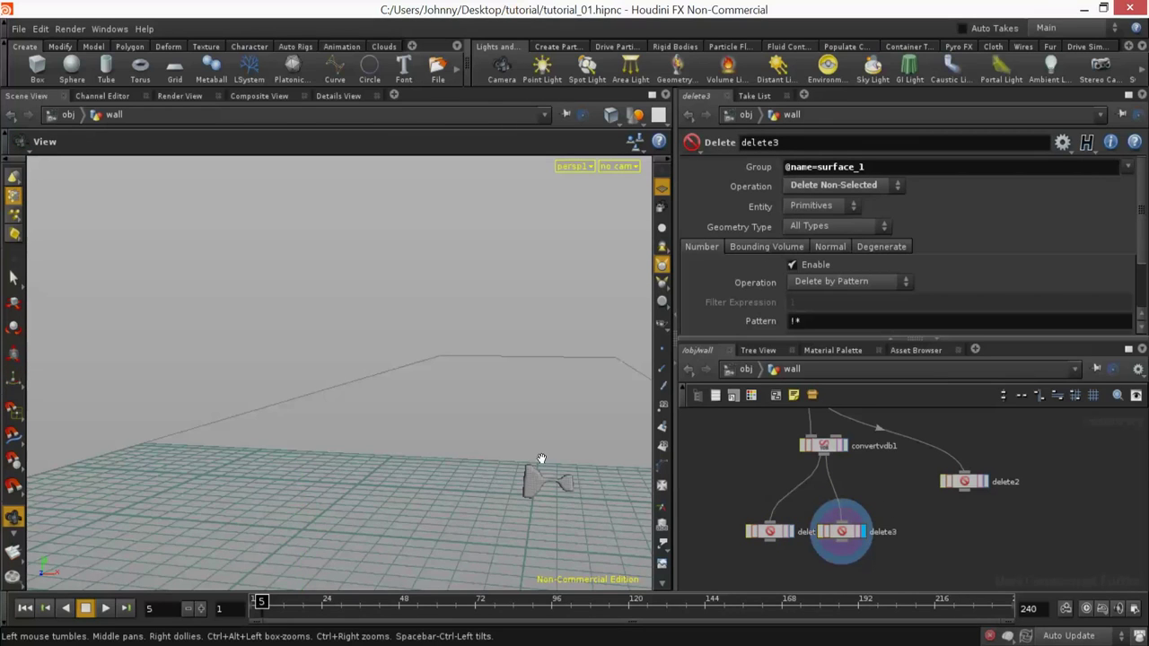
left_click_drag(531, 461, 475, 440)
left_click(789, 533)
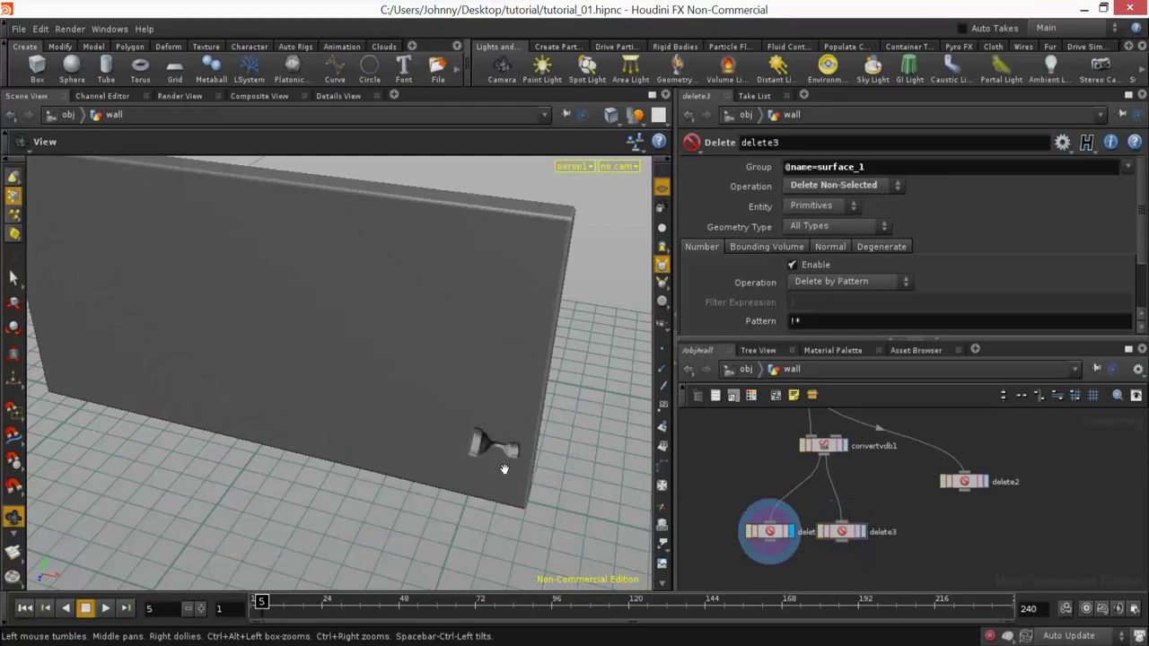
left_click_drag(523, 492, 479, 489)
key("ctrl+Up")
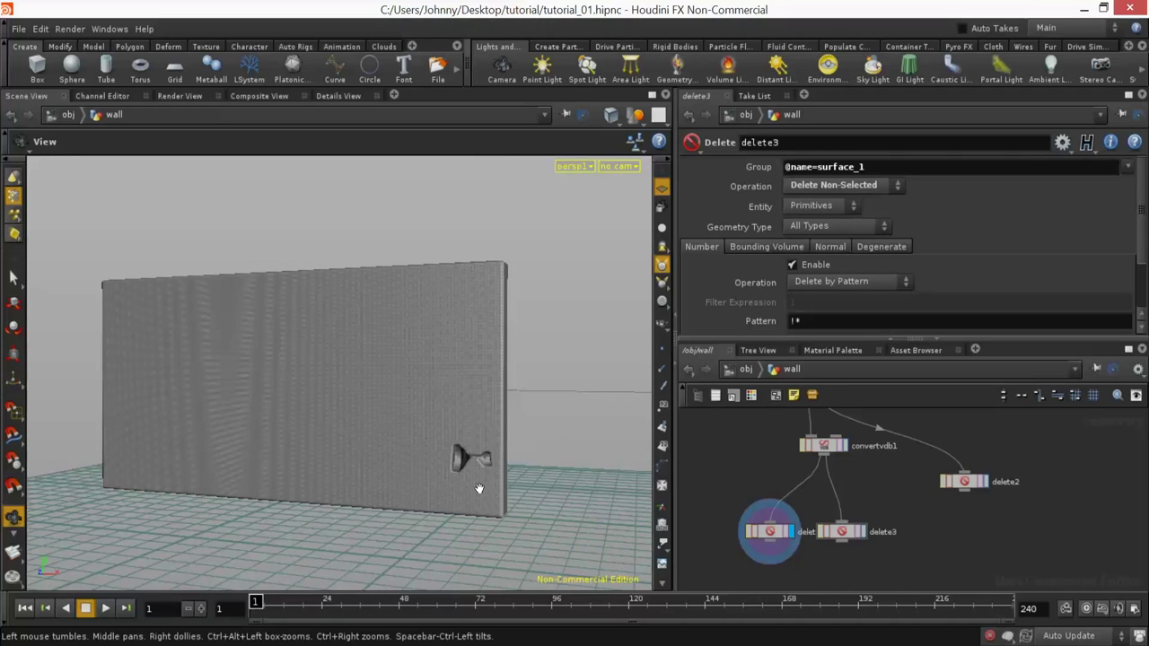
key("Up")
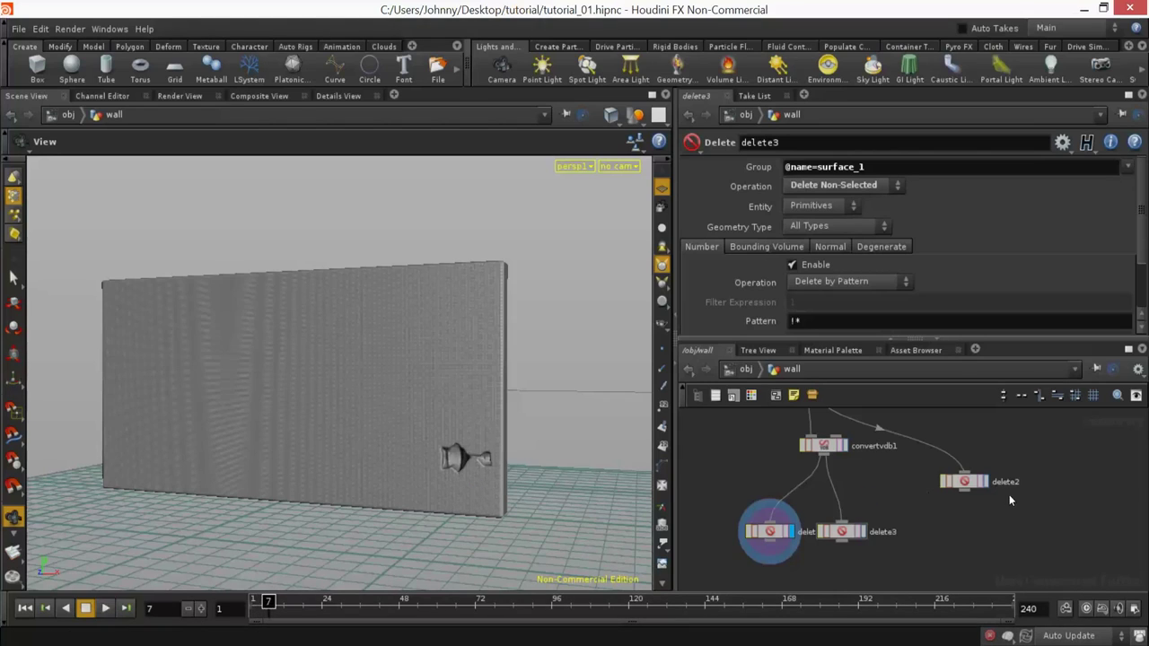
Step: Delete the unused delete2 node that branches from vdbfracture1
left_click(978, 477)
key("Delete")
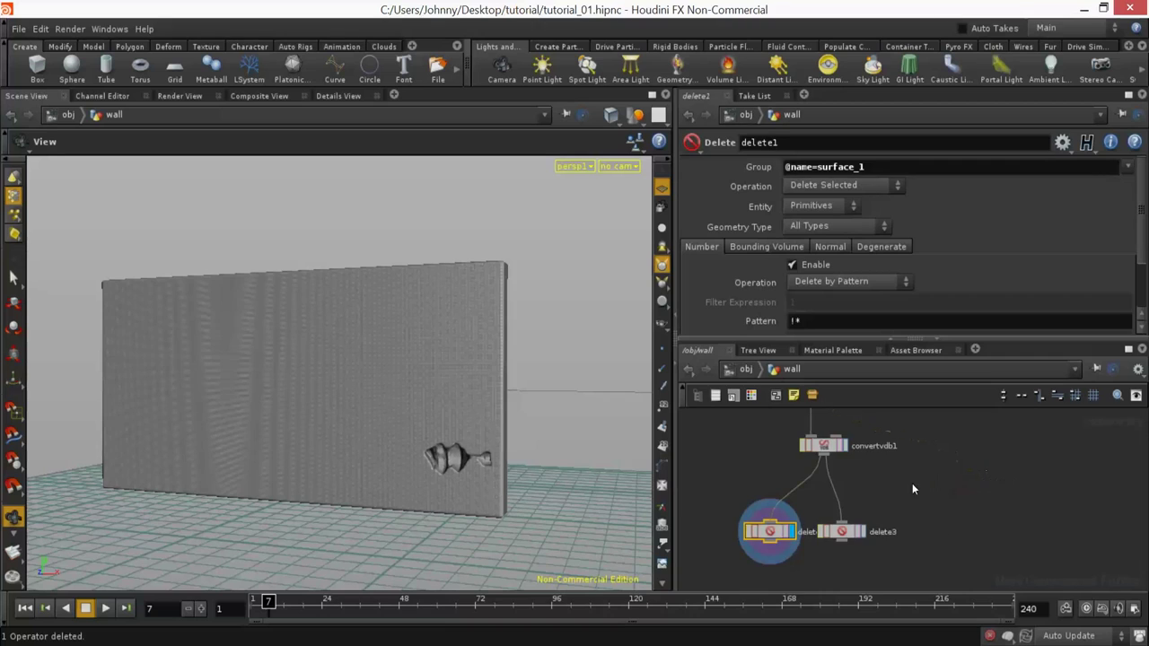
Step: Try a voxel size of 0.1 on vdbfrompolygons1 and replay the crack from frame 1 to frame 23
left_click(852, 460)
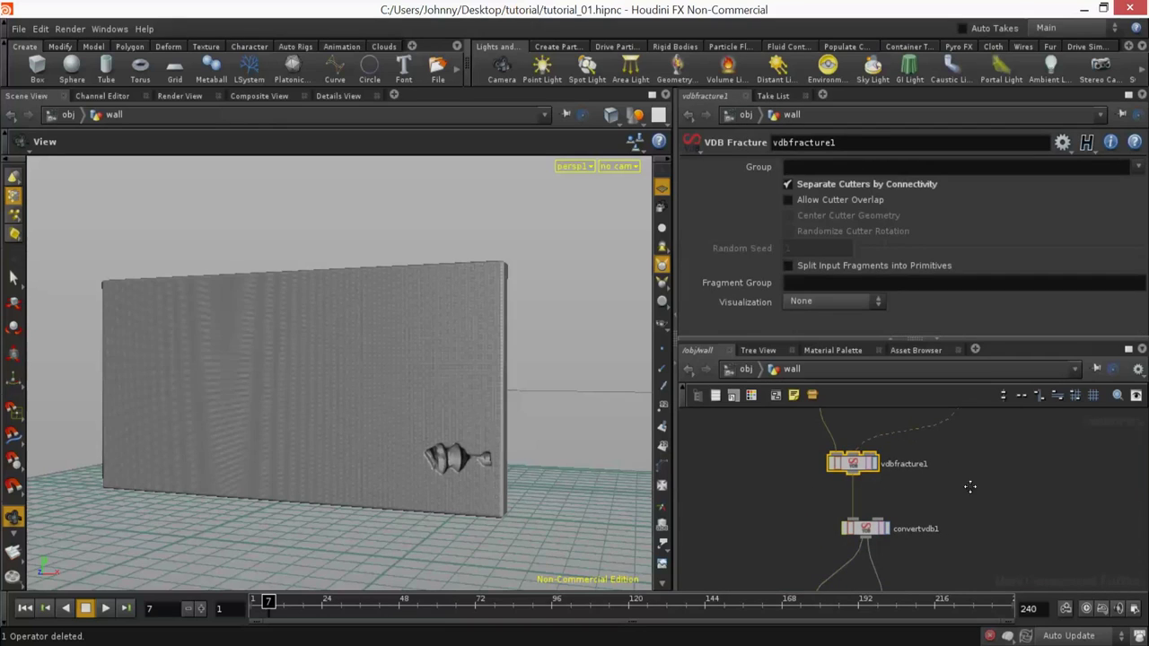
middle_click_drag(969, 486, 974, 589)
left_click(825, 503)
left_click_drag(812, 167, 798, 174)
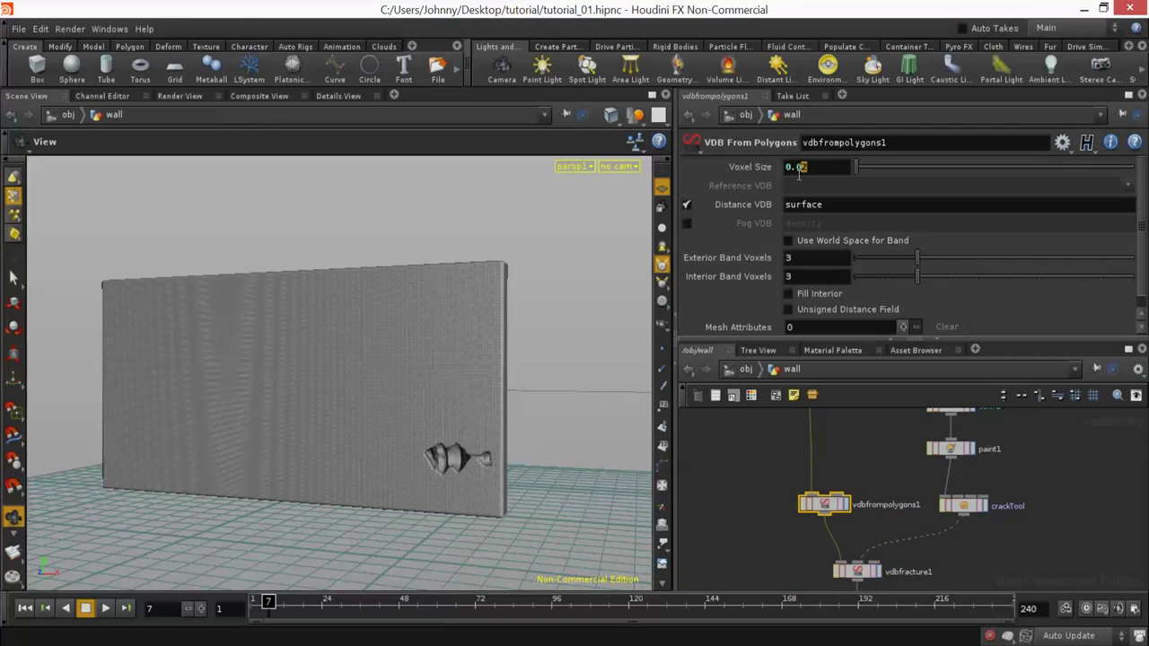
type("1")
key("Return")
left_click_drag(512, 466, 518, 405)
key("ctrl+Up")
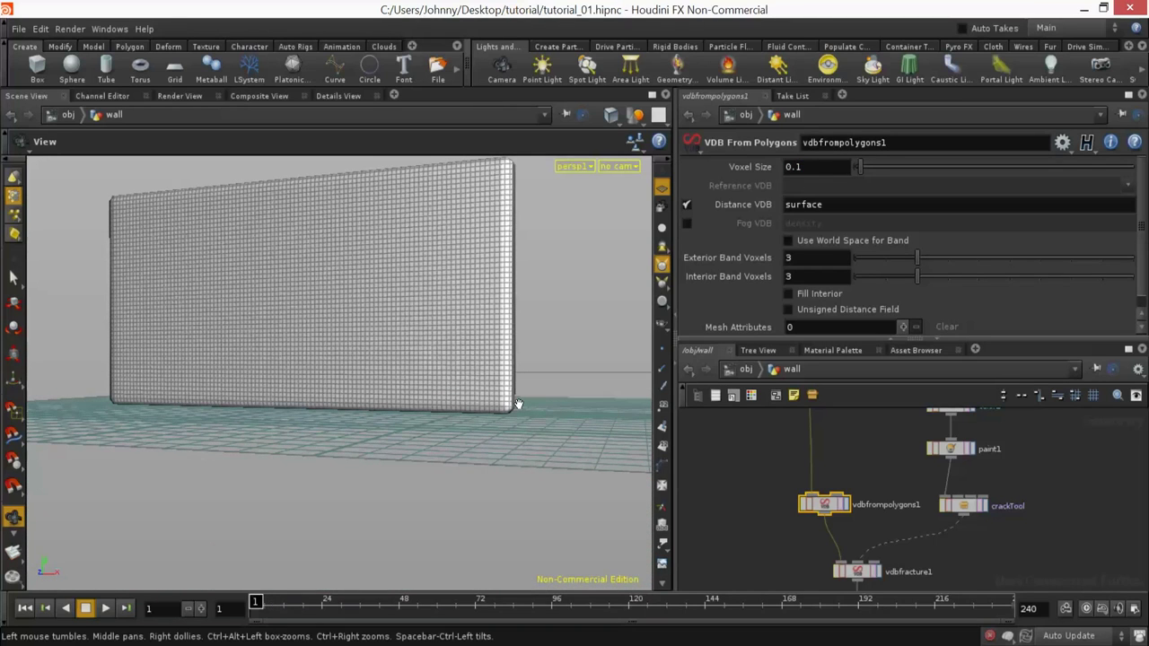
key("Up")
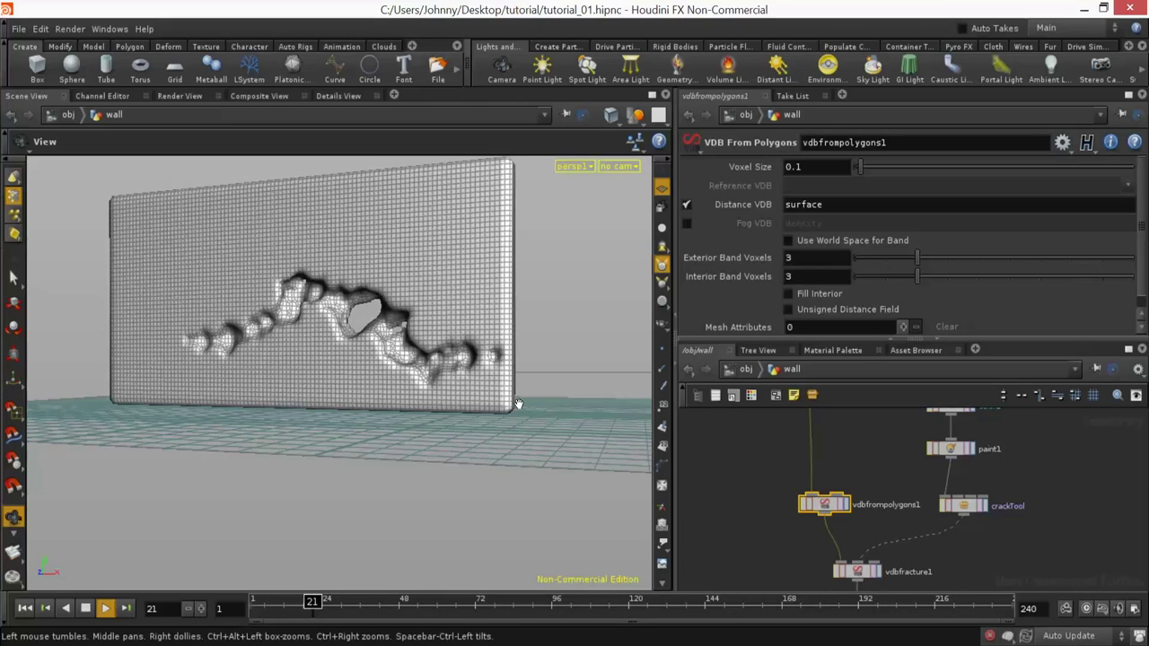
key("Escape")
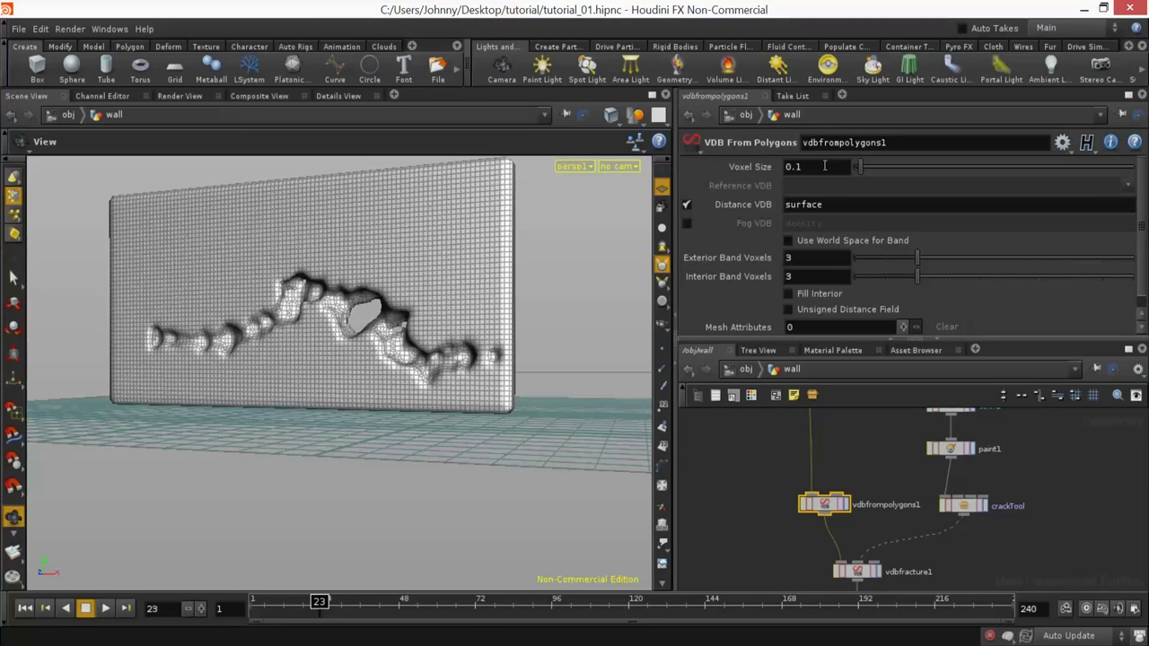
Step: Try a voxel size of 0.05 on vdbfrompolygons1 and inspect the crack in the wall
type("05")
key("Return")
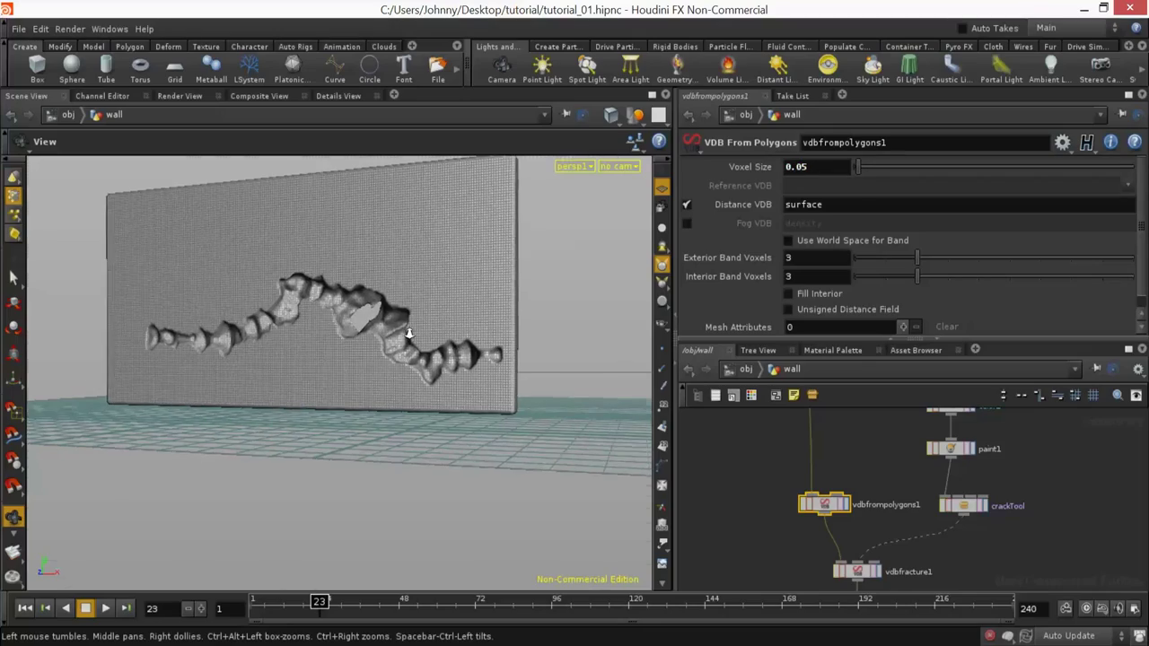
scroll(421, 337, "up", 10)
left_click_drag(485, 346, 305, 422)
scroll(305, 422, "down", 3)
middle_click_drag(305, 422, 348, 485)
Step: Set the voxel size of vdbfrompolygons1 to 0.02 and inspect the crack up close
left_click(804, 168)
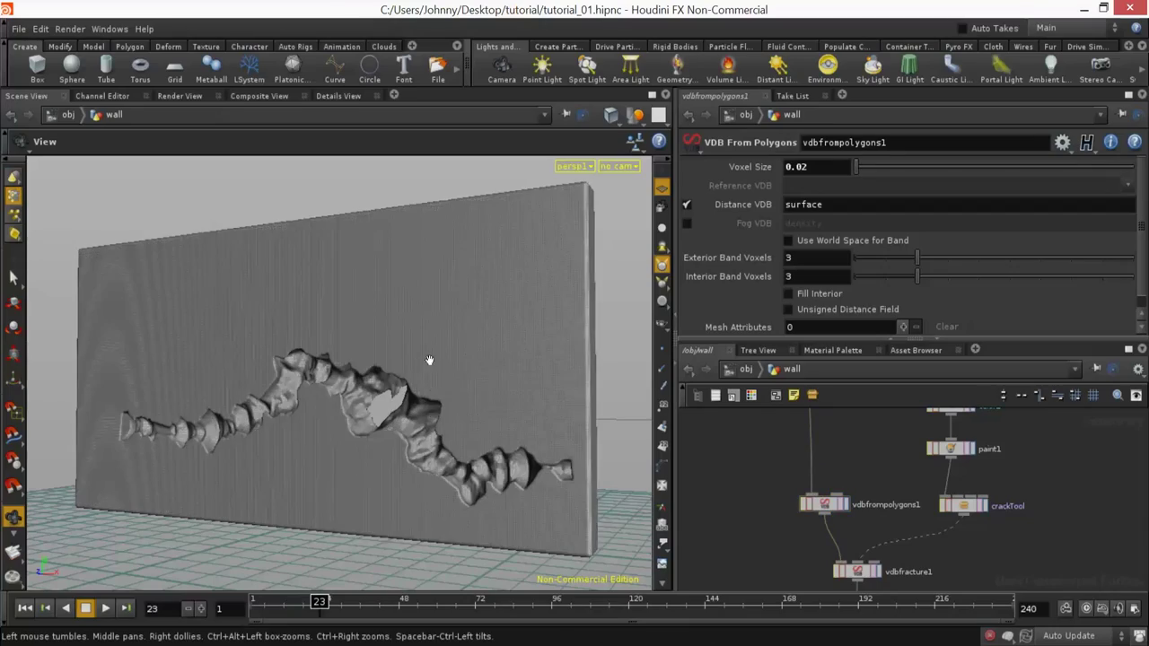
left_click_drag(512, 375, 510, 344)
right_click_drag(510, 344, 587, 295)
left_click_drag(587, 295, 409, 339)
right_click_drag(408, 340, 430, 382)
left_click_drag(431, 383, 394, 407)
right_click_drag(393, 407, 813, 461)
Step: Set the adaptivity of convertvdb1 to 0.333
left_click_drag(870, 533, 823, 500)
middle_click_drag(879, 553, 857, 482)
left_click_drag(889, 527, 828, 495)
middle_click_drag(895, 550, 882, 446)
left_click(823, 461)
left_click(897, 225)
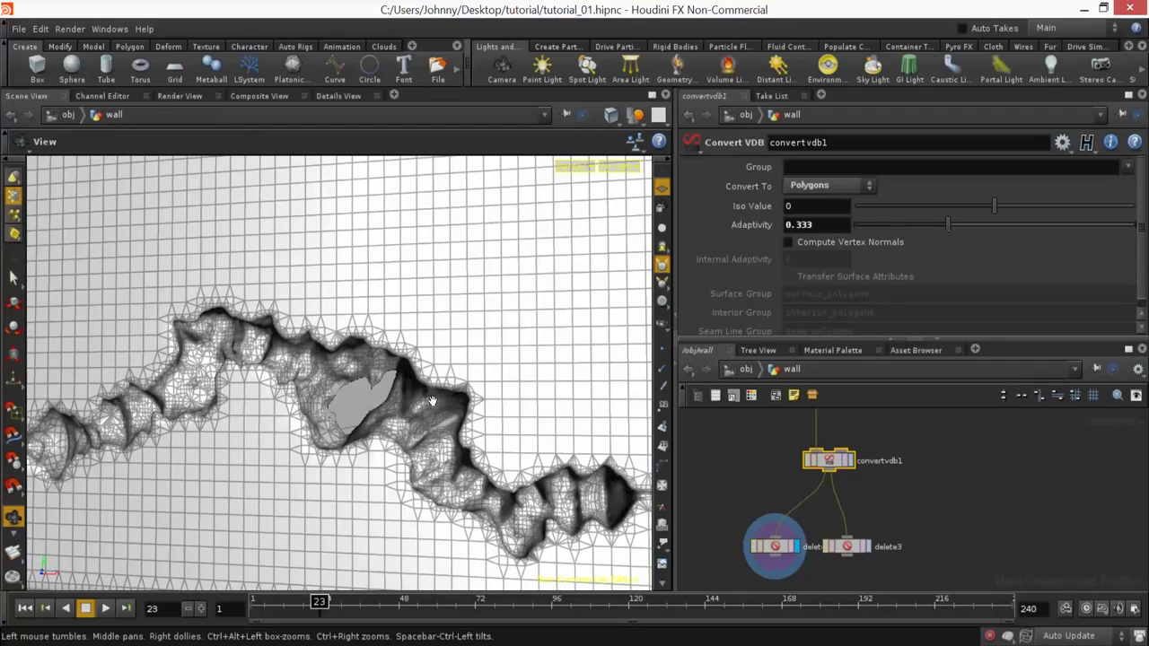
Step: Replay the crack from frame 1 to frame 11 and examine the wall mesh around it
left_click_drag(433, 356, 404, 415)
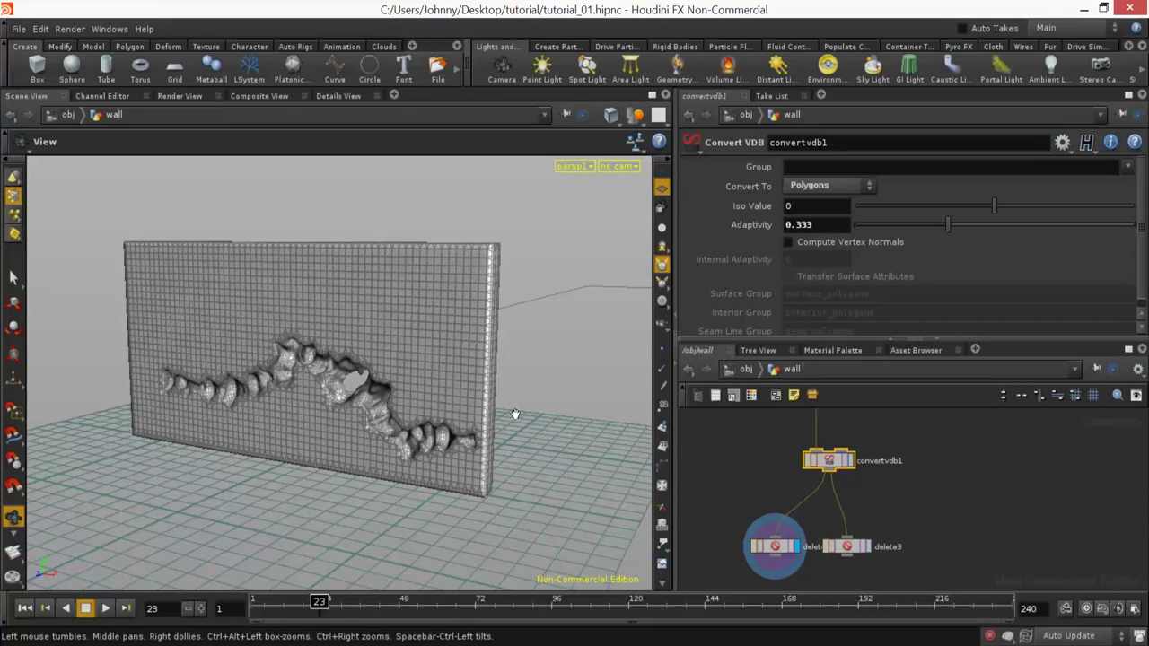
key("ctrl+Up")
key("Up")
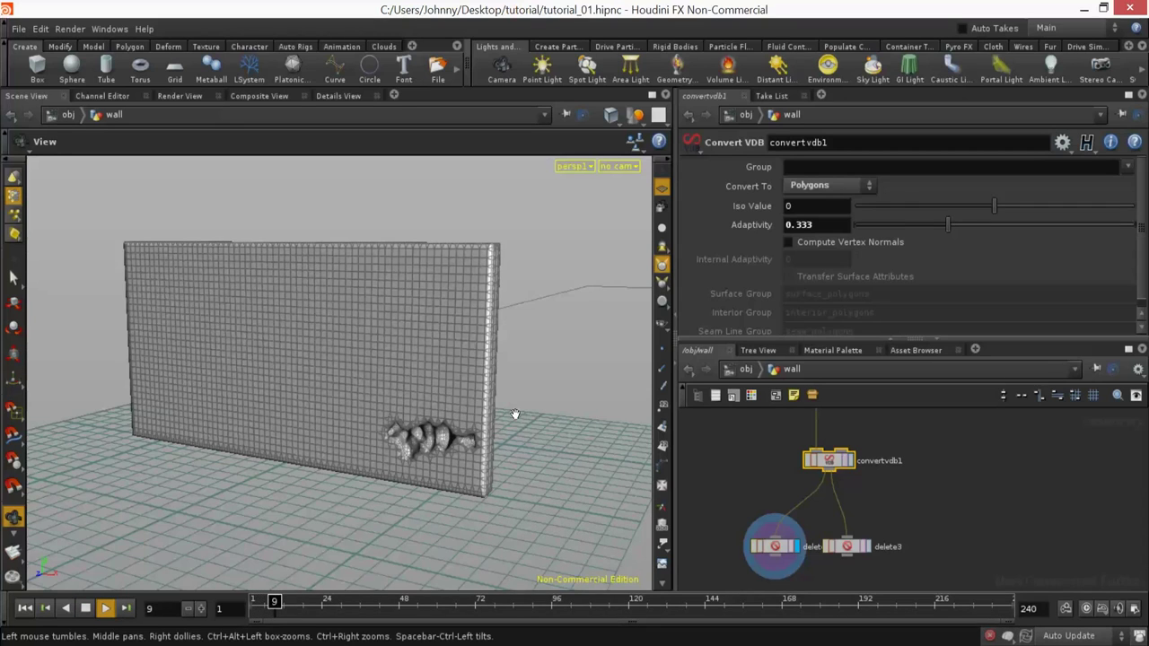
key("Up")
left_click_drag(374, 446, 410, 371)
middle_click_drag(410, 371, 382, 402)
right_click_drag(383, 402, 400, 418)
left_click_drag(400, 418, 336, 418)
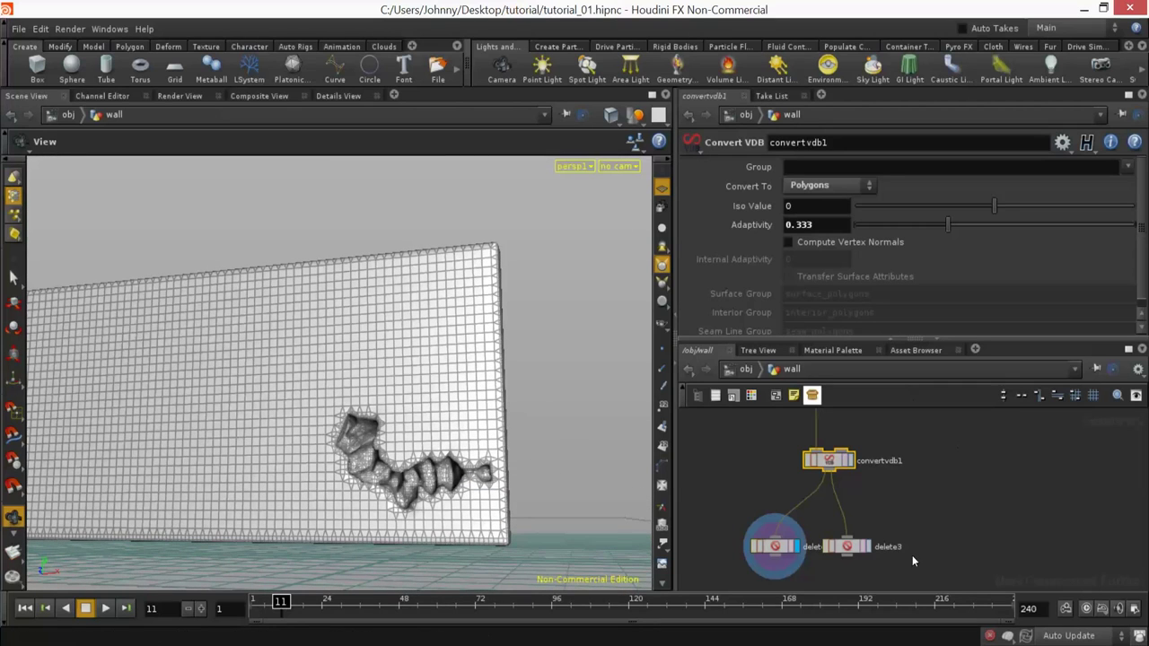
scroll(899, 458, "down", 3)
middle_click_drag(880, 426, 856, 589)
middle_click_drag(941, 527, 944, 490)
key("Delete")
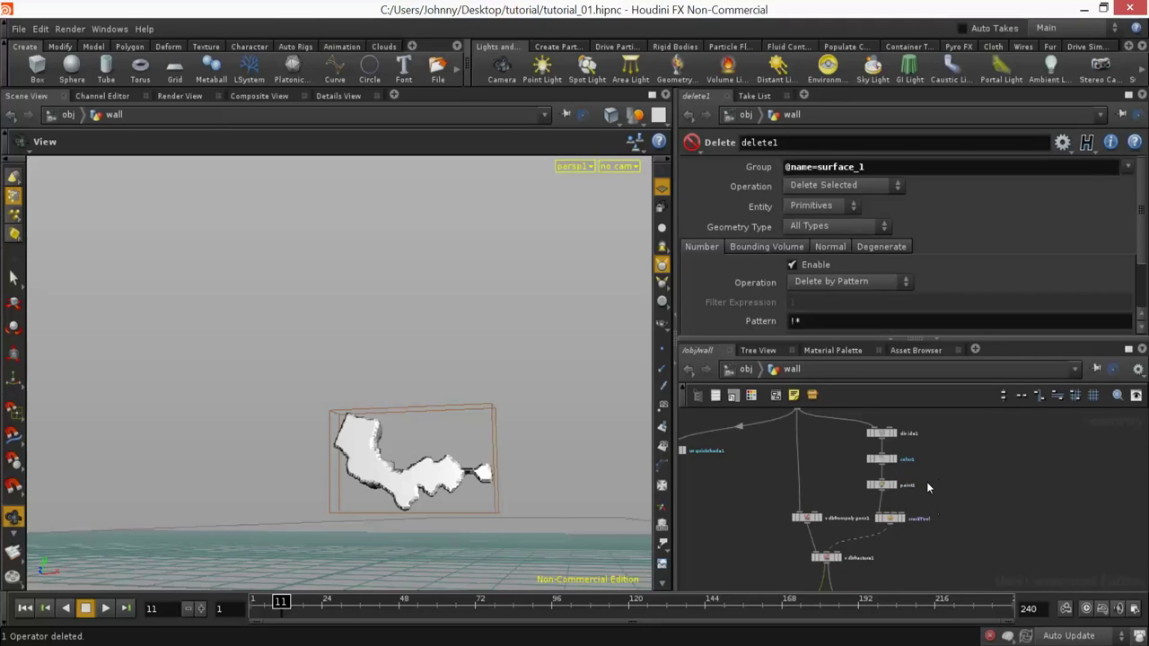
key("ctrl+z")
Step: Display the crackTool output, replay the crack growth and examine its mesh up close
scroll(930, 514, "up", 3)
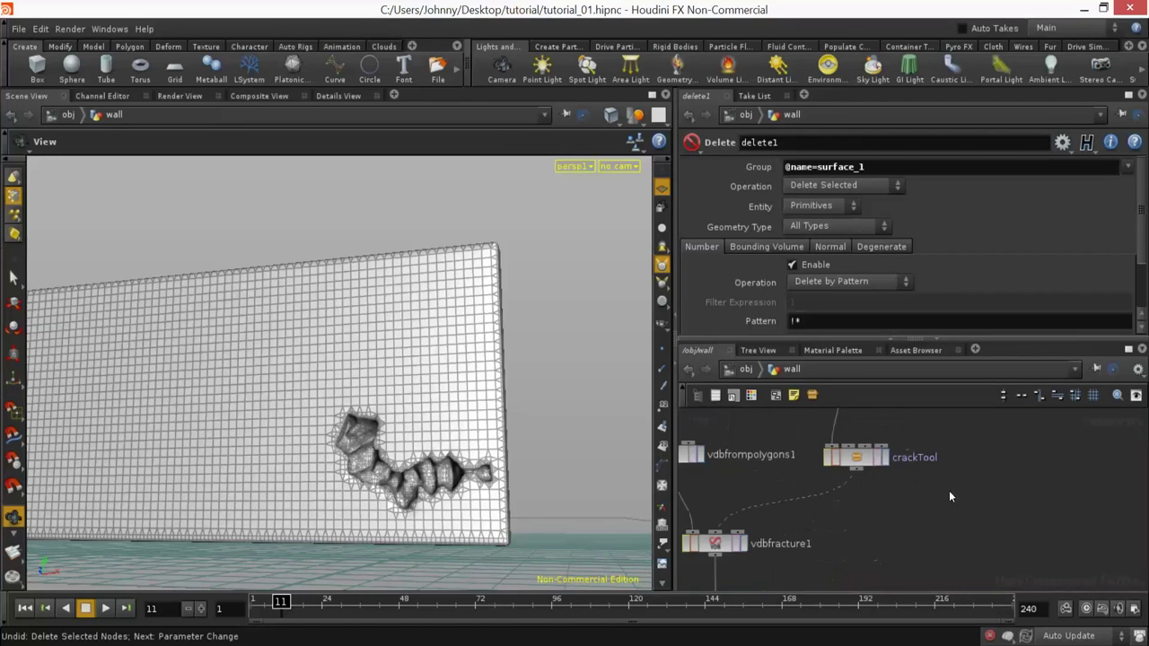
left_click(884, 458)
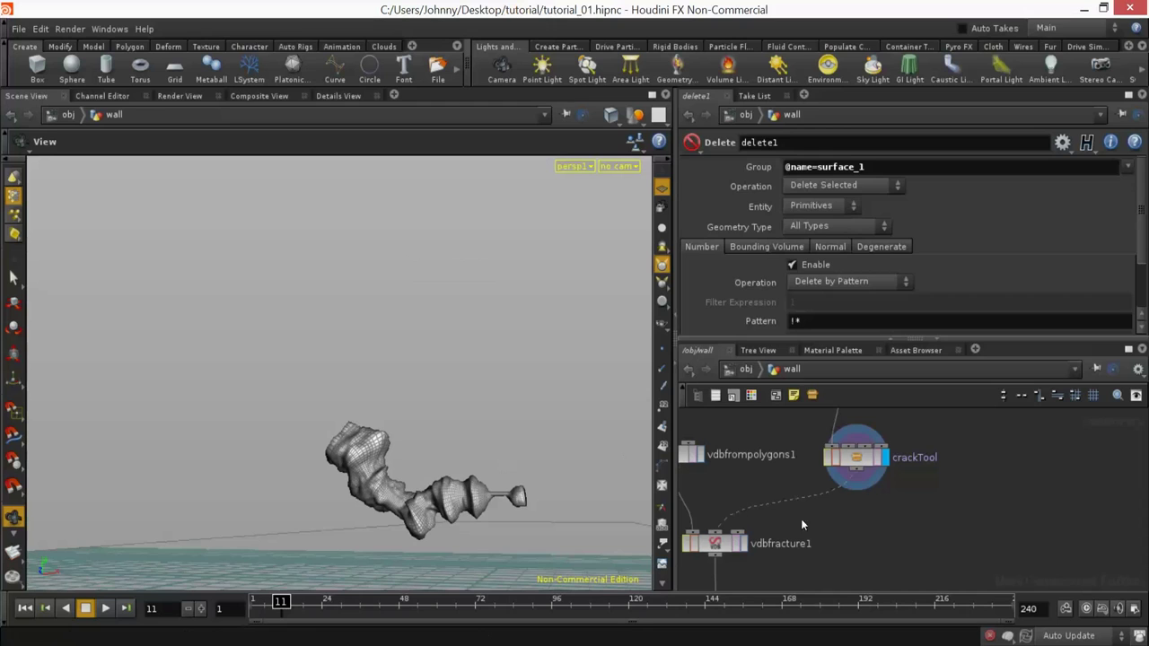
left_click(845, 446)
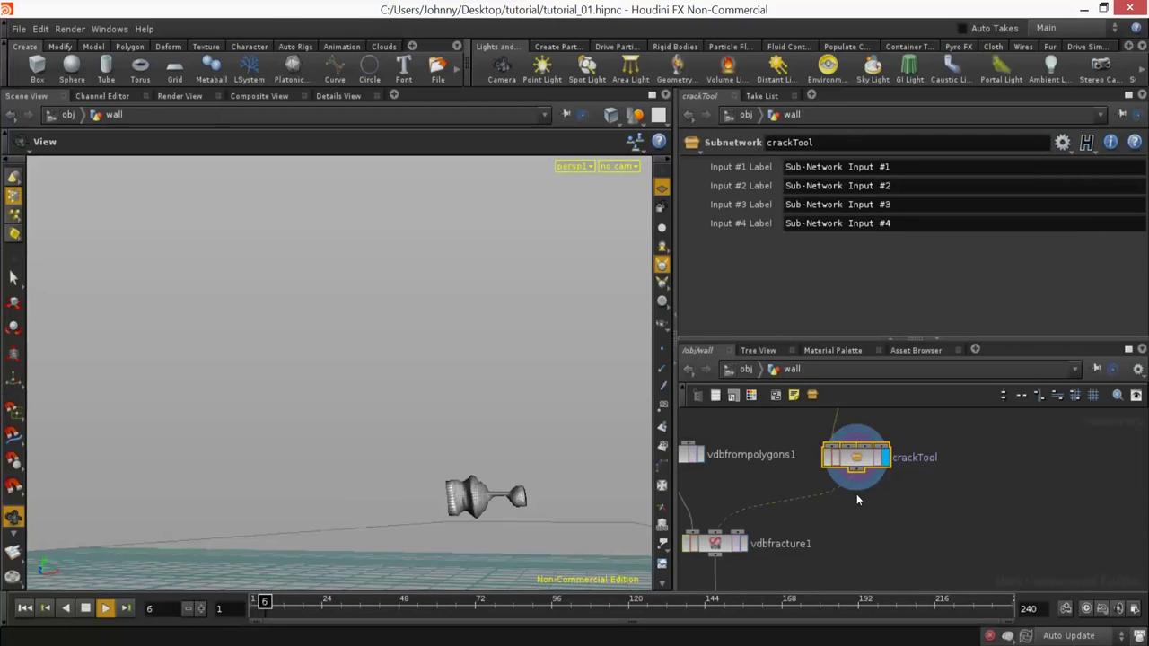
left_click_drag(349, 446, 371, 408)
right_click_drag(371, 407, 457, 463)
left_click_drag(457, 464, 382, 468)
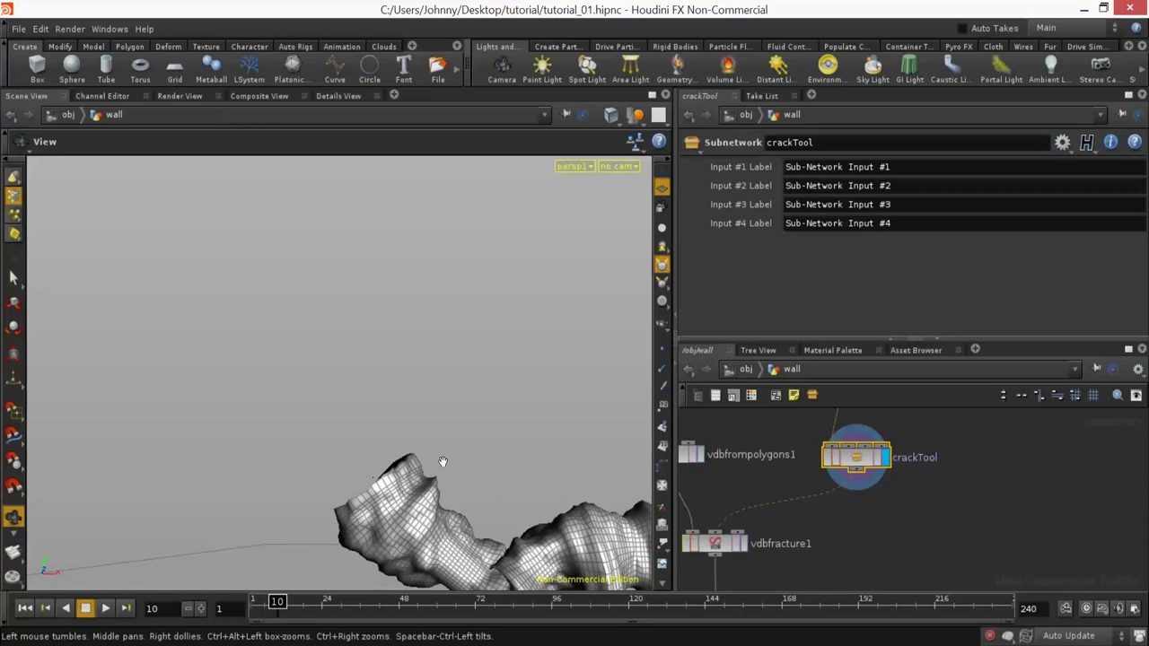
Step: Inside the crackTool subnetwork, display the carve1 node and inspect the carved tube before displacement
double_click(857, 457)
middle_click_drag(992, 455, 953, 531)
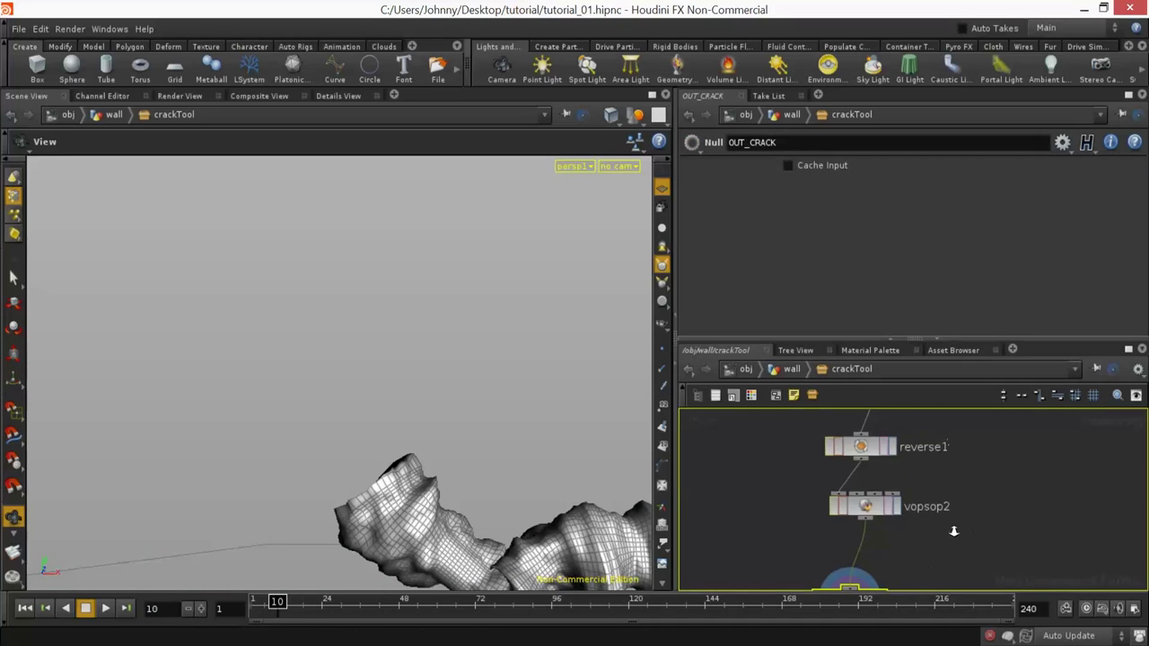
scroll(953, 531, "down", 3)
middle_click_drag(948, 472, 910, 552)
middle_click_drag(914, 454, 916, 509)
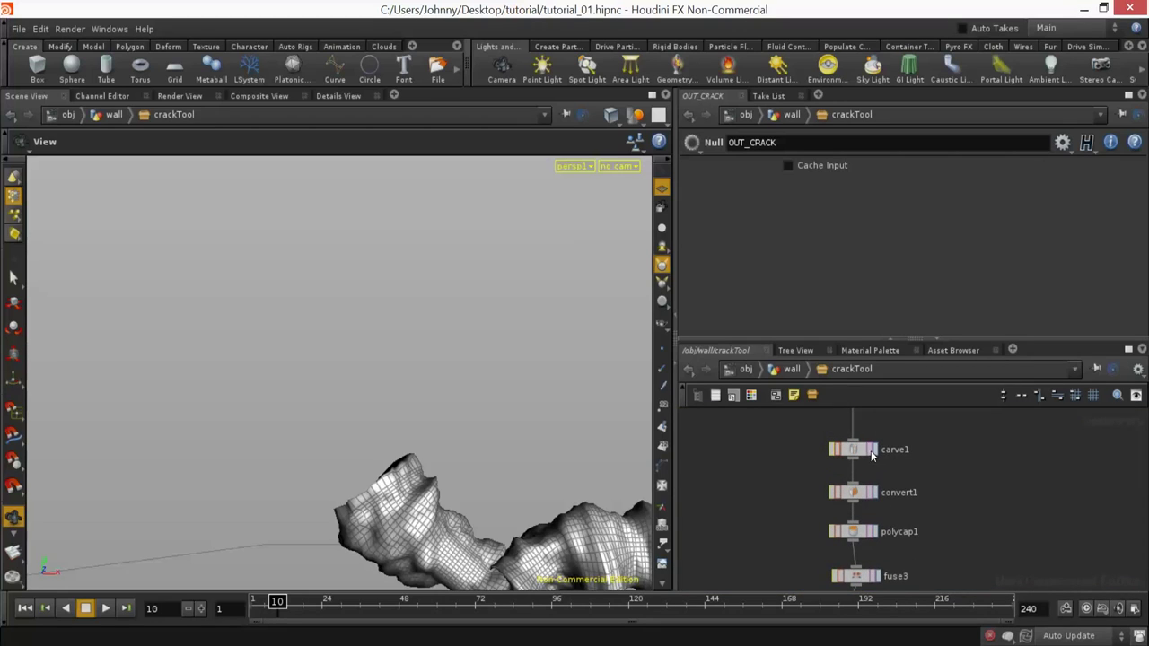
left_click(875, 450)
left_click_drag(493, 487, 292, 490)
middle_click_drag(919, 474, 916, 497)
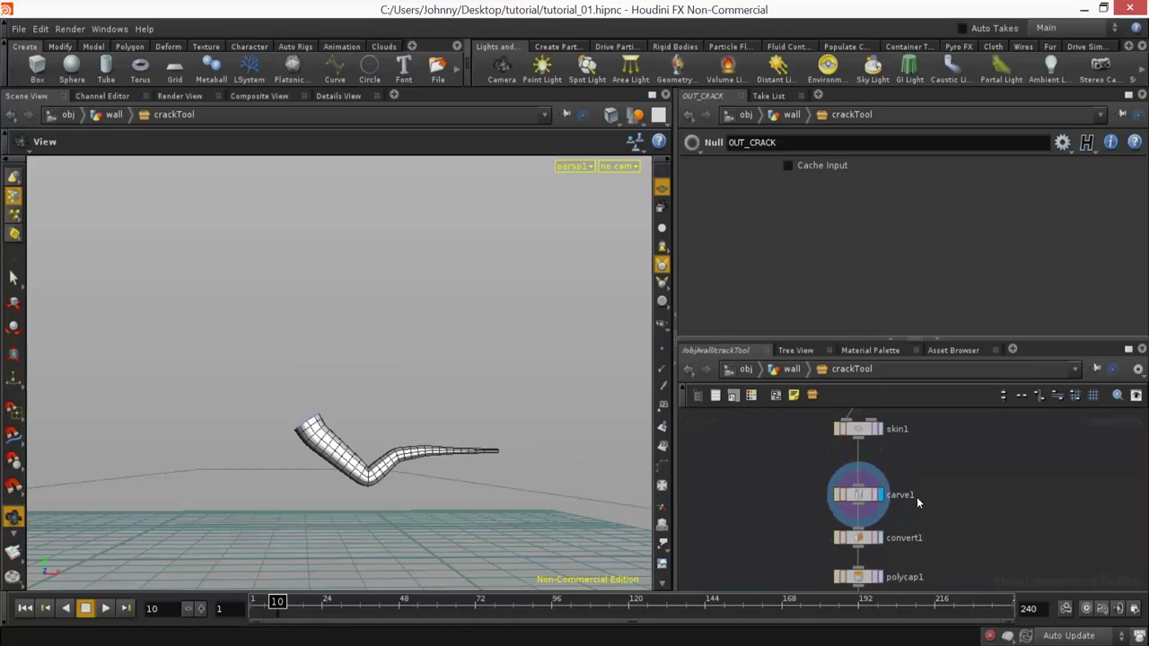
scroll(305, 431, "up", 4)
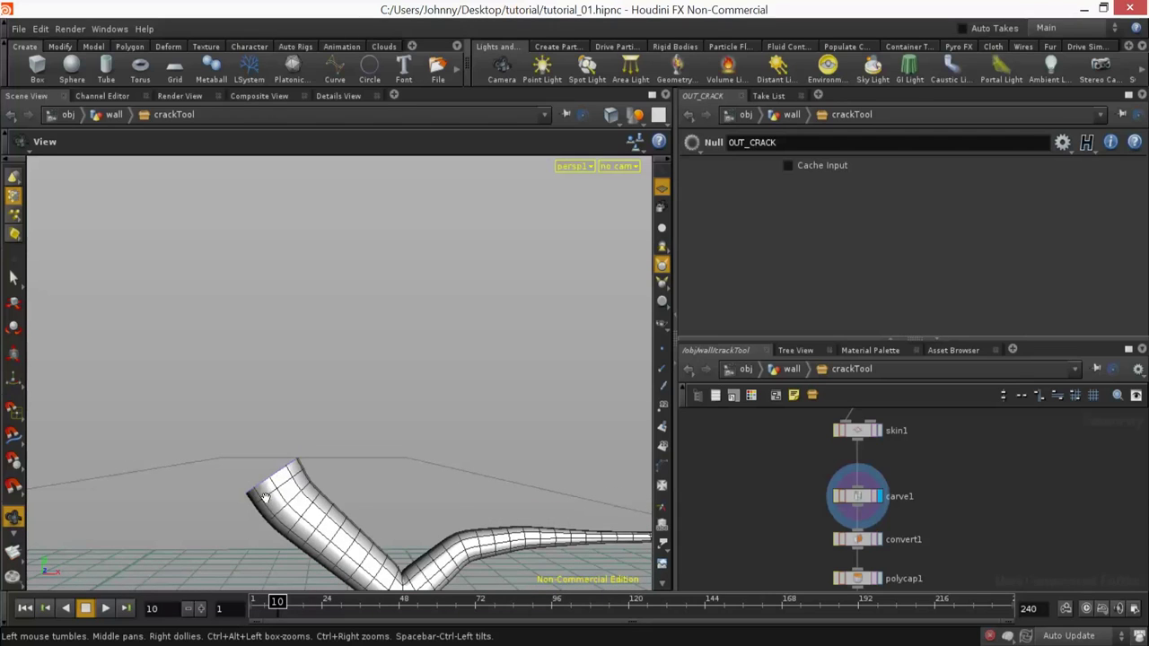
middle_click_drag(939, 498, 967, 264)
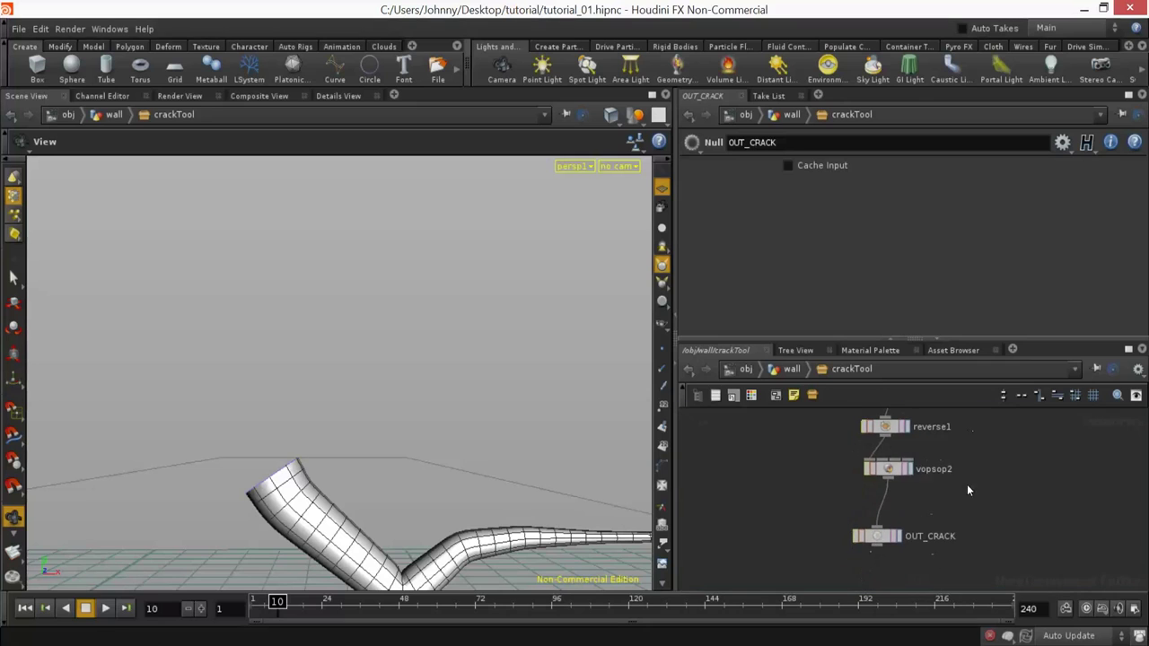
Step: Display OUT_CRACK in the crackTool subnetwork again and return to the wall network
left_click(900, 537)
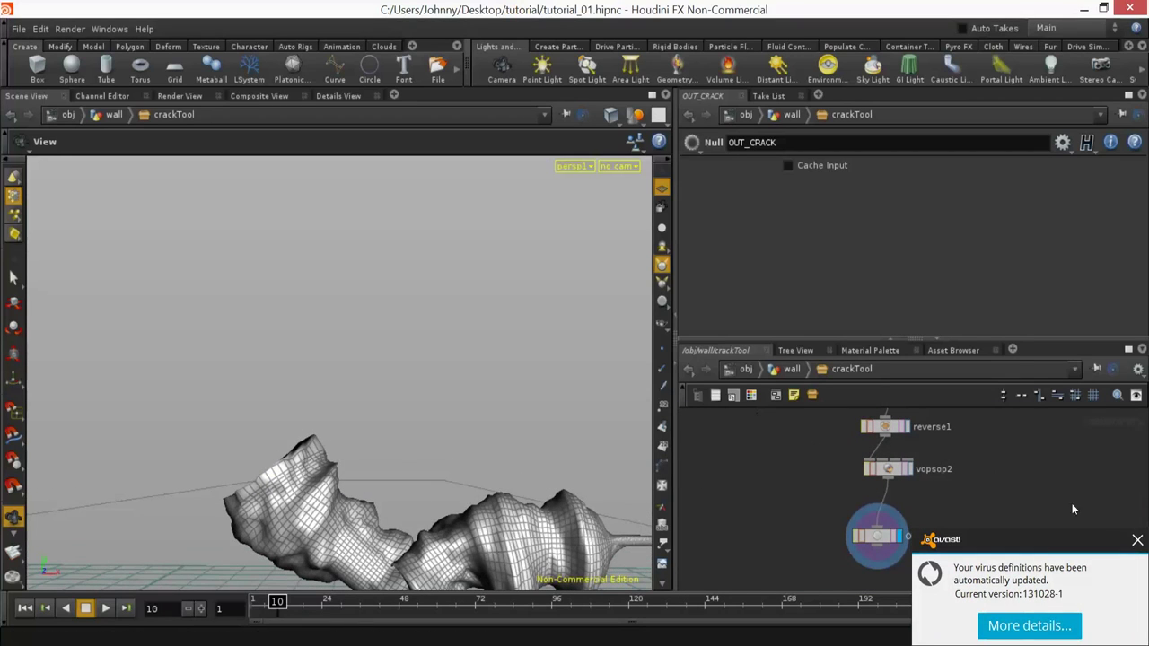
left_click(1136, 541)
left_click(792, 370)
Step: Display the delete1 wall piece and examine the crack carved into it
middle_click_drag(889, 533, 887, 471)
scroll(871, 502, "down", 3)
scroll(885, 489, "down", 2)
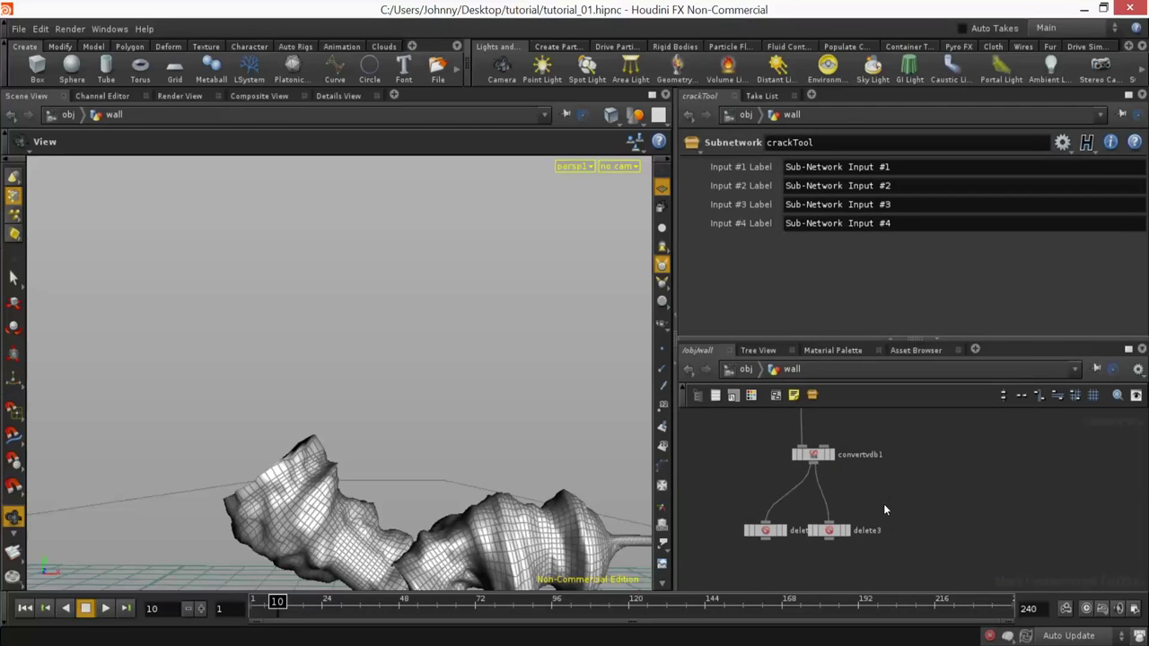
left_click(783, 531)
right_click_drag(418, 490, 321, 482)
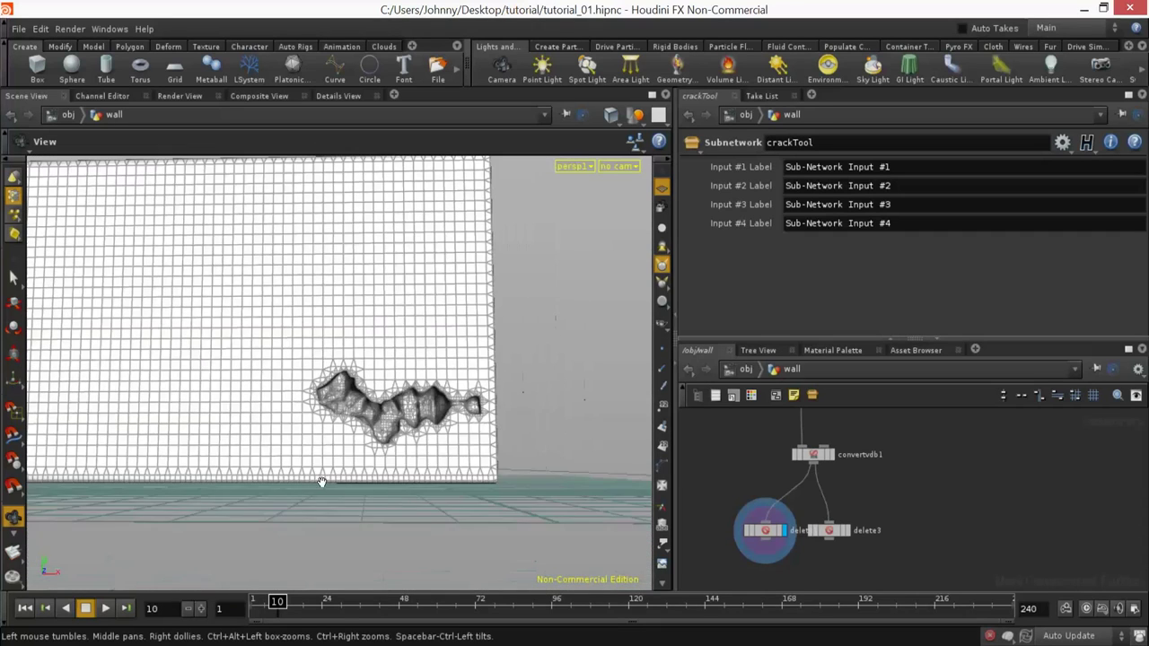
middle_click_drag(321, 482, 386, 492)
Step: Move uvquickshade1 to the bottom of the wall network and connect its input to delete1
middle_click_drag(808, 455, 852, 512)
mouse_move(778, 503)
middle_mouse_down()
mouse_move(746, 454)
mouse_move(736, 536)
mouse_move(753, 560)
middle_mouse_up()
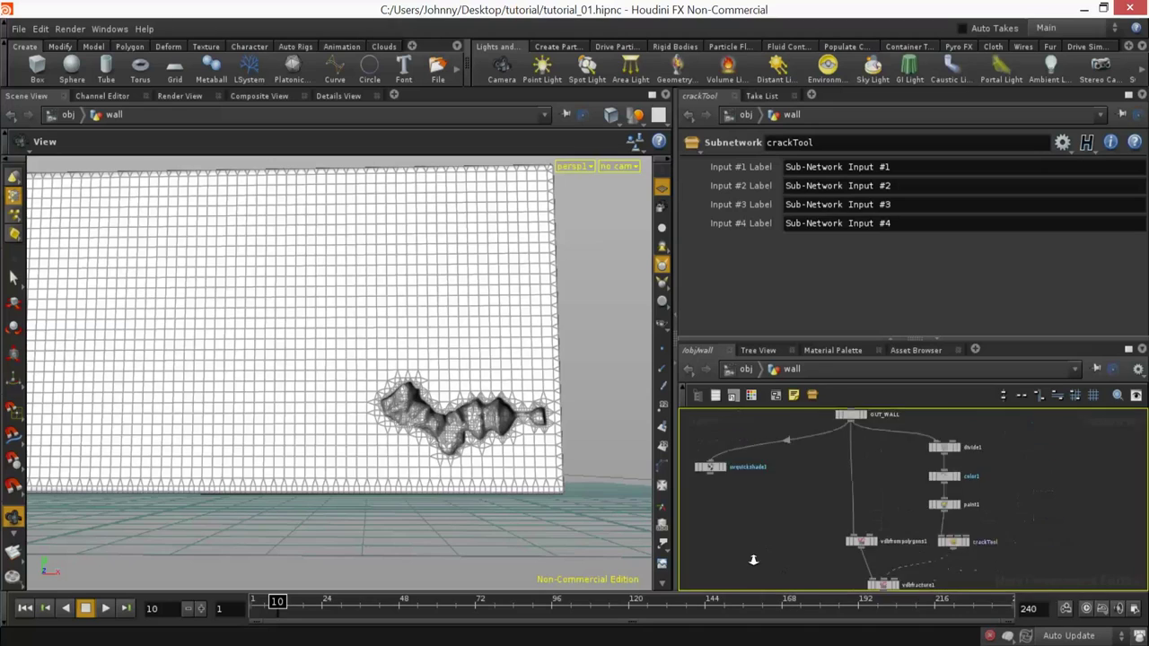
right_click_drag(753, 560, 746, 524)
left_click_drag(724, 485, 725, 583)
middle_click_drag(769, 546, 754, 430)
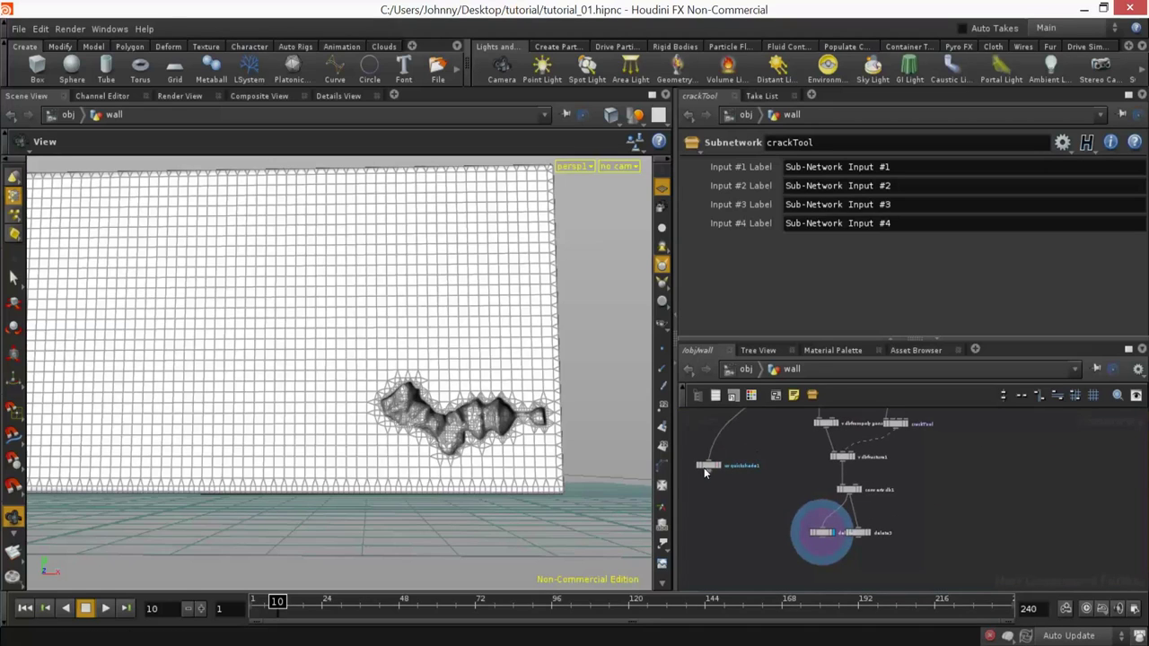
left_click_drag(710, 468, 713, 579)
left_click(736, 496)
scroll(768, 550, "up", 3)
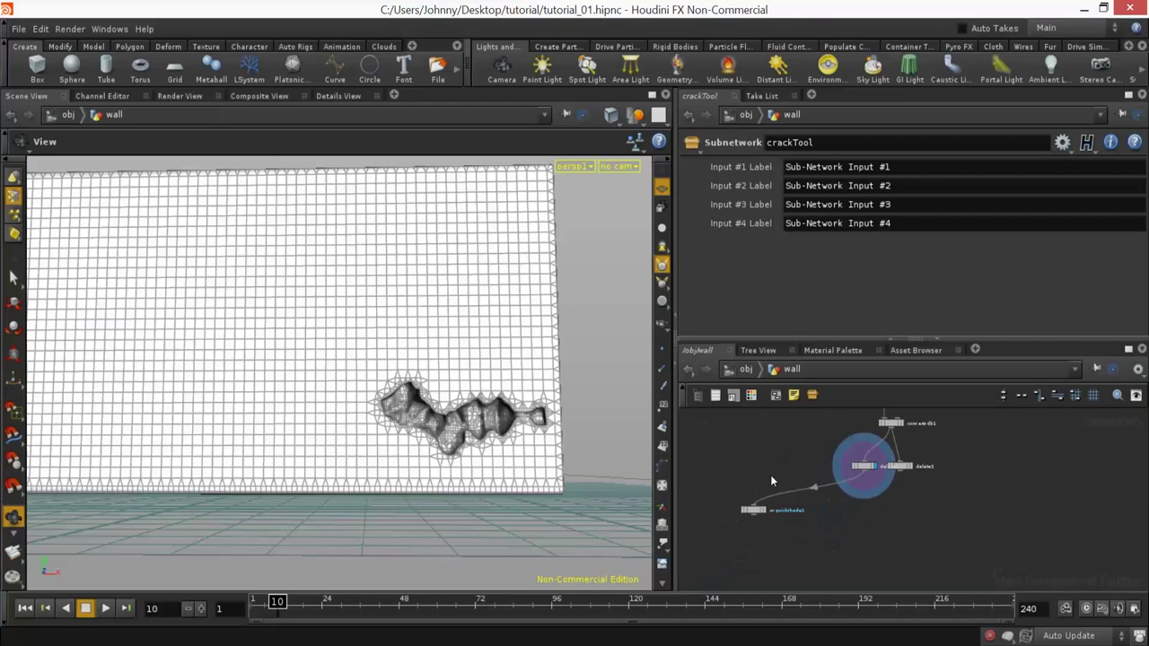
Step: Display uvquickshade1 and examine the texture on the cracked wall
left_click(764, 542)
left_click_drag(505, 420, 469, 369)
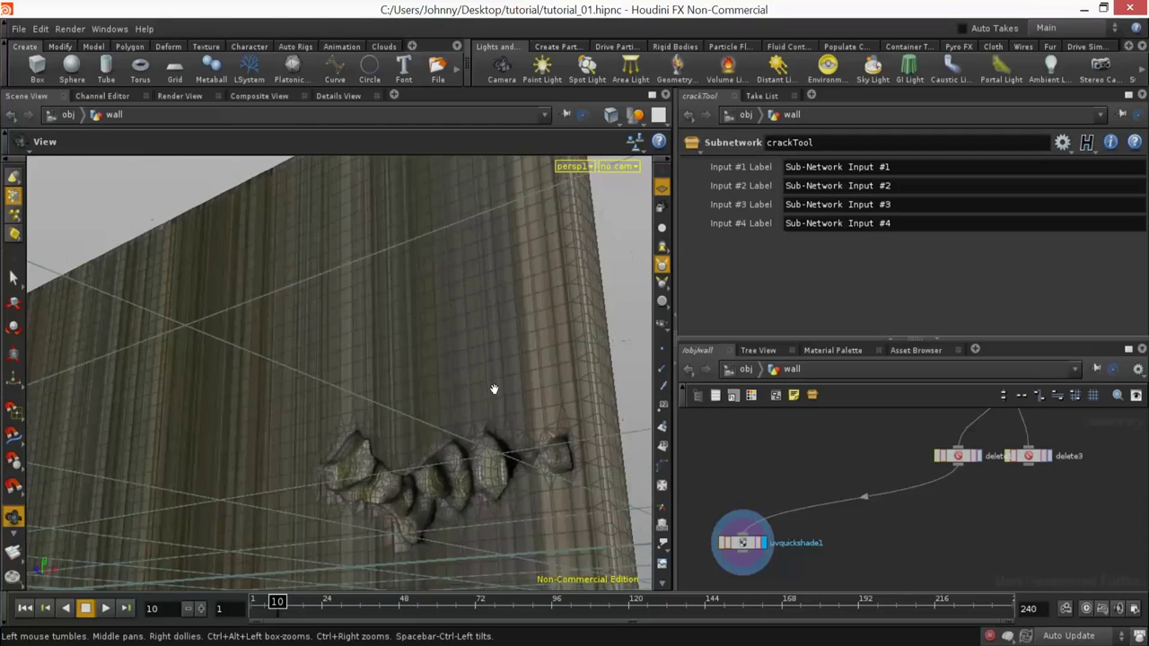
right_click_drag(494, 389, 354, 461)
left_click_drag(354, 461, 437, 482)
Step: Space out the network by moving delete3 away from delete1 and repositioning uvquickshade1 below them
middle_click_drag(893, 513, 800, 543)
mouse_move(800, 471)
middle_mouse_down()
mouse_move(795, 551)
mouse_move(766, 561)
middle_mouse_up()
mouse_move(758, 446)
middle_mouse_down()
mouse_move(772, 542)
mouse_move(788, 455)
middle_mouse_up()
middle_click_drag(781, 543, 798, 413)
middle_click_drag(783, 534, 811, 400)
middle_click_drag(779, 511, 781, 460)
middle_click_drag(884, 474, 806, 556)
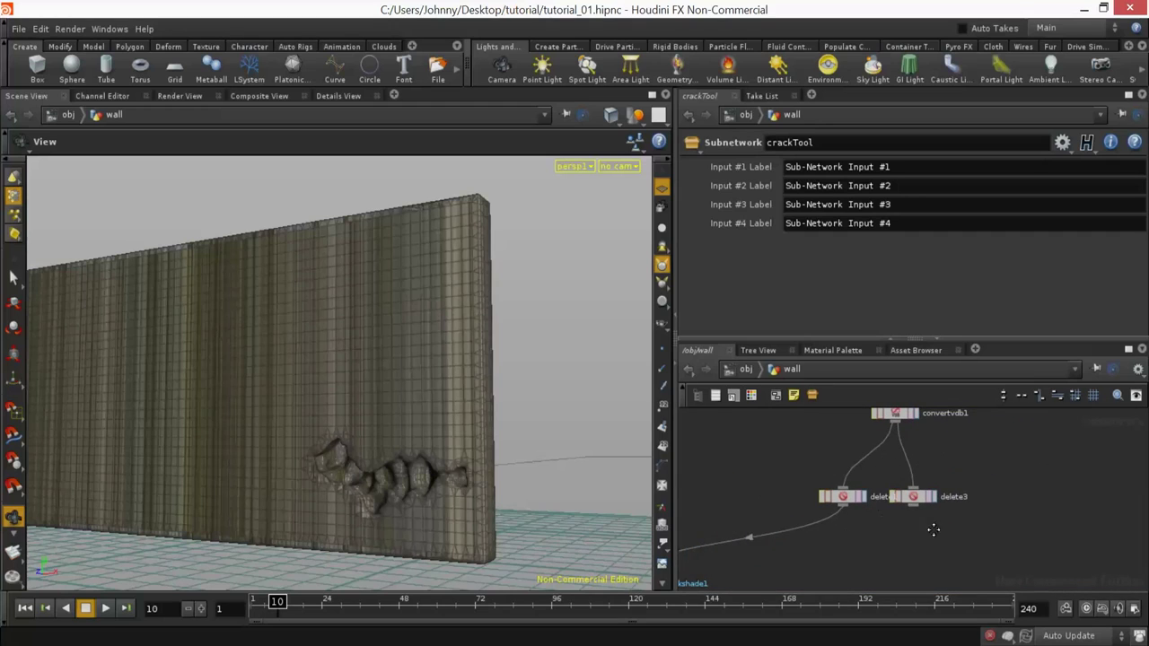
middle_click_drag(933, 529, 884, 538)
left_click_drag(863, 508, 913, 507)
middle_click_drag(882, 537, 893, 483)
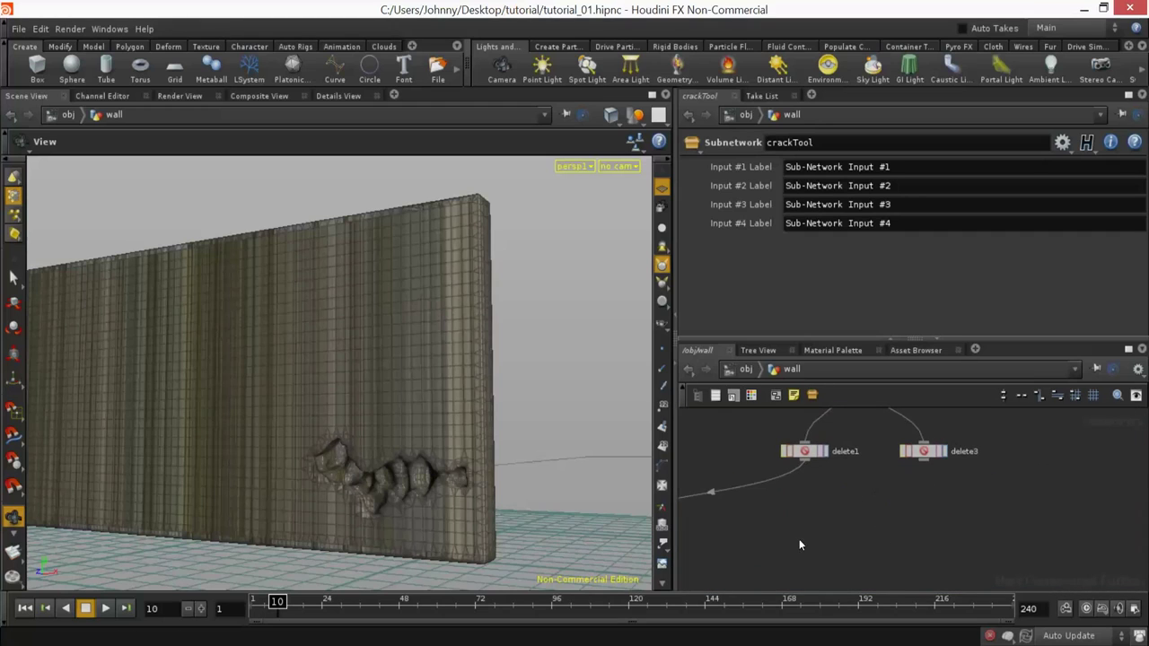
middle_click_drag(799, 544, 933, 503)
left_click_drag(721, 490, 817, 525)
middle_click_drag(954, 489, 863, 533)
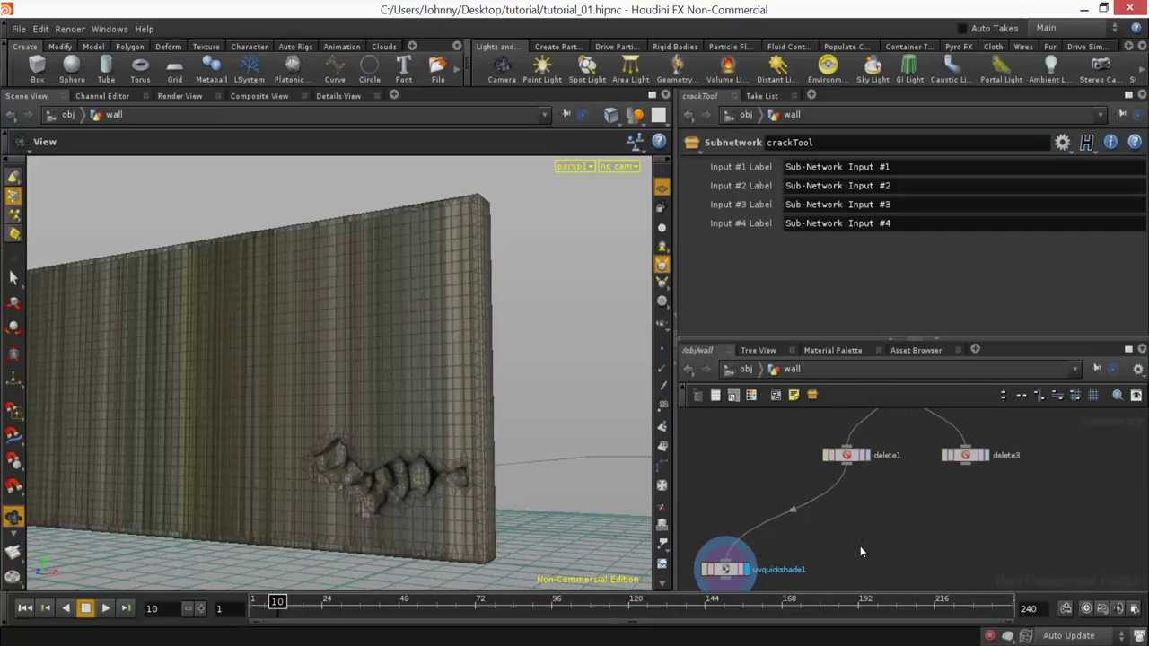
Step: Add an AttribTransfer node below delete1 in the wall network
key("Tab")
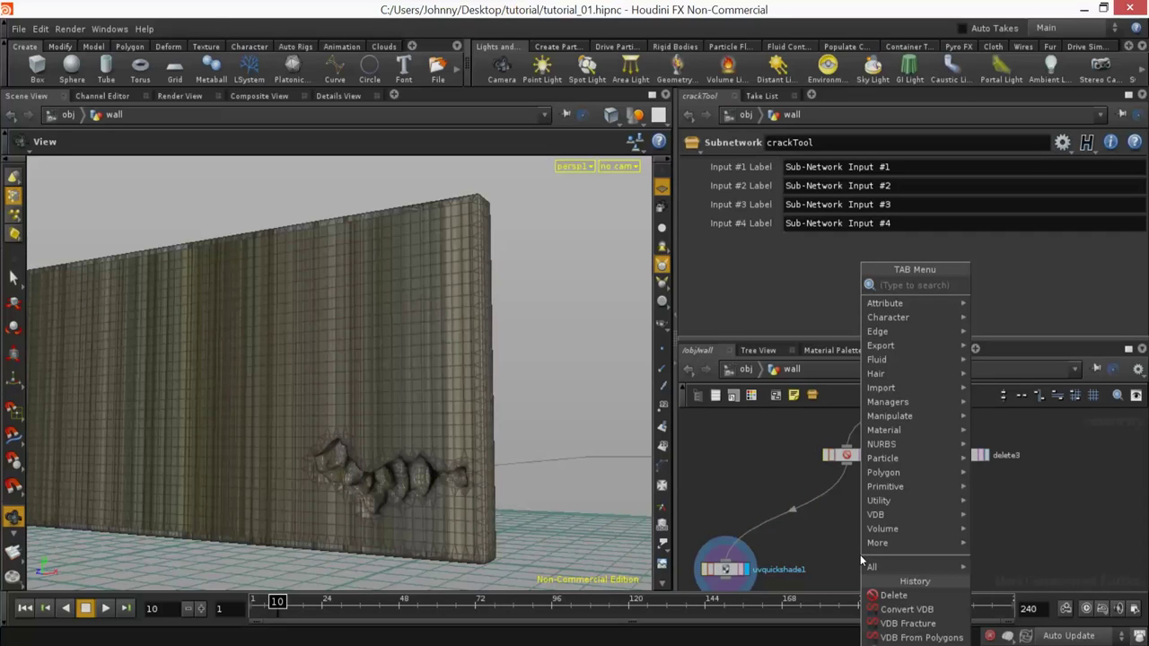
type("trans")
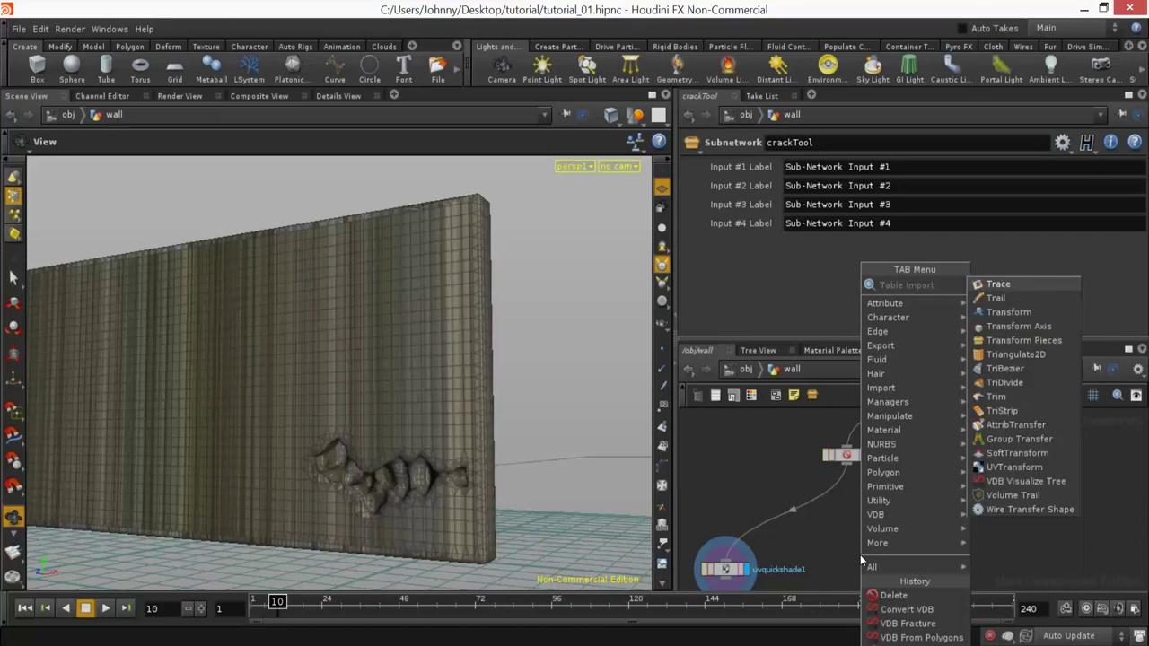
key("Down")
key("Down")
key("Down")
key("Down")
key("Up")
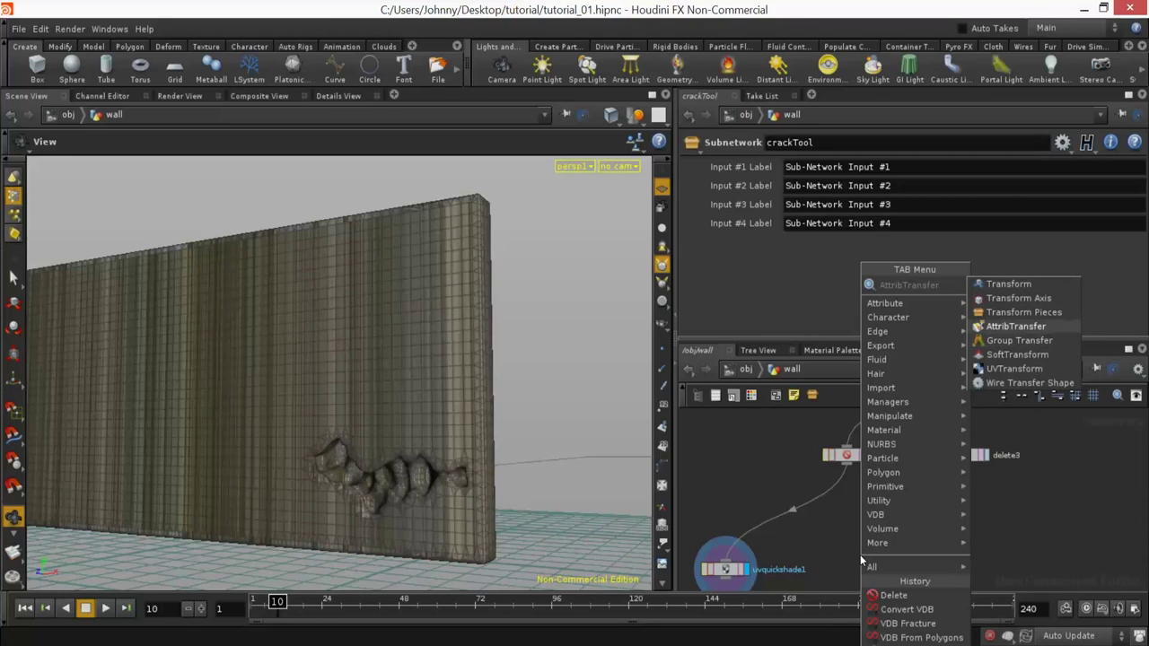
key("Return")
left_click(867, 519)
Step: Insert attribtransfer1 into the connection between delete1 and uvquickshade1
left_click_drag(867, 522, 816, 511)
left_click_drag(818, 511, 881, 531)
right_click_drag(903, 498, 874, 443)
middle_click_drag(874, 442, 844, 526)
right_click_drag(844, 526, 816, 540)
middle_click_drag(817, 541, 806, 583)
middle_click_drag(850, 464, 864, 541)
middle_click_drag(878, 585, 862, 422)
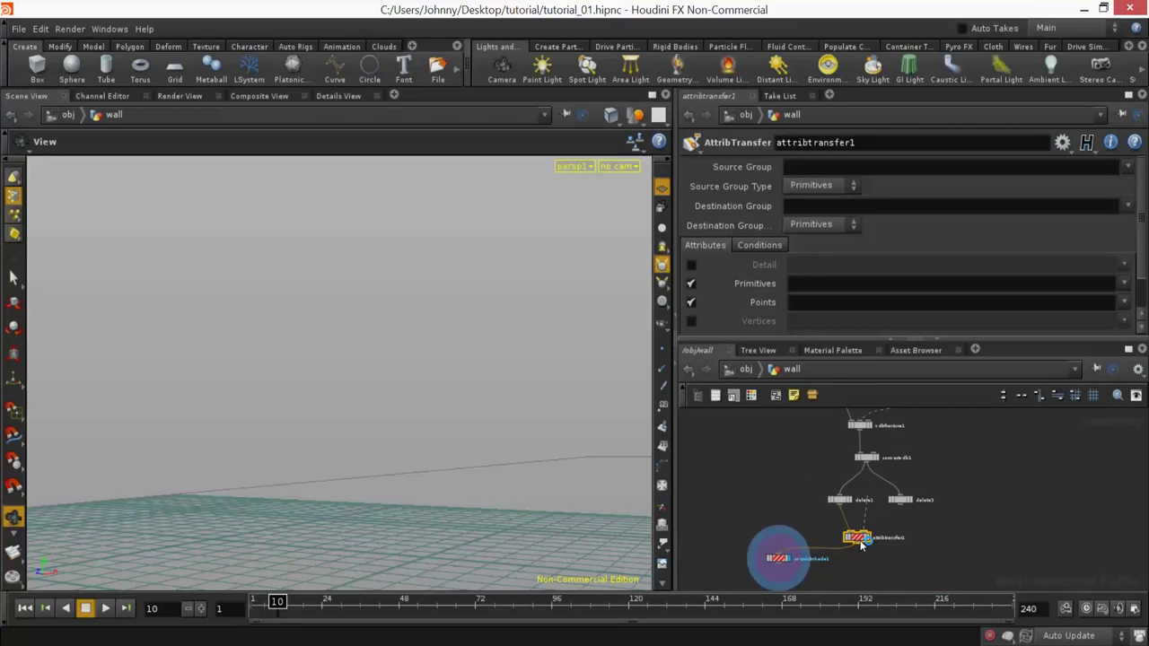
key("F1")
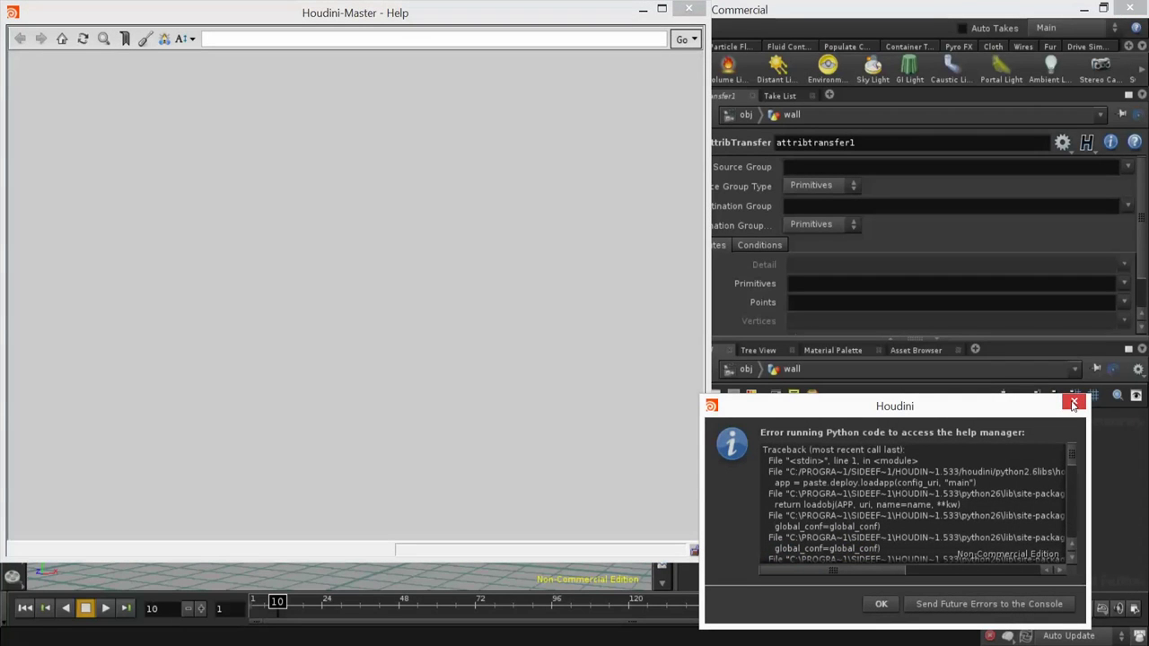
left_click(687, 9)
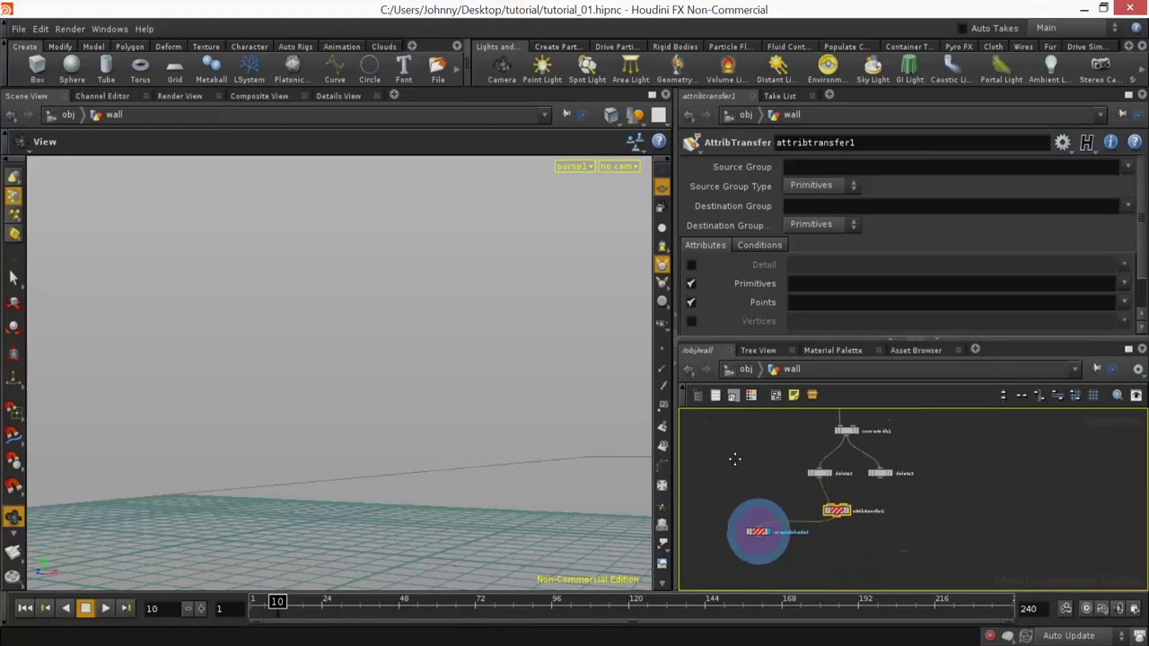
Step: Add an Object Merge node above attribtransfer1 and set its Transform option to Into This Object
scroll(856, 480, "up", 5)
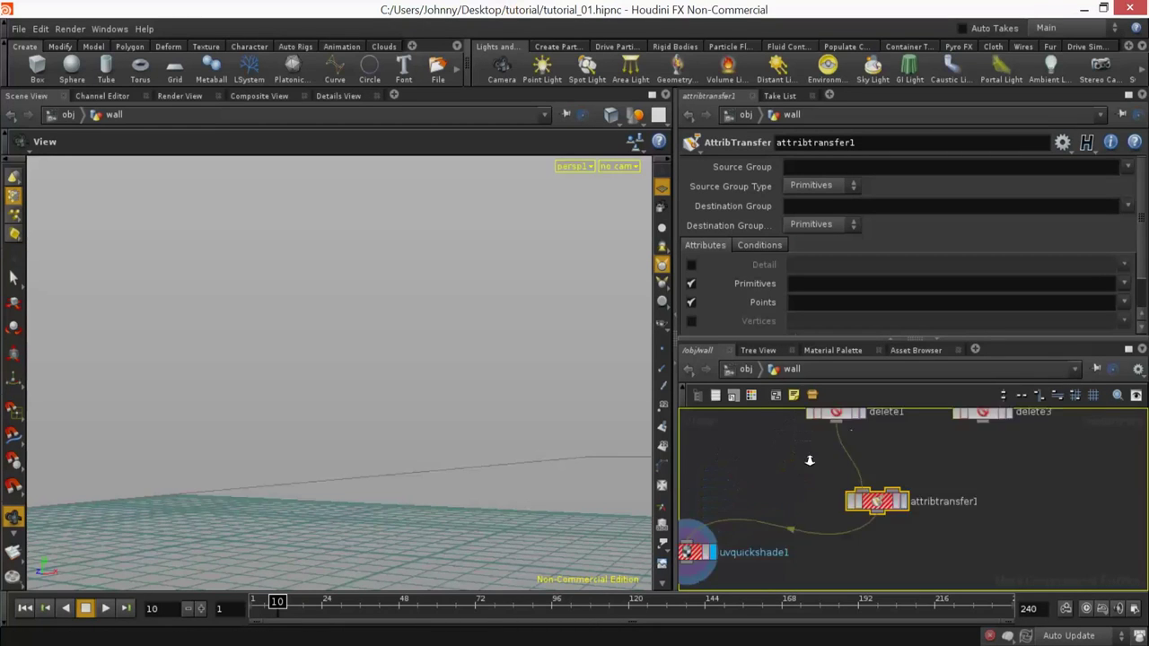
key("Tab")
type("obj")
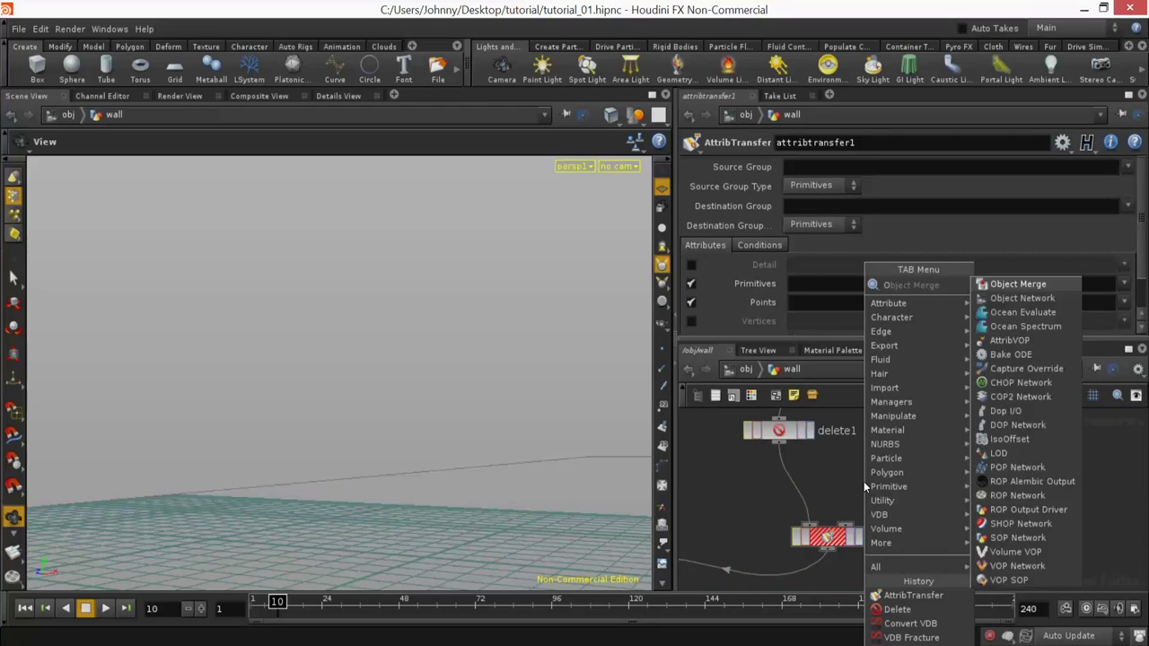
key("Return")
left_click(865, 470)
left_click(837, 169)
left_click(832, 195)
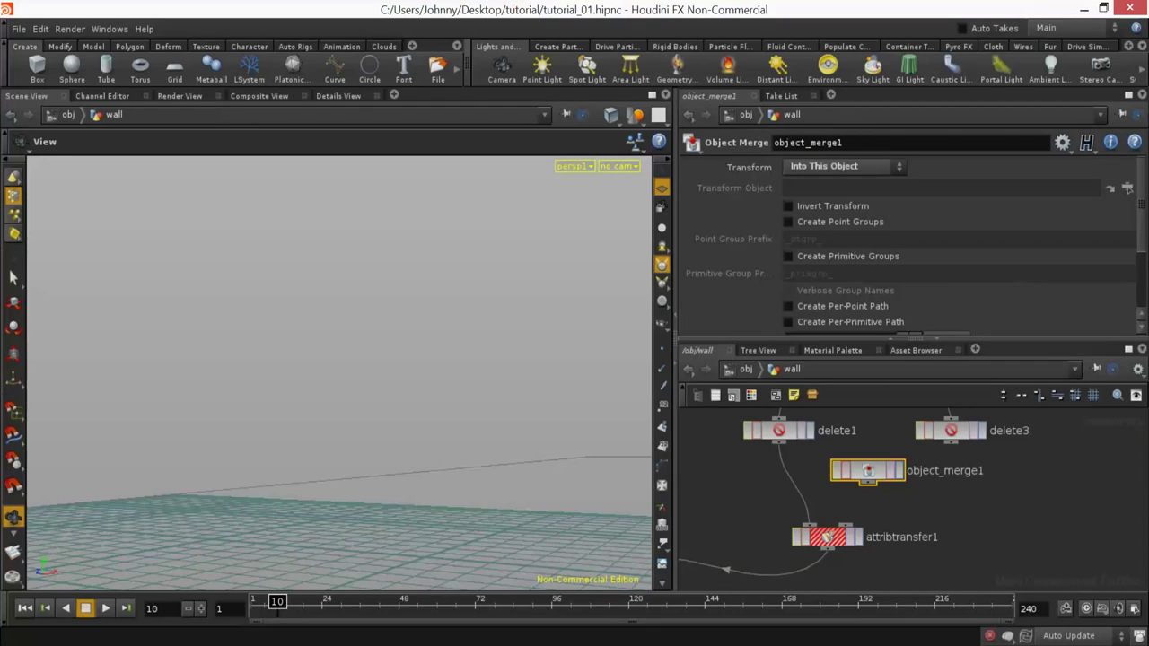
Step: Set Object 1 of object_merge1 to ../OUT_WALL and connect the node to attribtransfer1's second input
scroll(879, 297, "down", 2)
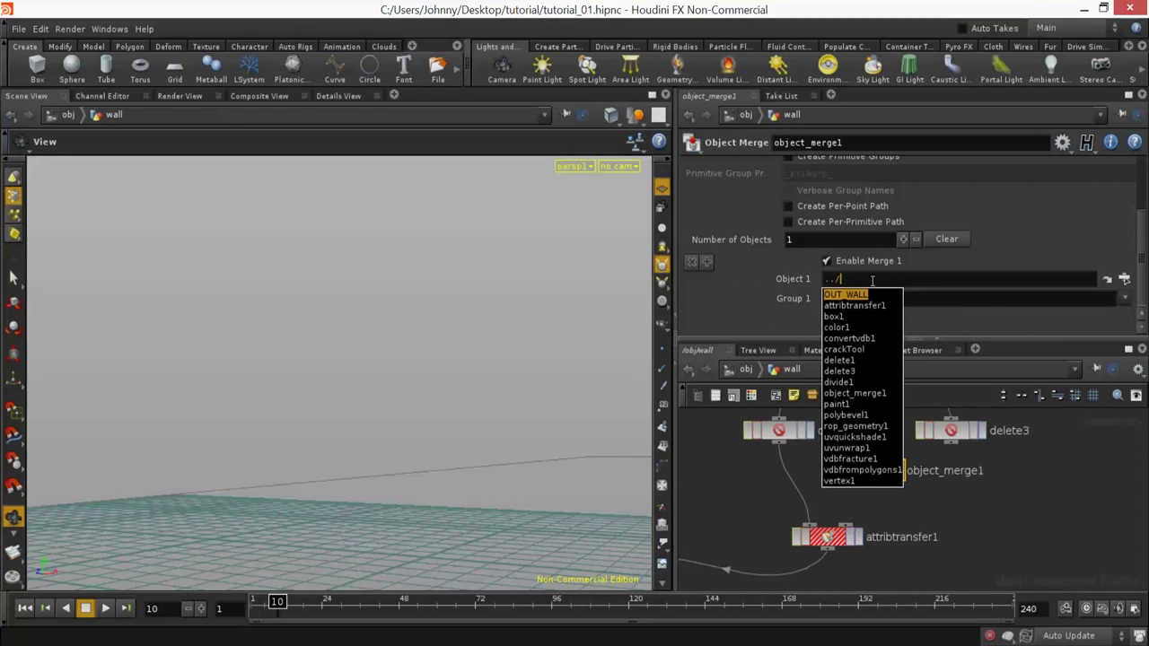
left_click(844, 295)
left_click_drag(867, 485, 845, 528)
middle_click_drag(944, 494, 954, 465)
Step: Set both the source and destination group types of attribtransfer1 to Points
left_click(839, 510)
left_click(808, 186)
left_click(807, 201)
left_click(813, 225)
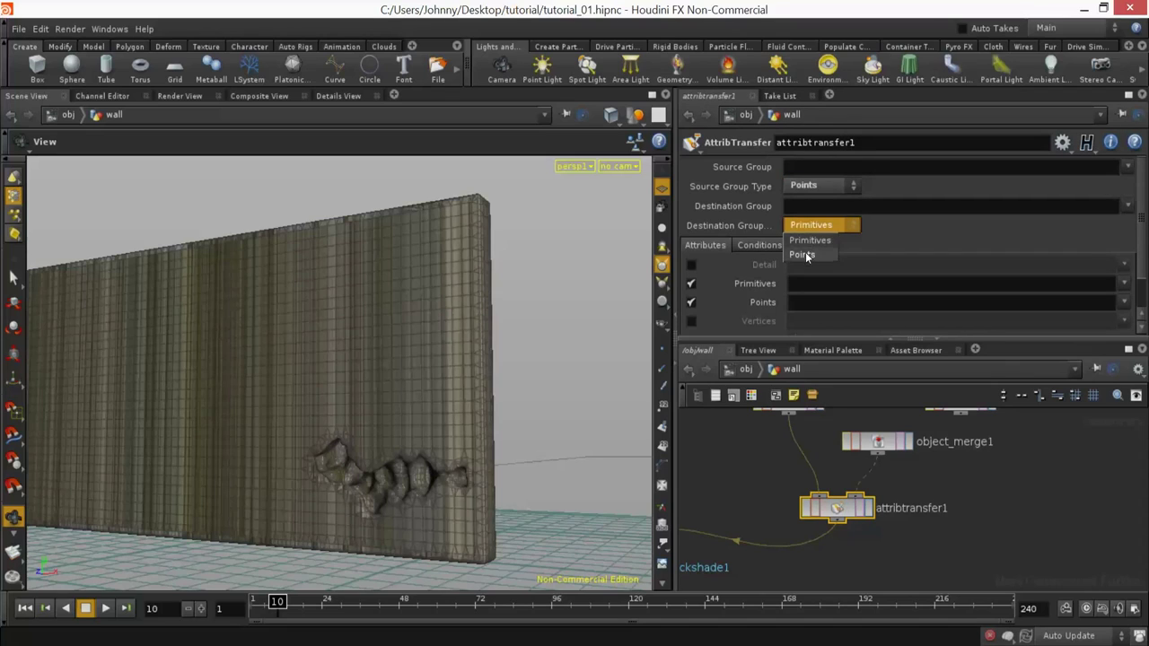
left_click(806, 255)
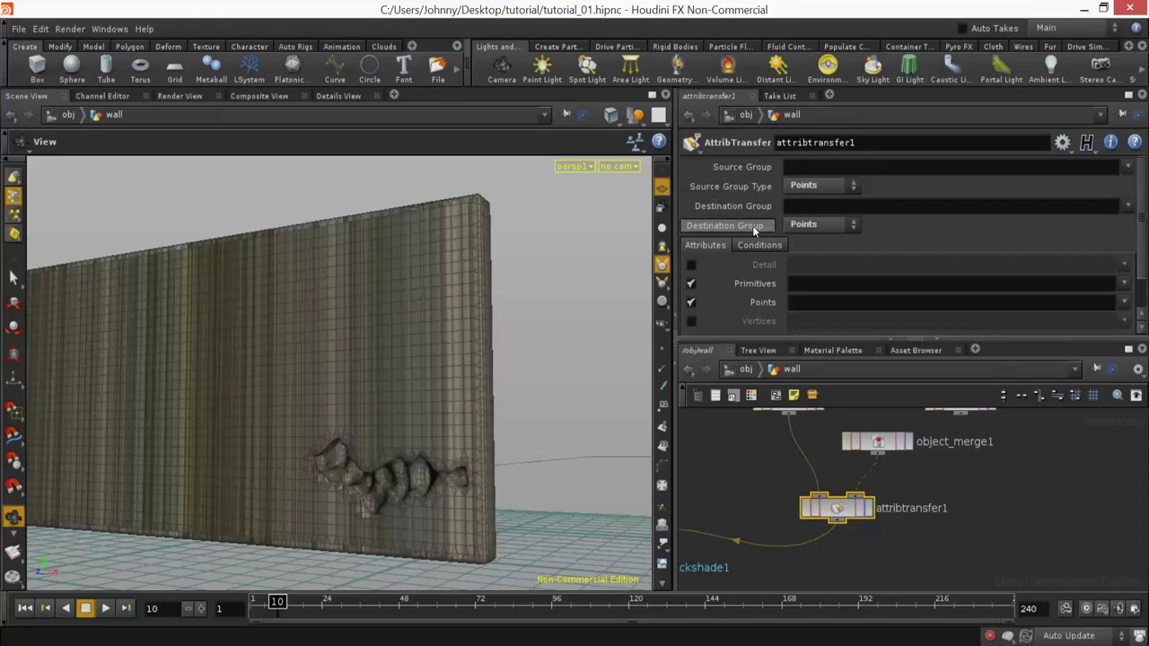
Step: Disable primitive and point attribute transfer on attribtransfer1, enable Vertices, and inspect the textured wall around the crack
left_click(690, 283)
left_click(690, 302)
left_click(691, 321)
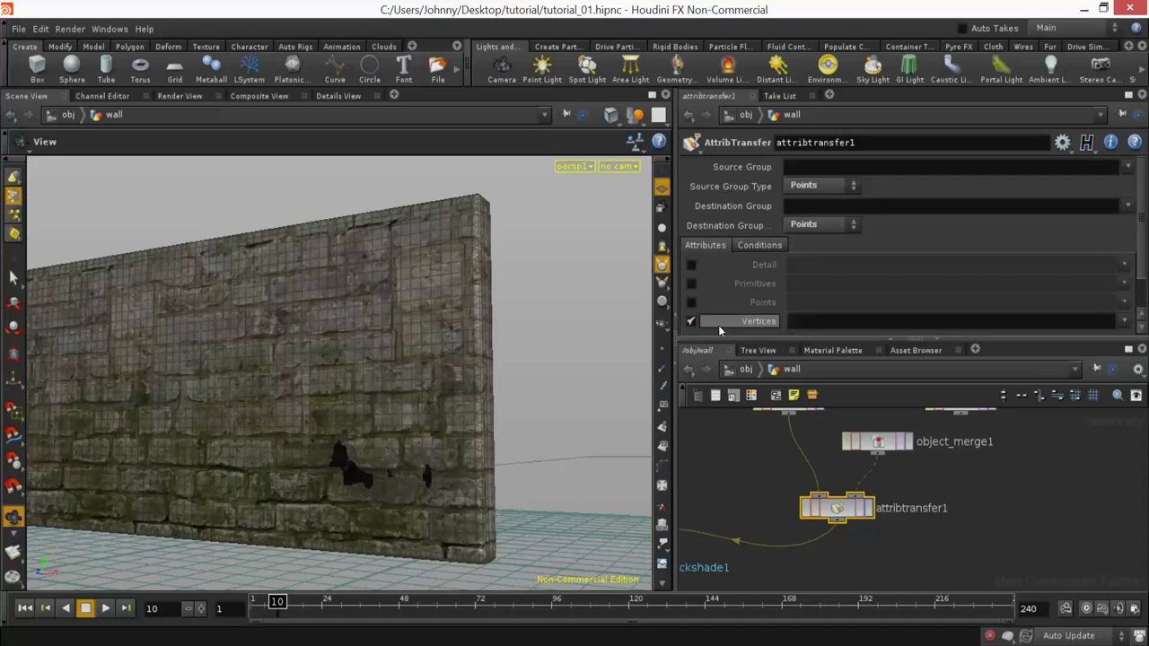
left_click_drag(455, 465, 439, 397)
right_click_drag(439, 398, 548, 380)
Step: Restrict the vertex attributes of attribtransfer1 to Texture (uv) and view the textured crack
left_click(1123, 321)
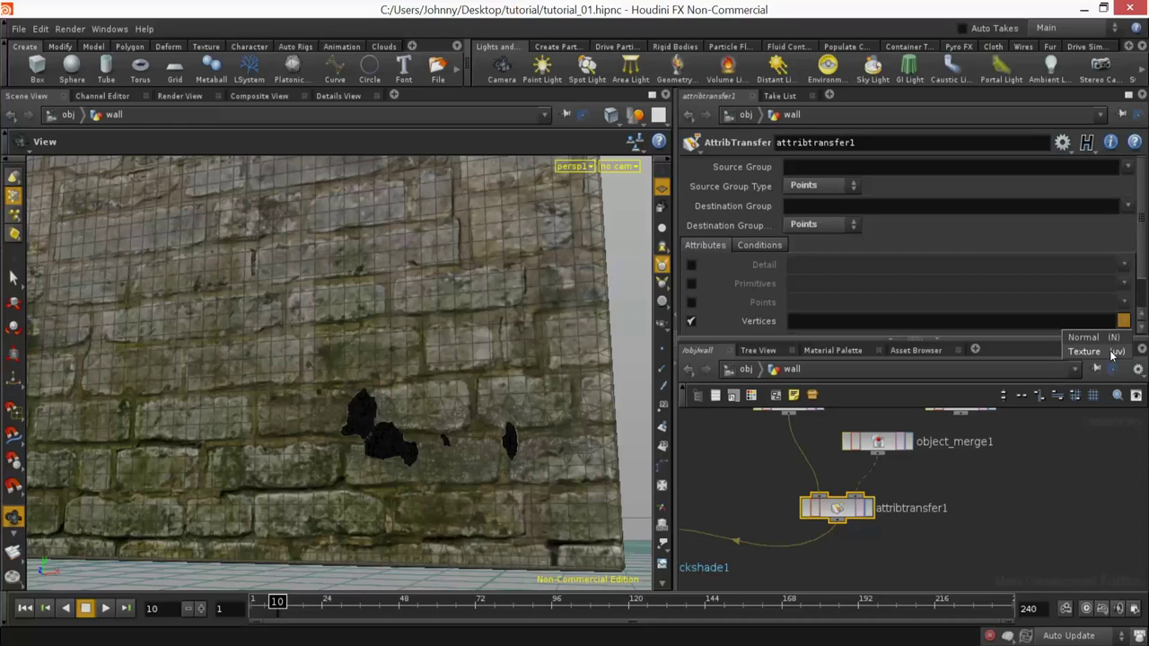
left_click(1113, 352)
right_click_drag(479, 456, 452, 449)
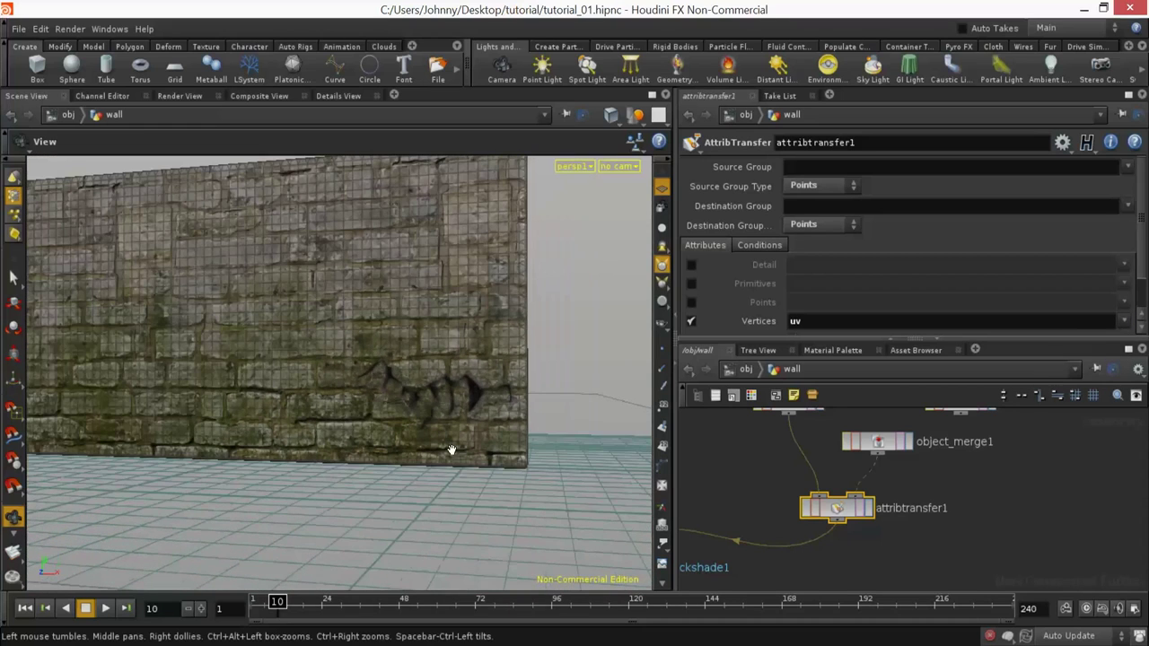
Step: Advance the timeline to frame 12 and examine the textured crack and hole in the wall from several angles
key("ctrl+Up")
key("Up")
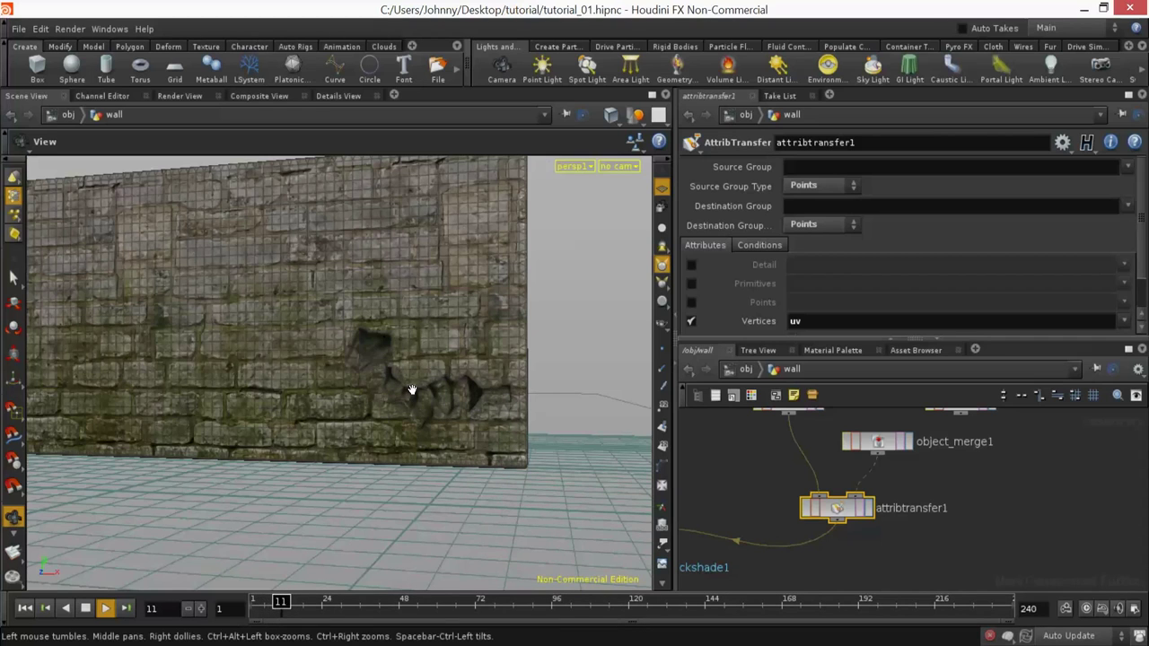
key("Up")
left_click_drag(414, 305, 382, 321)
right_click_drag(382, 320, 493, 277)
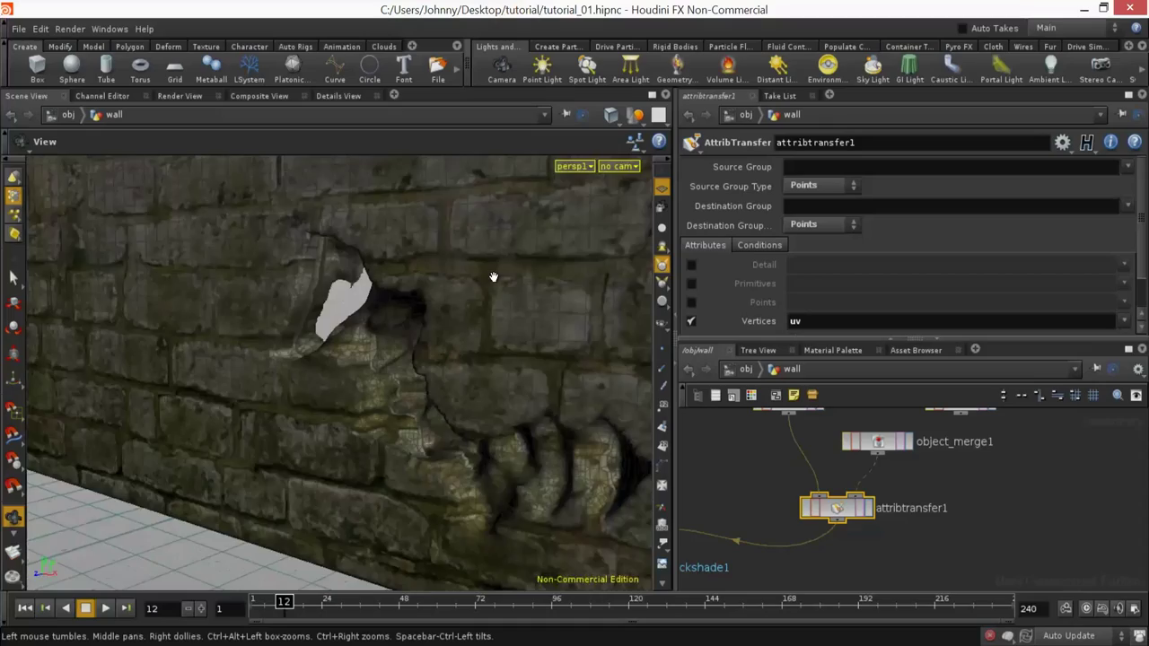
left_click_drag(492, 278, 539, 262)
middle_click_drag(524, 261, 541, 312)
left_click_drag(542, 313, 462, 274)
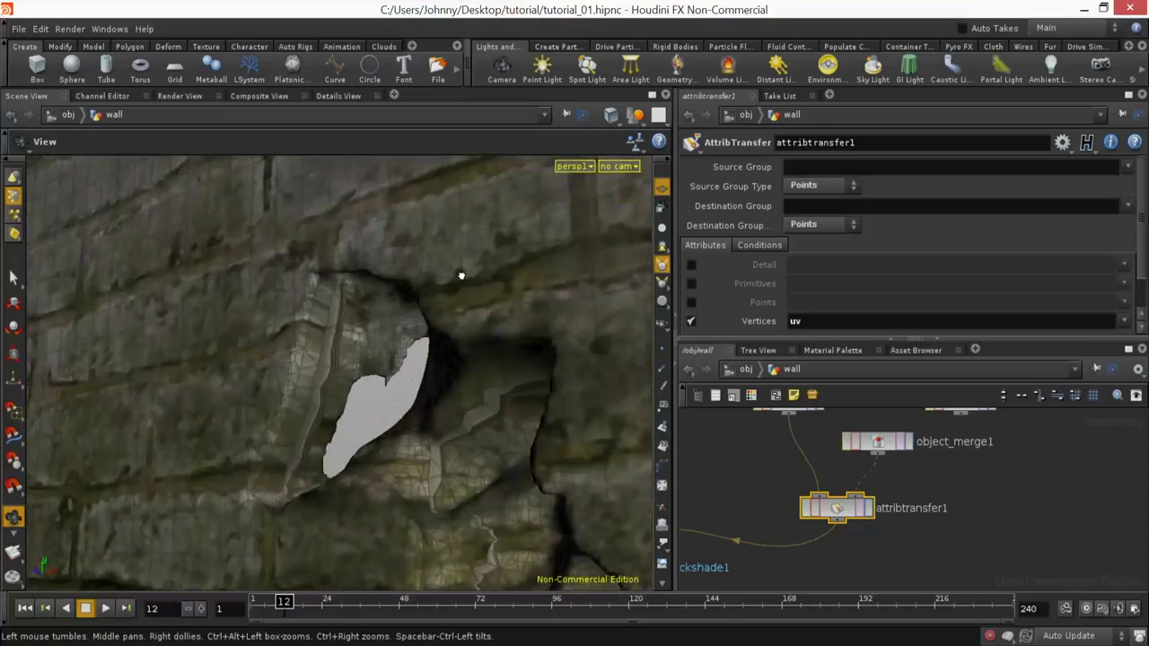
right_click_drag(461, 274, 367, 329)
left_click_drag(367, 329, 482, 388)
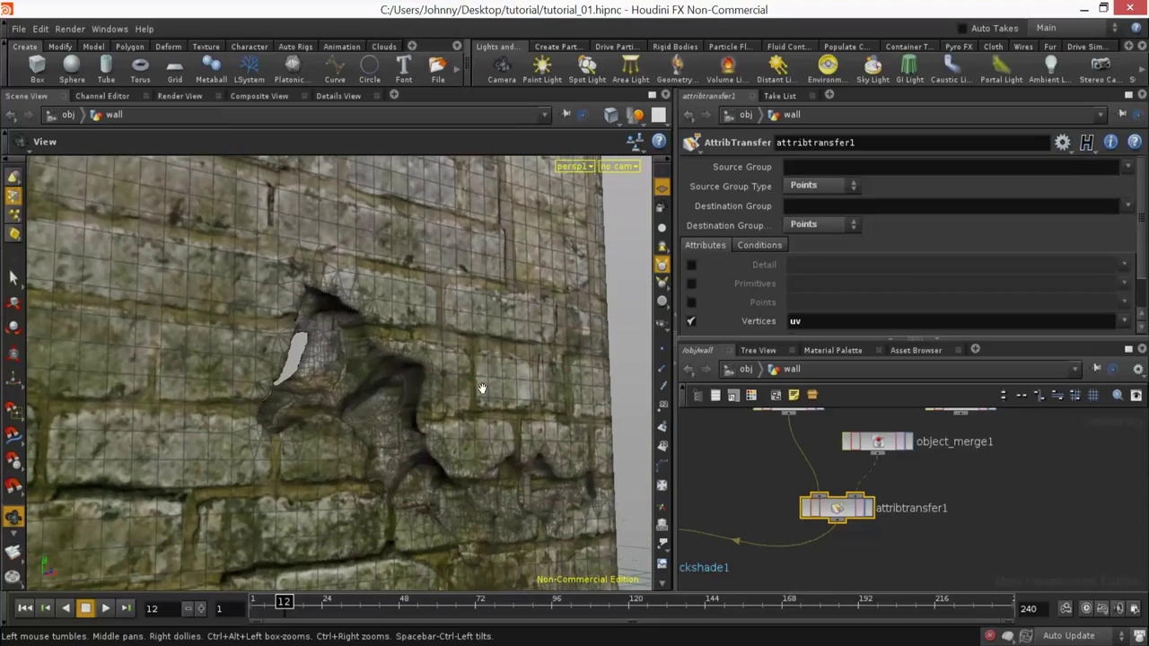
left_click_drag(339, 383, 470, 370)
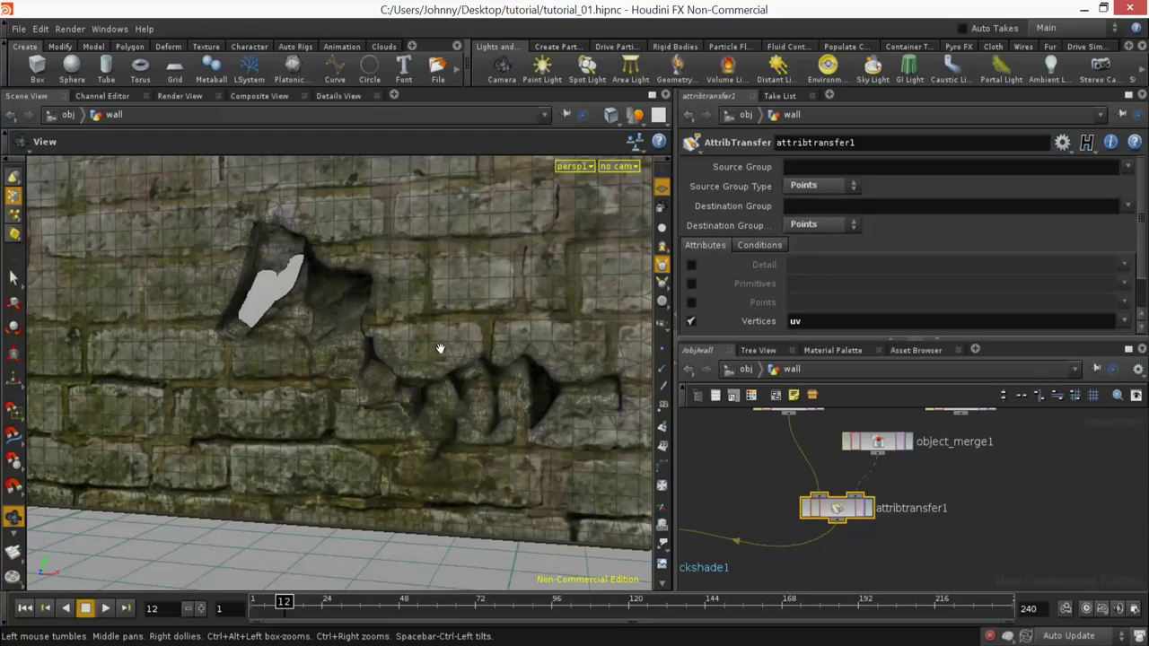
Step: Spread out the delete1, object_merge1 and attribtransfer1 nodes so the UV transfer branch is laid out clearly
scroll(851, 422, "down", 3)
middle_click_drag(854, 530, 884, 546)
right_click_drag(885, 546, 852, 538)
left_click_drag(802, 520, 787, 582)
right_click_drag(885, 545, 890, 530)
left_click_drag(880, 489, 868, 509)
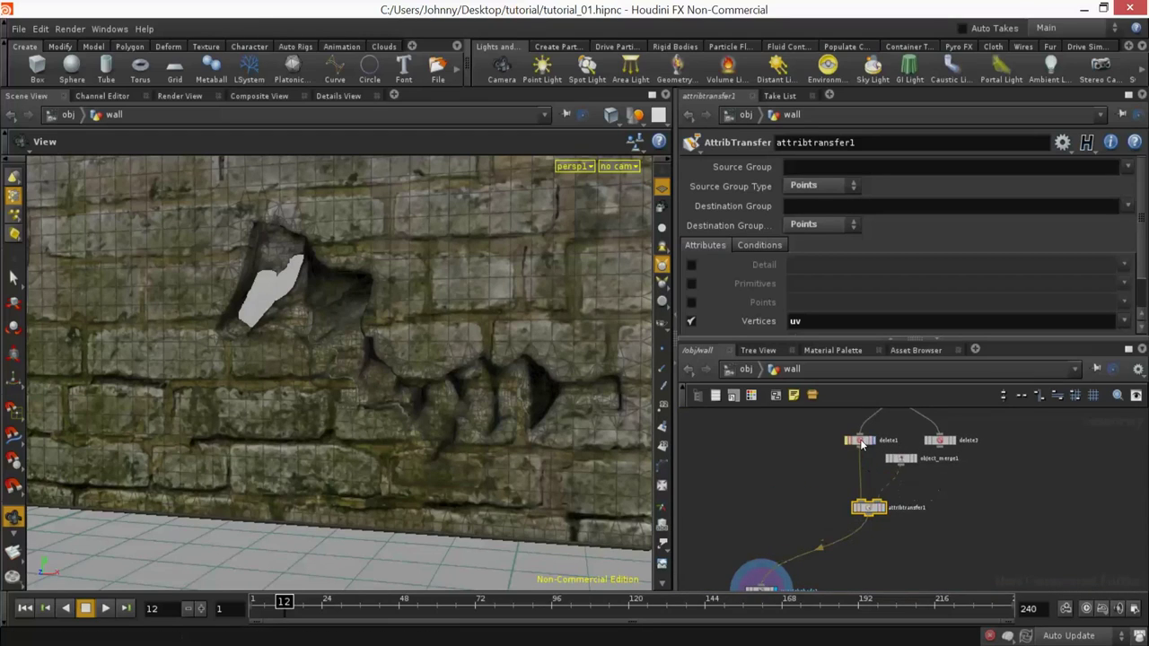
left_click_drag(860, 440, 795, 441)
left_click_drag(896, 457, 894, 455)
scroll(890, 490, "up", 3)
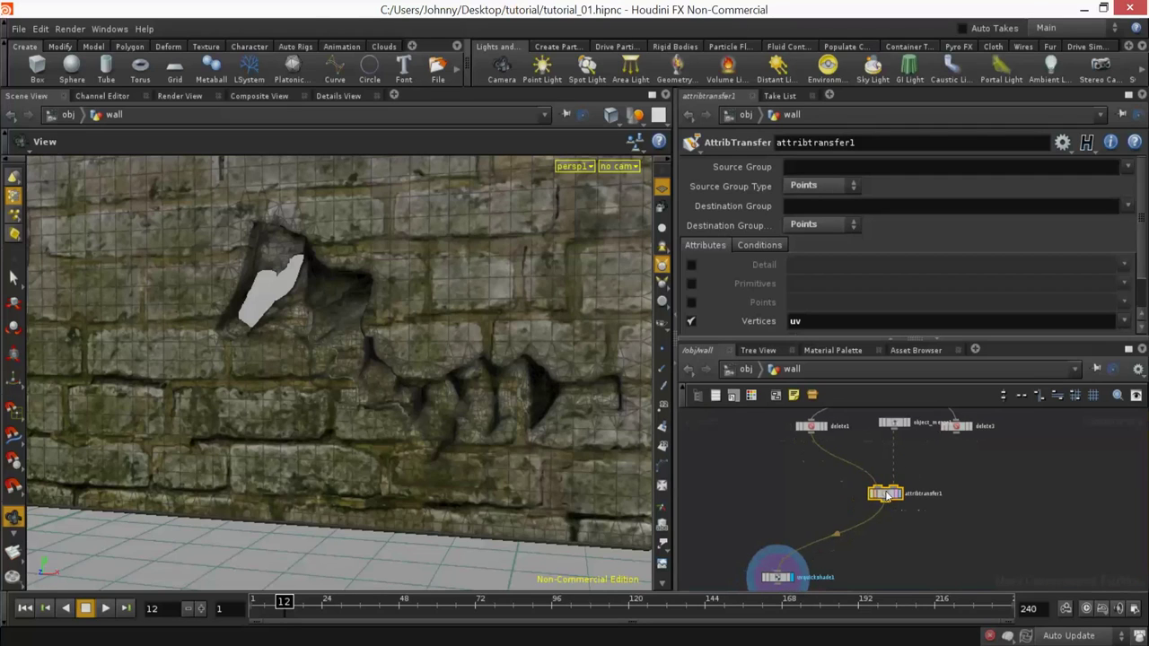
scroll(890, 500, "down", 3)
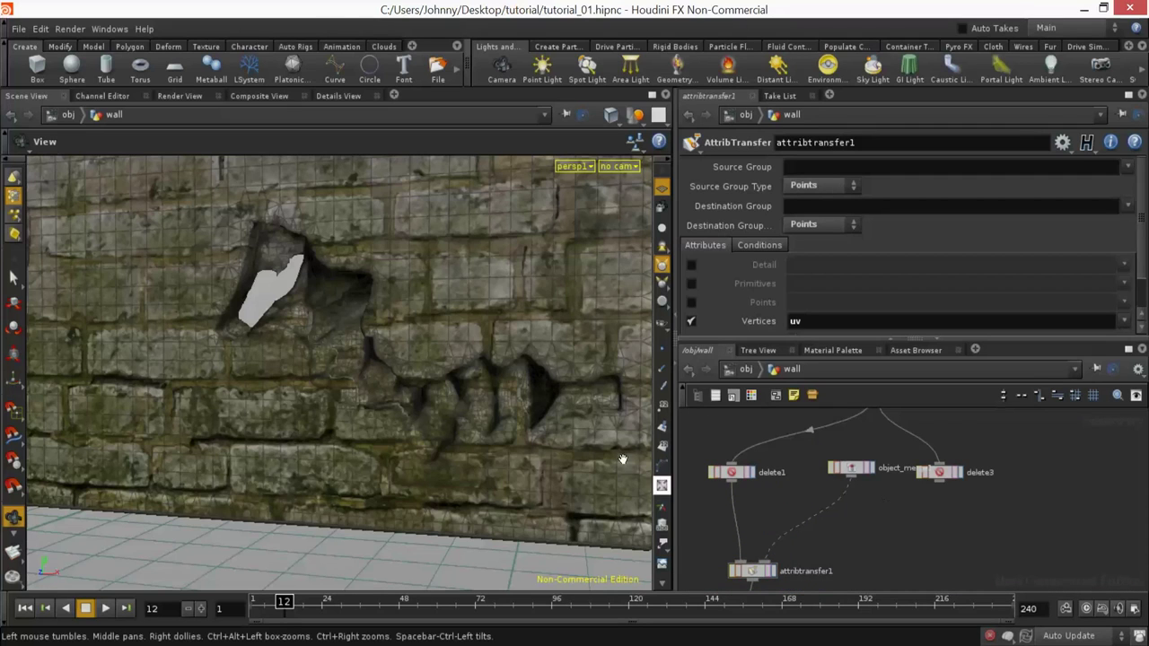
Step: Display the object_merge1 wall and the attribtransfer1 output in turn, and review the fracture network above them
middle_click_drag(525, 417, 478, 499)
right_click_drag(478, 499, 566, 476)
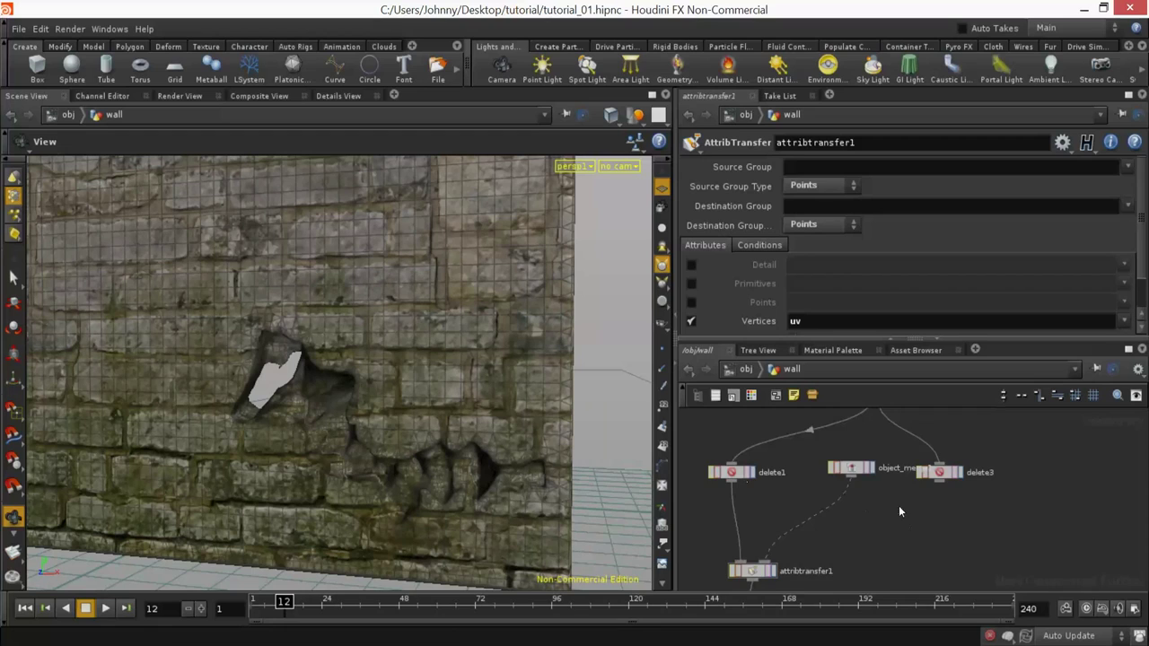
middle_click_drag(890, 510, 887, 565)
left_click(866, 524)
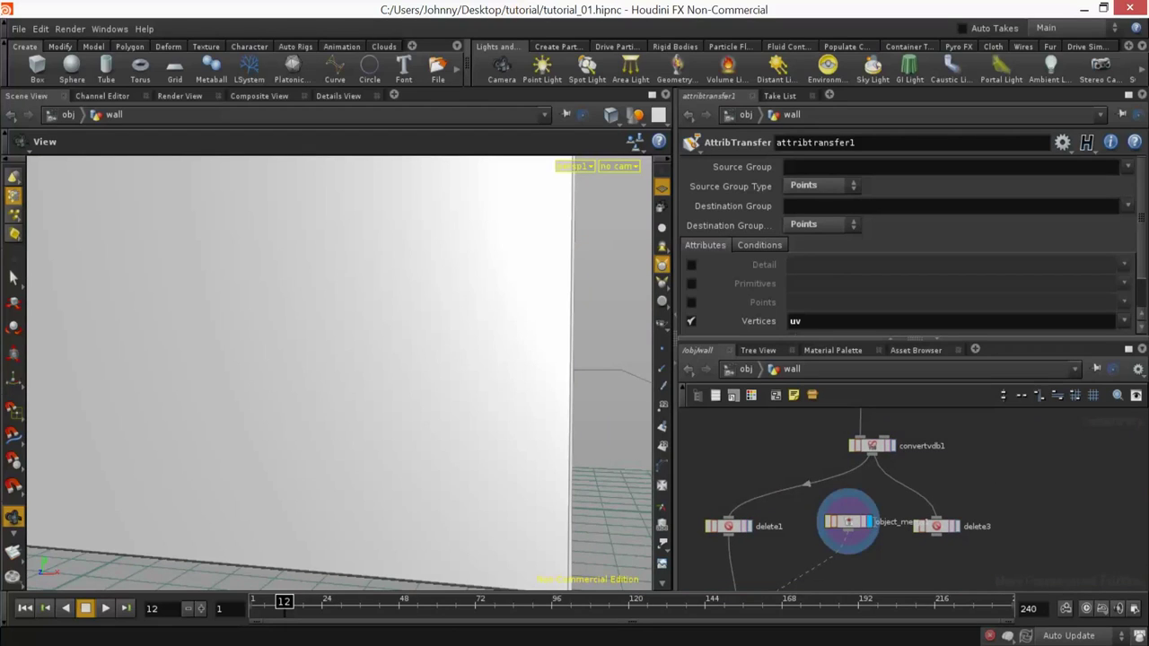
middle_click_drag(876, 504, 918, 586)
middle_click_drag(910, 482, 907, 627)
middle_click_drag(848, 423, 860, 386)
scroll(850, 425, "down", 3)
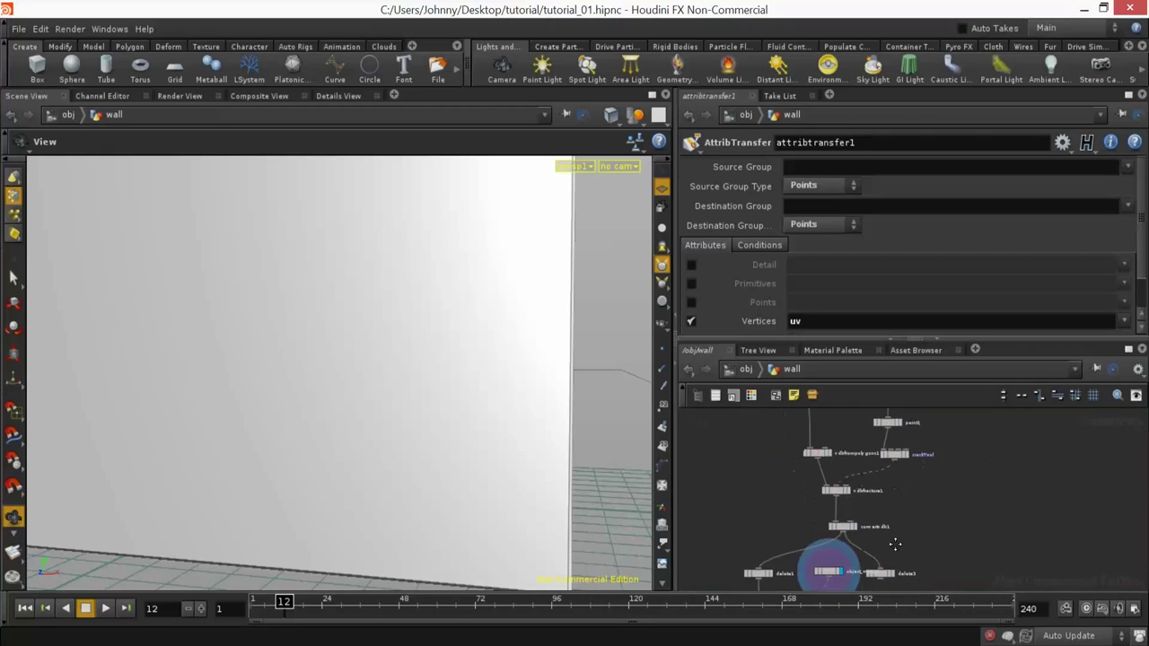
middle_click_drag(895, 544, 897, 400)
scroll(876, 514, "up", 2)
left_click(764, 480)
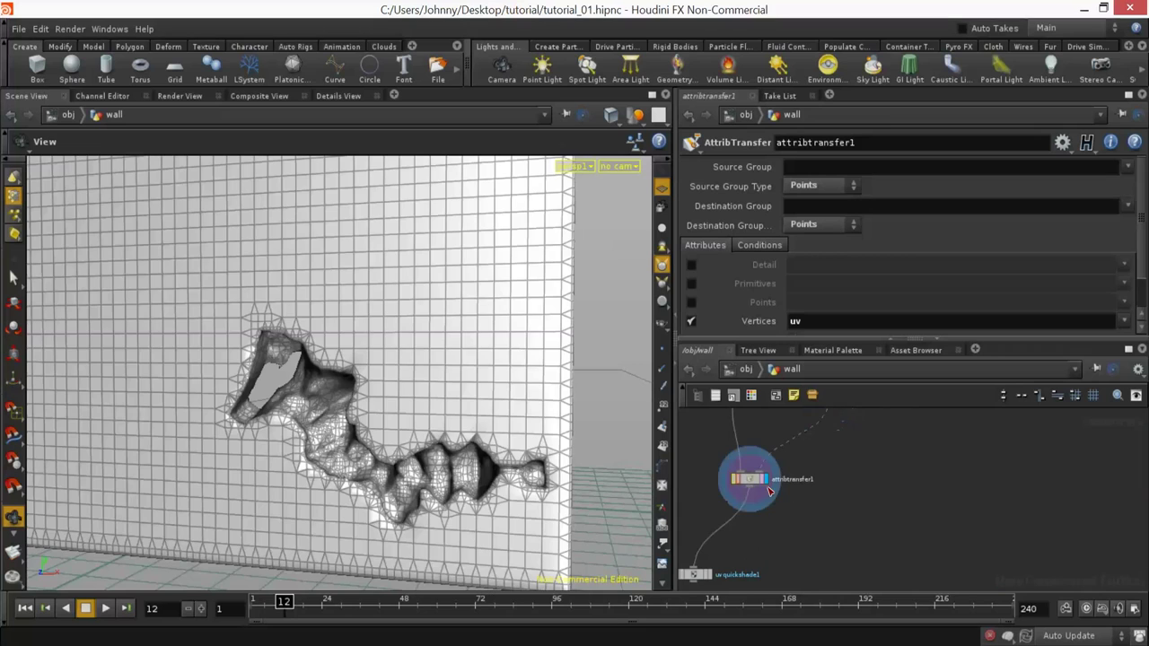
Step: Display the crack piece output by delete3 and move its node away from object_merge1
middle_click_drag(847, 541, 845, 619)
left_click(914, 479)
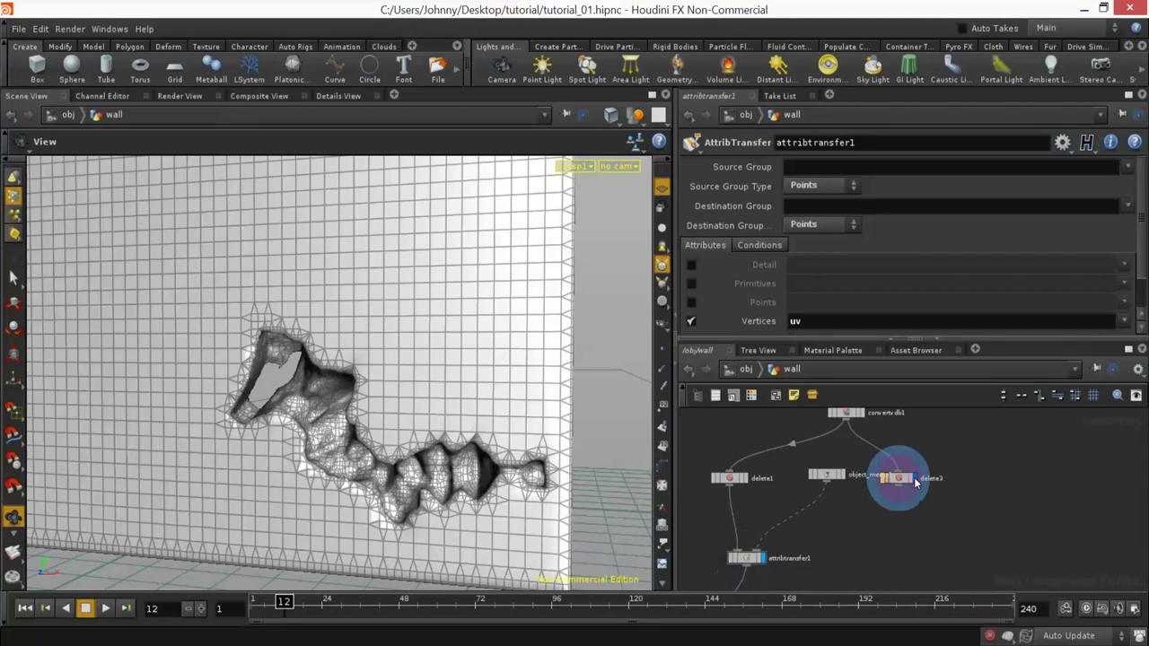
left_click_drag(902, 479, 956, 472)
scroll(893, 519, "up", 2)
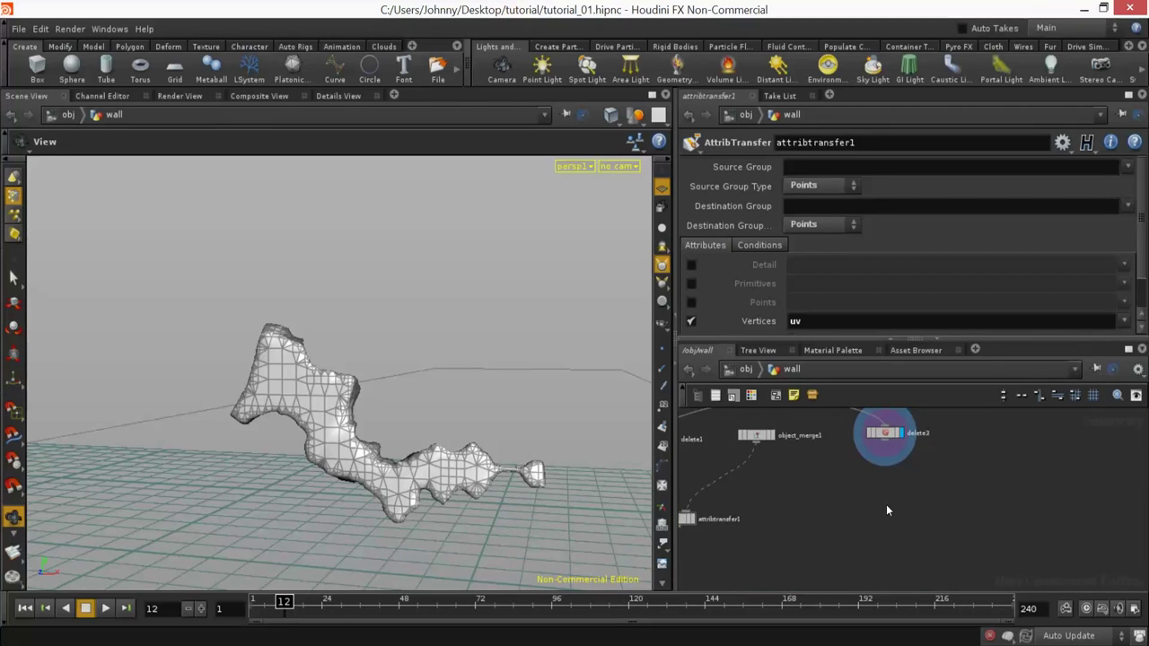
Step: Add an AttribCreate node below delete3, connect it to delete3's output and display it
key("Tab")
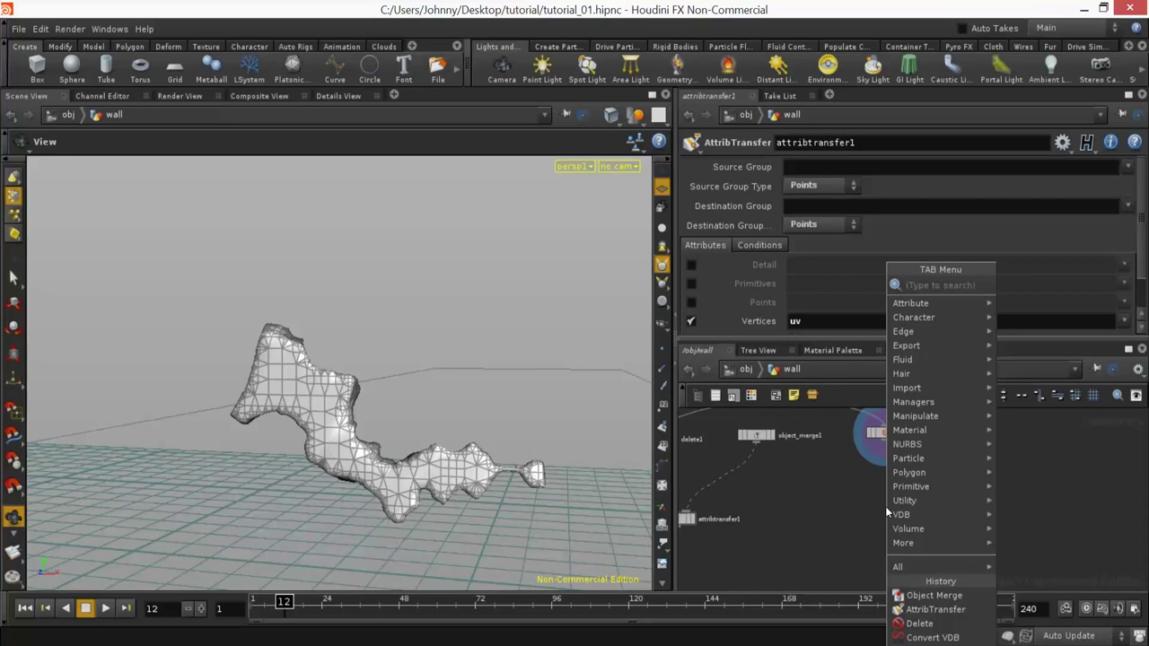
type("att")
key("Down")
key("Down")
key("Down")
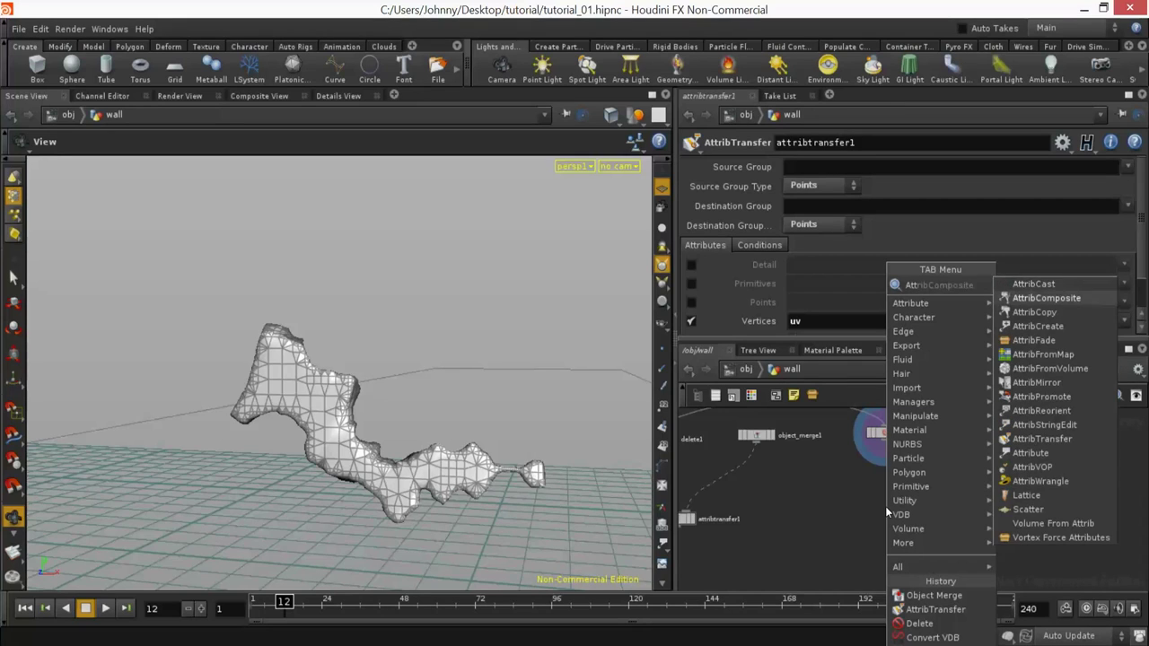
key("Return")
left_click(883, 518)
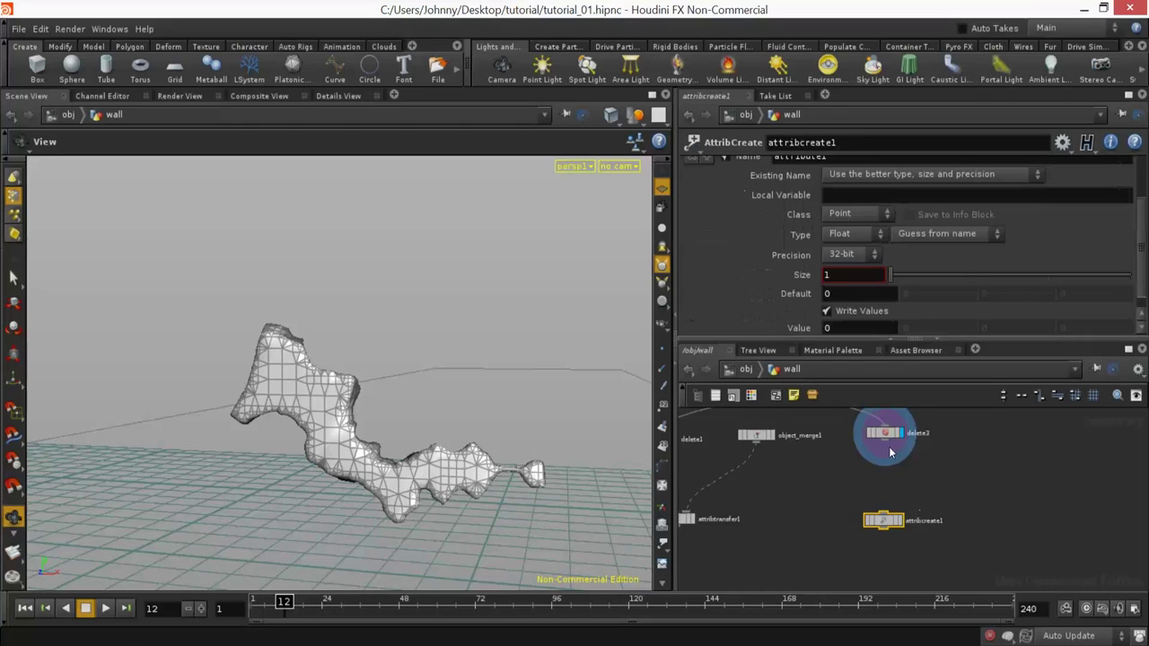
left_click(900, 520)
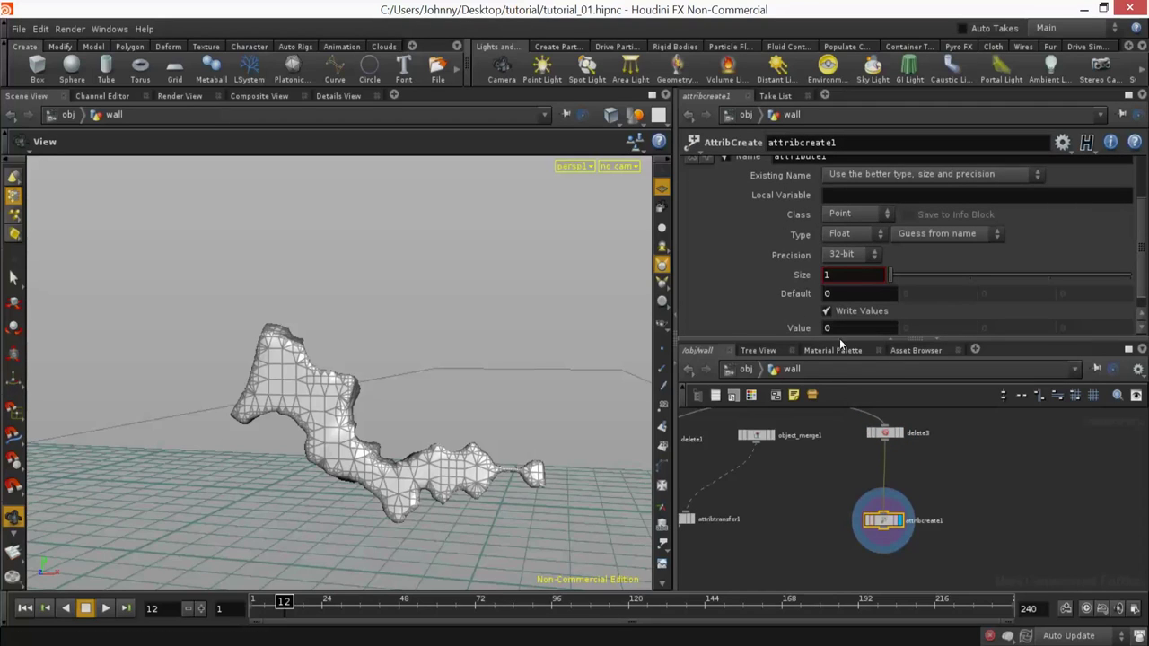
Step: Keep attribcreate1's class as Point, set its value to 1 and name the attribute crackGeo
scroll(1080, 240, "down", 1)
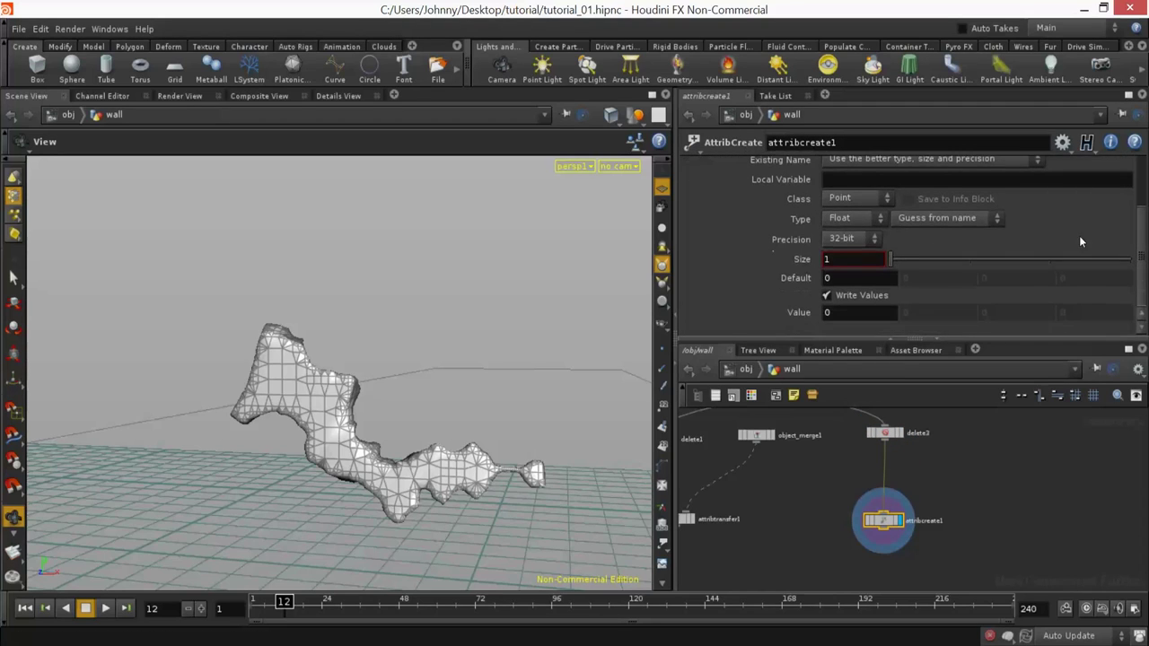
left_click(840, 199)
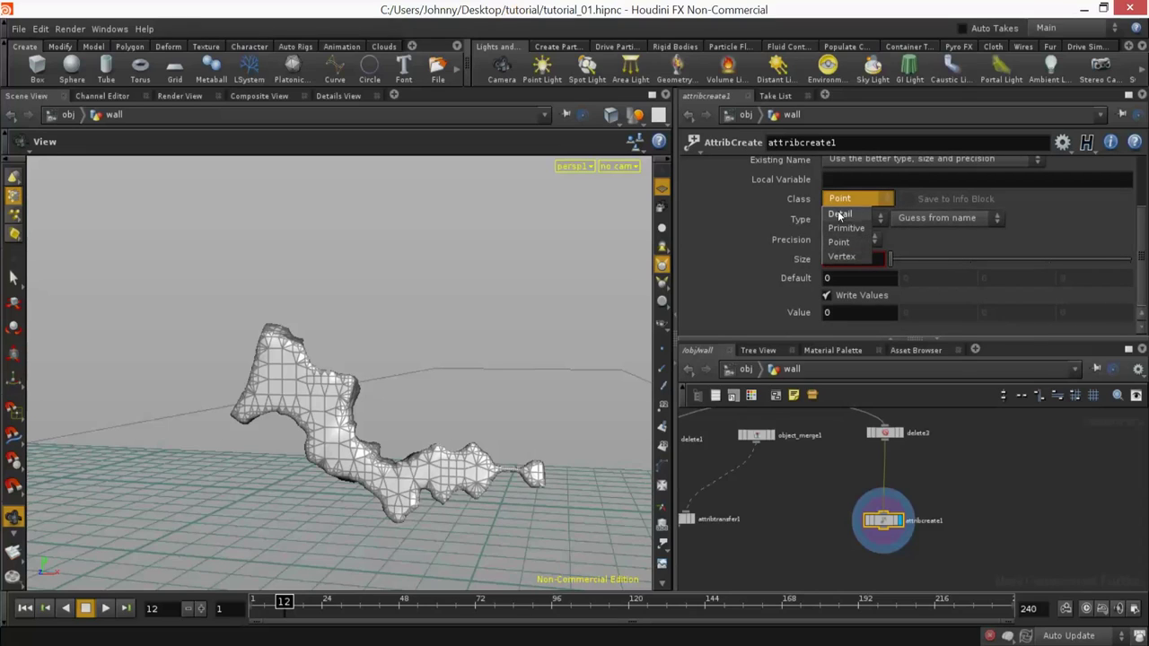
left_click(848, 281)
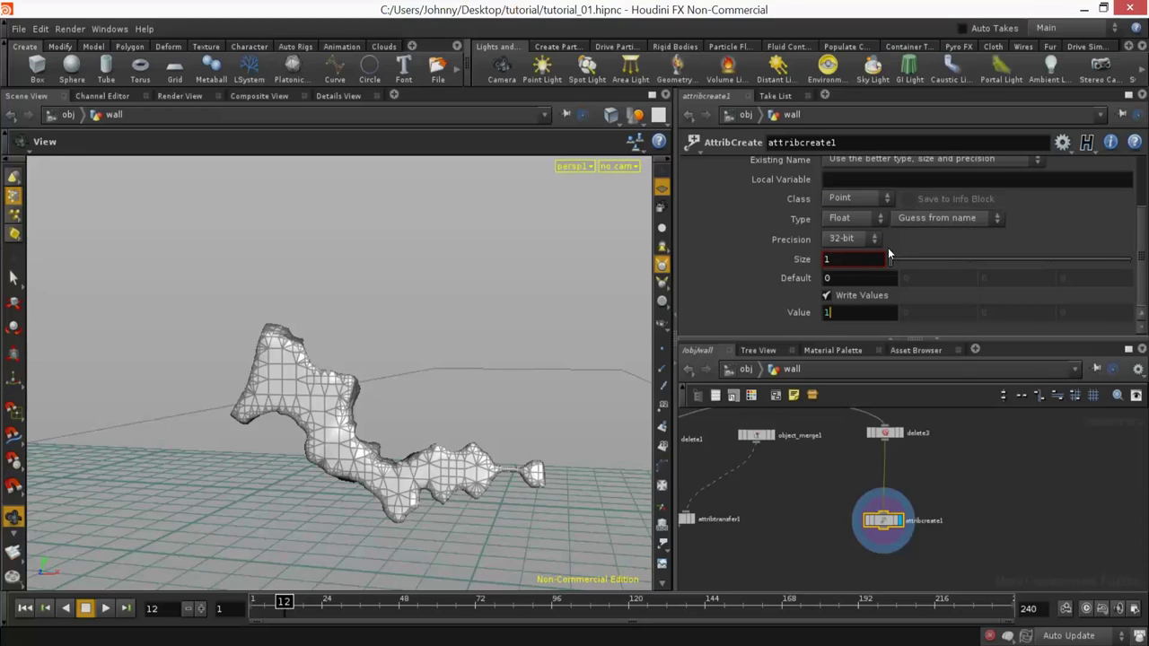
scroll(1020, 275, "up", 3)
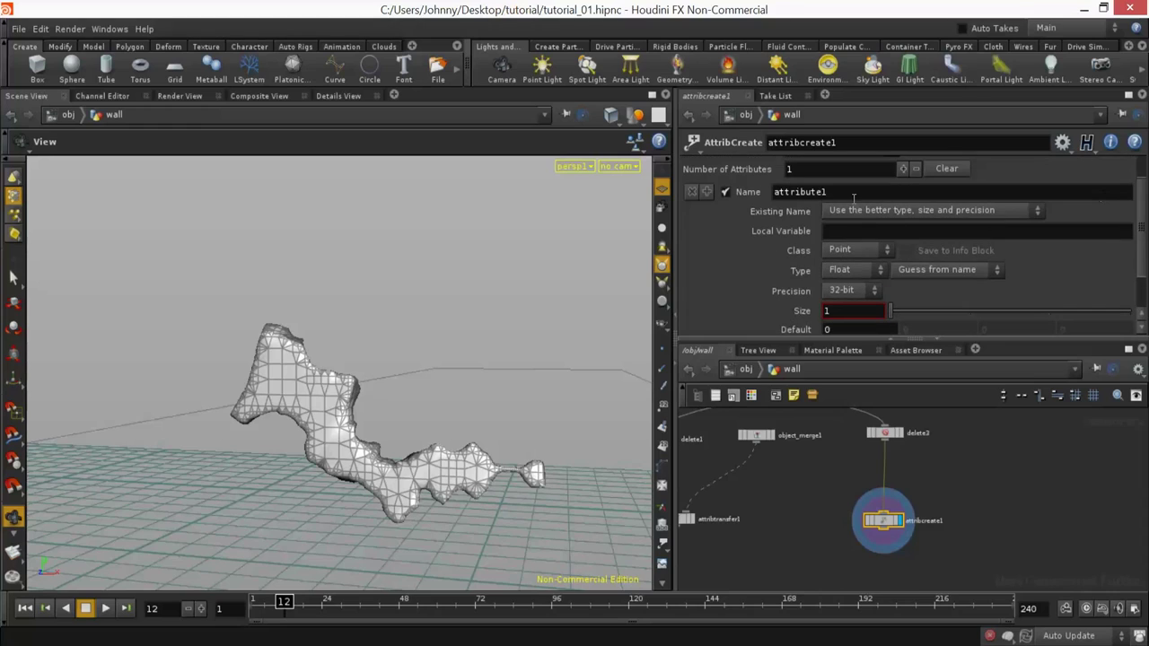
type("crackGeo")
key("Return")
Step: Rename the attribute in attribcreate1 to batman
middle_click_drag(976, 524, 1001, 476)
double_click(820, 192)
type("batman")
Step: Add a second AttribTransfer node between attribtransfer1 and attribcreate1 in the network
middle_click_drag(942, 551, 897, 500)
scroll(889, 509, "up", 1)
scroll(883, 503, "down", 2)
key("Tab")
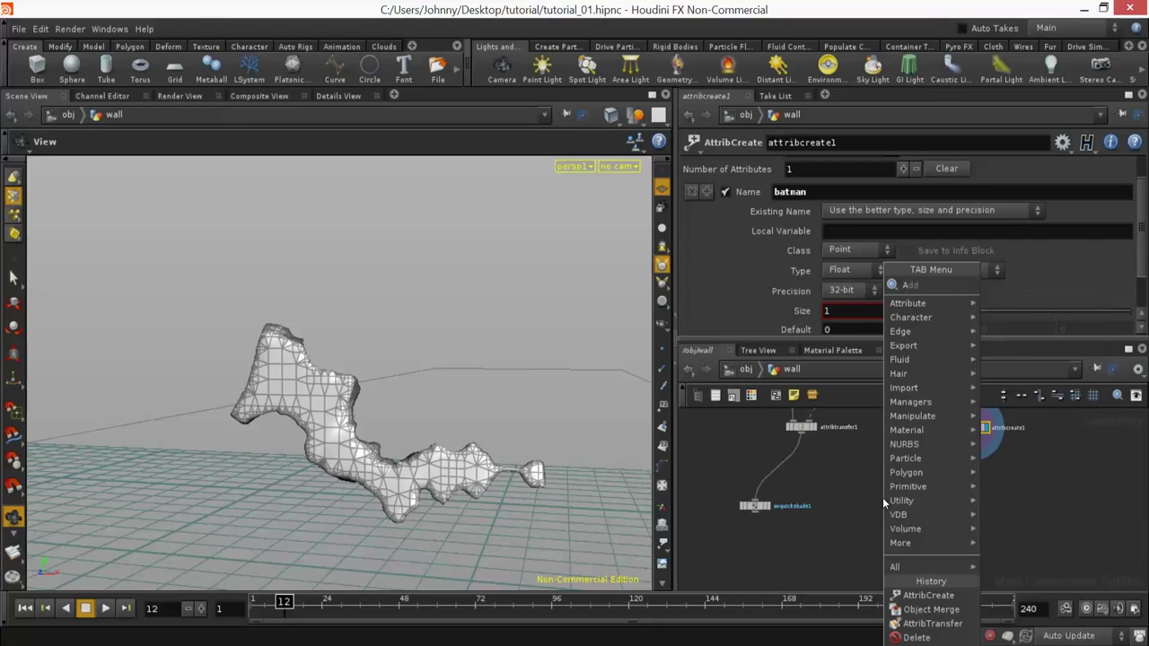
mouse_move(934, 304)
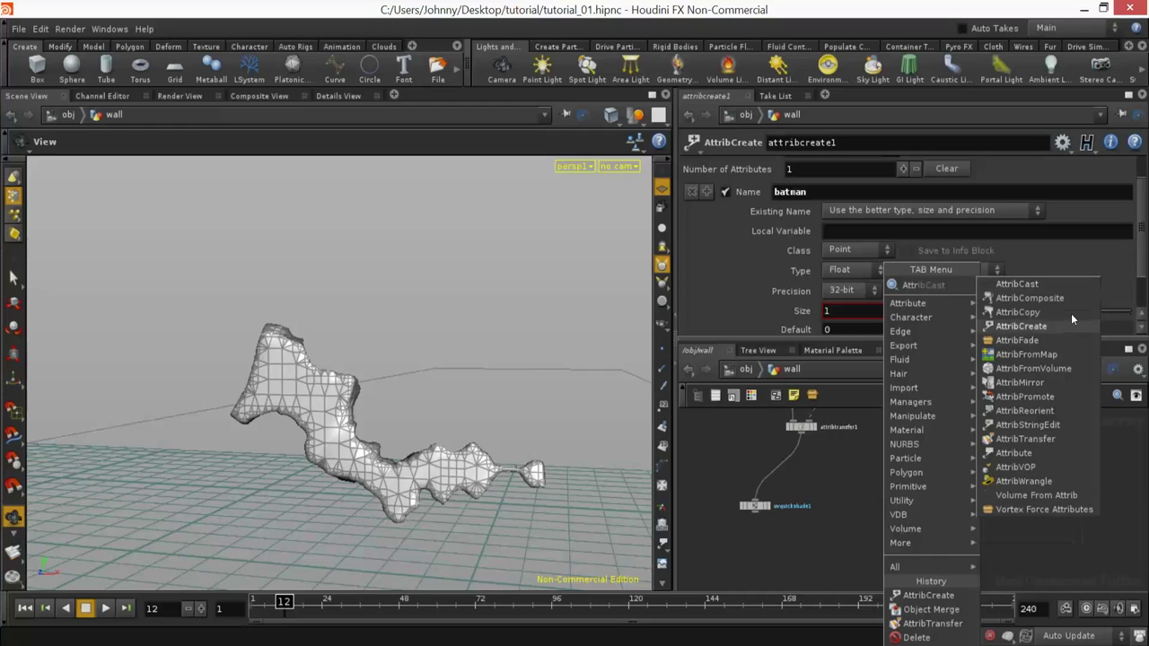
left_click(1051, 440)
left_click(905, 490)
right_click_drag(871, 455, 869, 459)
middle_click_drag(818, 457, 821, 467)
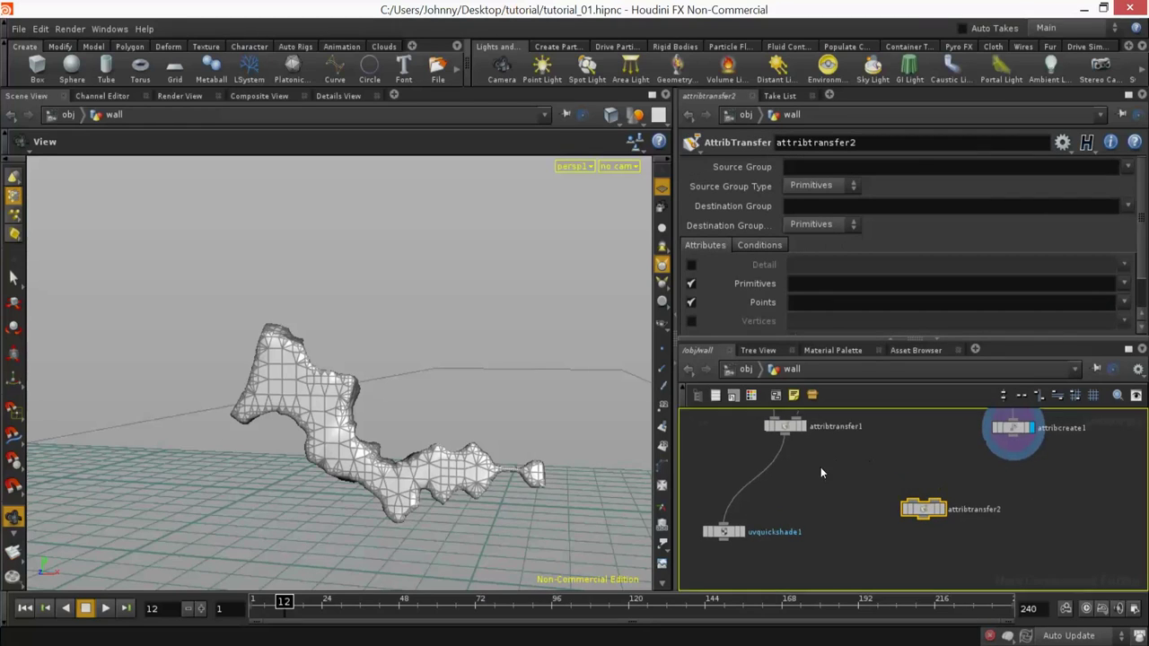
Step: Connect delete1 to the first input of attribtransfer2 and set the display on attribtransfer2
left_click(803, 427)
middle_click_drag(803, 427, 798, 466)
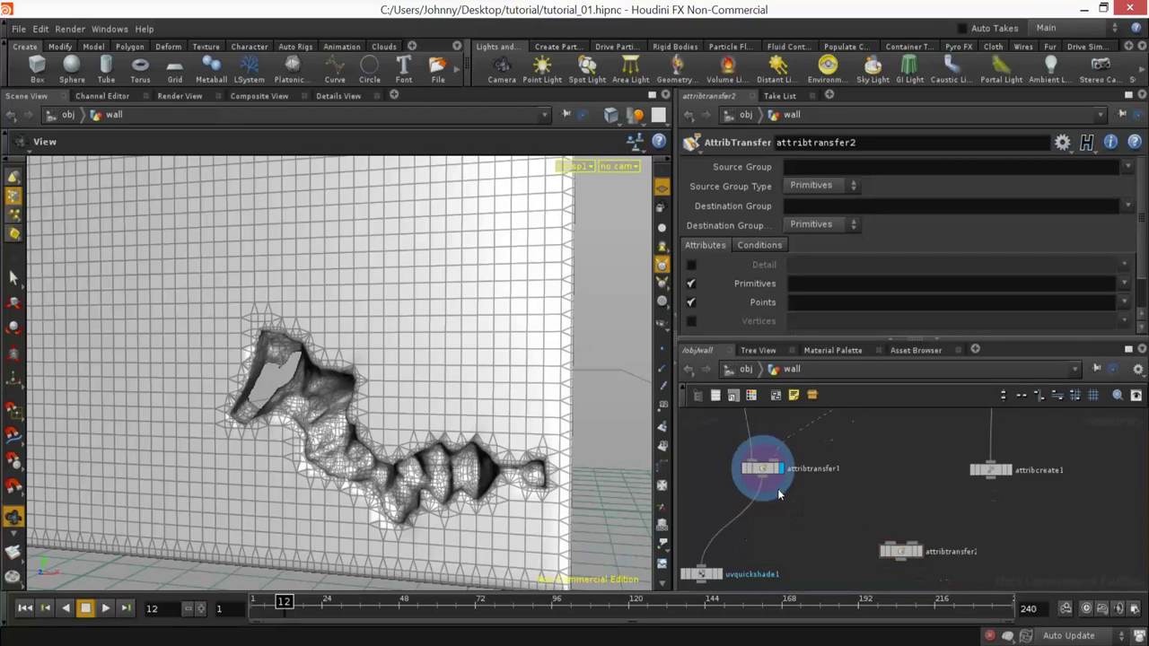
mouse_move(885, 546)
left_mouse_down()
mouse_move(879, 480)
mouse_move(878, 551)
left_mouse_up()
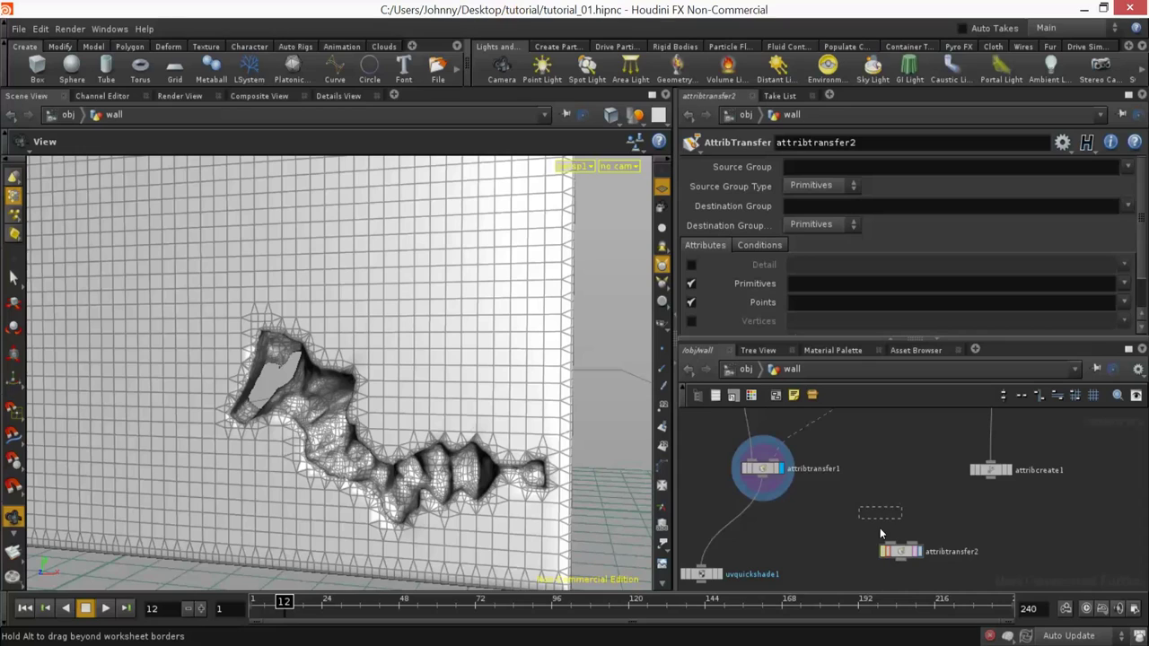
left_click_drag(878, 482, 875, 478)
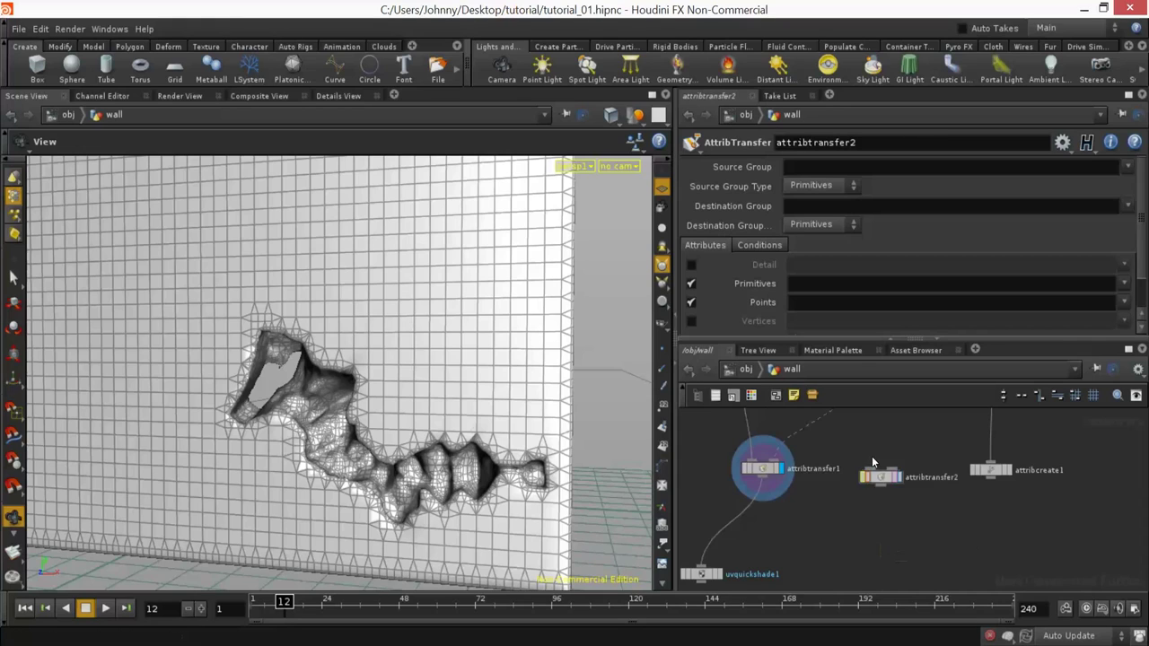
left_click_drag(759, 425, 886, 503)
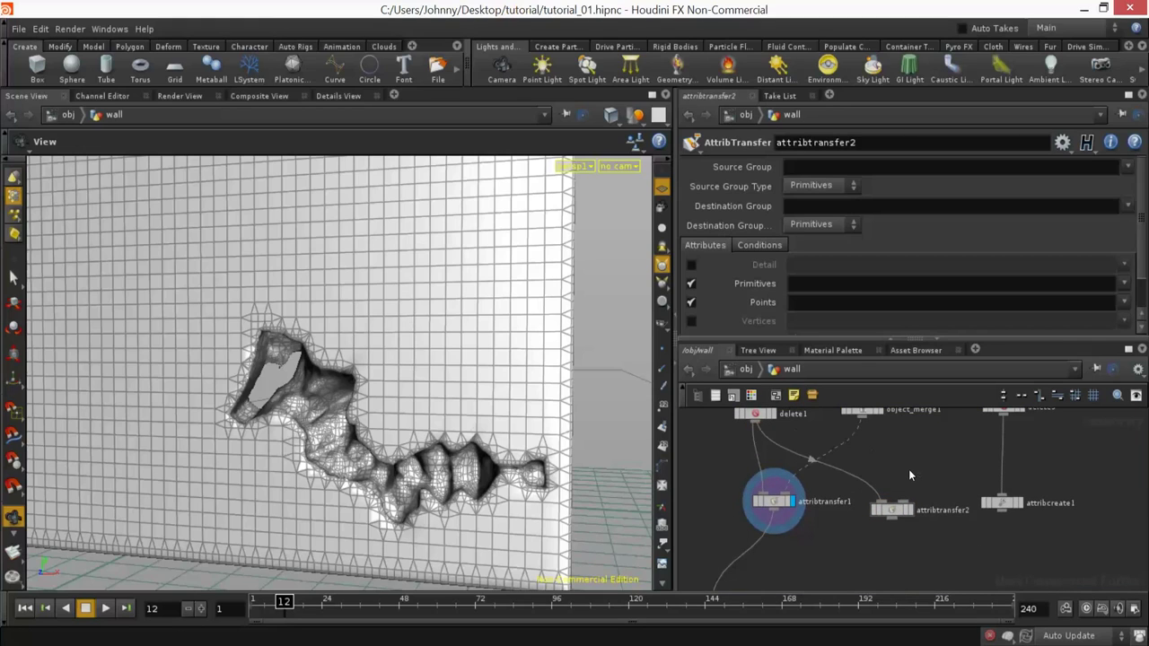
left_click(912, 510)
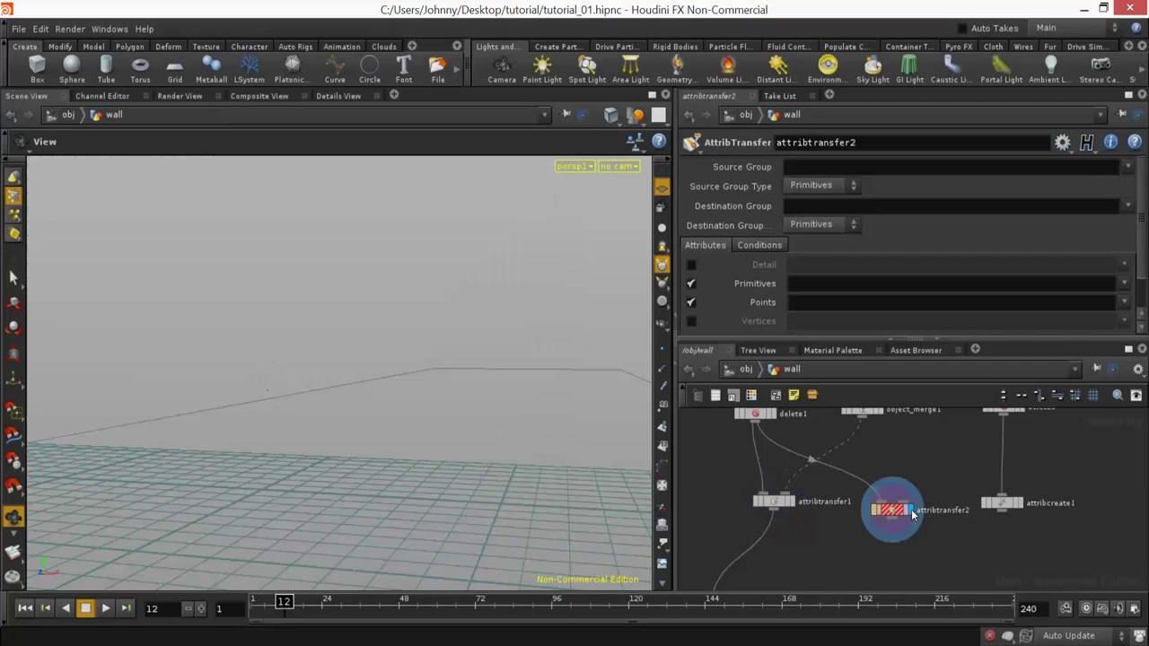
Step: Connect attribcreate1 to attribtransfer2's second input and place attribcreate1 directly beneath delete3
middle_click_drag(891, 449, 851, 407)
left_click_drag(955, 457, 943, 422)
middle_click_drag(939, 451, 951, 526)
left_click_drag(878, 531, 981, 470)
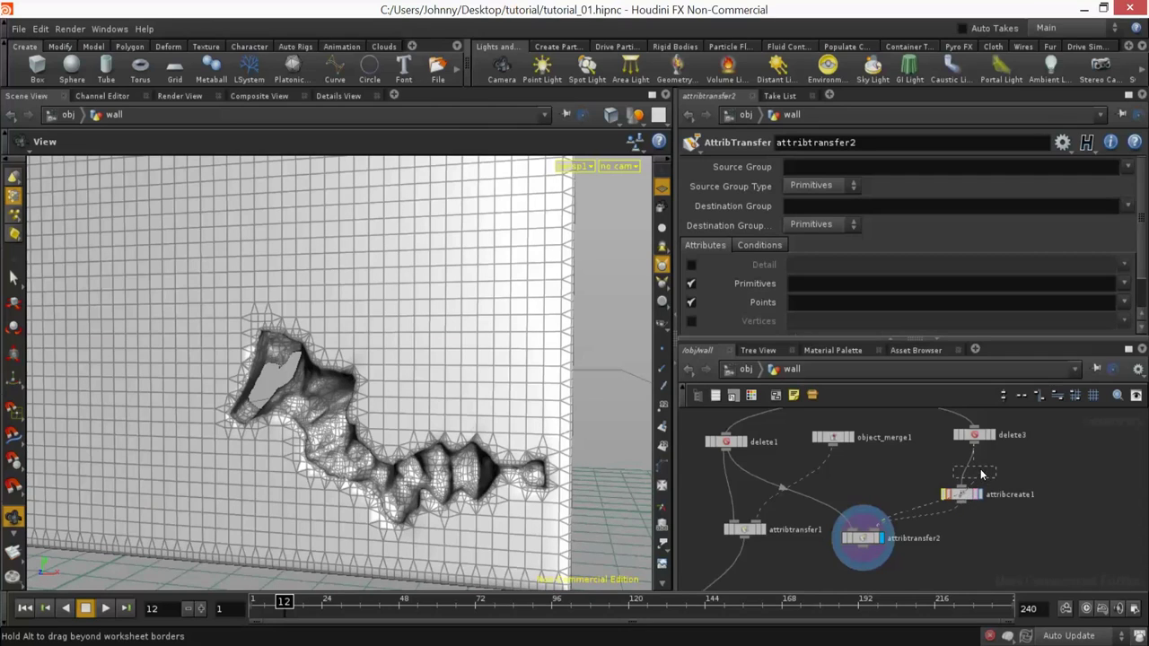
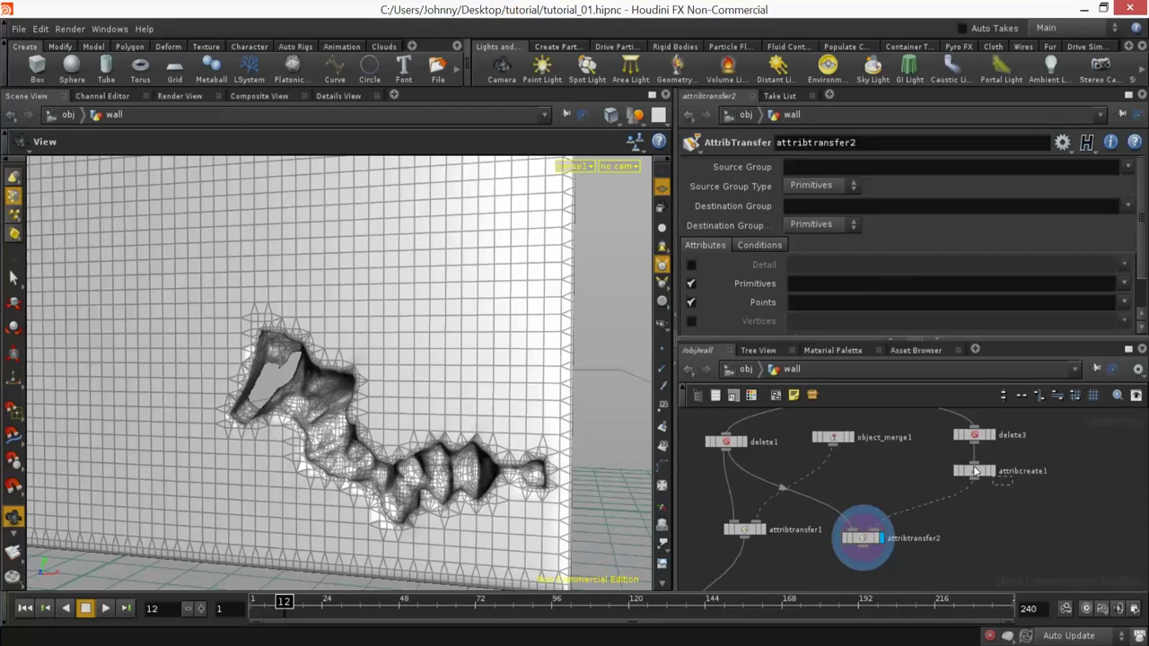
Step: Set the source group type of attribtransfer2 to Points
left_click(958, 467)
middle_click_drag(972, 536, 983, 453)
scroll(956, 499, "up", 2)
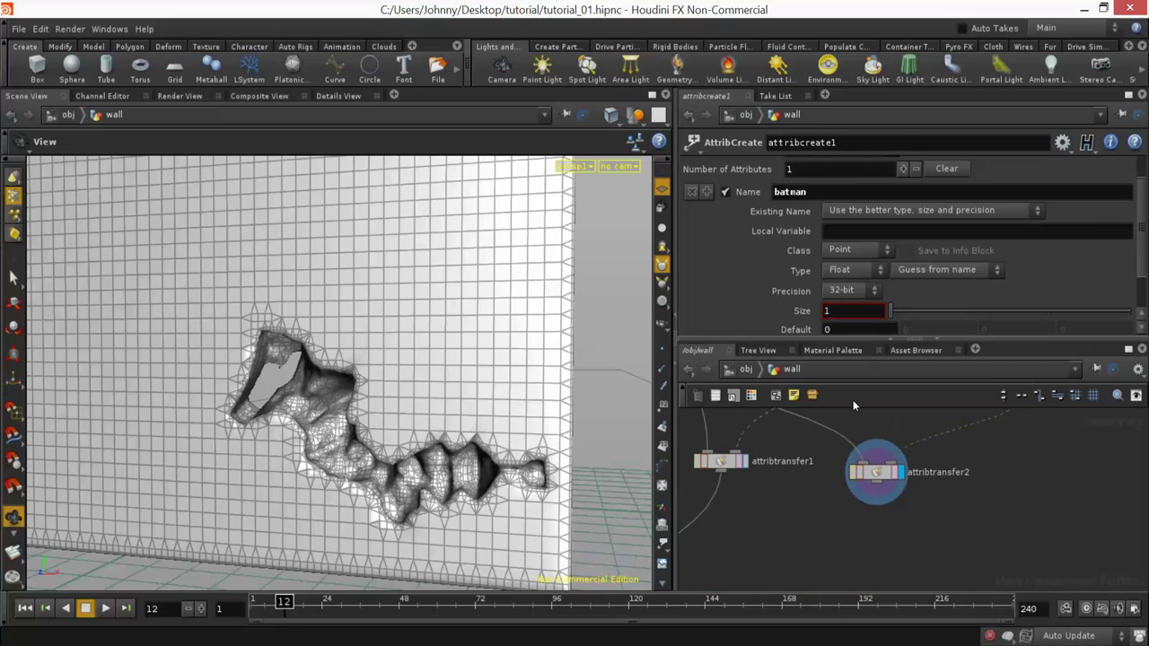
left_click(869, 469)
left_click(800, 190)
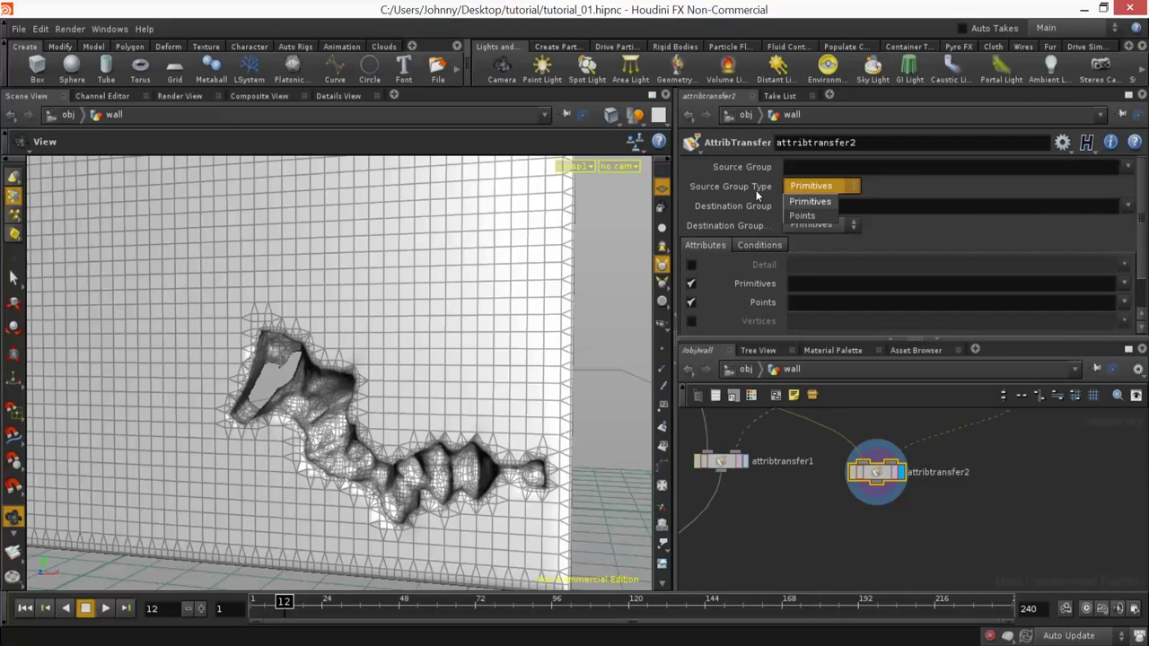
left_click(802, 215)
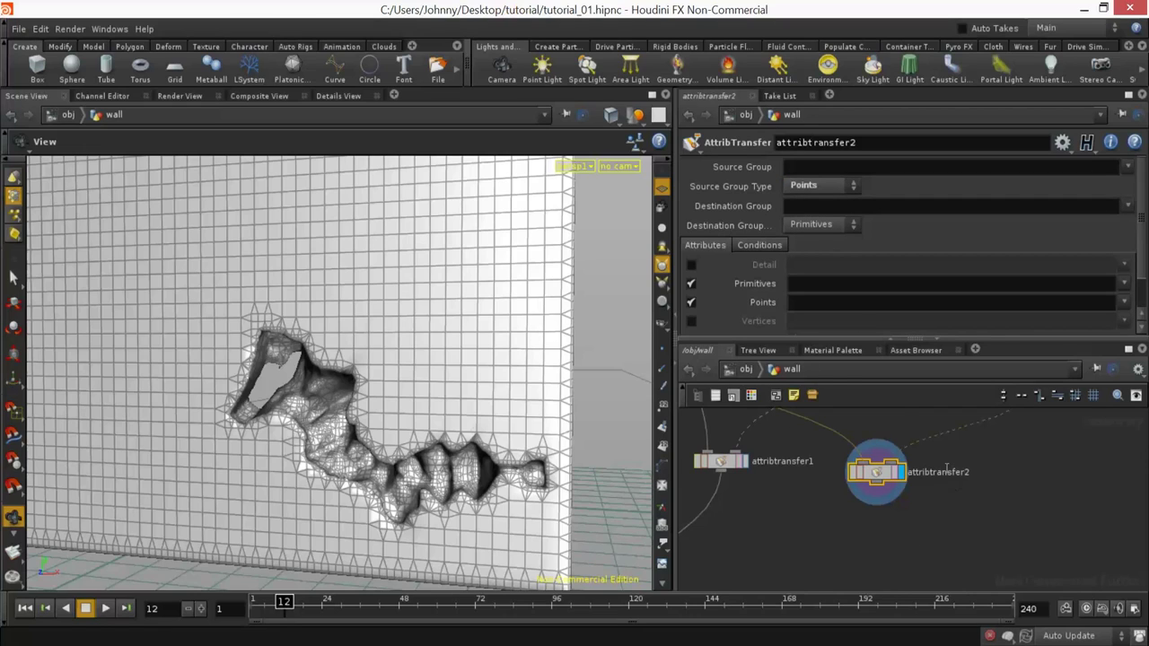
Step: Set attribtransfer2's destination group type to Points, disable primitive attributes, and transfer only the batman point attribute
left_click(797, 225)
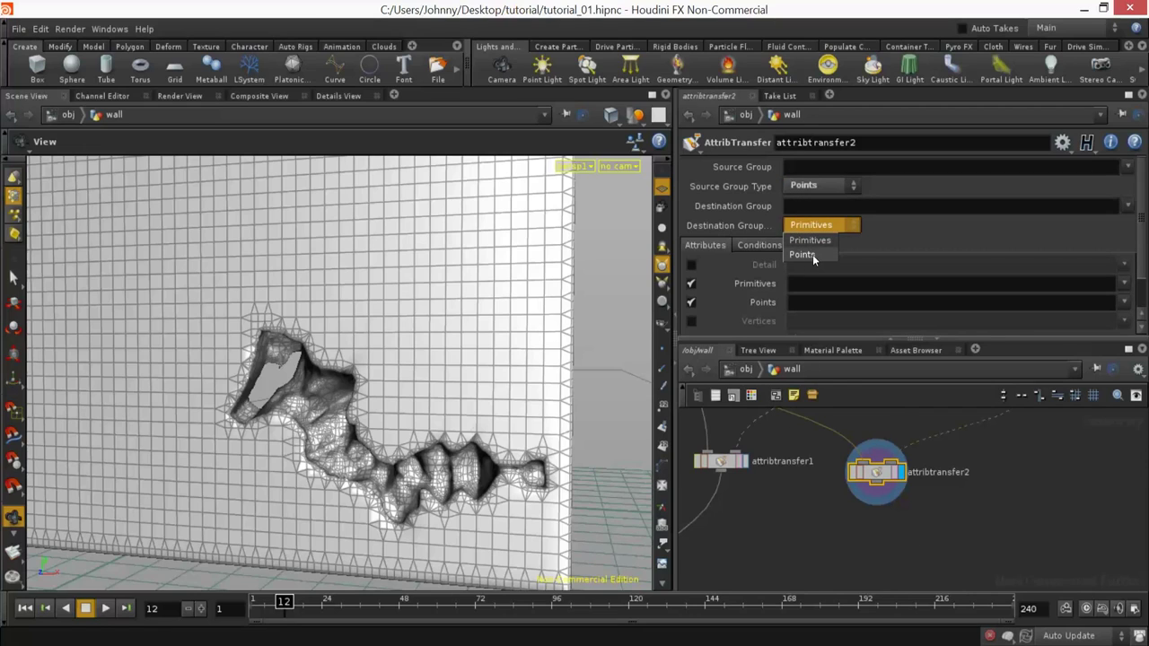
left_click(691, 283)
left_click(1123, 303)
left_click(1103, 325)
Step: Add a Group node below attribtransfer2, connect attribtransfer2 to its first input, and set the display on it
middle_click_drag(971, 522, 905, 502)
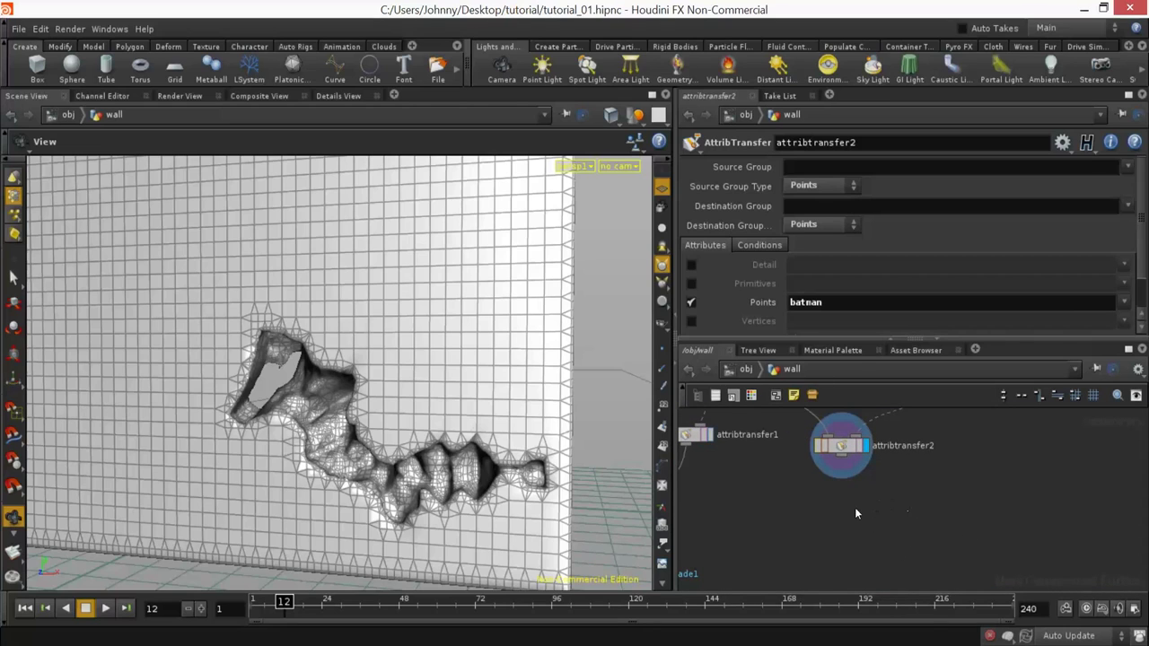
key("Tab")
mouse_move(895, 379)
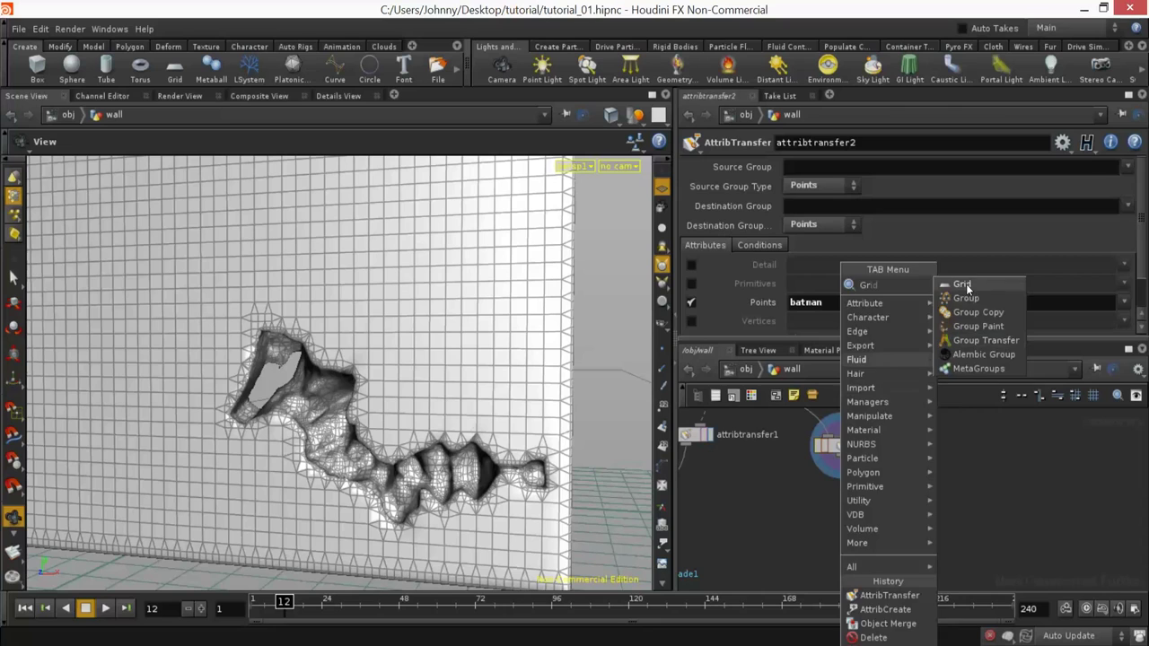
left_click(965, 283)
left_click(844, 505)
left_click_drag(841, 460, 829, 497)
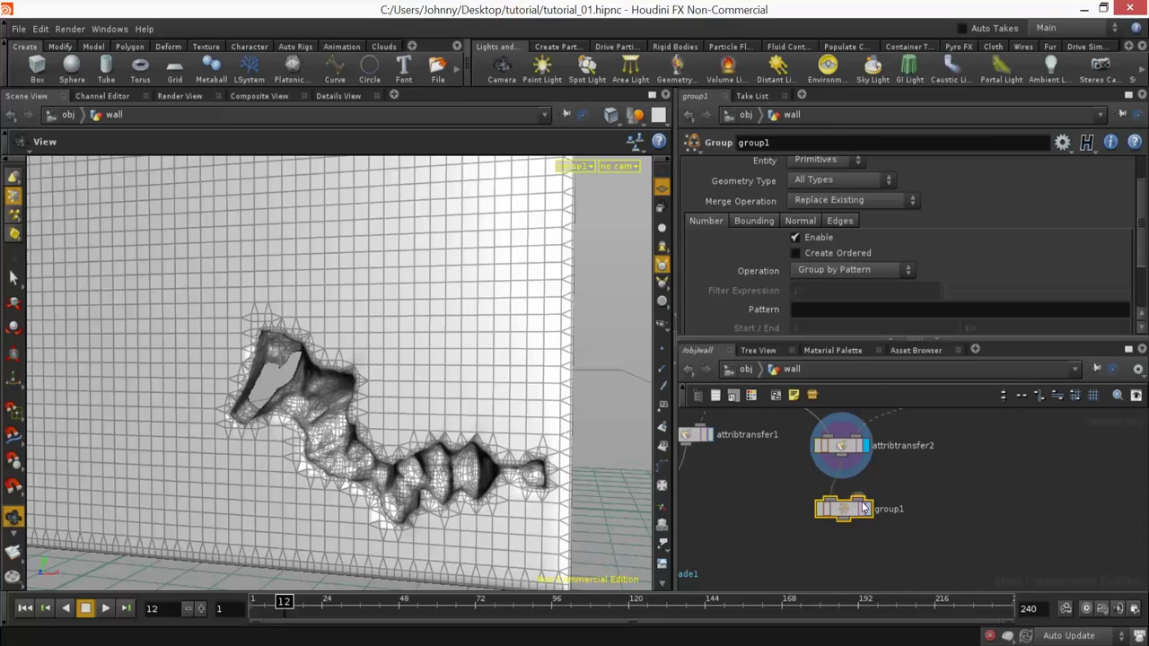
left_click(867, 509)
Step: Set group1 to Group by Expression with Points as its entity
left_click(829, 270)
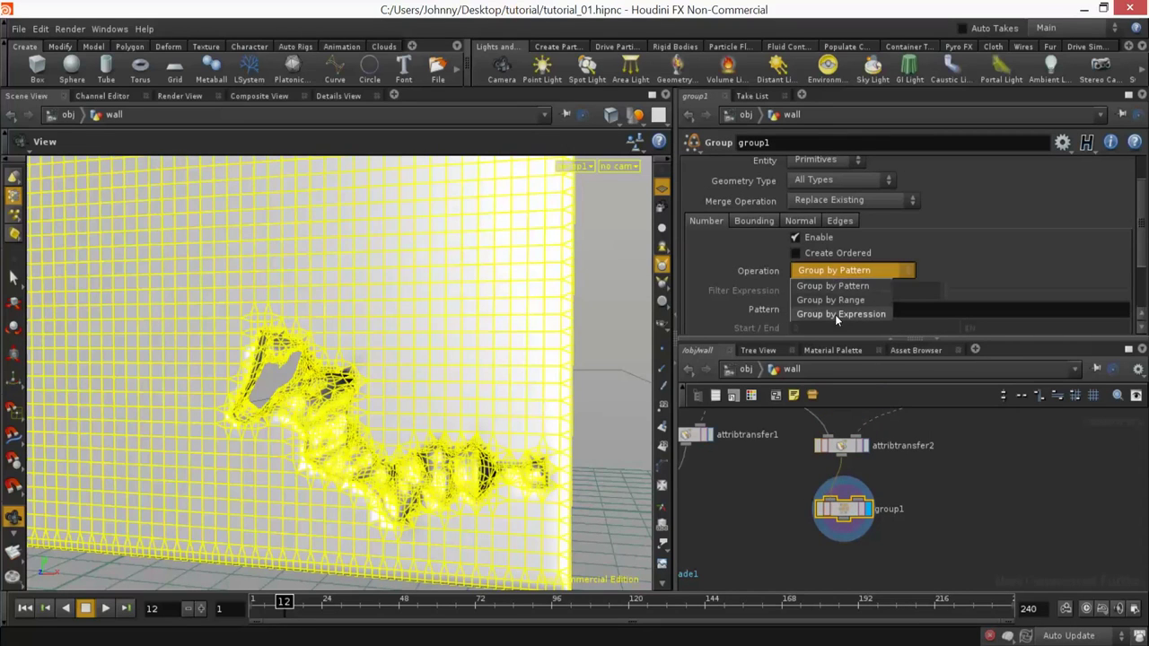
left_click(835, 314)
left_click(838, 159)
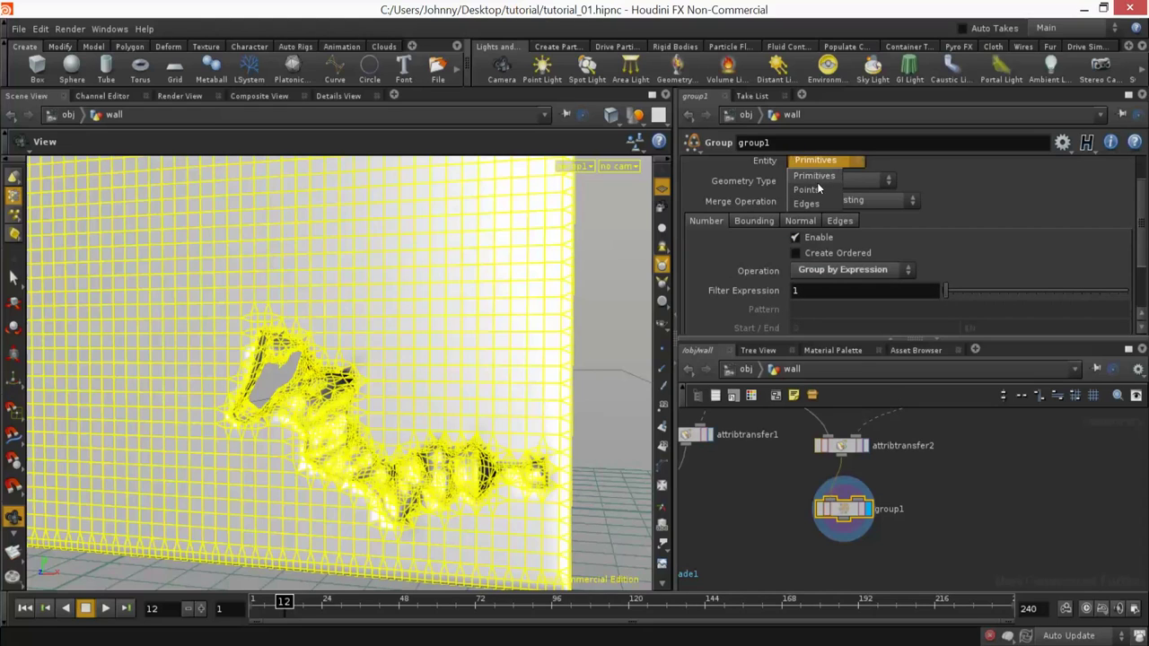
left_click(814, 191)
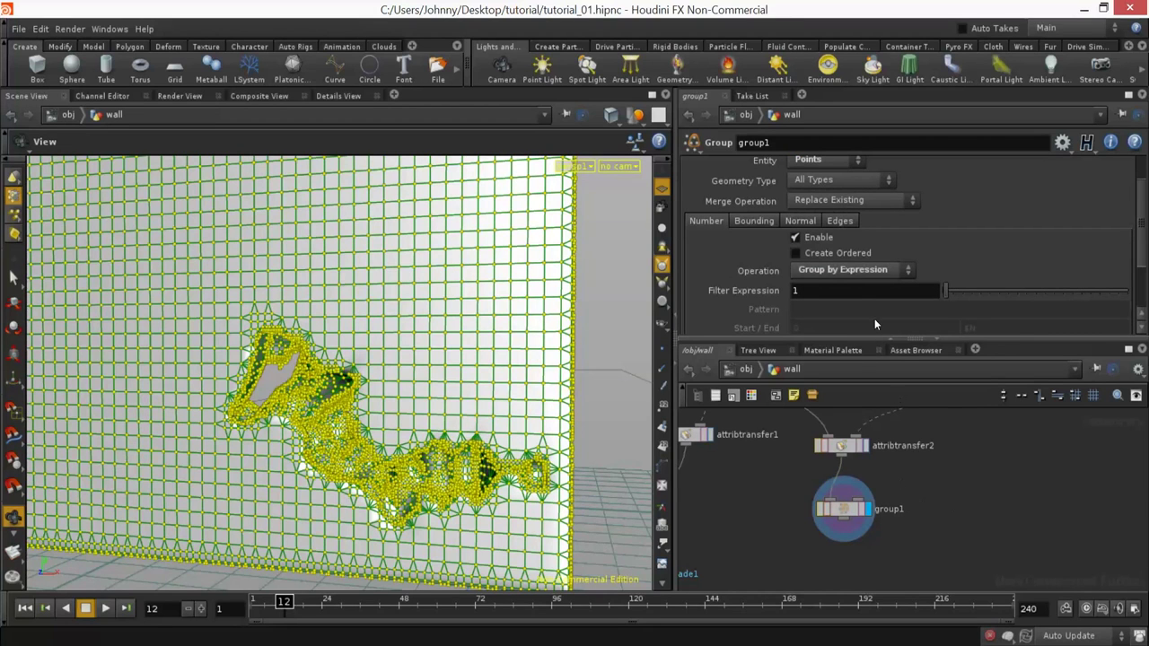
Step: Enter $BATMAN == 1 as the filter expression of group1
left_click(877, 273)
left_click(919, 293)
left_click_drag(913, 294, 752, 317)
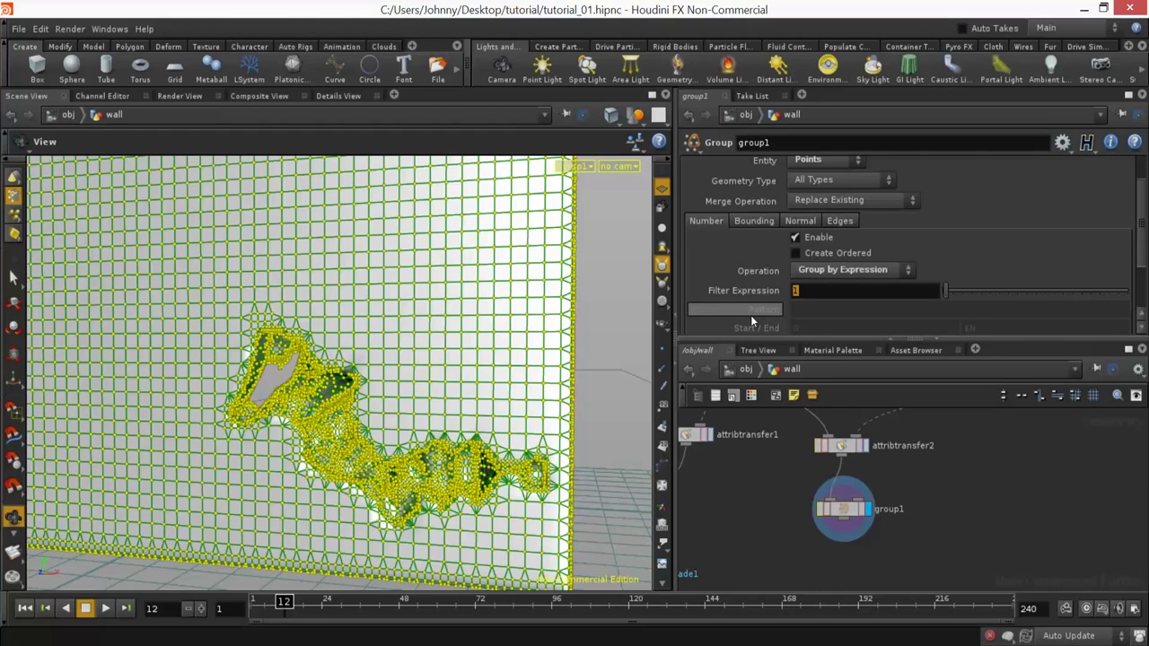
type("$BATMAN ")
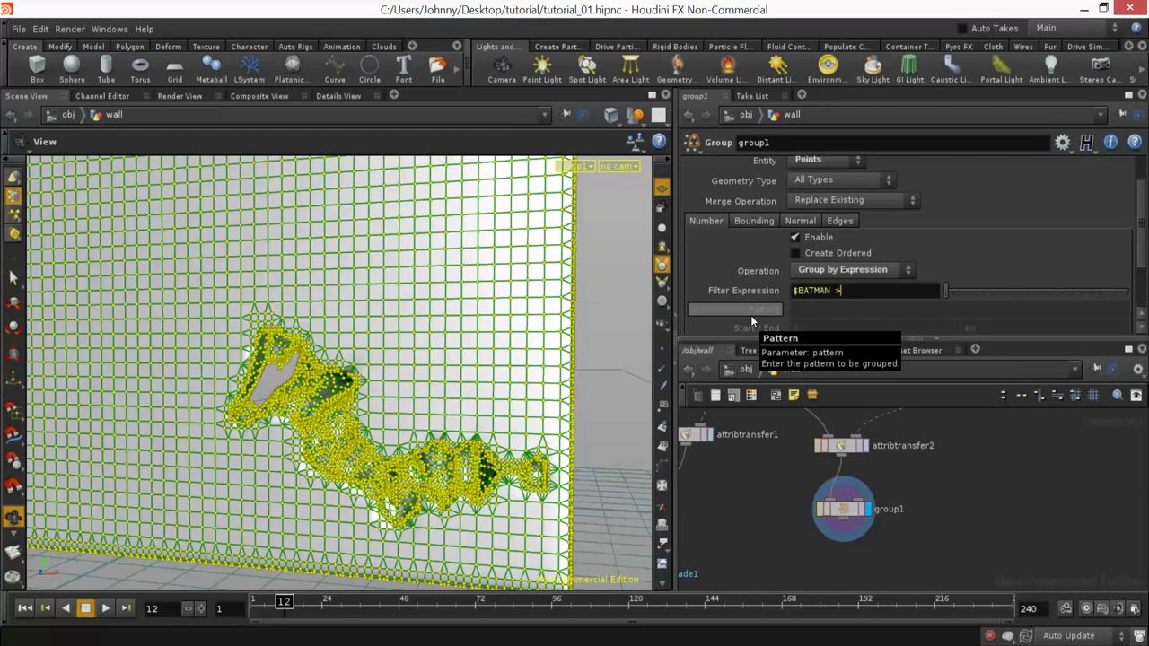
type("== 1")
key("Return")
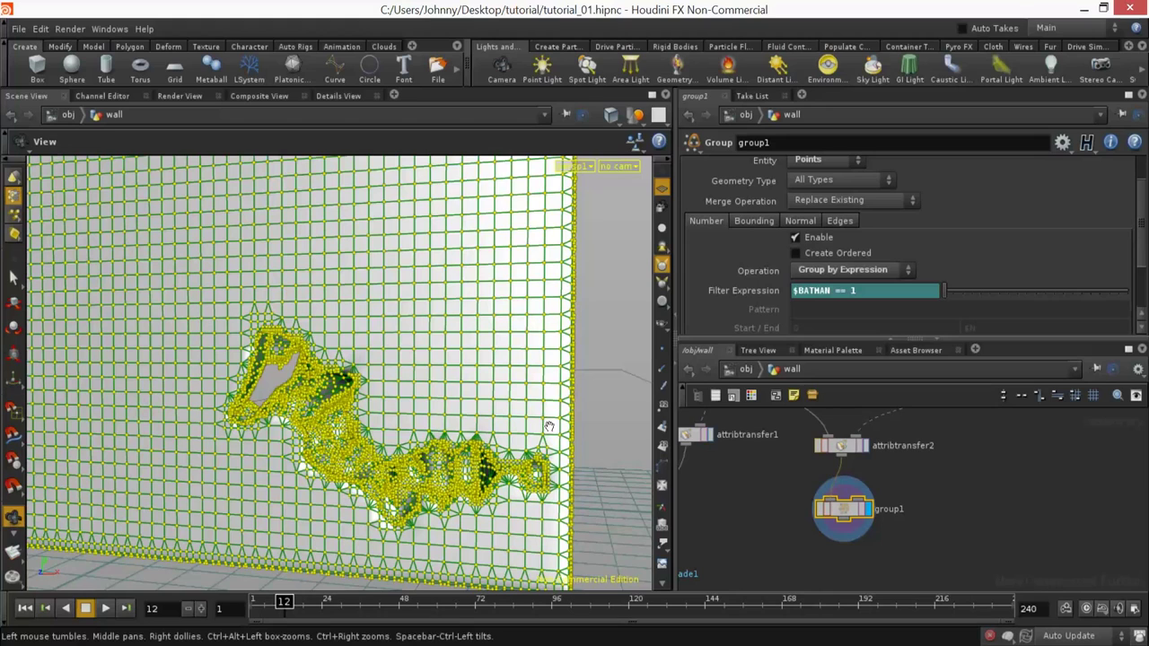
key("Return")
key("Escape")
Step: Reduce the distance threshold in attribtransfer2's conditions to 0.1 while group1 stays displayed
middle_click_drag(974, 485, 995, 565)
left_click(863, 523)
middle_click_drag(917, 513, 905, 454)
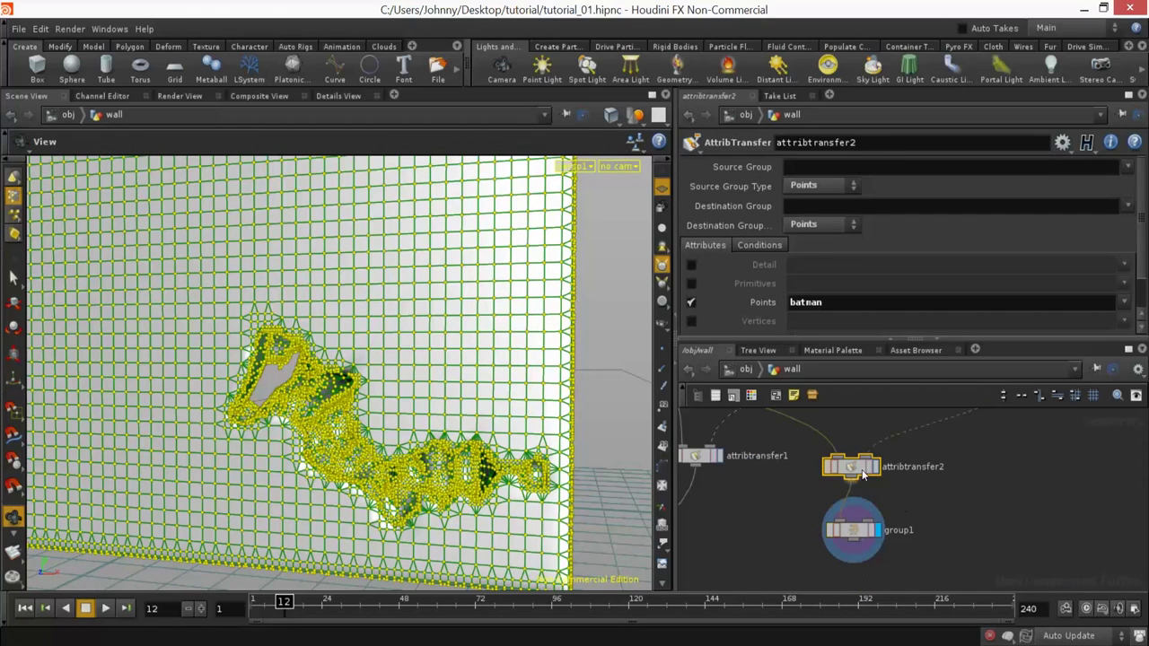
left_click(759, 246)
left_click_drag(1129, 323, 994, 328)
left_click_drag(897, 332, 864, 331)
middle_click_drag(831, 326, 781, 351)
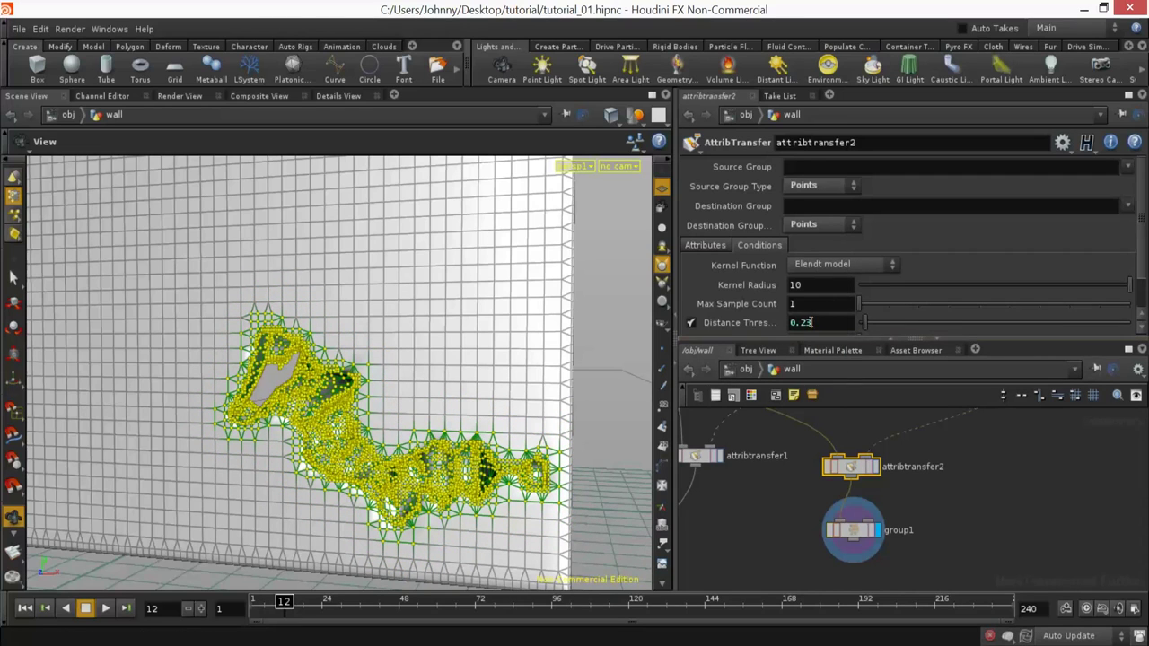
type("1")
key("Return")
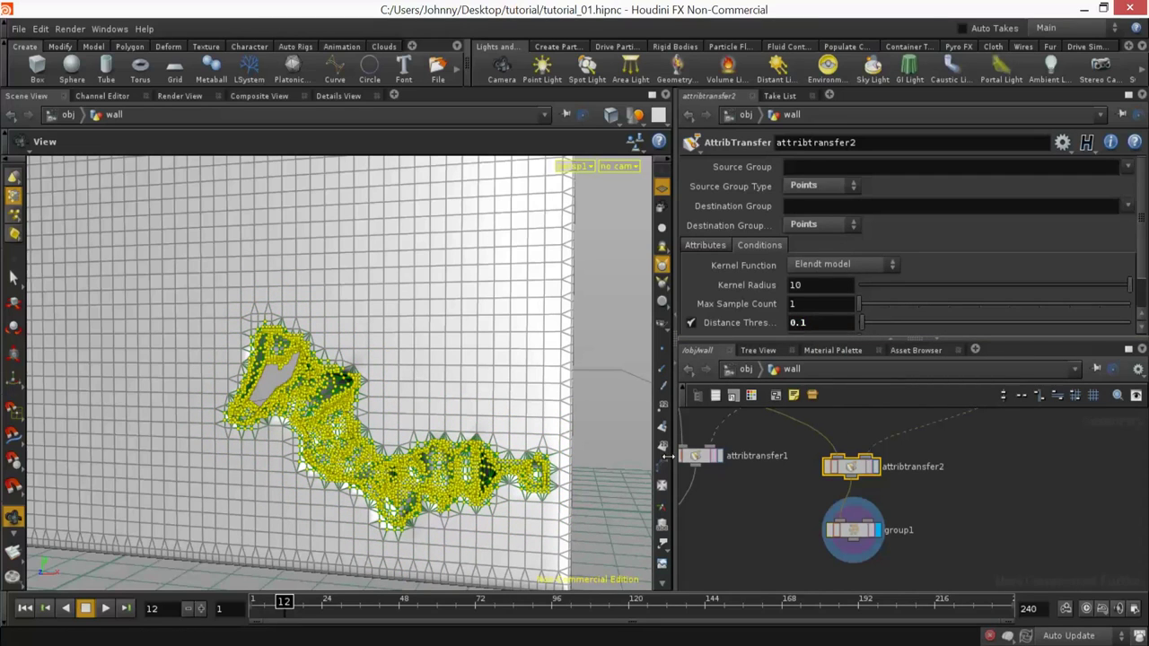
Step: Inspect the grouped points around the crack and raise attribtransfer2's distance threshold to 0.15
left_click_drag(515, 415, 469, 382)
right_click_drag(470, 382, 566, 353)
mouse_move(566, 354)
left_mouse_down()
mouse_move(603, 320)
mouse_move(563, 357)
left_mouse_up()
right_click_drag(563, 357, 480, 382)
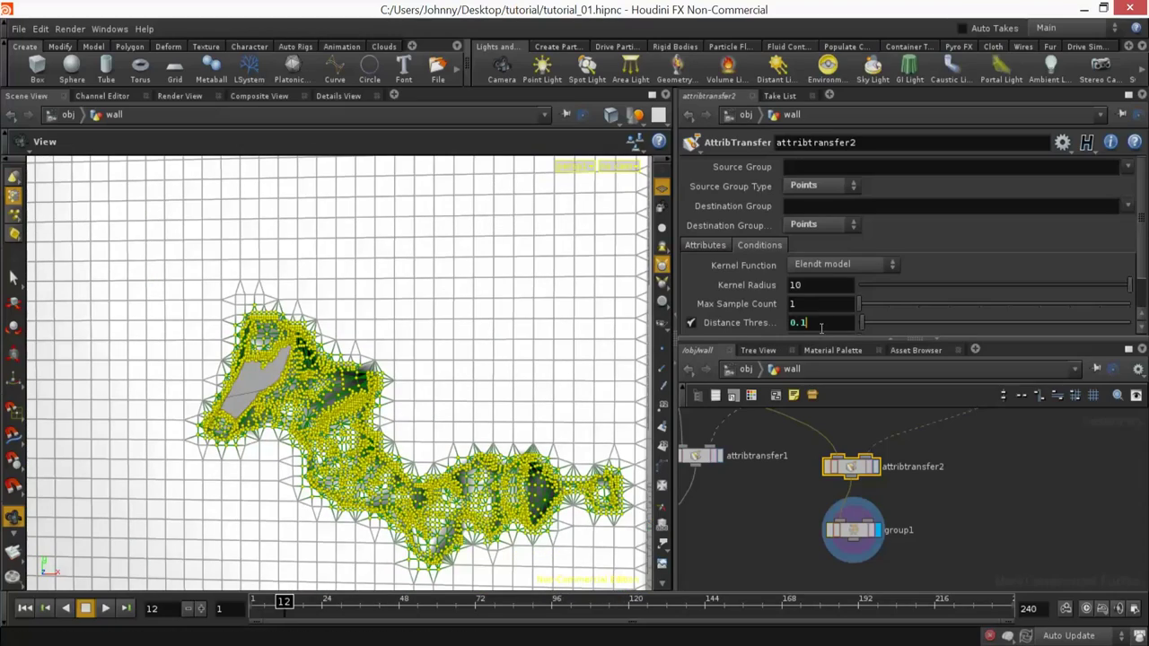
type("5")
key("Return")
Step: Add a Delete node below group1, connect it to group1's output, and set the display on it
middle_click_drag(908, 541, 900, 493)
left_click(885, 531)
key("Tab")
type("delete")
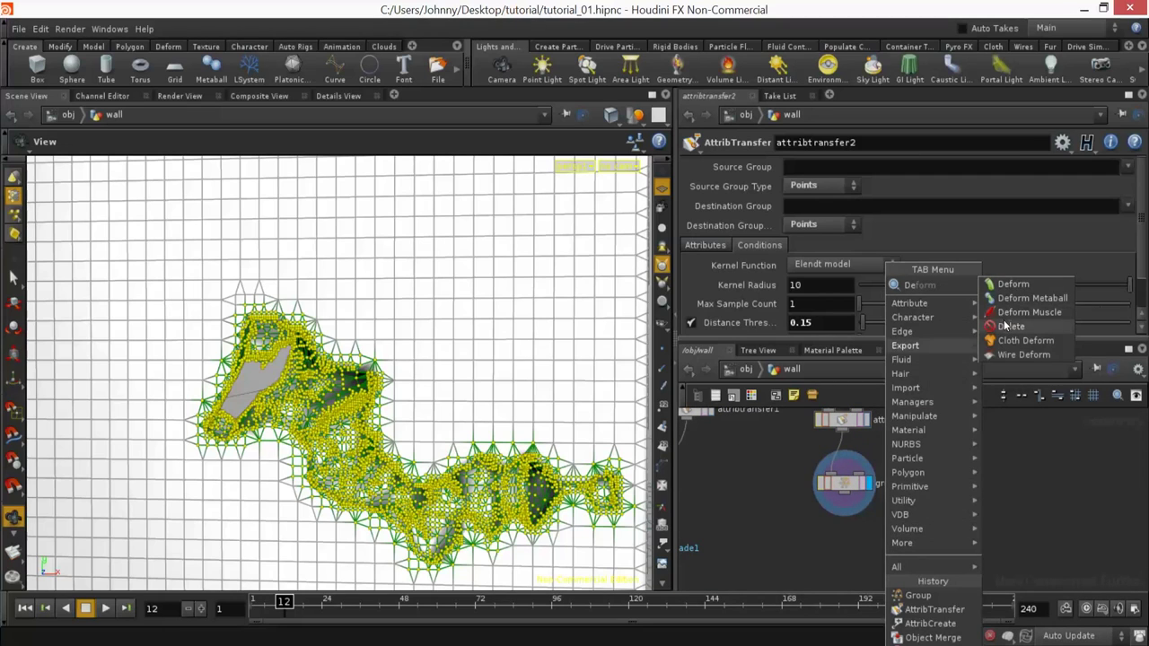
key("Return")
left_click(793, 551)
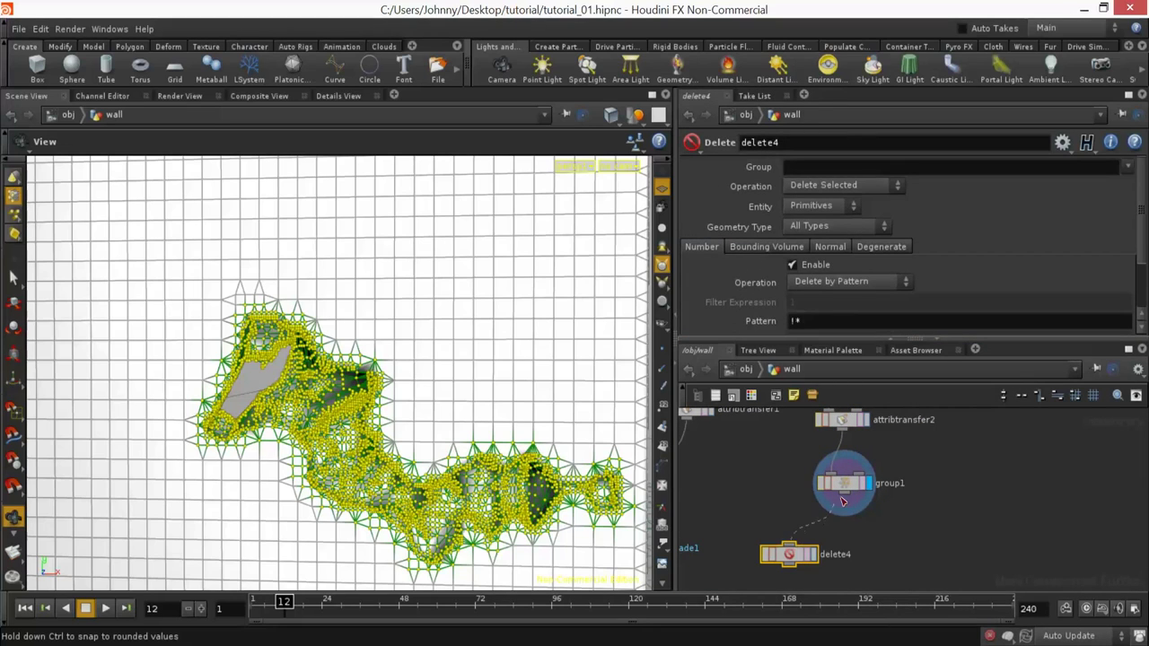
left_click(814, 554)
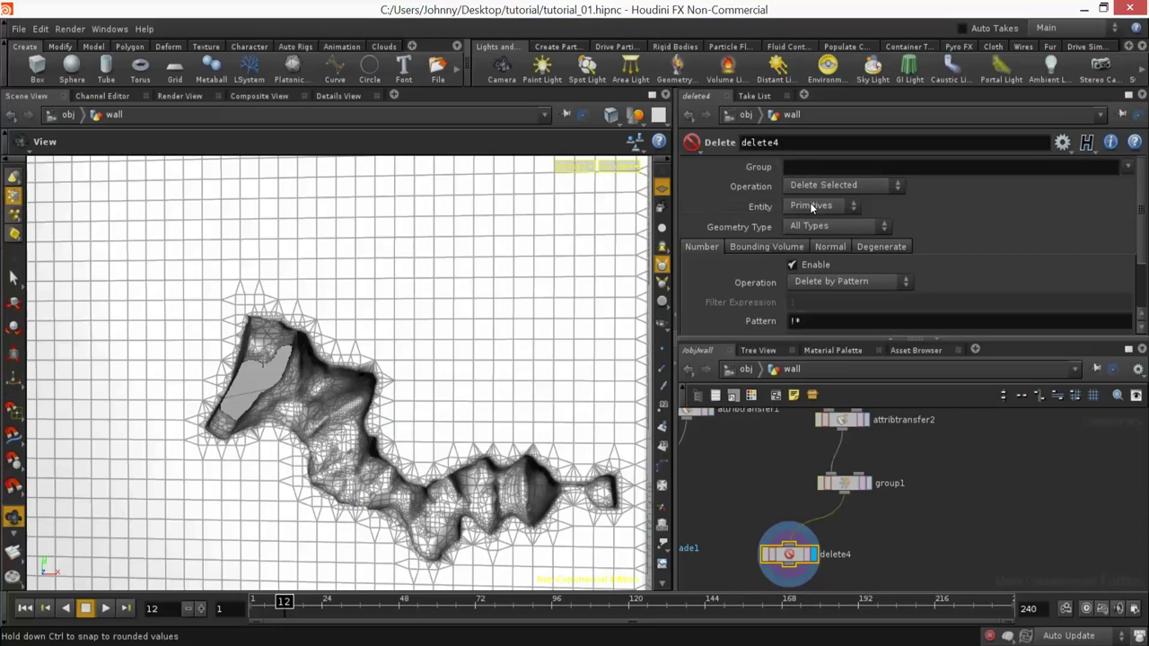
Step: Set delete4's entity to Points and its group to group1, and check the remaining wall geometry
left_click(807, 236)
middle_click_drag(901, 586, 899, 537)
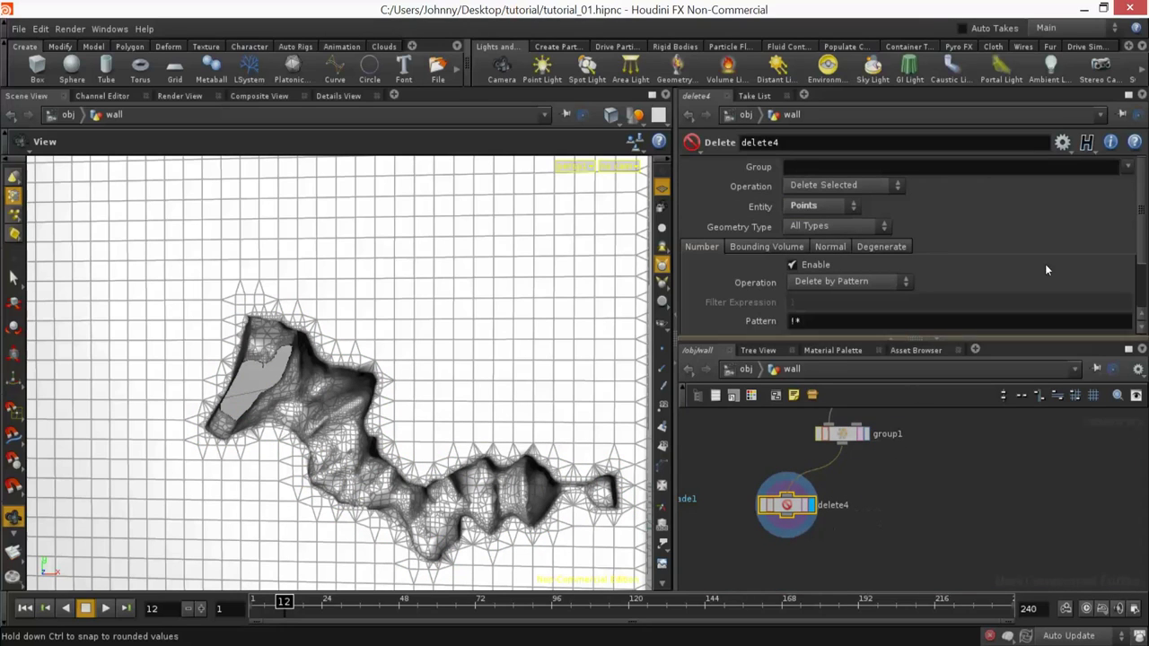
left_click(1129, 167)
left_click(1066, 244)
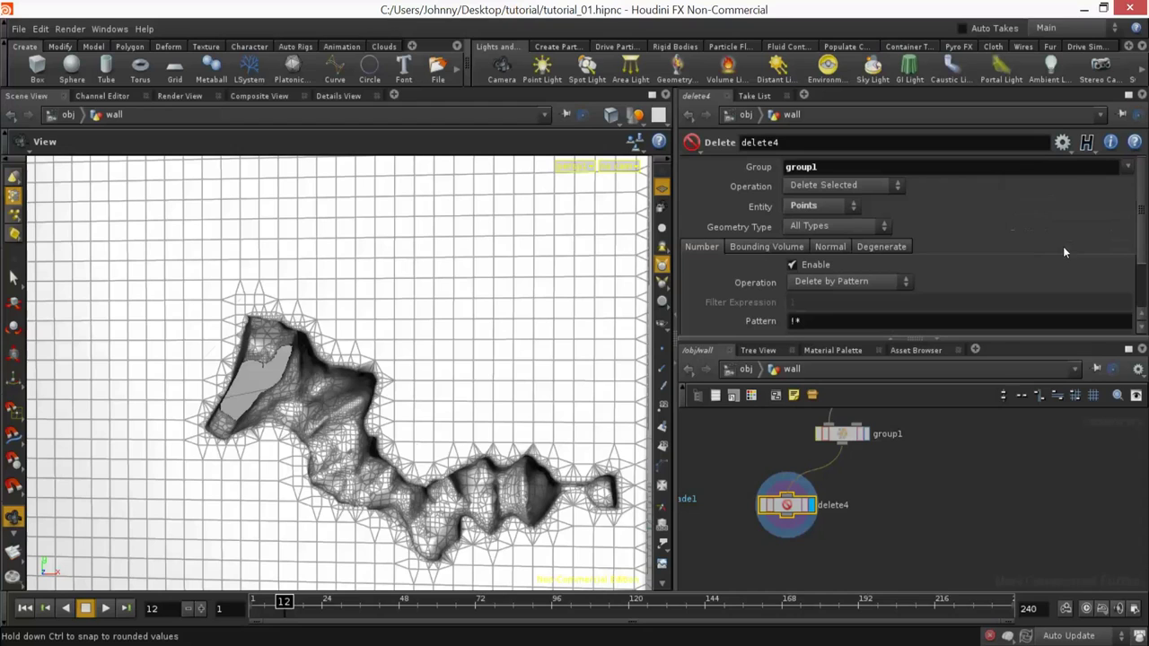
middle_click_drag(894, 495, 899, 526)
left_click(843, 464)
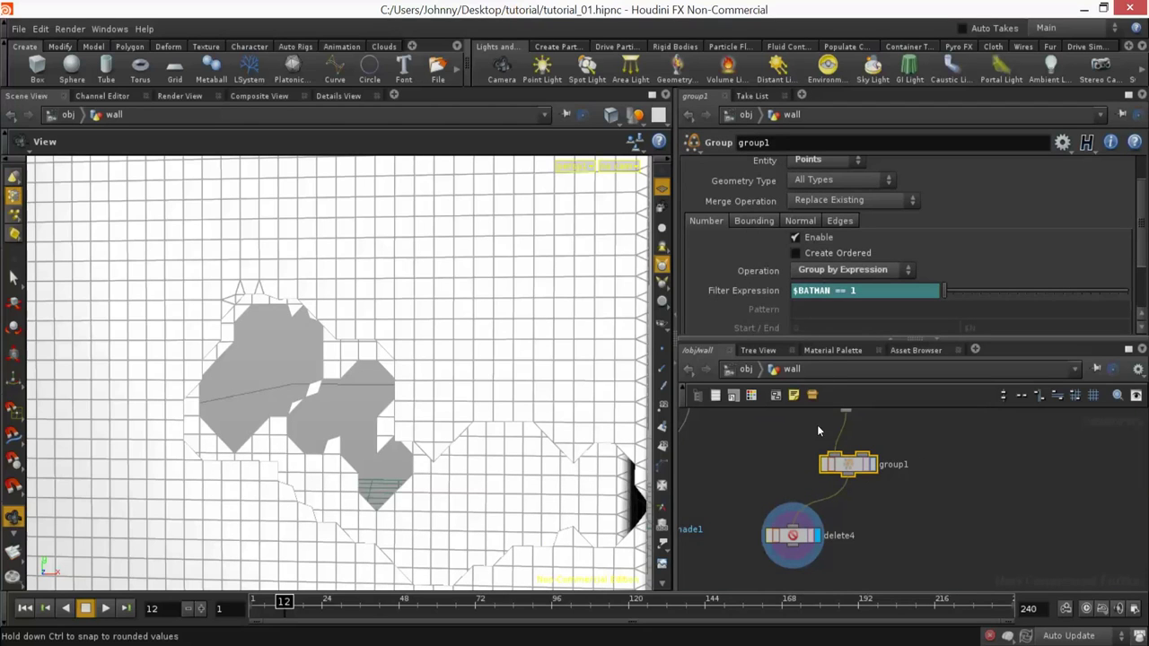
left_click_drag(533, 446, 449, 421)
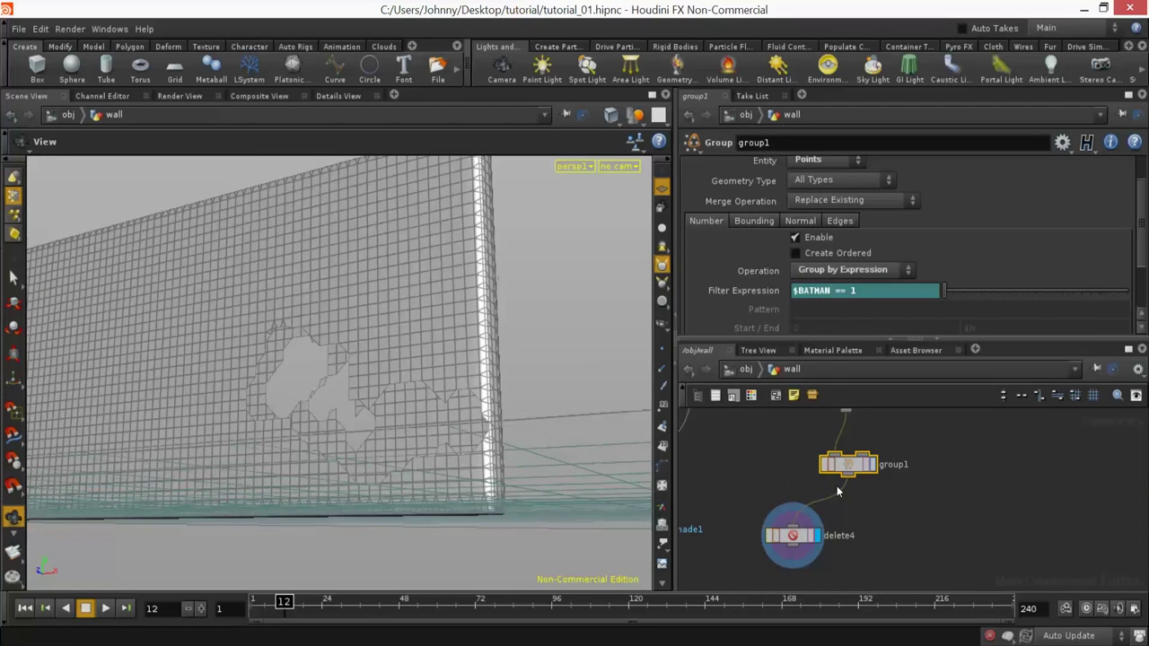
Step: Duplicate delete4 beside it, connect the copy to group1, display it, and set its operation to Delete Non-Selected
middle_click_drag(874, 514, 876, 485)
left_click(790, 512)
key("ctrl+c")
key("ctrl+v")
left_click_drag(848, 539, 893, 505)
left_click(902, 507)
left_click(817, 184)
left_click(816, 206)
Step: Add a Merge node fed by delete4 and delete5, set the display on it, and inspect the crack's edge
middle_click_drag(890, 574, 891, 522)
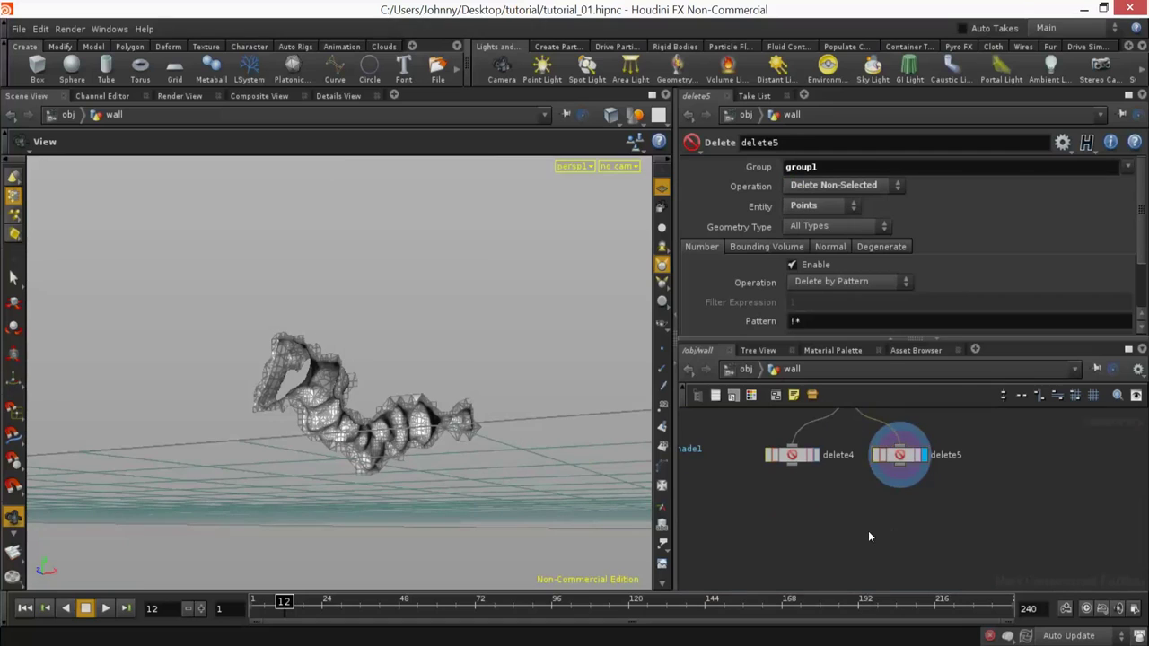
key("Tab")
type("merge")
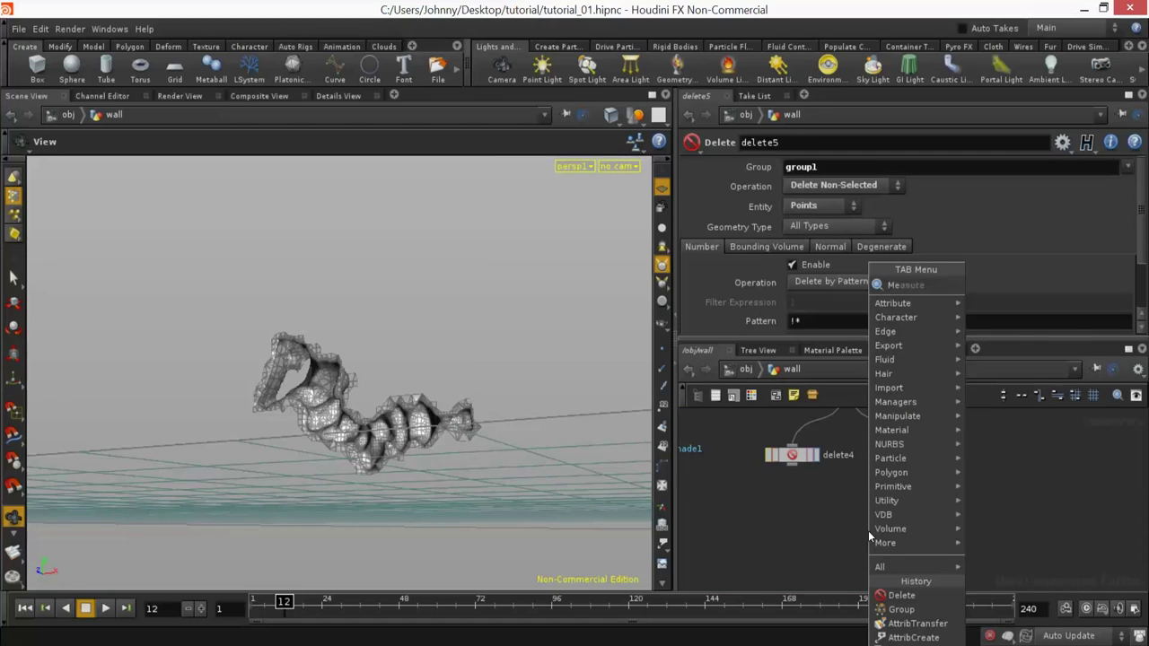
key("Return")
left_click(859, 546)
left_click_drag(792, 463, 862, 531)
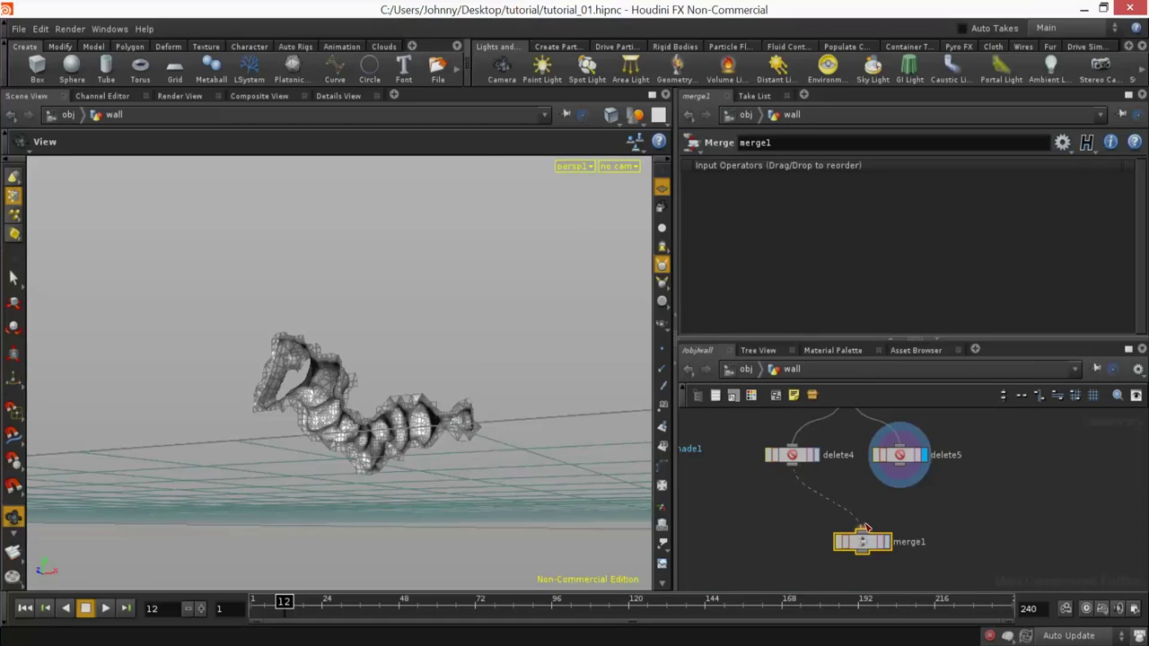
left_click(871, 530)
left_click(887, 542)
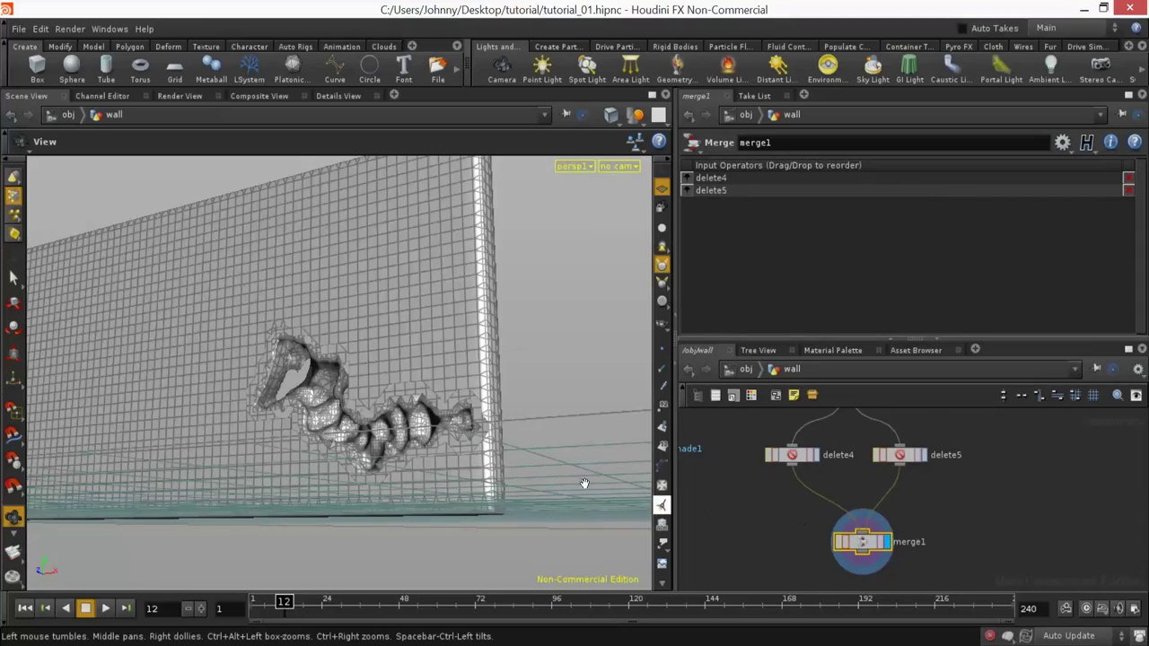
left_click_drag(377, 377, 427, 364)
right_click_drag(426, 364, 462, 384)
left_click_drag(462, 384, 382, 346)
right_click_drag(382, 346, 365, 422)
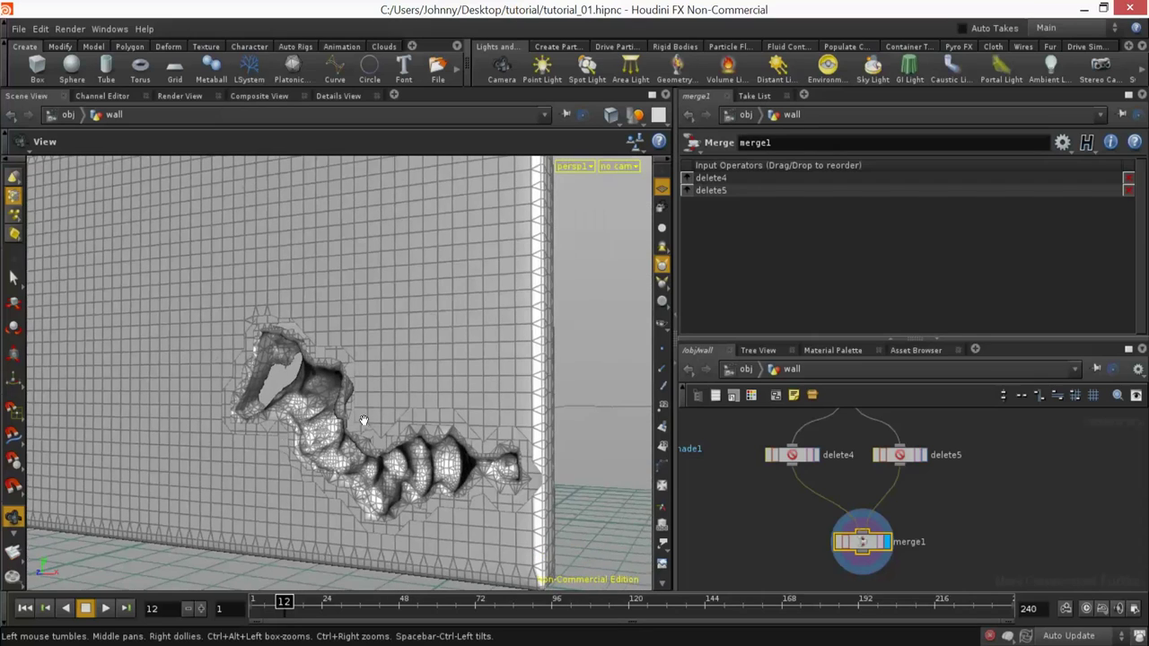
Step: Set the destination group type of attribtransfer2 to Primitives
middle_click_drag(912, 431, 847, 465)
left_click(831, 514)
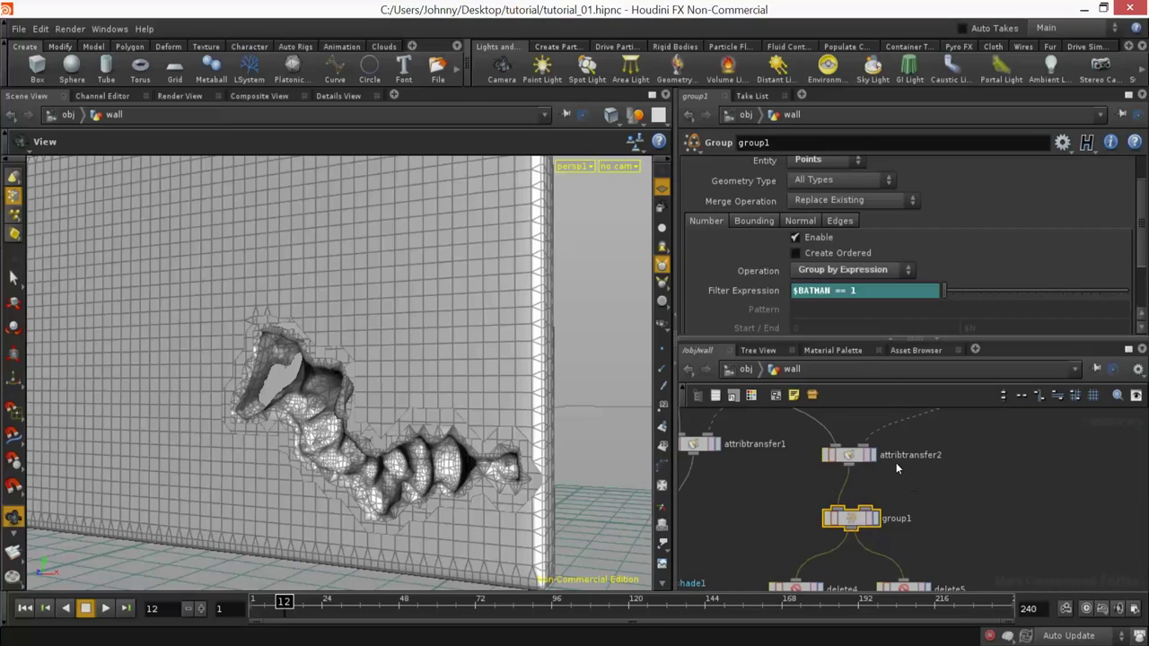
left_click(849, 455)
left_click(802, 227)
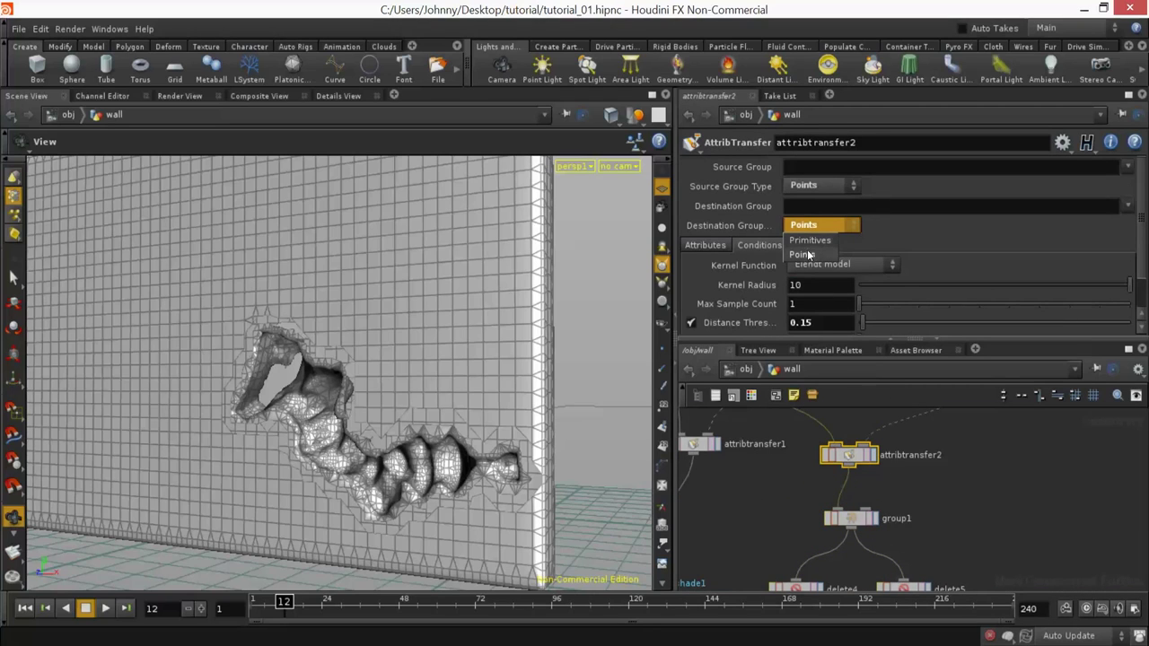
Step: Set group1's entity to Primitives and display group1 to check the grouped faces around the crack
middle_click_drag(928, 485, 941, 444)
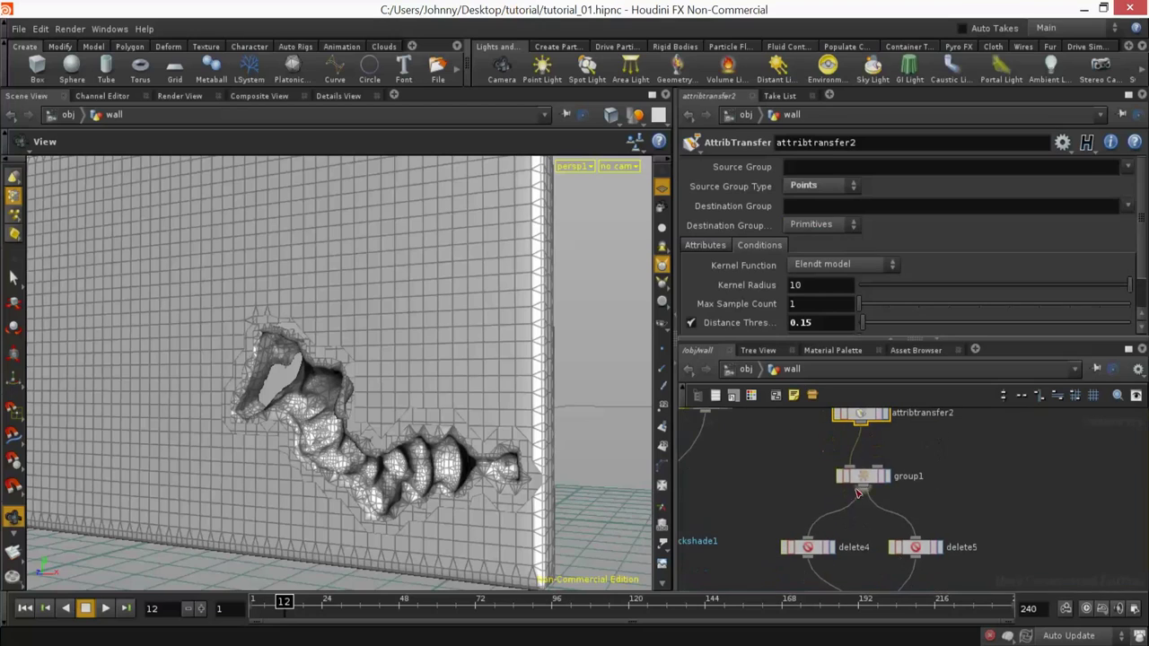
left_click(872, 475)
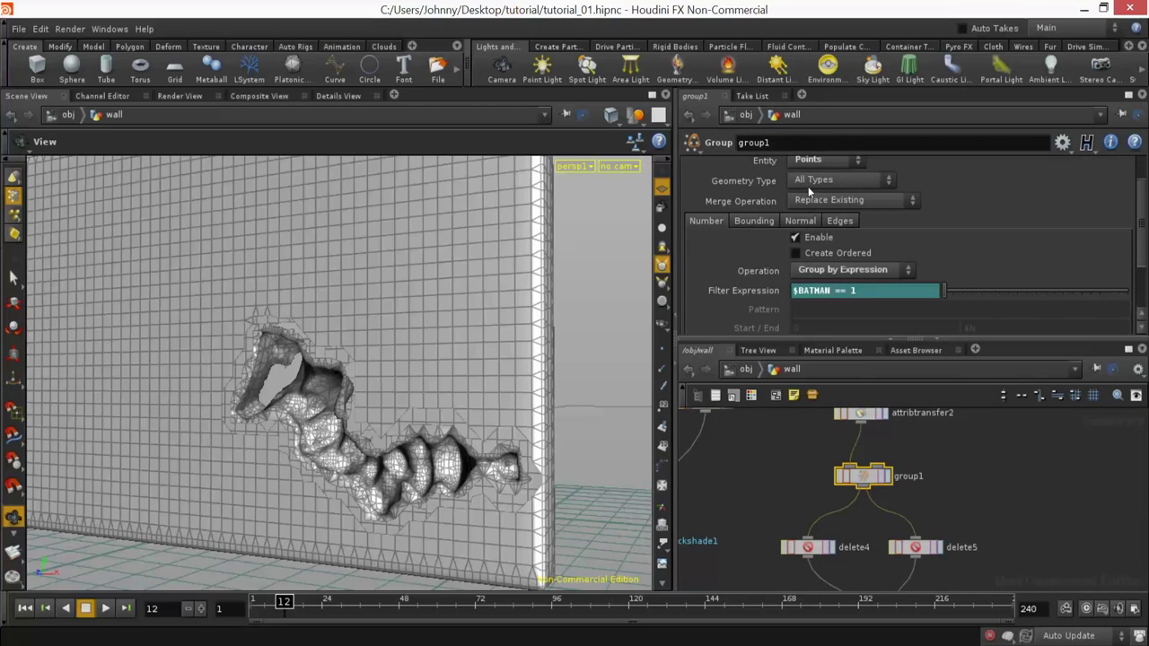
left_click(824, 160)
left_click(817, 175)
left_click(960, 489)
left_click(888, 477)
left_click_drag(630, 469, 547, 396)
Step: Set the display on delete4 and set its entity to Primitives
middle_click_drag(984, 515, 979, 451)
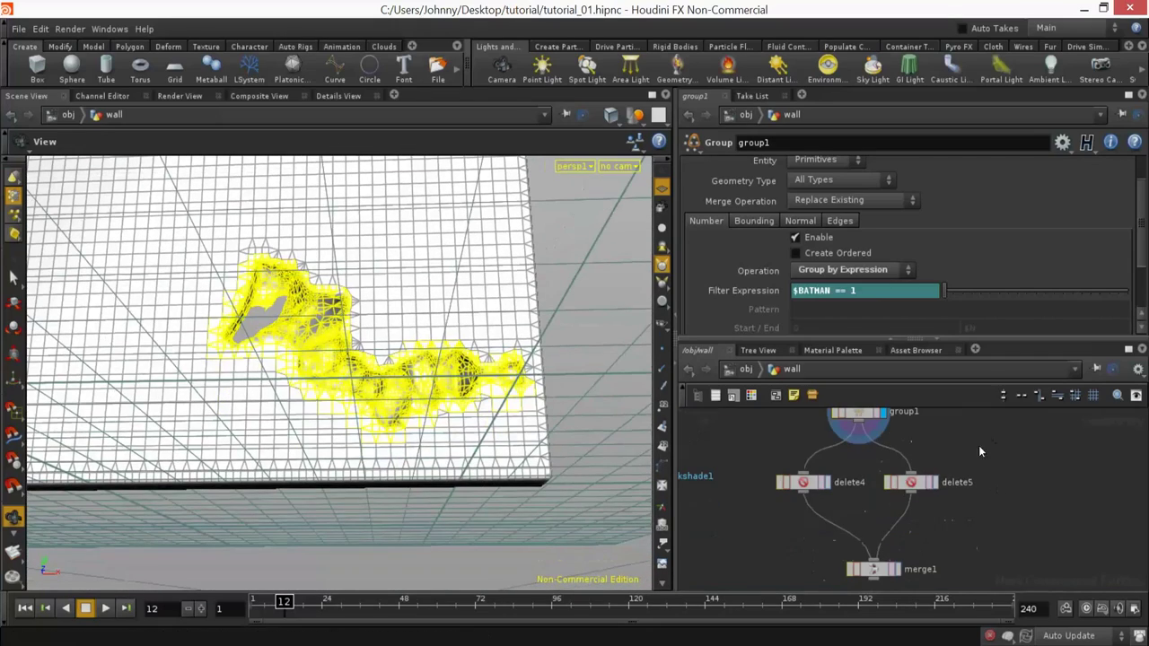
left_click(827, 485)
left_click_drag(495, 400, 466, 505)
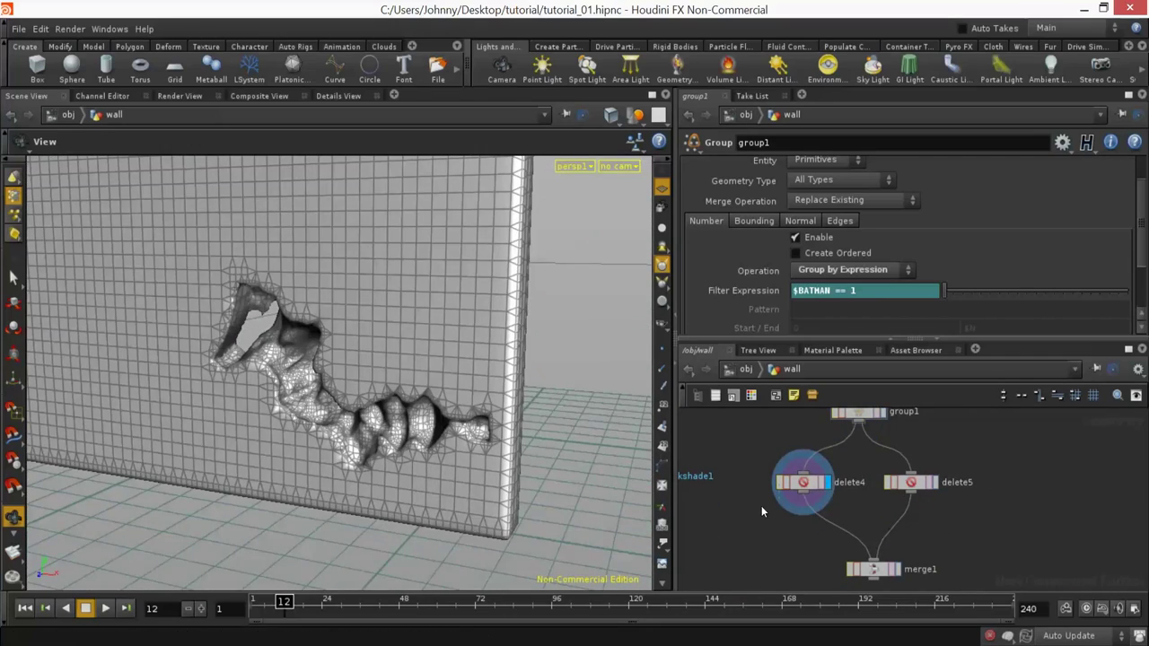
left_click(804, 483)
left_click(815, 187)
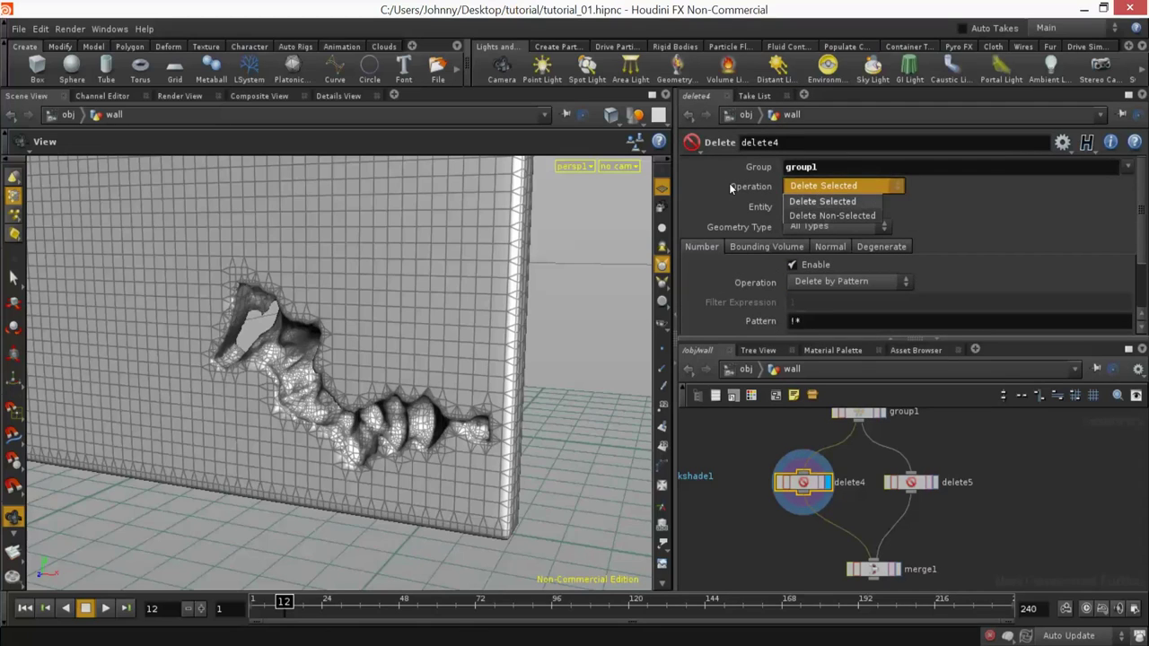
left_click(795, 207)
left_click(807, 222)
Step: Set the entity of delete5 to Primitives
left_click(907, 484)
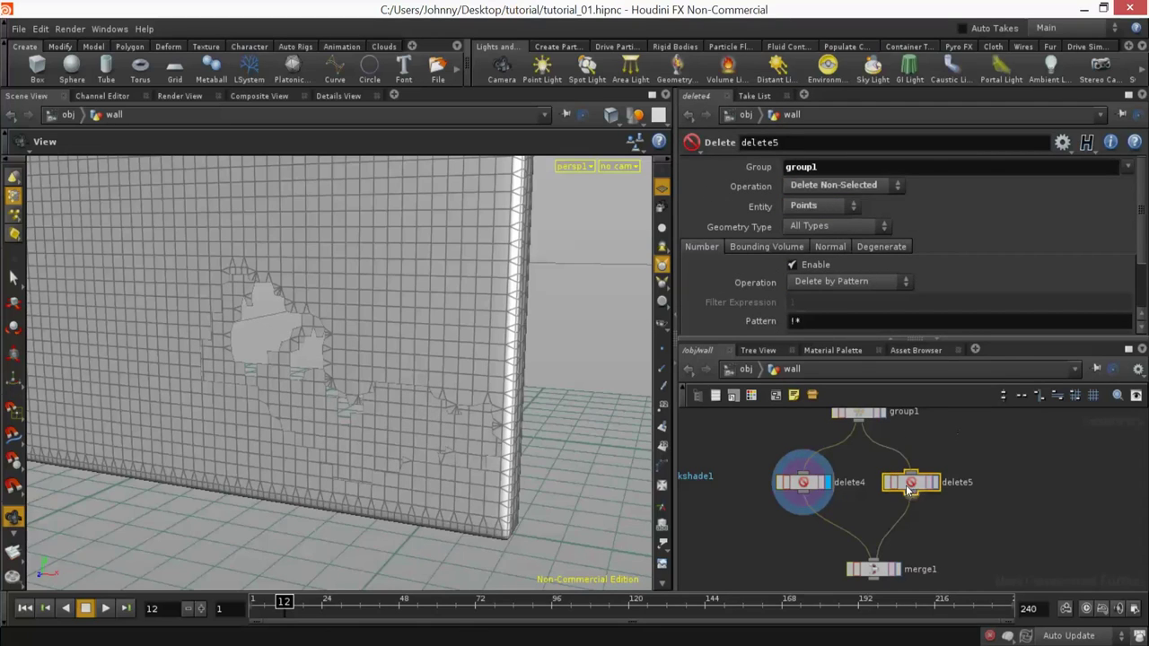
left_click(803, 205)
left_click(816, 223)
Step: Set the display on merge1 and inspect the merged crack and wall mesh up close
middle_click_drag(996, 522, 1000, 487)
left_click(1000, 488)
left_click(903, 536)
scroll(394, 359, "up", 5)
left_click_drag(395, 359, 489, 452)
right_click_drag(432, 404, 561, 368)
left_click_drag(560, 368, 723, 397)
scroll(969, 519, "down", 5)
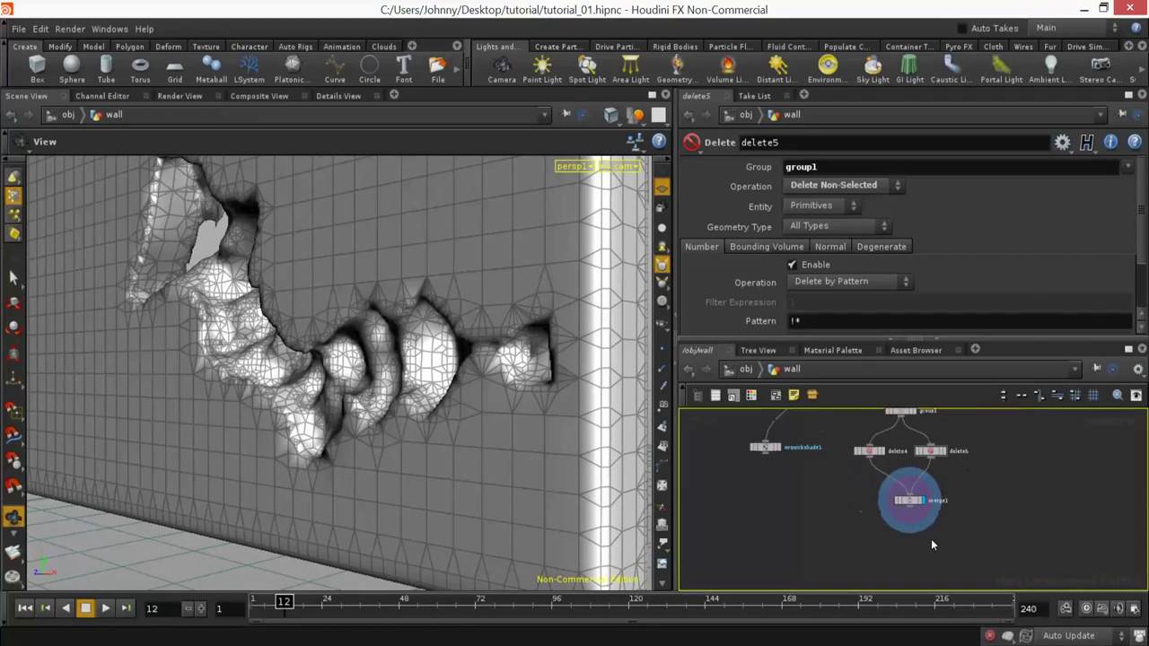
Step: Try an Exploded View node on merge1's output, display it on the cracked wall, and delete it
key("Tab")
type("explo")
key("Return")
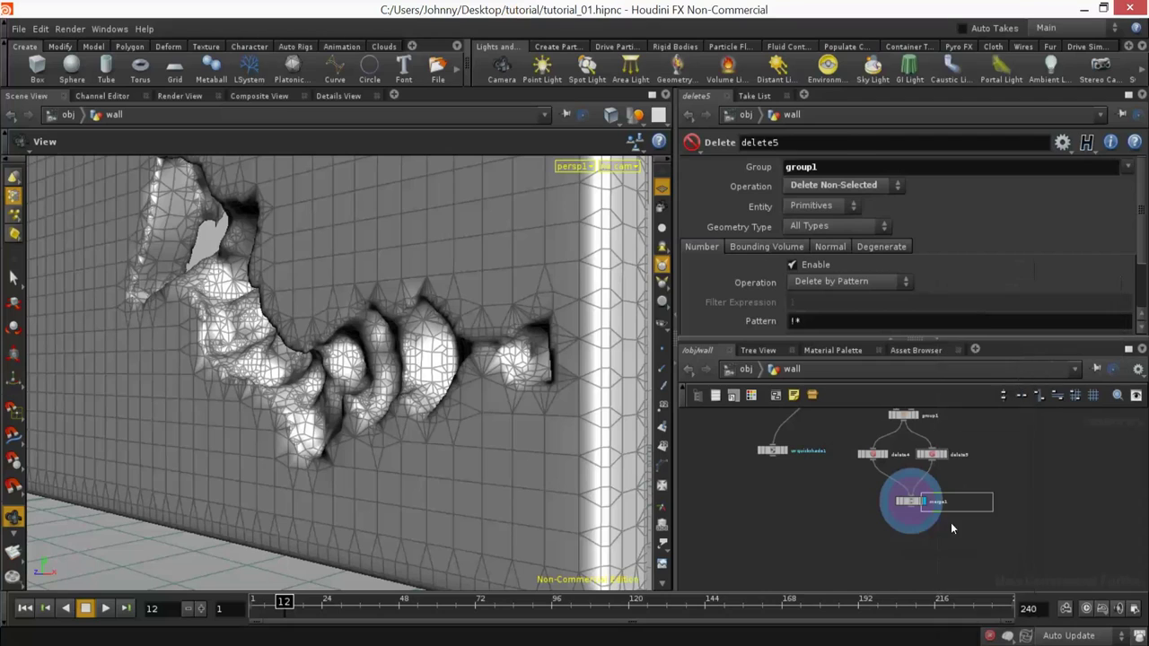
left_click(919, 528)
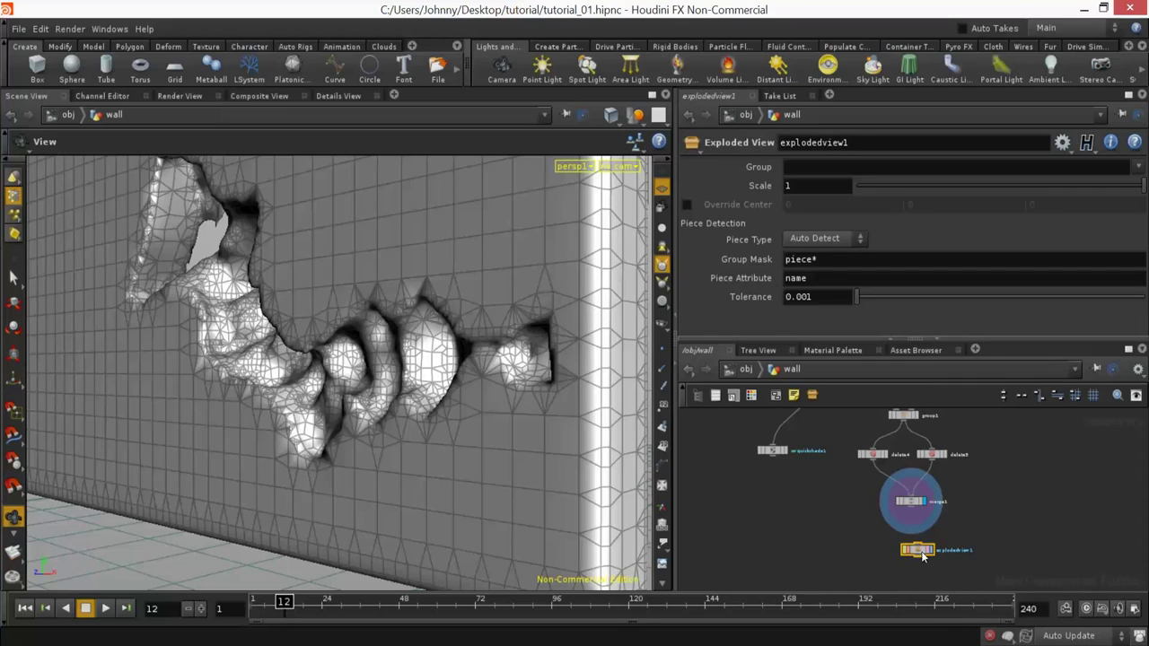
scroll(932, 519, "up", 3)
left_click(934, 576)
left_click_drag(909, 570, 899, 549)
scroll(305, 436, "down", 5)
left_click_drag(305, 436, 416, 415)
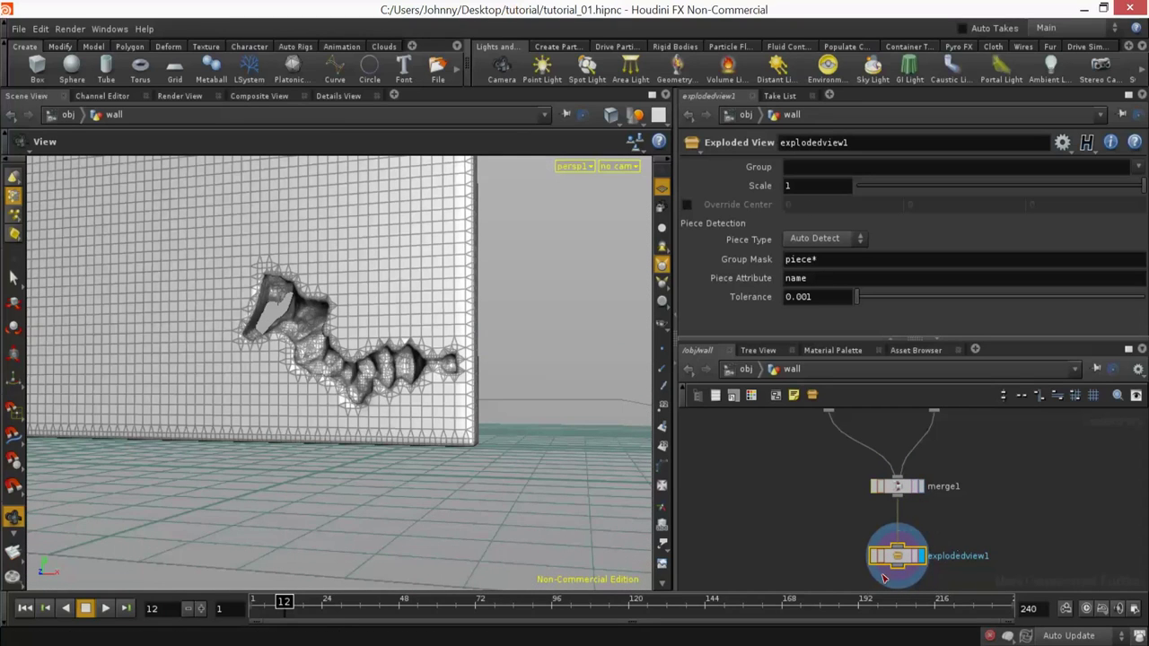
key("Delete")
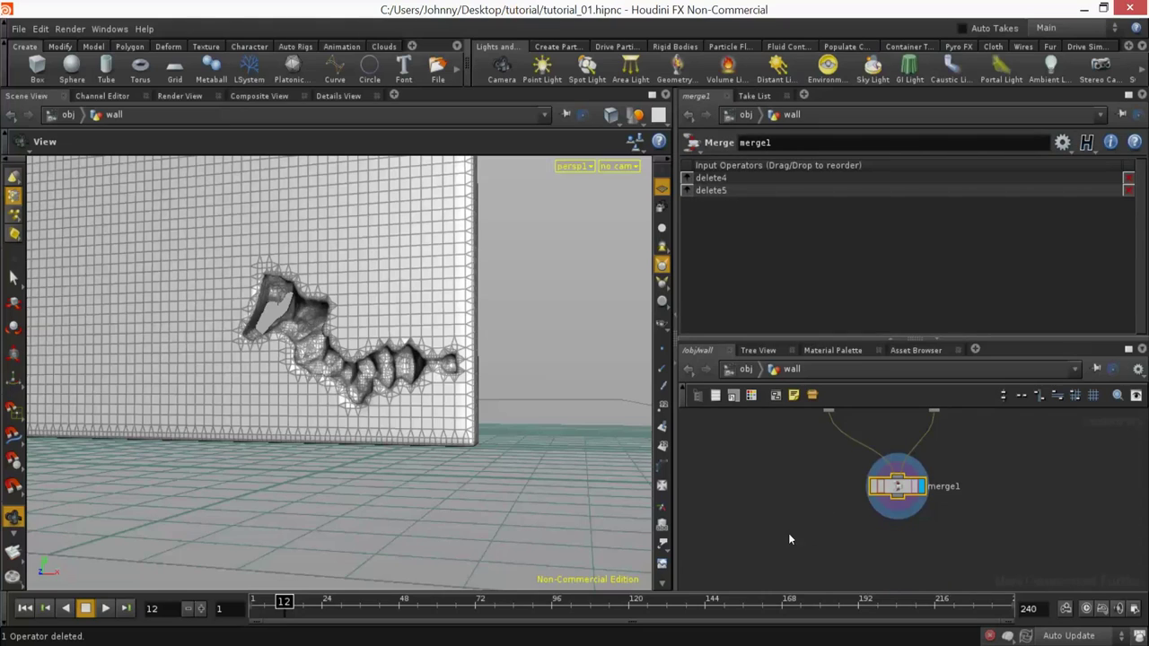
Step: Compare the displayed results of delete4, delete5 and merge1, and inspect the crack in the wall
middle_click_drag(801, 511, 830, 581)
left_click(880, 474)
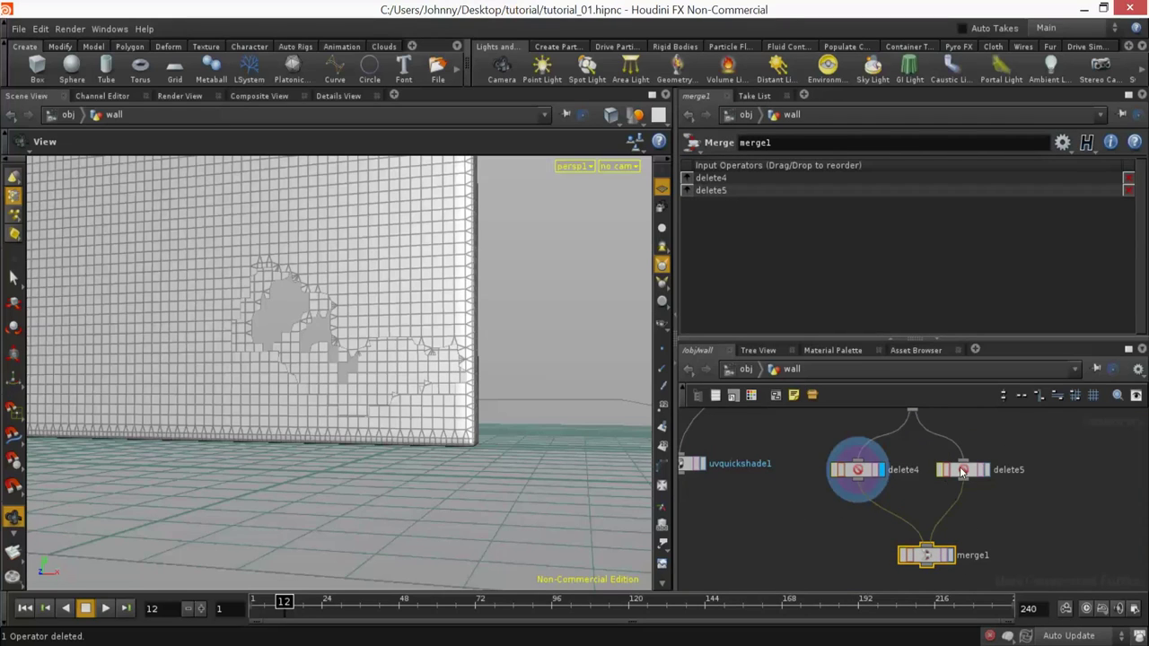
left_click(984, 470)
left_click(949, 555)
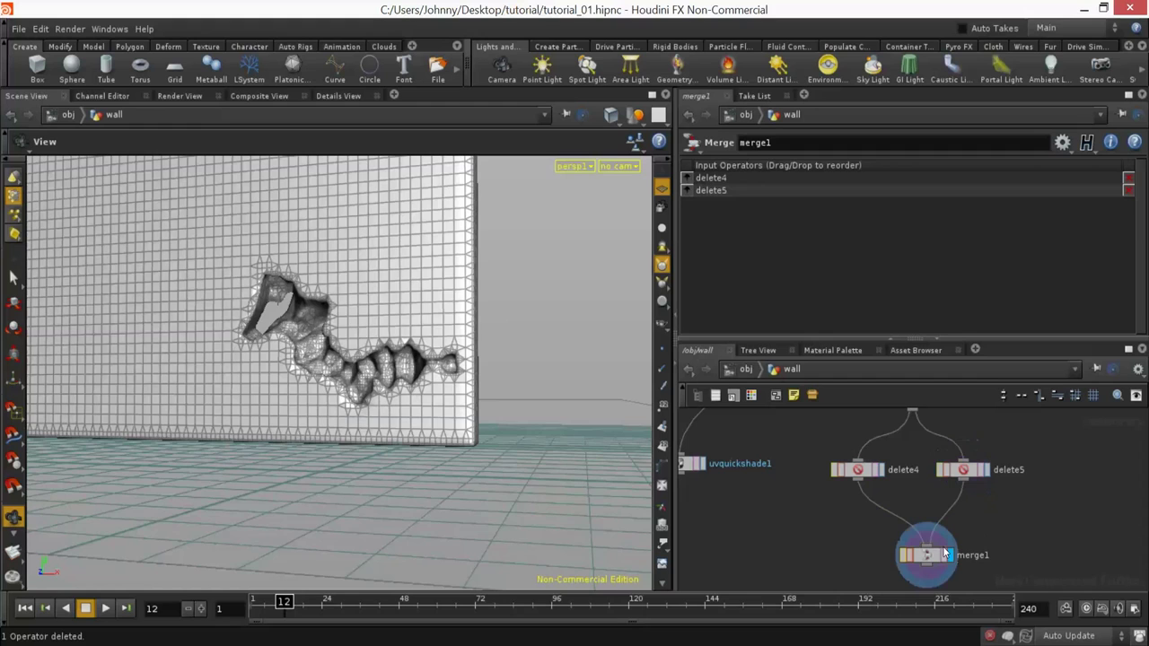
left_click_drag(571, 467, 449, 414)
middle_click_drag(833, 549, 859, 532)
left_click_drag(764, 463, 795, 607)
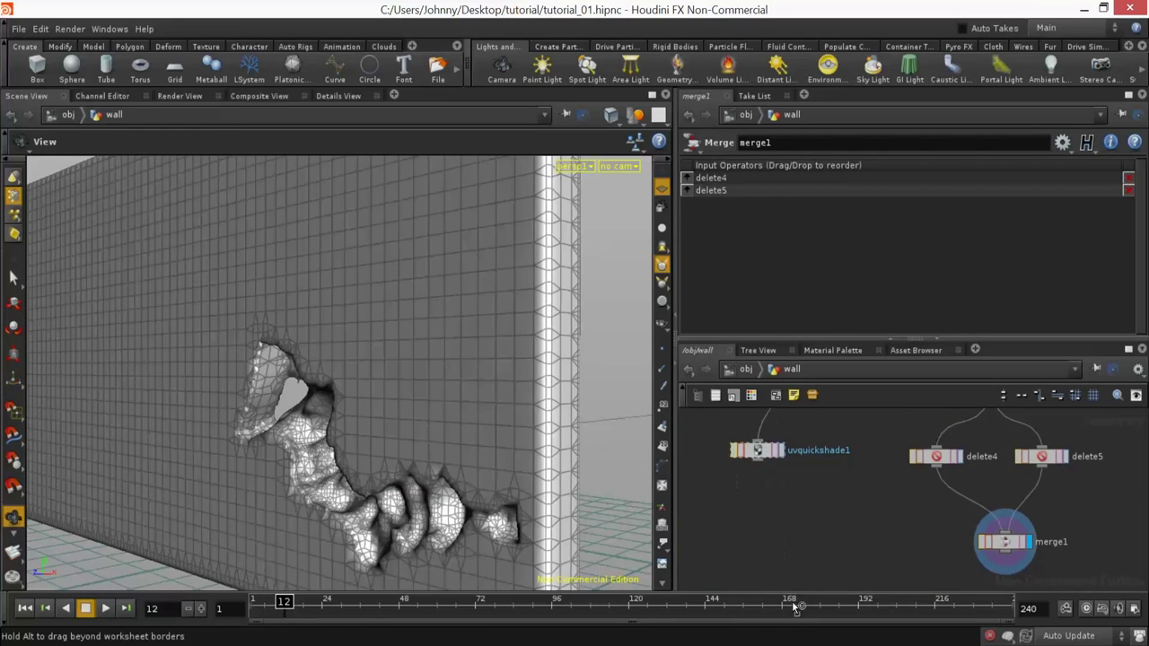
middle_click_drag(881, 495, 812, 498)
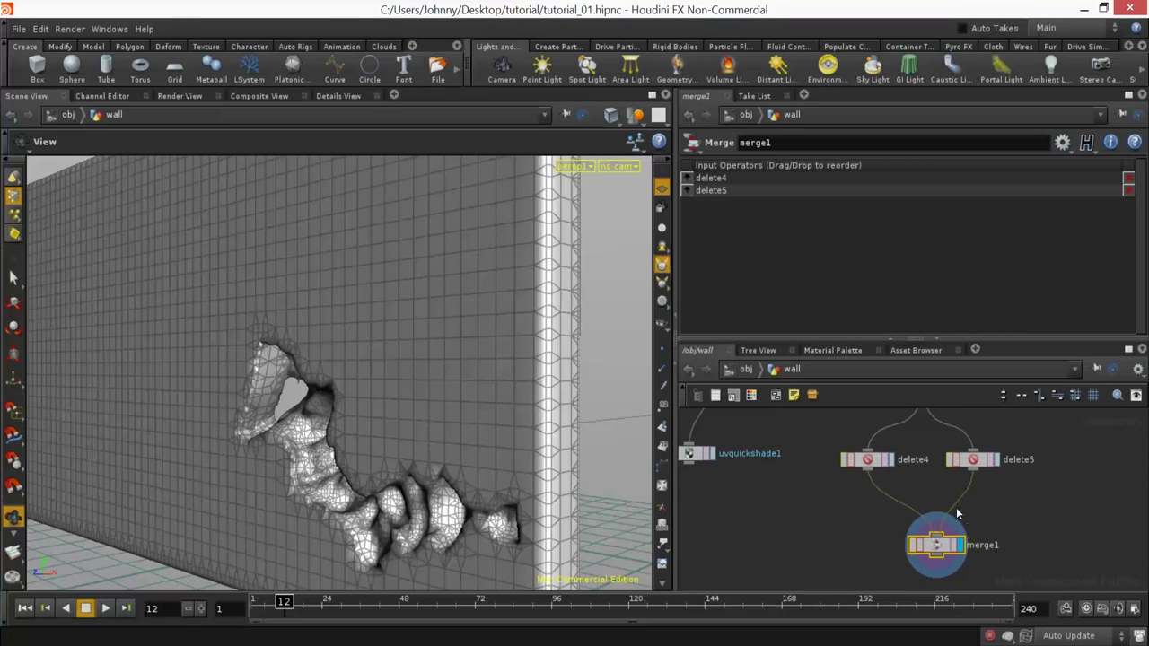
Step: Delete merge1, rewire uvquickshade1 to take its input from delete4, and display uvquickshade1
key("Delete")
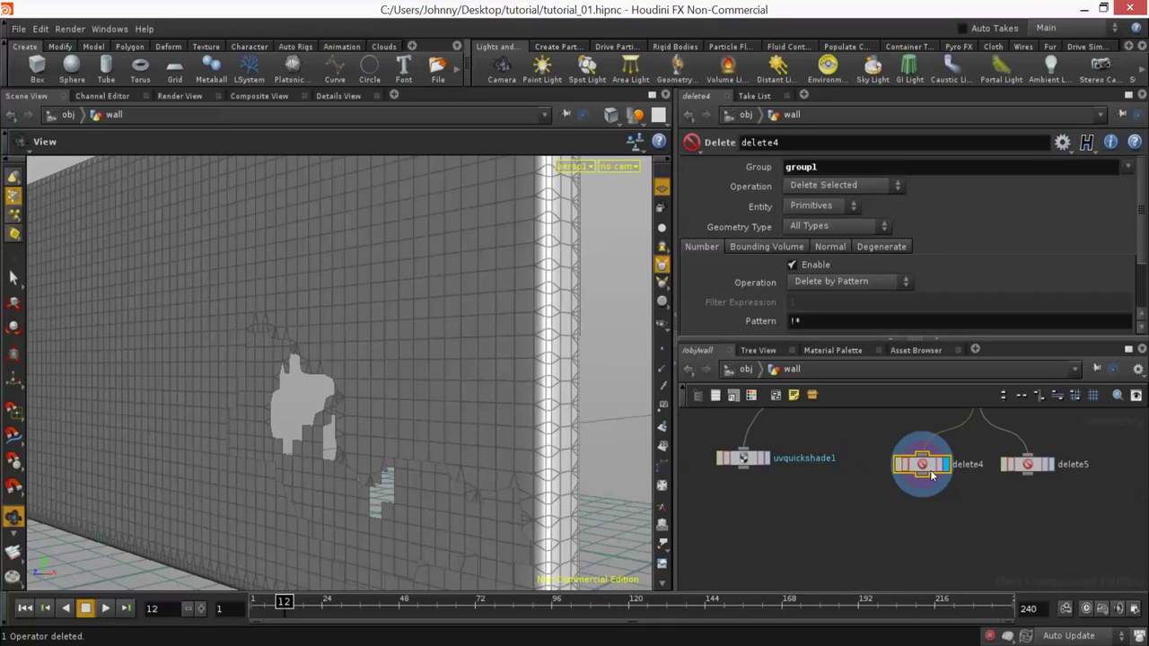
left_click_drag(746, 465, 762, 583)
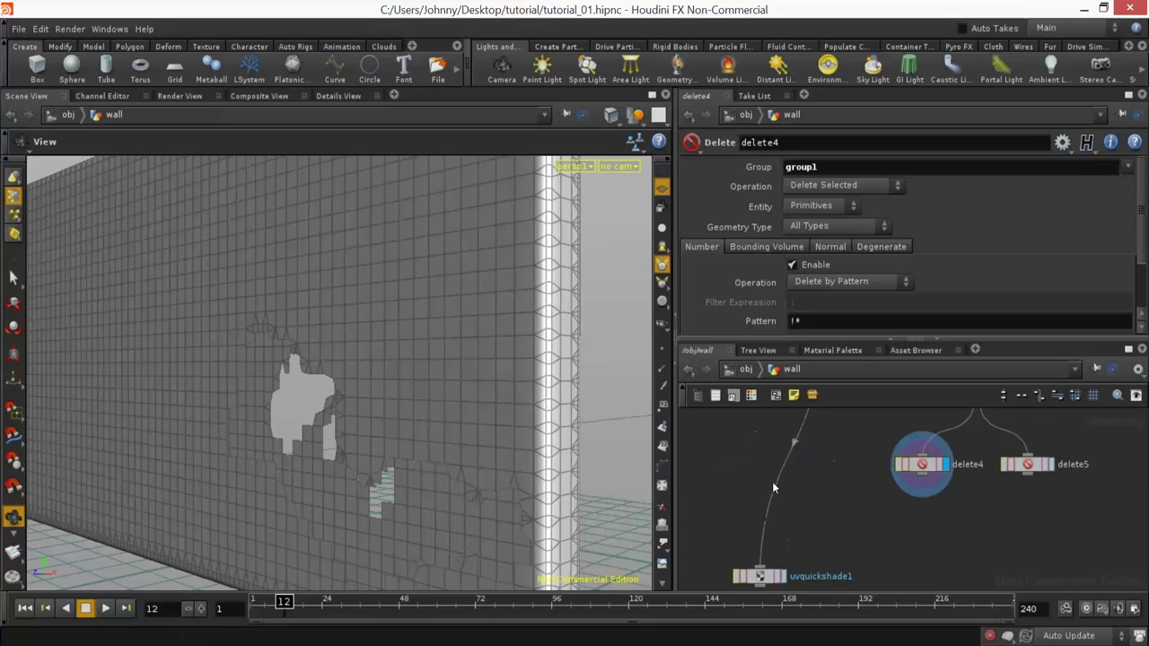
left_click(912, 466)
middle_click_drag(865, 520, 875, 485)
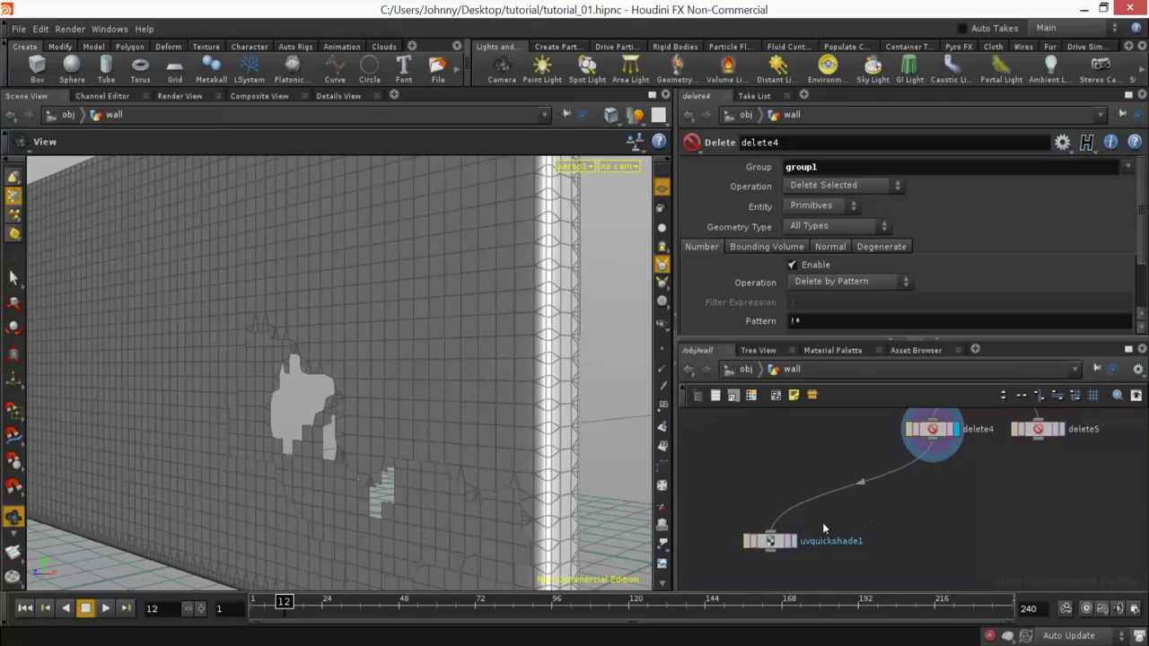
left_click(793, 541)
Step: Rewire attribtransfer2's first input to attribtransfer1's output and check the brick texture on the wall
mouse_move(707, 419)
middle_mouse_down()
mouse_move(846, 486)
mouse_move(851, 531)
middle_mouse_up()
left_click(914, 437)
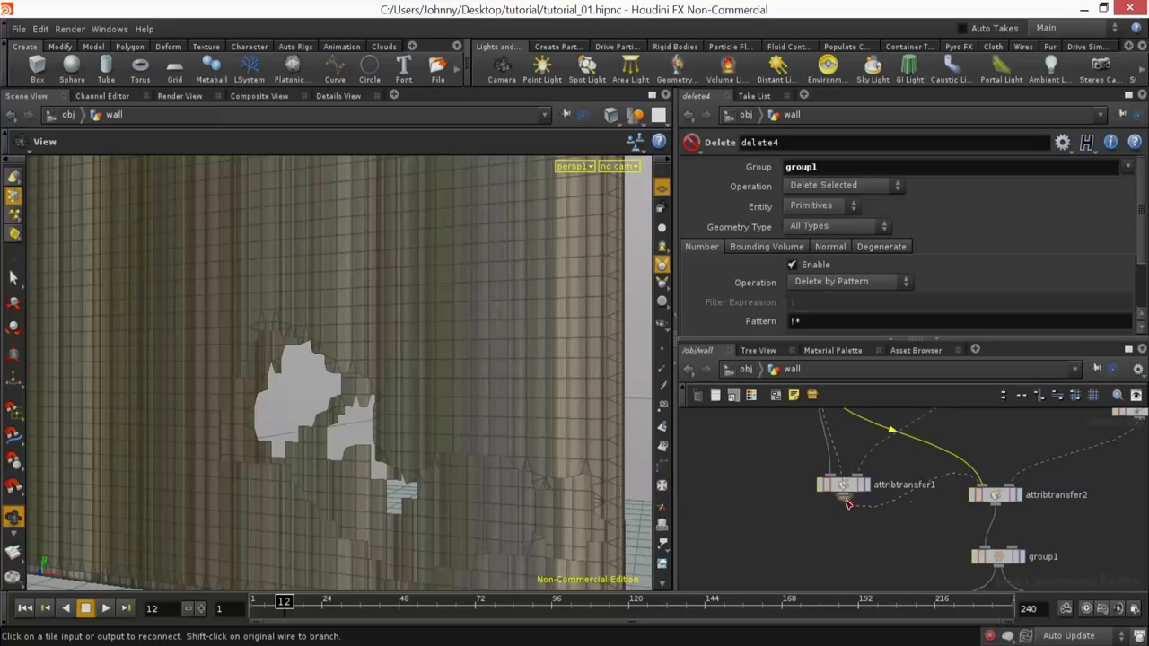
left_click(846, 502)
left_click_drag(495, 487, 559, 461)
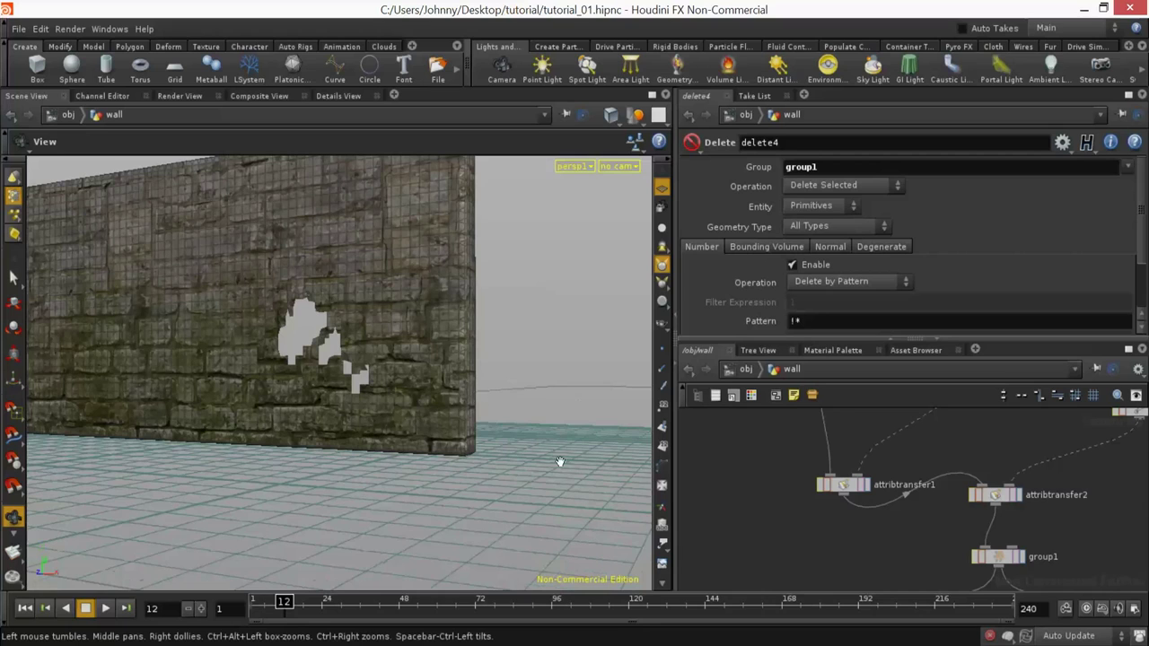
right_click_drag(442, 396, 554, 400)
middle_click_drag(891, 561, 845, 461)
middle_click_drag(933, 520, 913, 425)
left_click(726, 544)
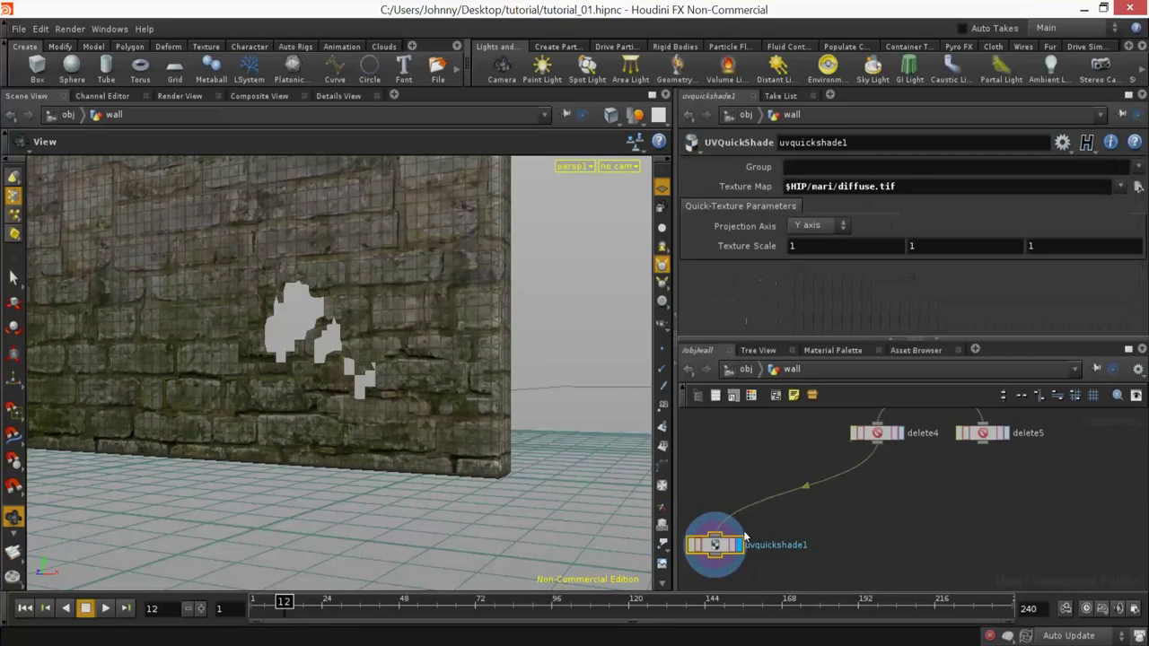
Step: Set the display on delete5 and go to frame 19 to show a longer section of the crack
middle_click_drag(917, 476, 865, 516)
left_click(953, 474)
left_click_drag(323, 395, 449, 422)
middle_click_drag(927, 536, 932, 510)
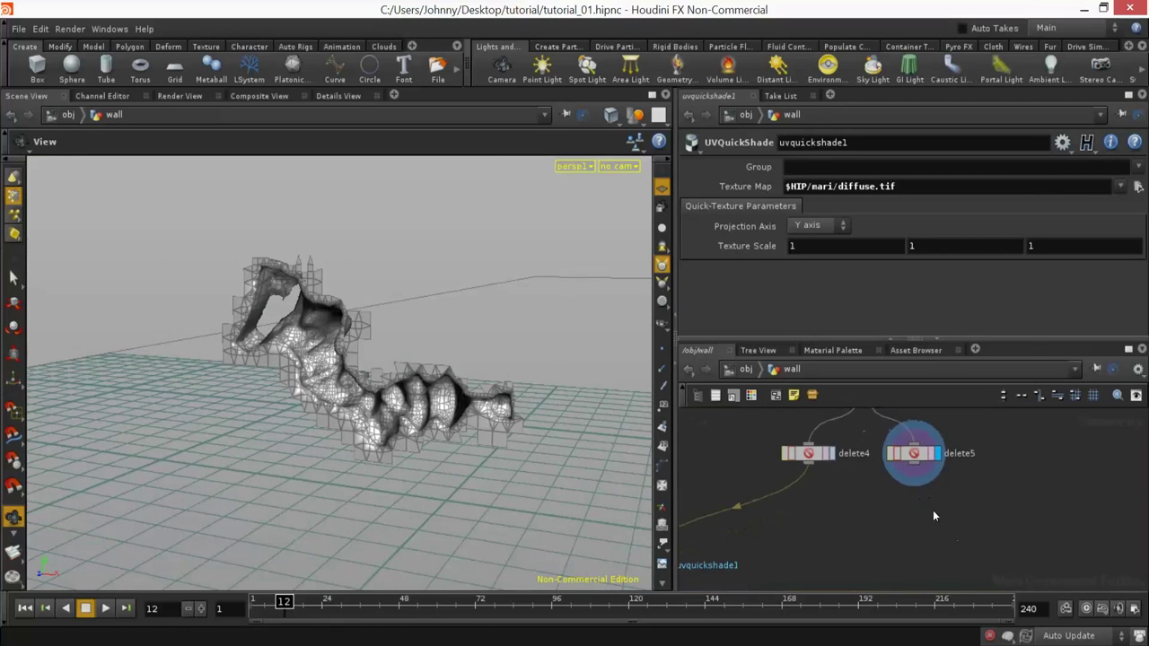
key("Tab")
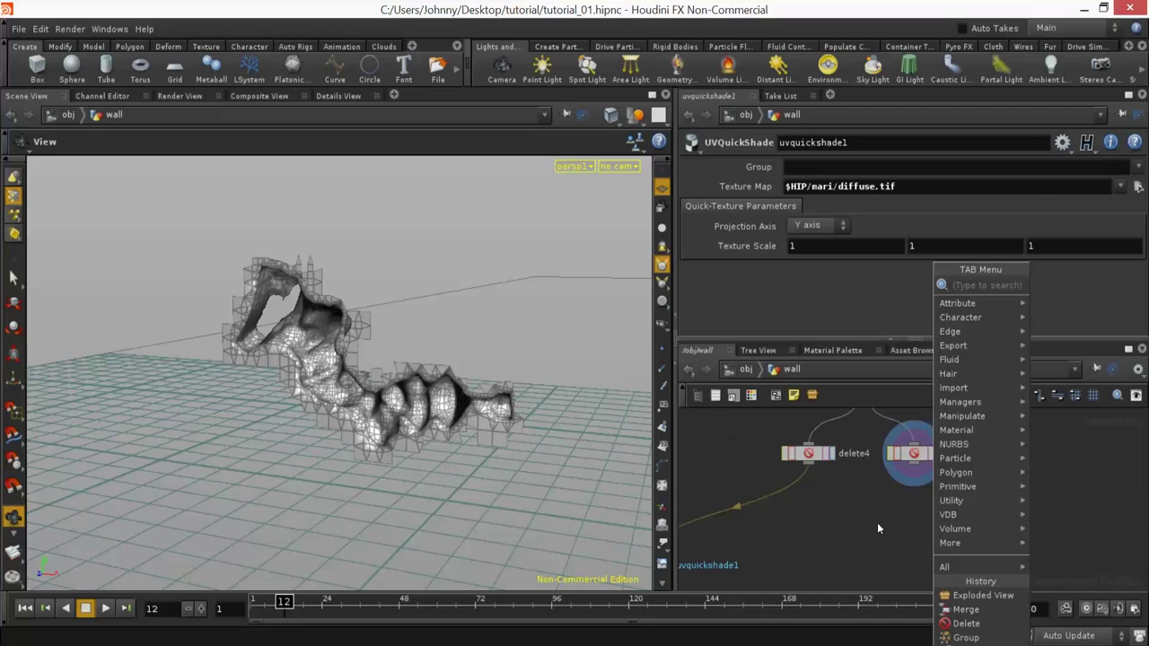
left_click(878, 524)
middle_click_drag(909, 533, 889, 611)
middle_click_drag(934, 463, 870, 431)
middle_click_drag(805, 562, 826, 508)
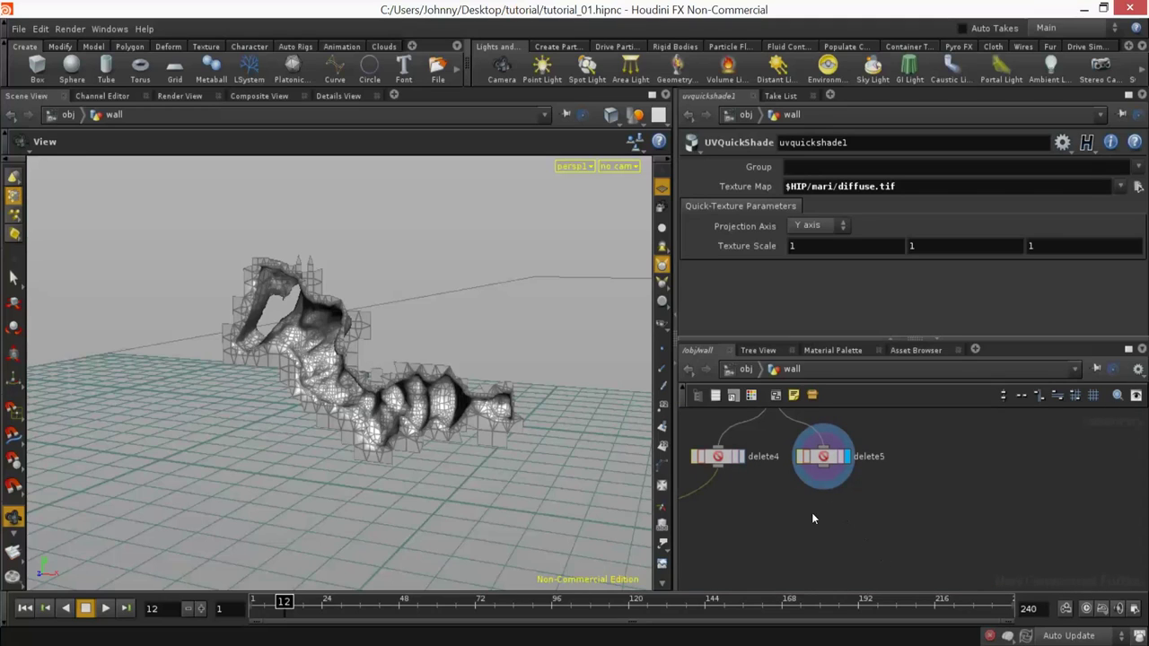
left_click(307, 602)
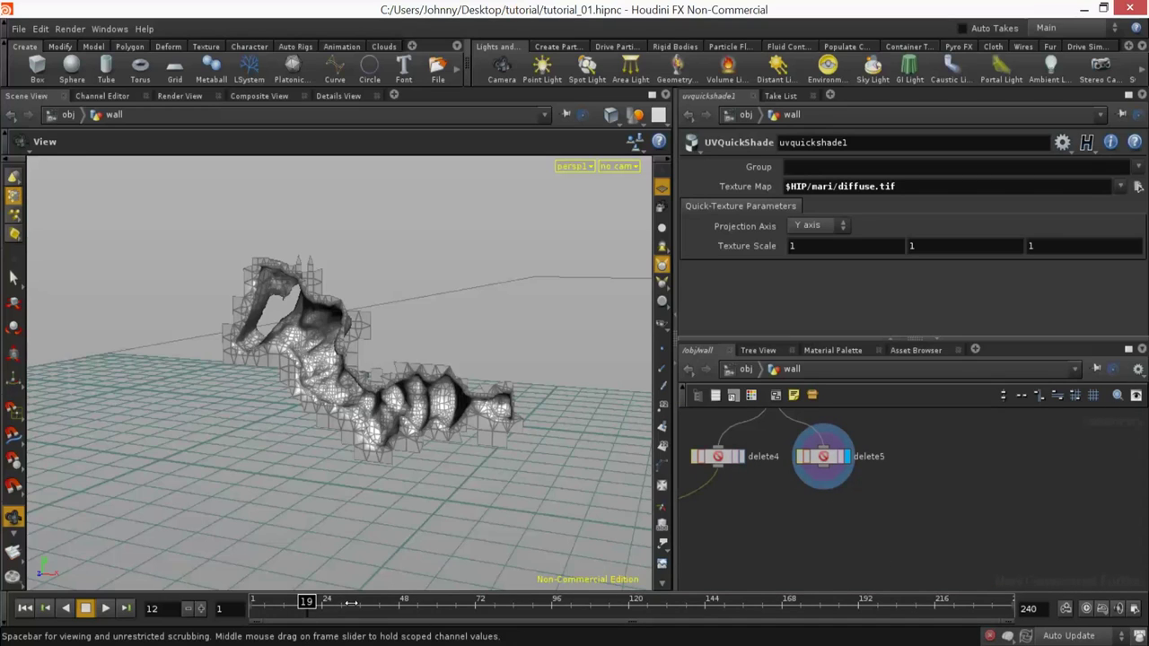
Step: Add a UV Project node fed by delete5 and set the display on it
key("Tab")
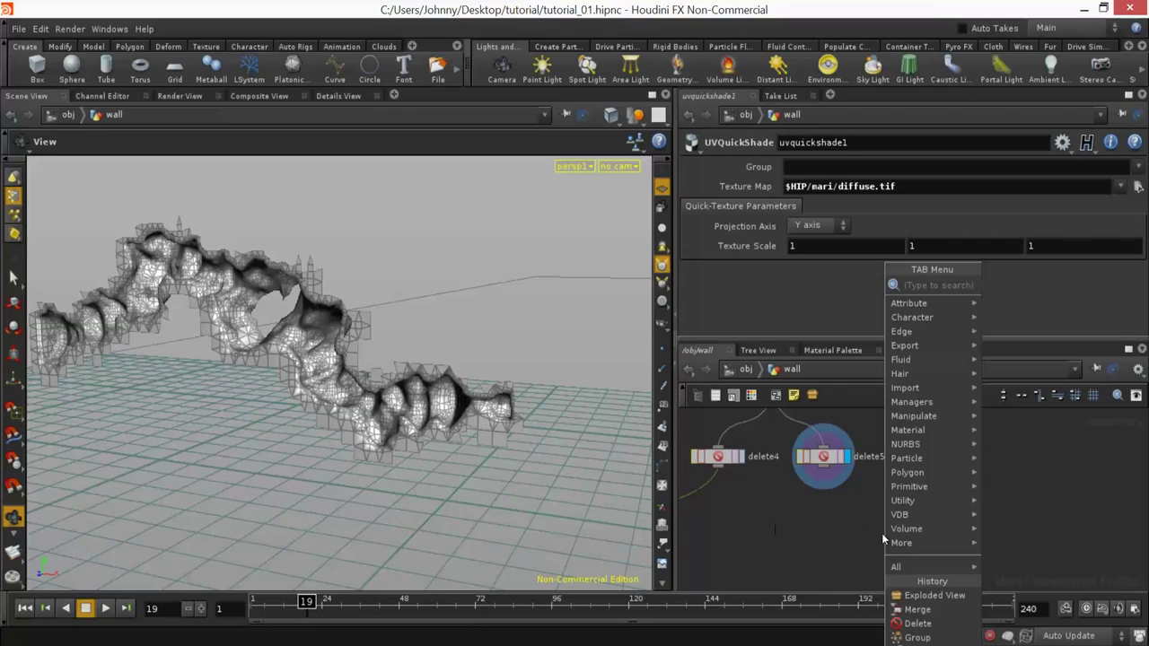
type("UV")
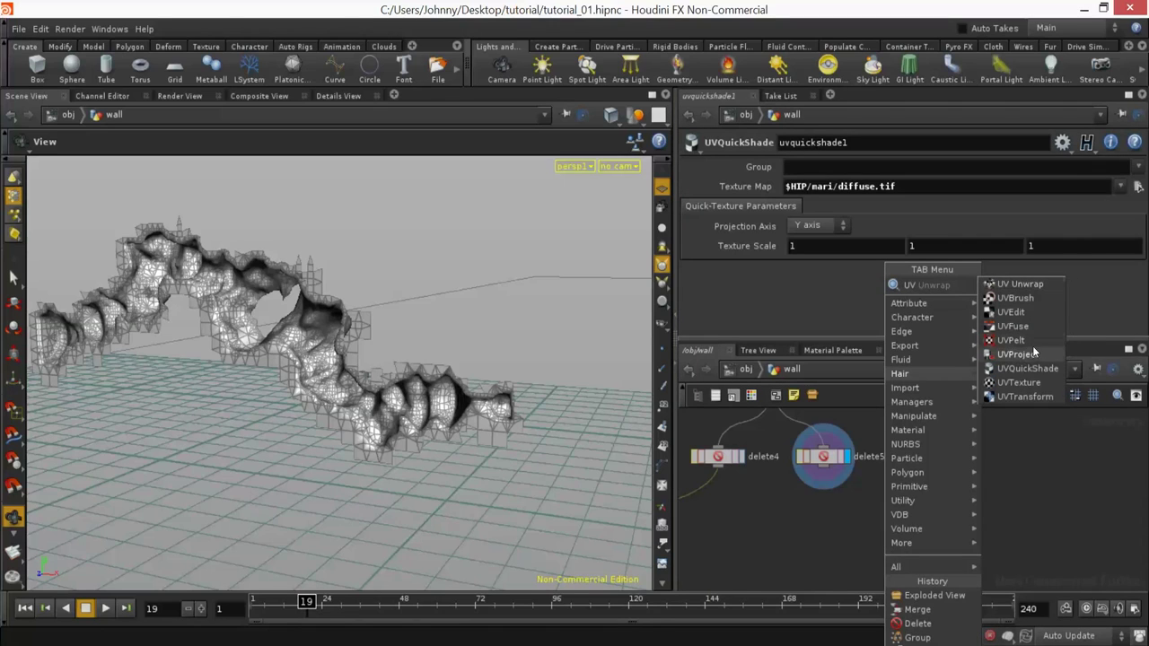
left_click(1030, 353)
left_click(826, 510)
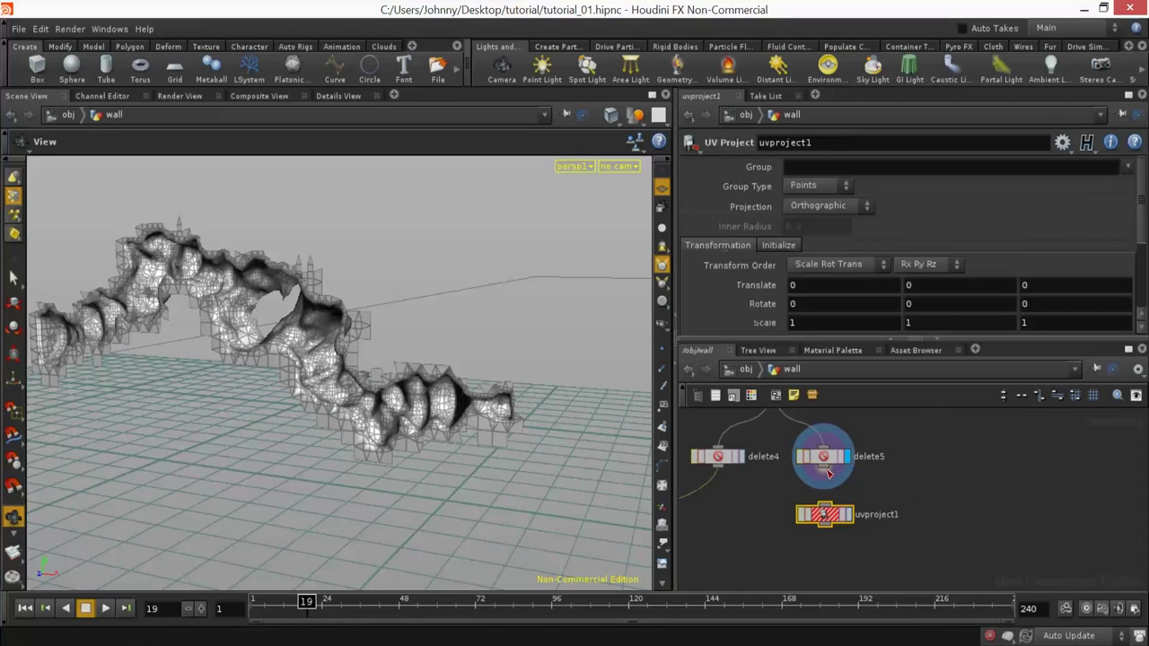
left_click(848, 515)
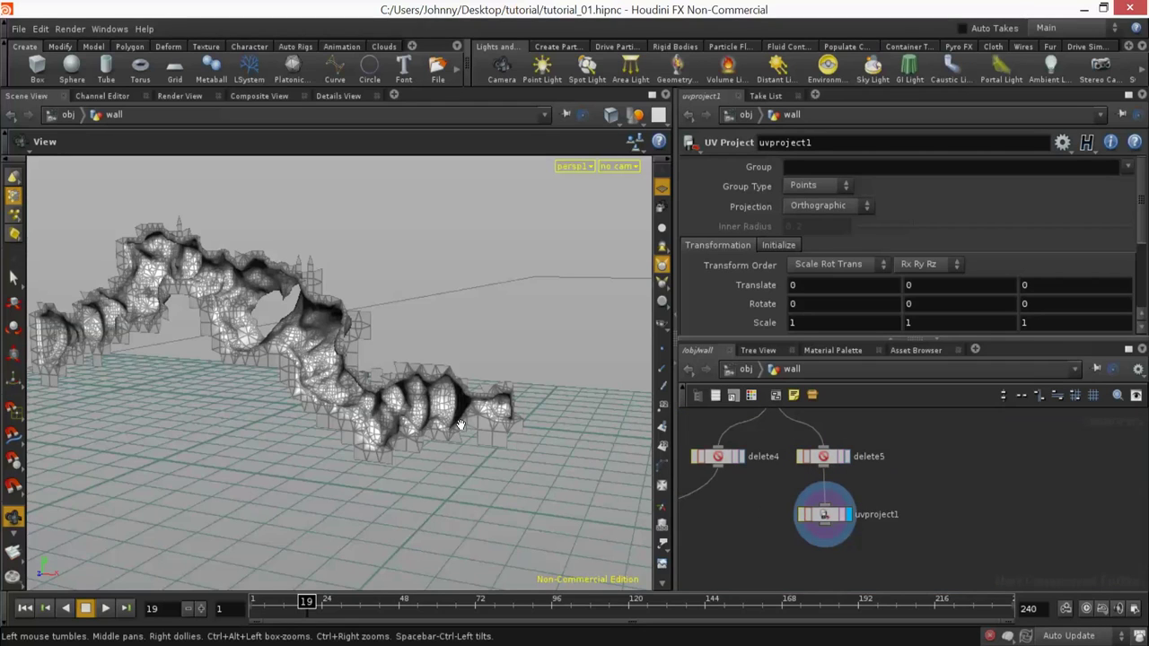
Step: Examine the projected UVs in the UV view at frames 10 and 16, and return to the perspective view
key("space+5")
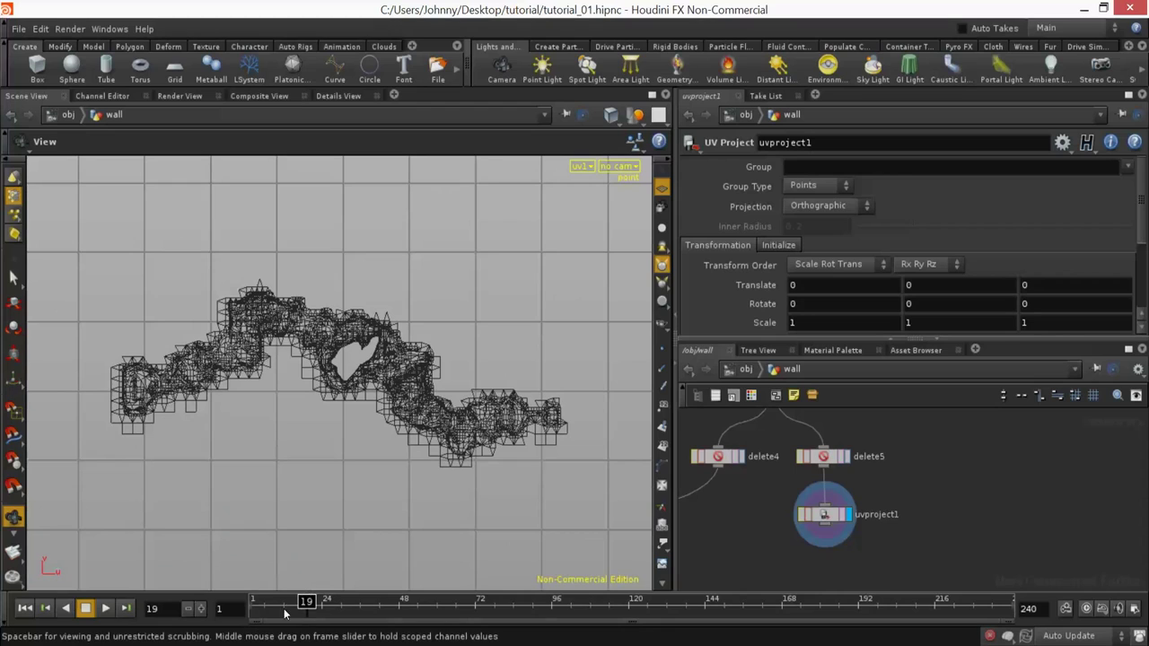
left_click(276, 601)
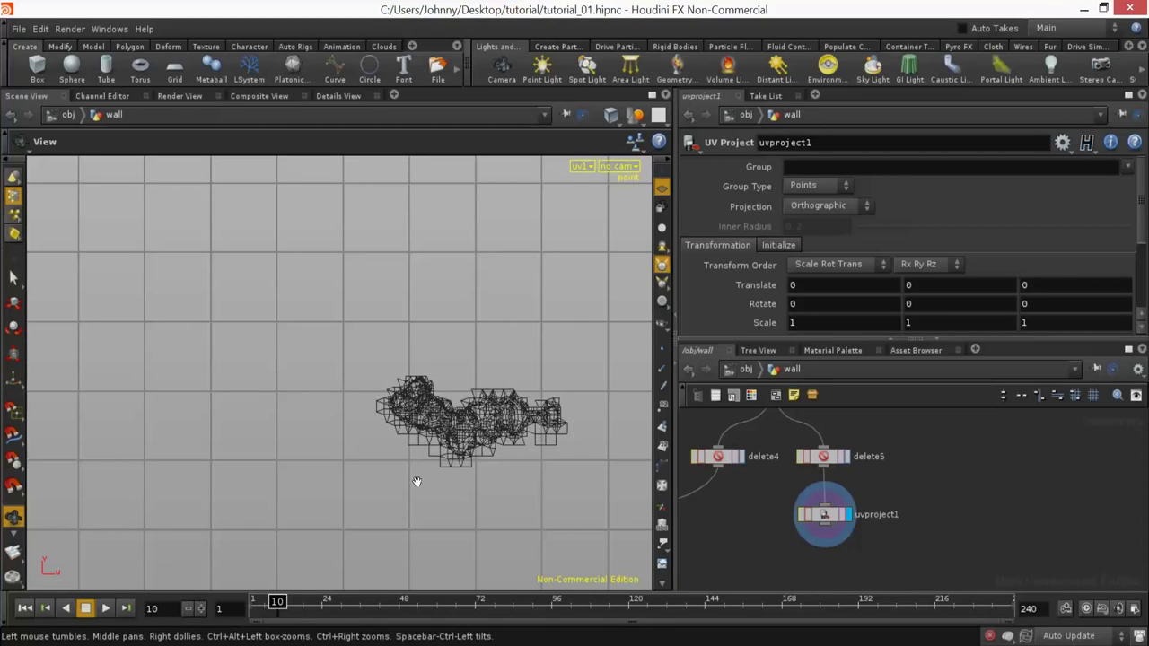
left_click(296, 602)
scroll(417, 372, "up", 5)
scroll(463, 338, "up", 2)
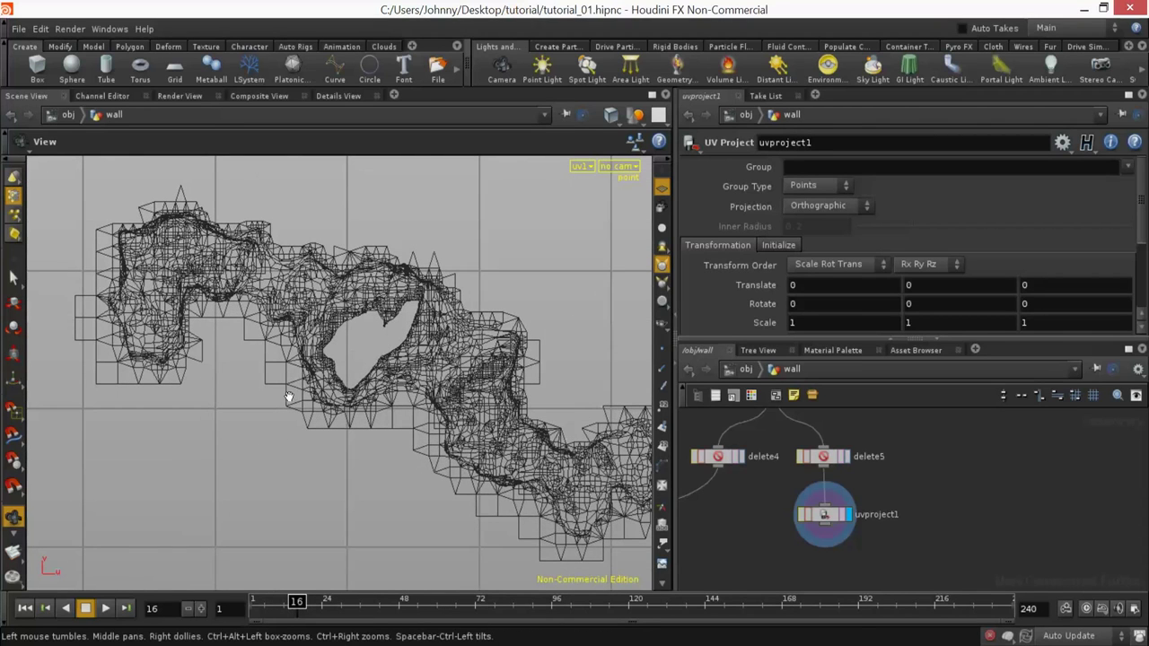
key("space+1")
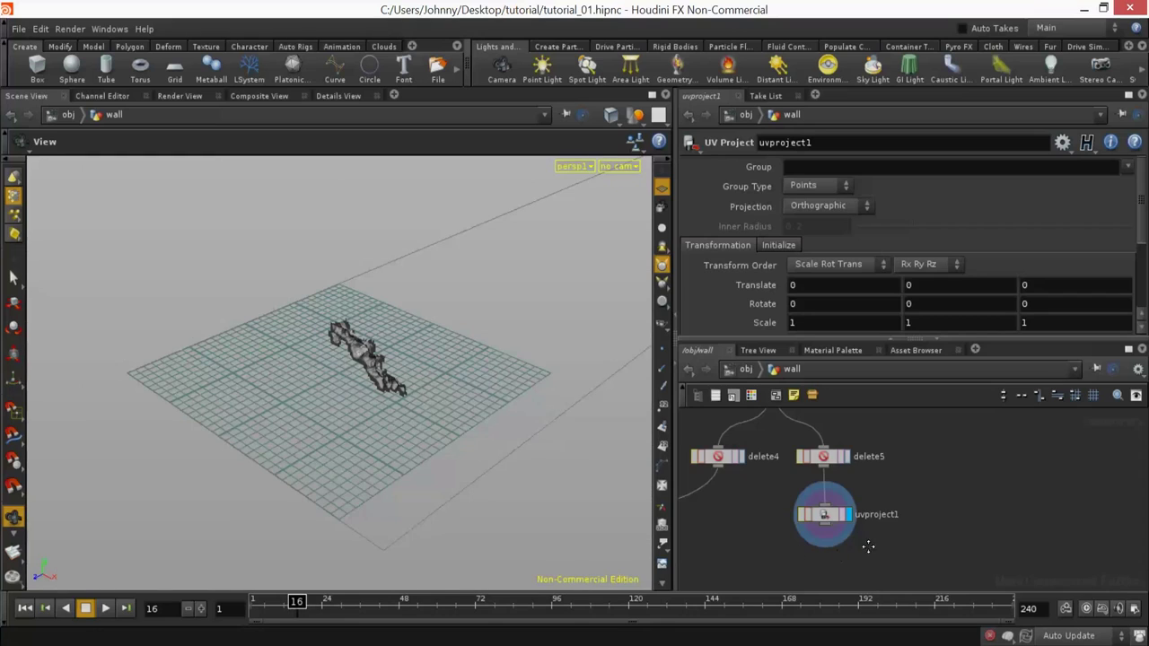
Step: Add a UVQuickShade node fed by uvproject1 and set the display on it
middle_click_drag(868, 547, 883, 507)
key("Tab")
type("uvq")
key("Return")
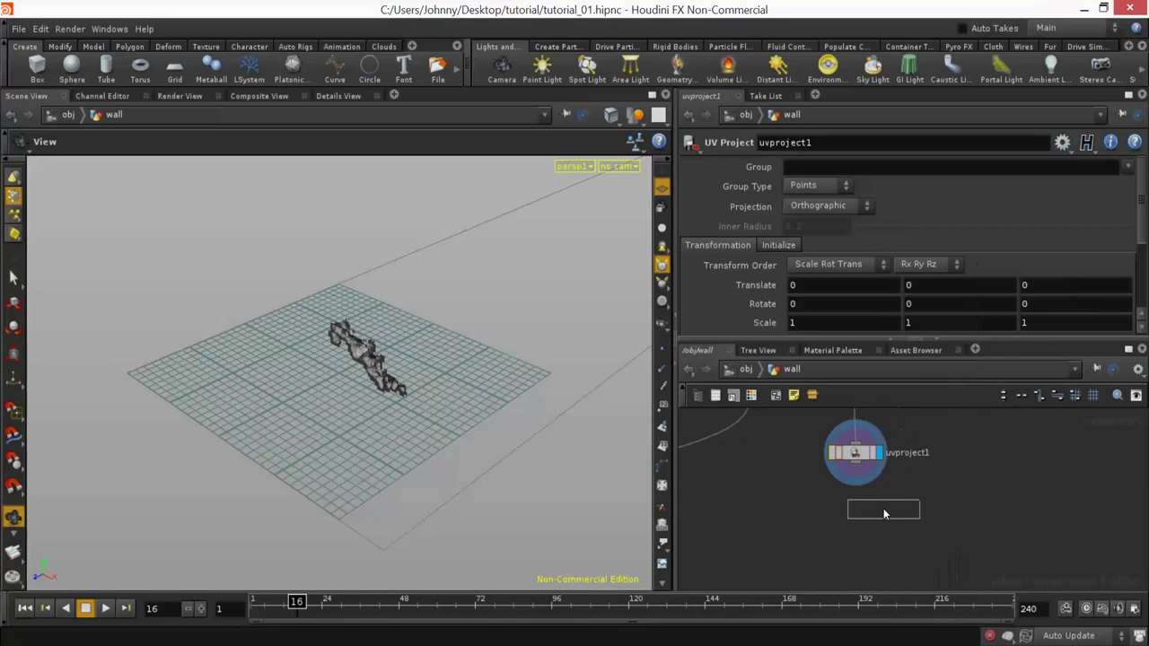
left_click(864, 525)
left_click(866, 515)
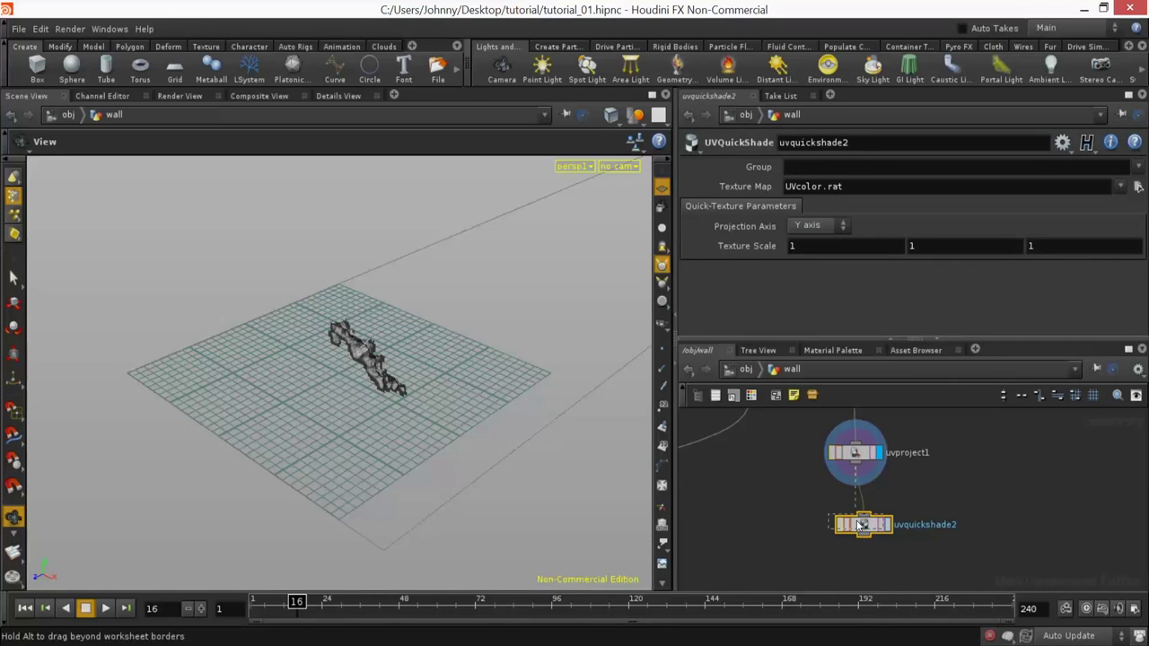
left_click_drag(865, 525, 857, 517)
left_click(880, 517)
Step: Inspect the UV colour texture on the crack while scrubbing through the early frames to frame 35
left_click_drag(404, 390, 393, 338)
right_click_drag(393, 337, 497, 338)
left_click_drag(497, 338, 378, 467)
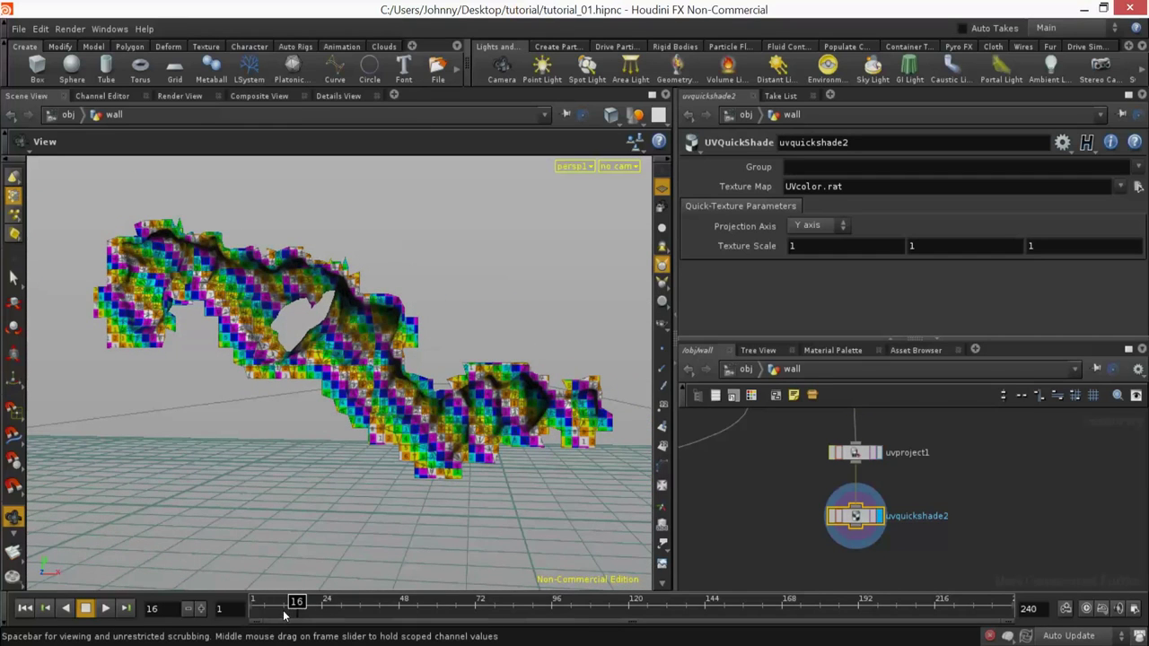
left_click_drag(286, 603, 268, 604)
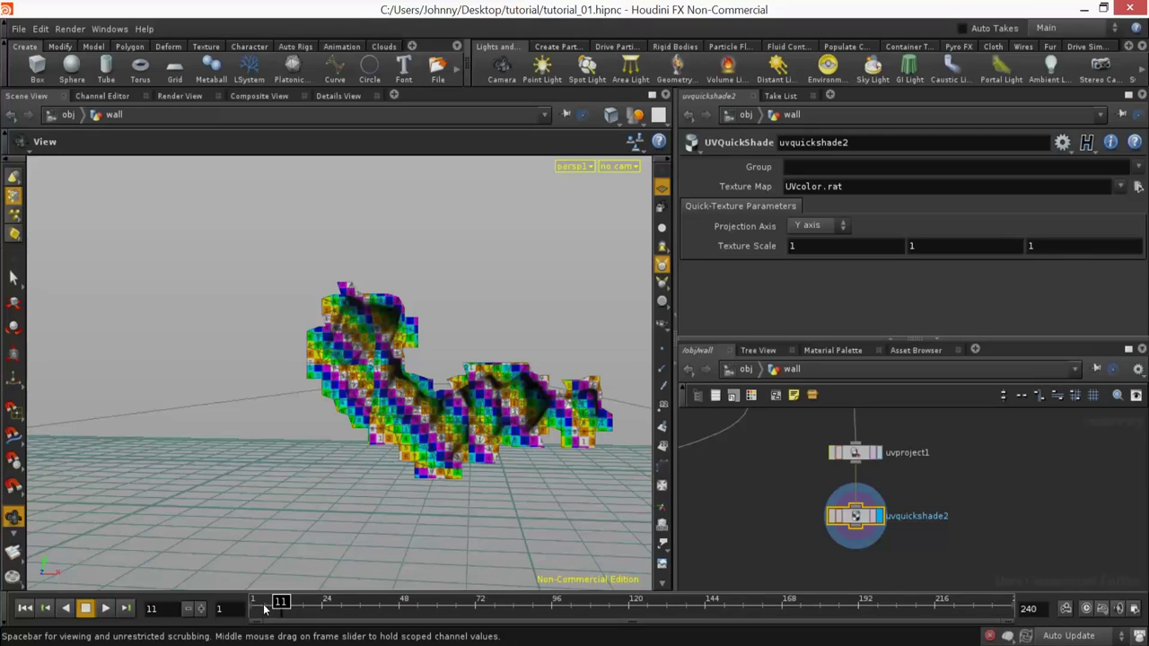
left_click(261, 607)
left_click(297, 603)
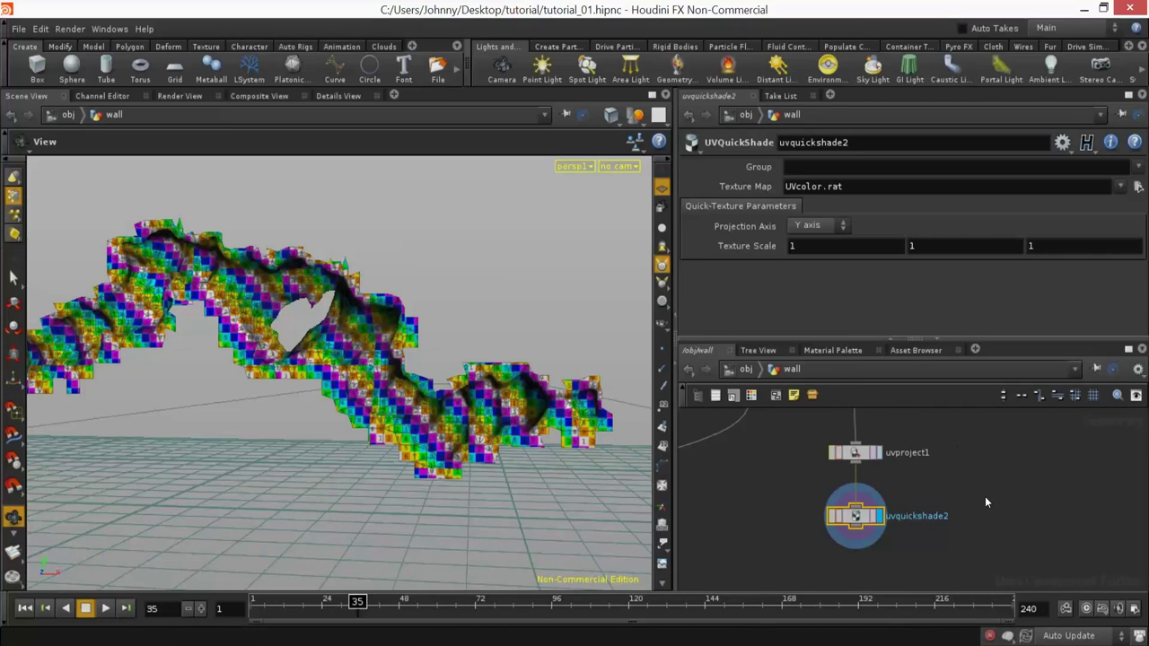
Step: Browse for uvquickshade2's texture map in the E:/Dropbox/Textures/CG-Textures/Rock/Cliffs folder
left_click(1137, 186)
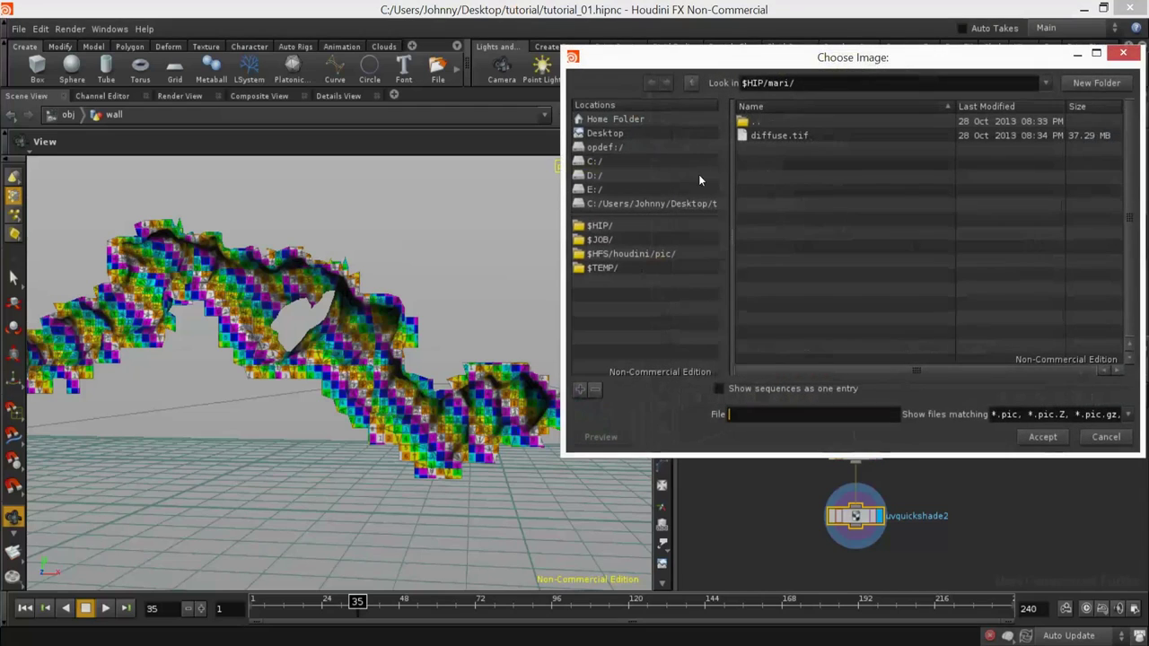
left_click(595, 176)
left_click(594, 189)
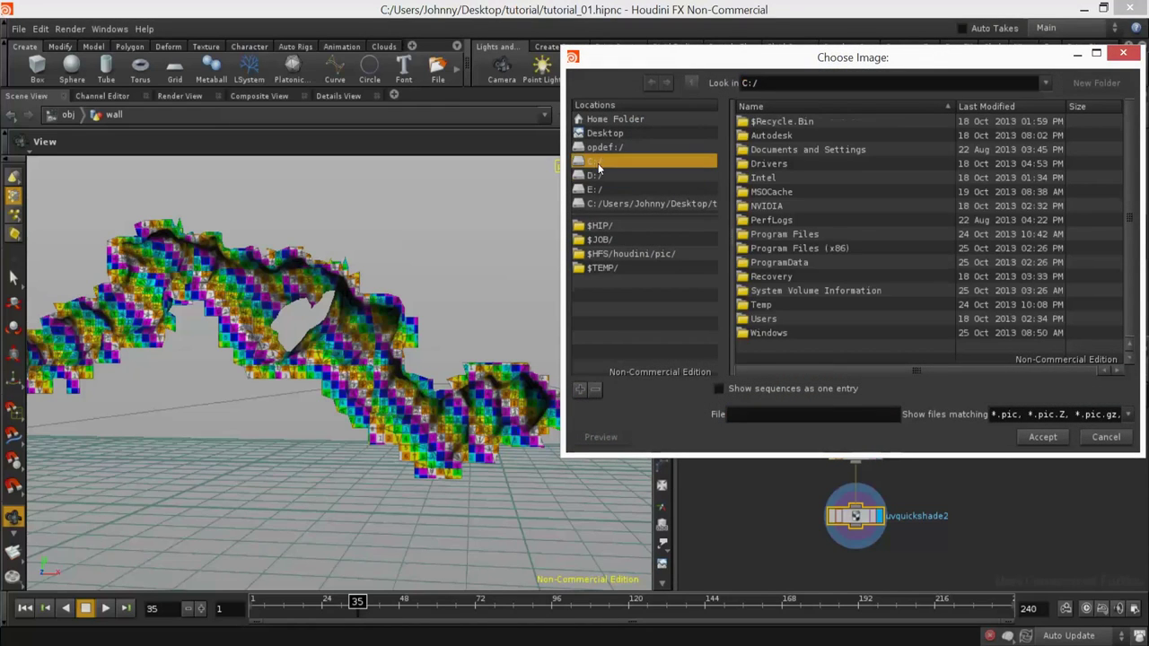
double_click(768, 148)
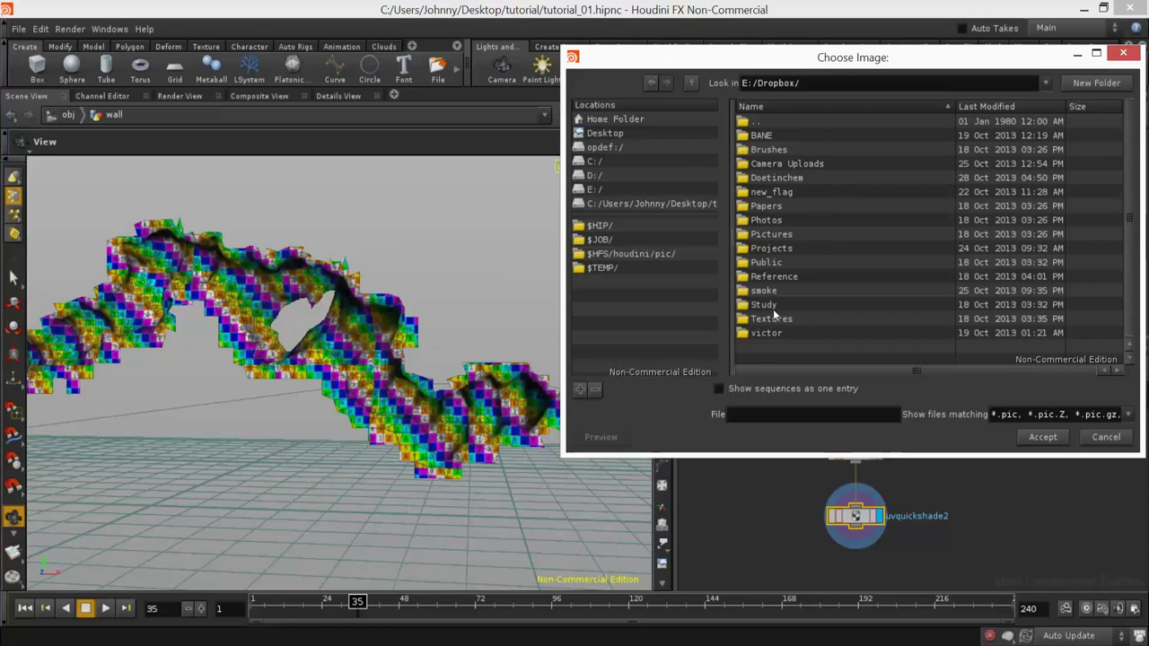
double_click(772, 320)
double_click(768, 149)
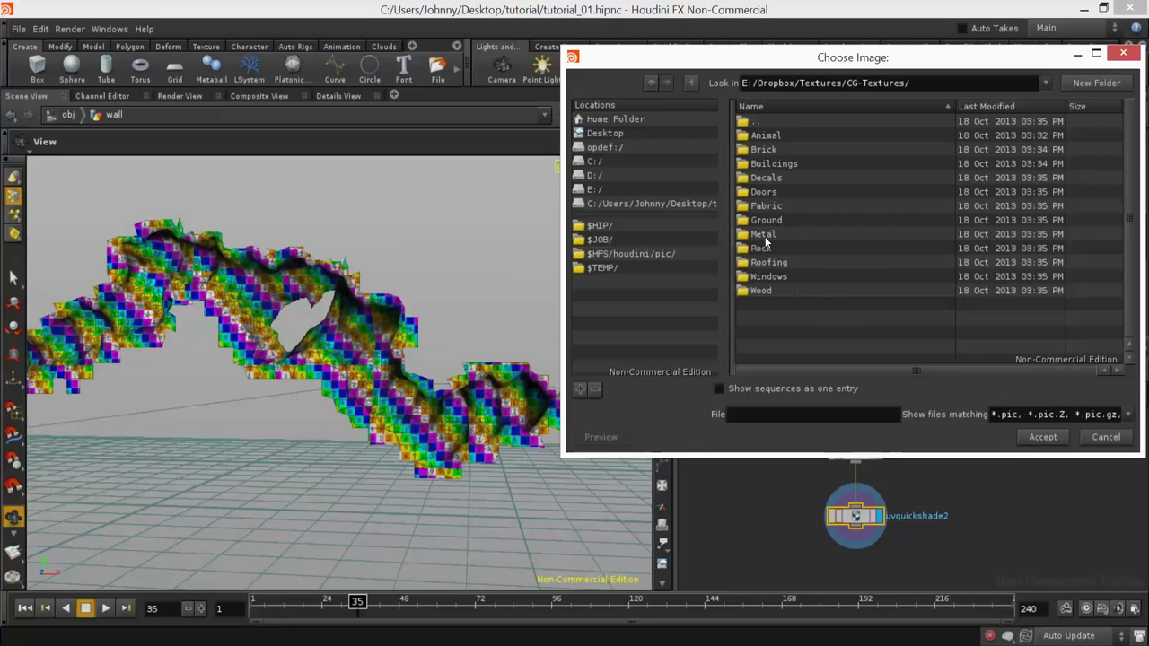
double_click(768, 247)
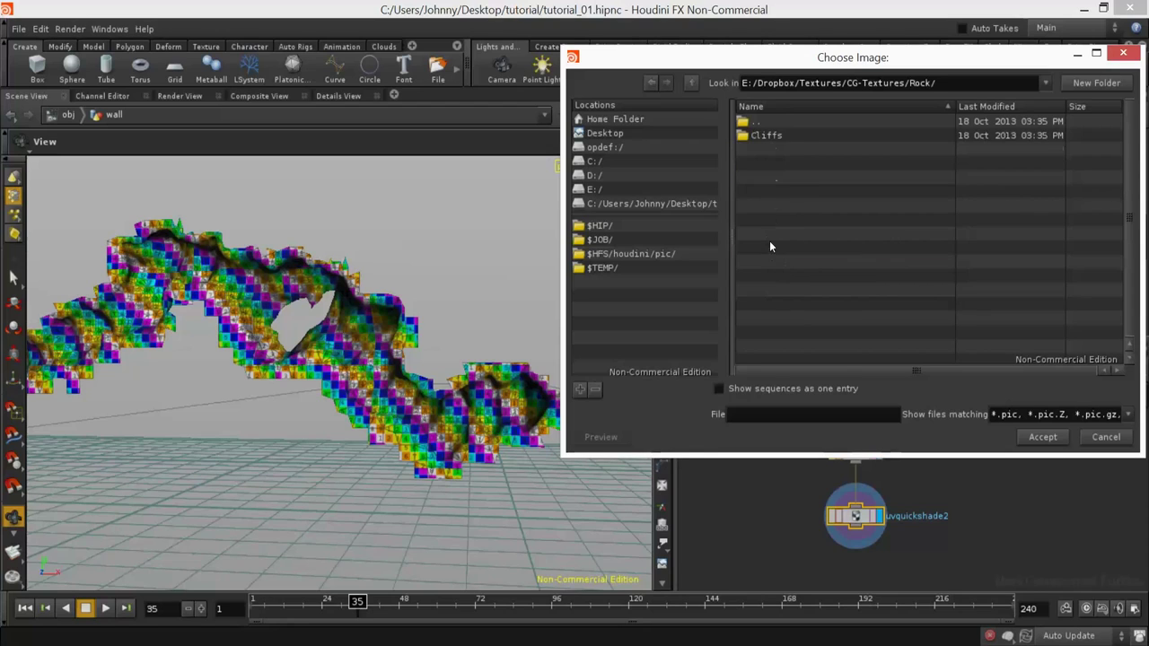
double_click(765, 134)
left_click_drag(960, 62, 602, 123)
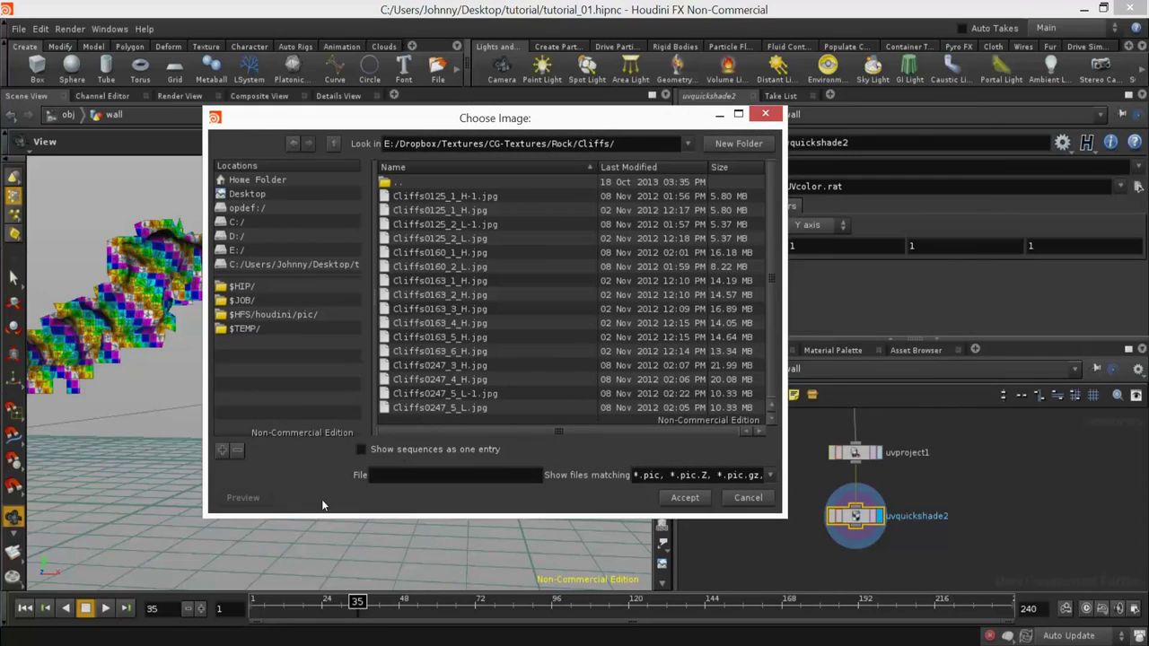
Step: Turn on image thumbnails in the file chooser and pick Cliffs0125_2_L.jpg as the texture map
left_click(437, 322)
left_click(263, 499)
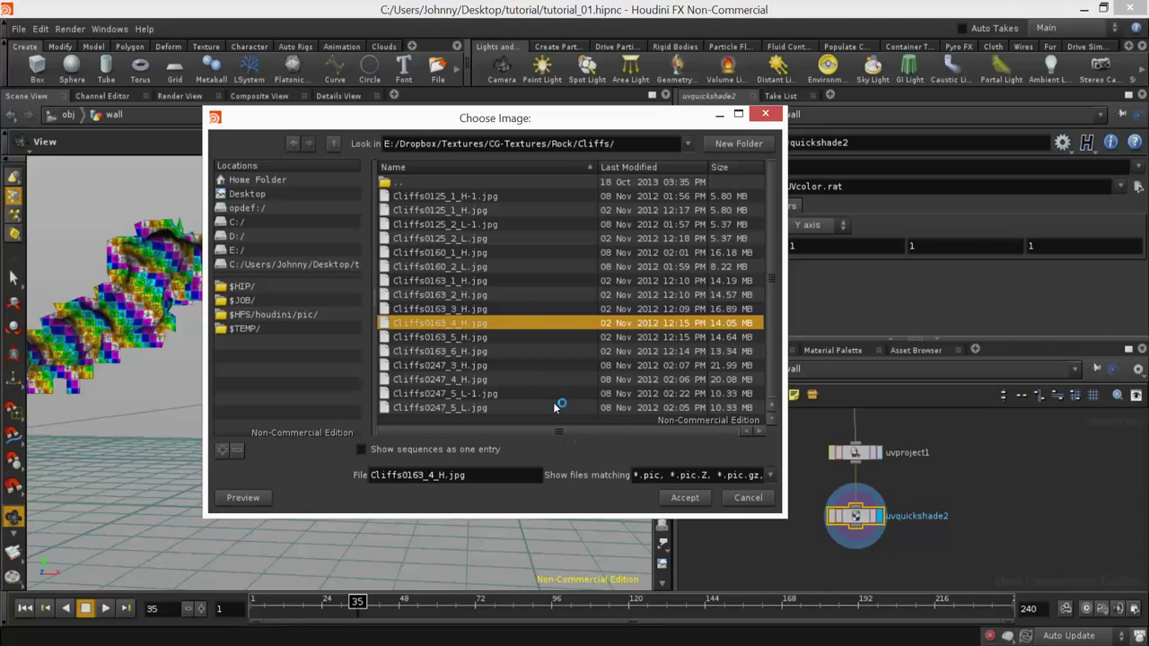
right_click(475, 325)
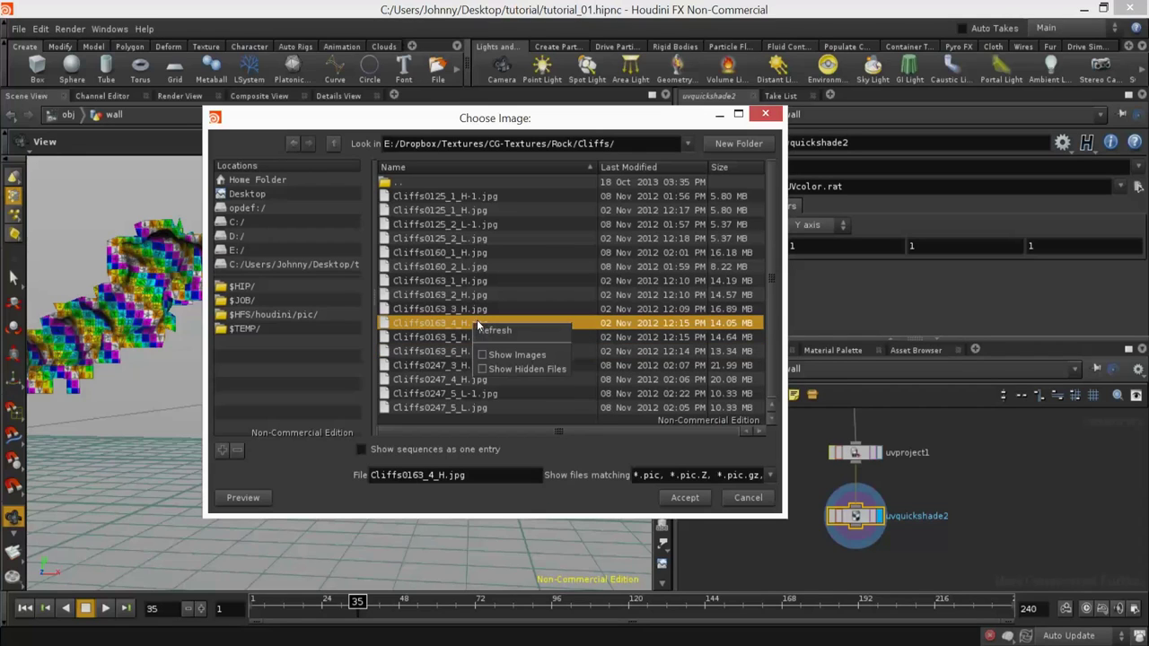
left_click(504, 356)
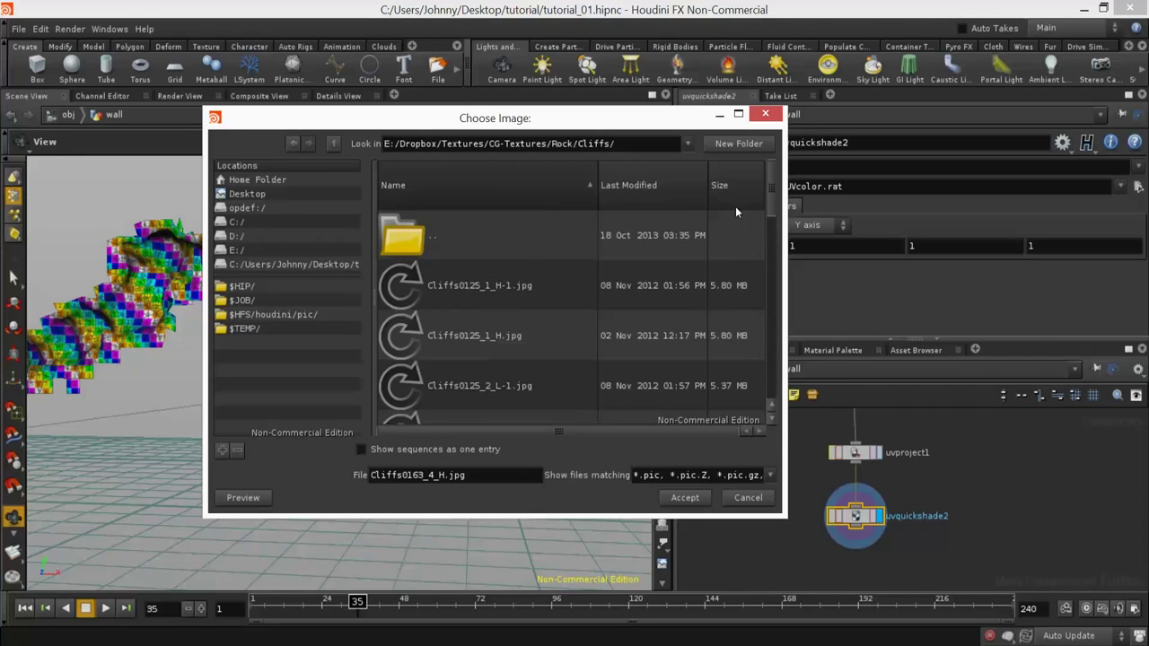
mouse_move(771, 193)
left_mouse_down()
mouse_move(776, 232)
mouse_move(772, 212)
left_mouse_up()
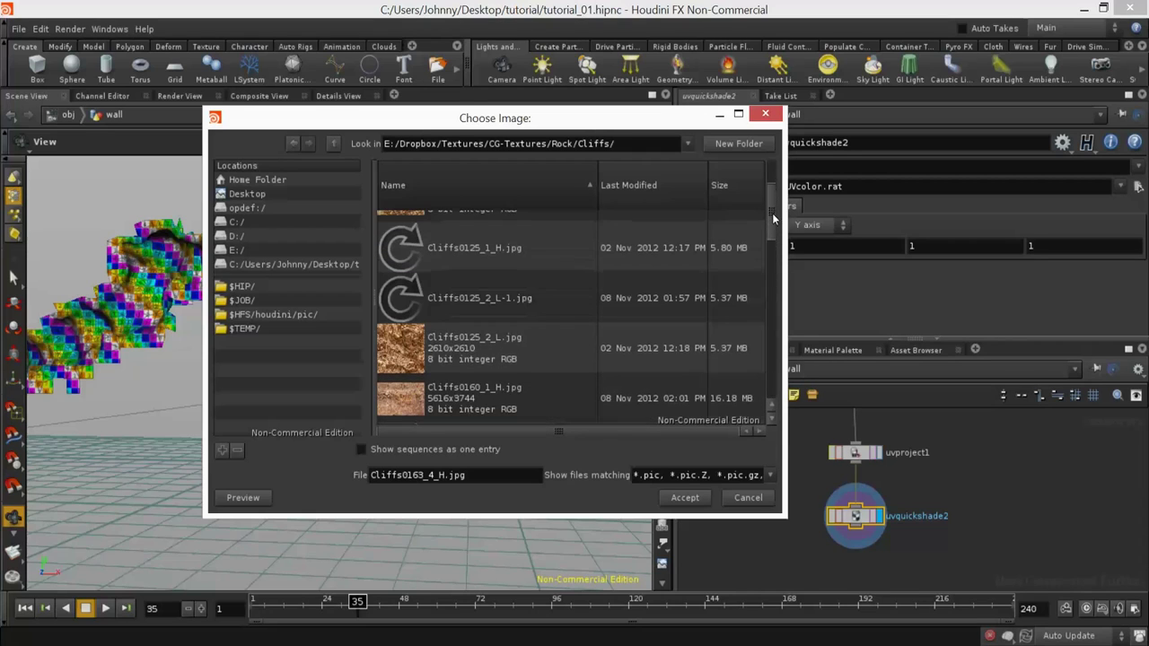
left_click(410, 348)
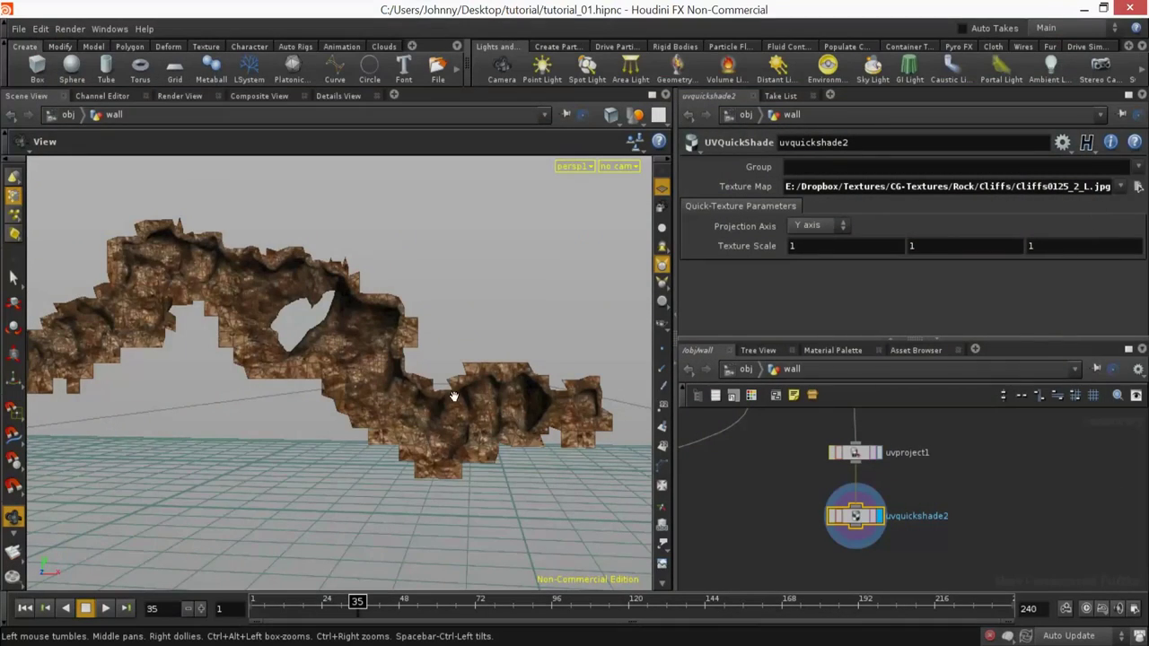
left_click_drag(454, 395, 571, 456)
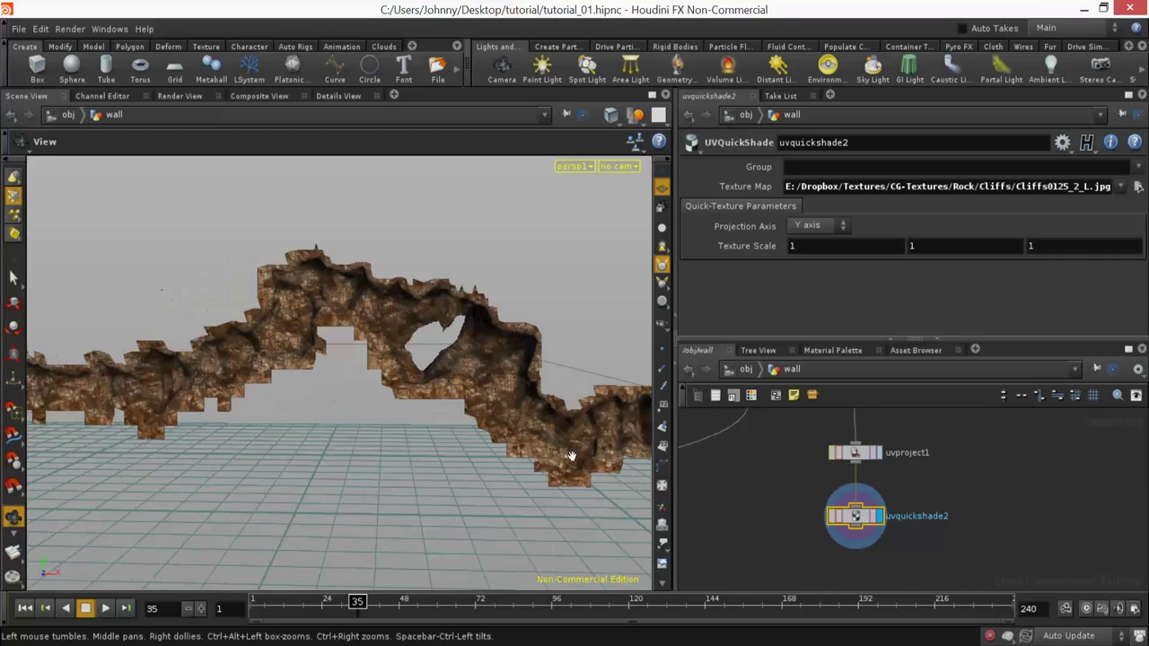
Step: Connect uvproject1 as the second input of merge1 and set the display on merge1
middle_click_drag(761, 570, 878, 505)
left_click_drag(942, 506, 942, 553)
key("Tab")
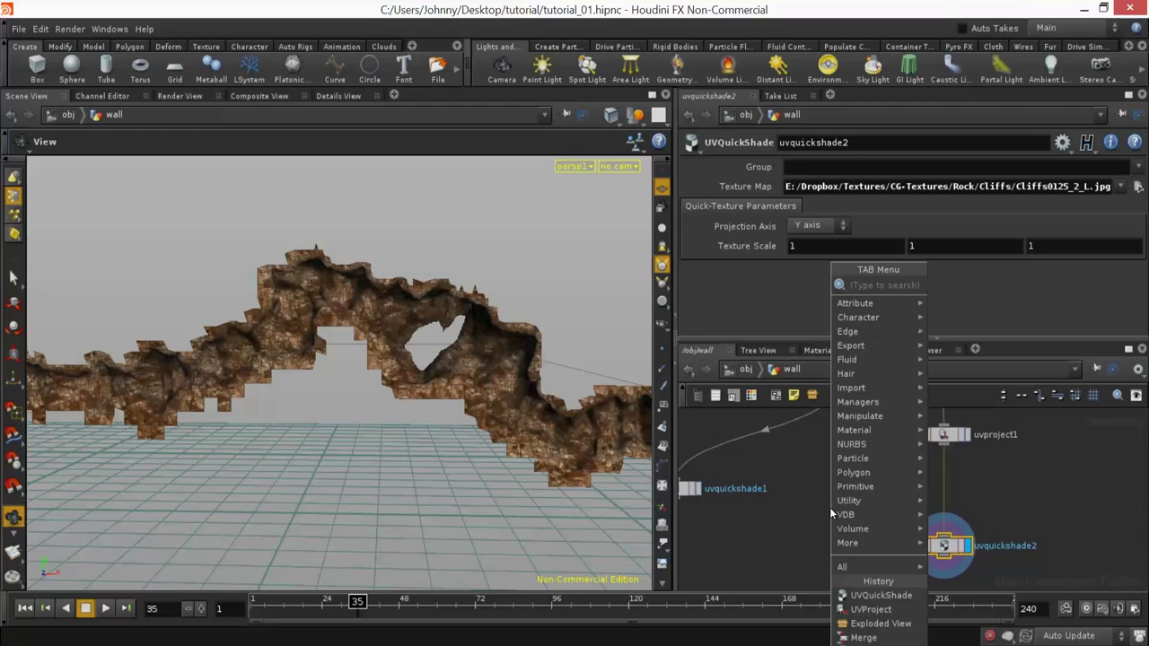
middle_click_drag(840, 475, 849, 549)
left_click(817, 508)
left_click_drag(829, 519, 889, 564)
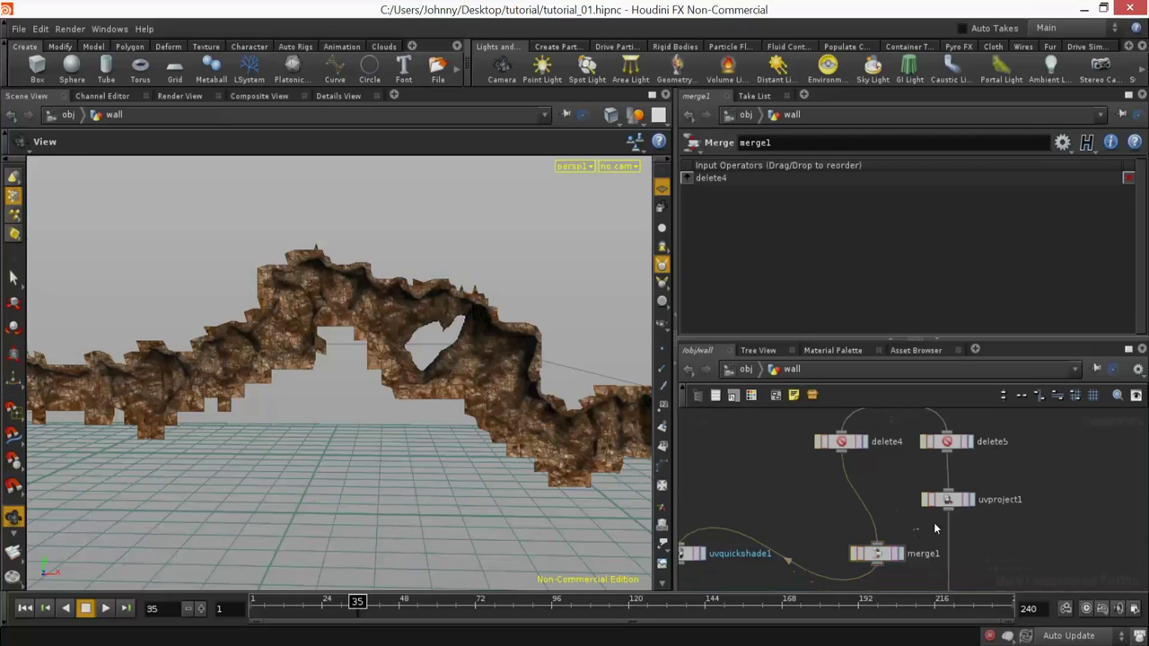
left_click(890, 541)
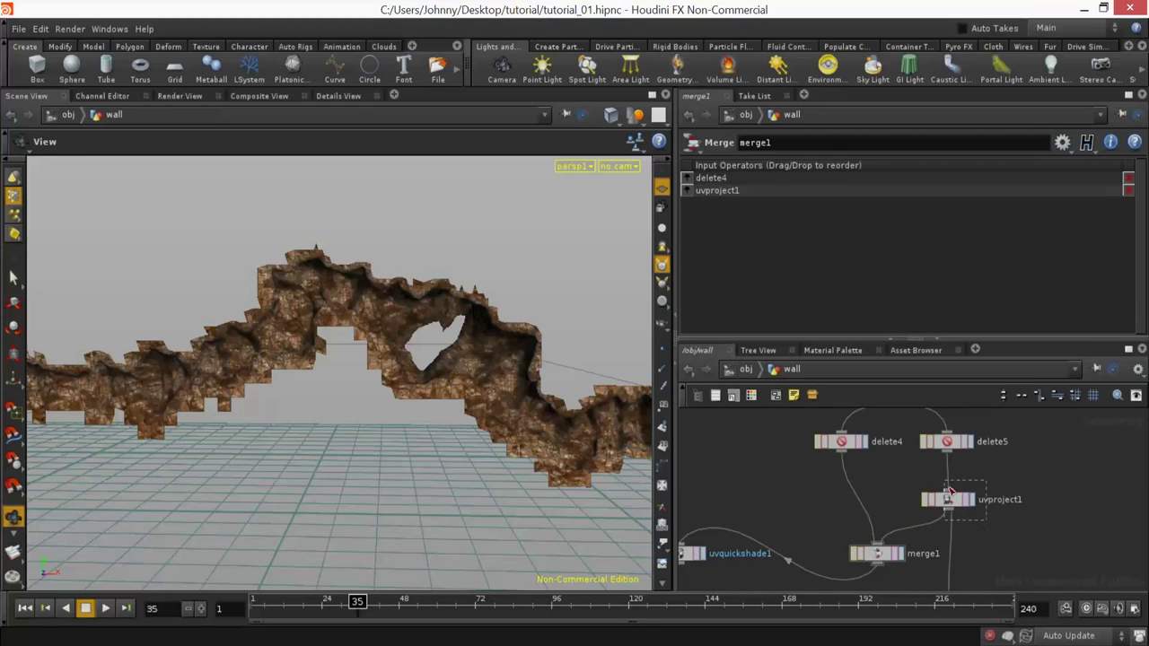
left_click(948, 495)
middle_click_drag(922, 559, 909, 516)
left_click(901, 495)
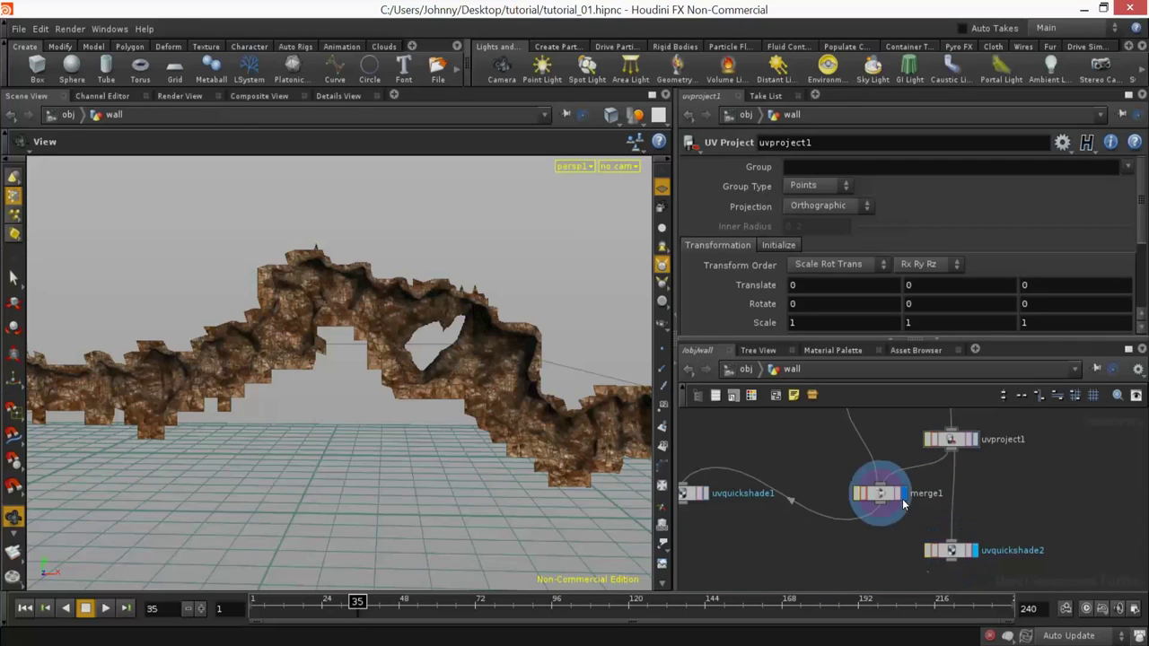
Step: Move uvquickshade1 beneath merge1 and set the display on it to show the wall texture
left_click_drag(698, 493, 820, 552)
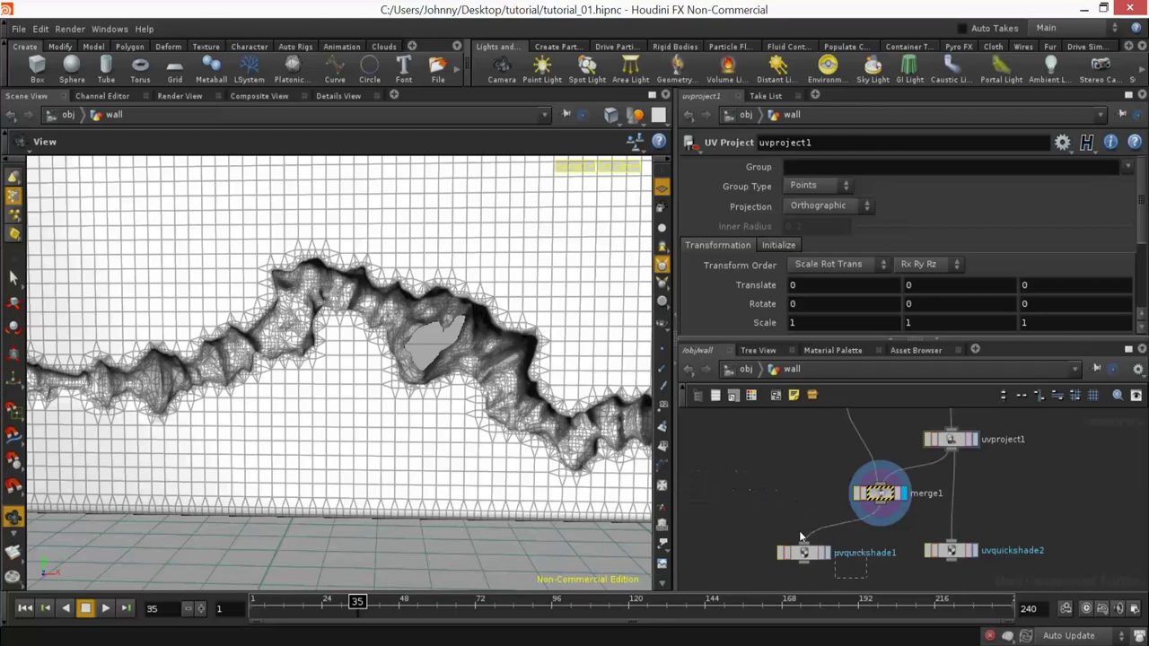
left_click(803, 551)
left_click(828, 552)
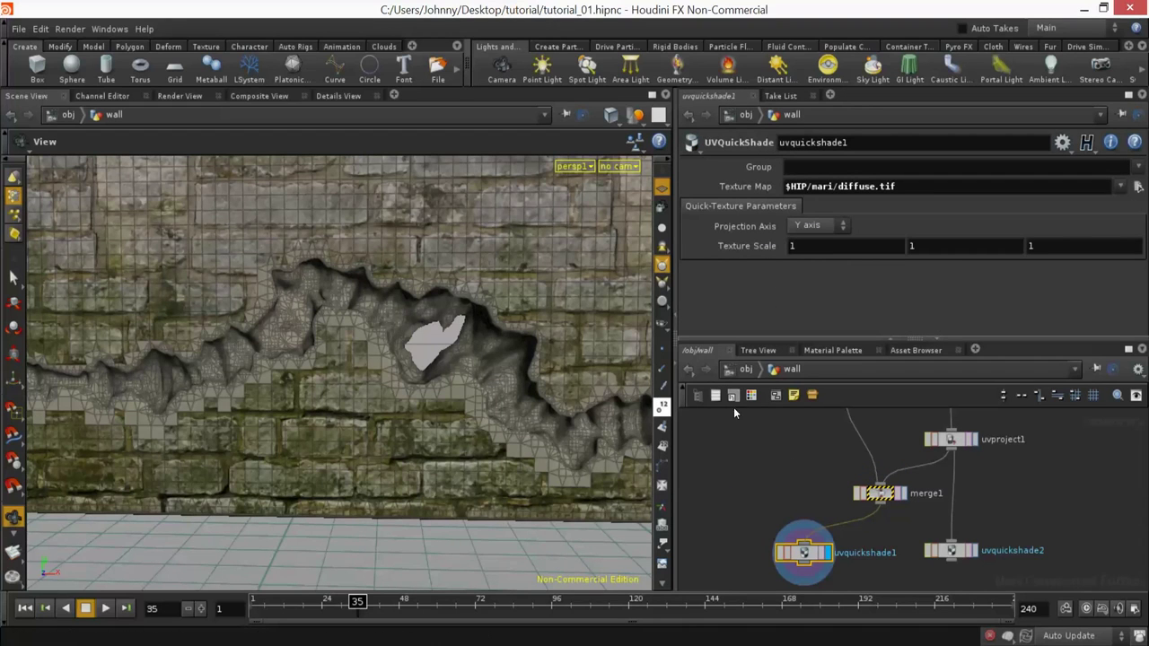
Step: Display uvquickshade2 with merge1 as its input and set its Group to group1
left_click(969, 551)
left_click_drag(967, 550, 944, 560)
left_click(944, 559)
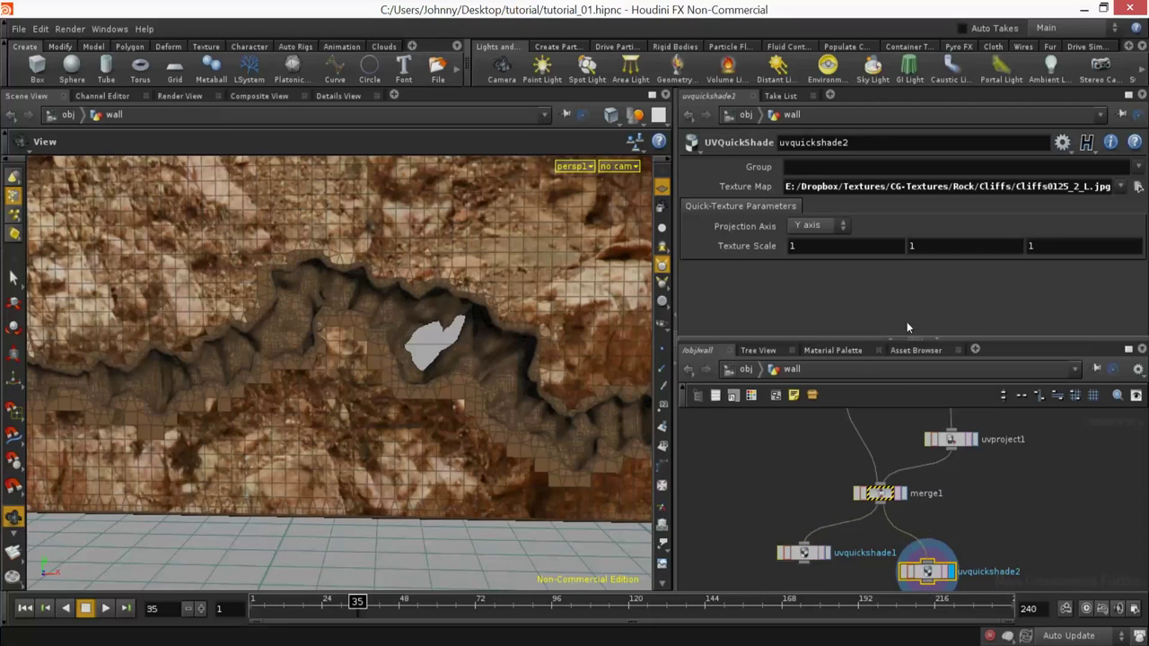
left_click(1133, 172)
left_click(1102, 184)
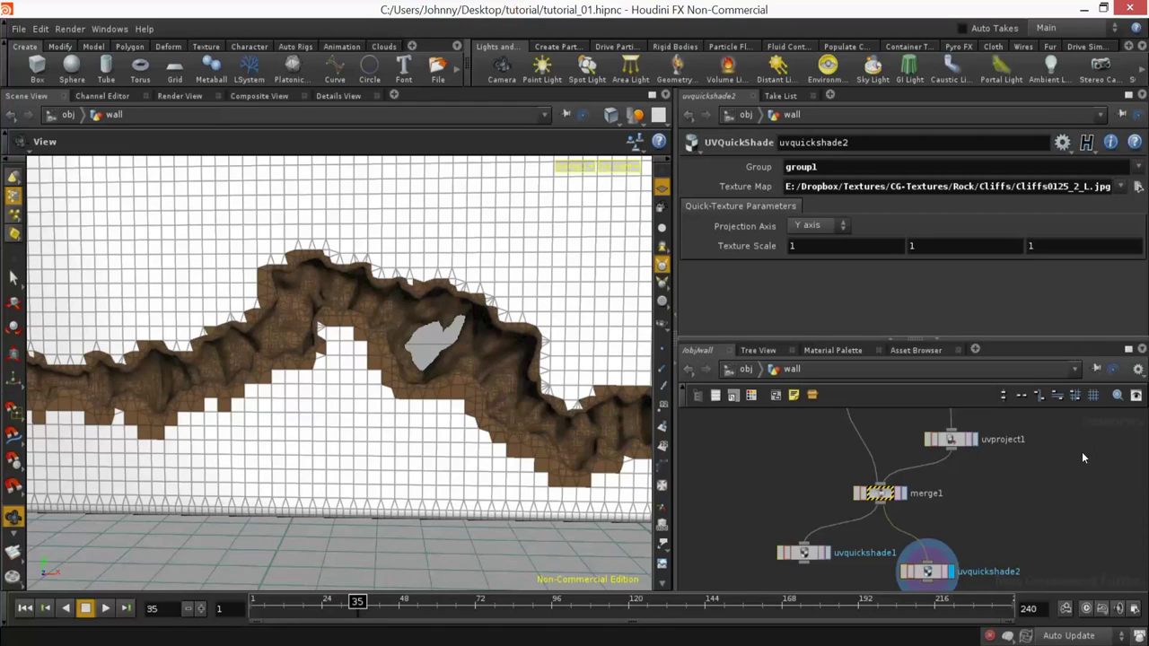
Step: Detach uvquickshade1 from below merge1 and insert it between delete4 and merge1
middle_click_drag(930, 527, 935, 483)
left_click_drag(791, 481, 835, 534)
middle_click_drag(962, 480, 959, 432)
left_click(931, 479)
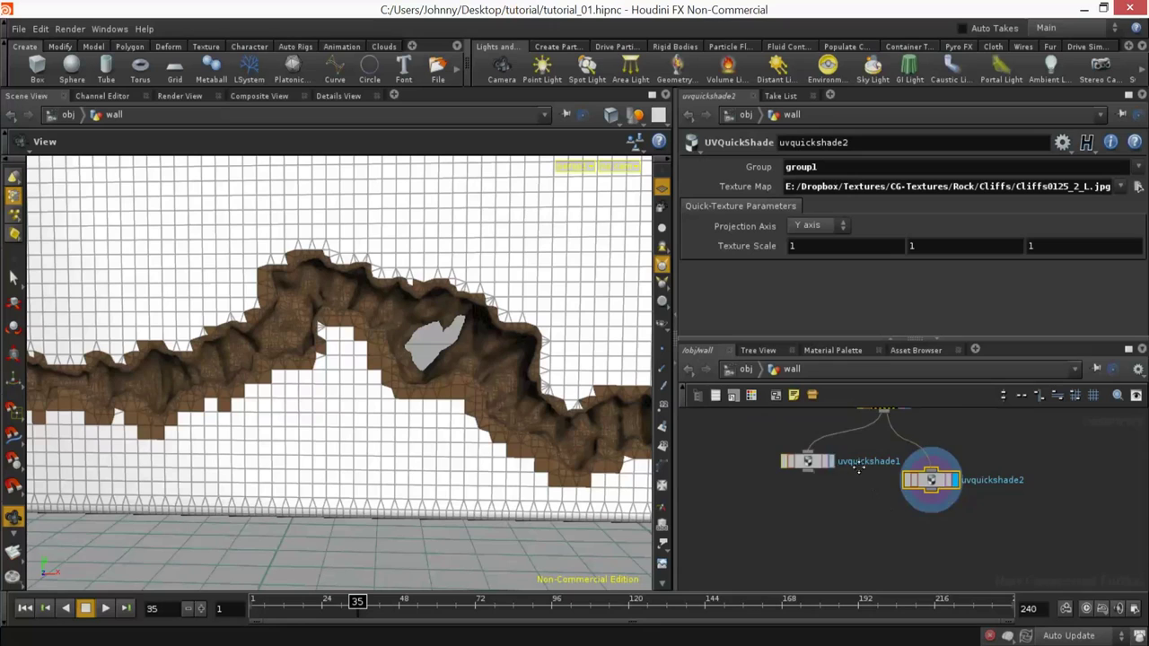
middle_click_drag(847, 438, 856, 526)
left_click_drag(817, 548, 817, 549)
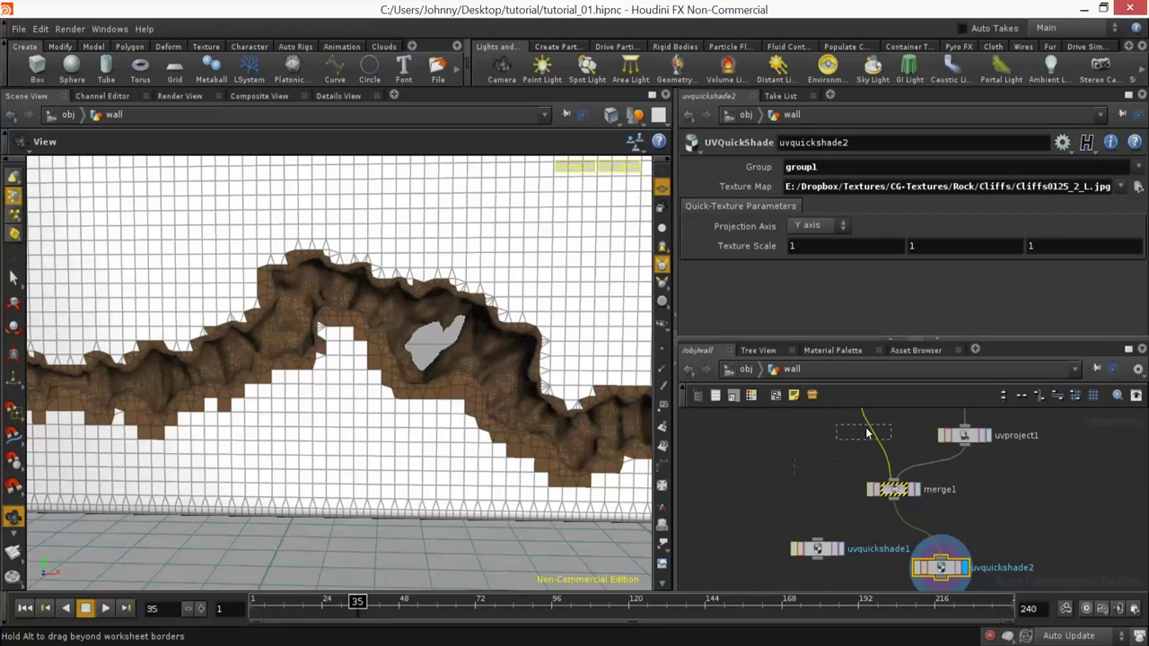
left_click_drag(866, 433, 867, 435)
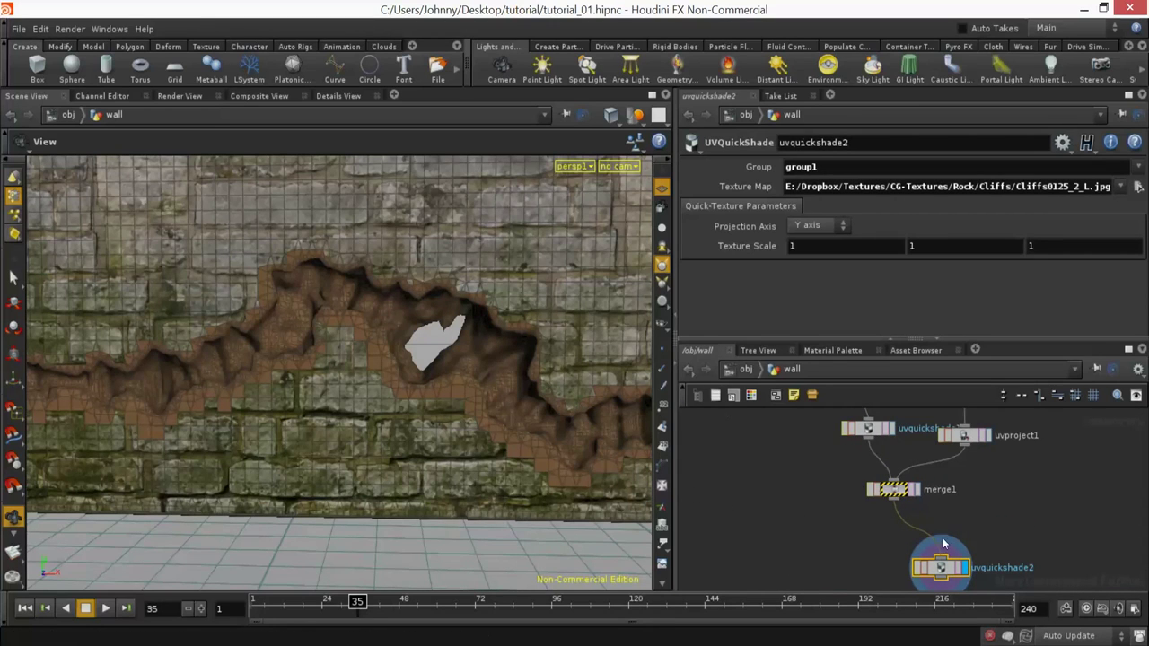
Step: Play the animation from the first frame to frame 9 and inspect the textured crack edges up close
left_click_drag(587, 452, 451, 483)
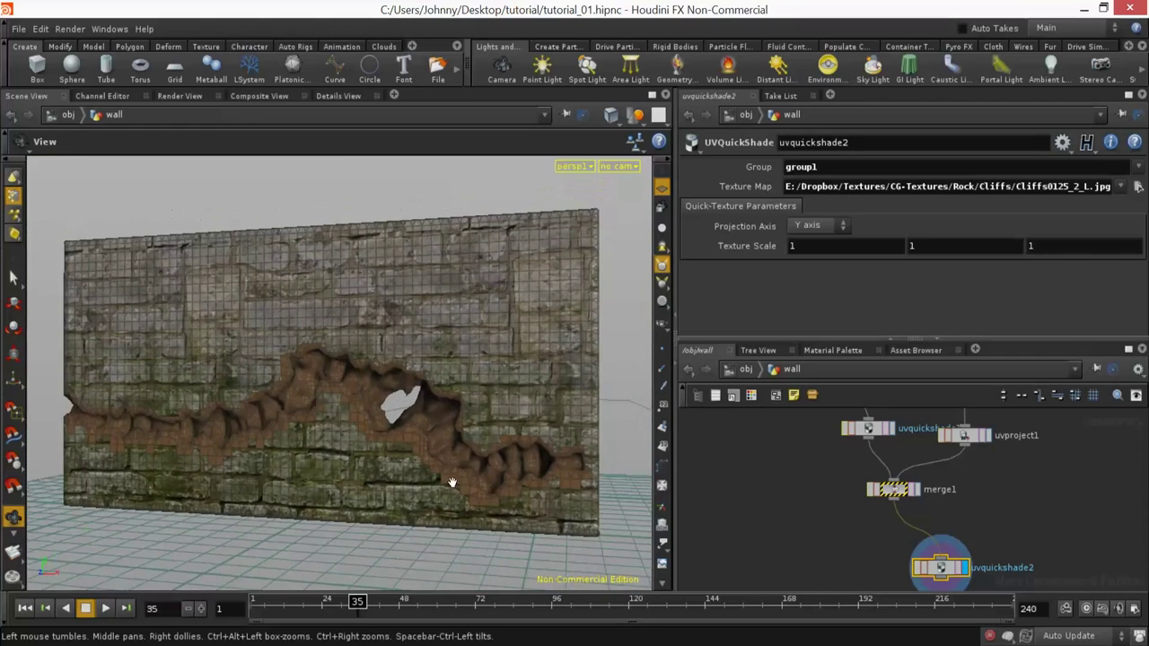
key("ctrl+Up")
key("Up")
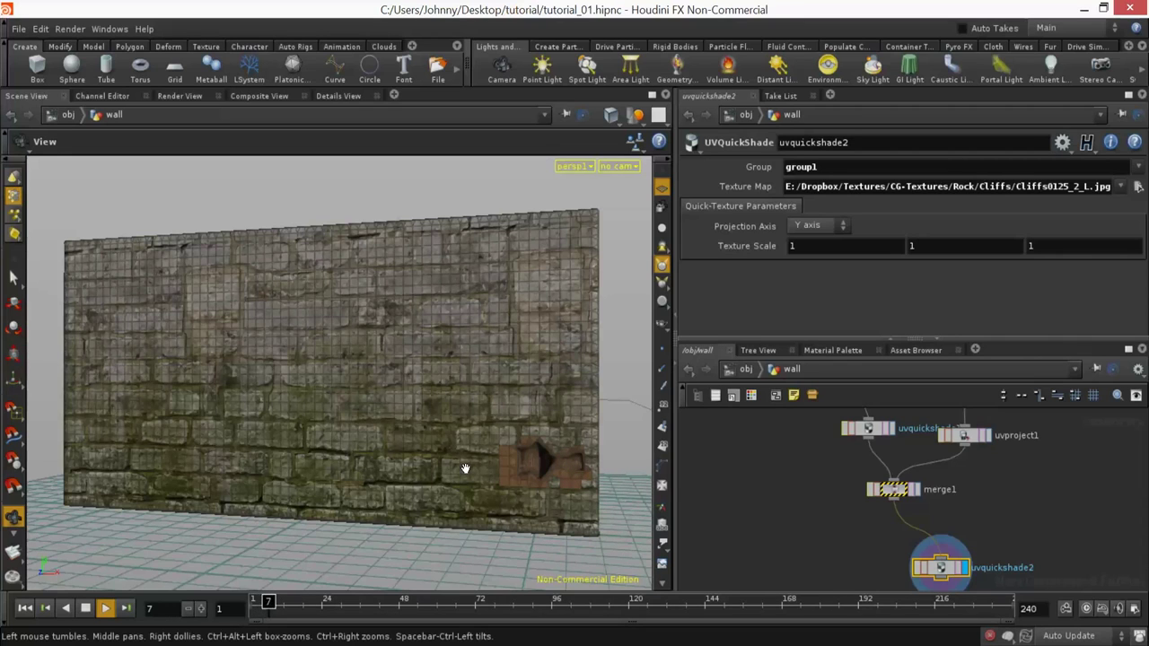
key("Up")
middle_click_drag(600, 533, 492, 457)
right_click_drag(491, 457, 518, 405)
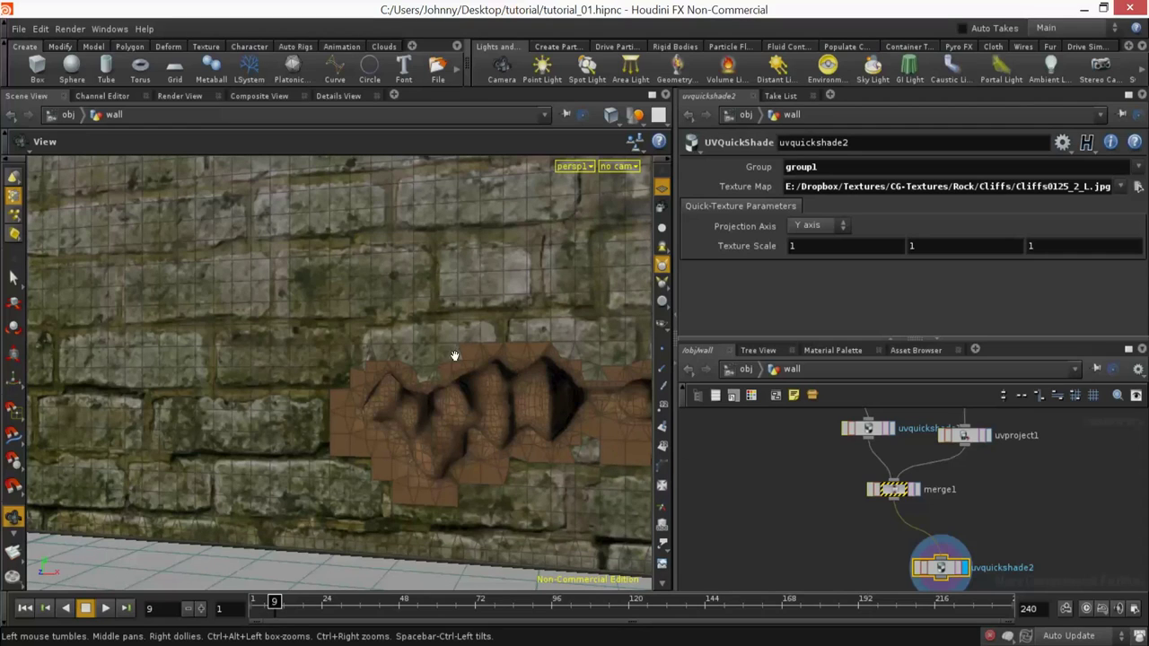
Step: Set the Adaptivity of convertvdb1 to 0
scroll(747, 484, "up", 6)
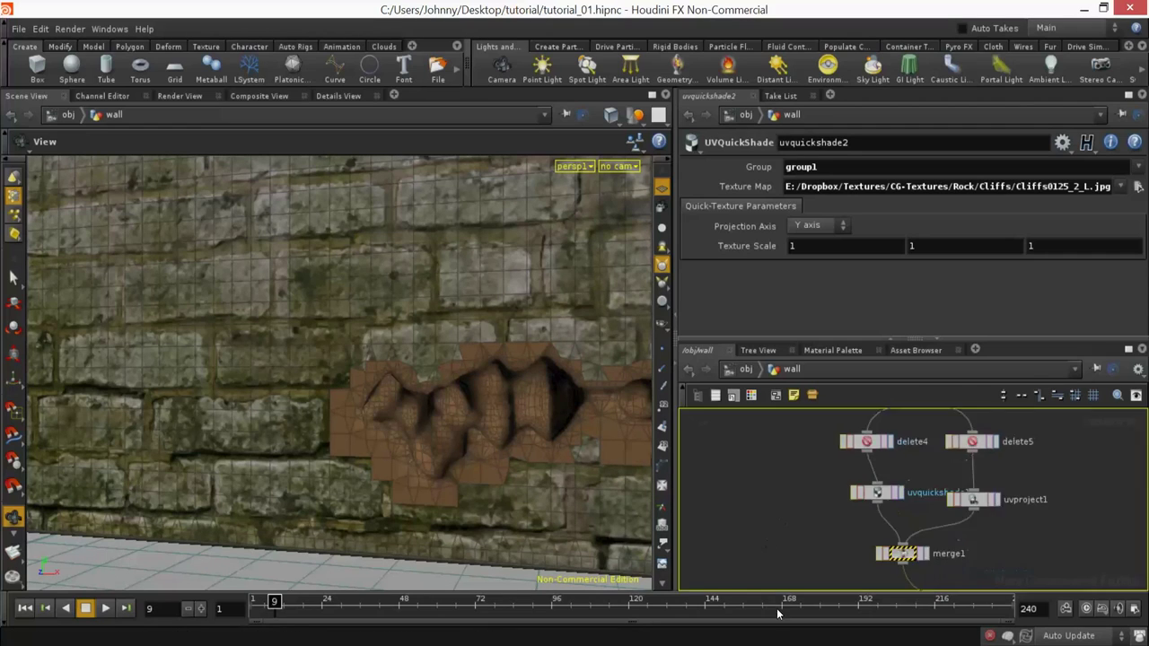
scroll(816, 471, "up", 10)
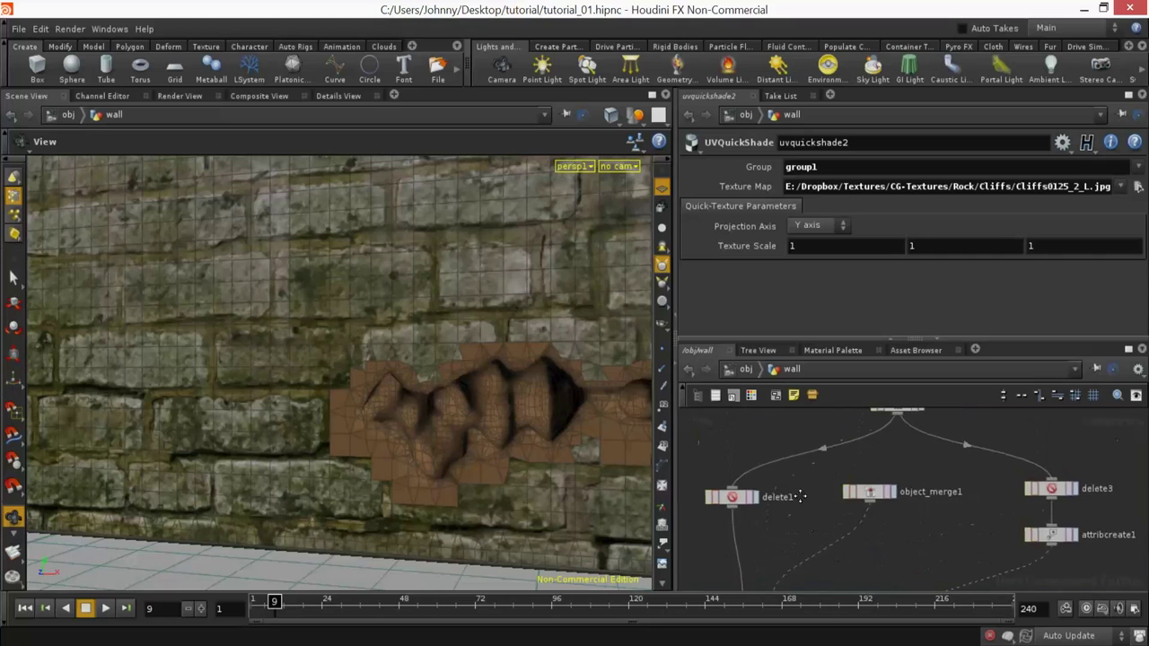
left_click(852, 465)
left_click(852, 537)
left_click_drag(778, 232, 763, 240)
type("0")
key("Return")
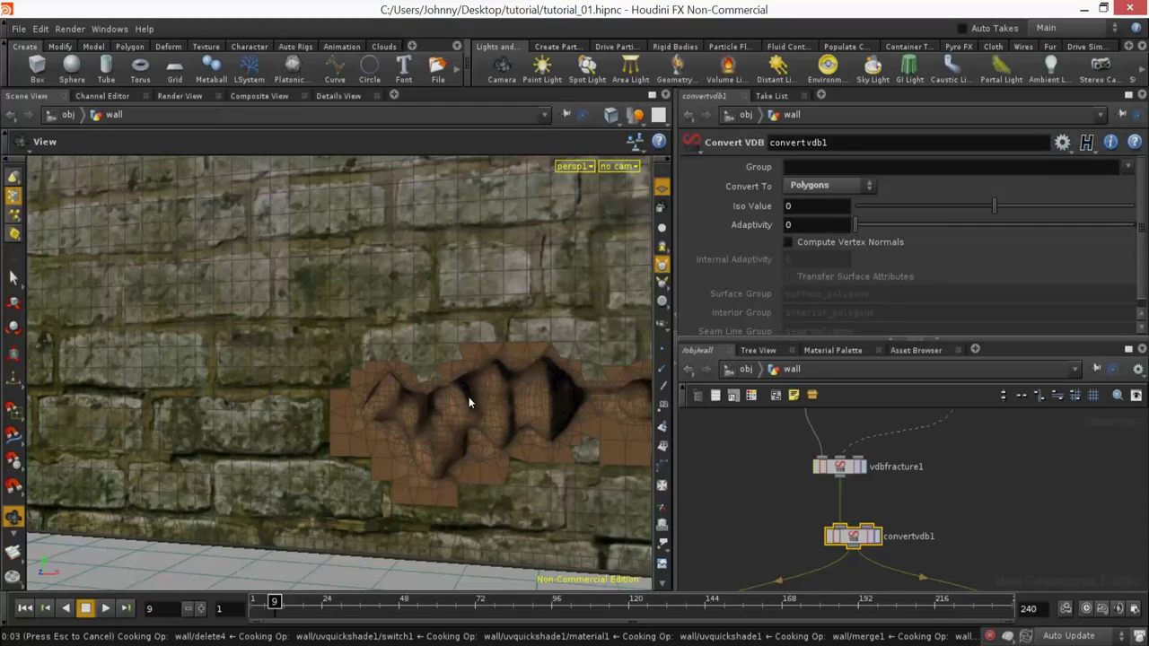
Step: Lower the Distance Threshold of attribtransfer2, trying 0.02 and settling on 0.05
left_click_drag(512, 368, 351, 361)
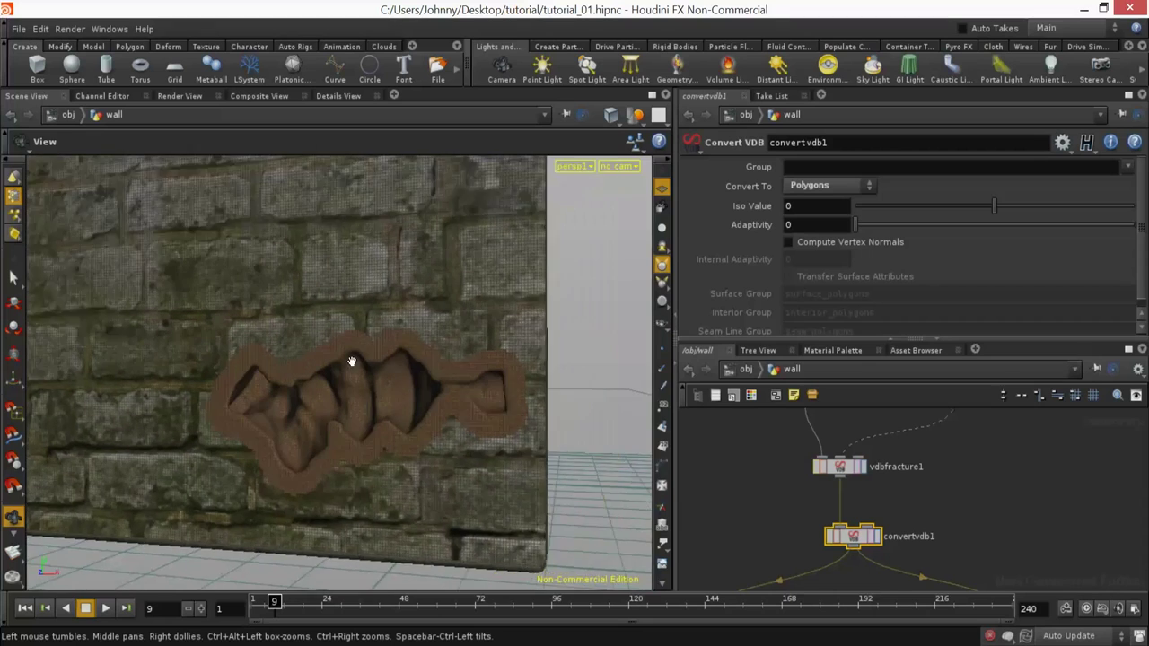
right_click_drag(351, 360, 464, 388)
middle_click_drag(914, 582, 924, 439)
right_click_drag(920, 516, 900, 518)
middle_click_drag(939, 585, 939, 486)
scroll(937, 489, "up", 3)
left_click(861, 440)
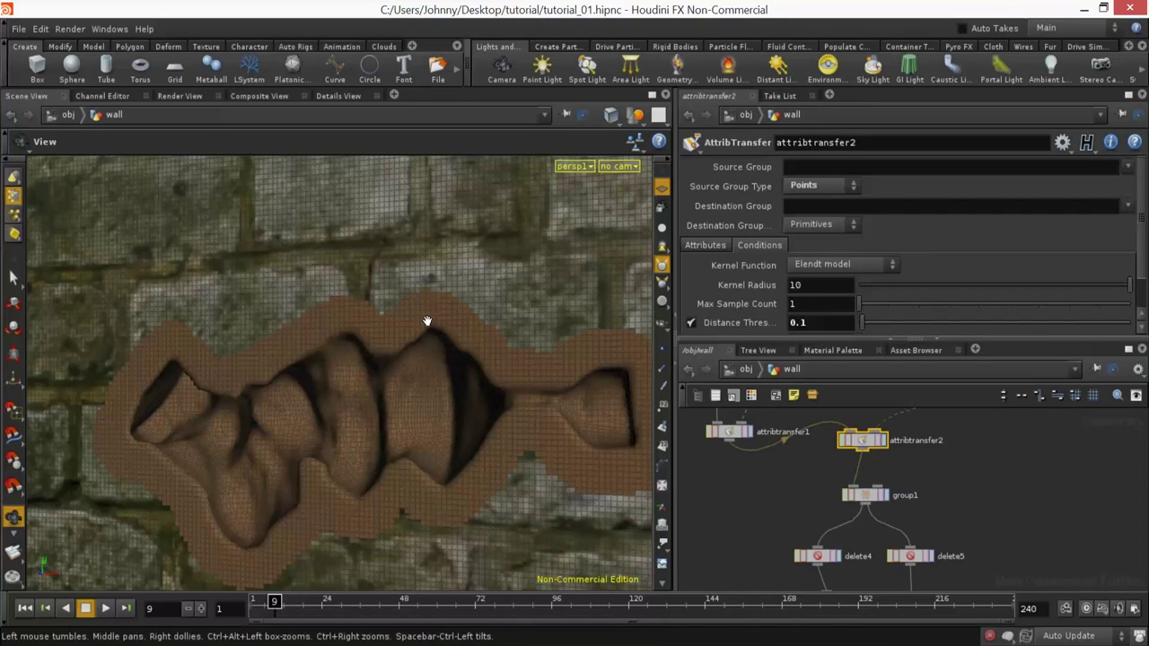
left_click(817, 322)
key("BackSpace")
type("02")
key("Return")
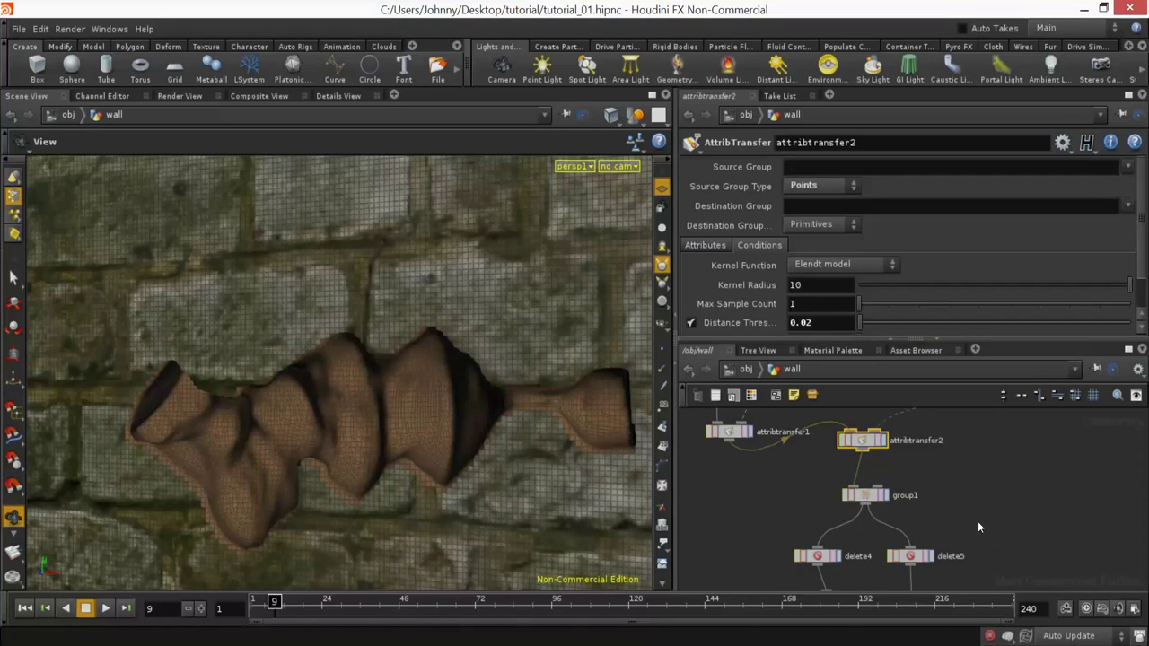
left_click_drag(820, 323, 806, 323)
type("5")
key("Return")
Step: Feed uvquickshade2 directly from uvproject1 and set the display on it to view the textured crack alone
scroll(859, 479, "down", 3)
middle_click_drag(944, 575, 967, 459)
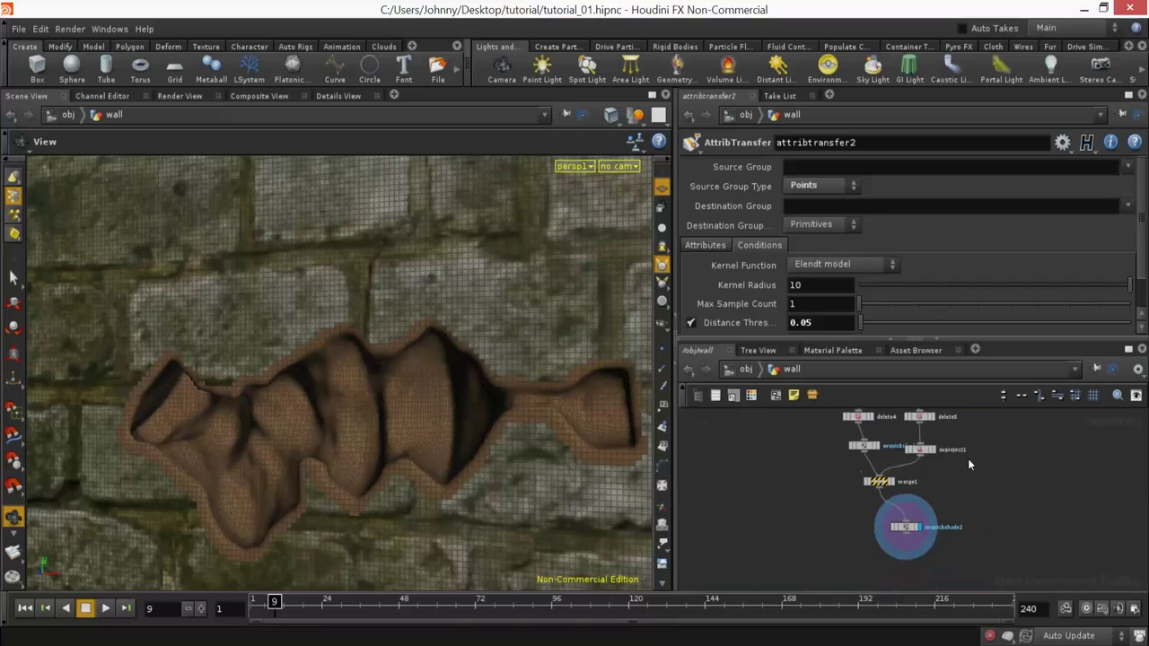
scroll(964, 458, "up", 3)
left_click(922, 448)
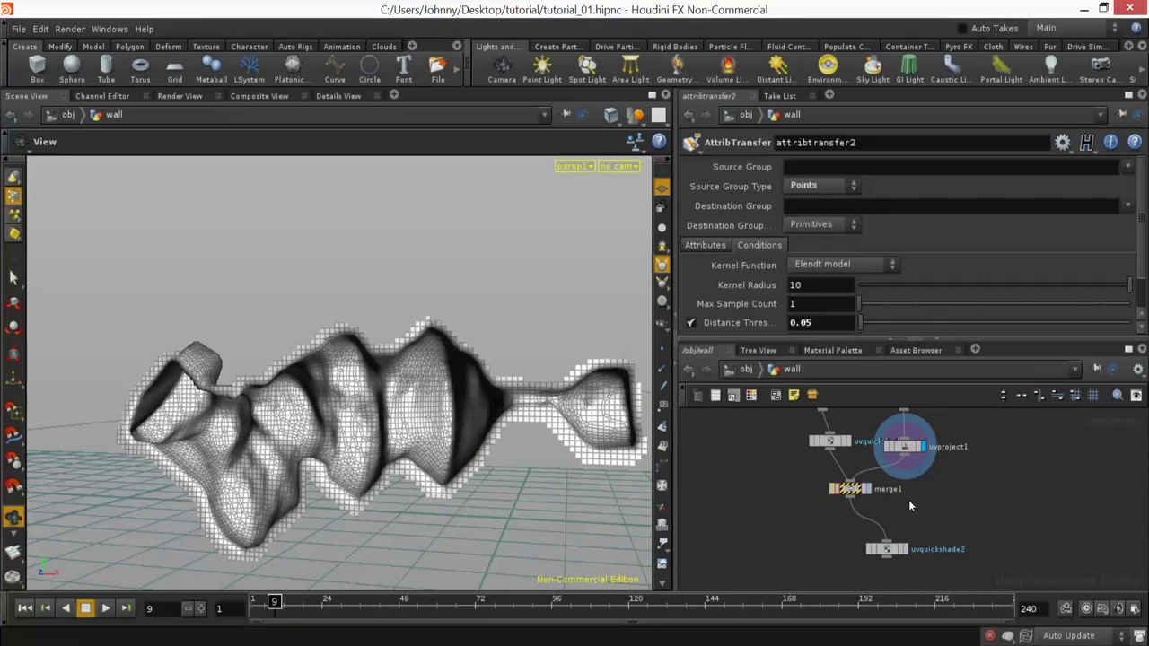
left_click(908, 548)
right_click_drag(446, 425, 388, 465)
left_click_drag(387, 465, 363, 455)
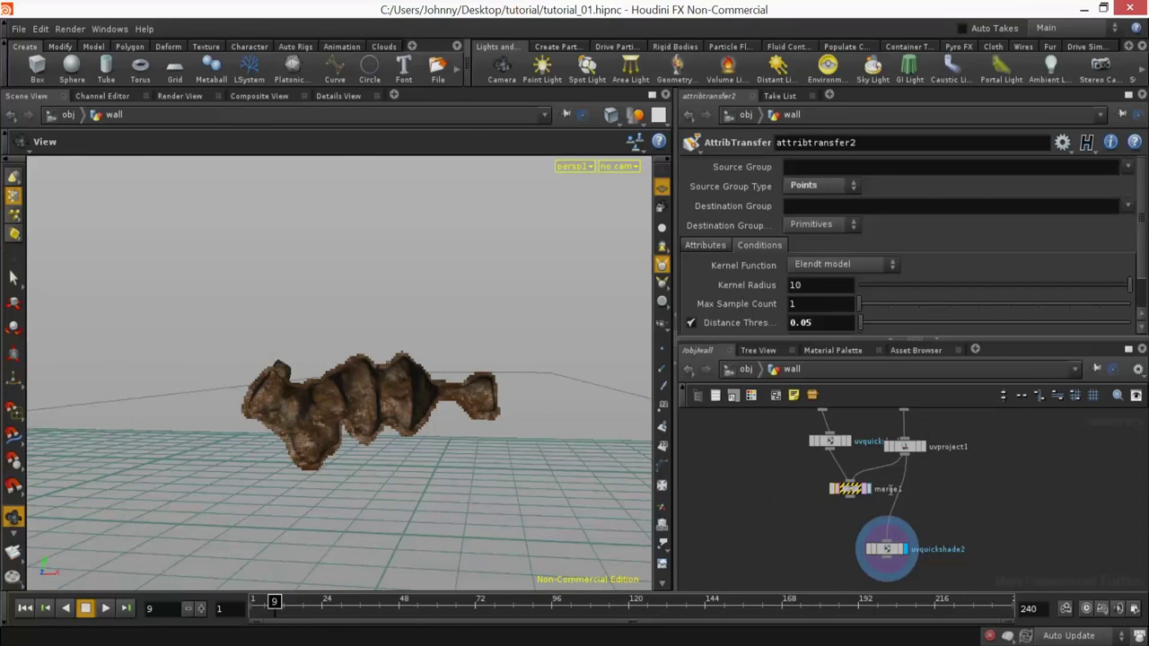
Step: Set the Distance Threshold of attribtransfer2 to 0.02 to tighten the crack's textured edges
left_click(890, 555)
middle_click_drag(891, 558, 468, 475)
middle_click_drag(458, 361, 434, 413)
right_click_drag(433, 412, 464, 515)
middle_click_drag(455, 494, 401, 431)
left_click_drag(410, 440, 377, 377)
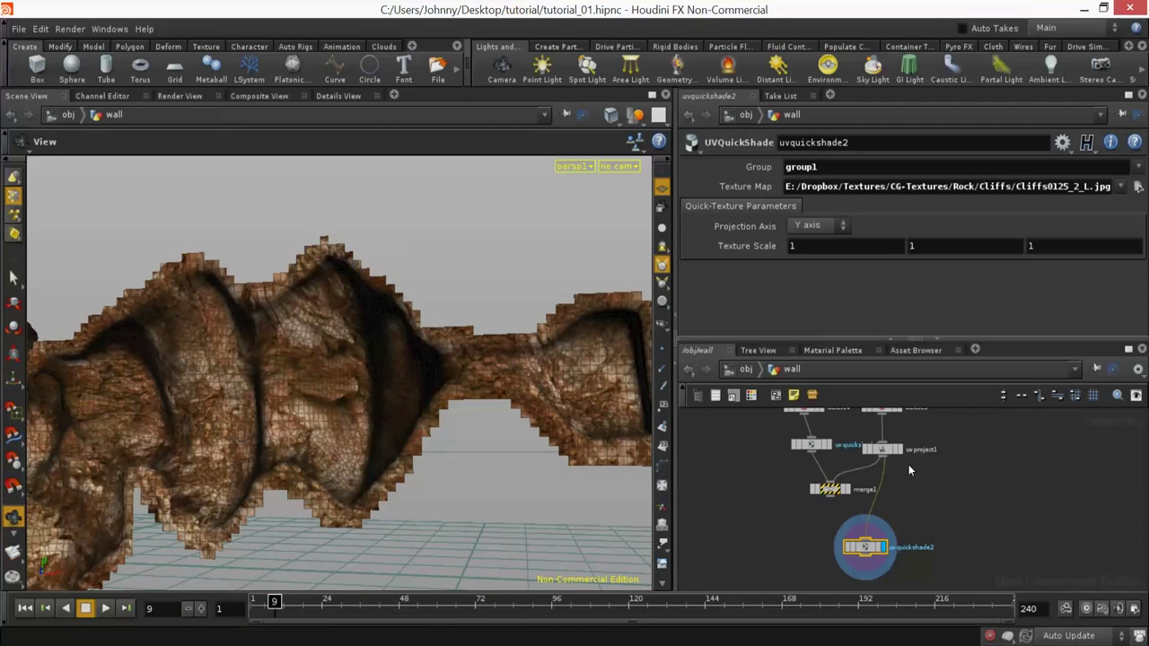
middle_click_drag(930, 414, 938, 489)
left_click(850, 451)
scroll(931, 516, "up", 3)
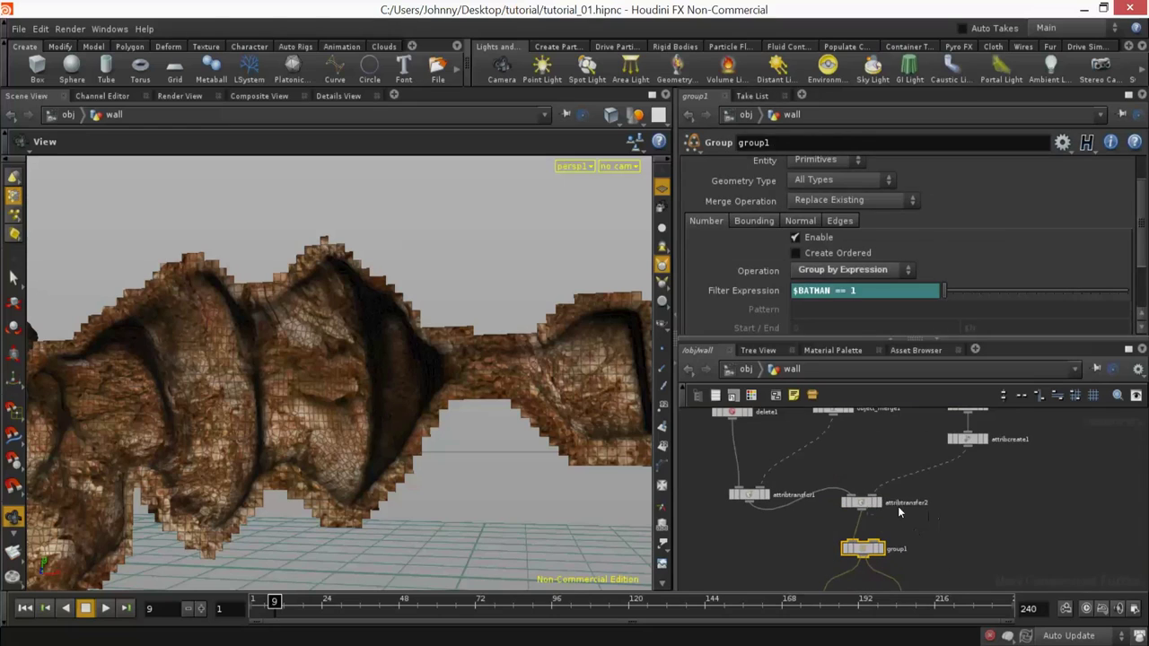
left_click(862, 501)
left_click_drag(816, 324, 806, 323)
type("2")
key("Return")
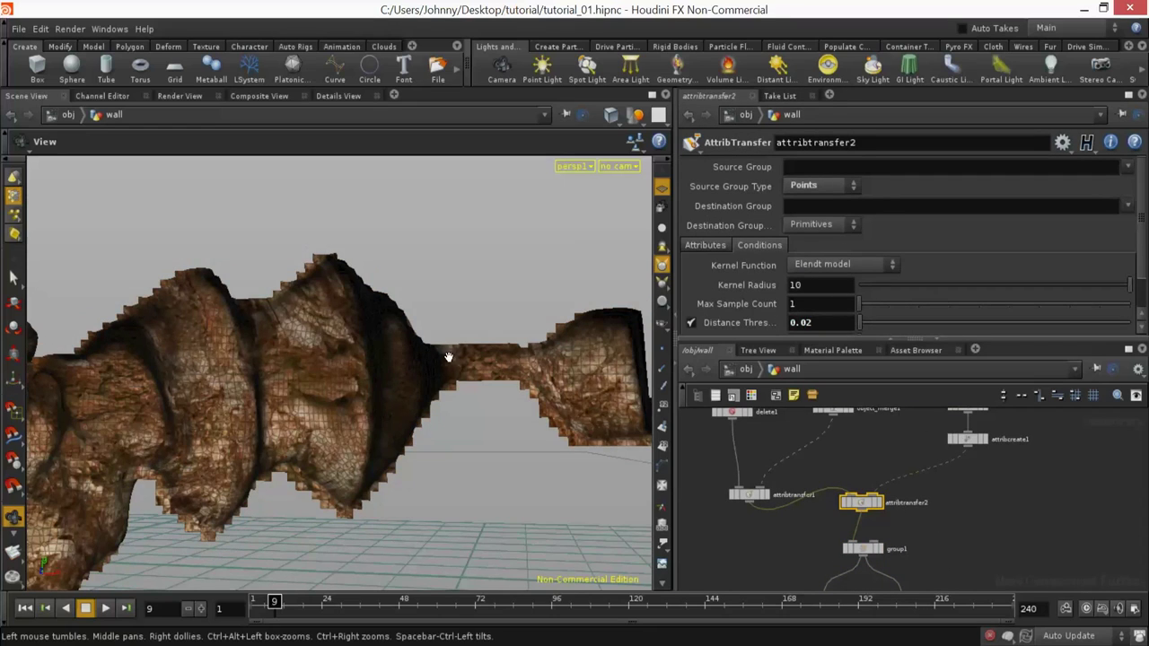
right_click_drag(506, 359, 344, 425)
left_click_drag(343, 425, 470, 428)
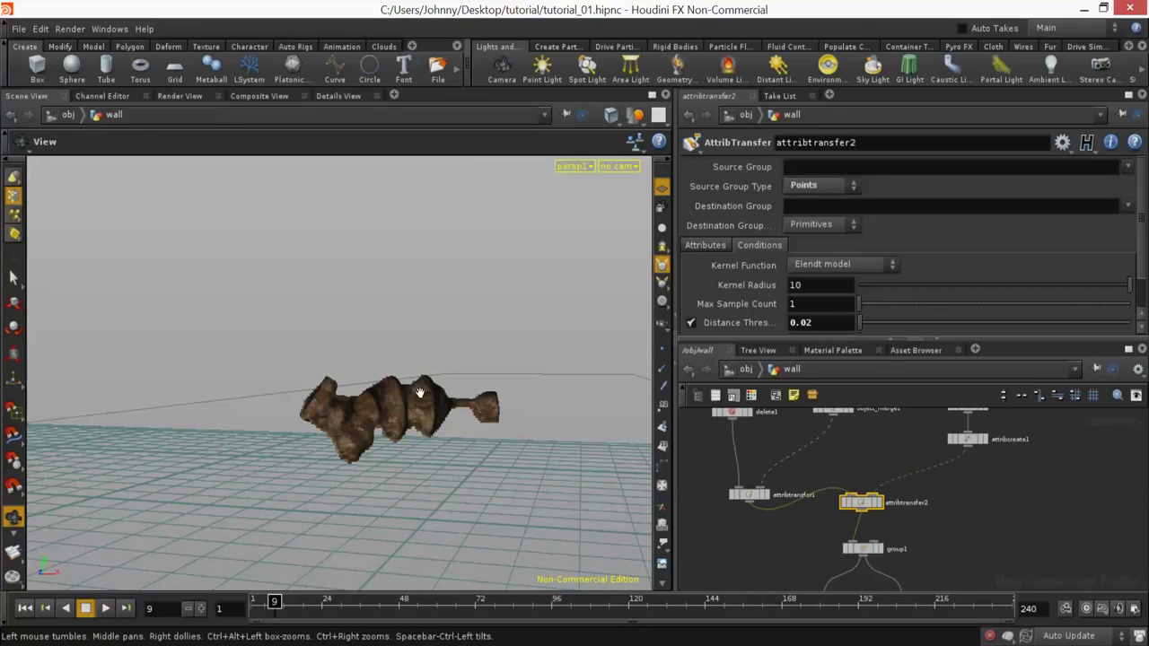
Step: Insert uvquickshade2 between uvproject1 and merge1, and set the display on merge1 to show the complete wall
middle_click_drag(853, 456, 849, 405)
middle_click_drag(769, 476, 767, 441)
right_click_drag(759, 489, 756, 543)
middle_click_drag(758, 529, 767, 504)
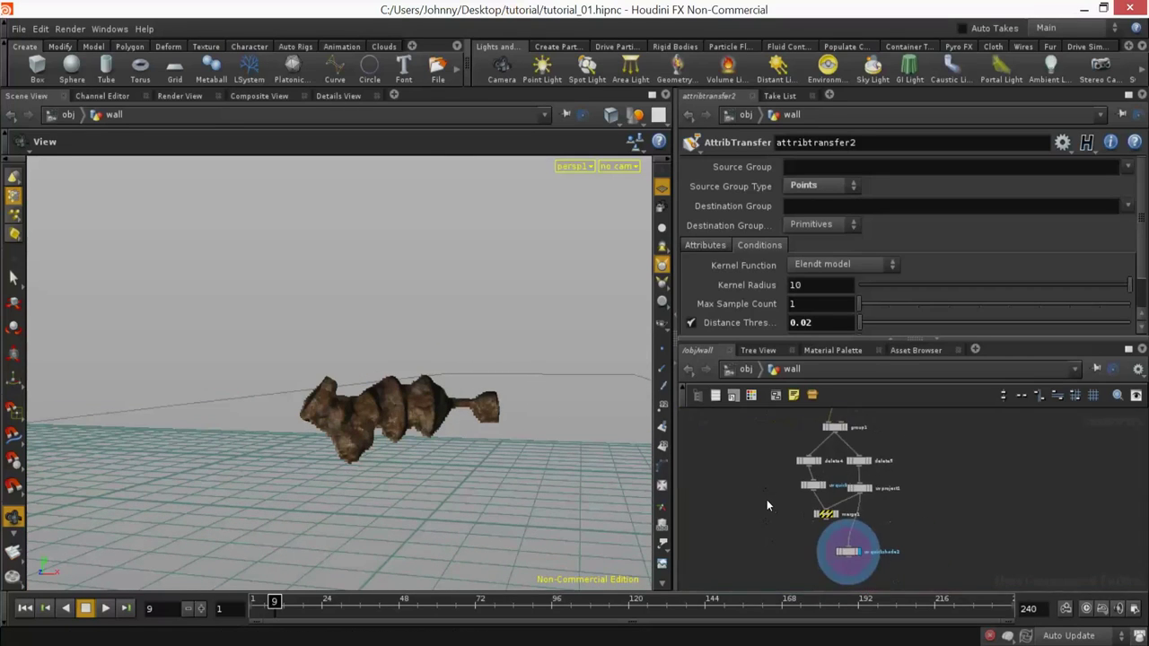
left_click(836, 518)
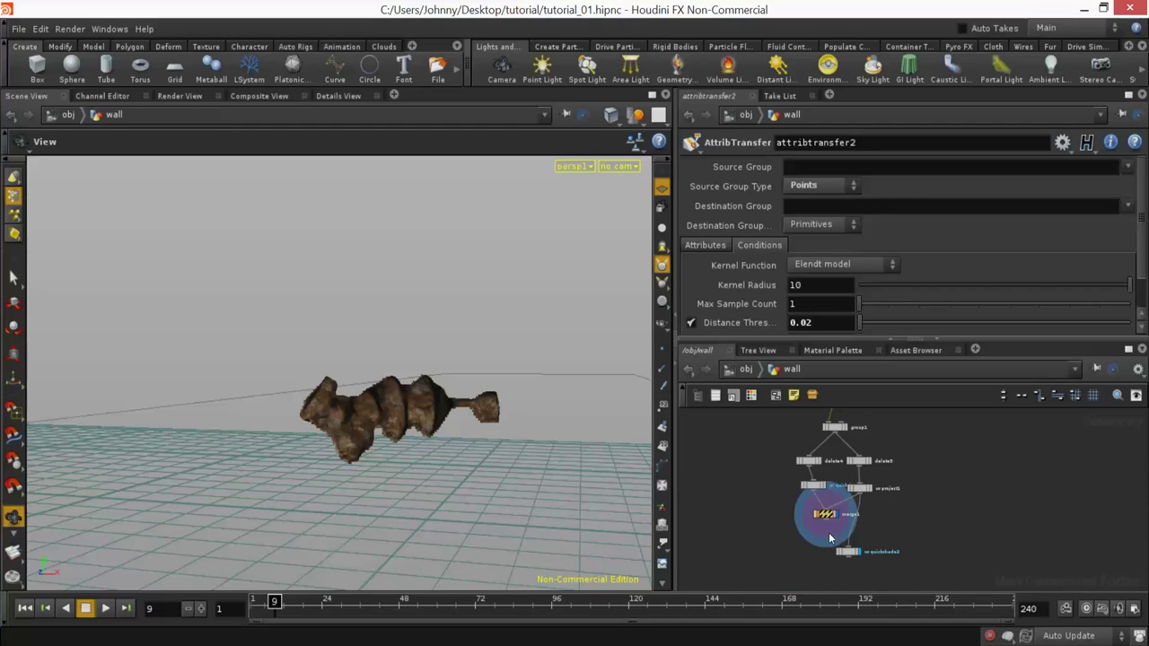
scroll(816, 537, "up", 3)
left_click_drag(876, 563, 839, 559)
mouse_move(418, 477)
right_mouse_down()
mouse_move(504, 440)
mouse_move(441, 470)
mouse_move(398, 530)
mouse_move(430, 462)
right_mouse_up()
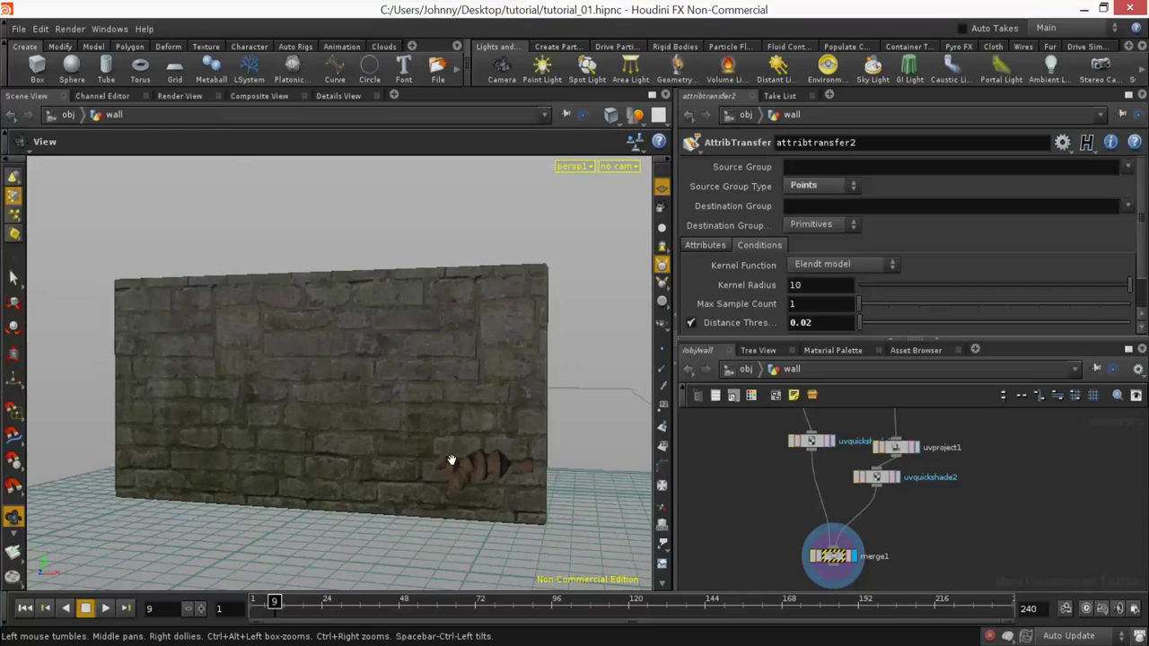
Step: Move the timeline to frame 62 and frame the whole cracked wall in the view
left_click(446, 605)
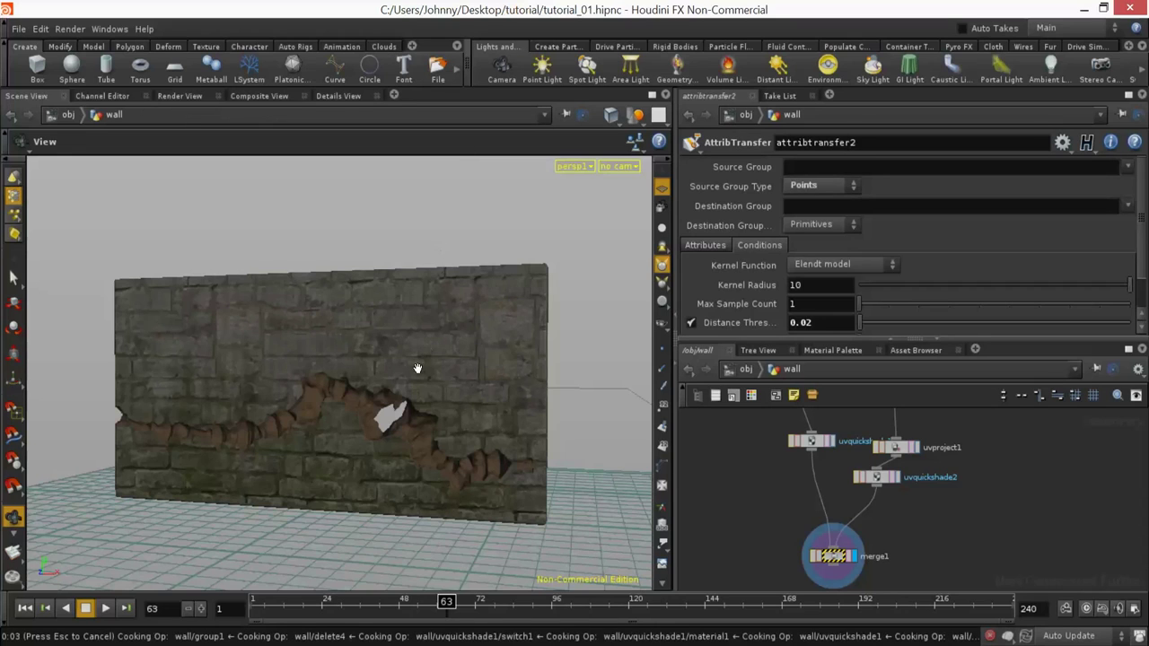
right_click_drag(443, 391, 439, 360)
left_click_drag(440, 360, 462, 350)
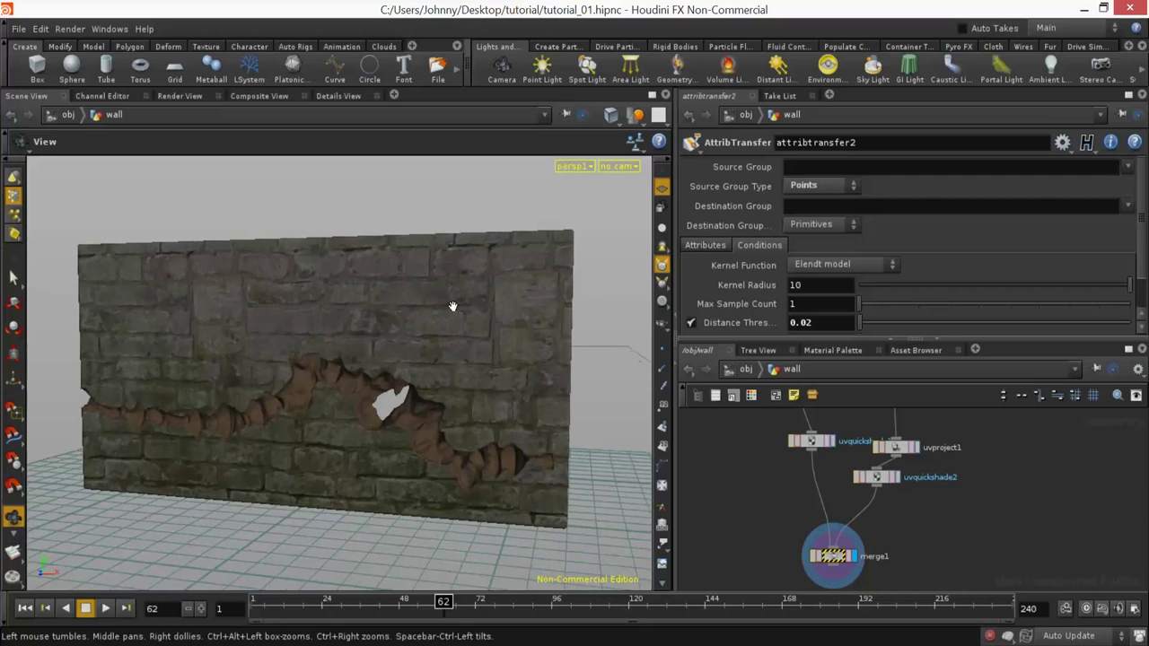
Step: Create a camera from the current view, lock it to the view, and reframe the wall from a low angle
left_click(500, 71)
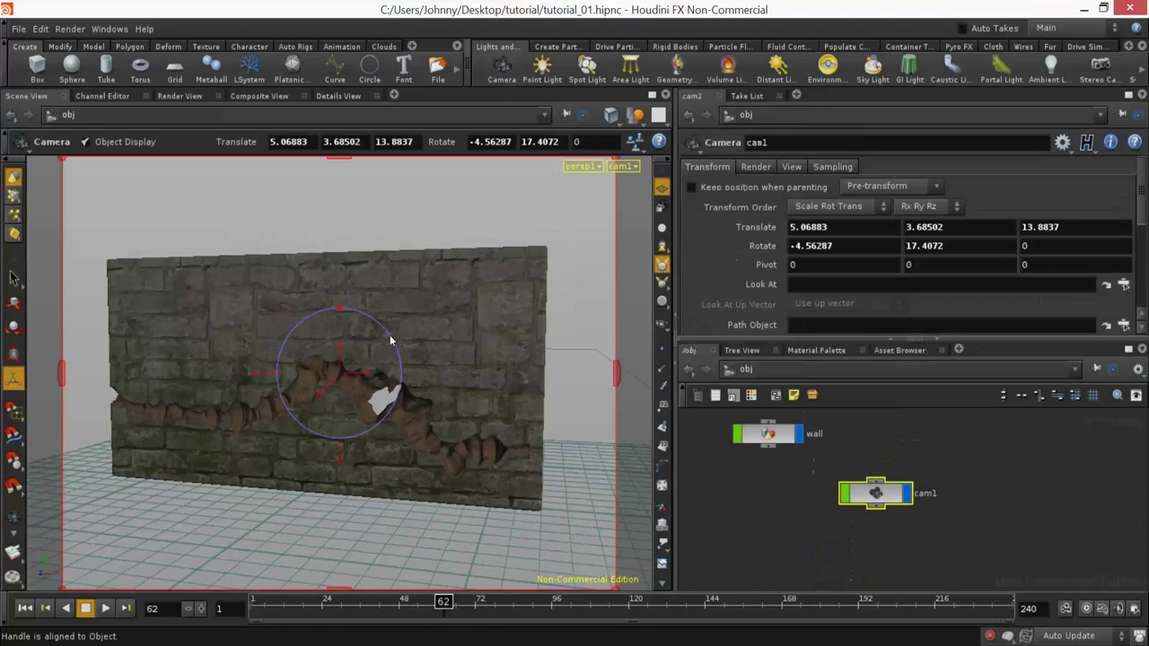
left_click(661, 207)
left_click_drag(397, 374, 435, 346, "alt")
mouse_move(434, 347)
right_mouse_down("alt")
mouse_move(423, 349)
mouse_move(437, 365)
right_mouse_up("alt")
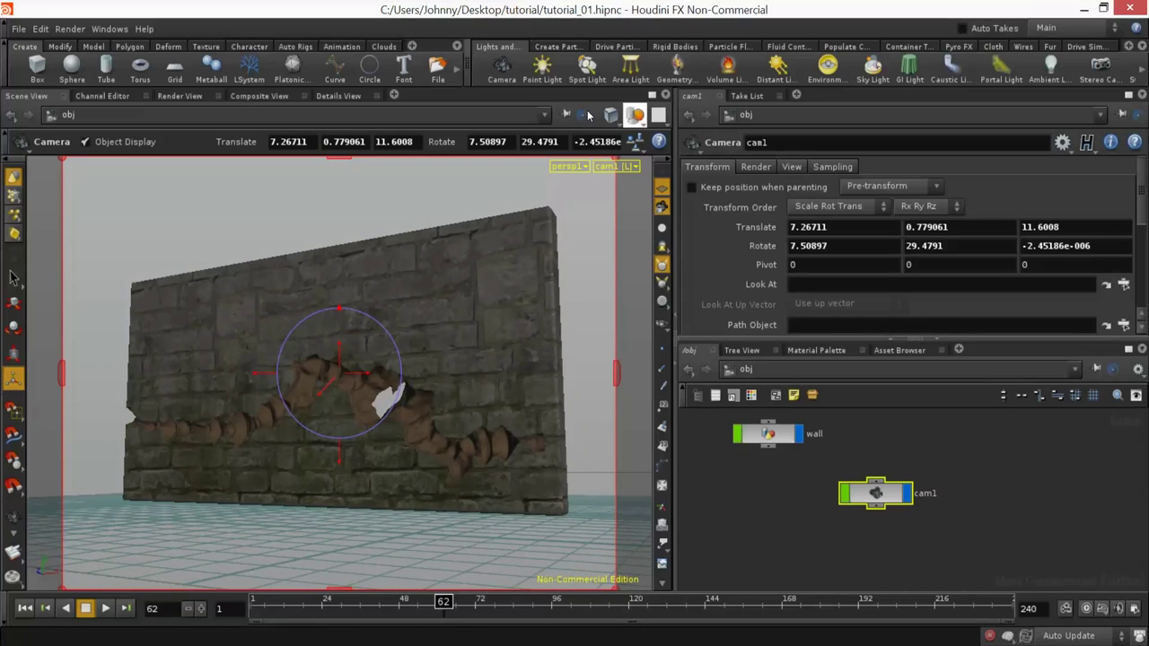
Step: Try an environment light, delete it, and add a Sky Light to the scene instead
left_click(827, 65)
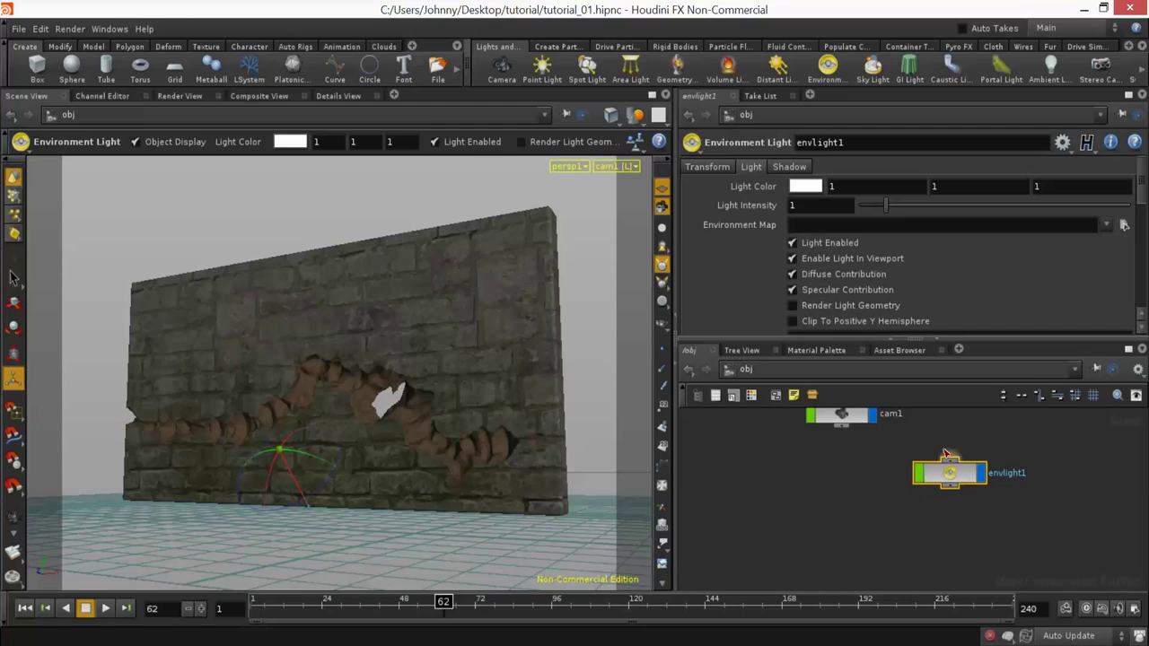
key("Delete")
left_click(872, 67)
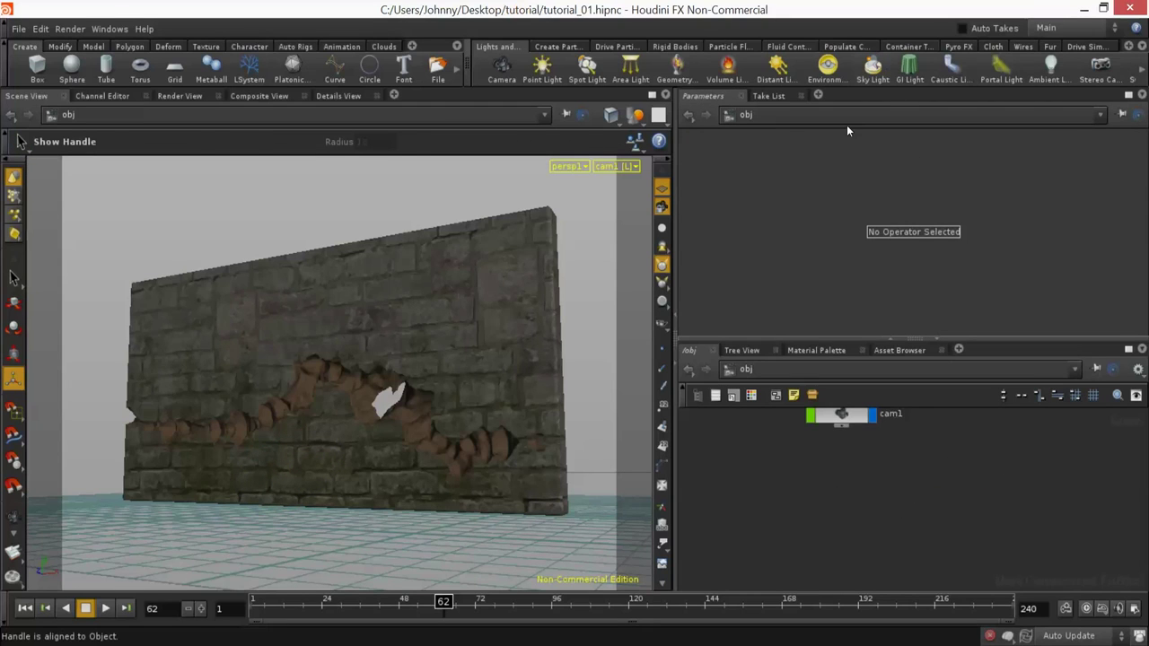
key("Escape")
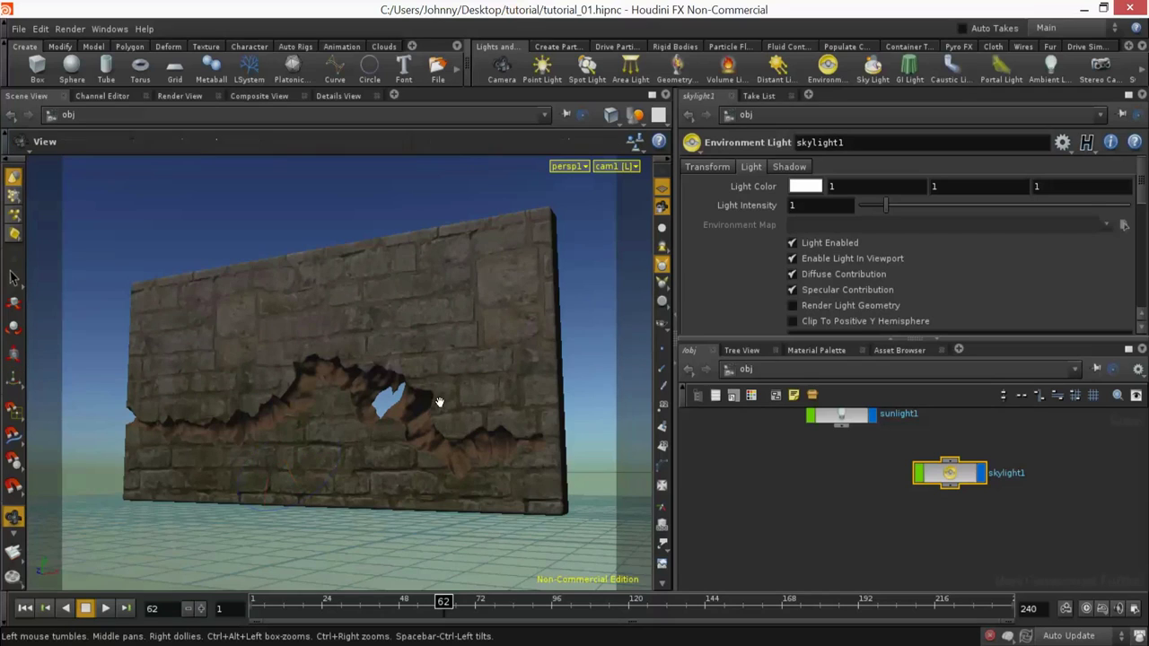
left_click_drag(427, 350, 374, 339)
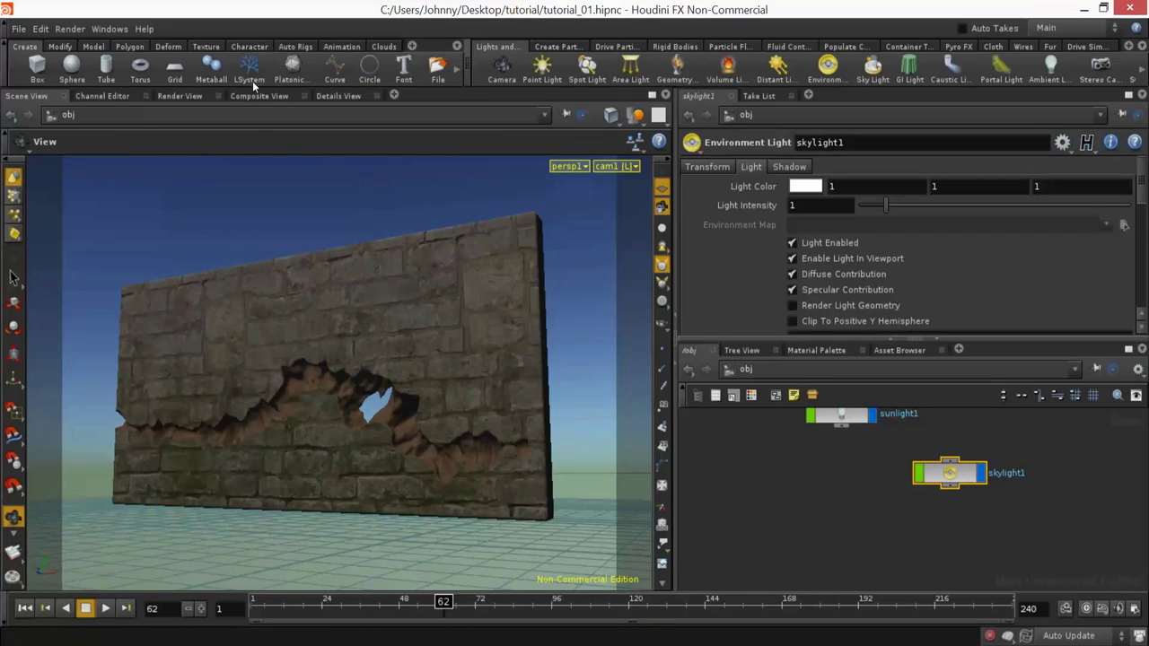
Step: Create a Mantra - PBR render node
left_click(69, 28)
mouse_move(100, 45)
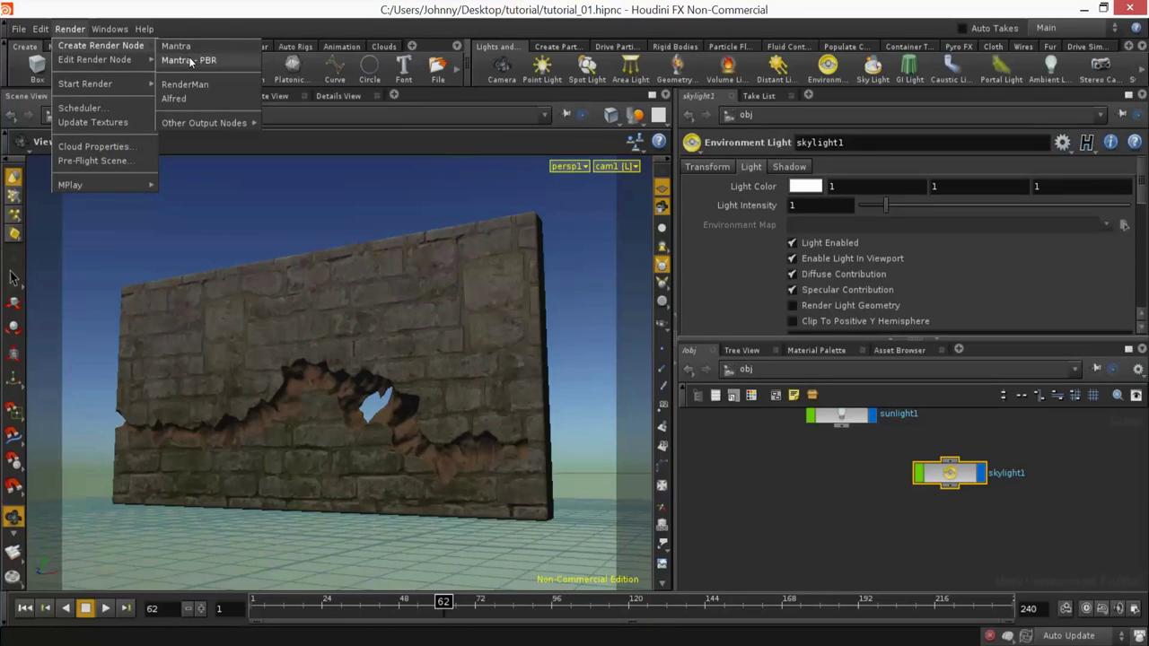
left_click(190, 60)
Step: Render the wall through /obj/cam1 with mantra1 in the Render View, and return to the Scene View
left_click(178, 96)
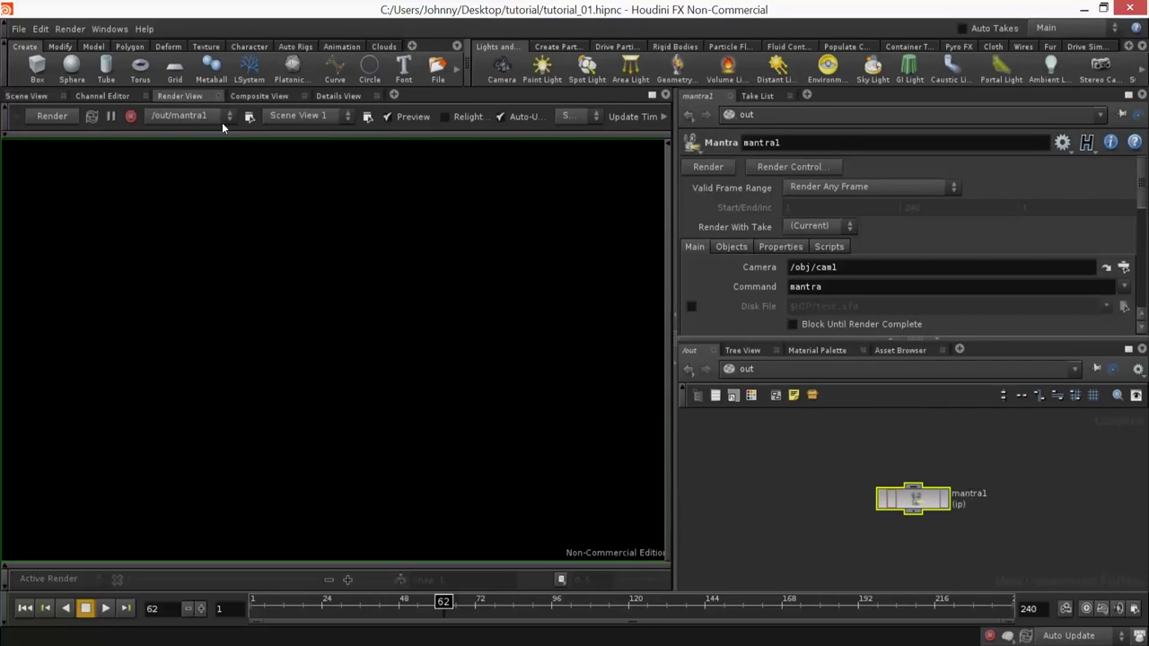
left_click(294, 116)
left_click(297, 156)
left_click(52, 117)
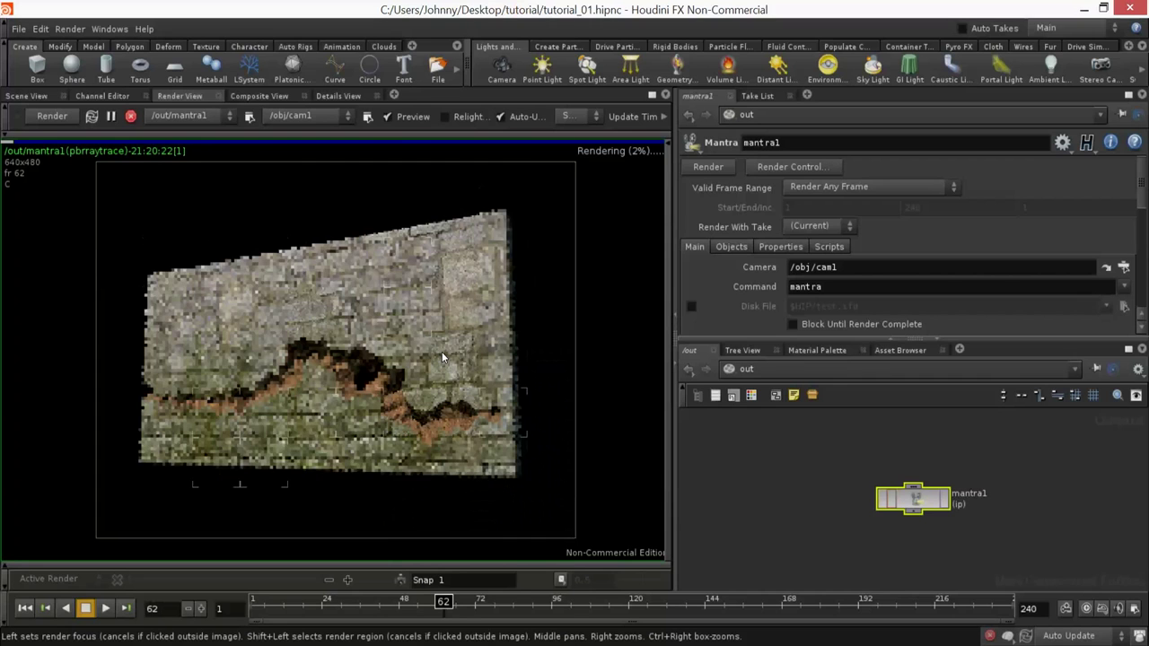
mouse_move(440, 372)
right_mouse_down()
mouse_move(471, 359)
mouse_move(405, 394)
mouse_move(452, 359)
right_mouse_up()
scroll(449, 359, "down", 1)
mouse_move(402, 366)
middle_mouse_down()
mouse_move(413, 393)
mouse_move(393, 373)
middle_mouse_up()
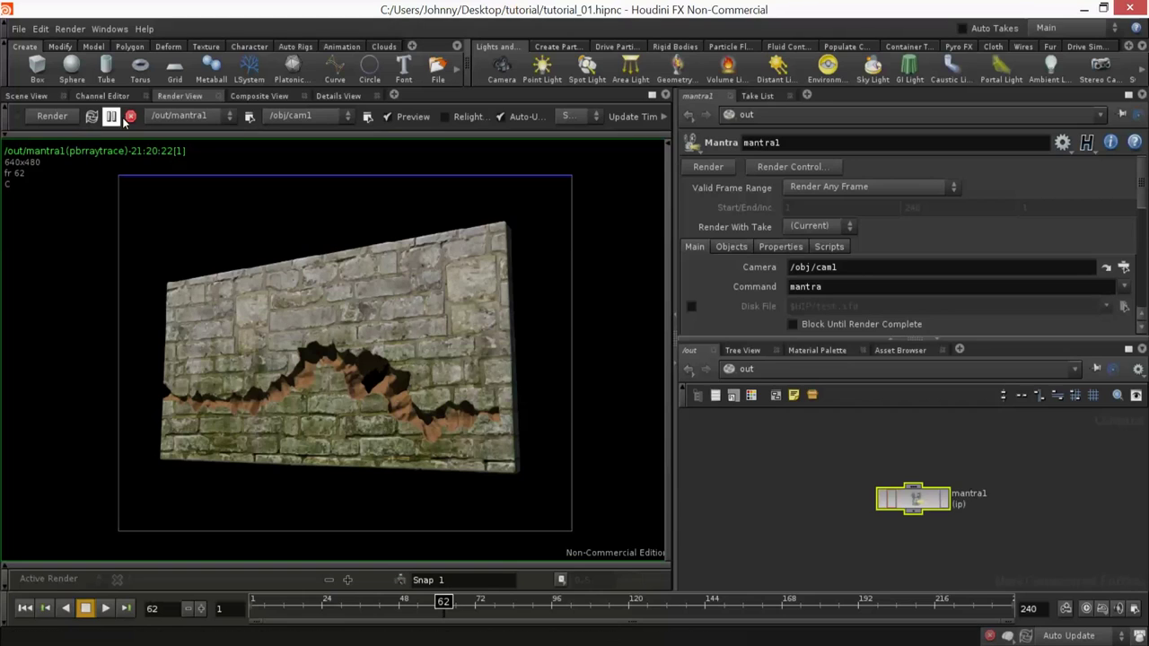
left_click(27, 97)
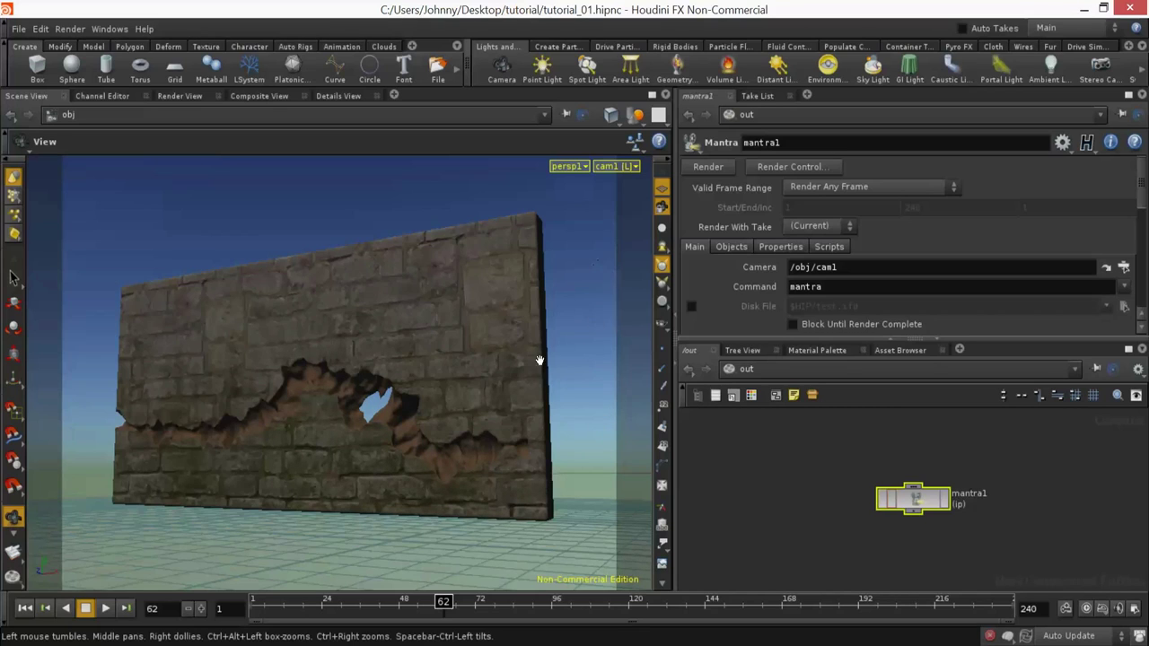
left_click_drag(479, 348, 483, 348)
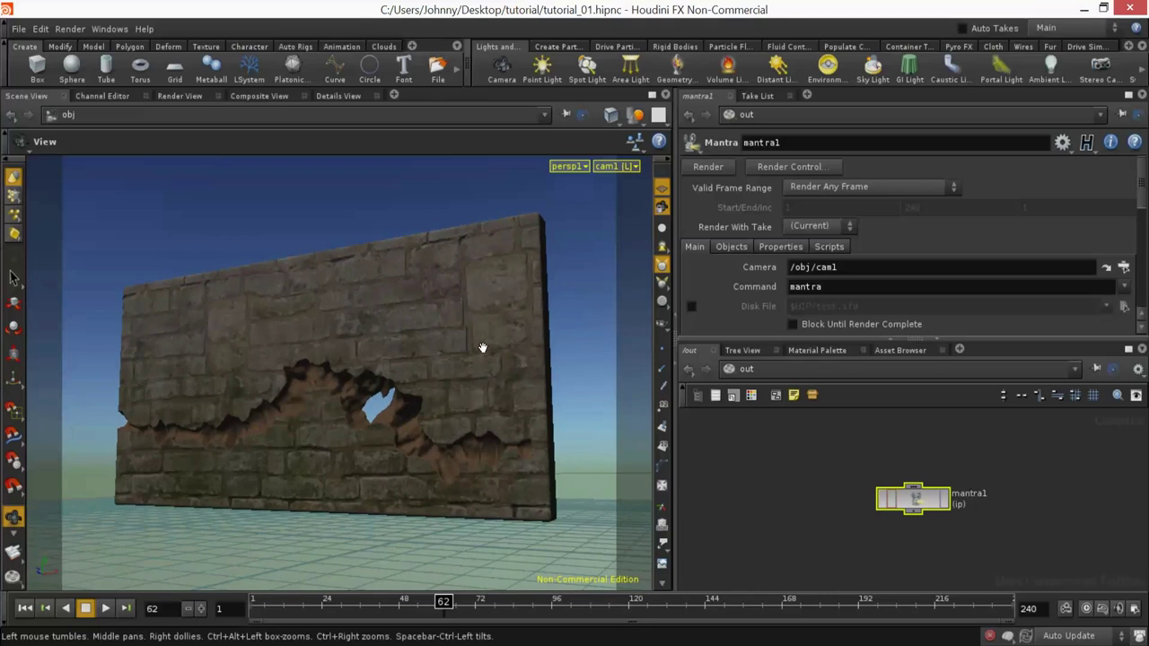